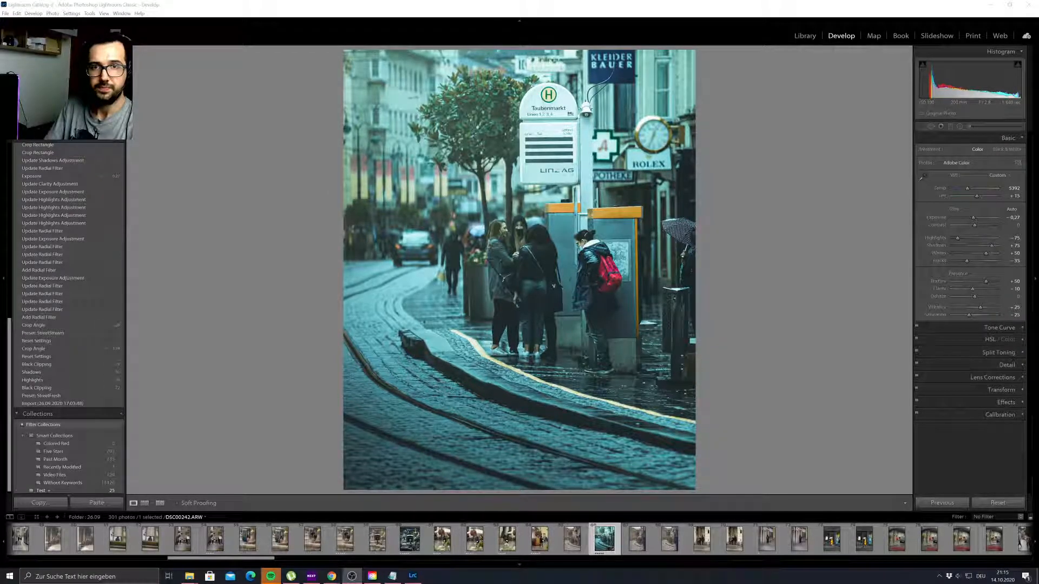
Look through the 26.09 folder's photos and examine the edits of the light bulbs, umbrella crowd, orange coat and colourful umbrella shots.
key(alt+Tab)
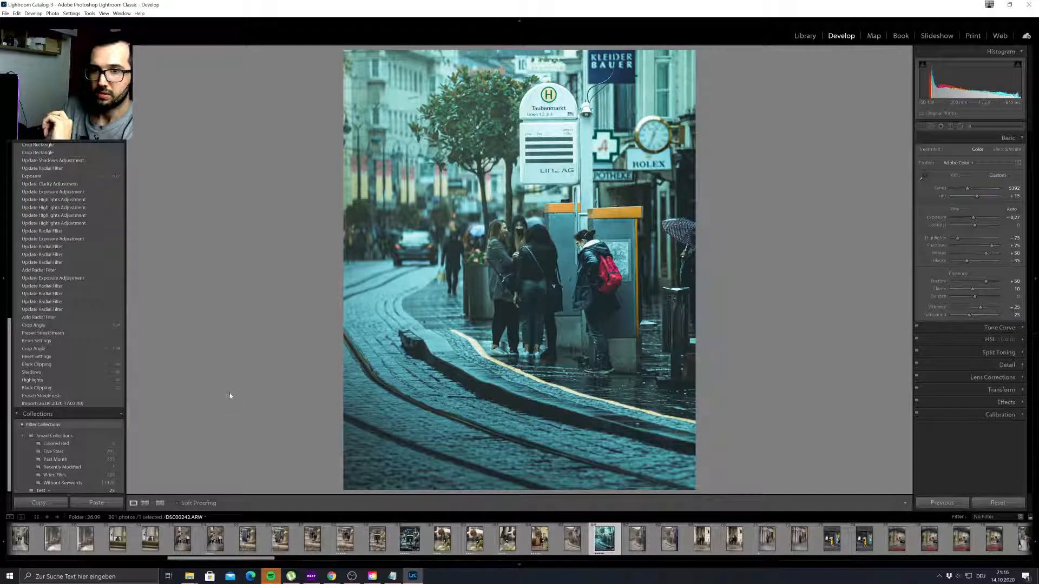
scroll(518, 534, down, 2)
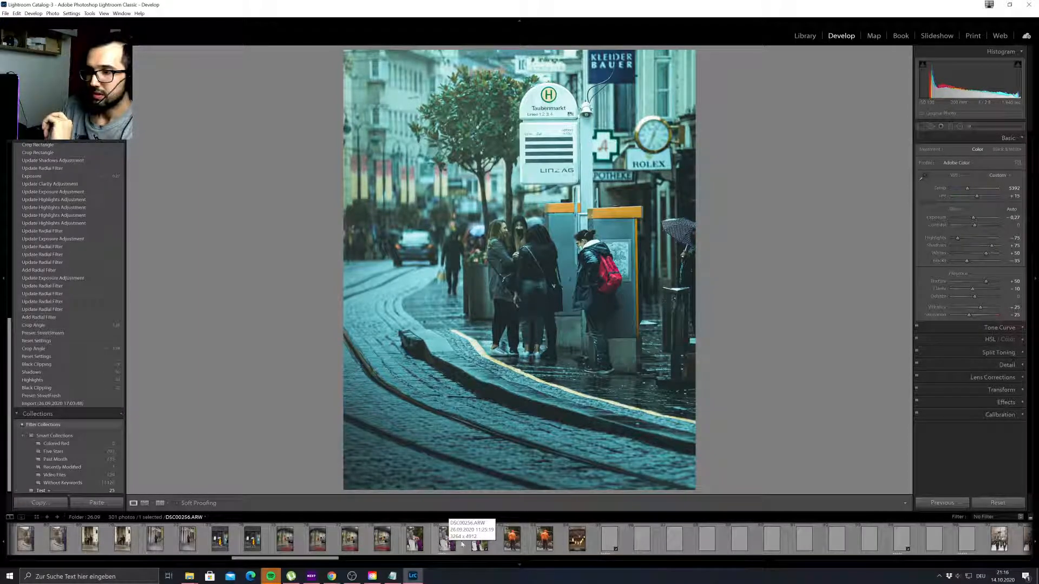
scroll(449, 544, down, 2)
click(303, 540)
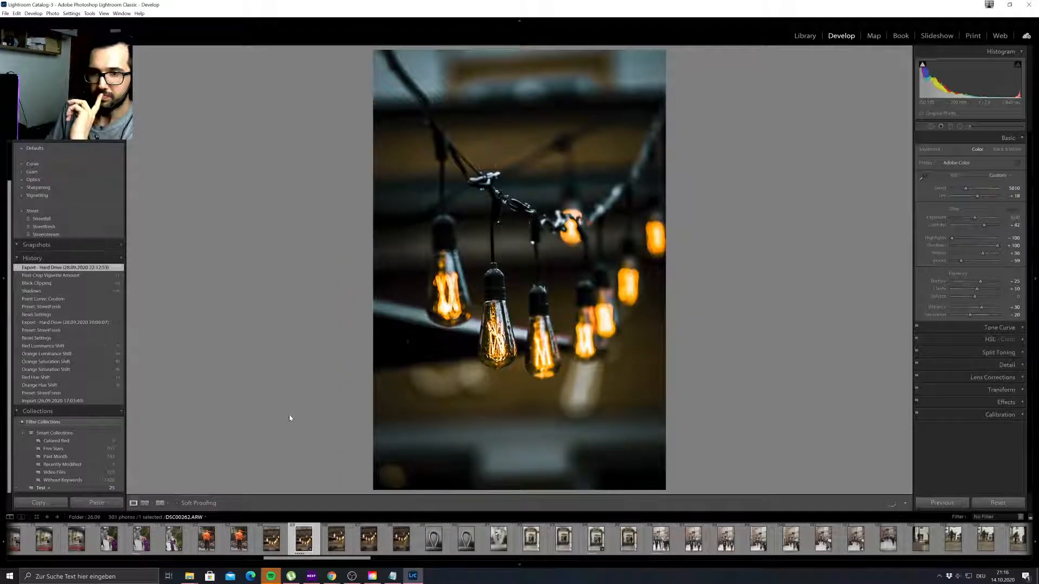
scroll(338, 539, down, 3)
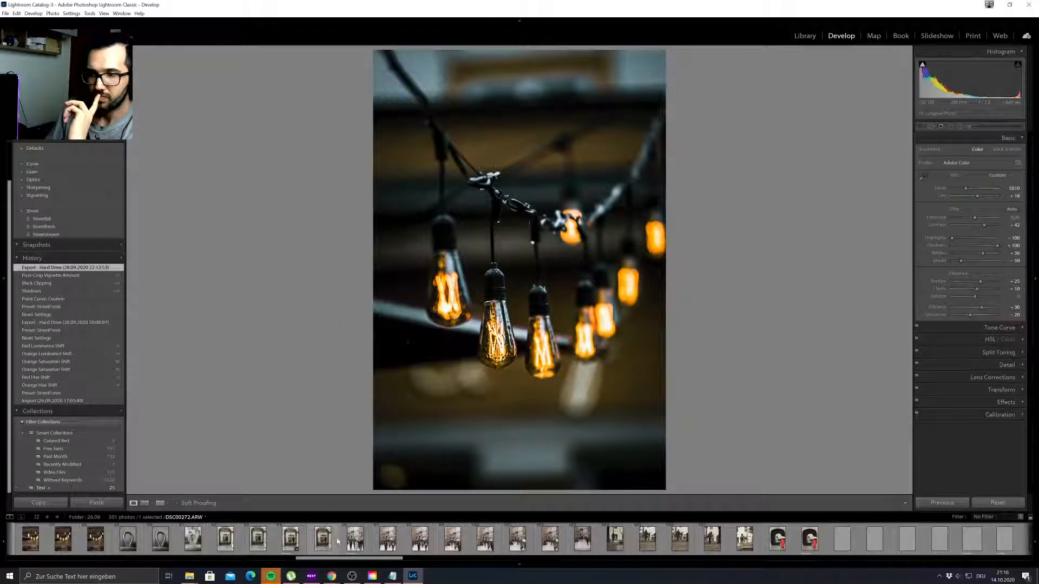
click(355, 539)
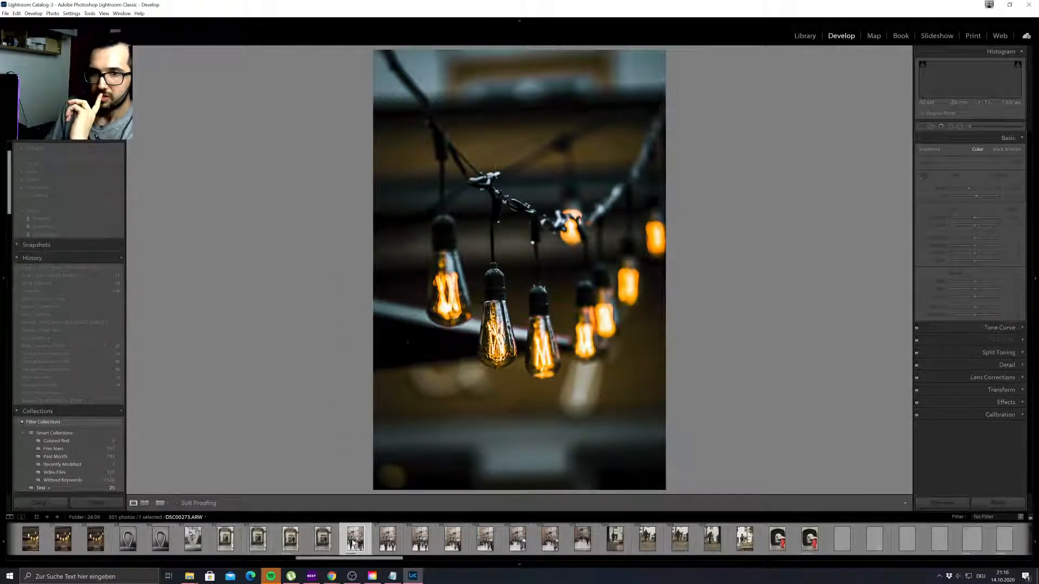
scroll(105, 421, down, 20)
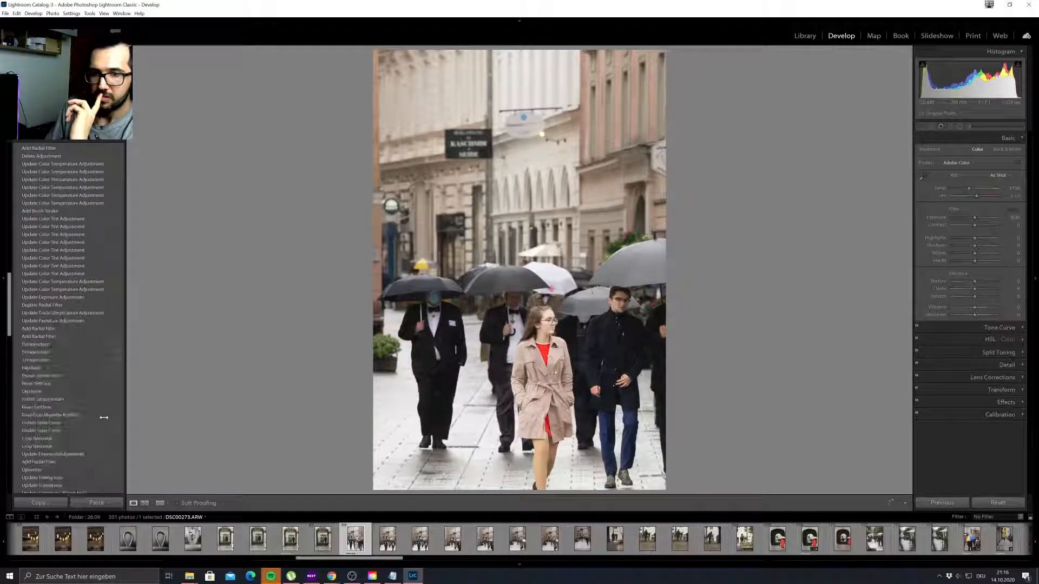
scroll(104, 417, down, 5)
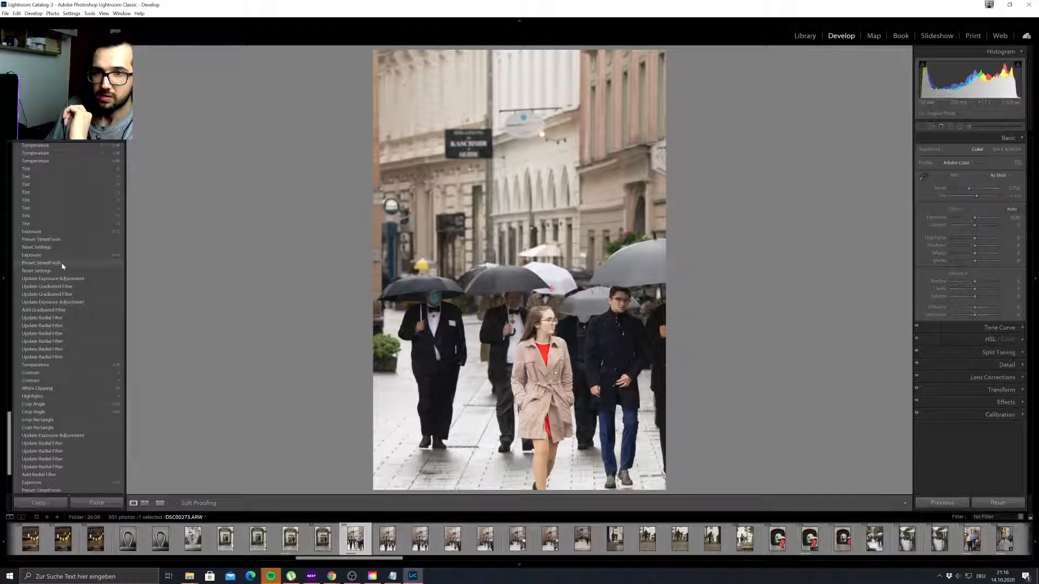
scroll(69, 362, down, 3)
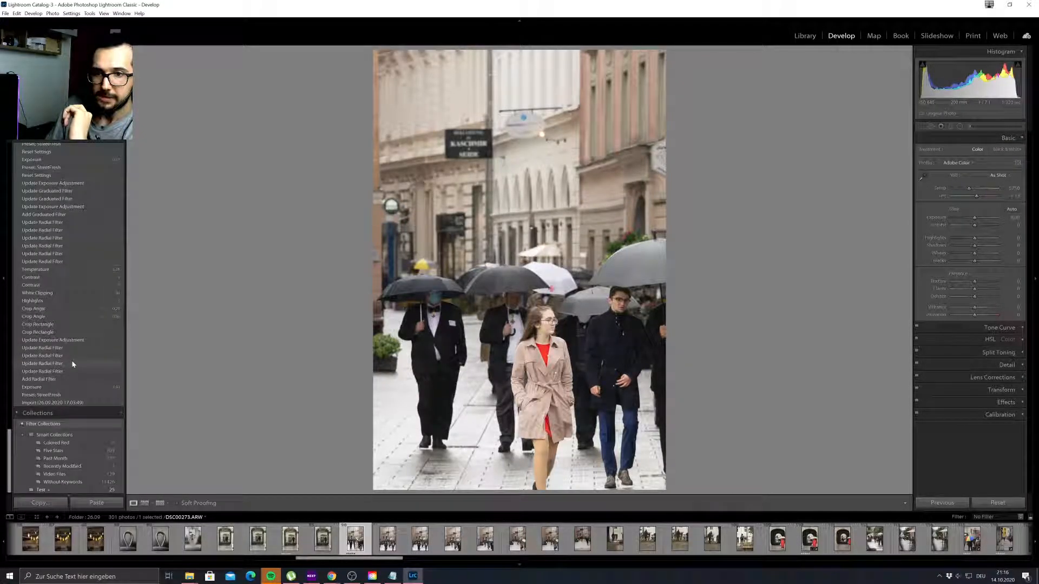
scroll(492, 544, down, 3)
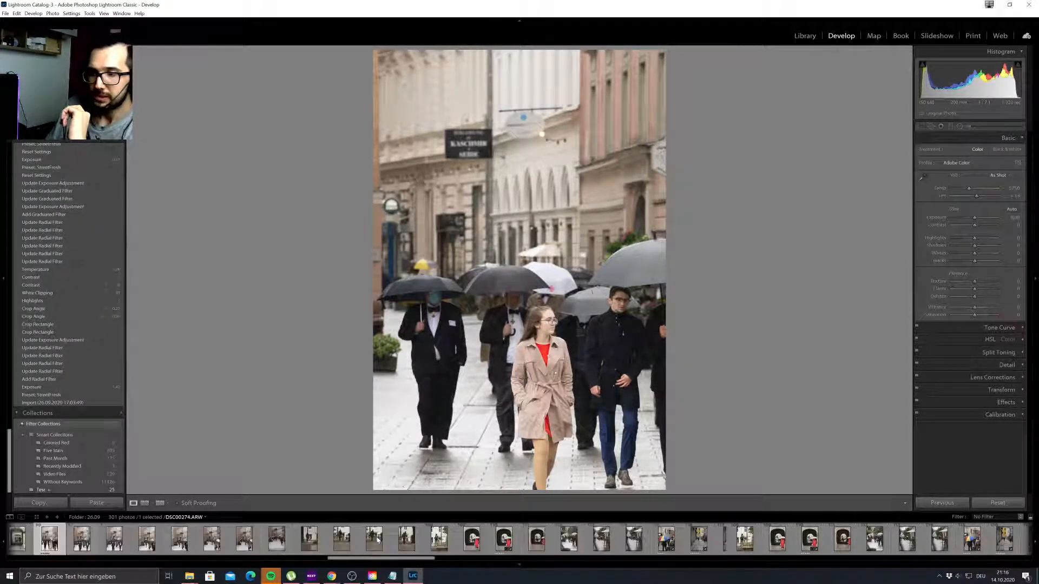
click(494, 543)
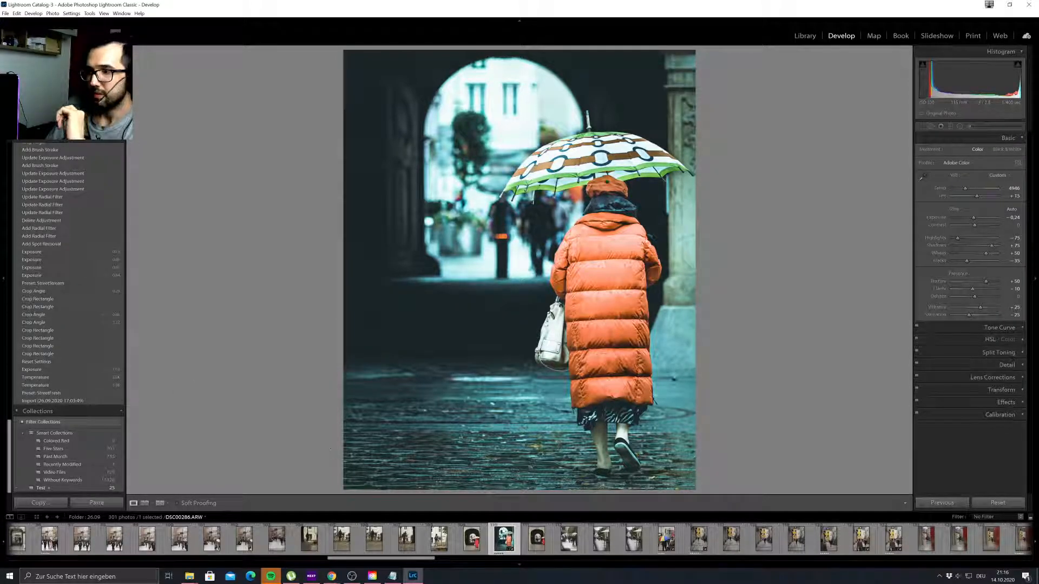
click(671, 541)
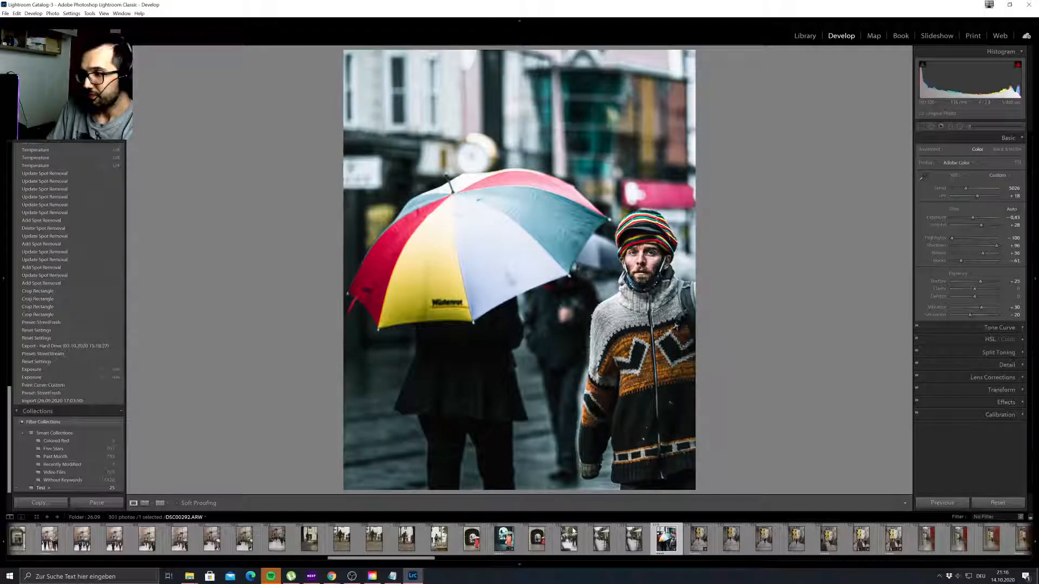
scroll(576, 531, down, 10)
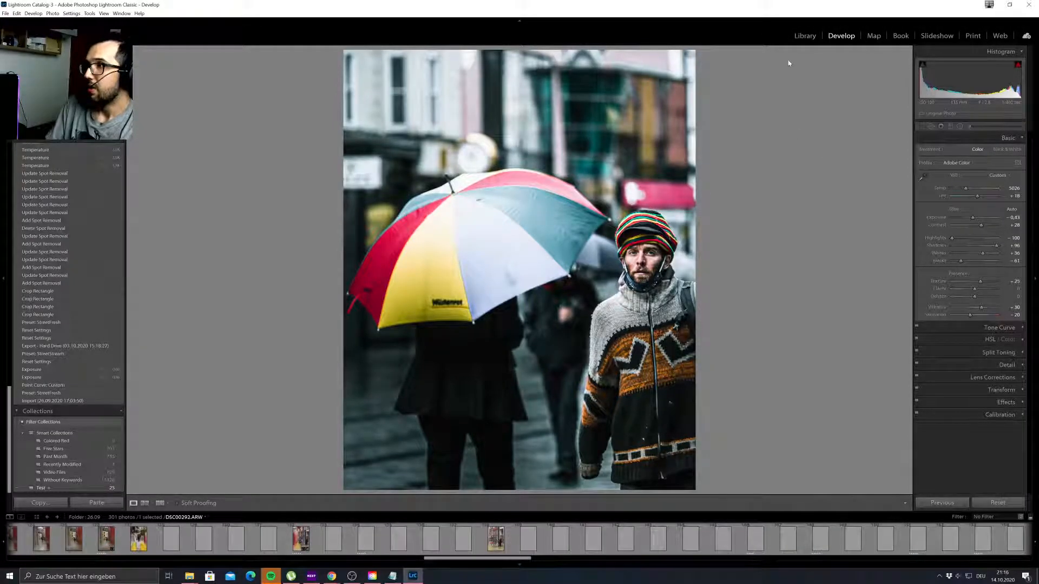
Open the 11.10 folder in the Library and bring photo DSC00480 of the person under a black umbrella into Develop.
click(803, 36)
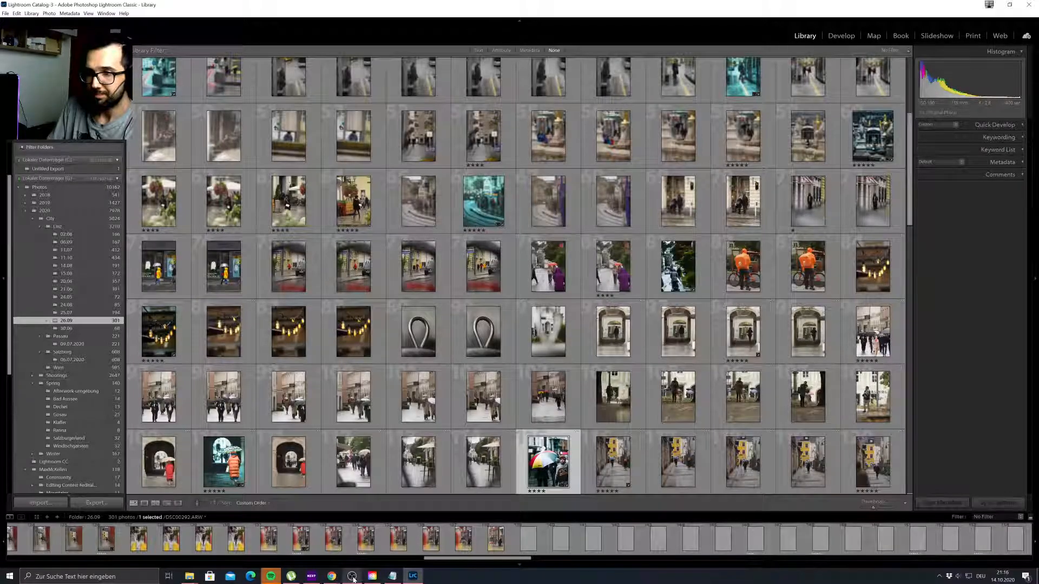
mouse_move(352, 575)
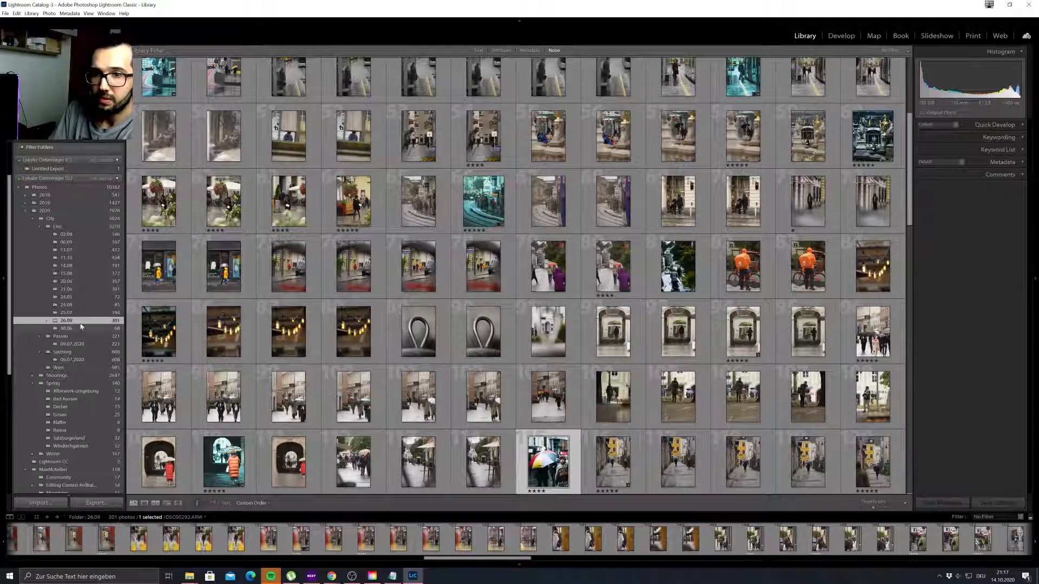
click(75, 259)
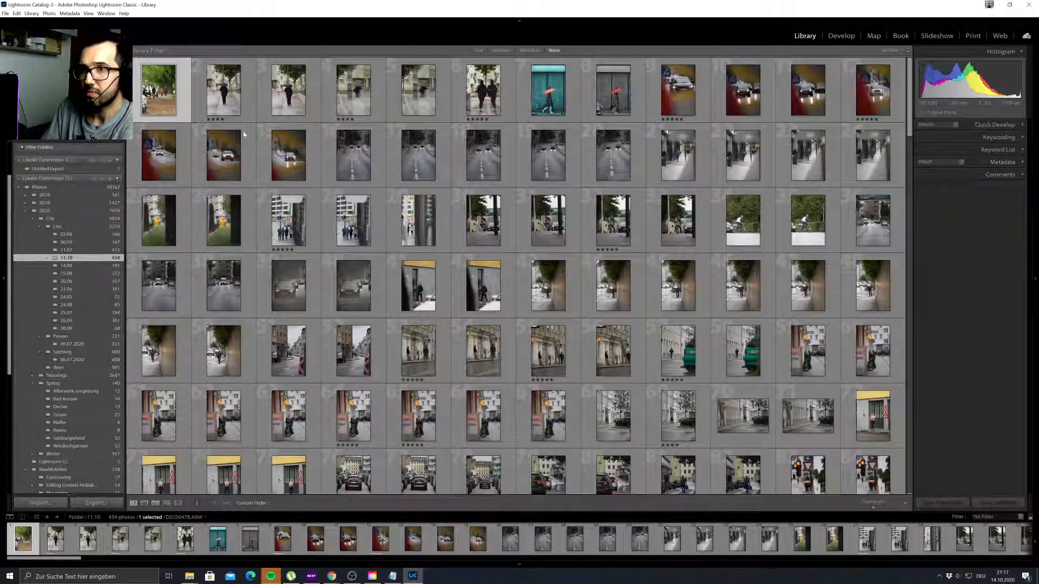
double_click(225, 99)
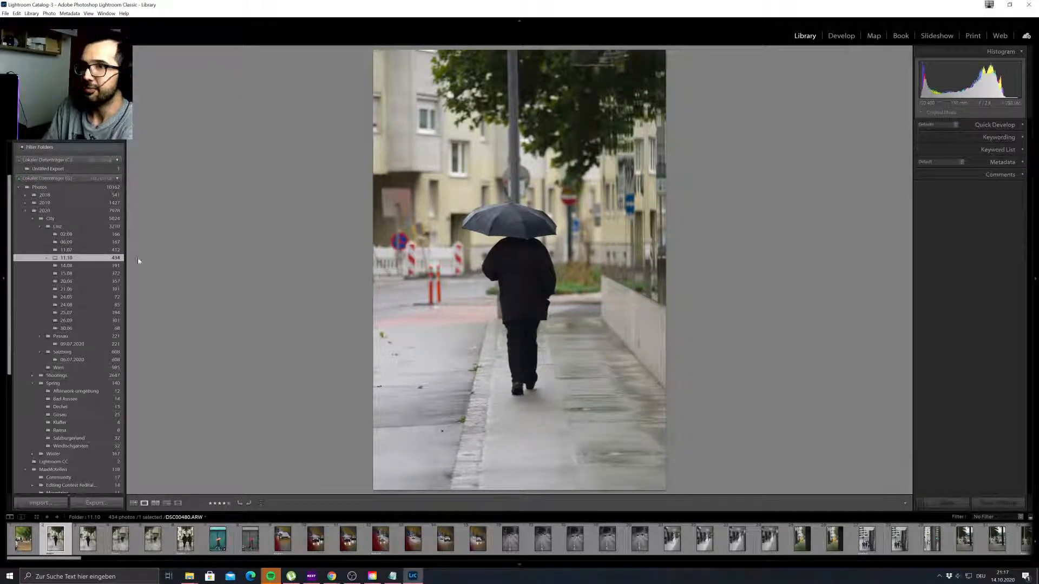
scroll(73, 217, up, 3)
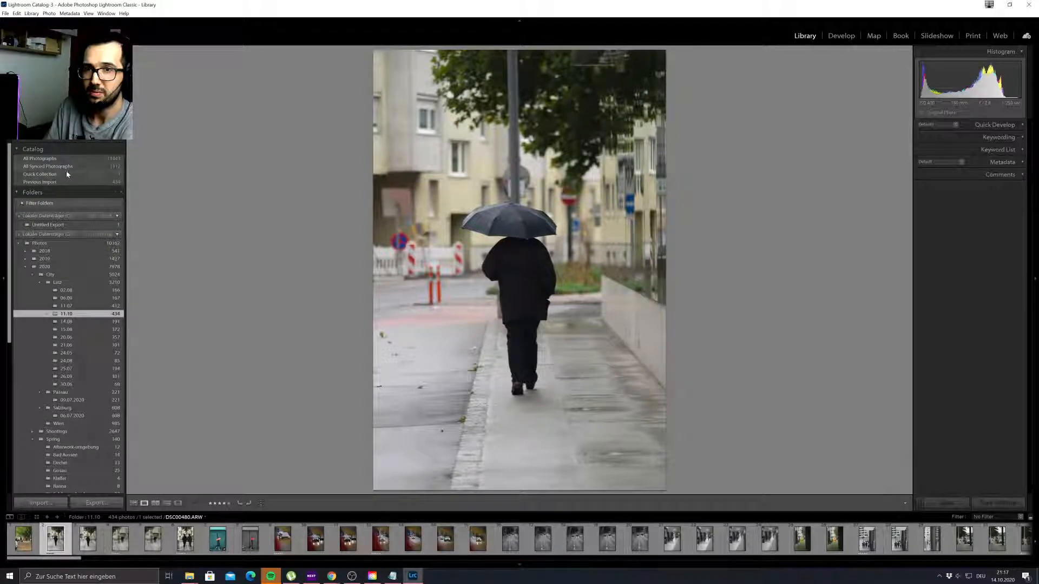
click(840, 36)
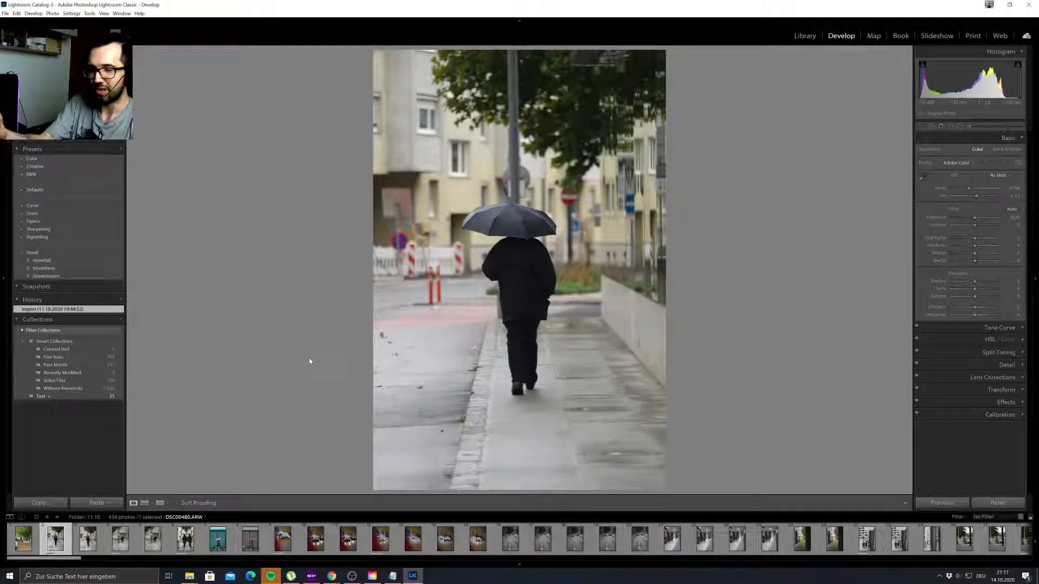
key(super+d)
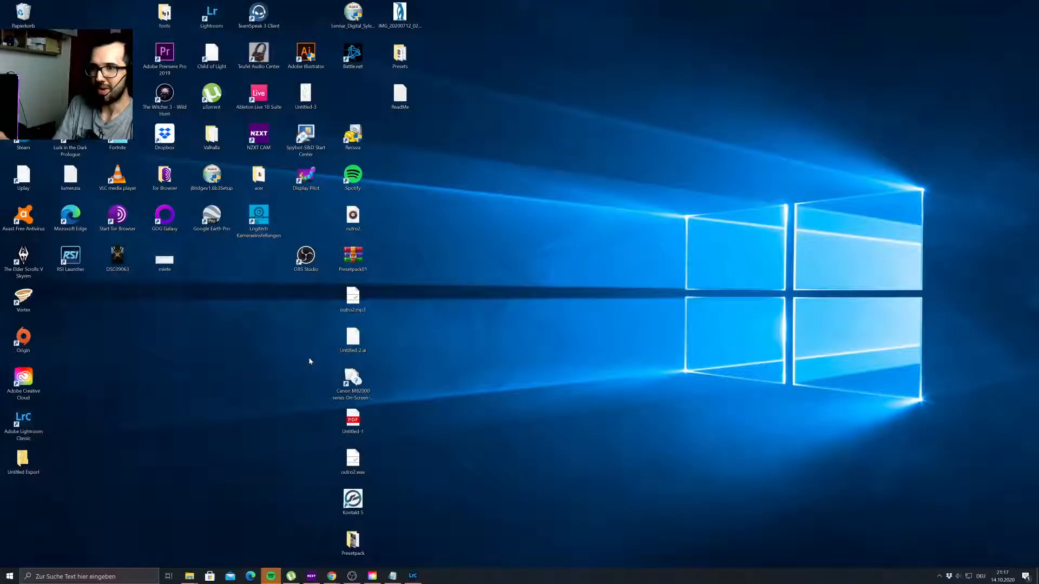
click(413, 576)
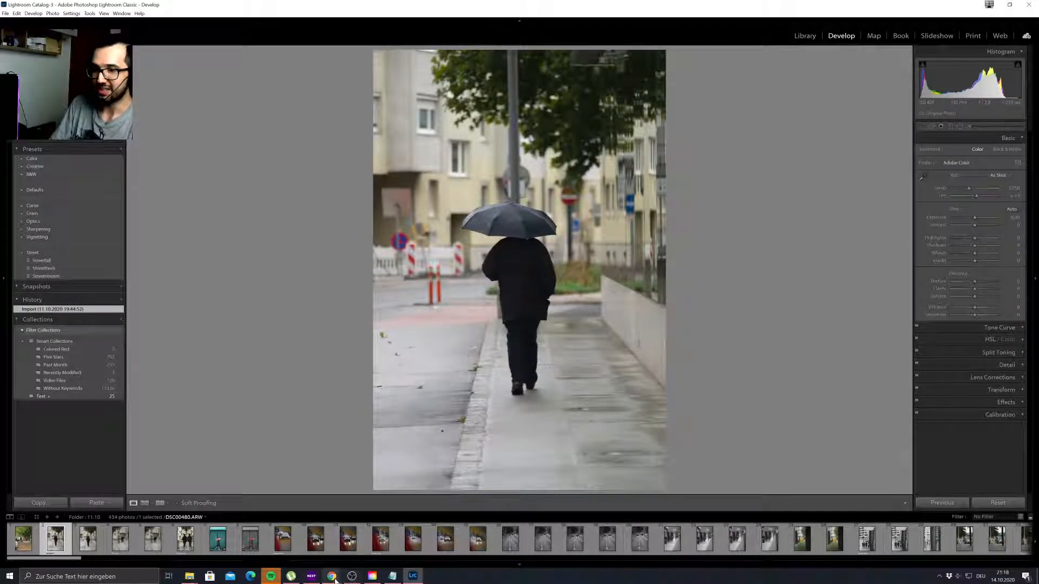
click(335, 579)
click(374, 552)
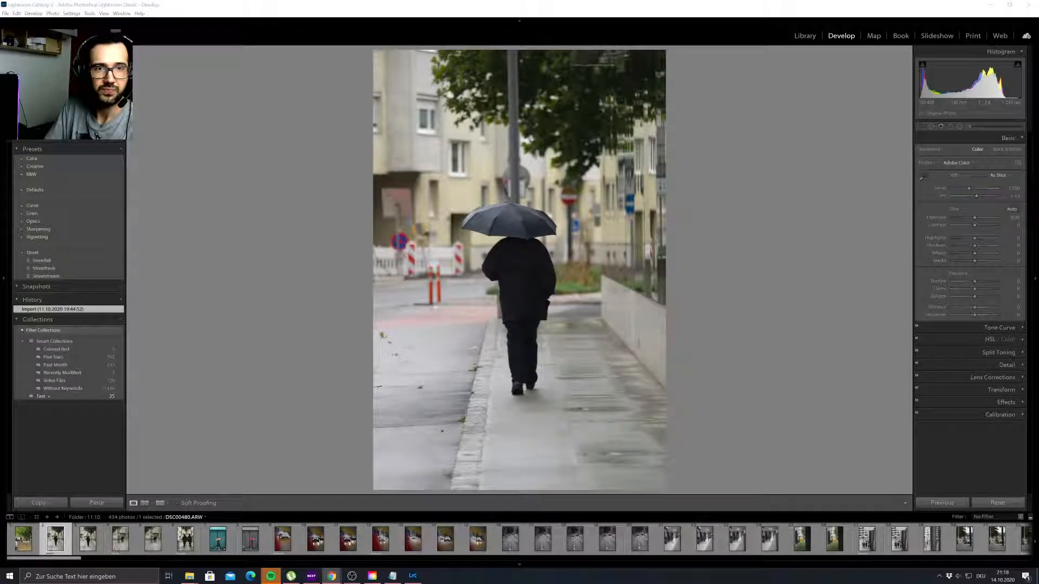
click(330, 216)
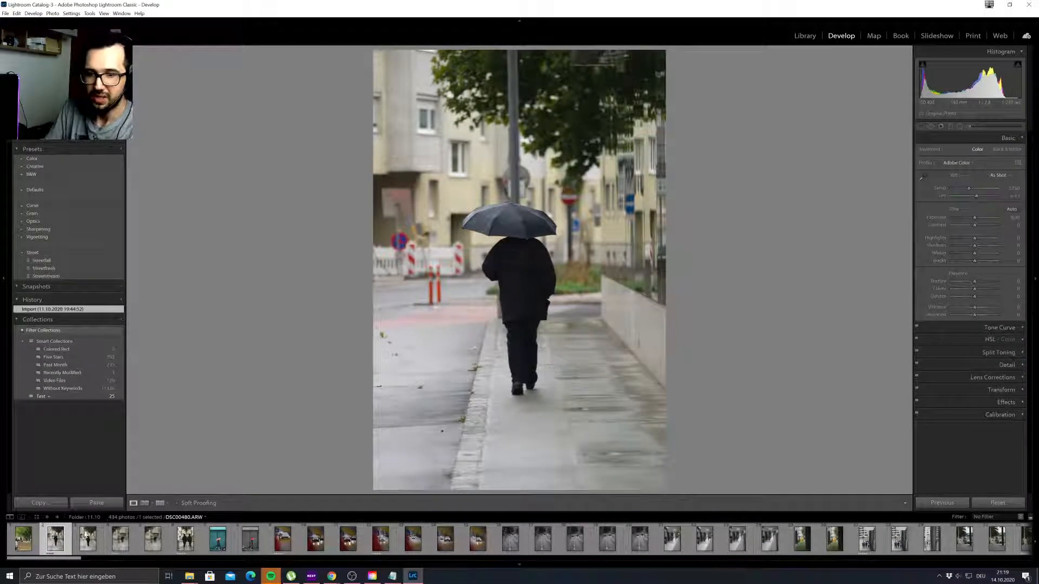
Go through the neighbouring photos and open DSC00483, the jogger with the window reflection, for developing.
click(87, 537)
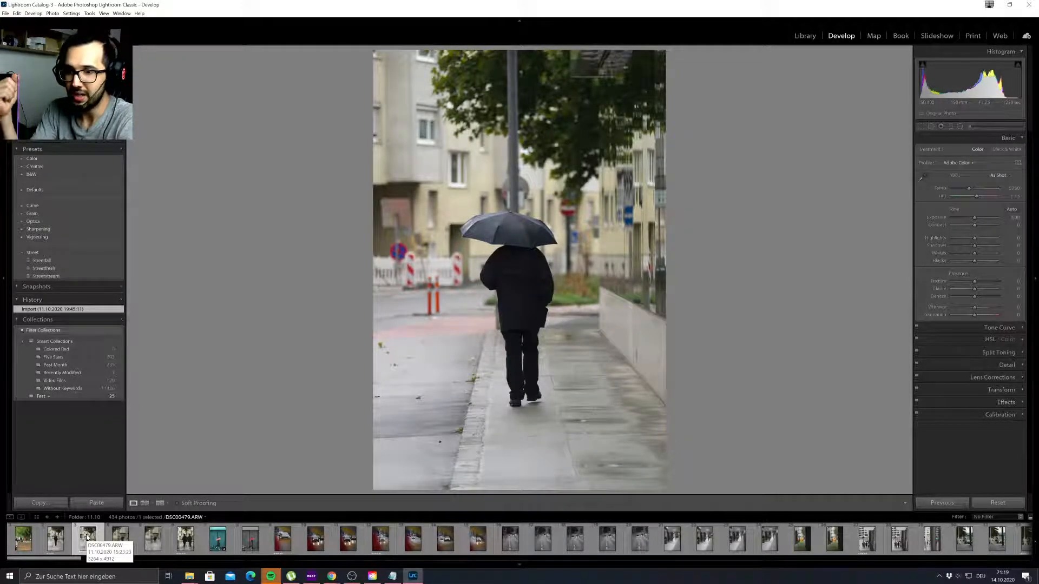
key(Right)
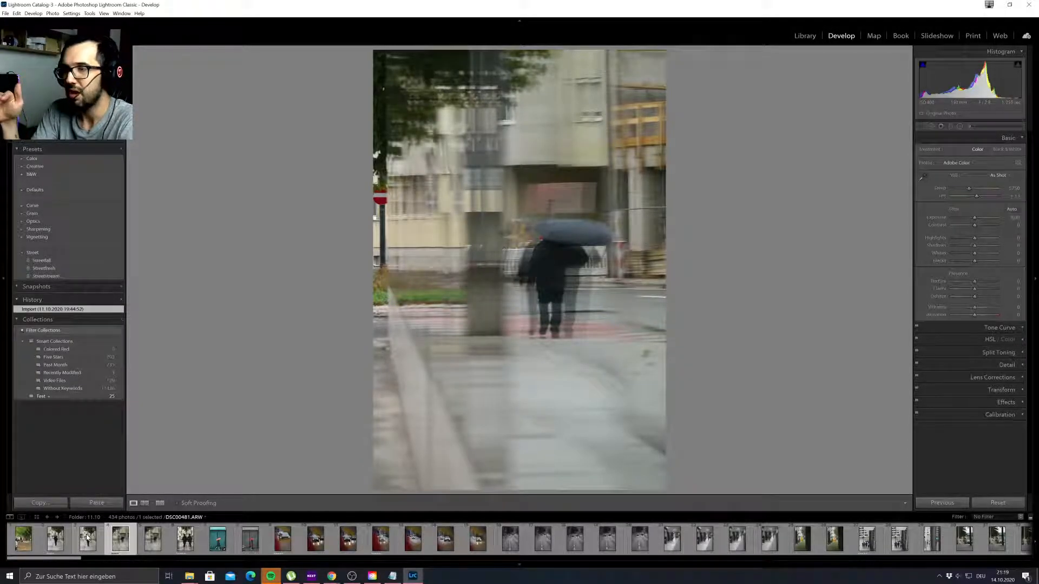
key(Right)
key(Right)
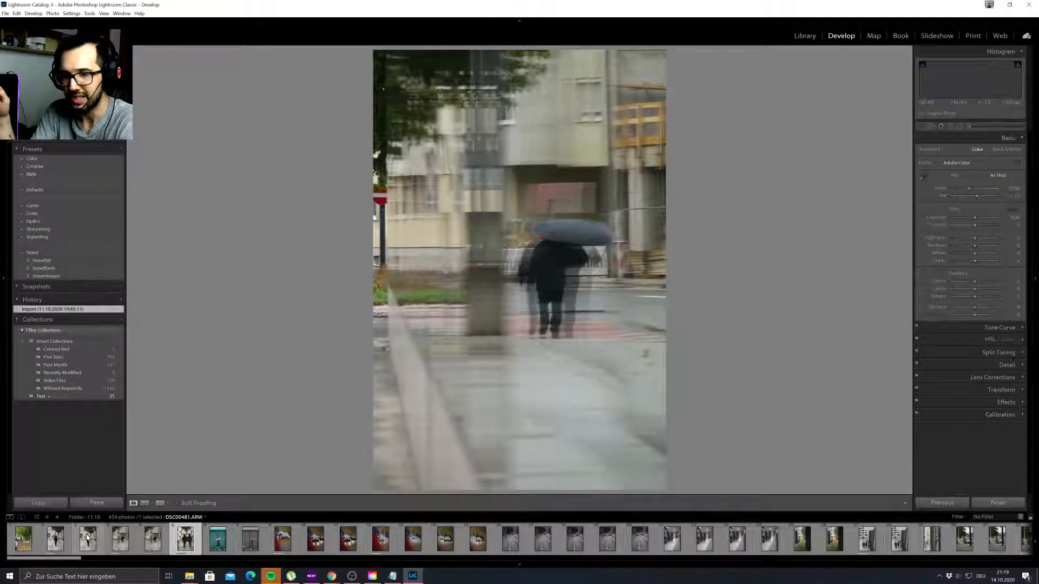
key(Right)
key(Right)
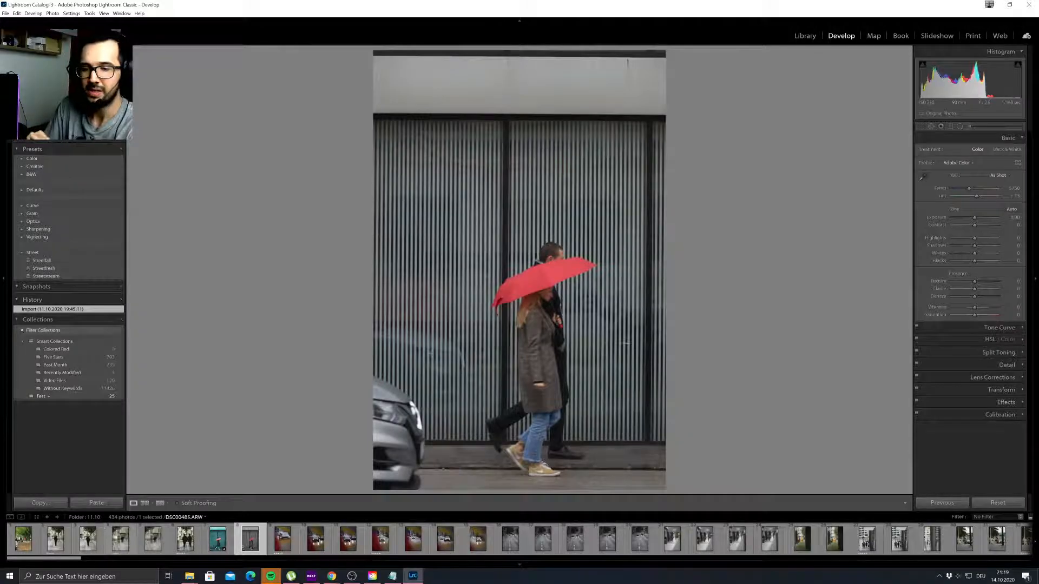
click(185, 538)
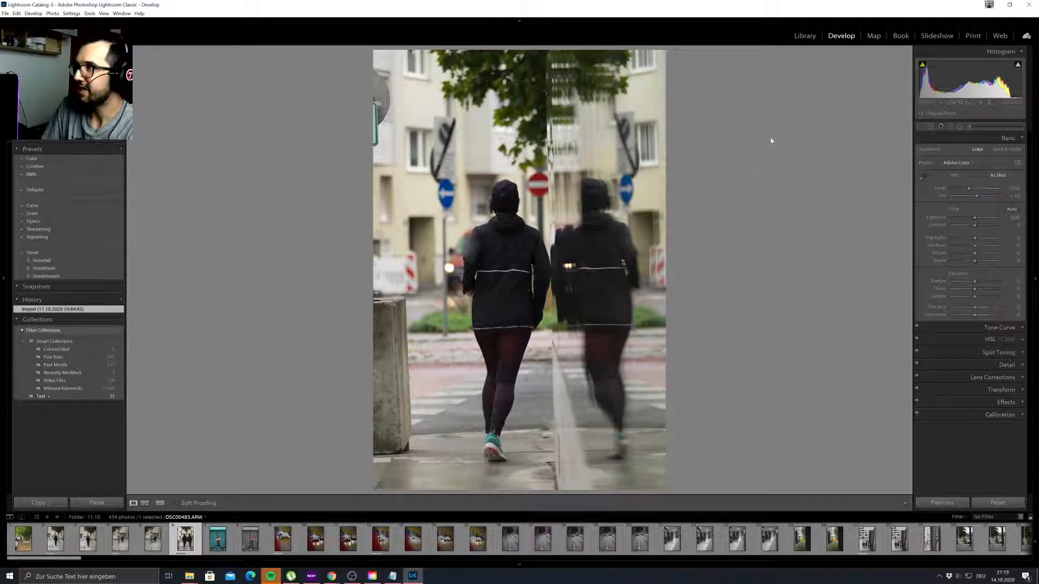
click(806, 36)
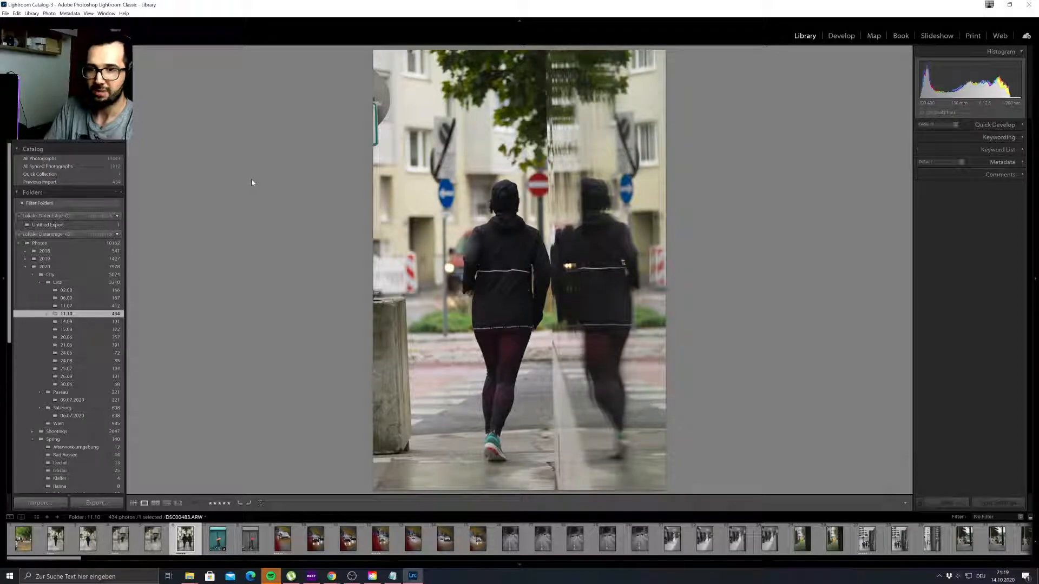
click(844, 37)
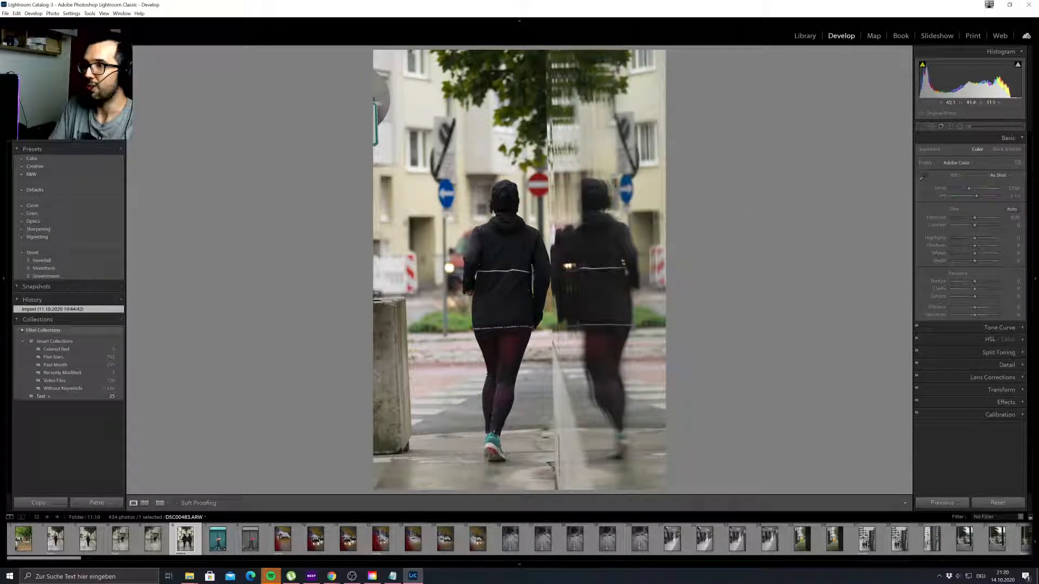
Straighten the jogger photo by rotating its crop slightly clockwise so the reflection's edge stands upright.
key(r)
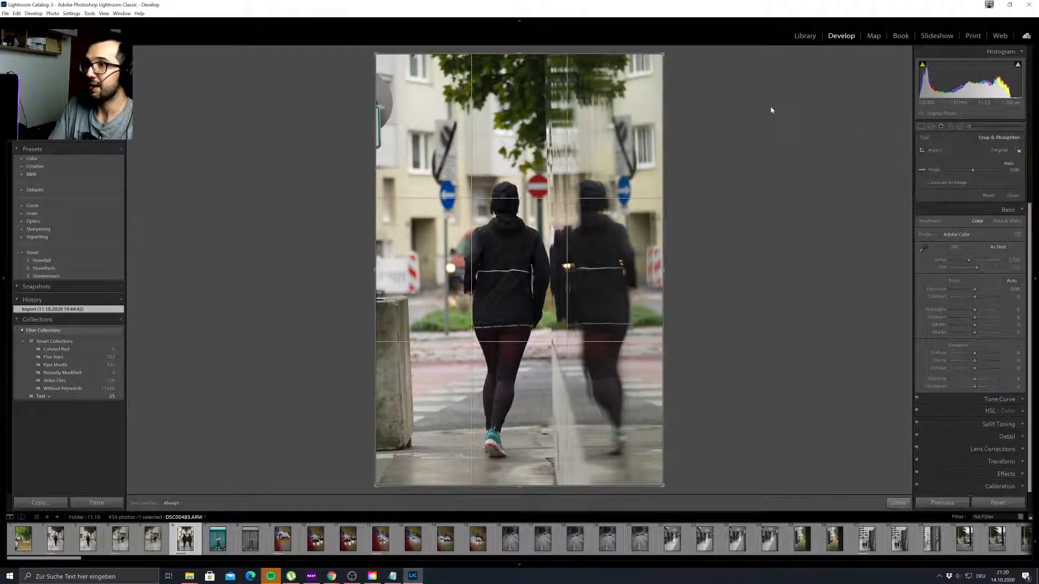
drag(671, 52, 668, 58)
key(r)
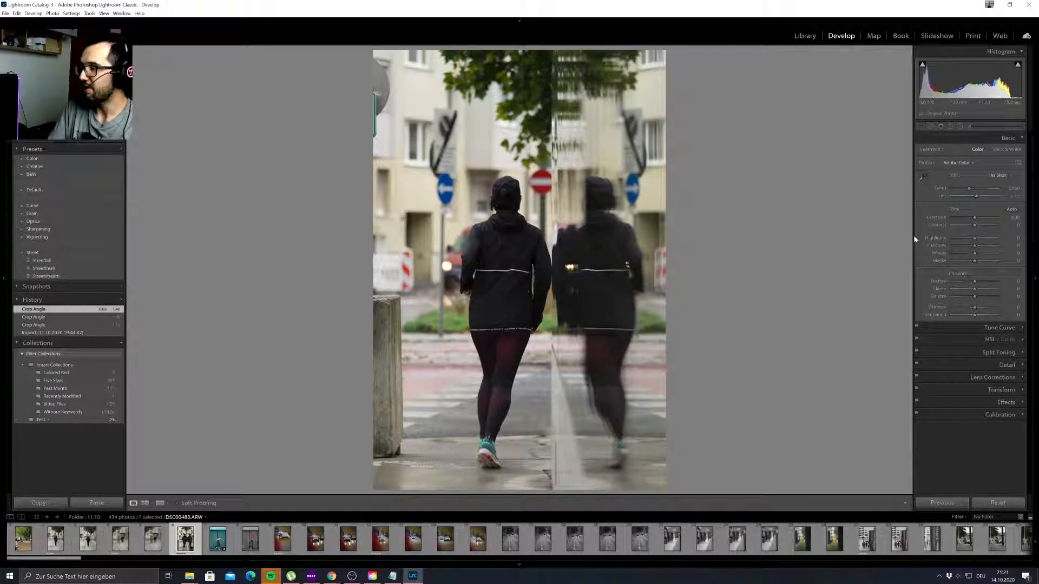
Widen the adjustments area for finer slider control and try small Exposure and Temperature changes on the jogger photo, resetting Exposure.
drag(914, 239, 778, 236)
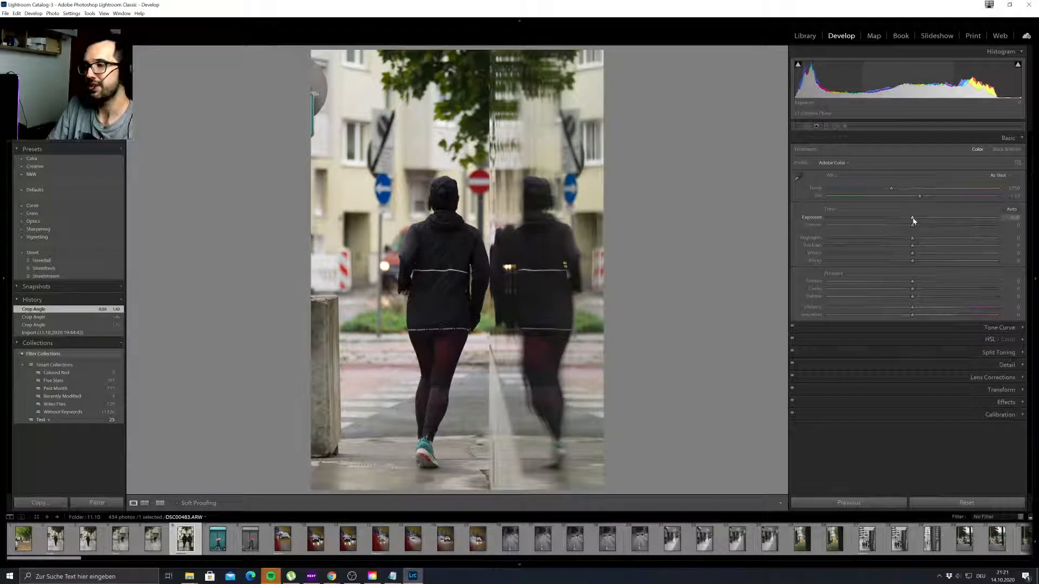
drag(913, 219, 911, 218)
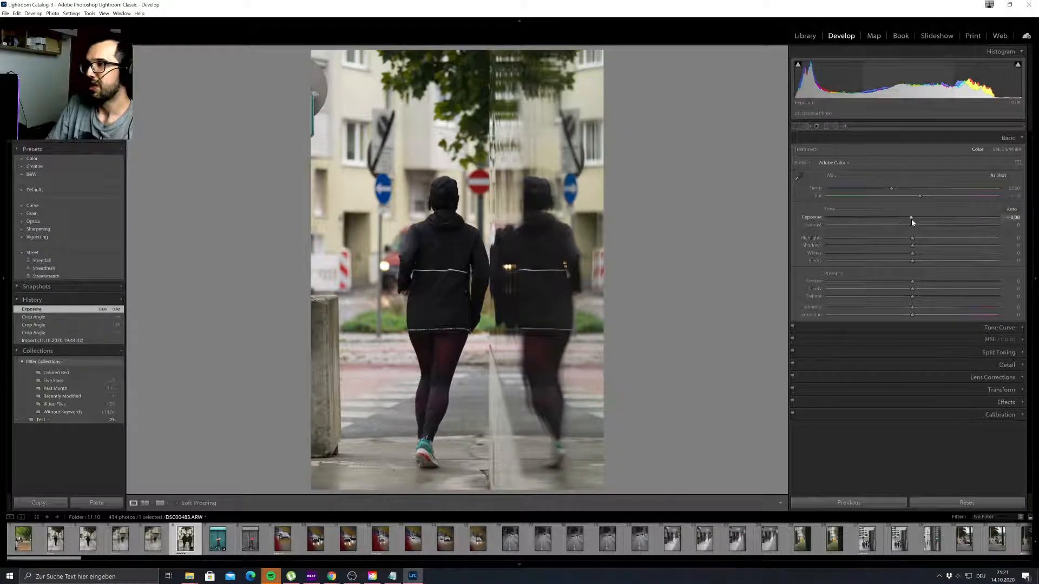
double_click(911, 218)
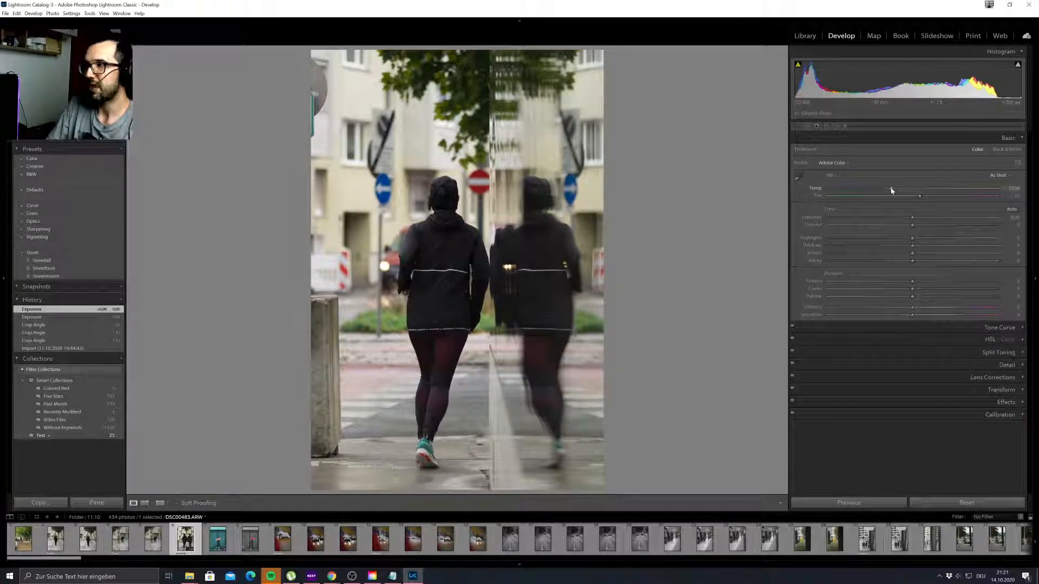
drag(891, 191, 892, 191)
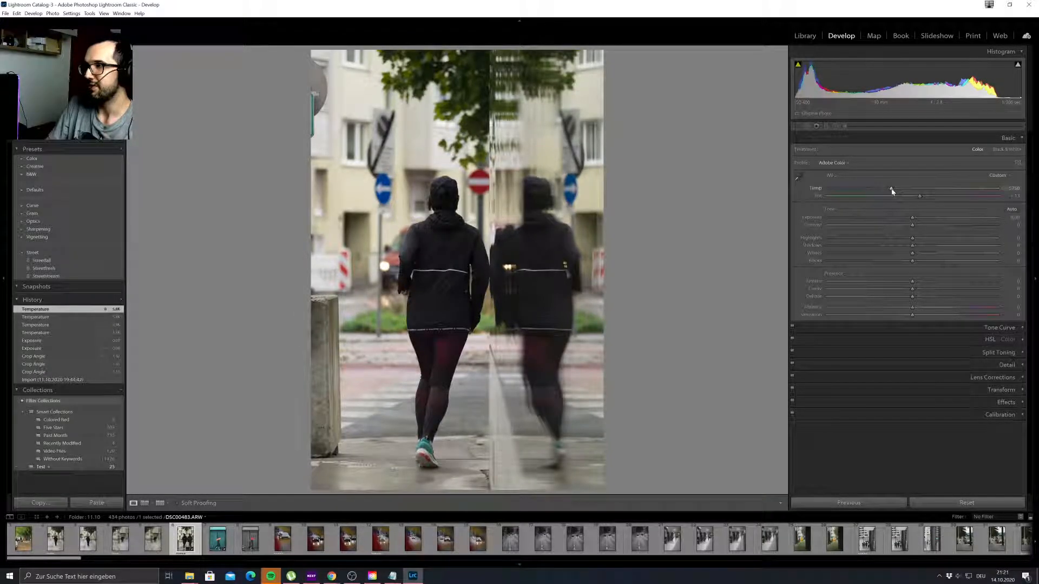
Warm the jogger photo to a Temperature of 6108 and lower its Exposure to -0.67.
drag(891, 190, 897, 190)
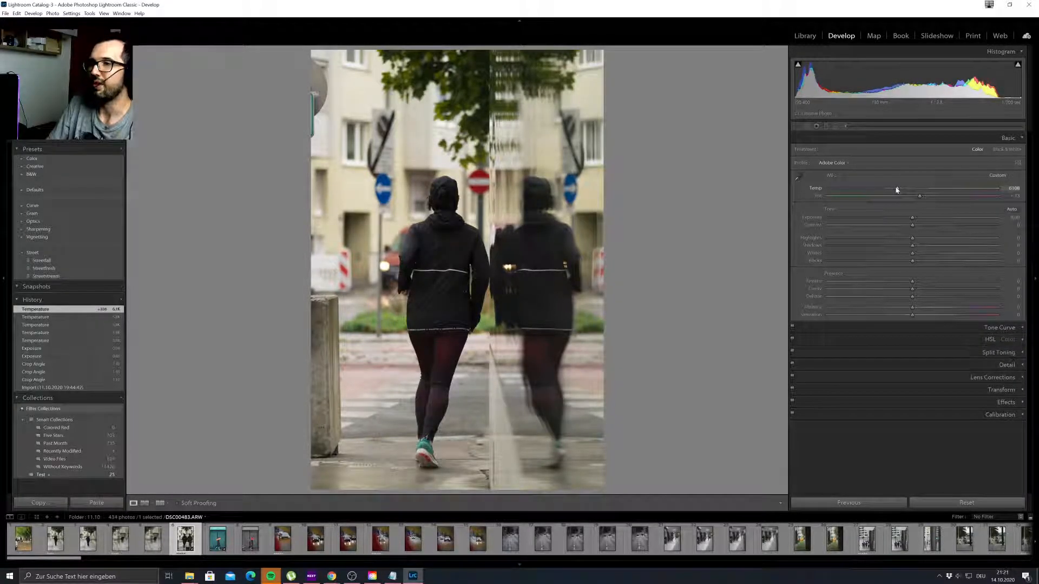
double_click(897, 190)
click(897, 190)
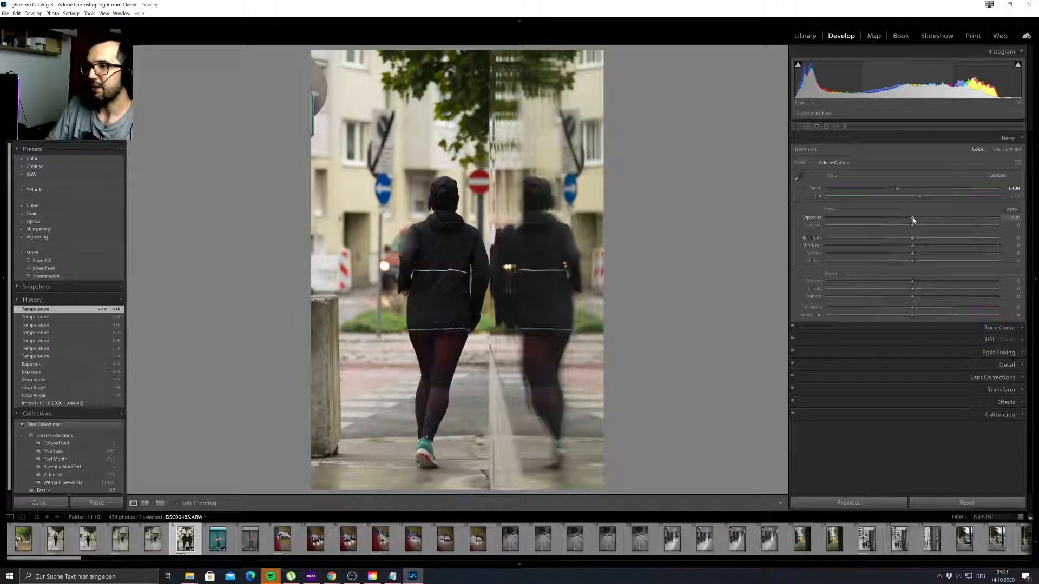
drag(912, 220, 899, 220)
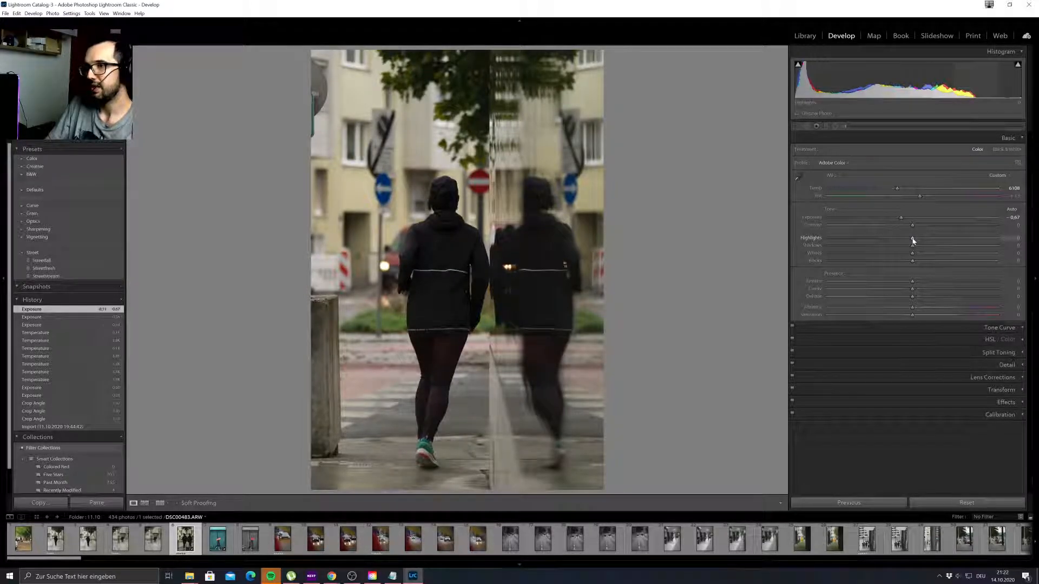
Brighten the photo's light areas with Highlights at +65, comparing against the reset state, and Whites at +20.
drag(912, 240, 967, 241)
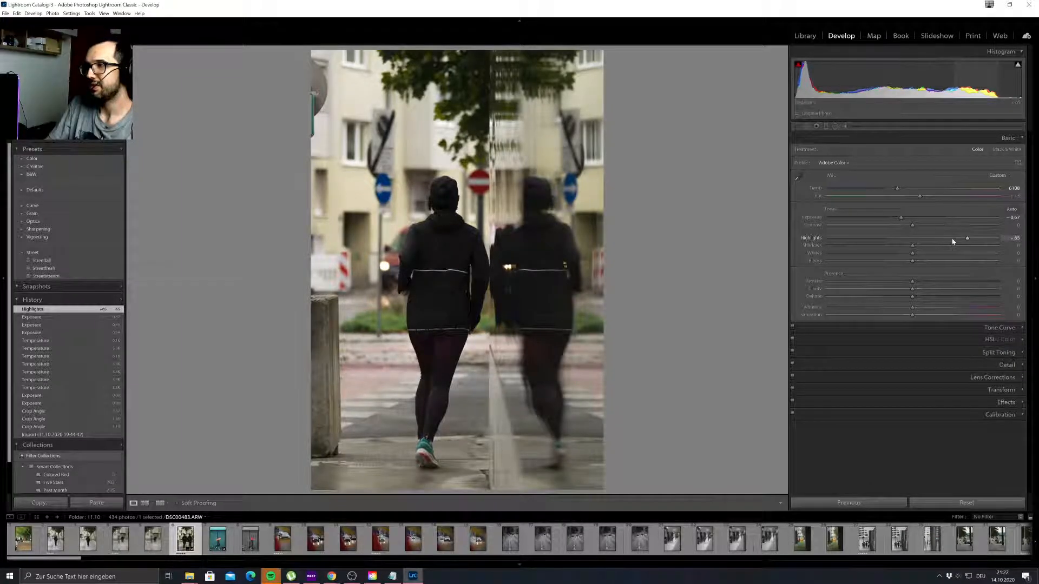
double_click(967, 239)
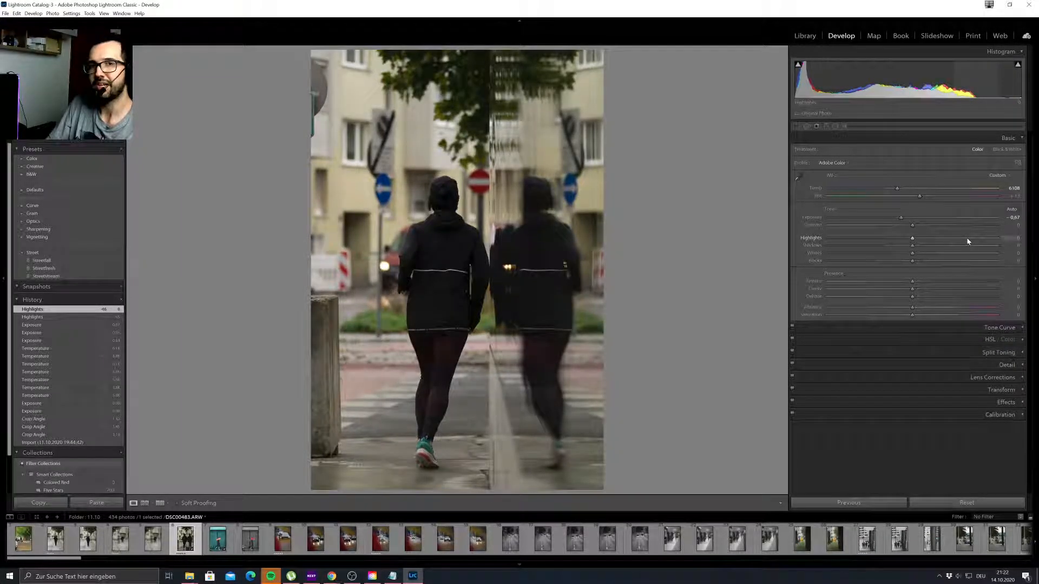
click(967, 239)
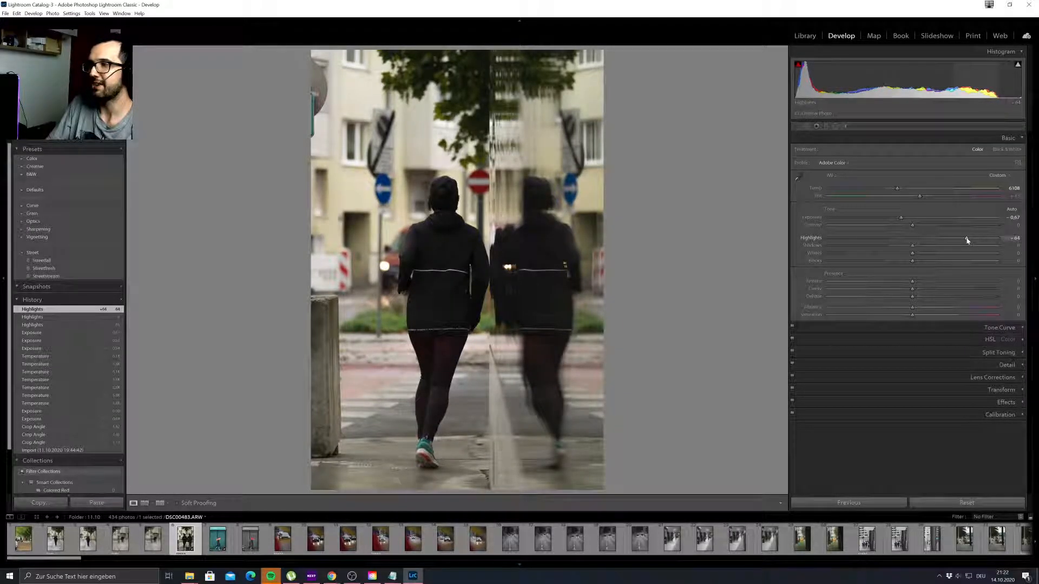
key(Up)
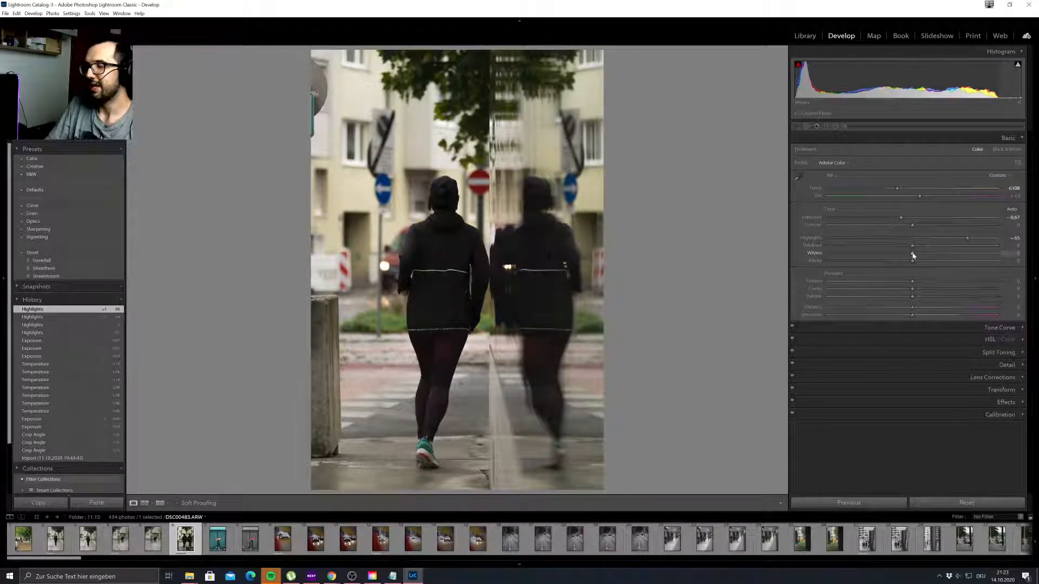
drag(913, 256, 928, 257)
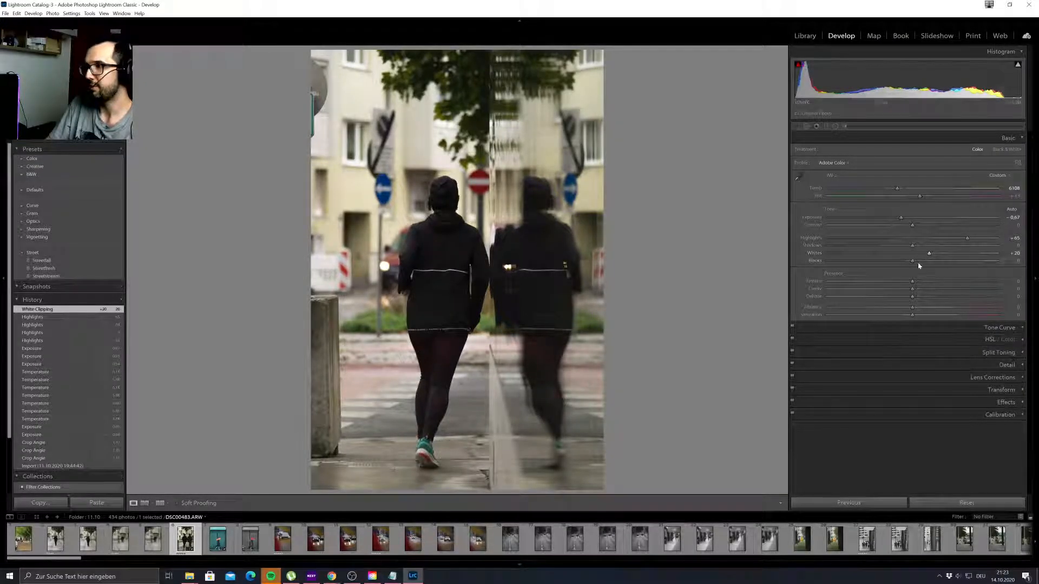
Lower Blacks to -9 and set Texture to +40, comparing the photo with and without the added texture.
drag(911, 263, 946, 281)
double_click(945, 281)
click(945, 281)
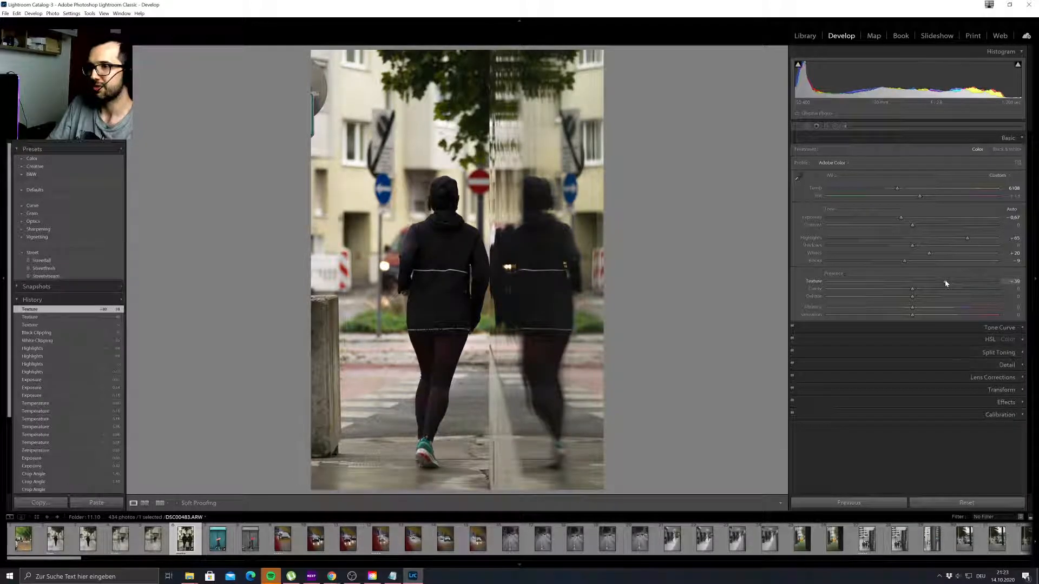
double_click(945, 281)
click(945, 281)
double_click(945, 281)
click(946, 281)
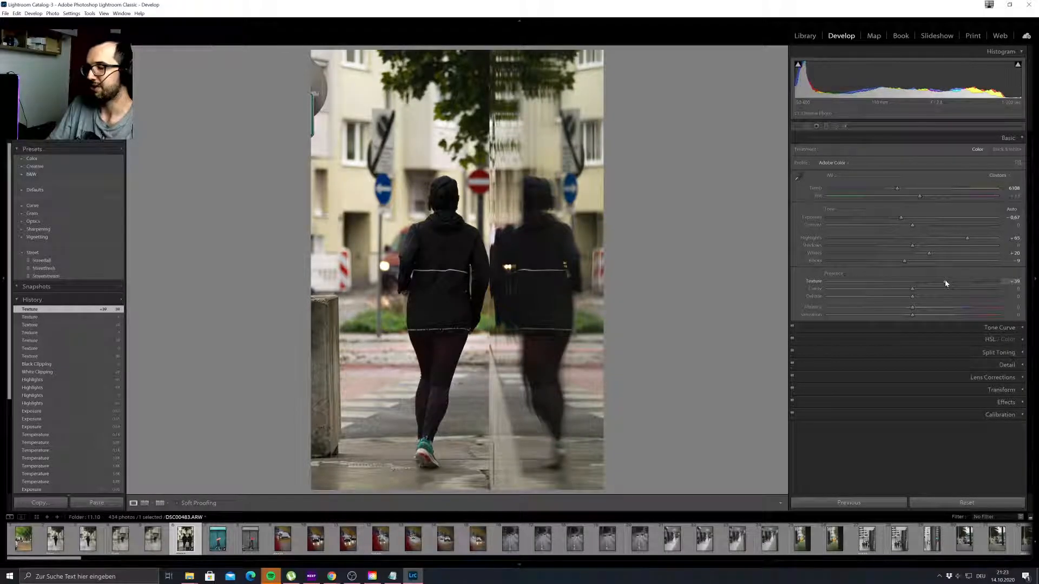
click(1015, 283)
text(40)
key(Return)
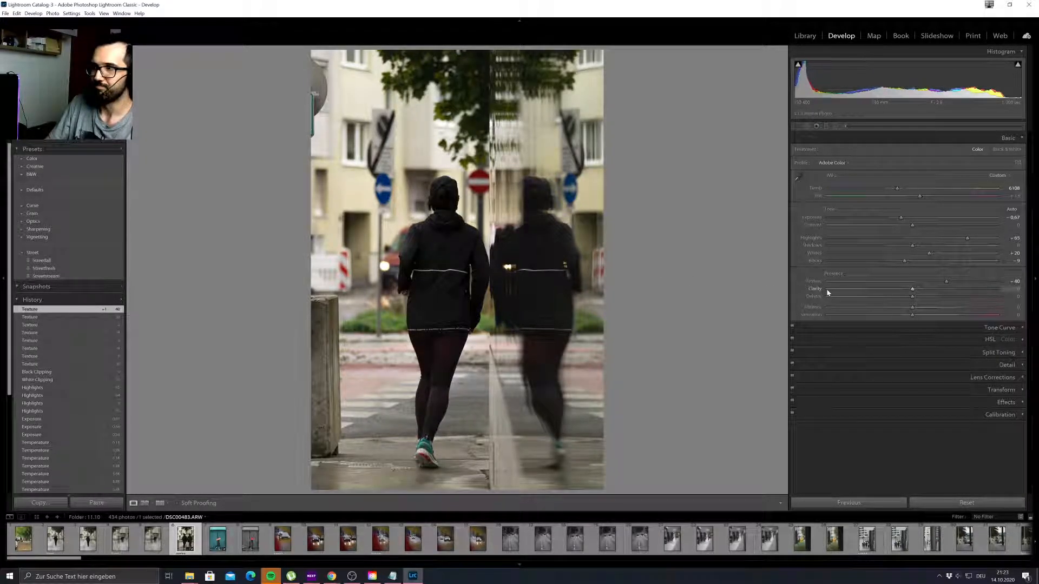
Adjust the photo's presence settings to Clarity -15, Vibrance +15 and Saturation -25.
drag(911, 290, 898, 292)
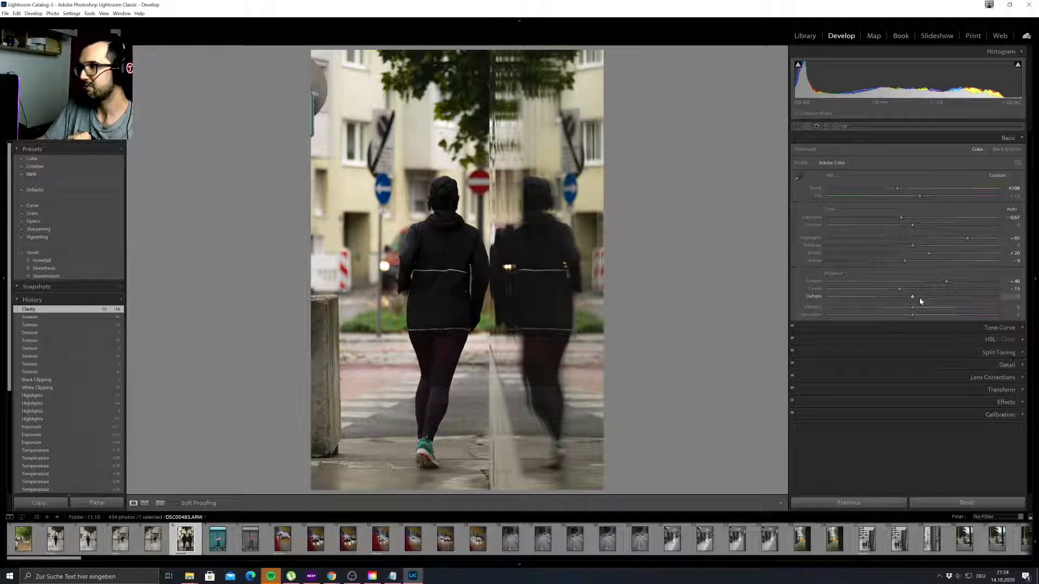
mouse_move(911, 308)
mouse_down()
mouse_move(920, 308)
mouse_move(893, 311)
mouse_move(928, 307)
mouse_move(893, 308)
mouse_move(951, 308)
mouse_move(908, 313)
mouse_move(943, 312)
mouse_move(911, 310)
mouse_move(924, 307)
mouse_up()
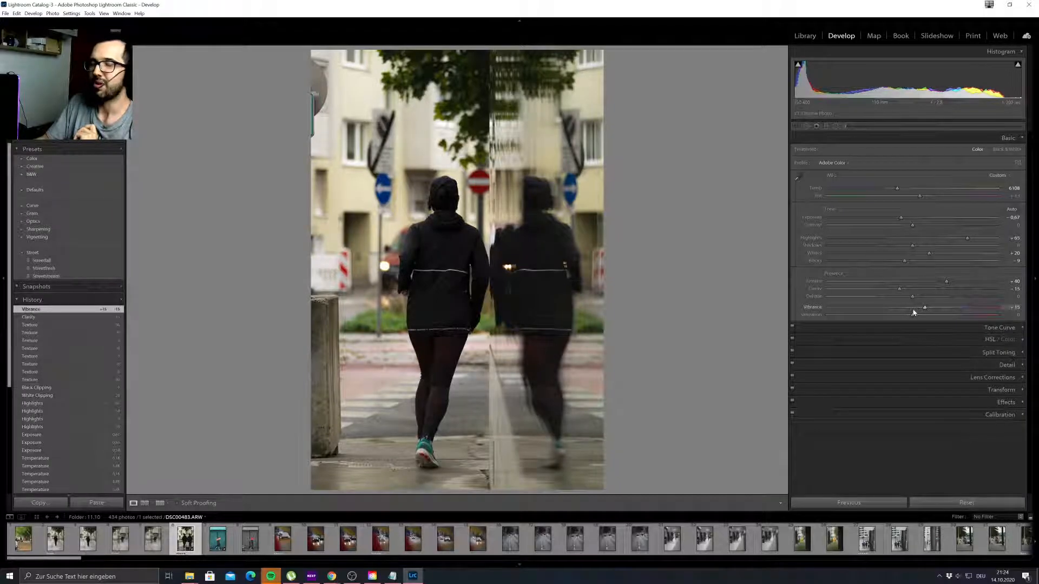
drag(912, 317, 891, 316)
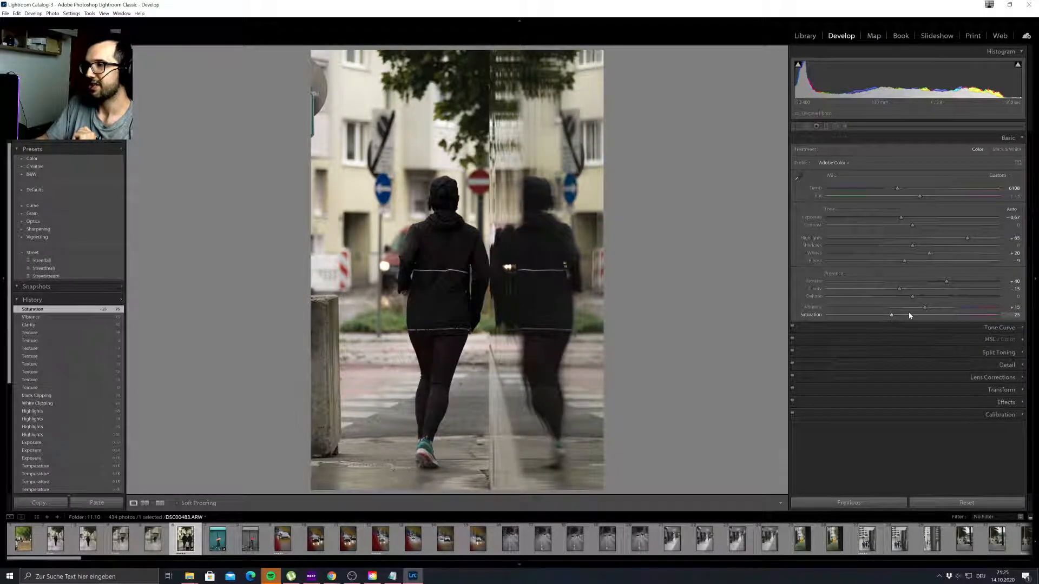
Compare the photo with Vibrance reset and raised, finishing with Vibrance at +15.
double_click(925, 307)
click(924, 307)
double_click(923, 308)
click(924, 308)
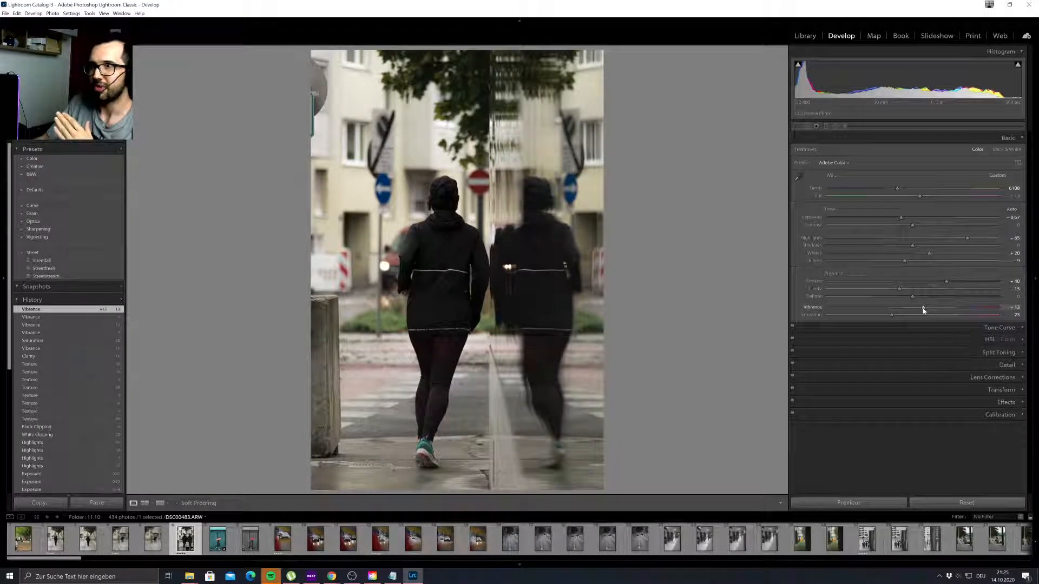
click(1010, 307)
text(15)
key(Return)
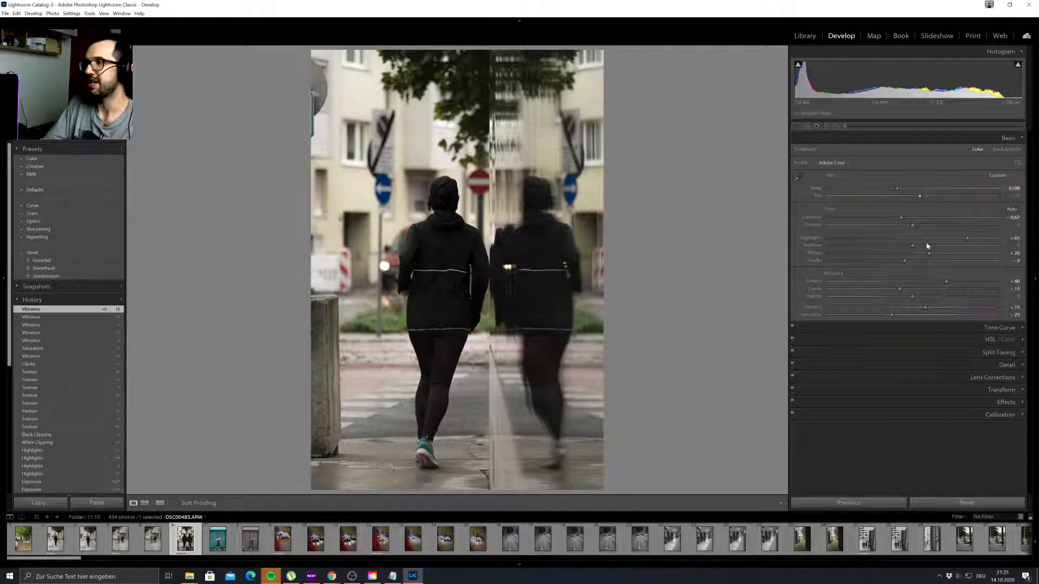
Shape the tone curve's point curve into an S with a shadow point at 63/52 and a highlight point at 190/205.
click(1007, 328)
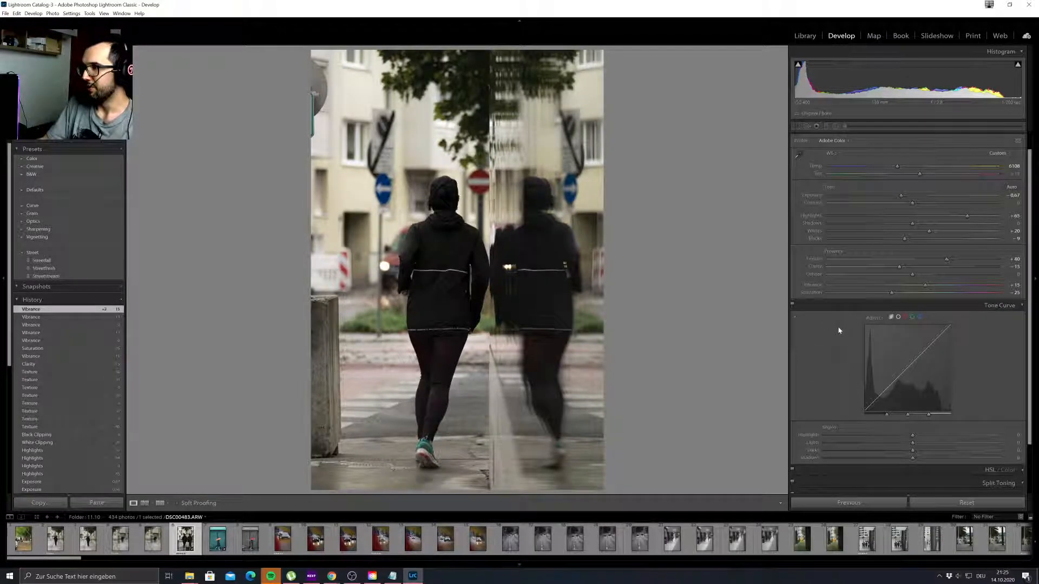
click(899, 318)
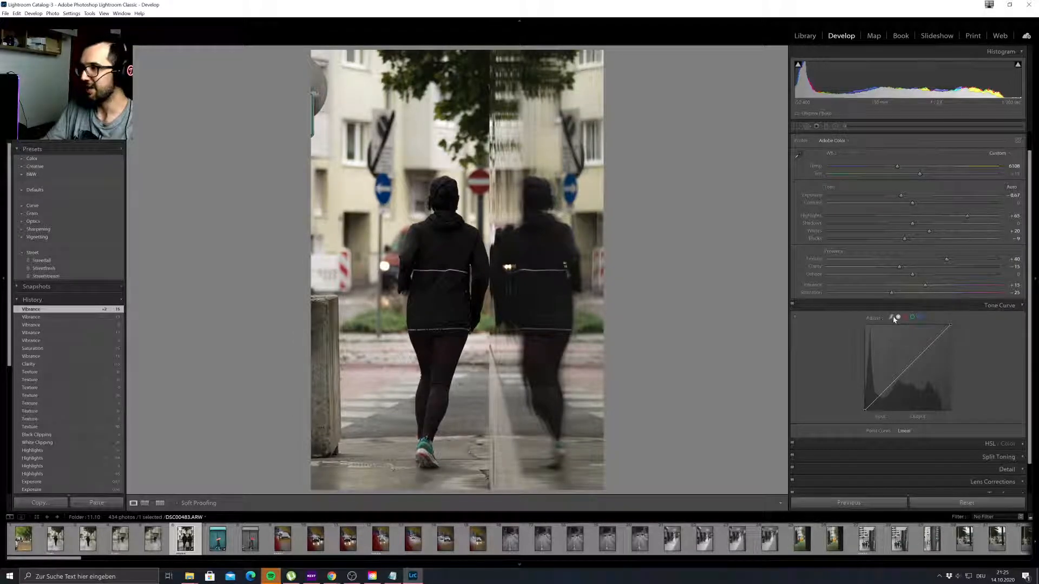
click(891, 317)
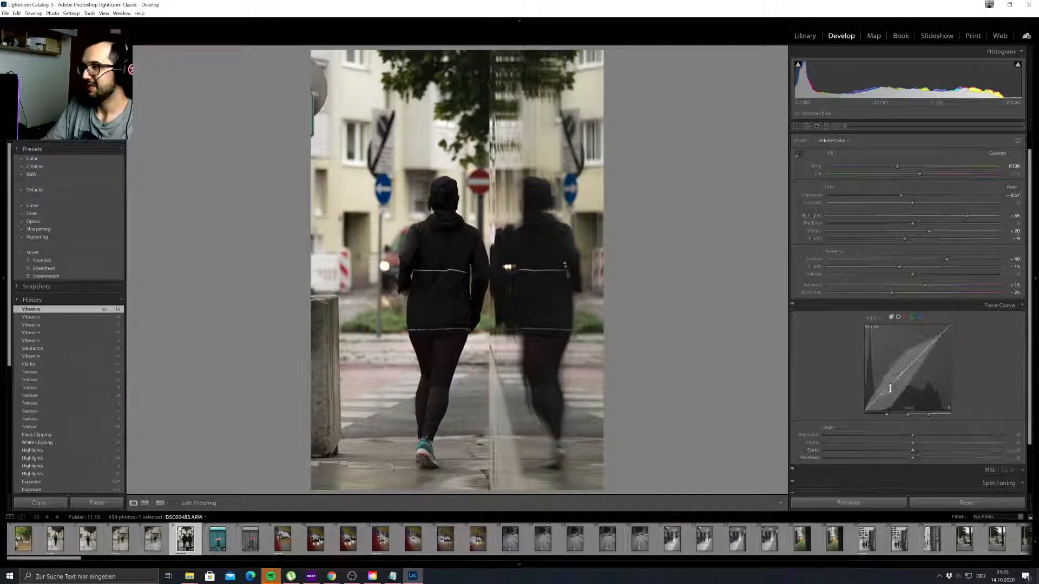
click(898, 317)
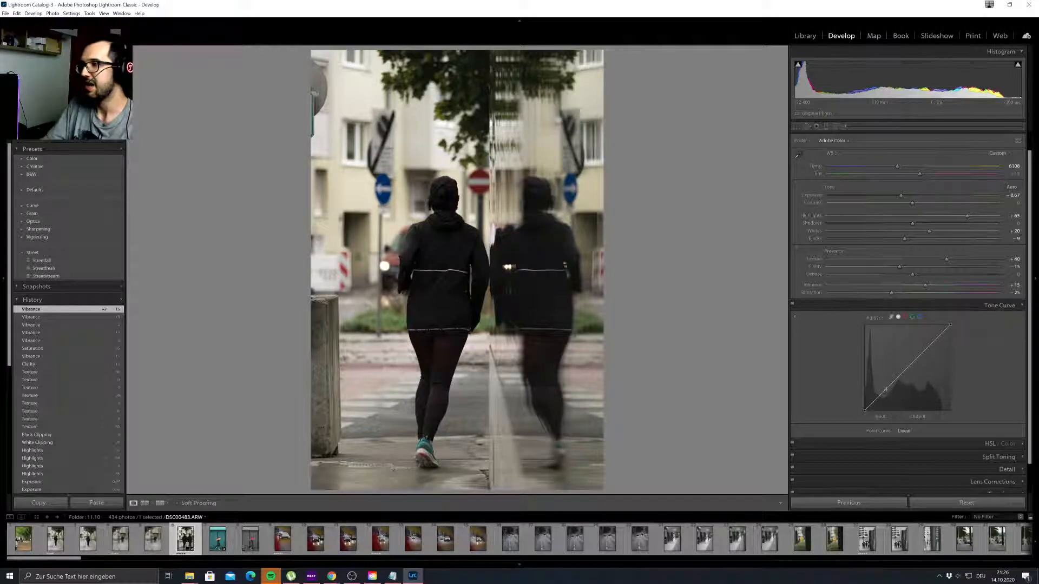
drag(885, 389, 886, 396)
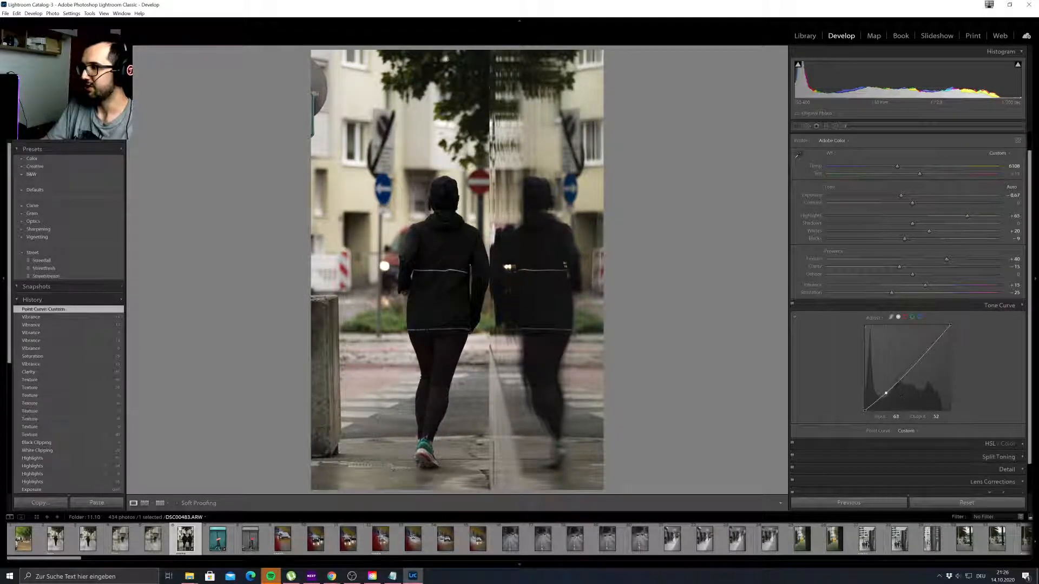
drag(929, 348, 927, 342)
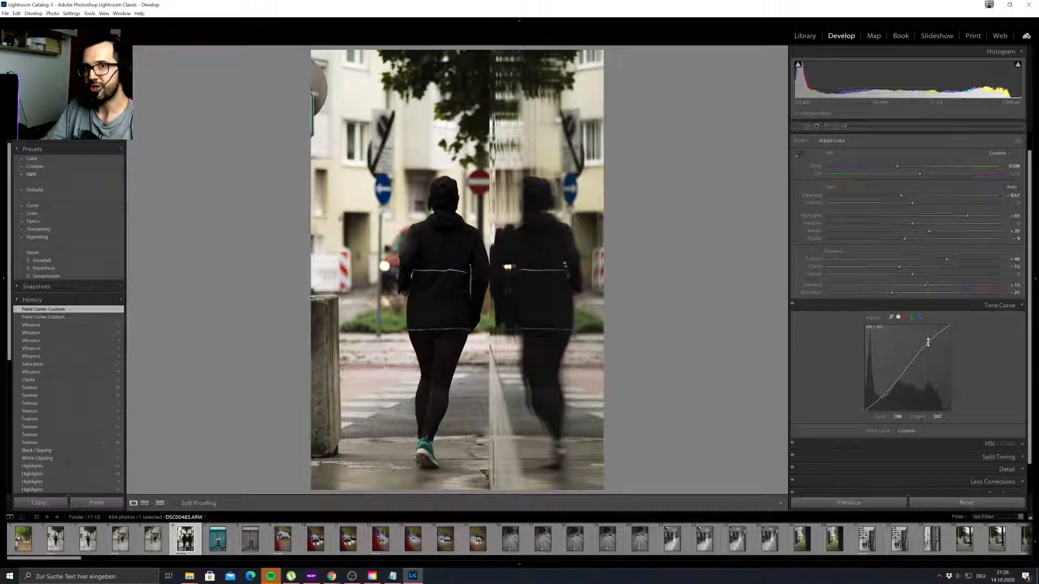
key(alt)
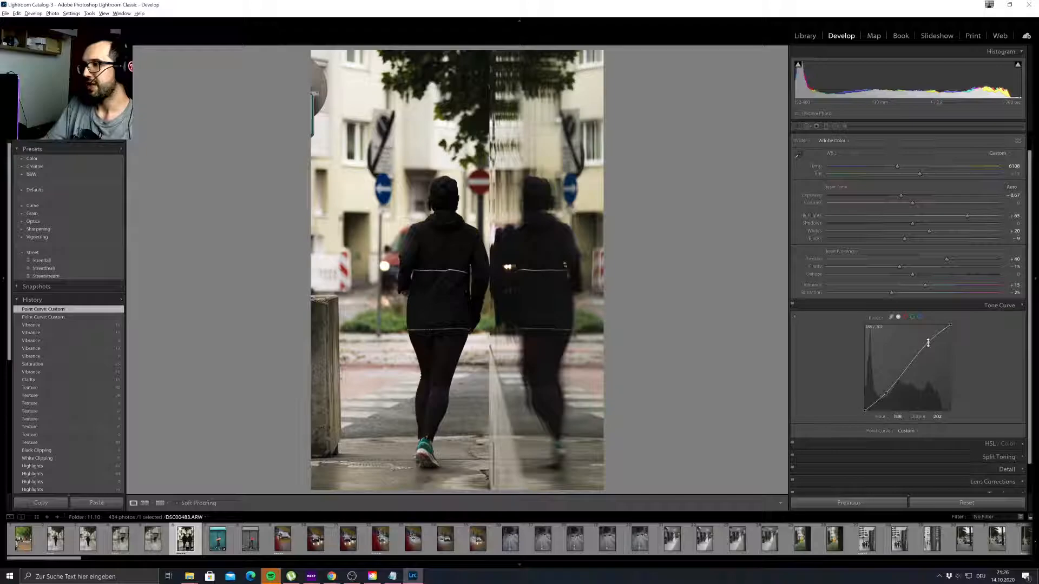
mouse_move(928, 343)
mouse_down()
mouse_move(933, 350)
mouse_move(929, 342)
mouse_up()
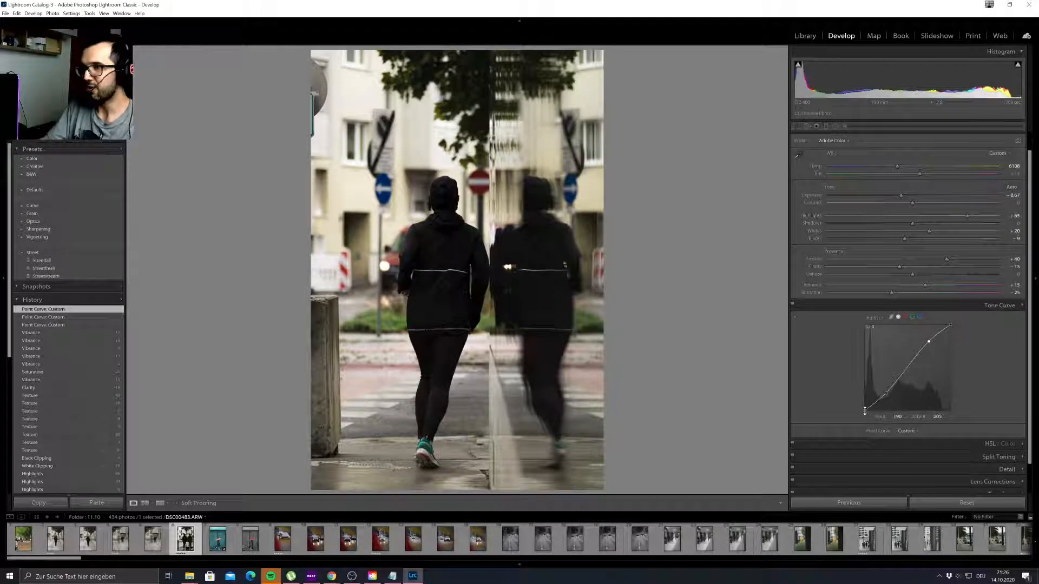
Raise the point curve's black end to output 25 and lower its white end to 241, comparing the tone curve off and on.
mouse_move(864, 412)
mouse_down()
mouse_move(855, 405)
mouse_move(864, 403)
mouse_up()
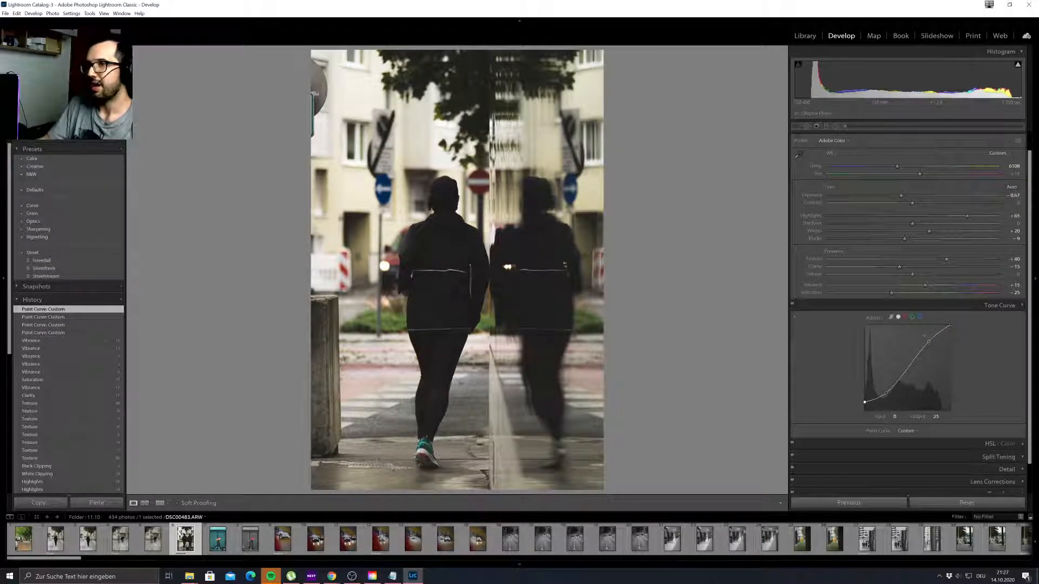
drag(950, 325, 951, 332)
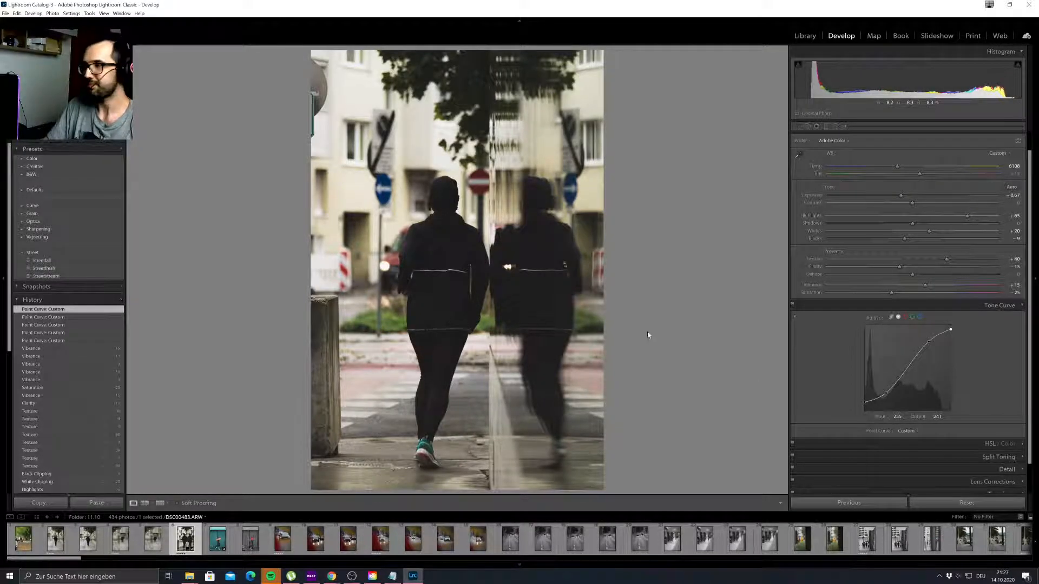
click(792, 306)
click(792, 306)
click(792, 305)
click(793, 306)
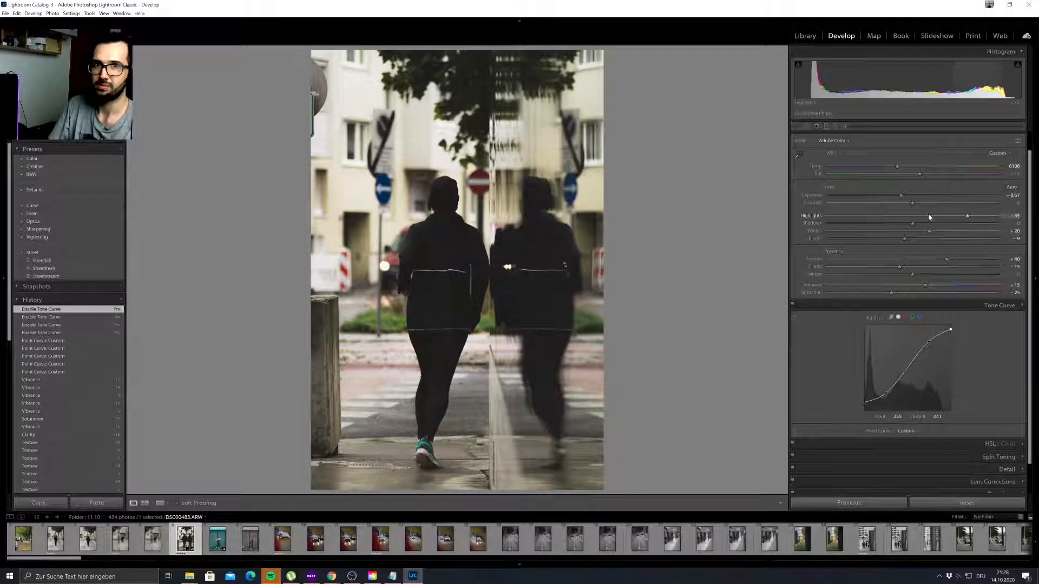
Toggle the HSL color adjustments off and on, and expand their hue controls.
scroll(806, 360, down, 1)
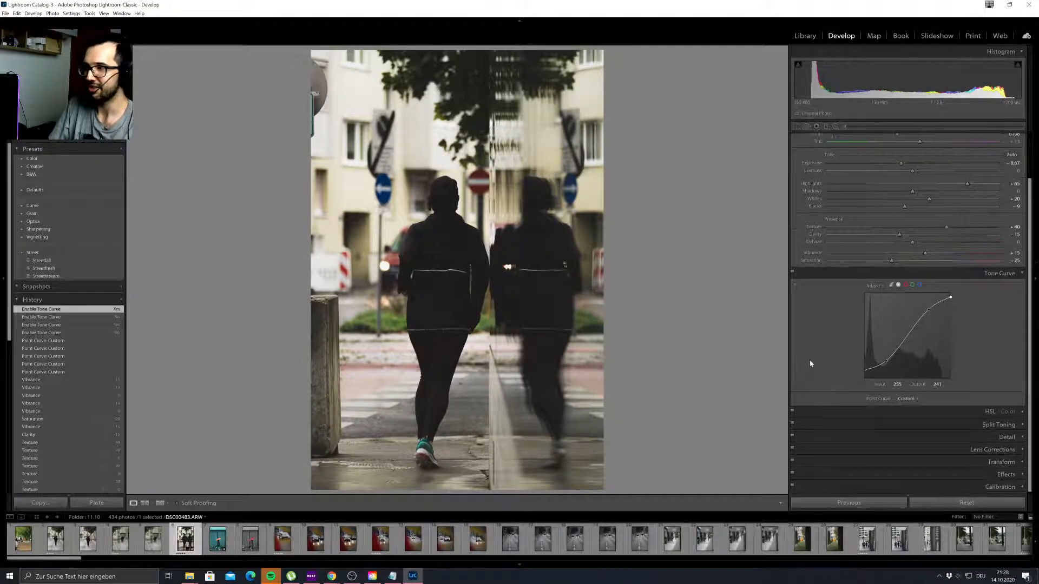
click(792, 414)
click(926, 409)
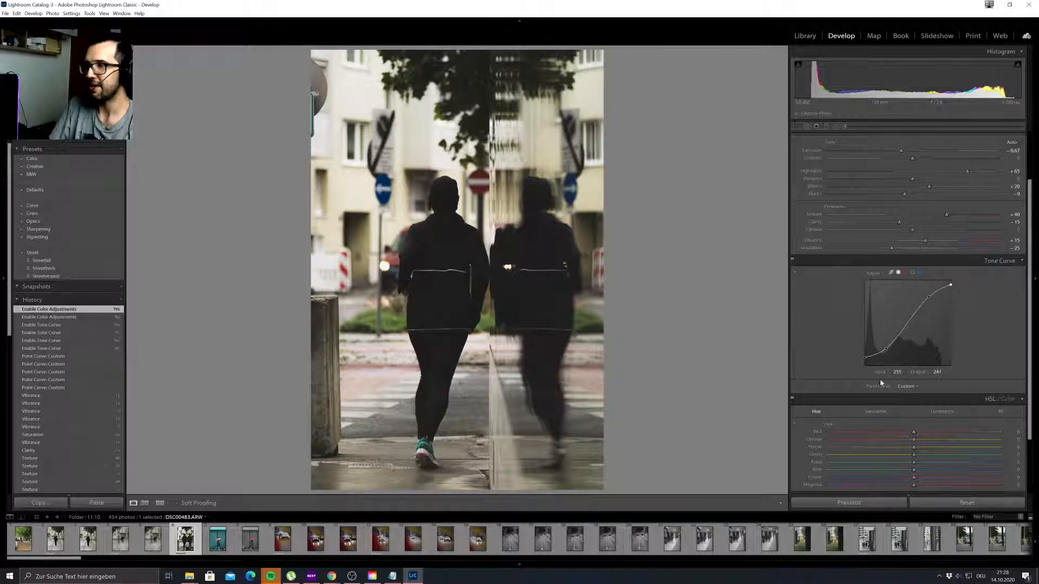
Examine the tone curve's red, green and blue channel curves and return to the combined point curve.
click(905, 274)
click(912, 273)
click(920, 273)
click(905, 273)
click(898, 273)
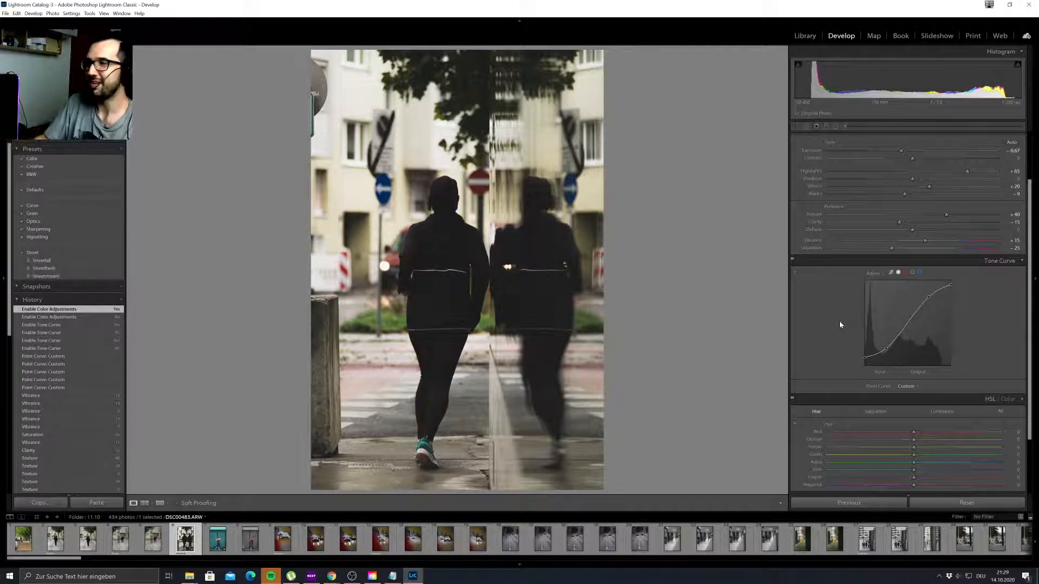
Show the HSL hue, saturation and luminance sliders together and display the photo's info overlay with its exposure details.
scroll(814, 301, down, 1)
scroll(812, 297, down, 1)
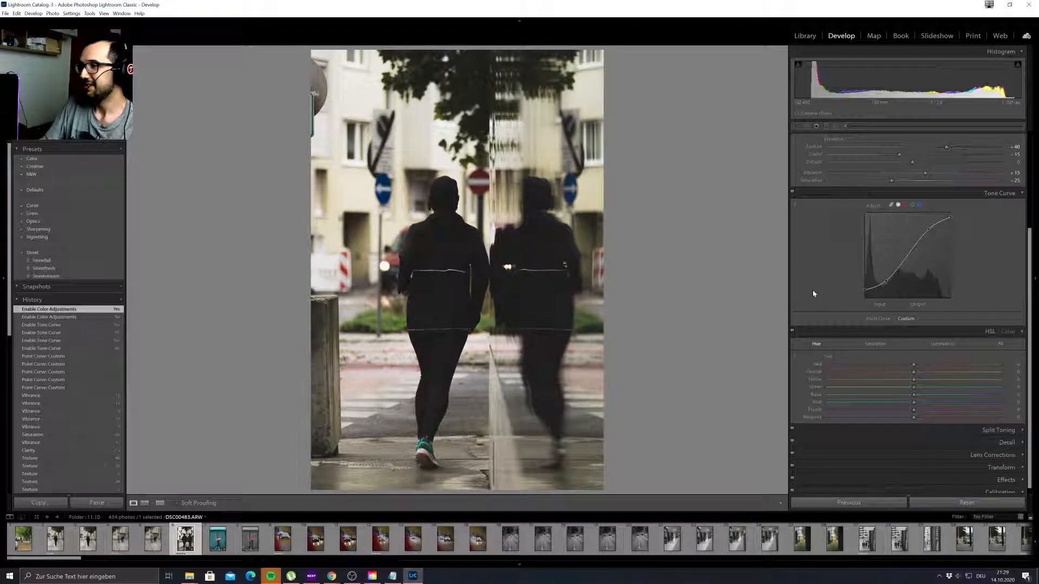
scroll(813, 291, down, 1)
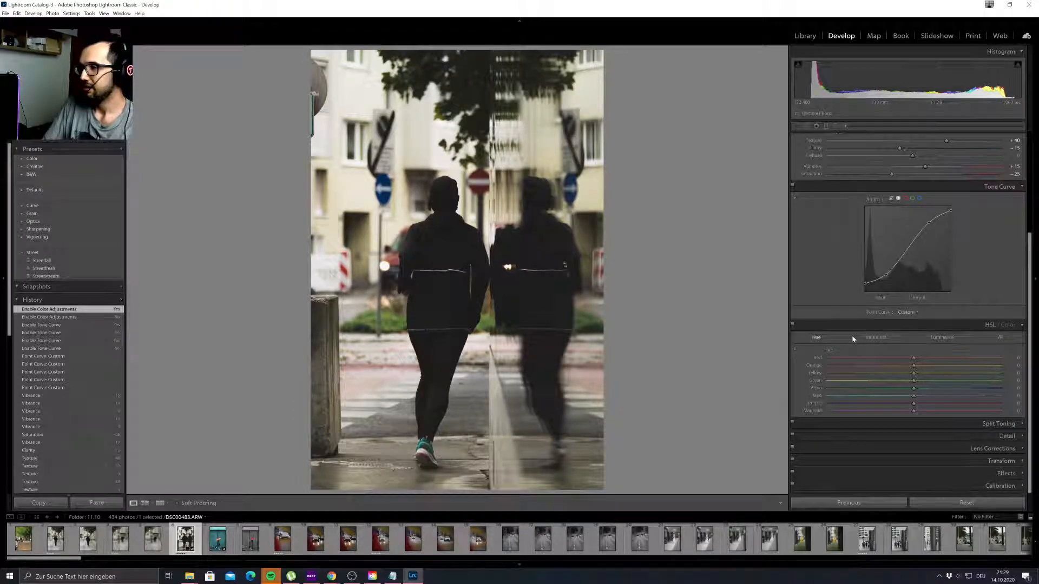
click(1001, 337)
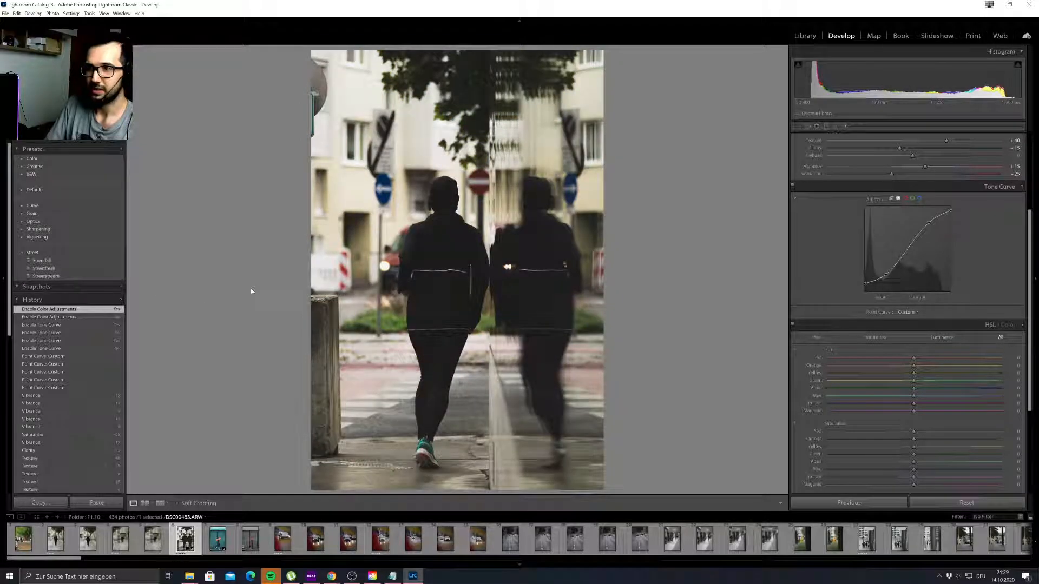
key(i)
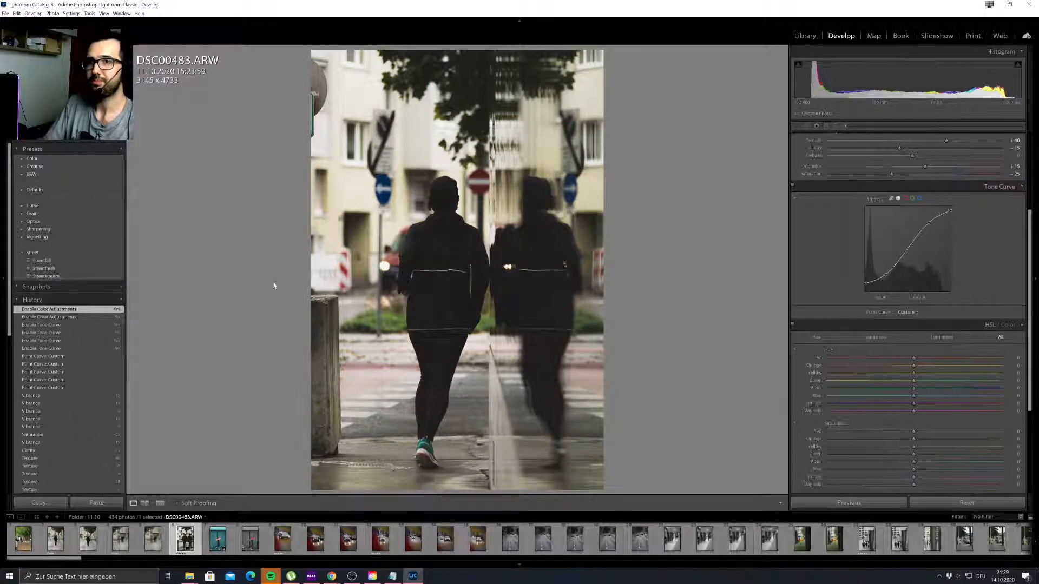
key(i)
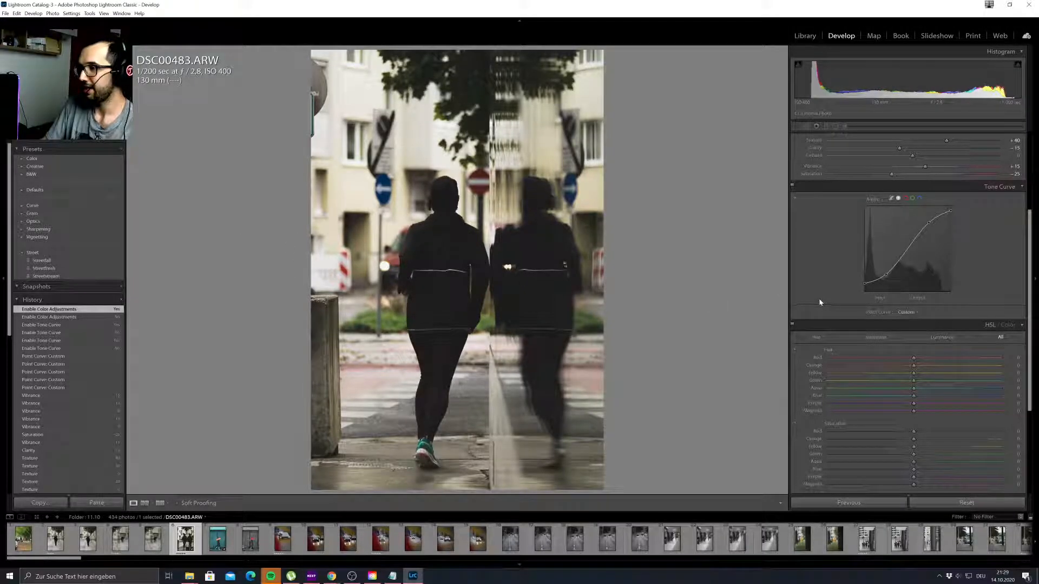
Try out different red and orange hue shifts in HSL and reset both.
scroll(803, 354, down, 2)
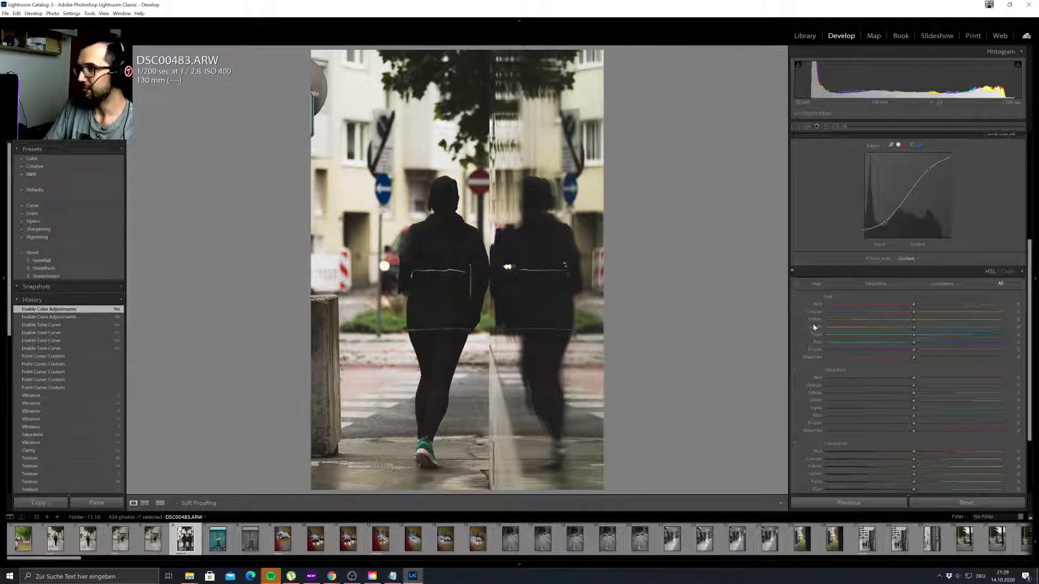
scroll(813, 324, down, 2)
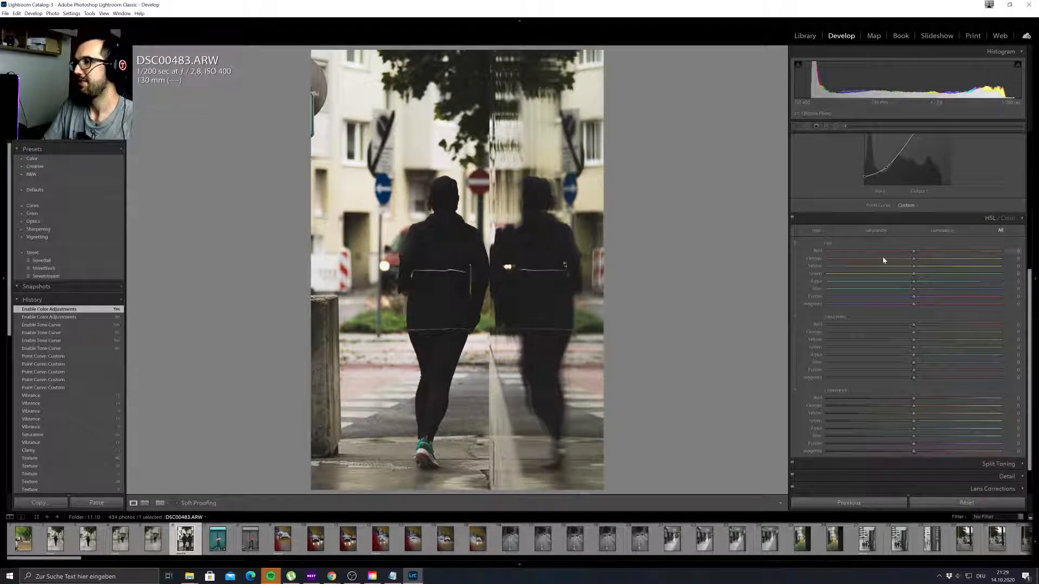
mouse_move(914, 254)
mouse_down()
mouse_move(828, 253)
mouse_move(1011, 253)
mouse_move(913, 253)
mouse_up()
double_click(913, 252)
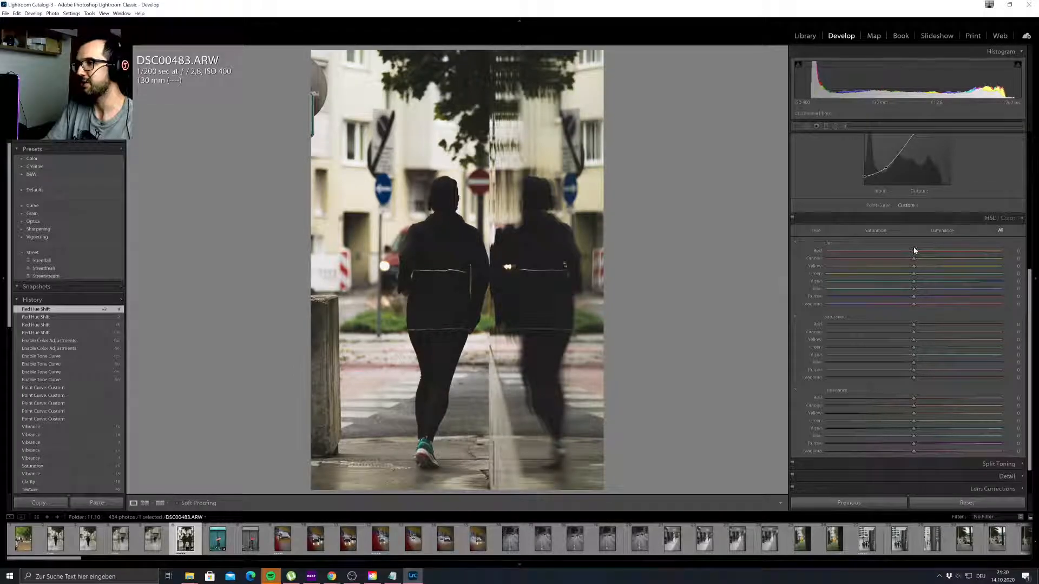
mouse_move(913, 253)
mouse_down()
mouse_move(938, 253)
mouse_move(854, 251)
mouse_move(923, 262)
mouse_move(900, 261)
mouse_move(911, 260)
mouse_up()
double_click(912, 251)
double_click(913, 258)
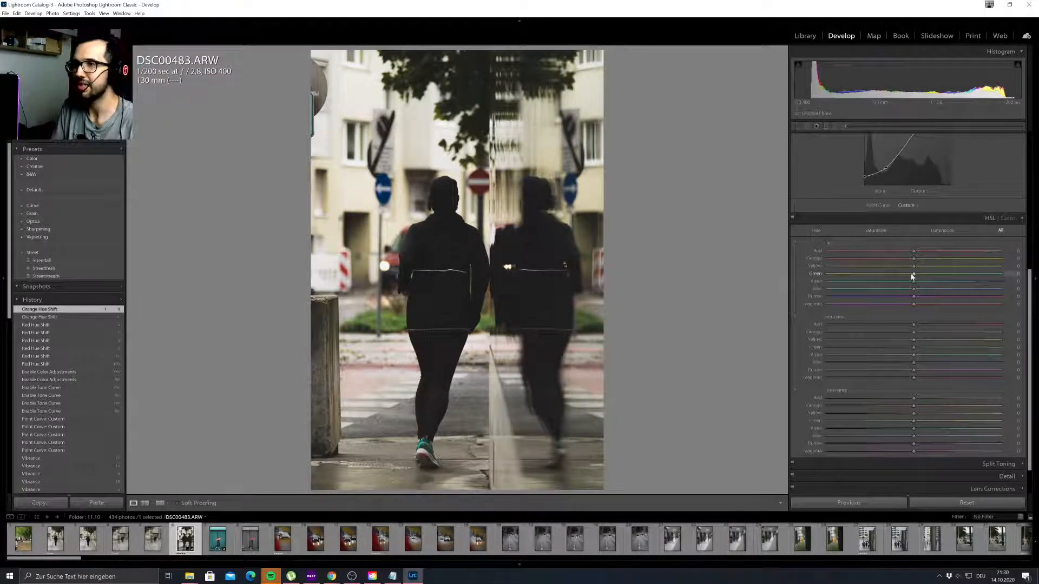
Shift the HSL green hue to -100 and the aqua hue to +90.
mouse_move(913, 277)
mouse_down()
mouse_move(797, 273)
mouse_move(910, 276)
mouse_up()
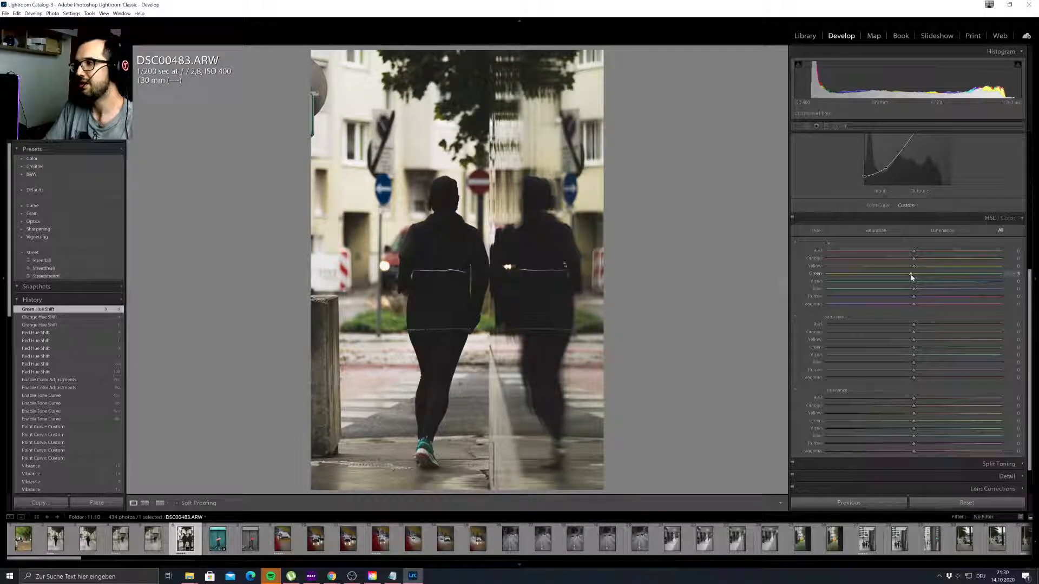
drag(912, 277, 753, 274)
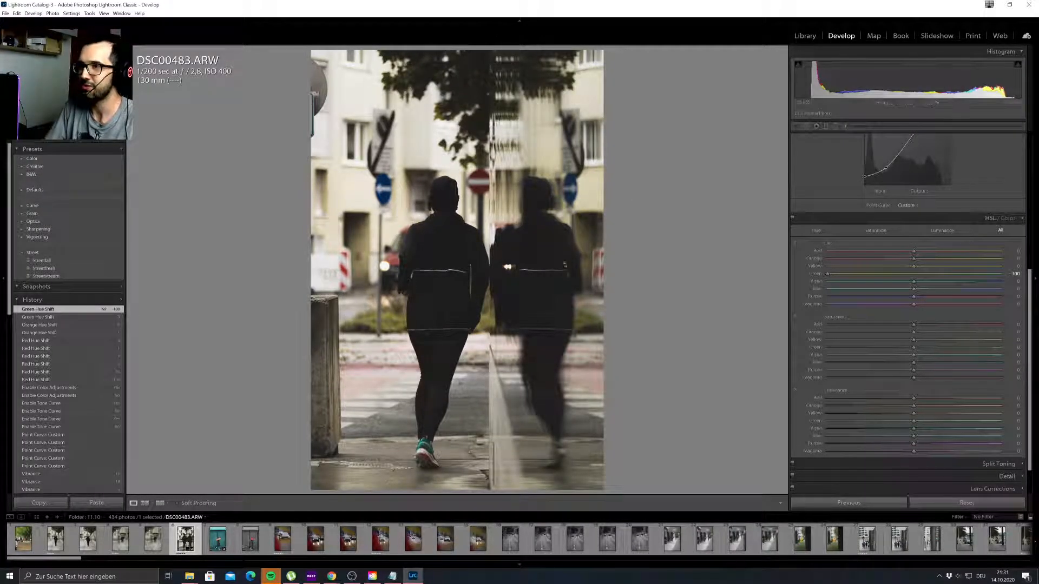
drag(915, 283, 907, 284)
drag(813, 285, 914, 282)
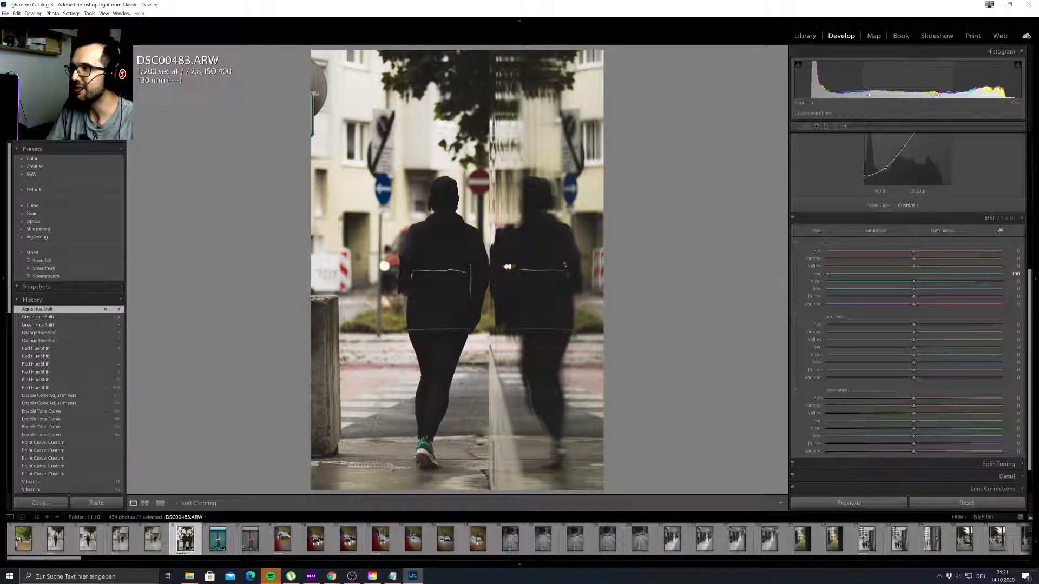
drag(913, 282, 991, 283)
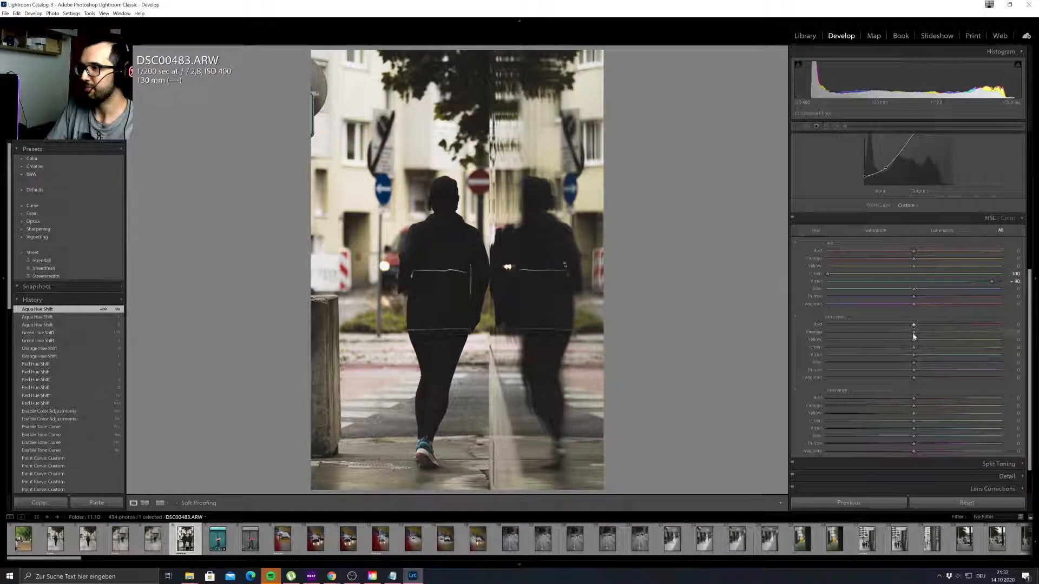
Adjust the HSL saturation to -55 for red, +24 for orange and +34 for yellow.
drag(913, 332, 941, 339)
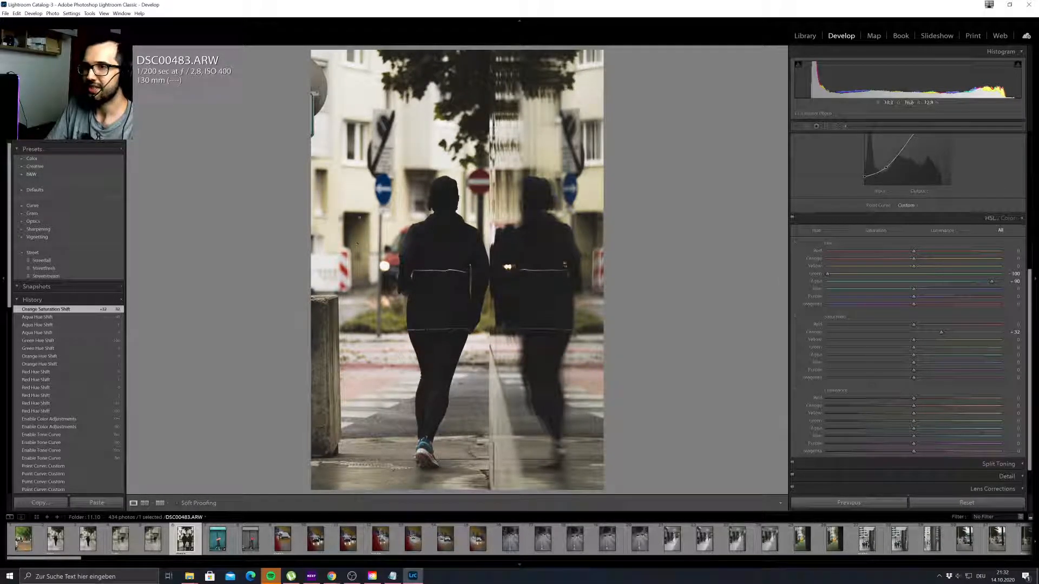
mouse_move(940, 331)
mouse_down()
mouse_move(907, 336)
mouse_move(973, 344)
mouse_move(946, 345)
mouse_move(955, 344)
mouse_up()
drag(942, 342, 934, 335)
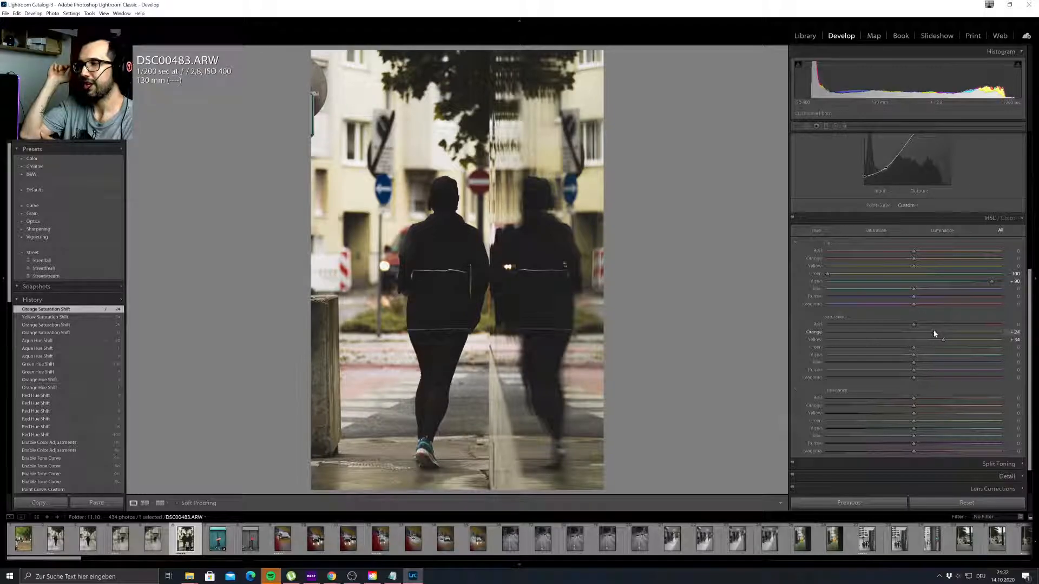
drag(941, 336, 926, 332)
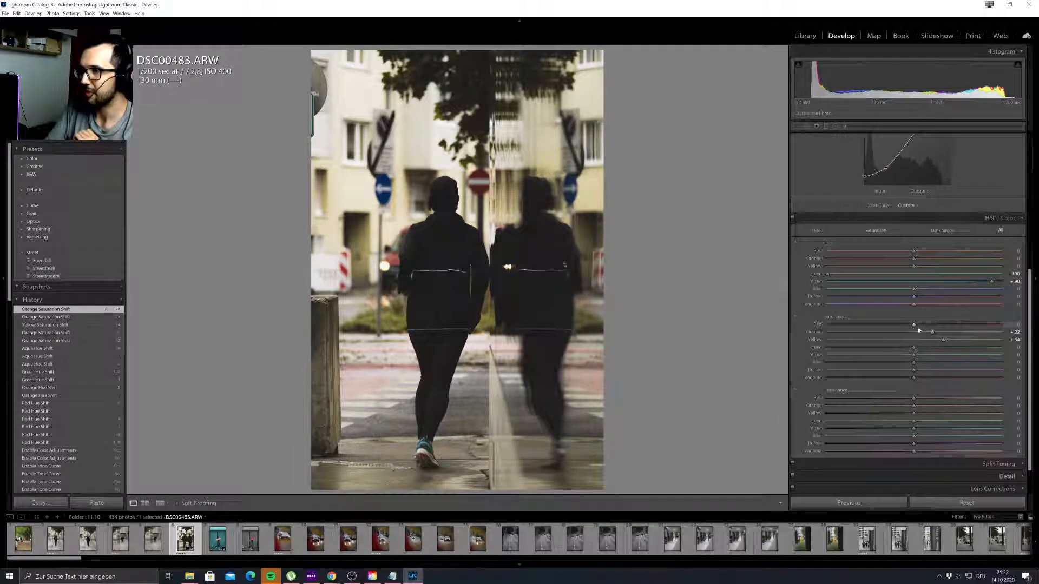
mouse_move(855, 327)
mouse_down()
mouse_move(911, 326)
mouse_move(865, 326)
mouse_up()
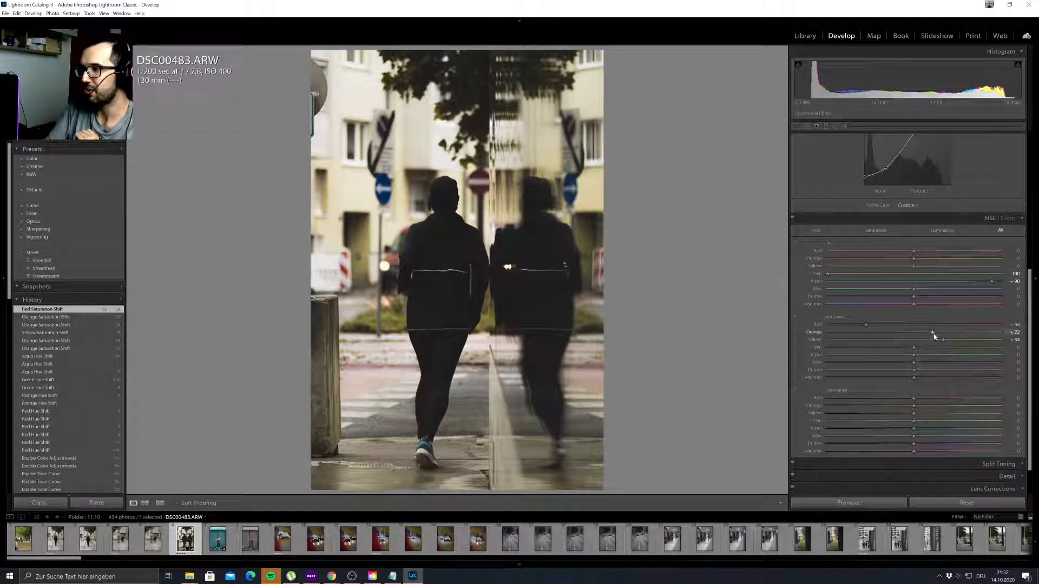
drag(963, 335, 934, 333)
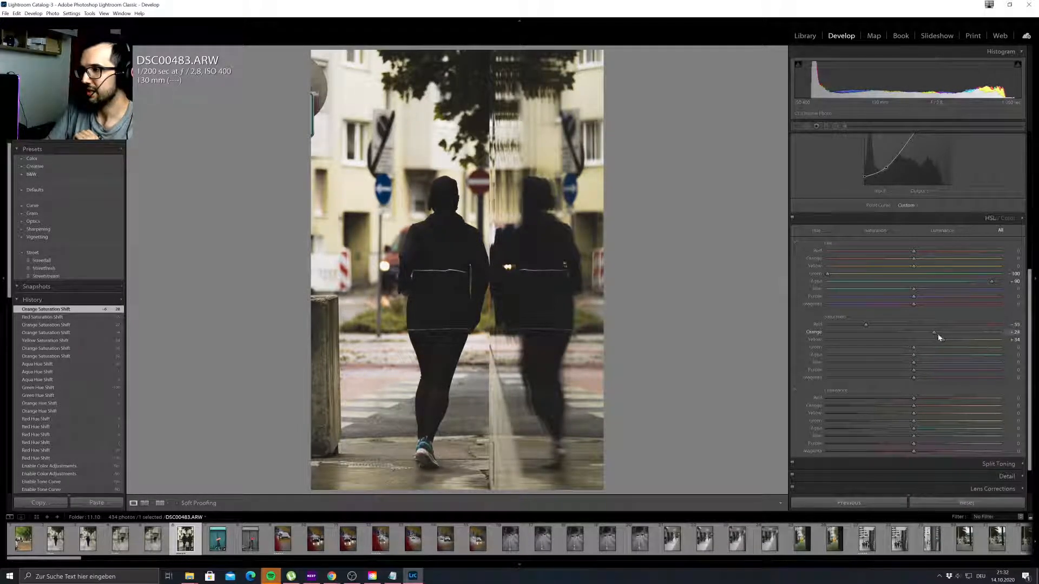
click(942, 340)
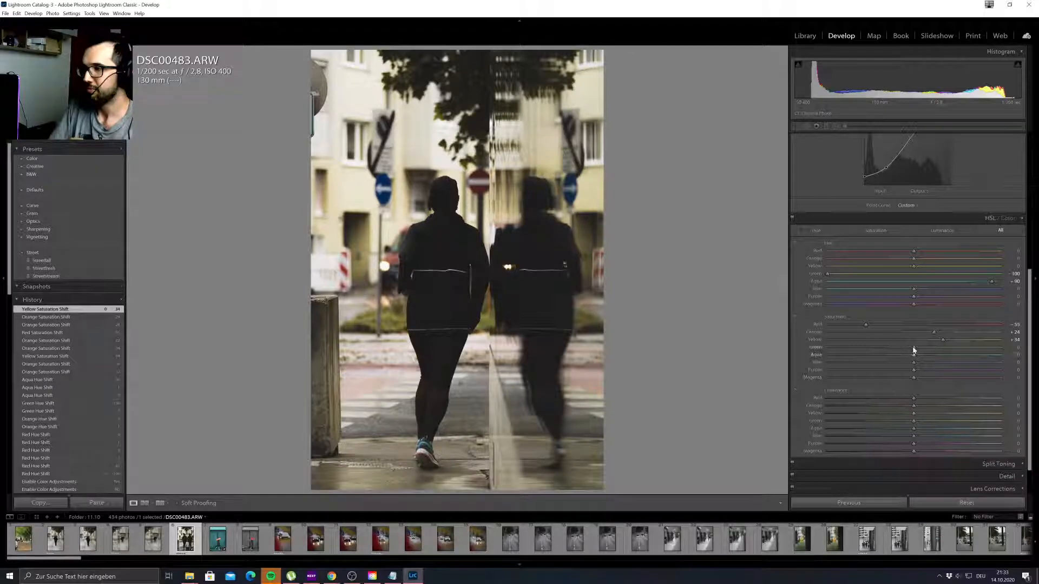
Lower the green saturation to -70 and sweep the green hue, leaving it at -100.
drag(905, 350, 792, 352)
drag(916, 348, 852, 347)
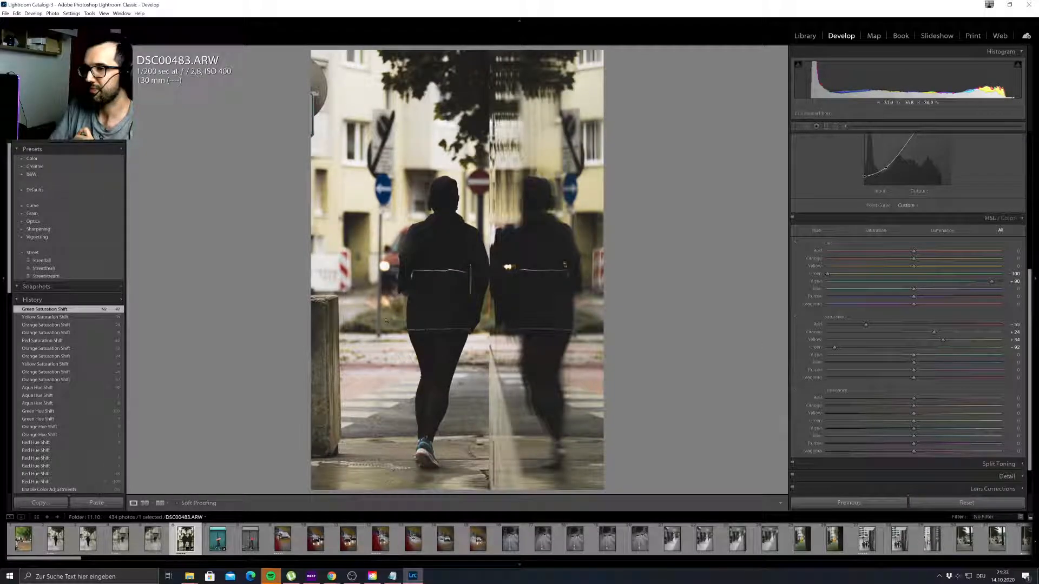
click(856, 348)
mouse_move(856, 349)
mouse_down()
mouse_move(866, 349)
mouse_move(853, 347)
mouse_up()
drag(827, 273, 908, 277)
drag(775, 278, 779, 287)
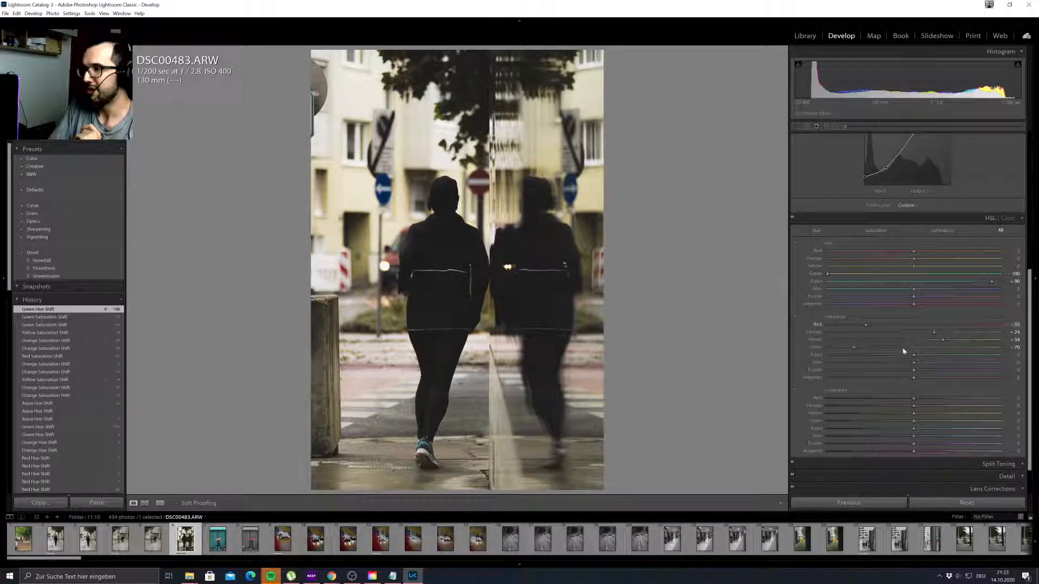
Test and reset the aqua saturation, and lower the saturation of blue to -75 and of purple and magenta to -100.
drag(914, 357, 990, 359)
drag(845, 360, 911, 358)
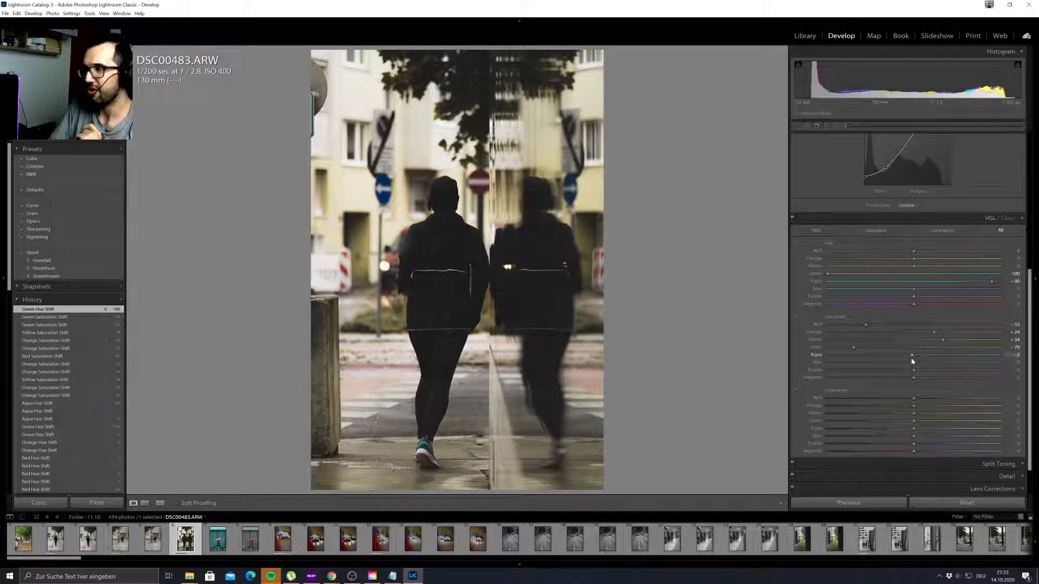
double_click(911, 357)
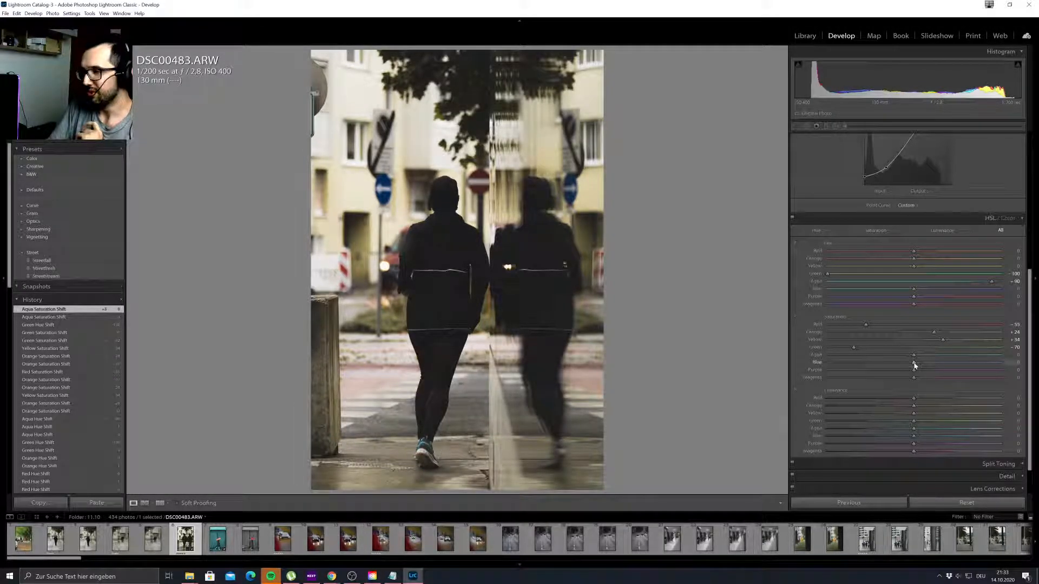
mouse_move(914, 365)
mouse_down()
mouse_move(871, 365)
mouse_move(931, 366)
mouse_up()
drag(865, 368, 797, 378)
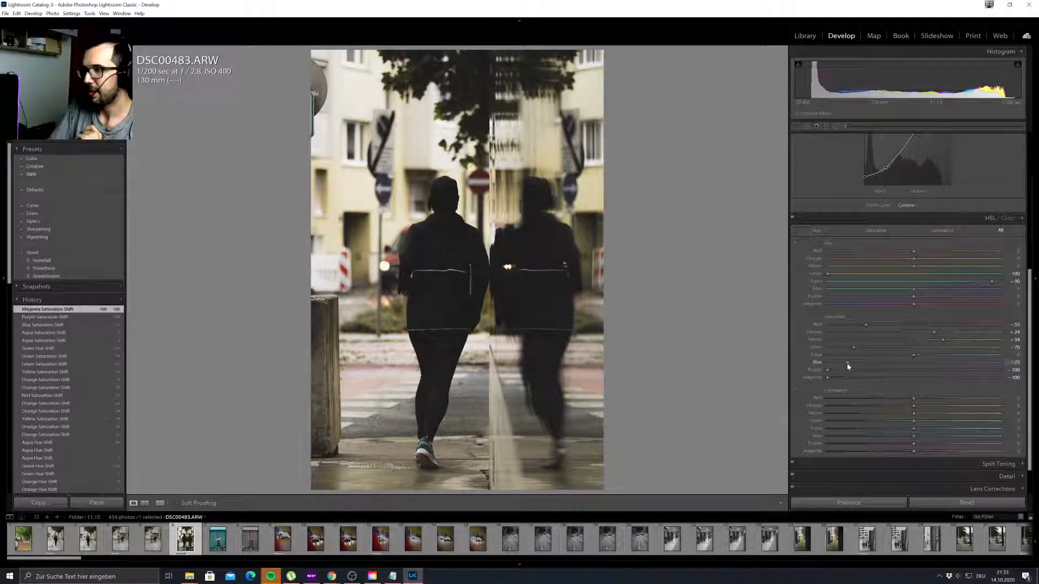
drag(847, 366, 850, 366)
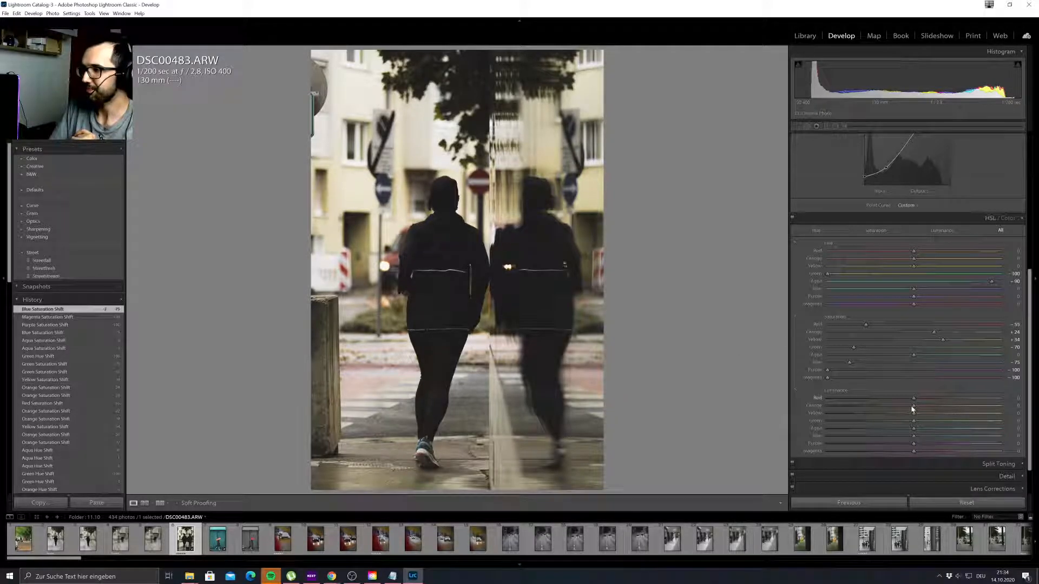
Lower the HSL luminance of red to -15, orange to -25 and yellow to -35, comparing the color adjustments off and on.
drag(913, 410, 893, 407)
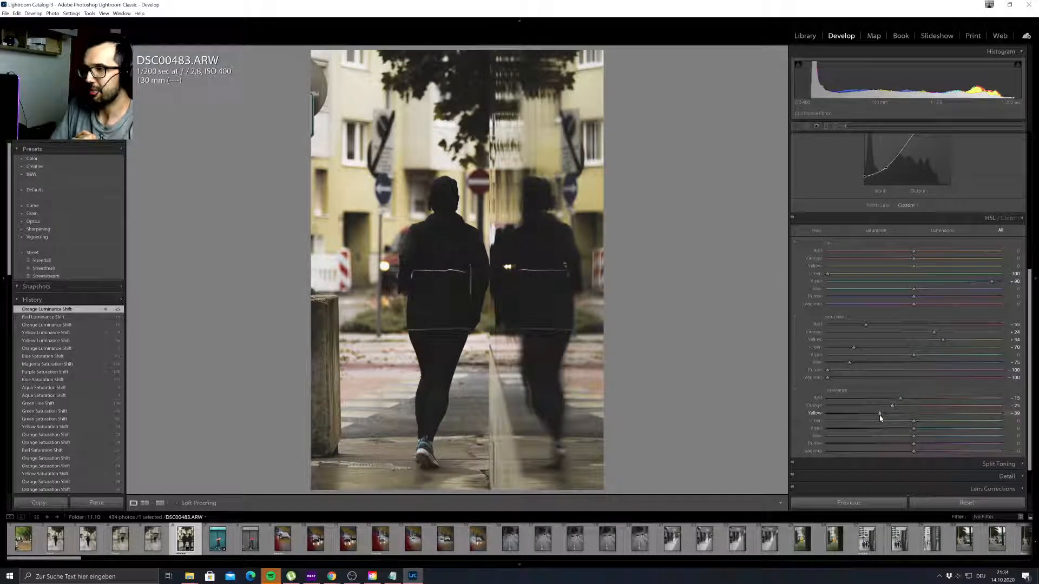
drag(883, 417, 883, 417)
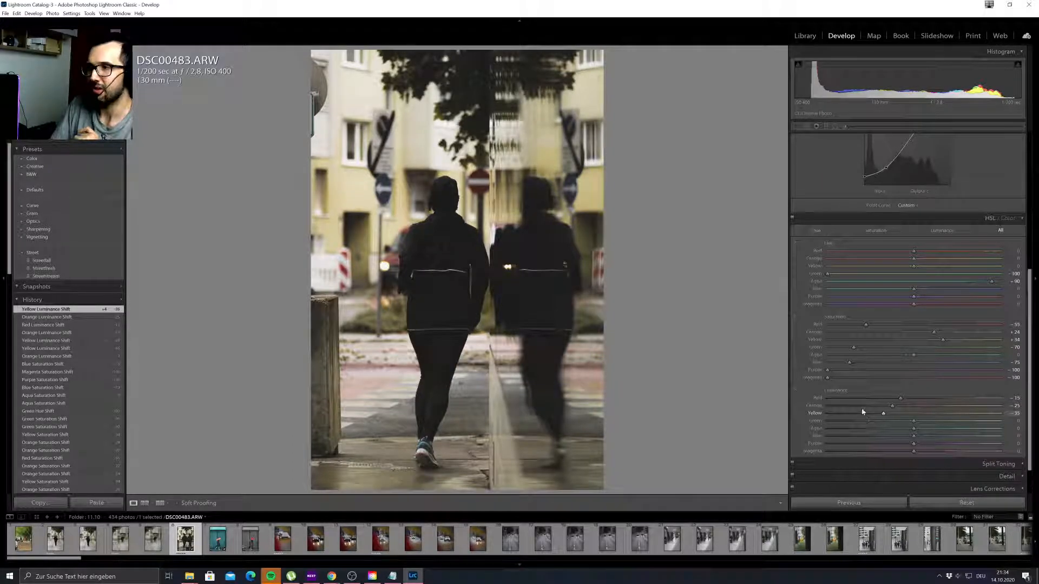
click(791, 221)
click(791, 222)
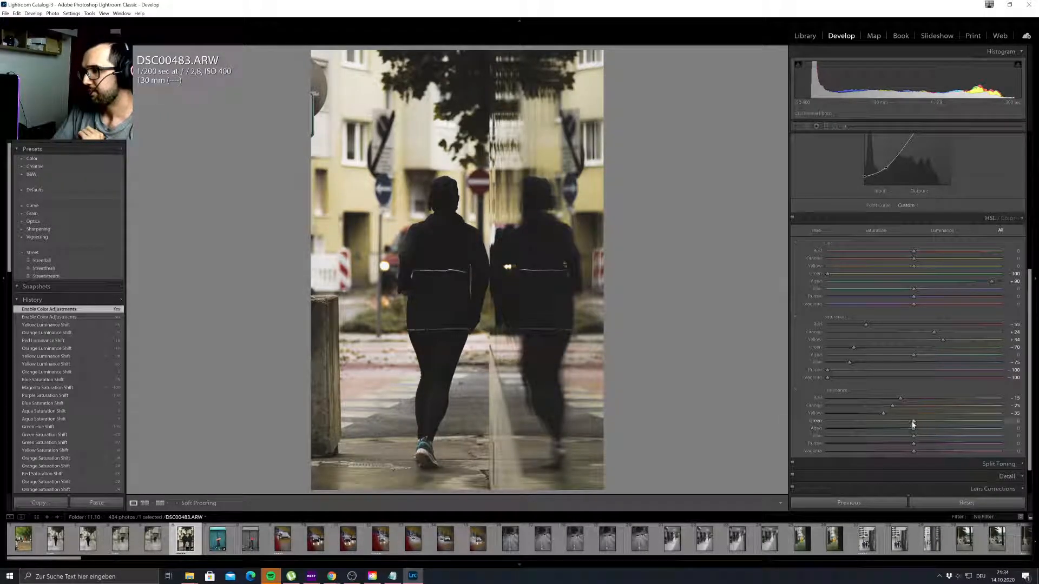
Set the luminance of green to -50, aqua to +61 and blue to +50, inspecting the jogger's shoe up close.
mouse_move(970, 426)
mouse_down()
mouse_move(985, 426)
mouse_move(869, 431)
mouse_move(1005, 437)
mouse_move(959, 439)
mouse_up()
click(425, 448)
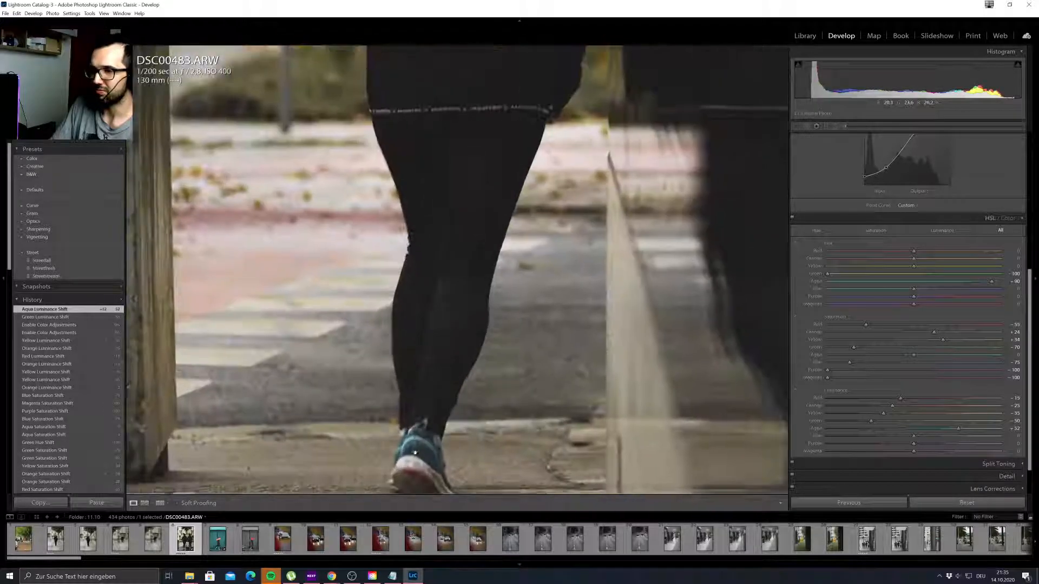
click(417, 440)
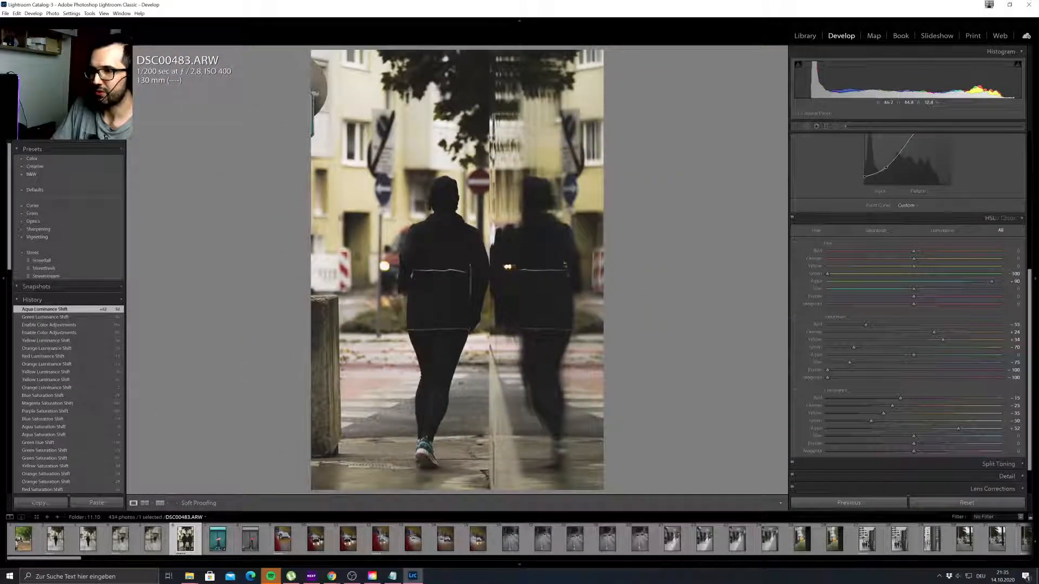
double_click(957, 428)
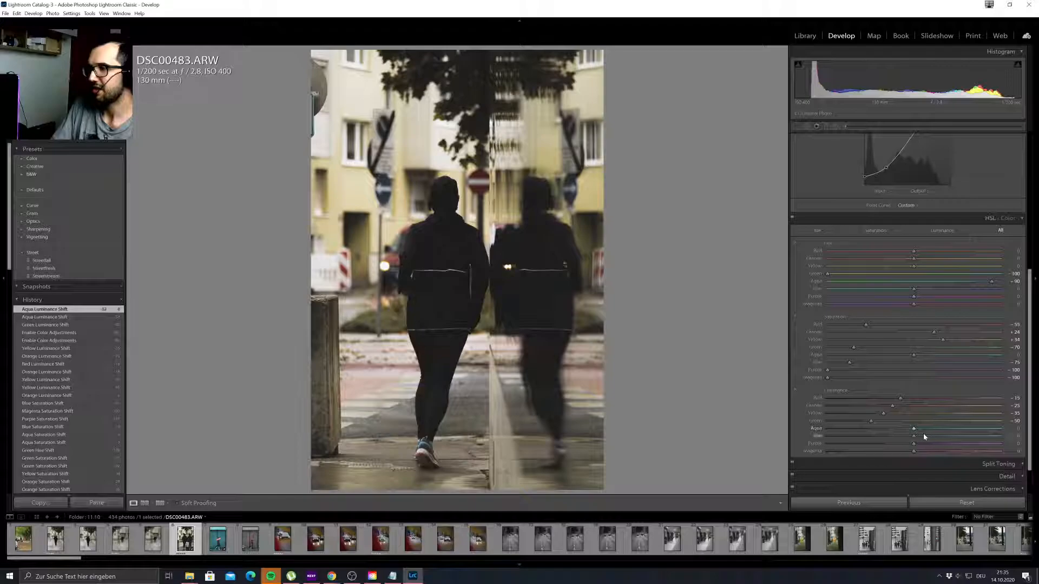
drag(915, 428, 801, 449)
Try out purple and magenta luminance changes and reset both.
drag(974, 450, 894, 445)
drag(895, 445, 899, 445)
double_click(897, 445)
click(895, 444)
double_click(897, 444)
mouse_move(913, 454)
mouse_down()
mouse_move(924, 453)
mouse_move(914, 458)
mouse_up()
double_click(914, 451)
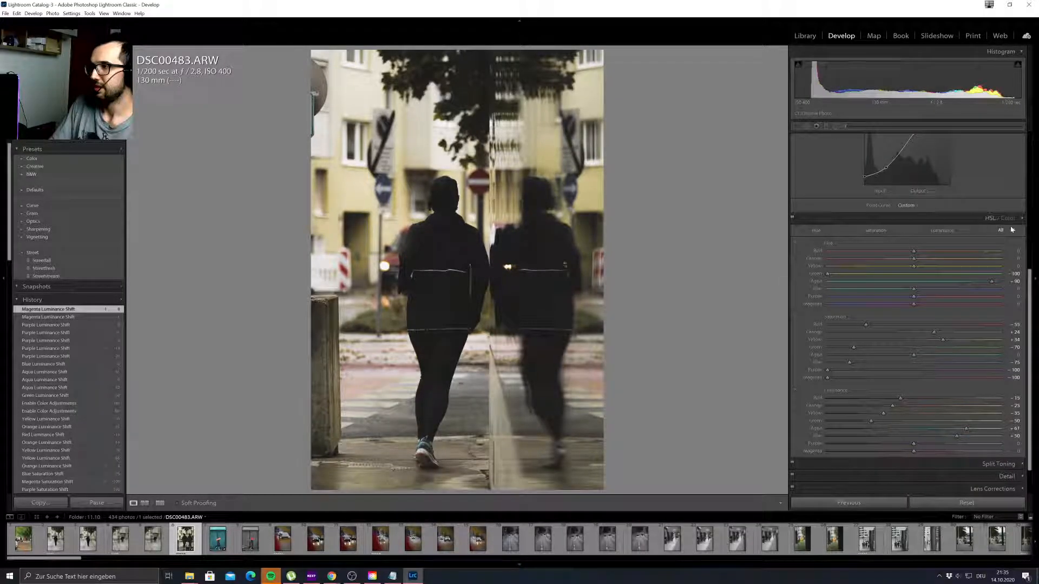
Set the hue of red to +30, orange to +20 and yellow to -10, comparing the HSL adjustments off and on.
drag(913, 251, 931, 262)
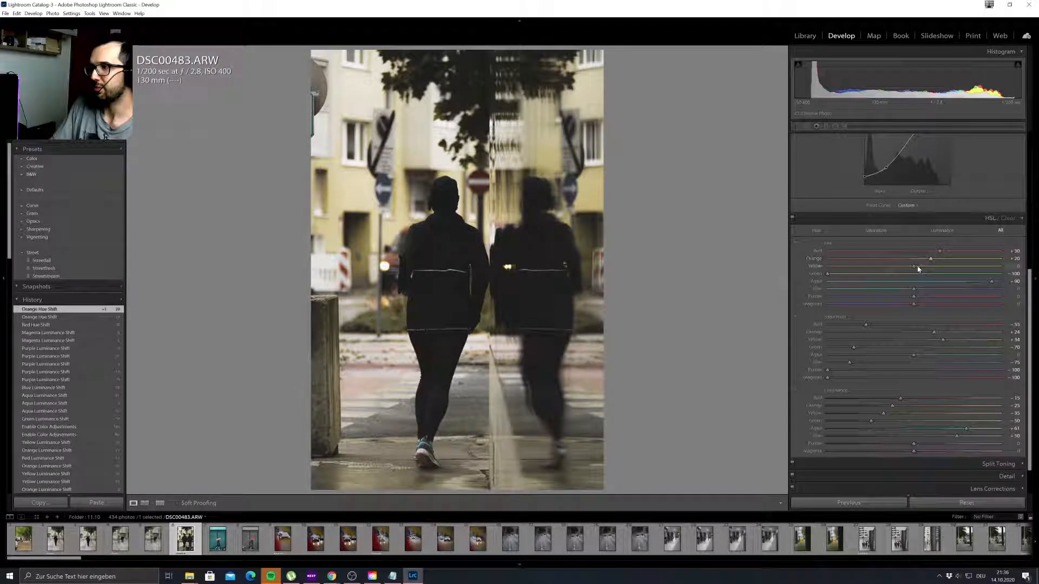
drag(915, 269, 906, 268)
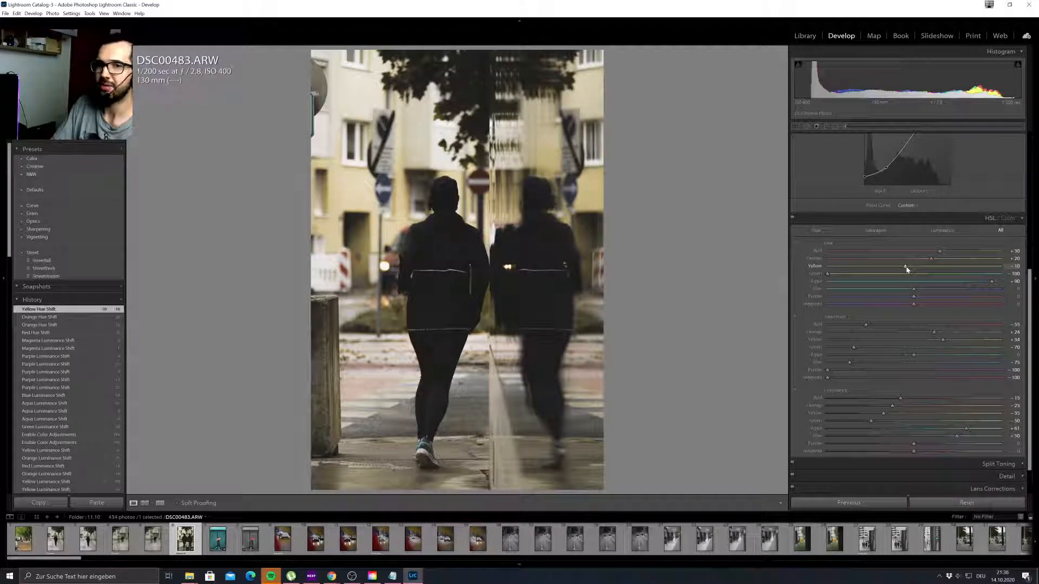
click(792, 219)
click(792, 219)
click(792, 219)
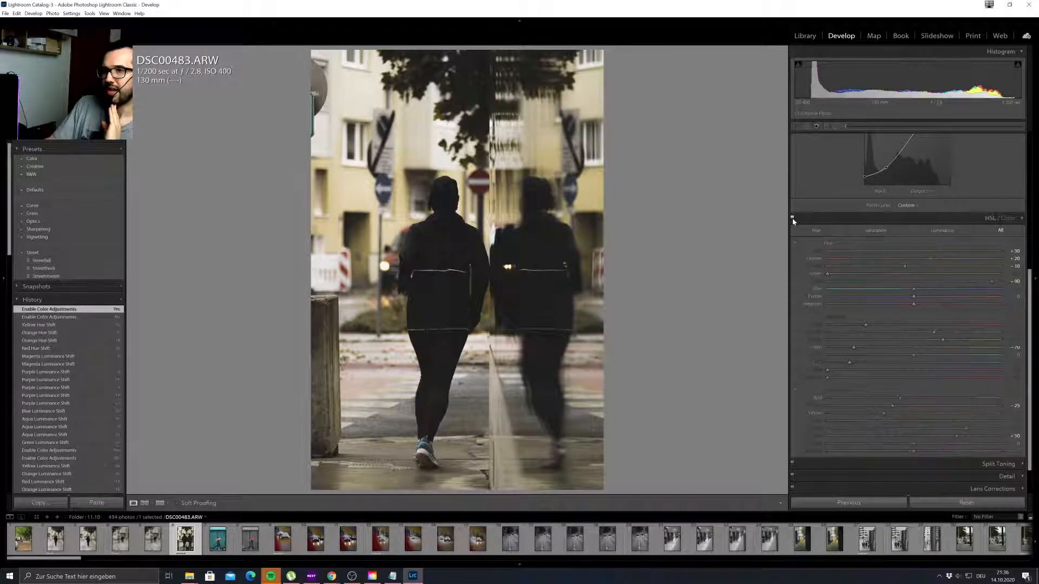
click(792, 219)
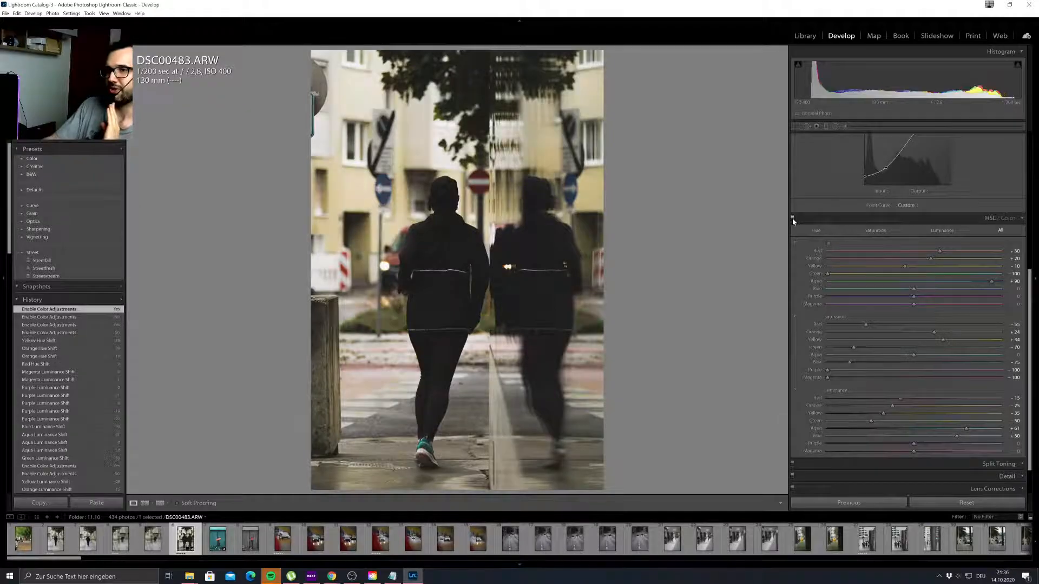
click(792, 218)
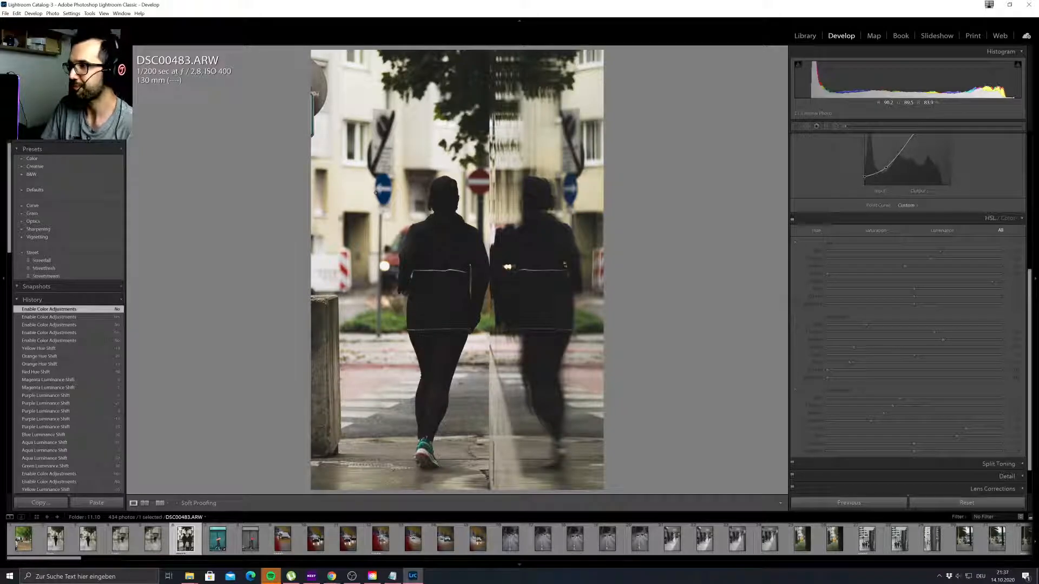
click(792, 218)
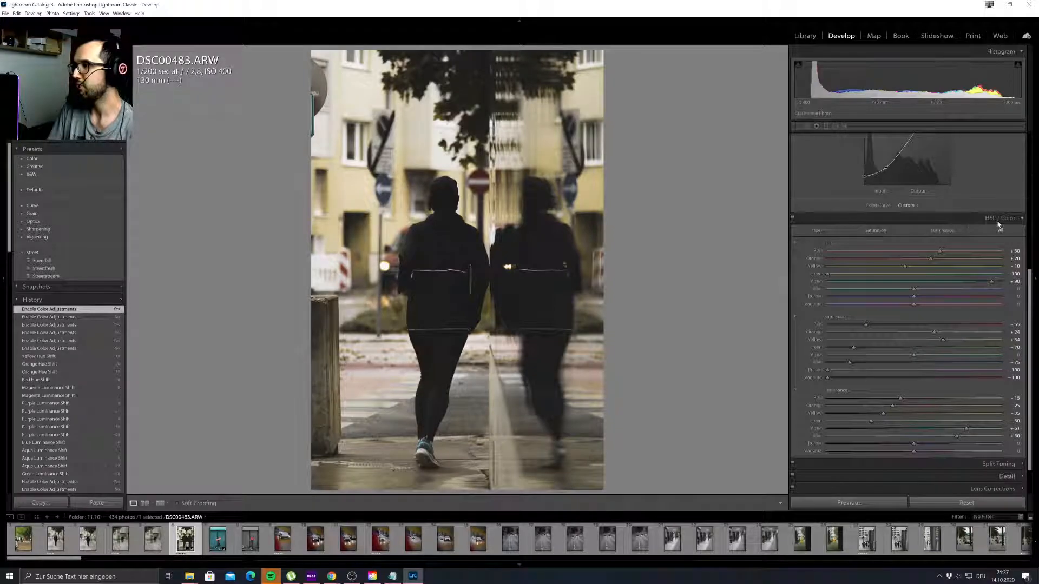
Collapse the HSL adjustments and expand the Split Toning controls.
click(1022, 220)
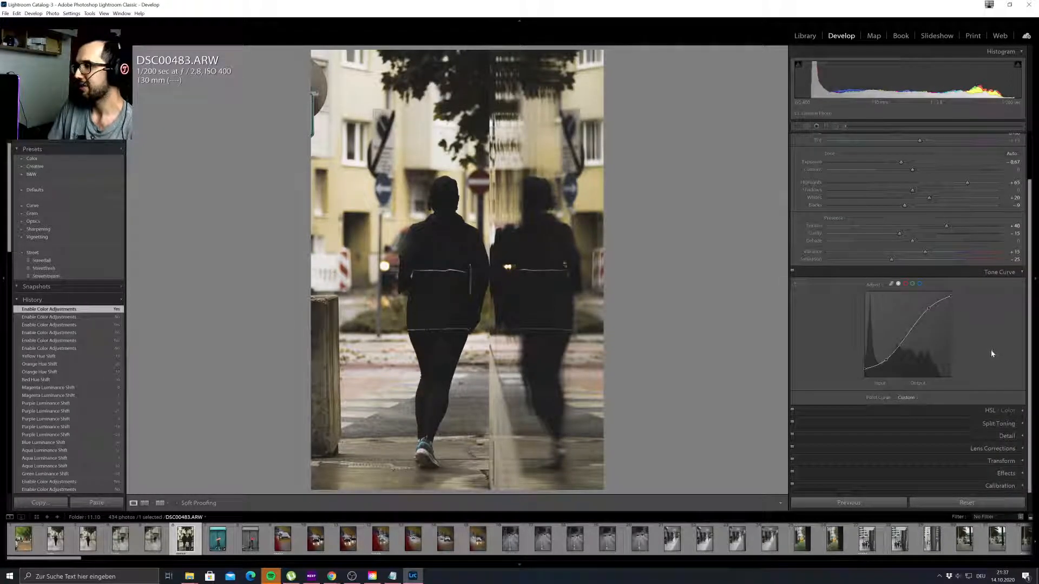
click(1001, 423)
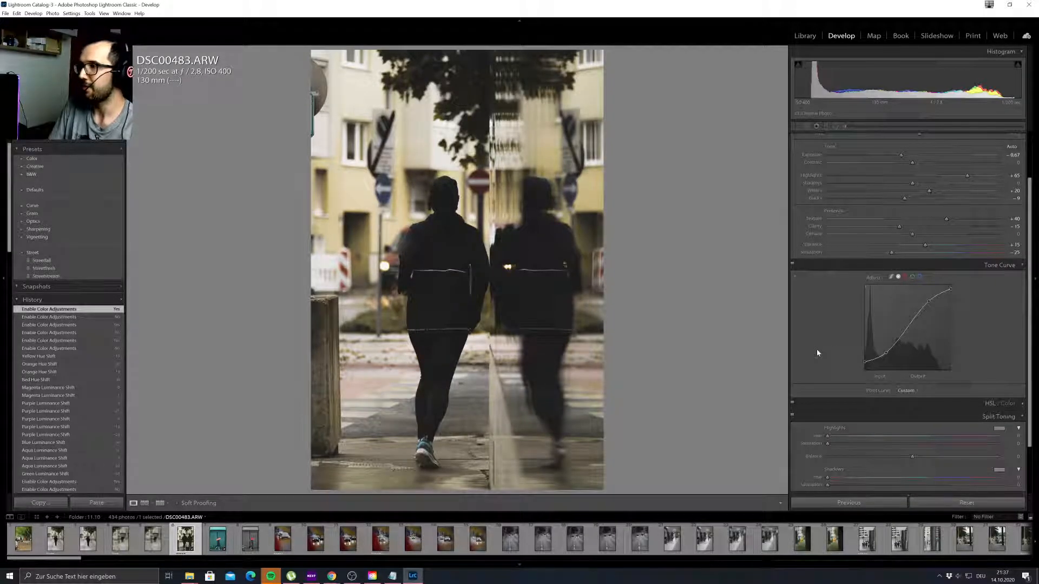
Try a small highlight hue shift in Split Toning on the jogger photo and reset it to 0.
scroll(822, 345, down, 2)
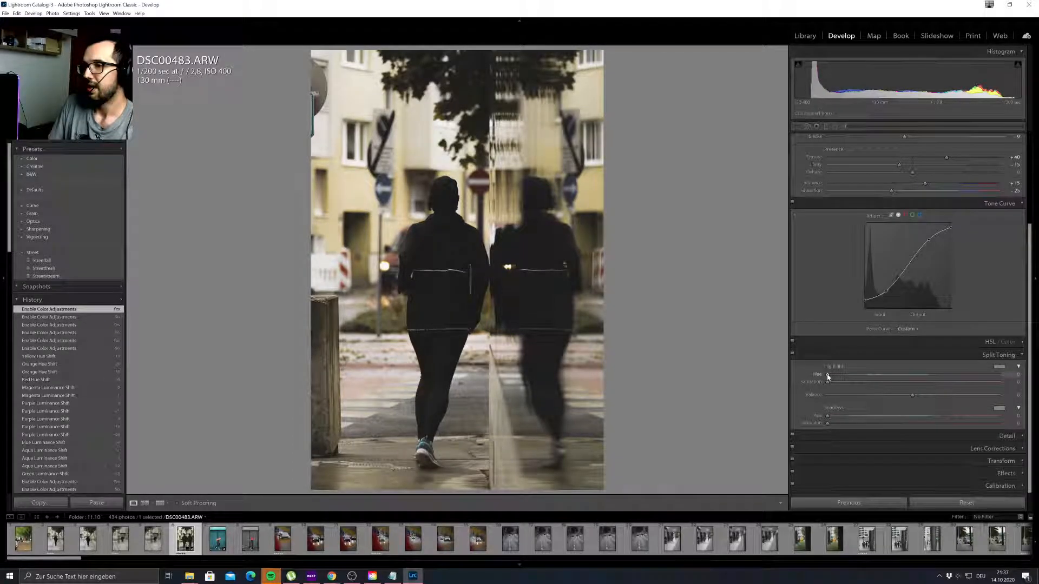
drag(827, 376, 846, 378)
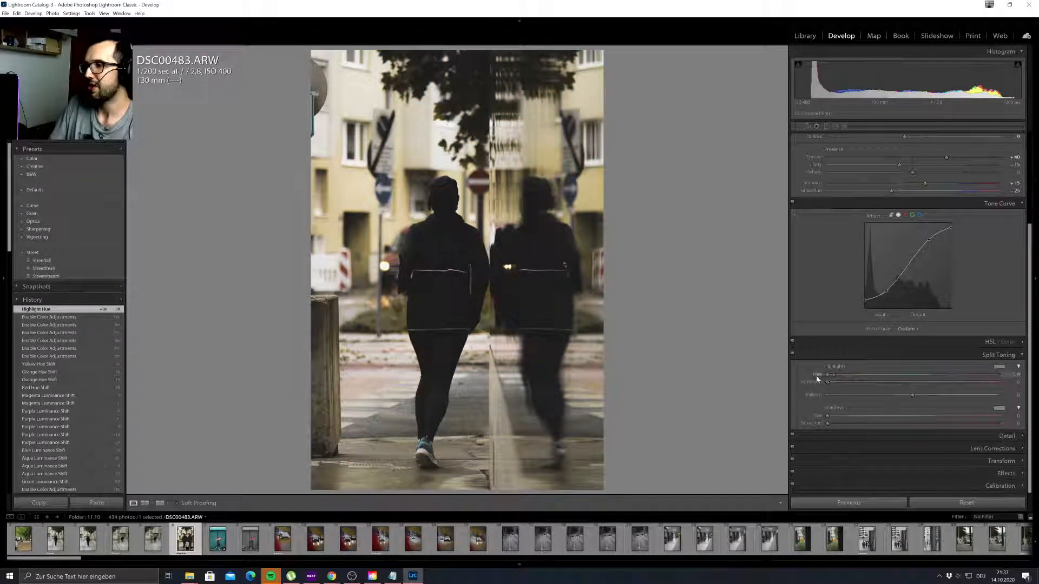
click(858, 377)
double_click(800, 377)
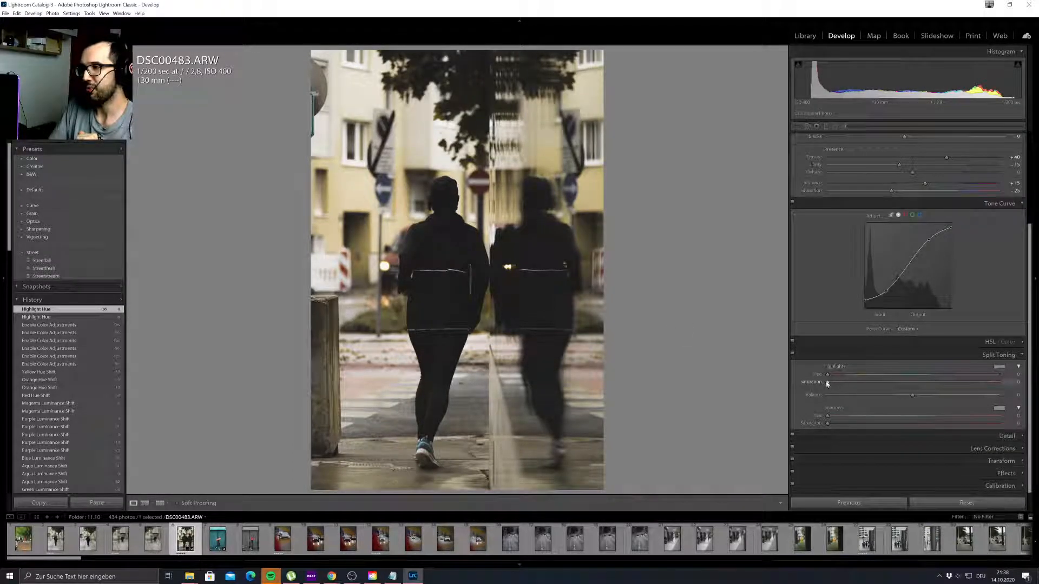
Try a Split Toning highlight hue of 92 with saturation 31 on the jogger photo, and return both to 0.
drag(827, 374, 873, 375)
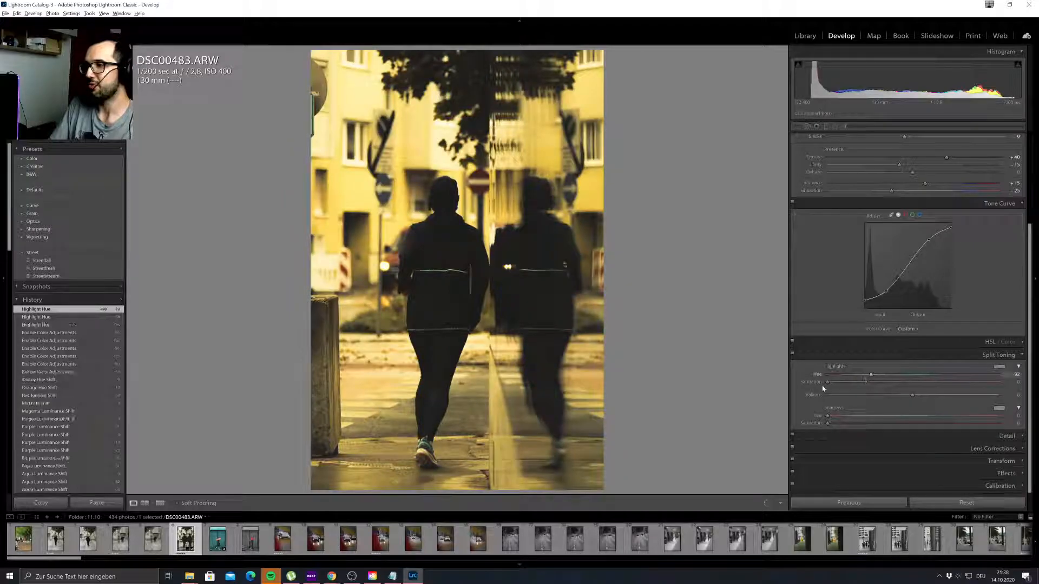
drag(828, 383, 878, 382)
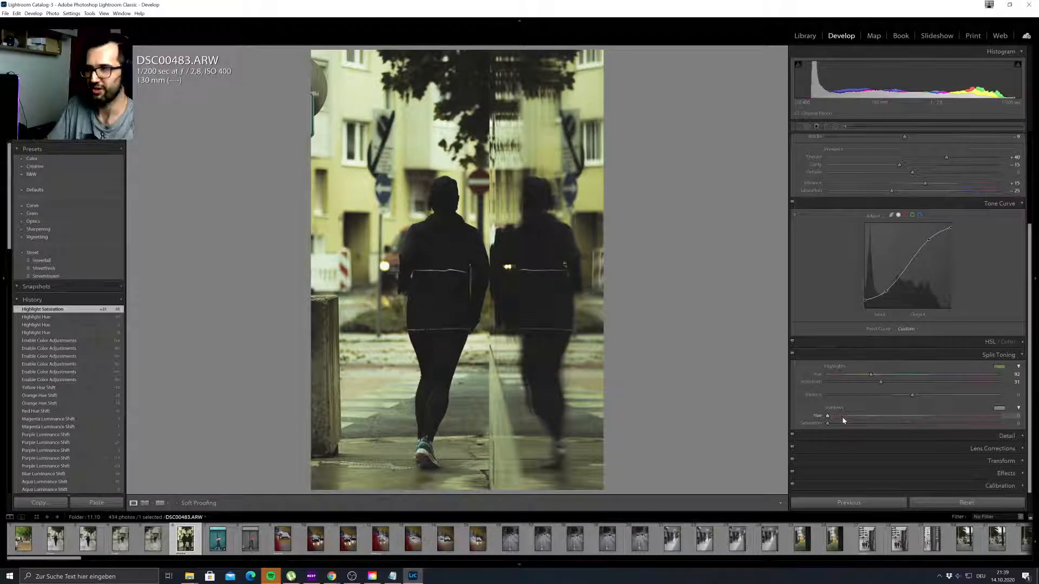
drag(870, 374, 763, 377)
drag(881, 382, 770, 380)
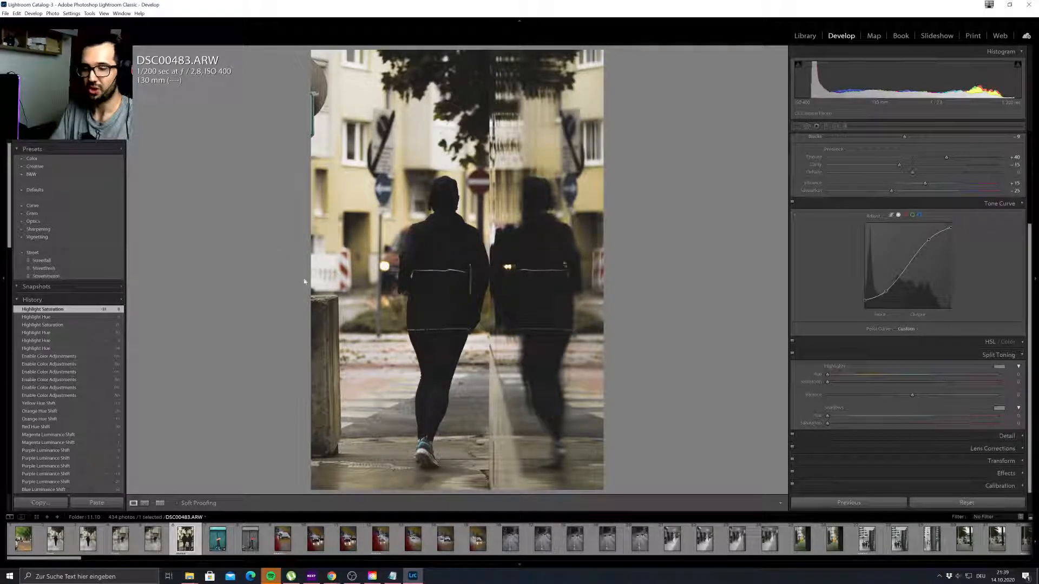
key(super+d)
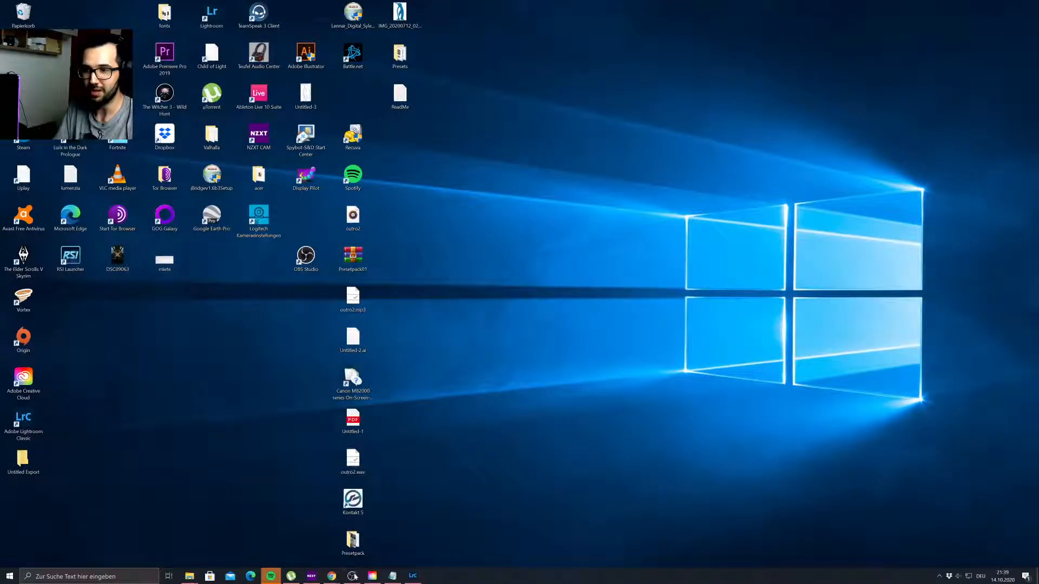
click(413, 579)
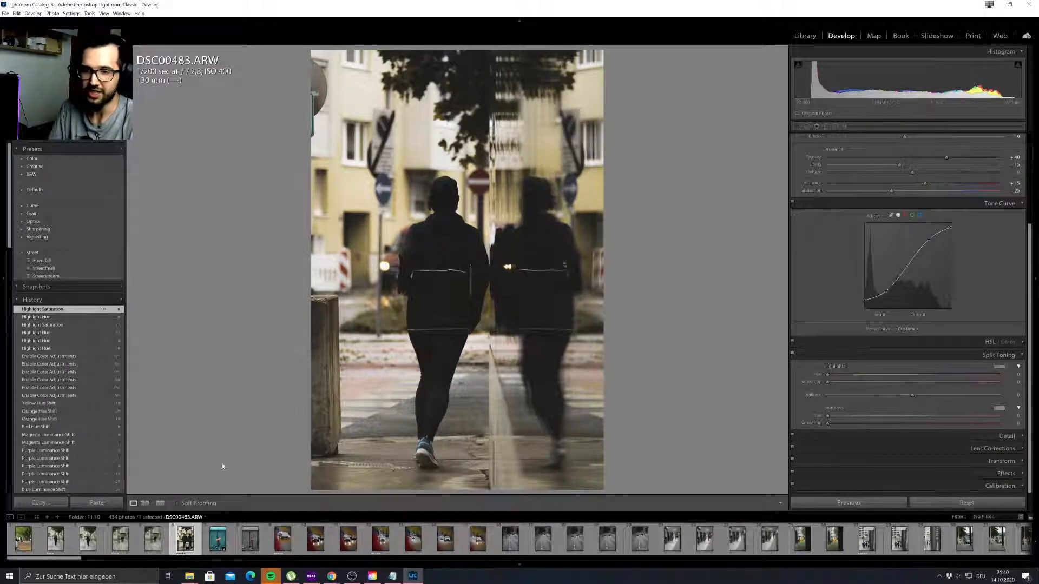
mouse_move(332, 576)
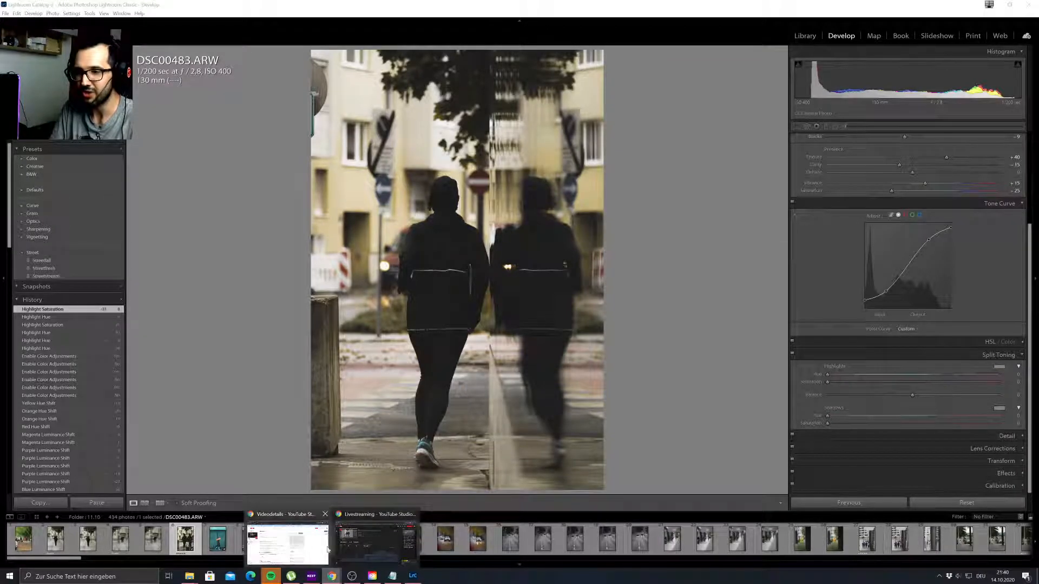
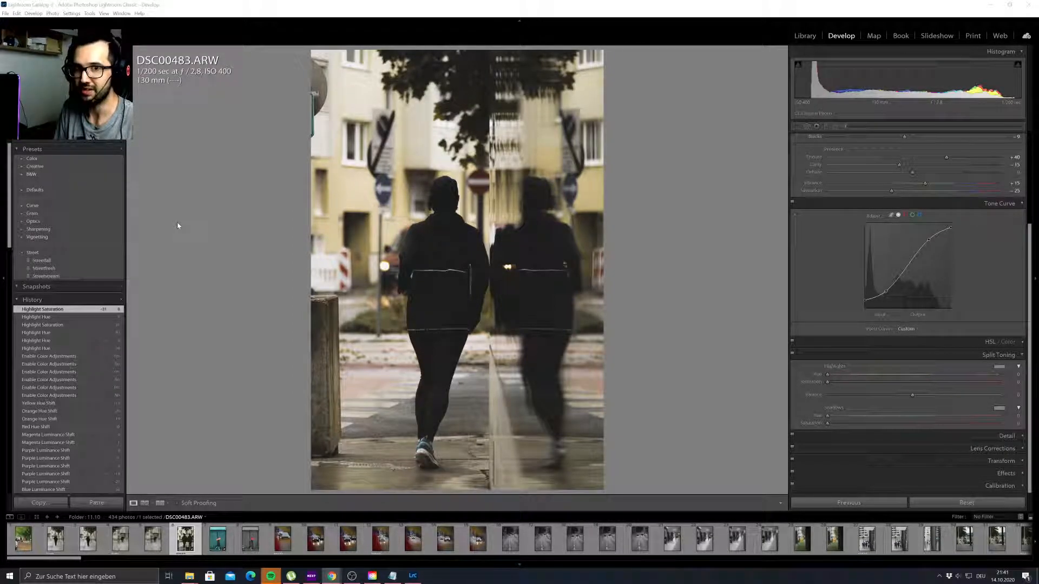
Examine the preset storage location option in the Presets preferences and close the preferences without saving.
click(17, 13)
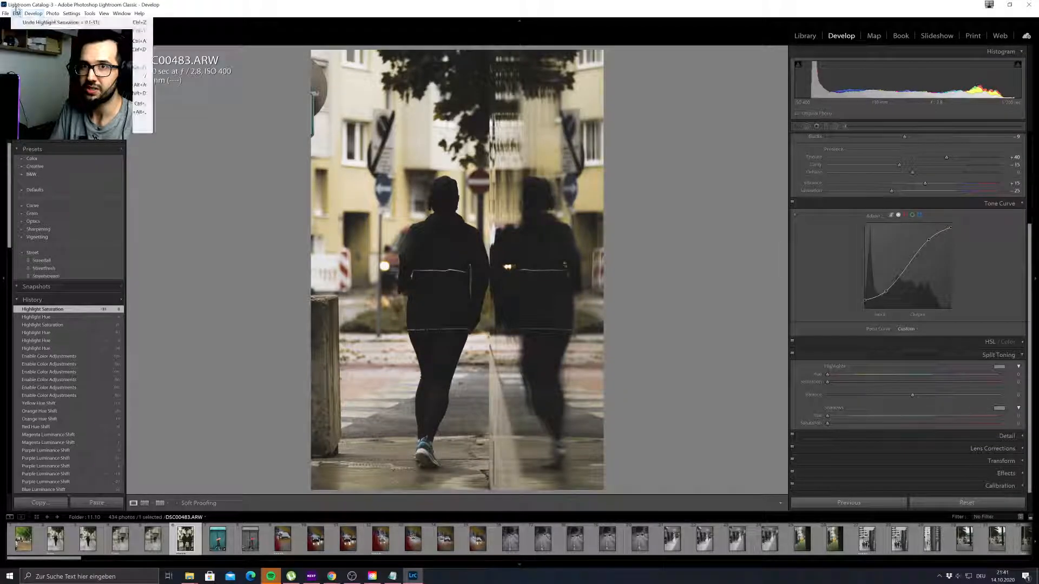
key(Escape)
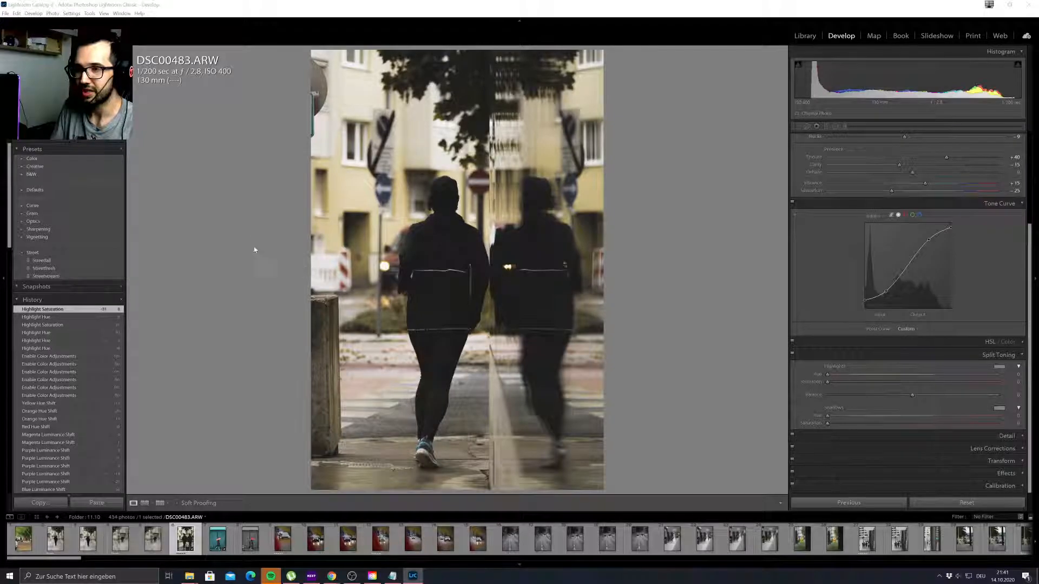
key(ctrl+comma)
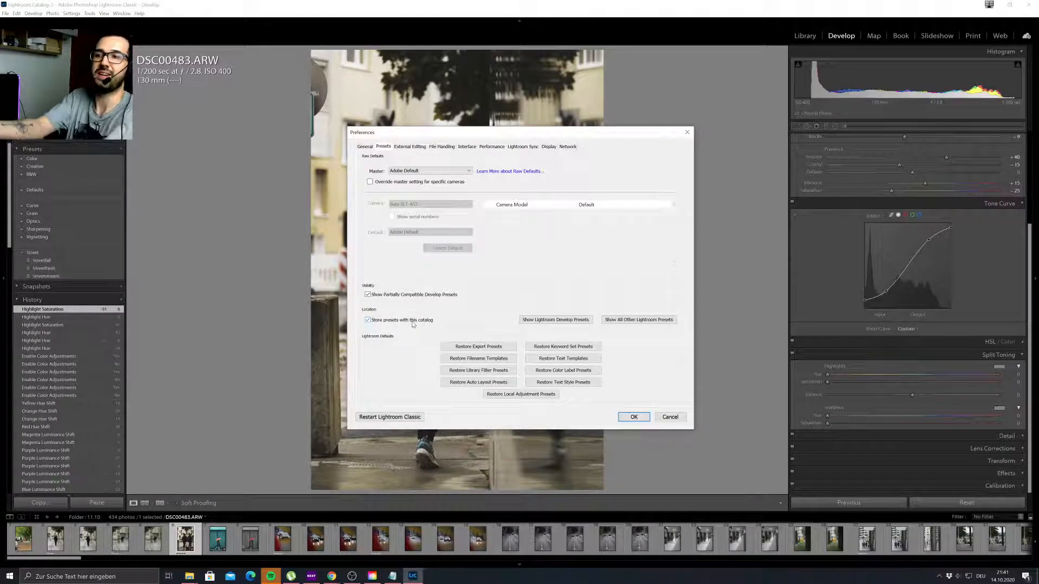
click(368, 320)
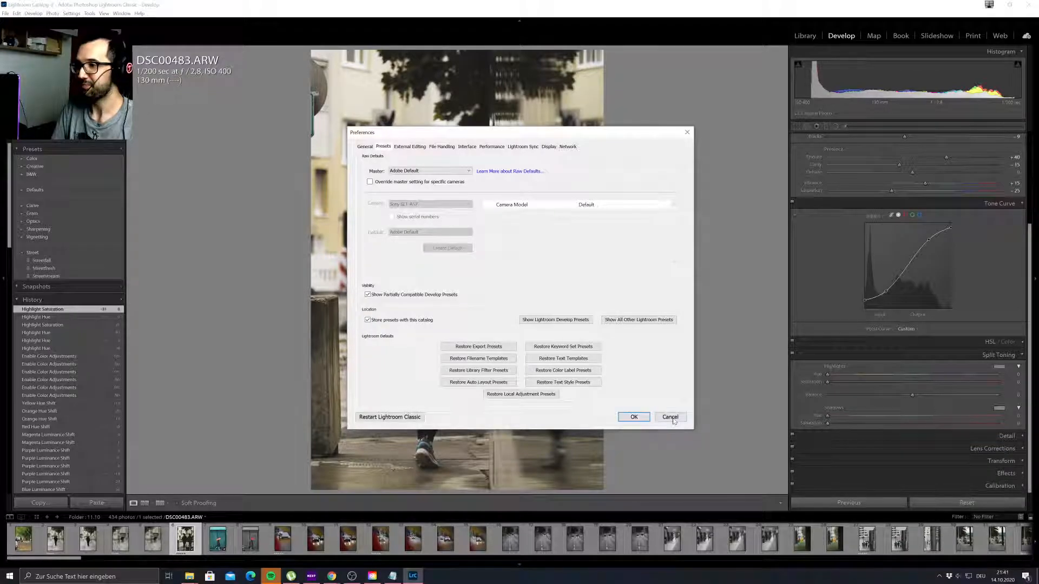
click(670, 417)
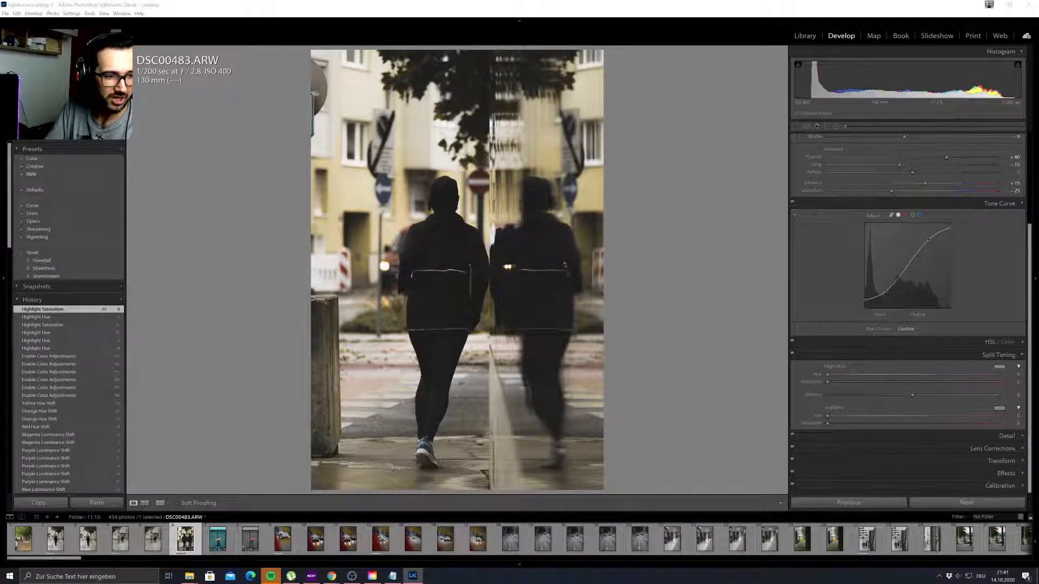
key(super+d)
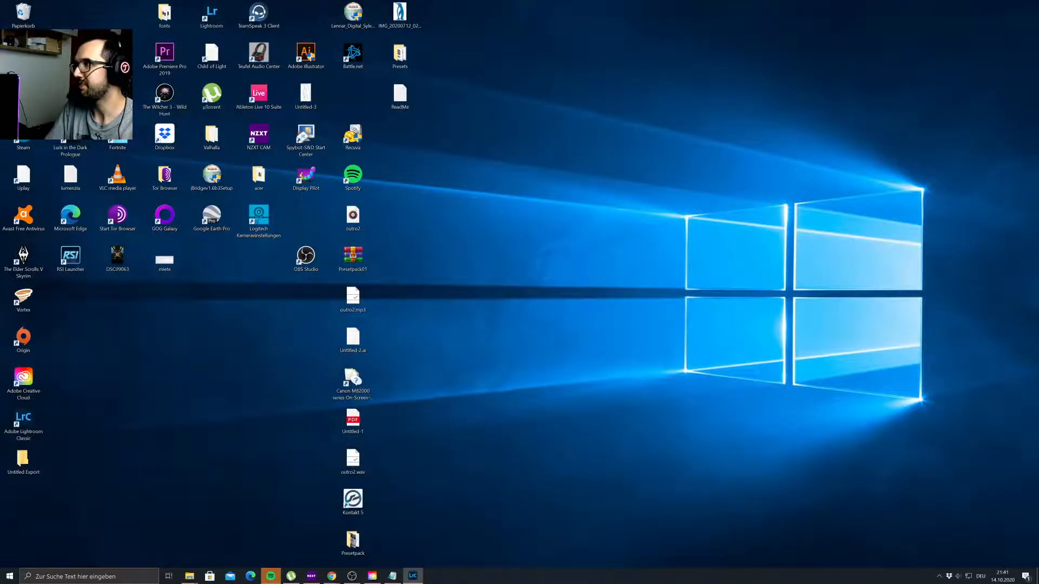
key(super+d)
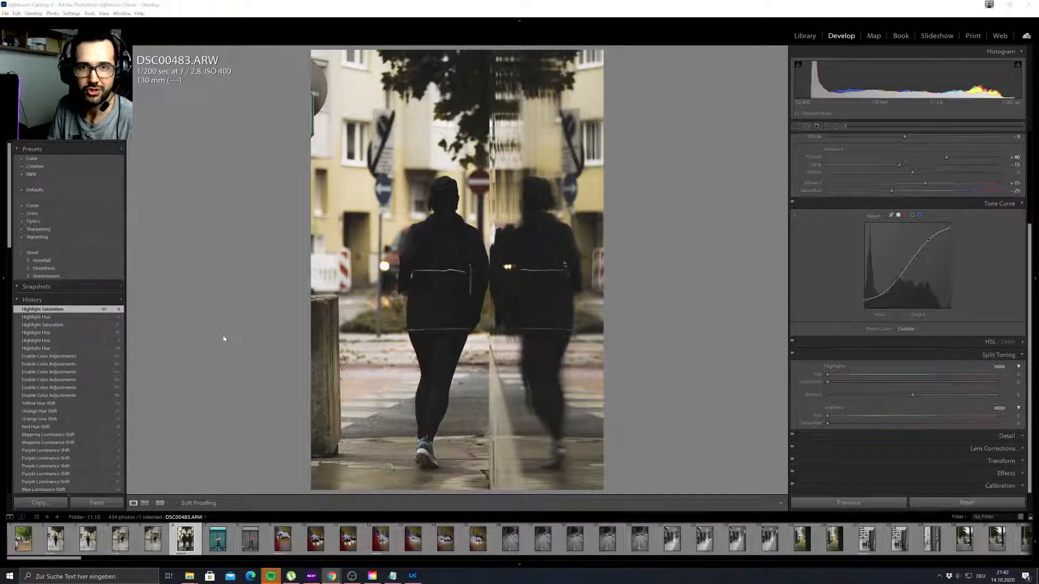
click(282, 539)
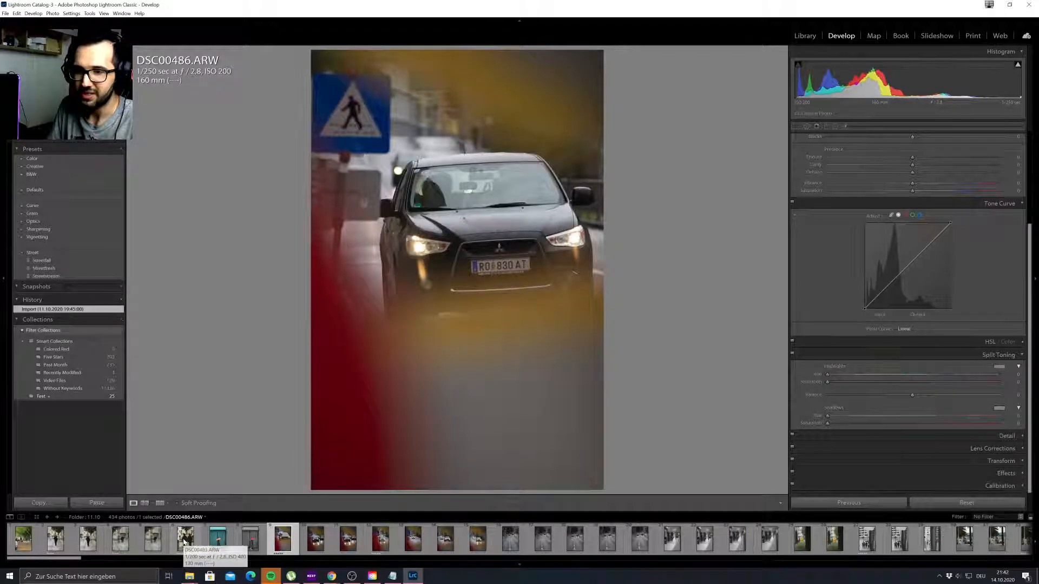
Save the develop settings of photo DSC00483 as a preset named Streettest in the Street group.
click(184, 540)
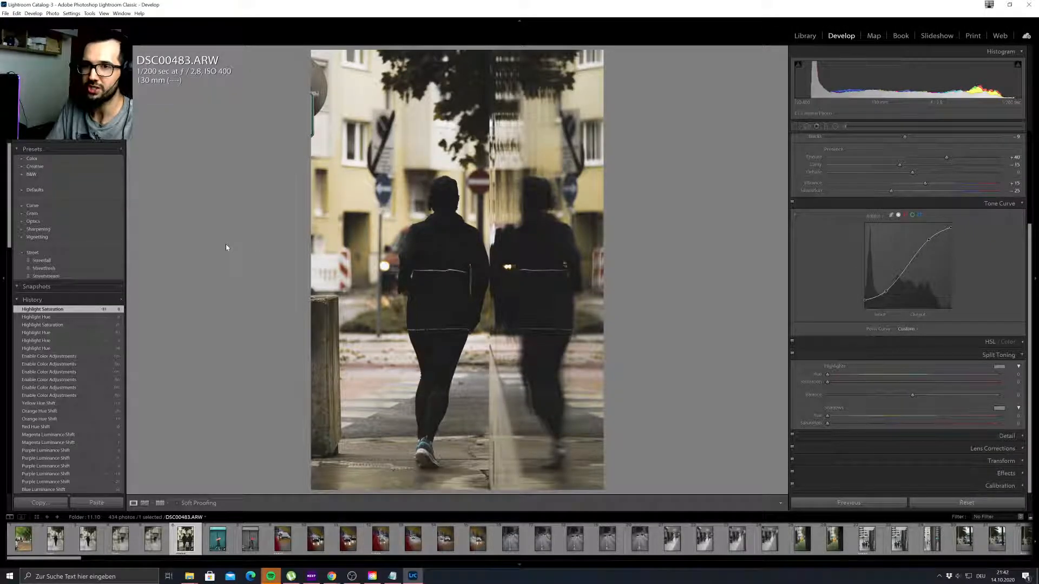
click(121, 148)
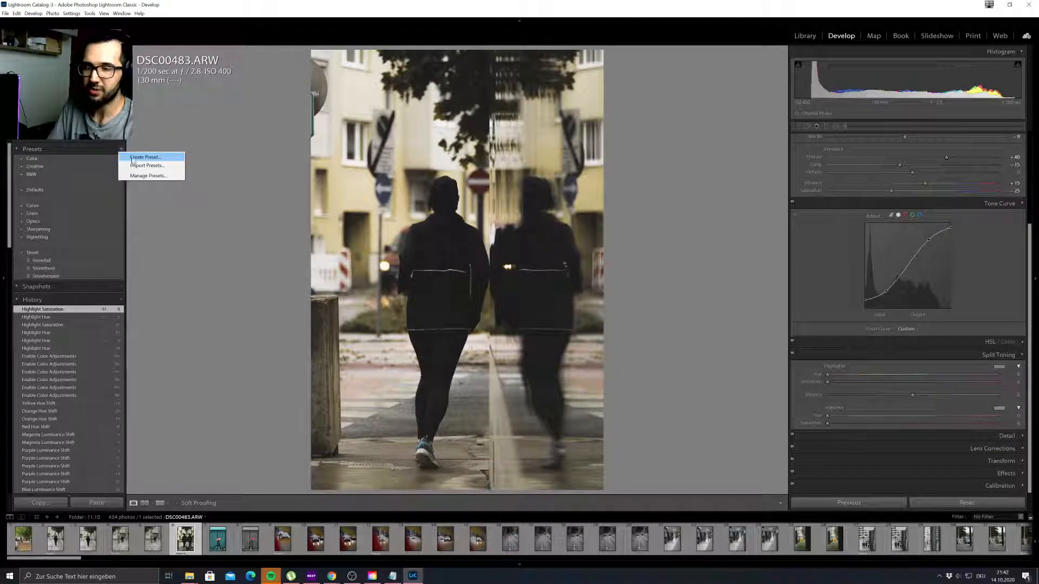
click(131, 157)
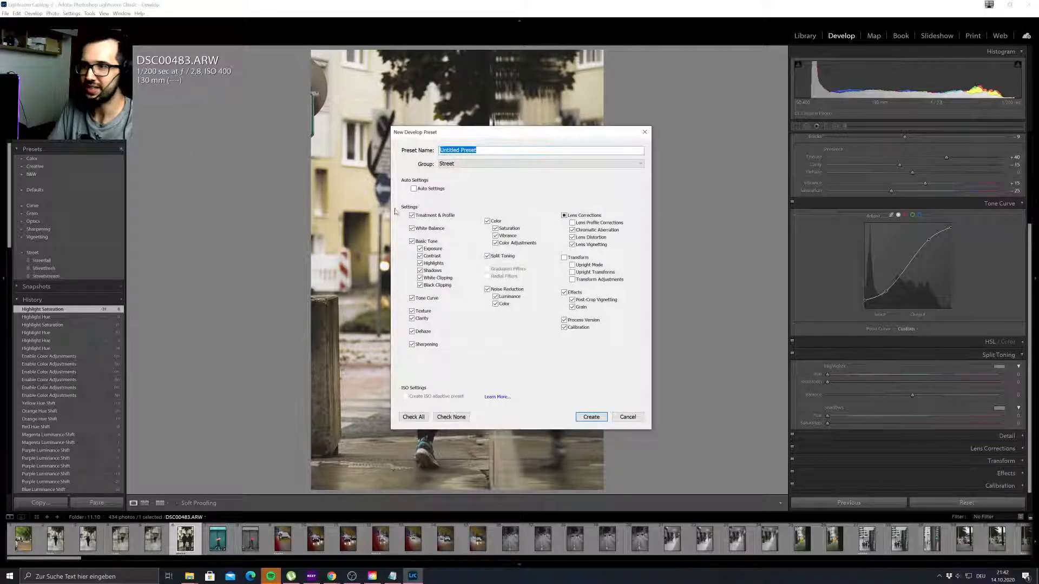
text(Streettest)
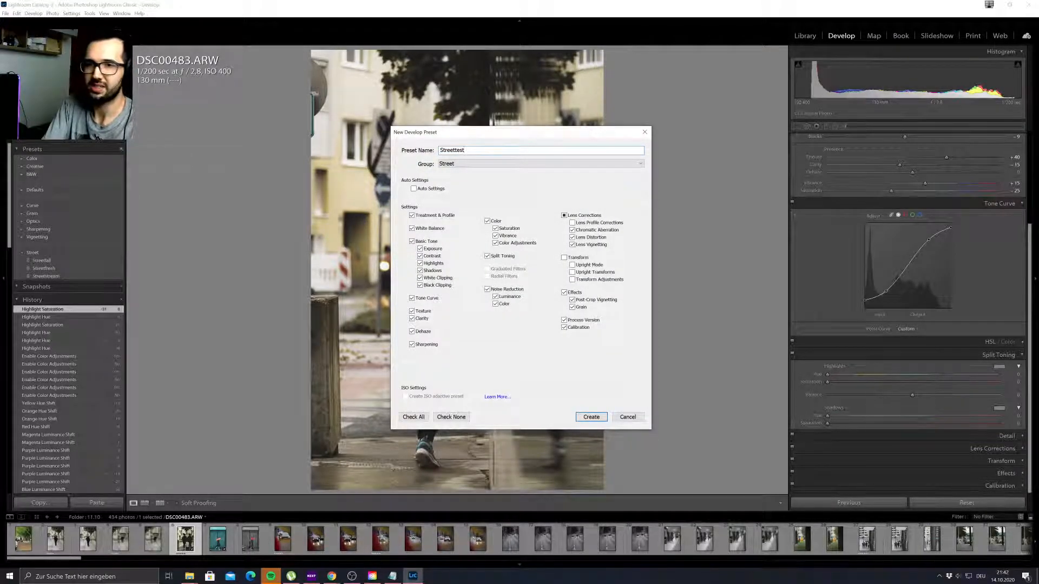
key(Return)
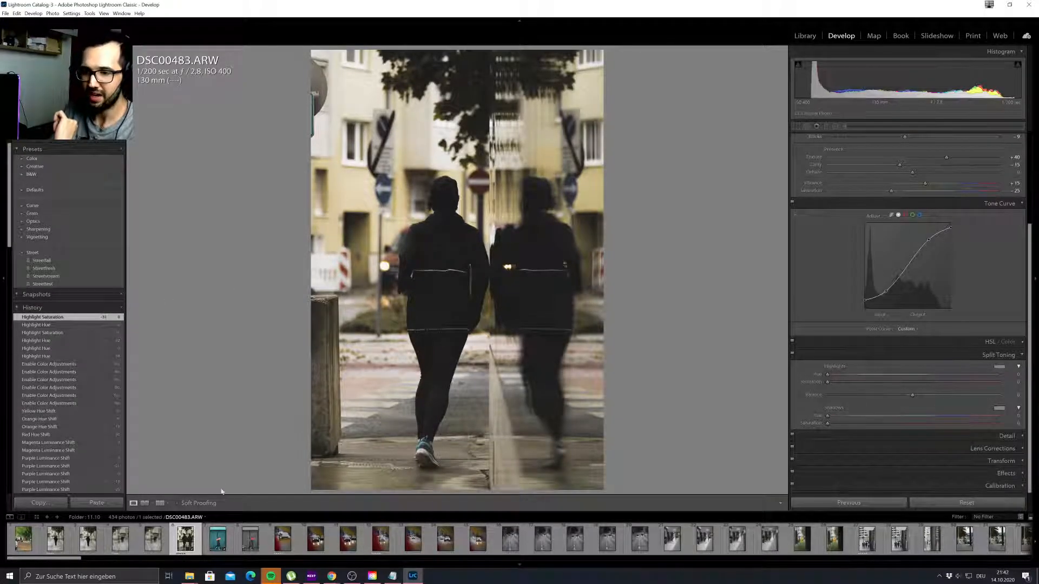
Apply the Streettest preset to car photo DSC00489 and review the Basic settings it carries over.
click(385, 544)
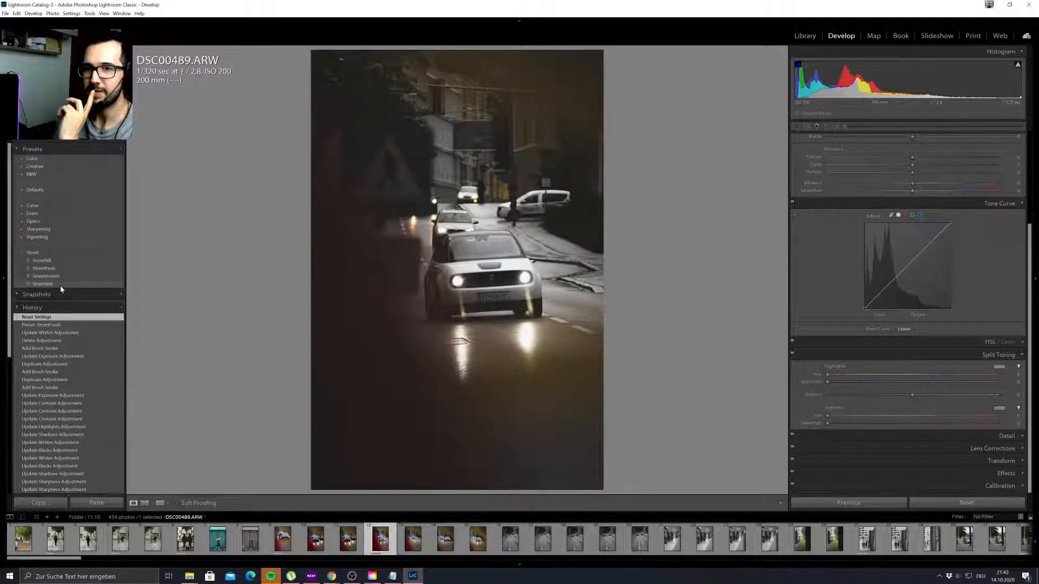
click(59, 286)
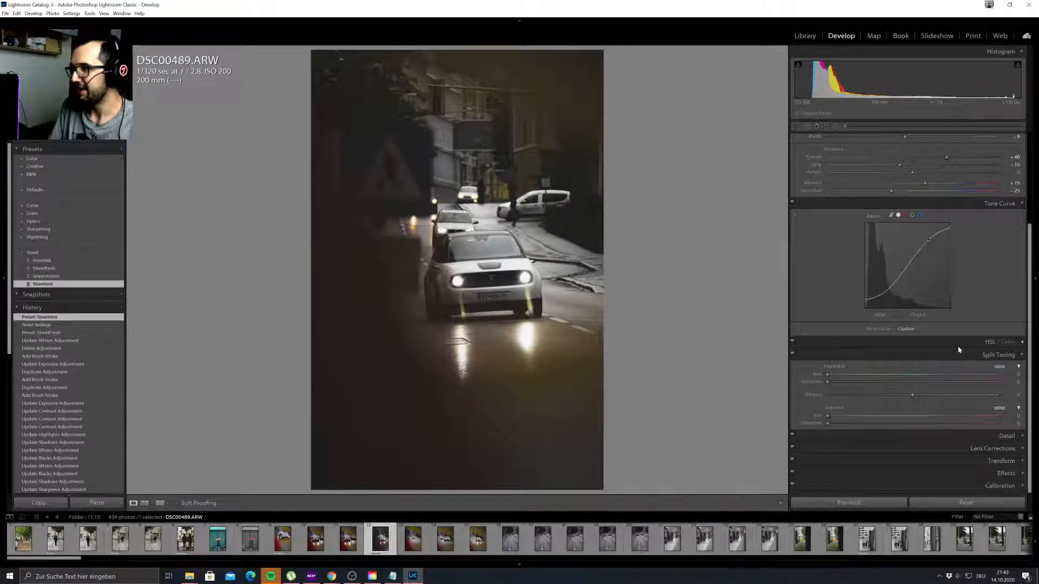
scroll(902, 200, up, 2)
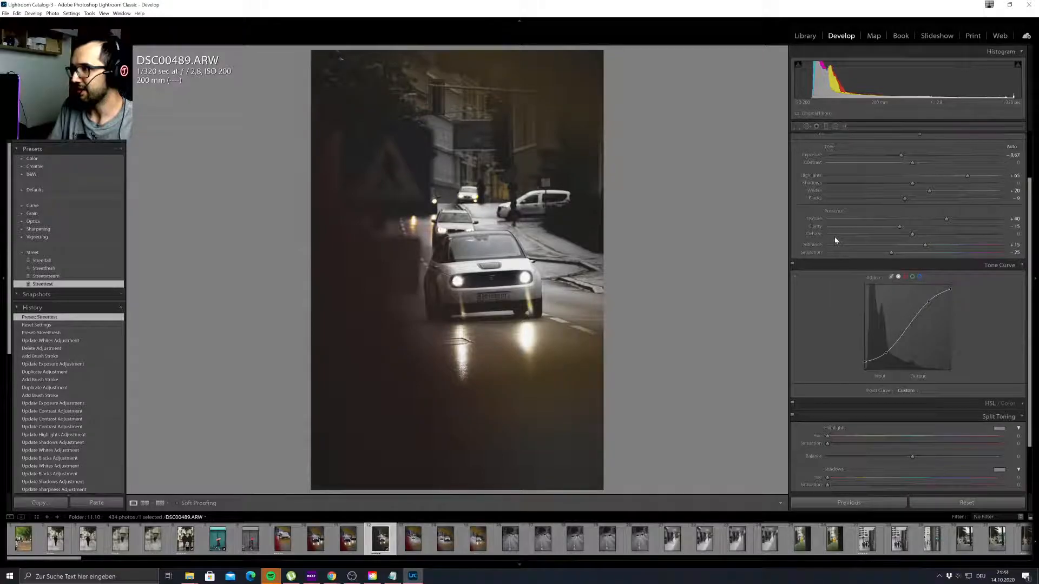
scroll(876, 217, up, 2)
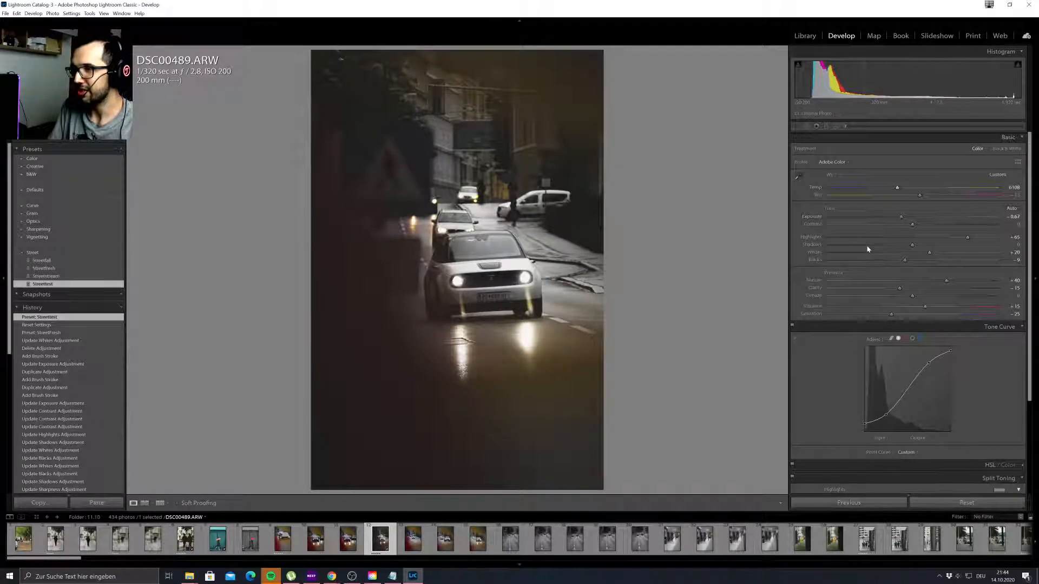
Preview an orange Split Toning highlight tint on the car photo and return the highlight hue to 0.
scroll(868, 249, down, 2)
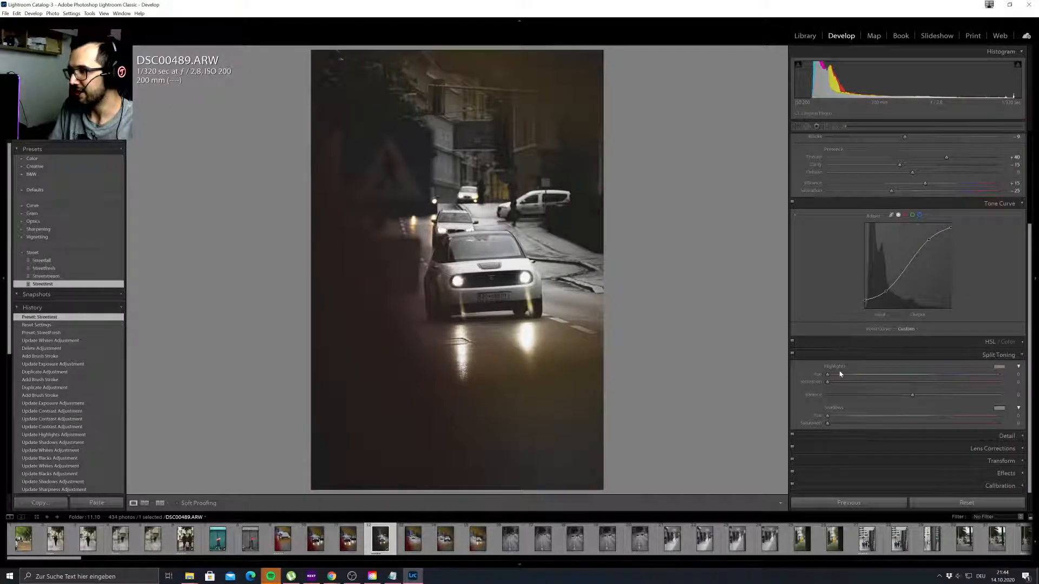
drag(827, 377, 846, 376)
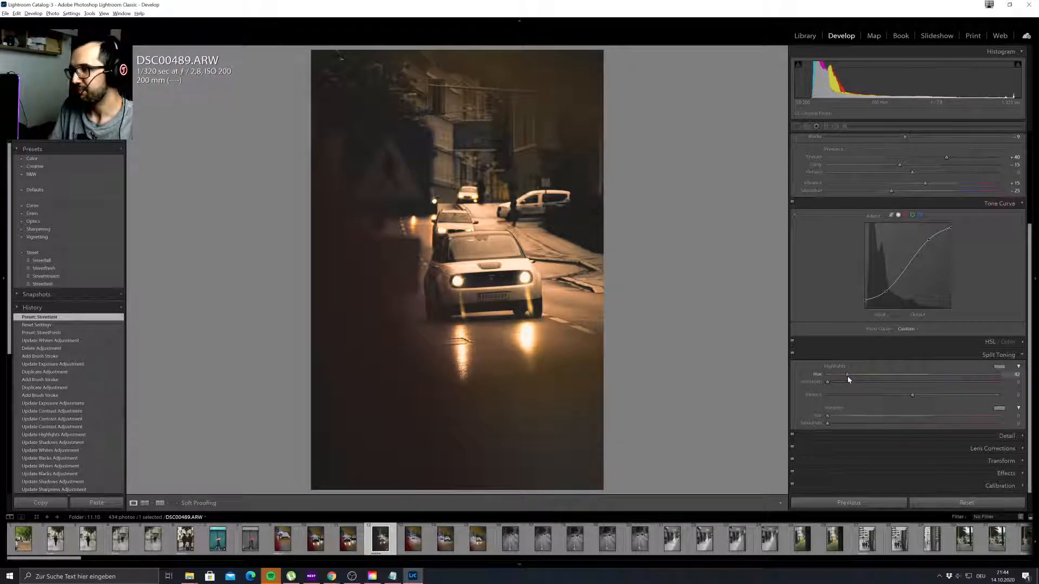
drag(842, 375, 803, 374)
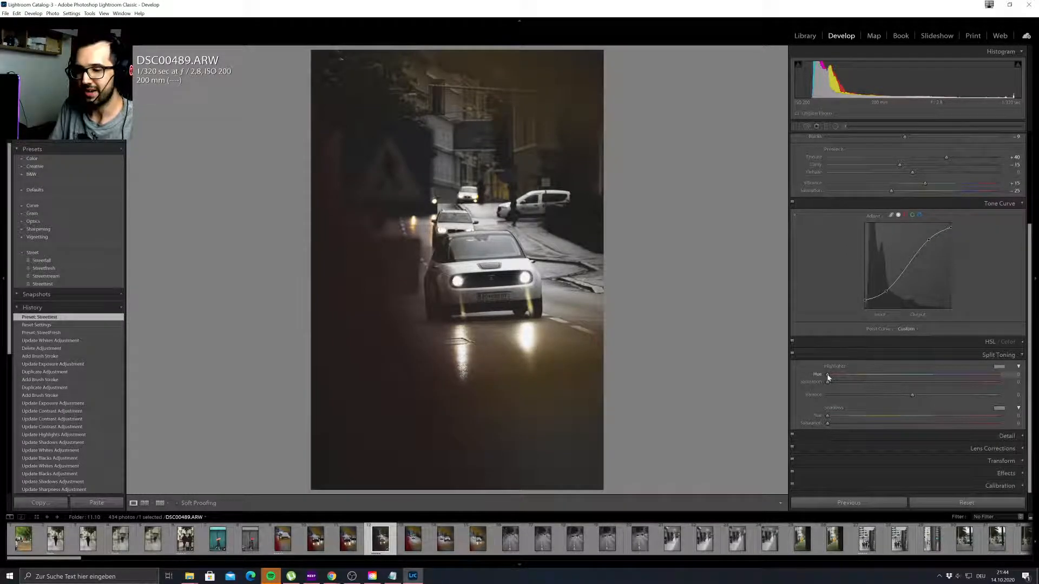
Preview purple and green highlight tints at full strength on the car photo, and set the Split Toning highlight hue to 36.
alt+click(828, 377)
drag(827, 377, 953, 380)
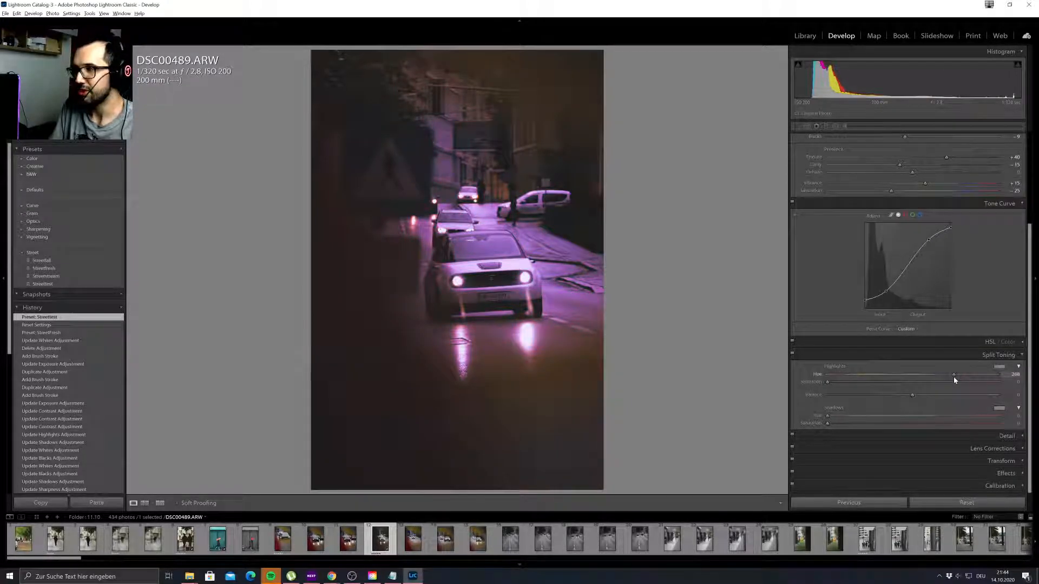
drag(955, 380, 881, 377)
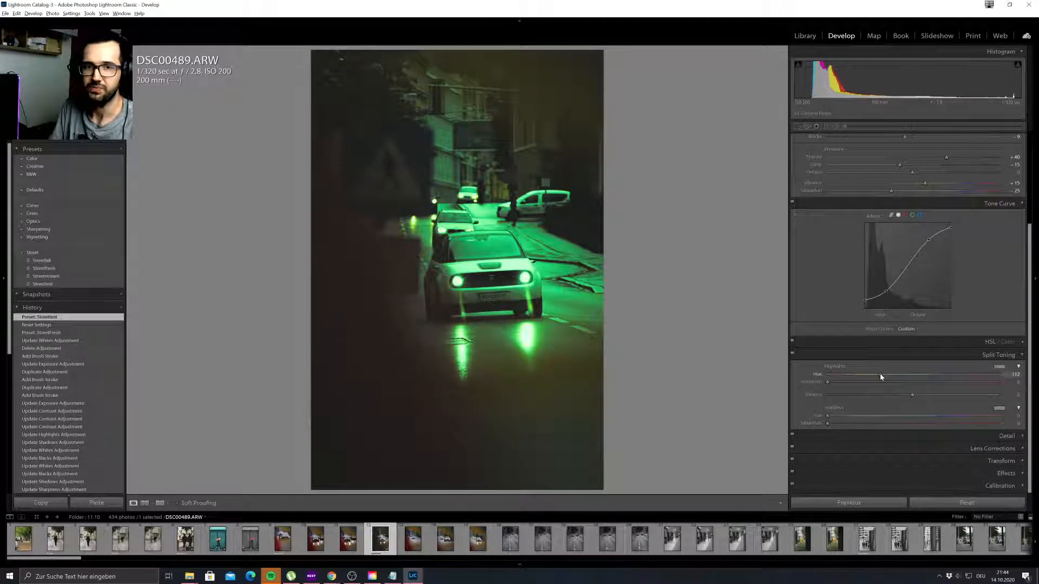
drag(868, 378, 843, 378)
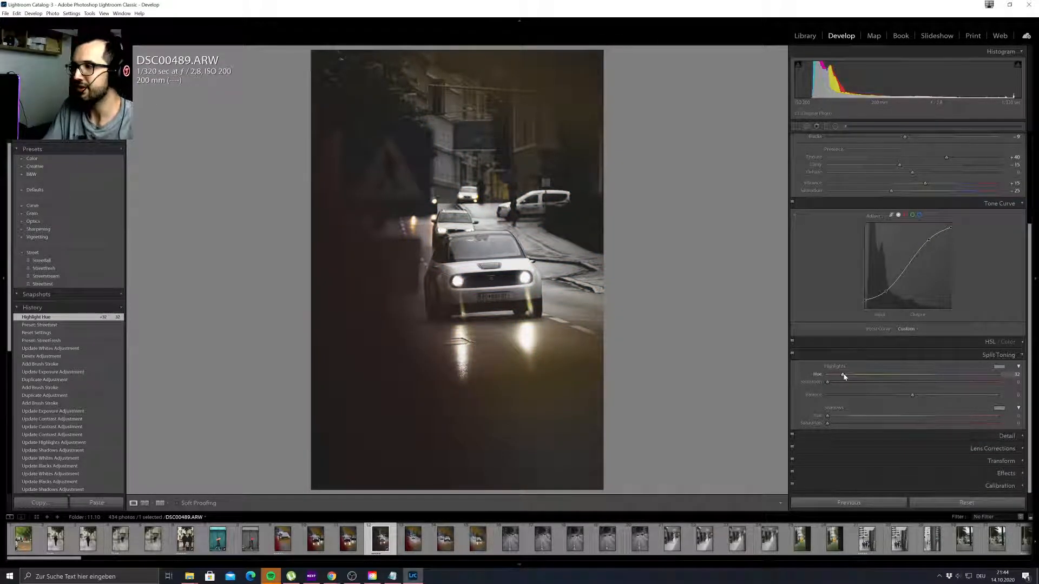
mouse_move(842, 374)
mouse_down()
mouse_move(862, 373)
mouse_move(846, 378)
mouse_up()
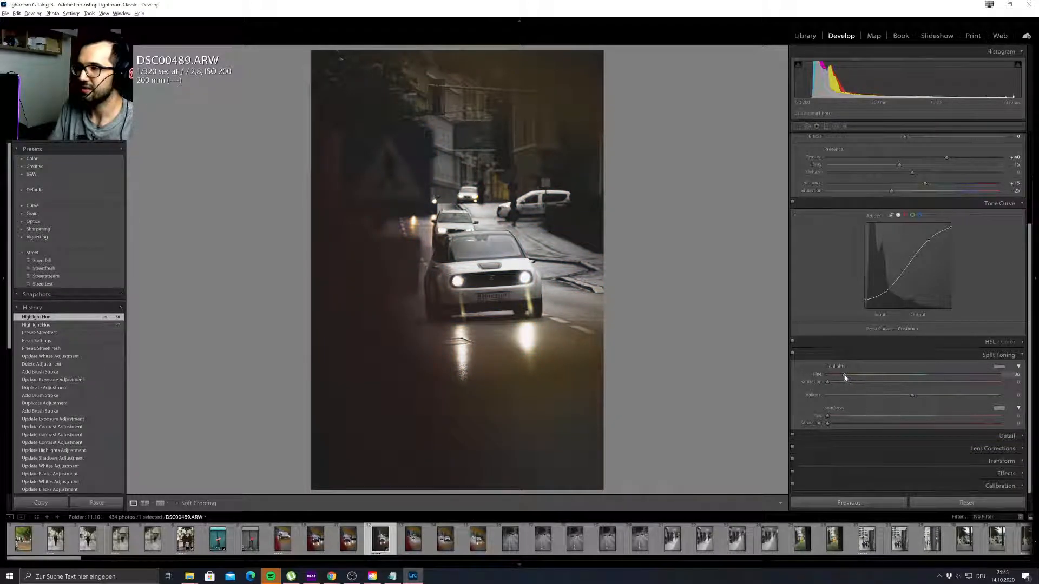
alt+click(845, 377)
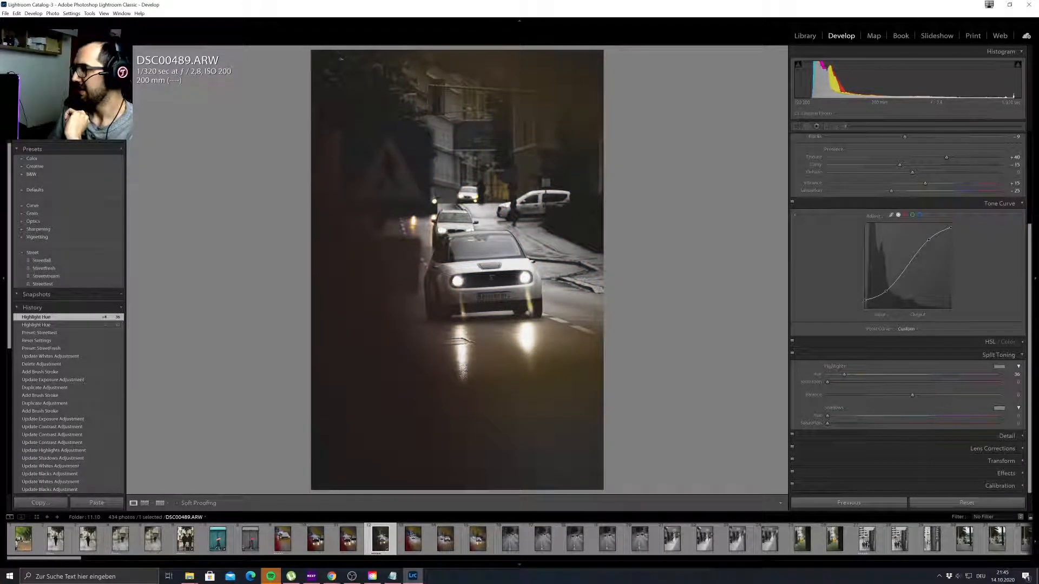
Set the Split Toning highlight saturation on car photo DSC00489 to 30.
key(alt+Tab)
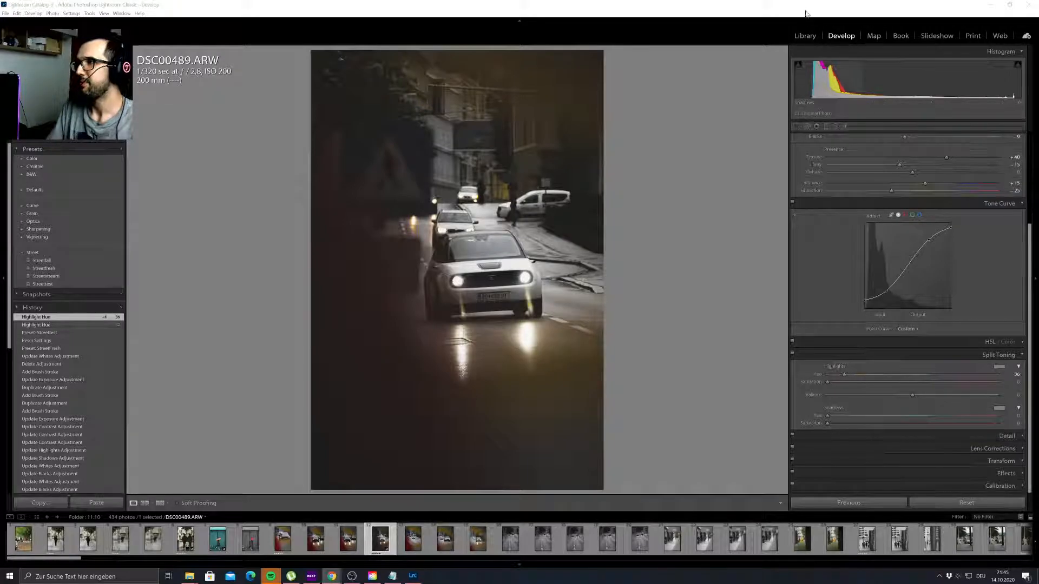
key(alt+Tab)
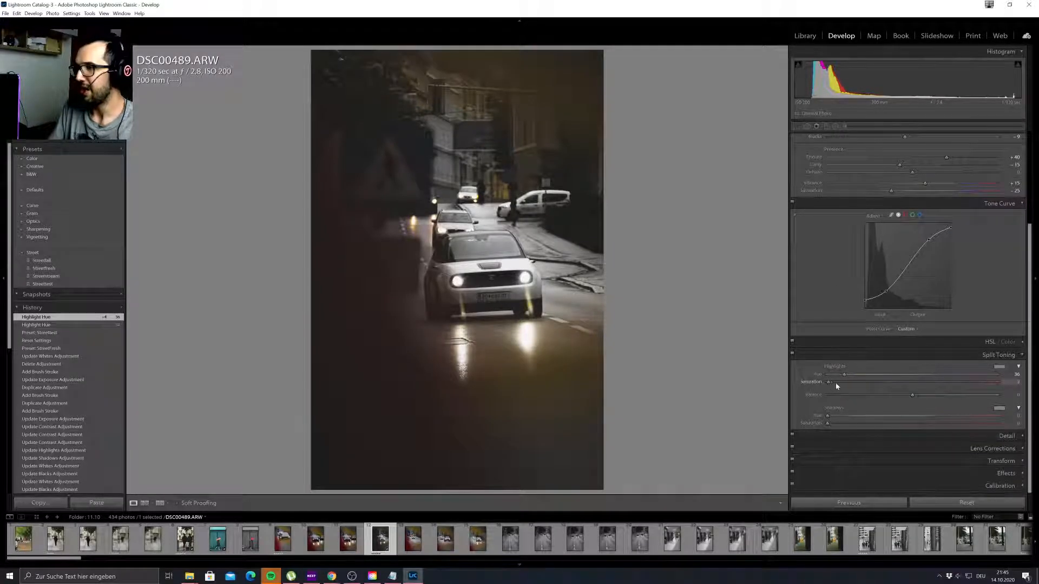
drag(851, 382, 886, 382)
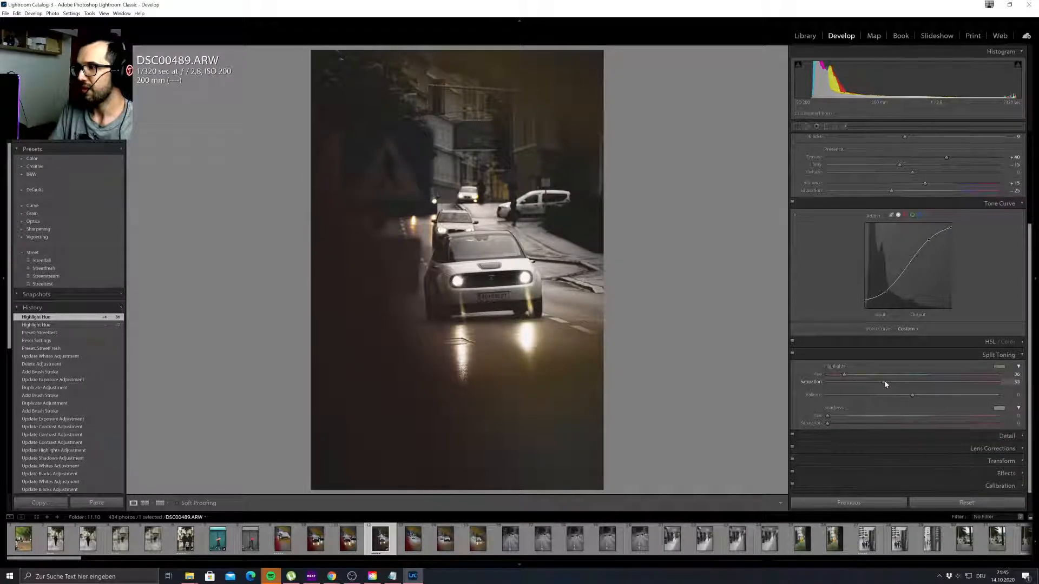
key(alt+Tab)
key(alt+Tab)
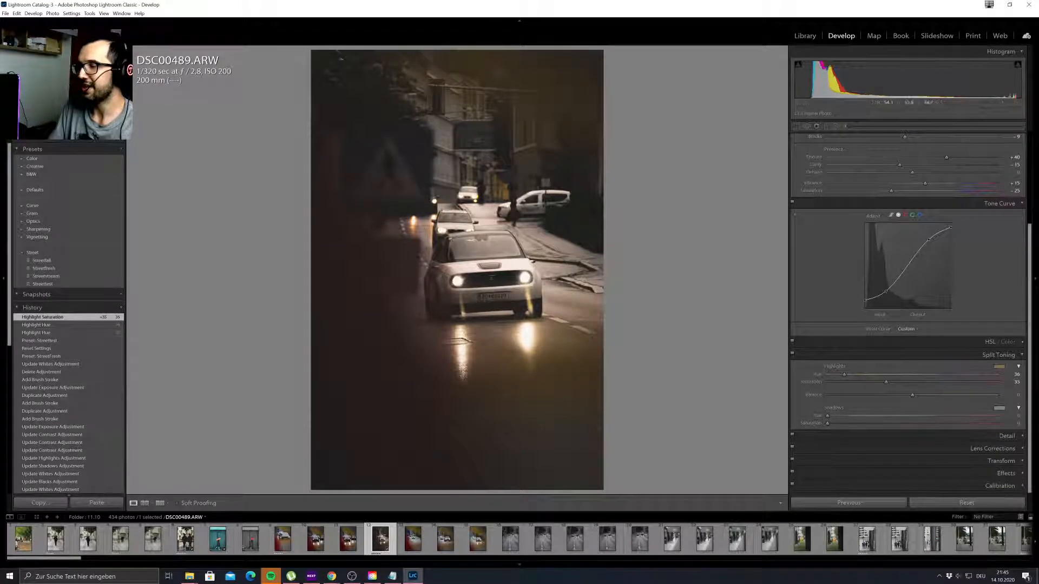
mouse_move(886, 382)
mouse_down()
mouse_move(854, 383)
mouse_move(902, 384)
mouse_move(879, 383)
mouse_up()
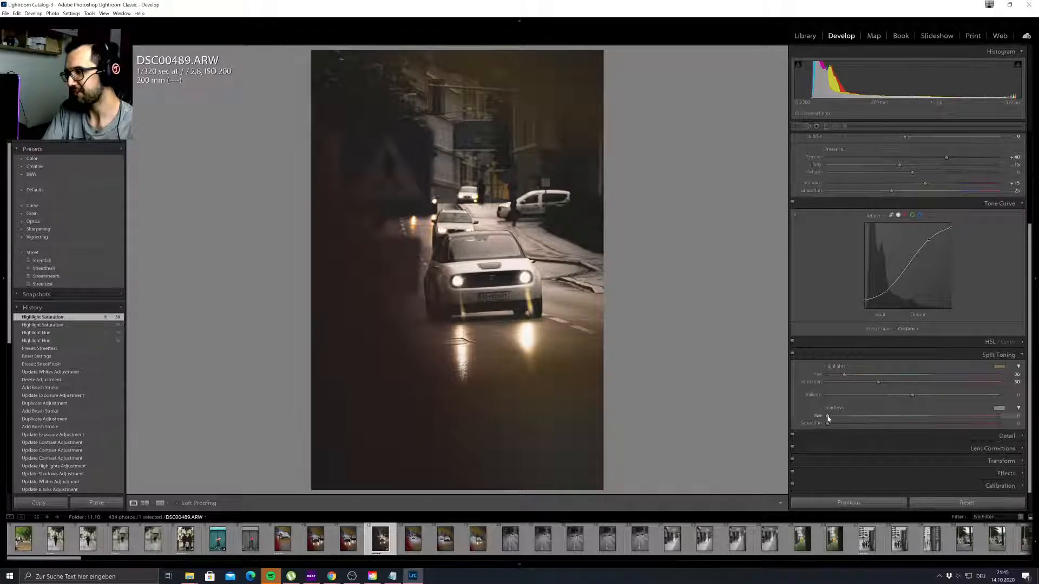
Set the Split Toning shadows to hue 25 and saturation 20, and compare the photo with split toning off and on.
mouse_move(827, 417)
mouse_down()
mouse_move(847, 421)
mouse_move(839, 420)
mouse_up()
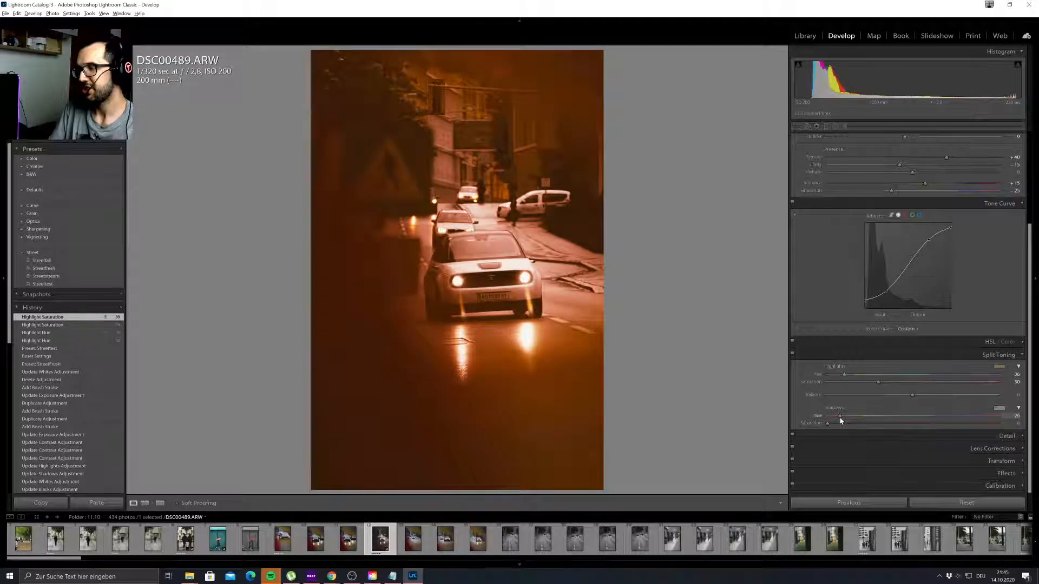
drag(839, 420, 861, 427)
click(793, 356)
click(793, 356)
click(793, 356)
click(793, 356)
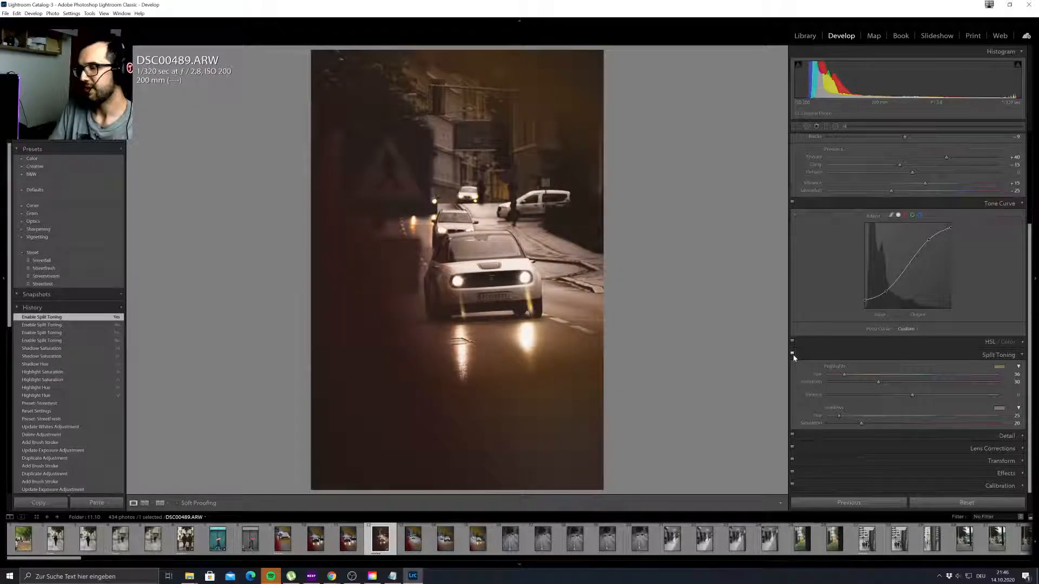
Reduce the Split Toning highlight saturation to 12 and compare the photo with and without the effect.
drag(878, 382, 847, 383)
click(792, 355)
click(793, 354)
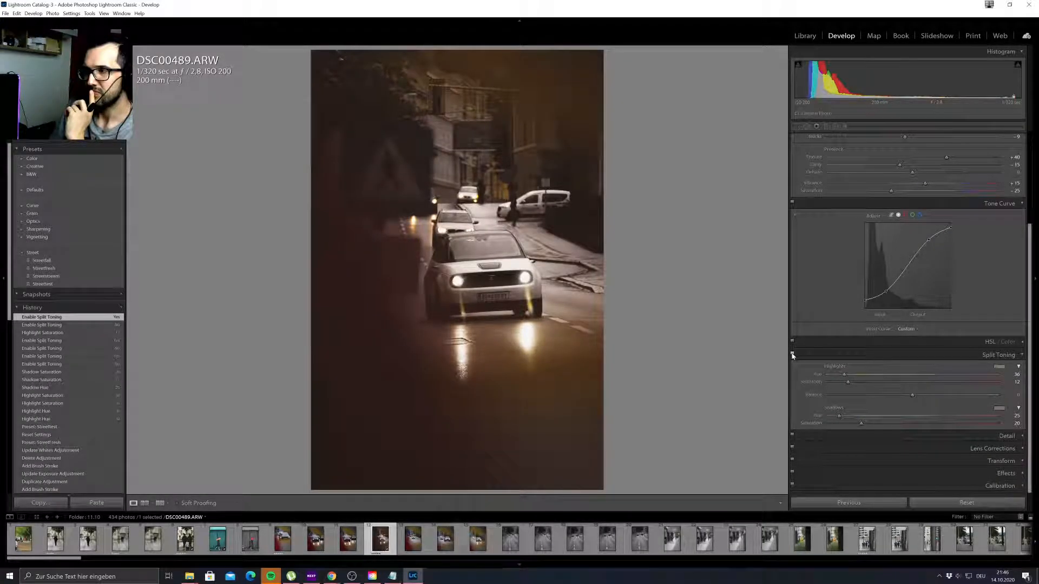
click(792, 354)
click(793, 354)
click(793, 354)
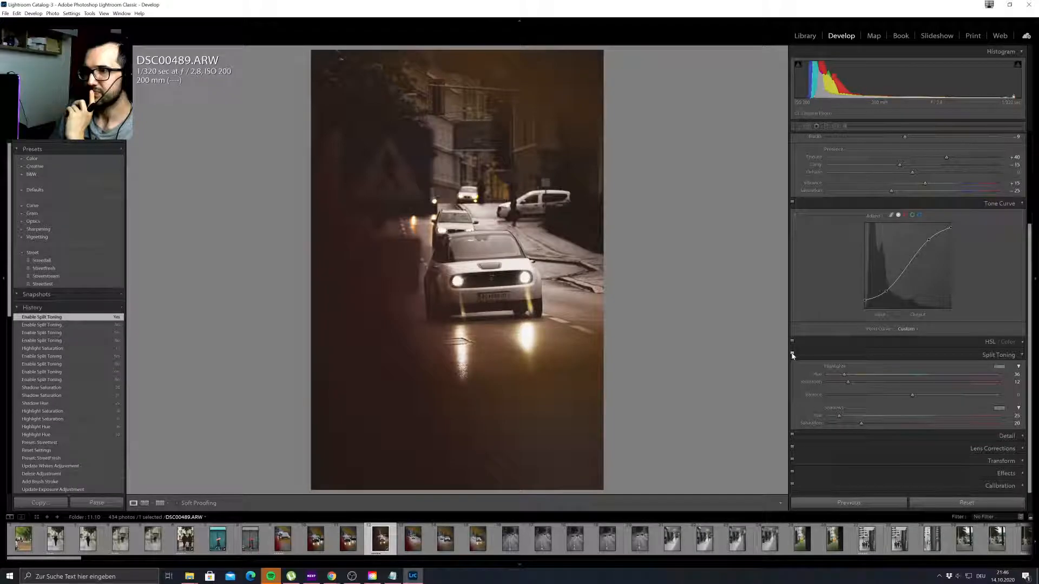
click(793, 355)
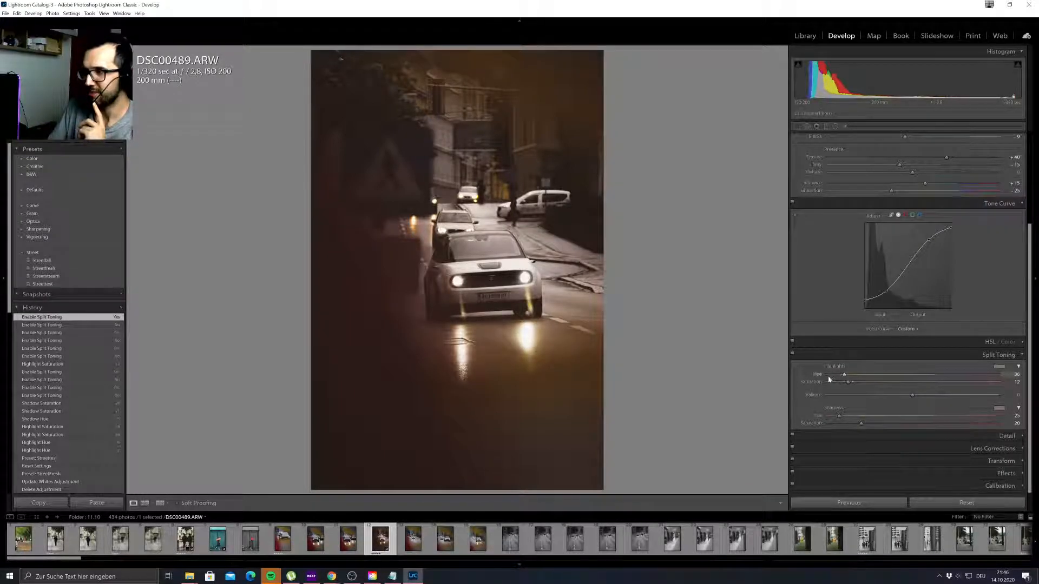
Set the Split Toning highlights to hue 38 and saturation 15 with balance +30, trying hue 330 first, and compare with the effect off.
mouse_move(845, 378)
mouse_down()
mouse_move(827, 377)
mouse_move(926, 377)
mouse_move(846, 377)
mouse_up()
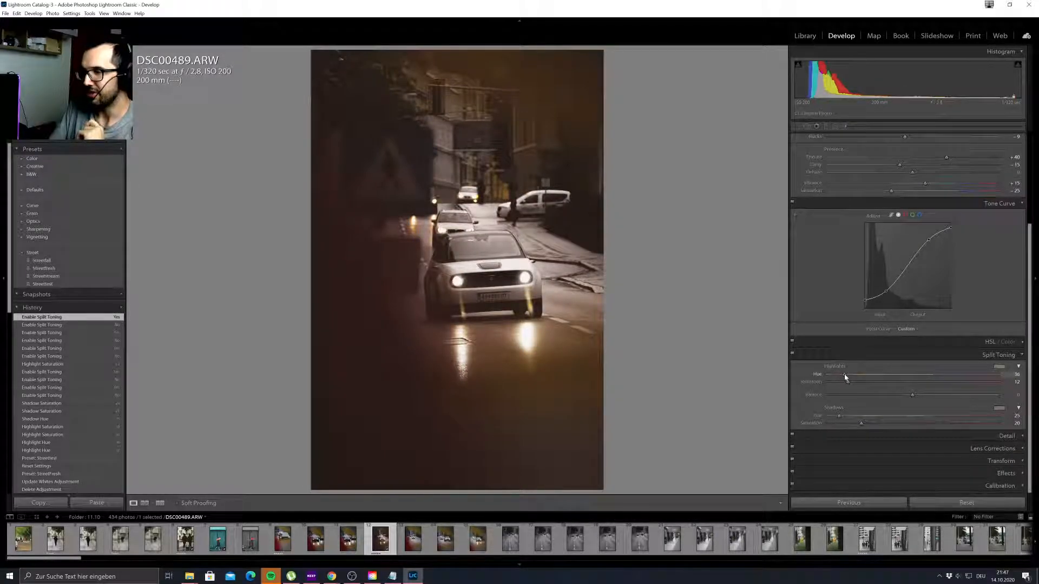
drag(955, 381, 984, 379)
key(alt)
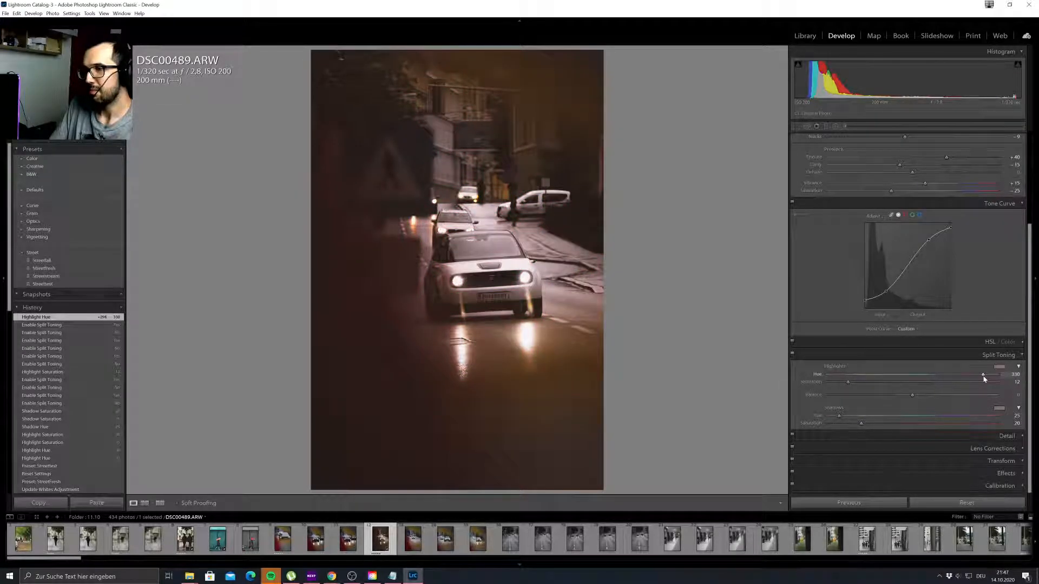
drag(848, 383, 852, 384)
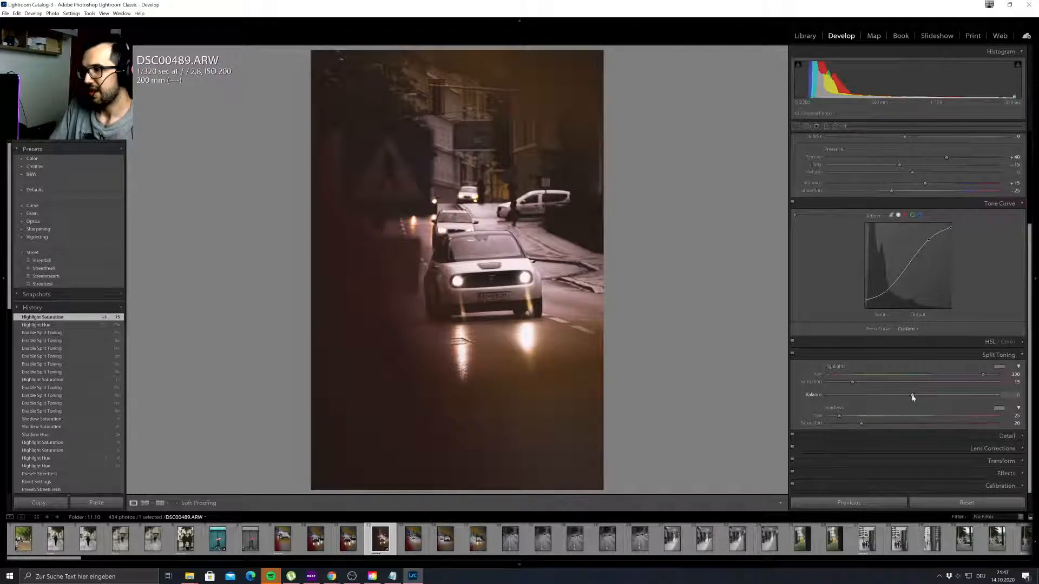
drag(912, 397, 845, 375)
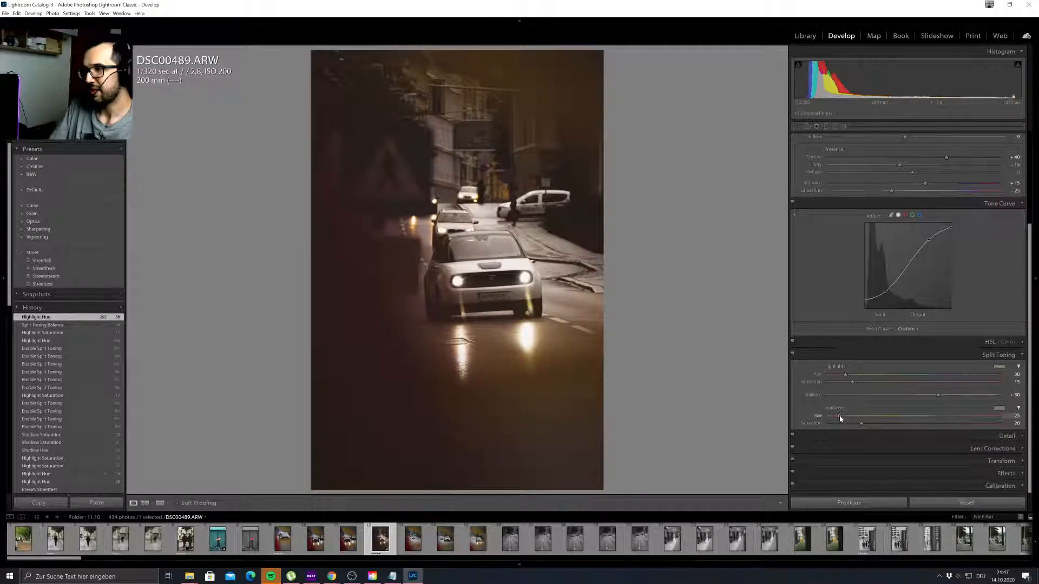
click(791, 354)
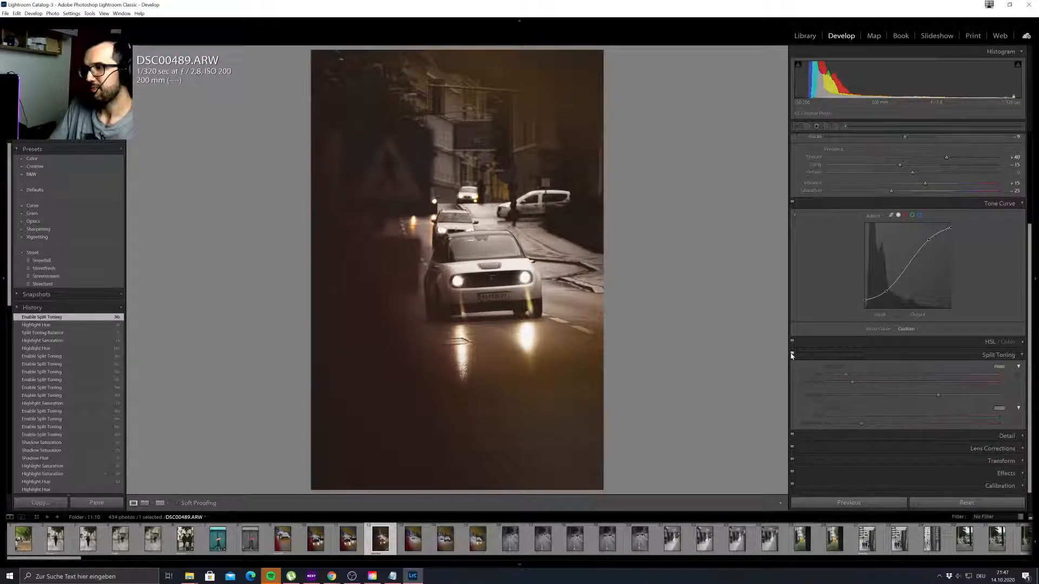
click(792, 354)
click(792, 354)
click(792, 354)
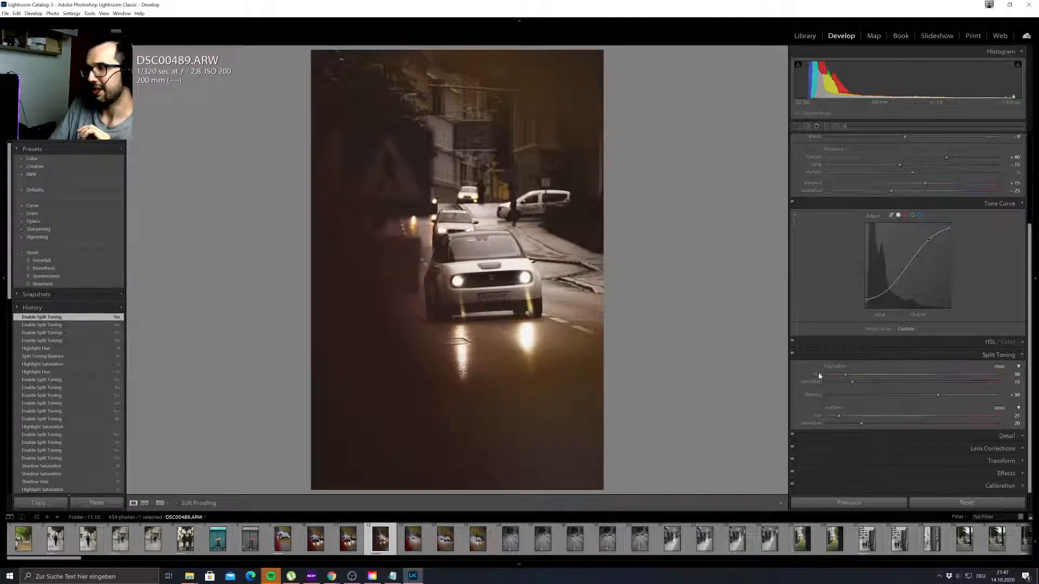
Try cooler white balance temperatures on the car photo, including 5615, 5440 and 5455.
scroll(822, 314, up, 3)
scroll(822, 317, up, 1)
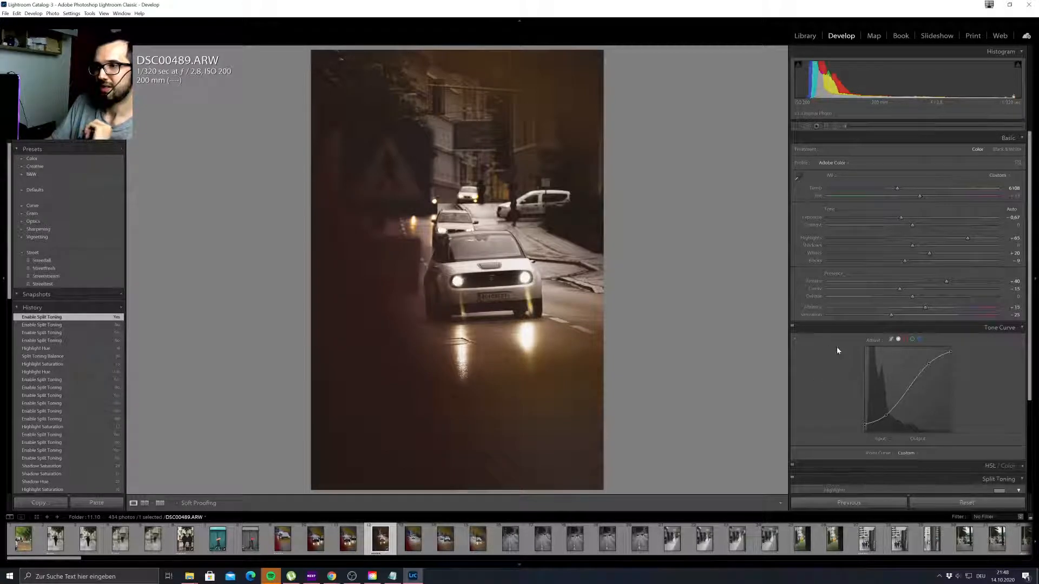
drag(902, 192, 888, 191)
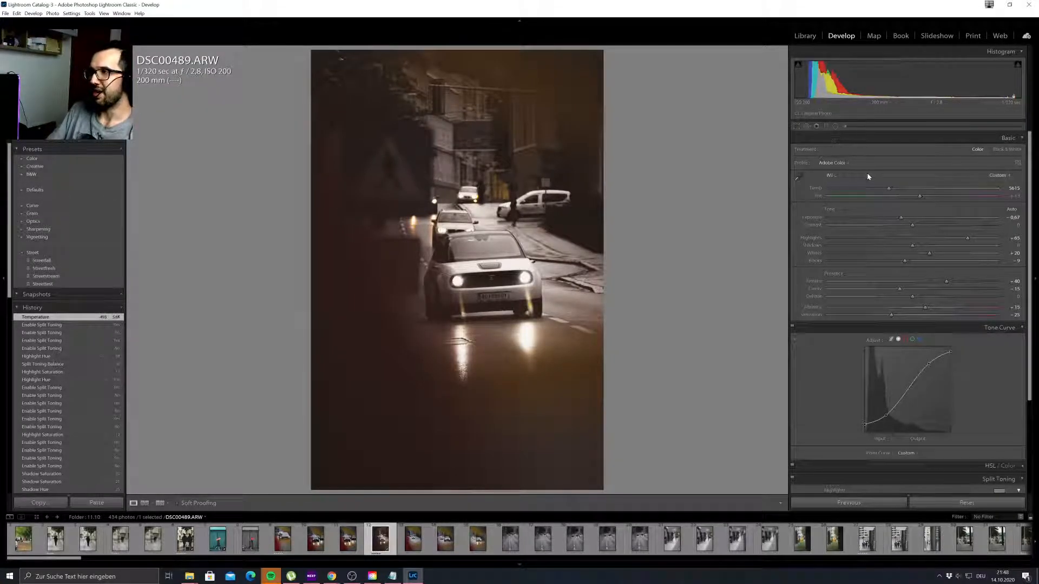
key(ctrl+z)
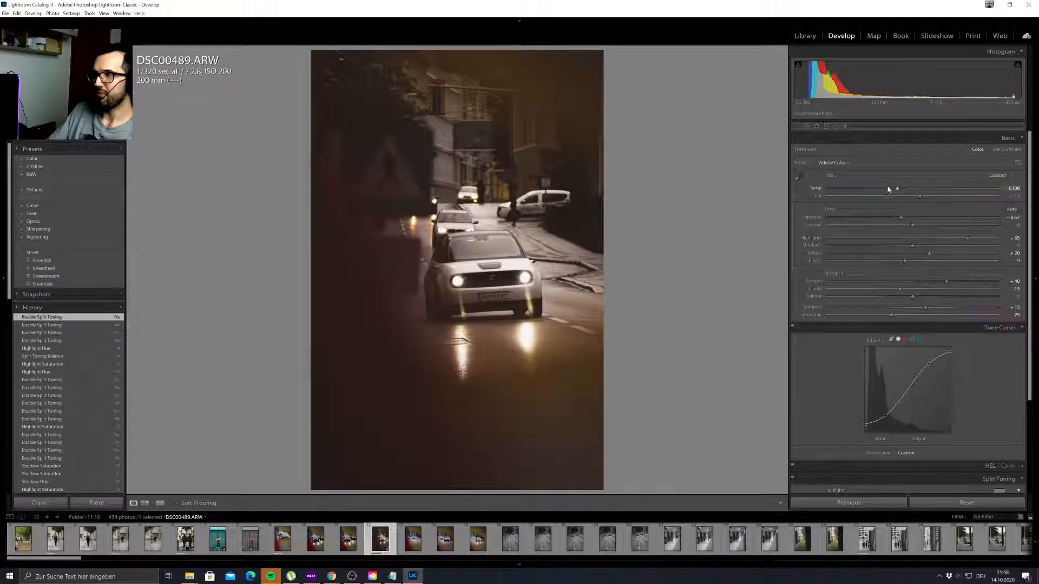
click(888, 189)
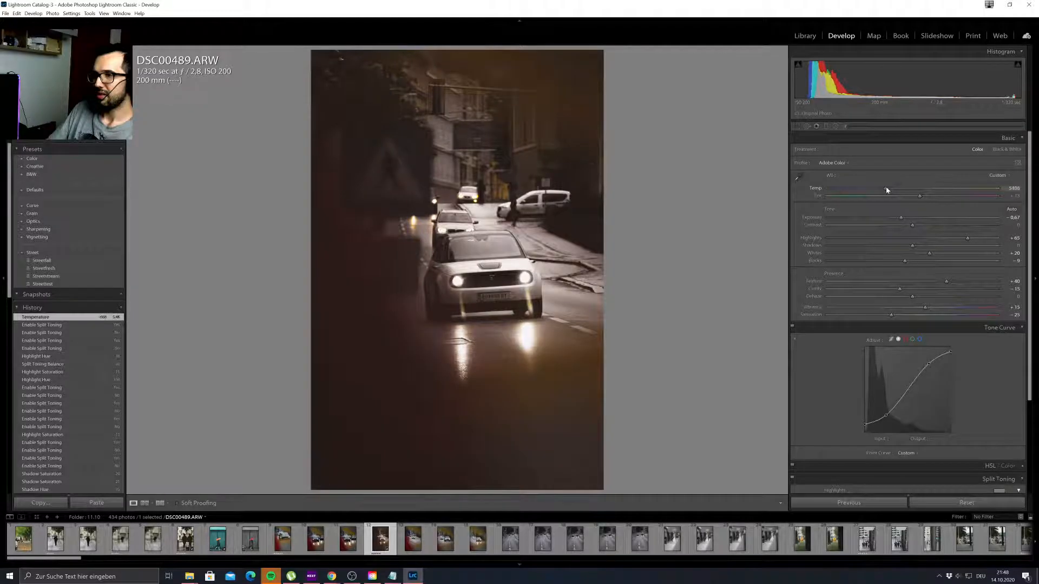
click(889, 189)
click(890, 189)
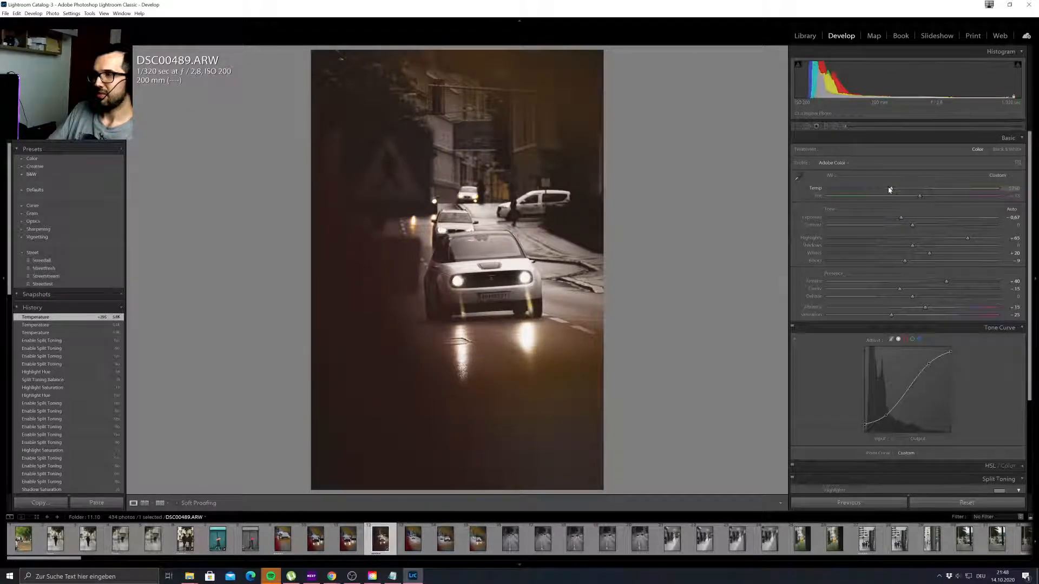
Compare the recent temperature states in the edit history and return to the one with temperature 5440.
click(69, 325)
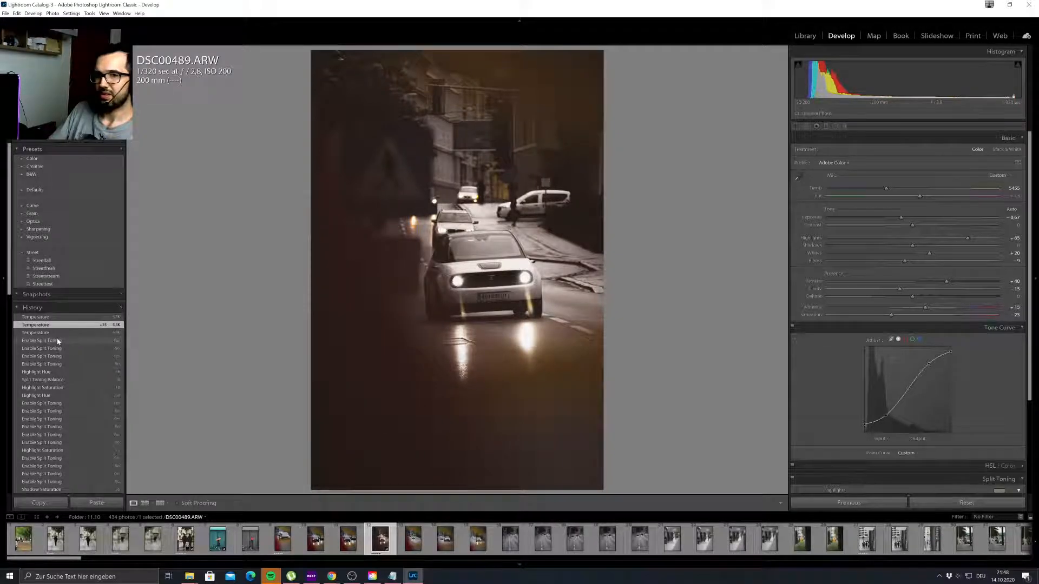
click(49, 333)
click(52, 325)
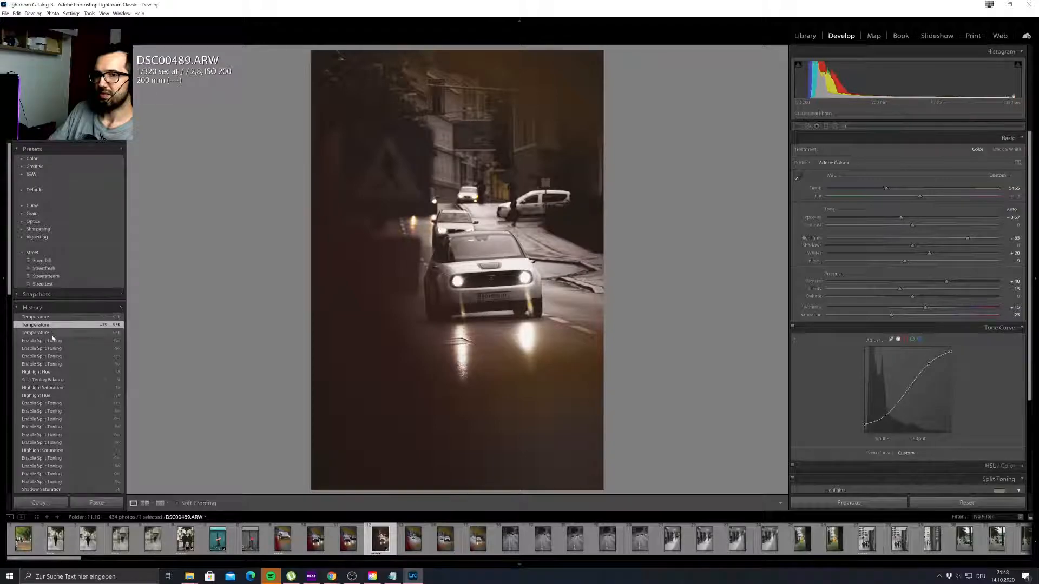
click(51, 333)
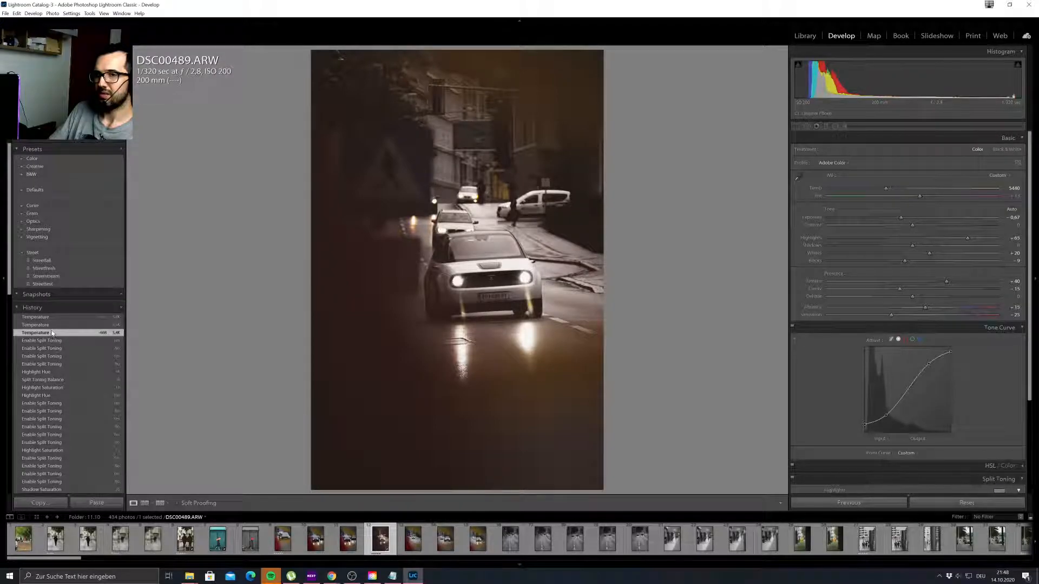
click(49, 342)
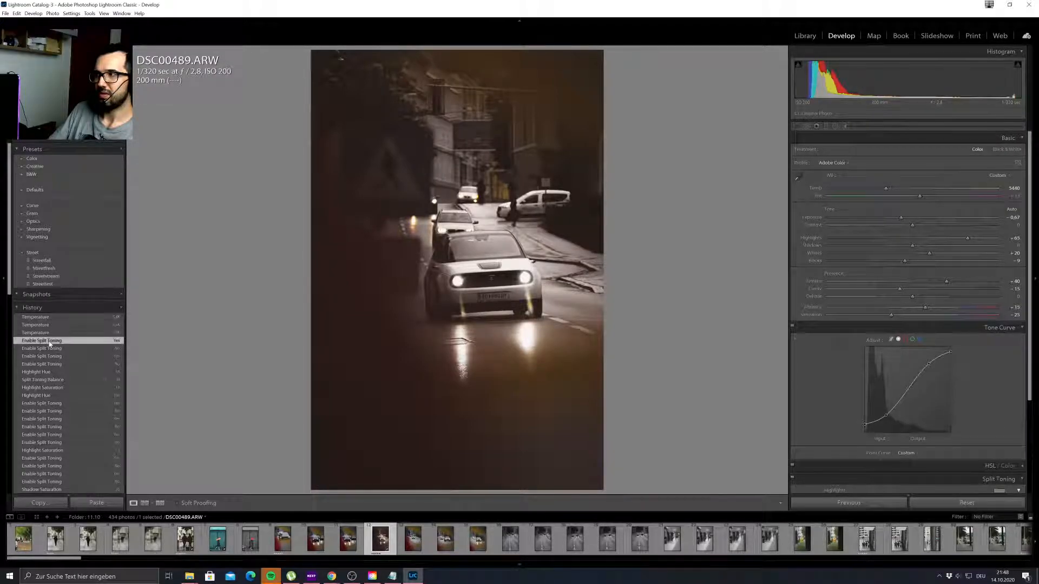
click(49, 333)
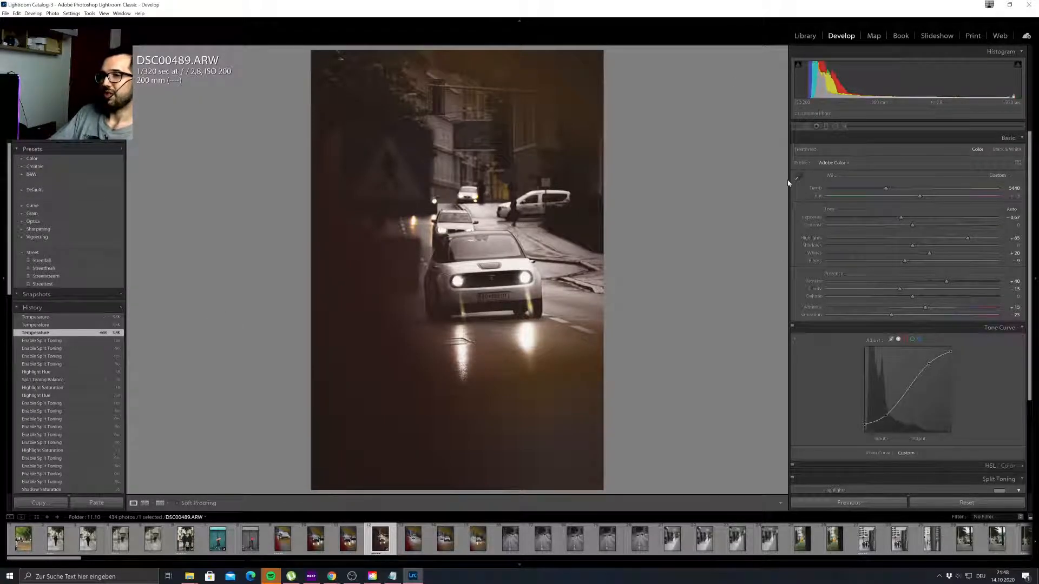
Set the white balance tint of the car photo to +16.
scroll(815, 353, down, 1)
scroll(815, 353, up, 1)
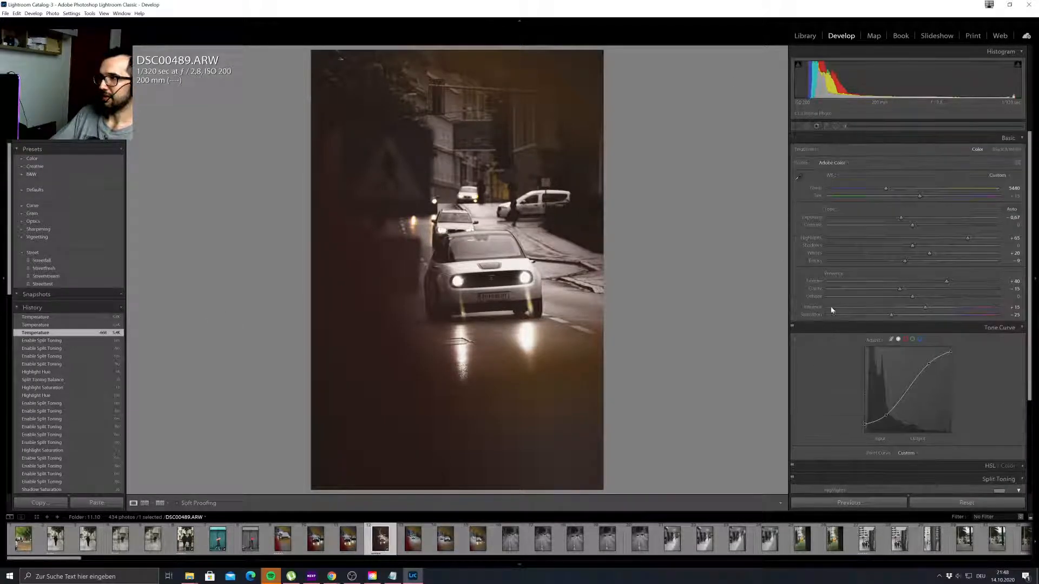
click(1011, 196)
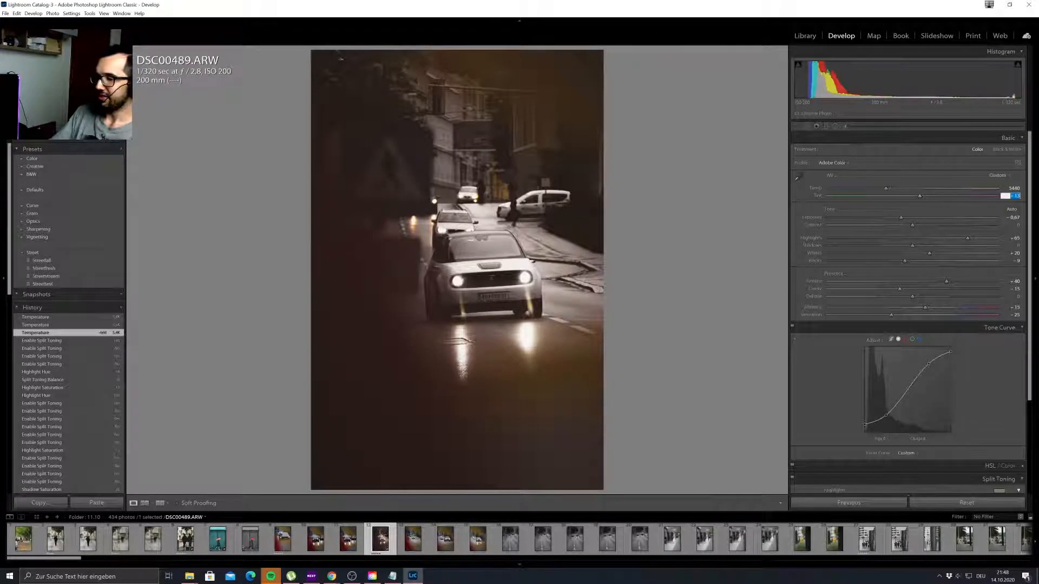
text(16)
key(Return)
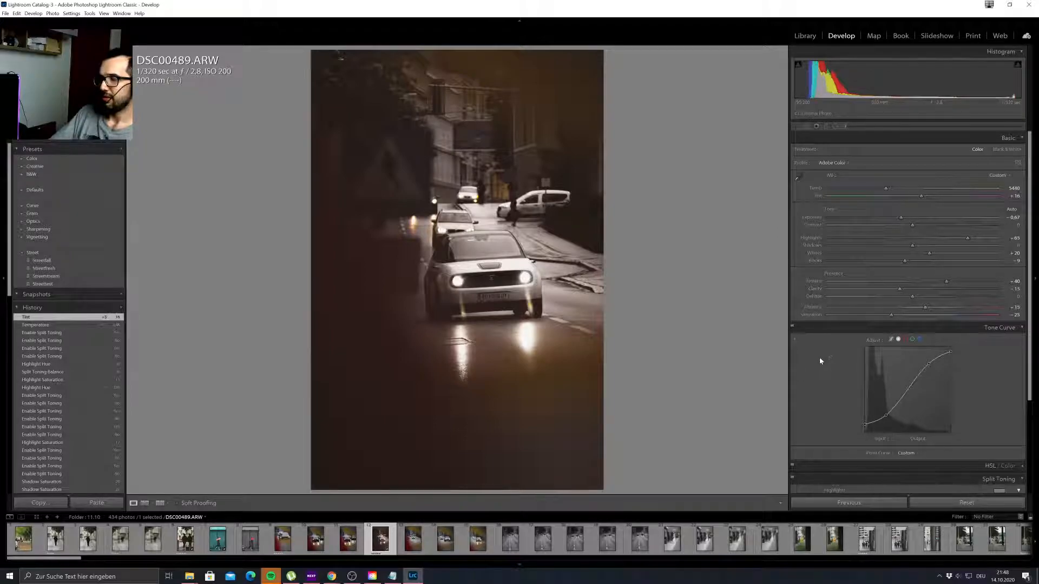
Shift the black point of the car photo's tone curve inward to input about 8 and output 30.
scroll(822, 356, down, 3)
scroll(810, 327, down, 1)
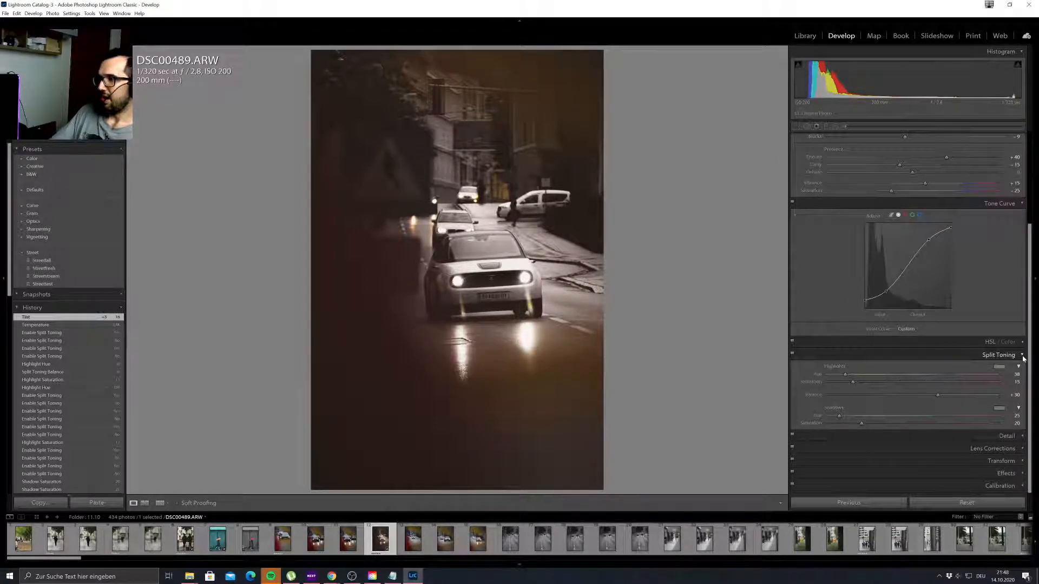
scroll(836, 316, up, 4)
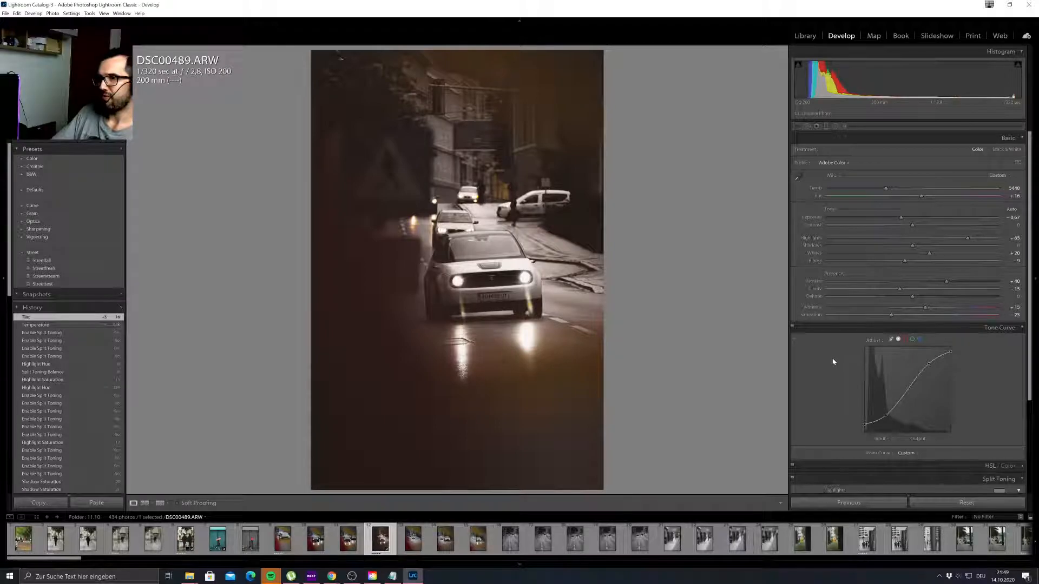
scroll(835, 365, down, 2)
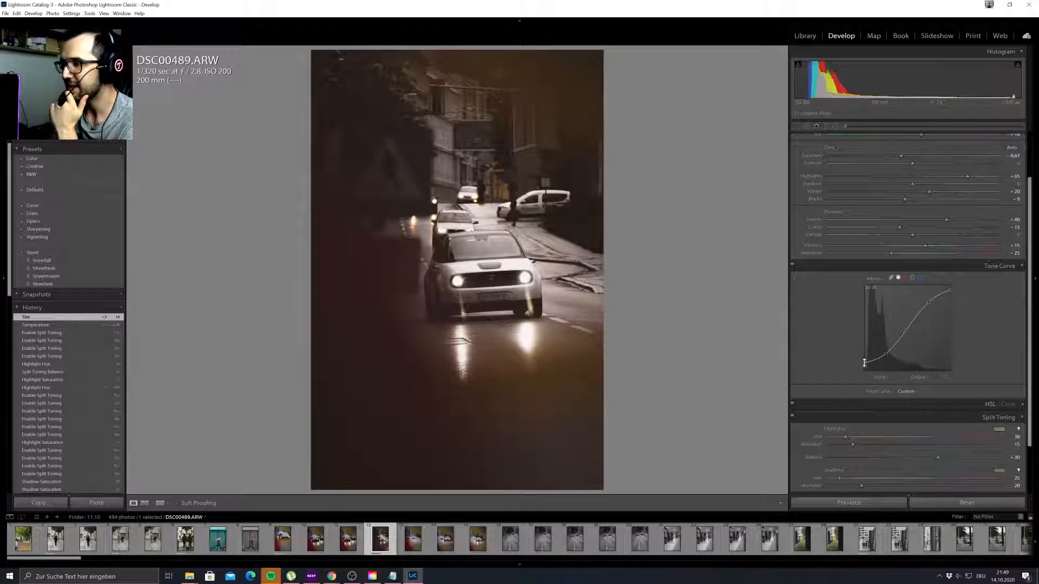
drag(864, 362, 867, 363)
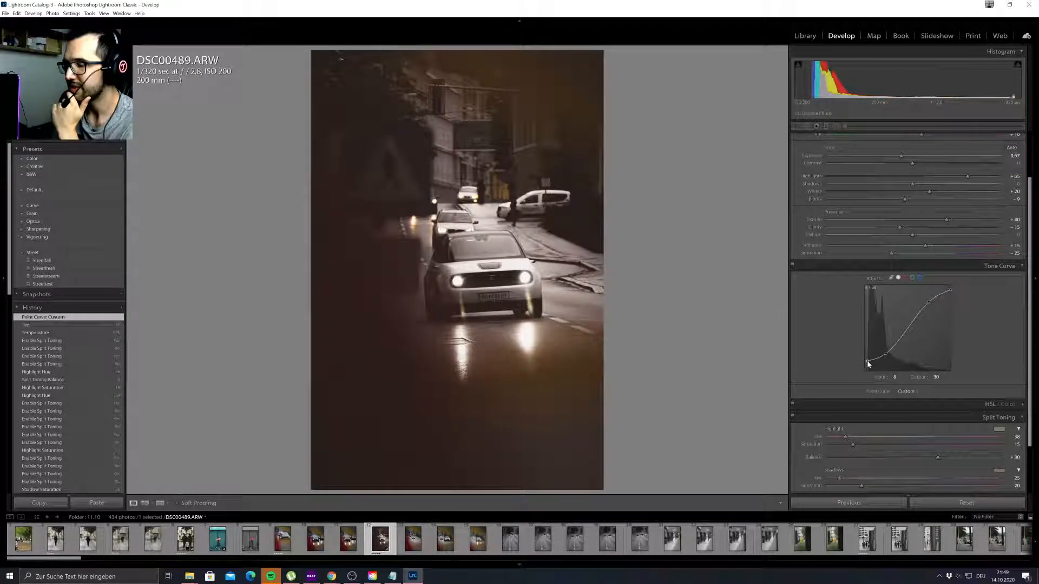
click(868, 360)
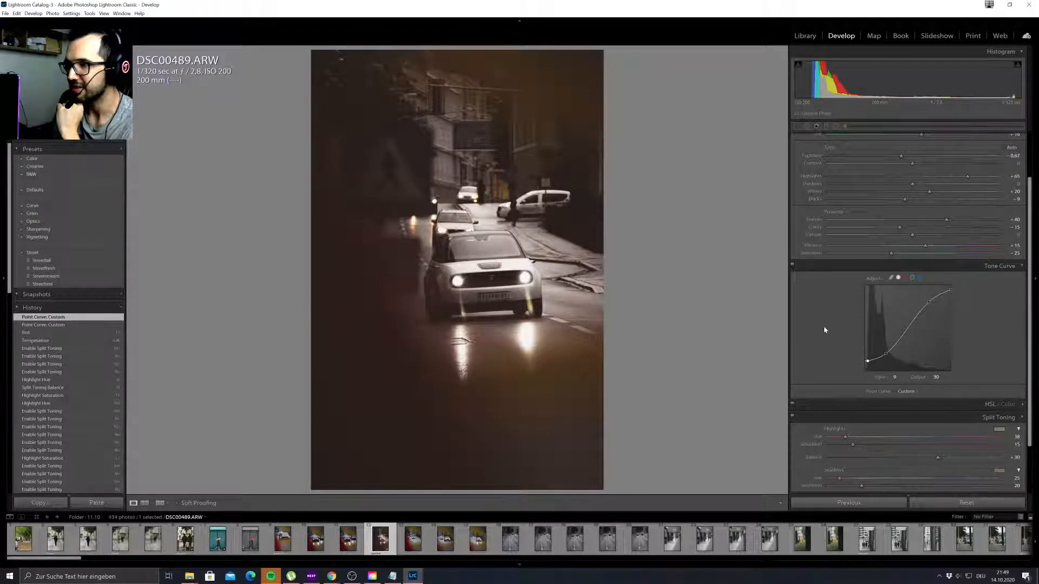
scroll(814, 318, down, 2)
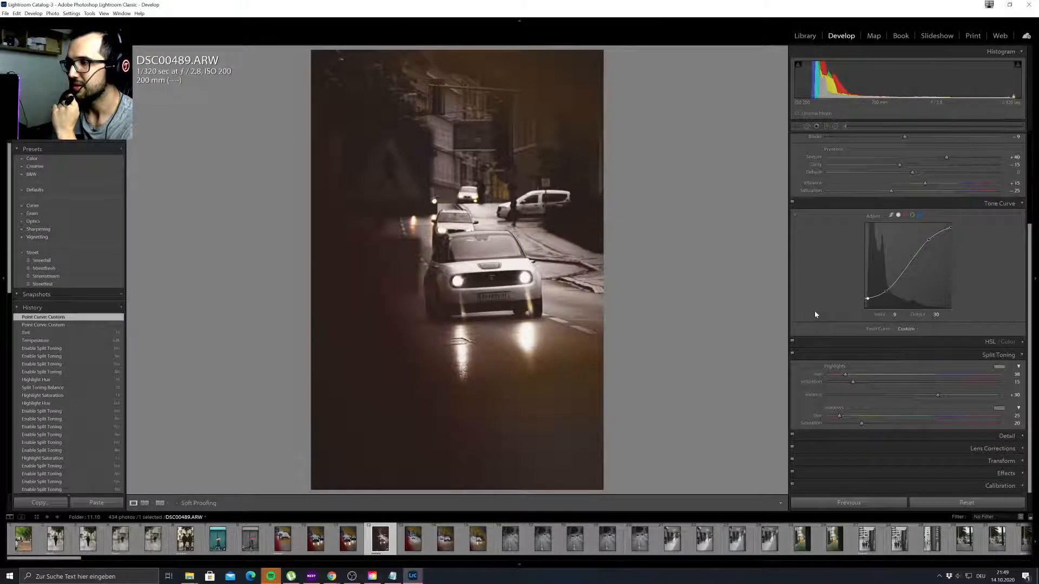
click(999, 356)
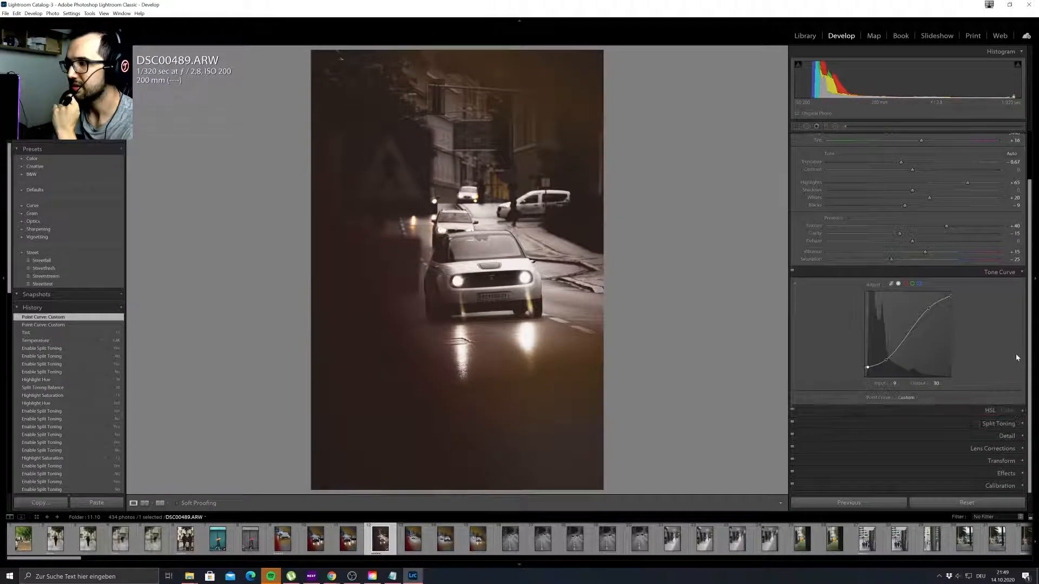
click(1022, 437)
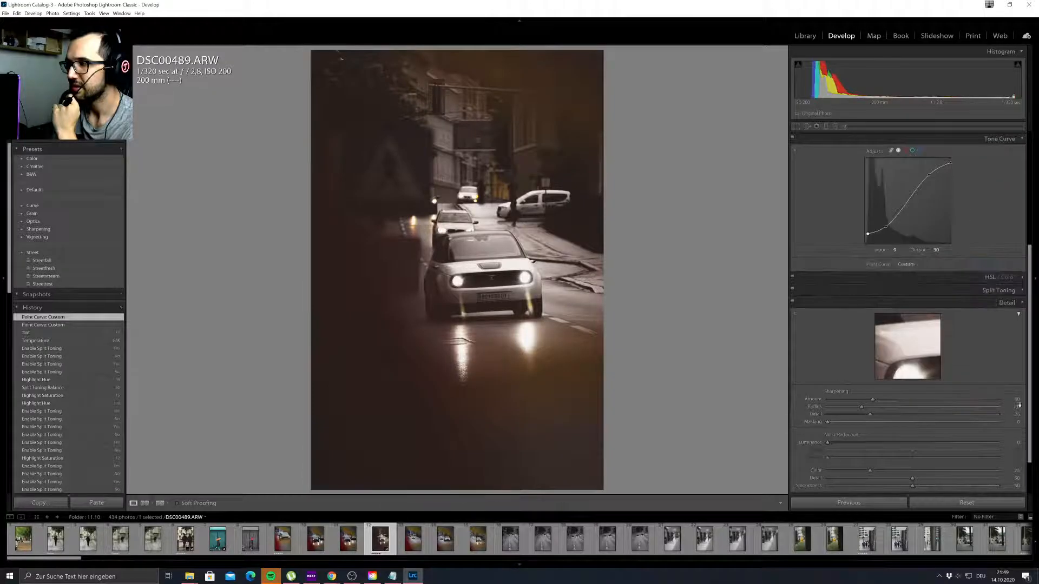
click(1020, 303)
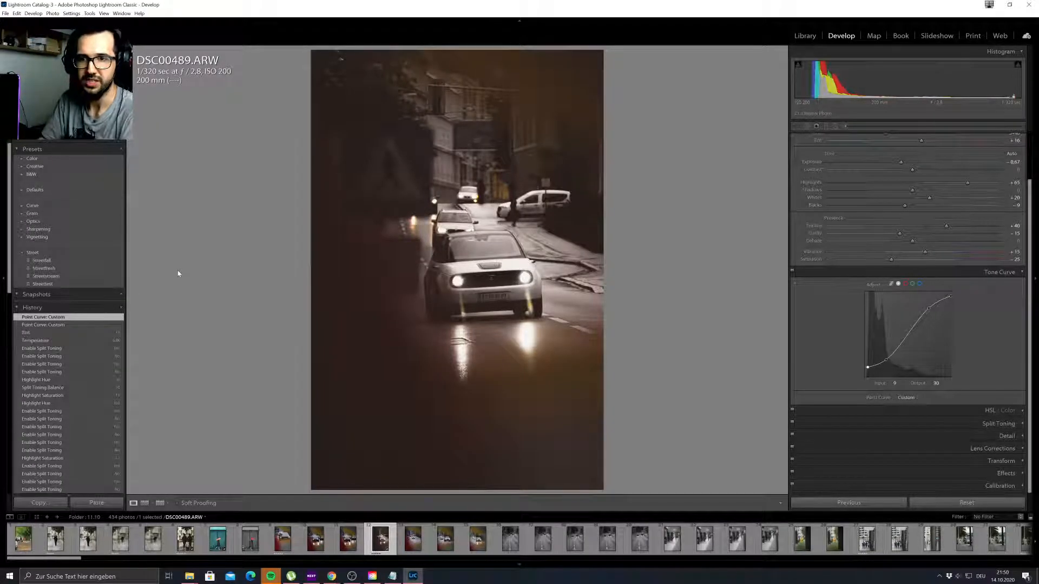
Update the Streettest preset with the current settings of the car photo, keeping the selected setting groups.
right_click(56, 287)
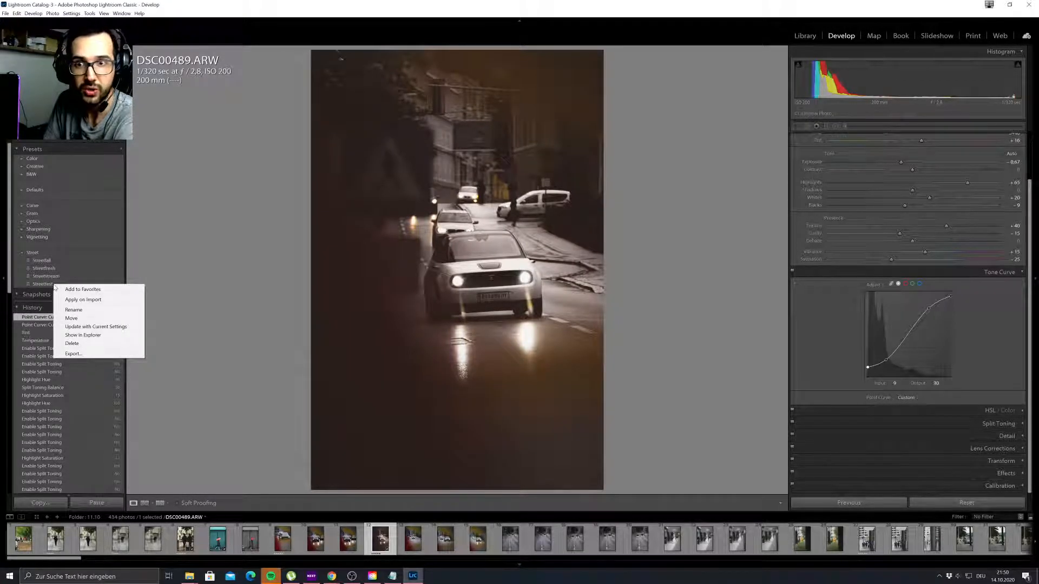
click(96, 327)
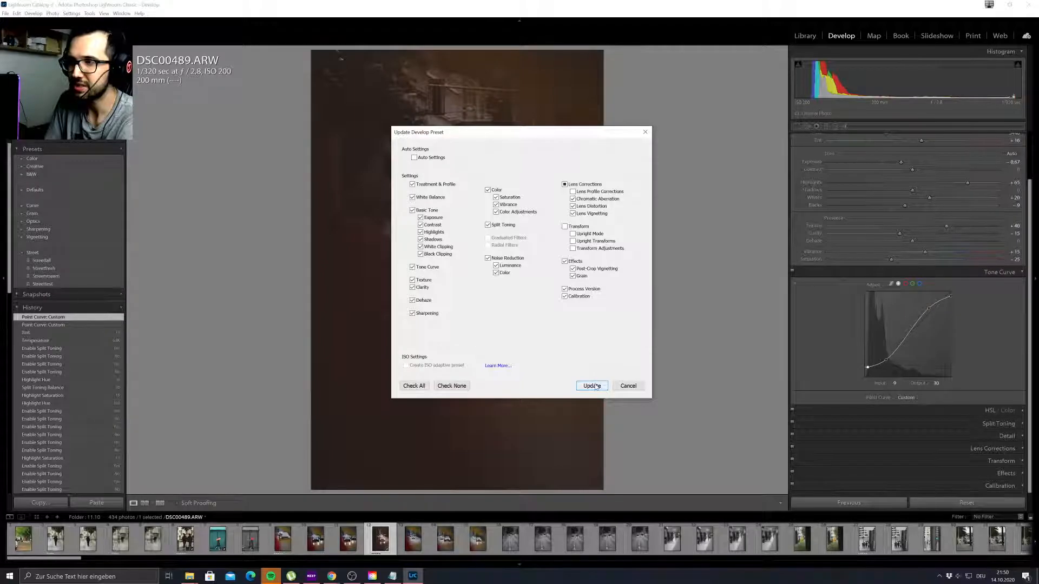
click(592, 386)
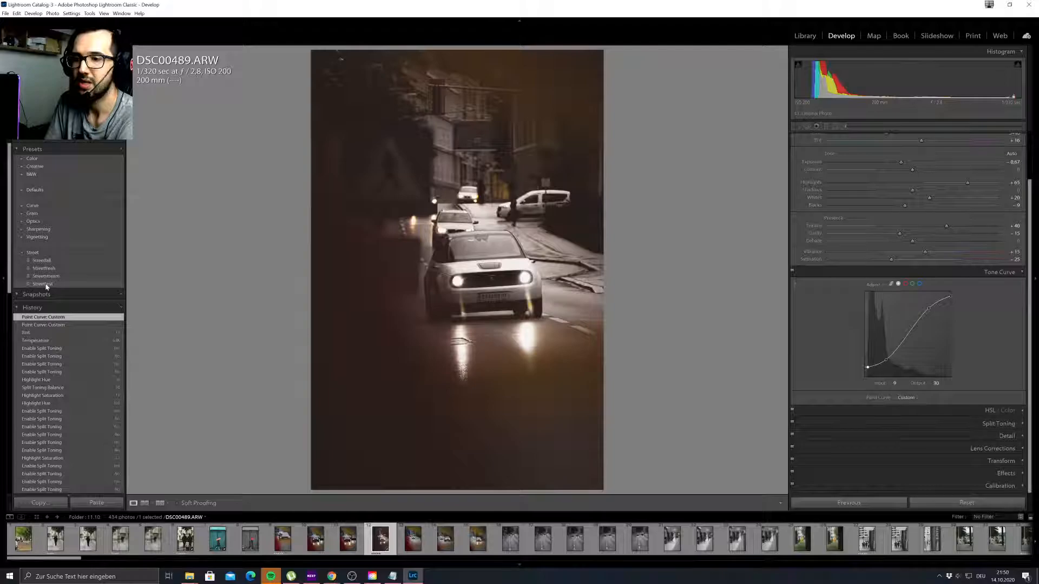
Add a large radial filter with neutral exposure over the upper street and move its centre just above the photo's upper edge.
click(834, 127)
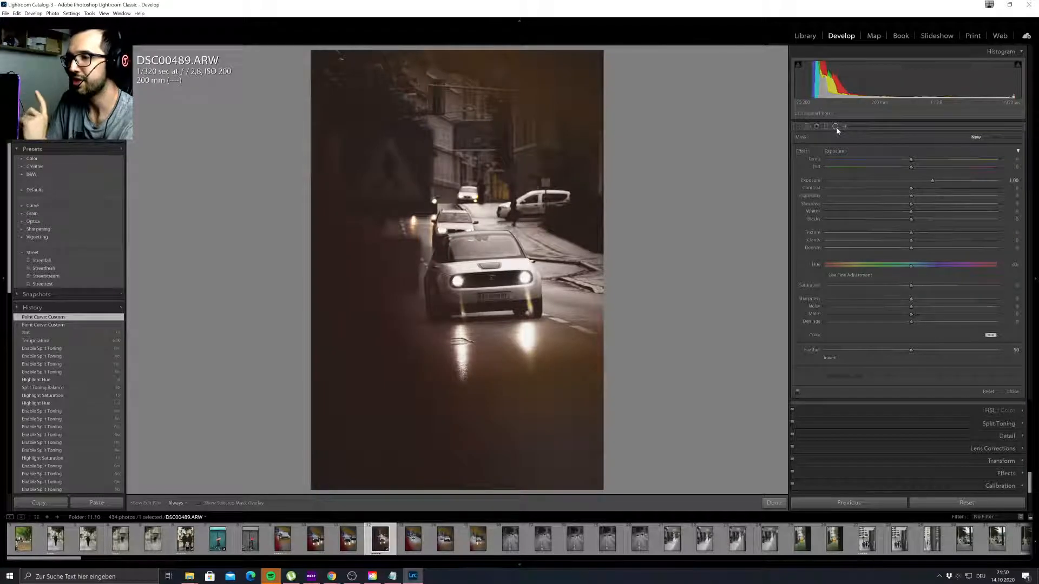
double_click(932, 183)
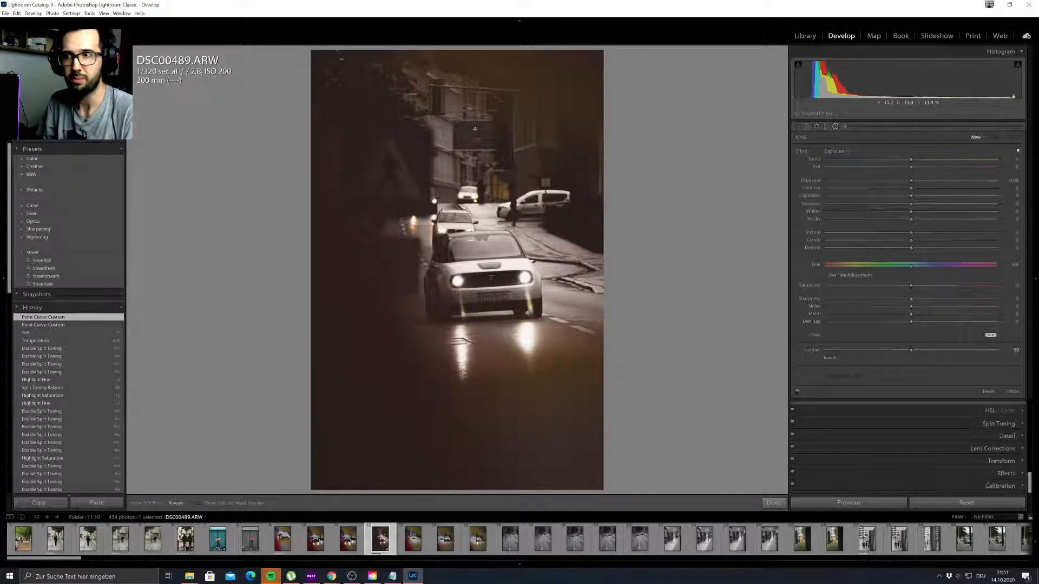
mouse_move(468, 124)
mouse_down()
mouse_move(557, 217)
mouse_move(655, 349)
mouse_up()
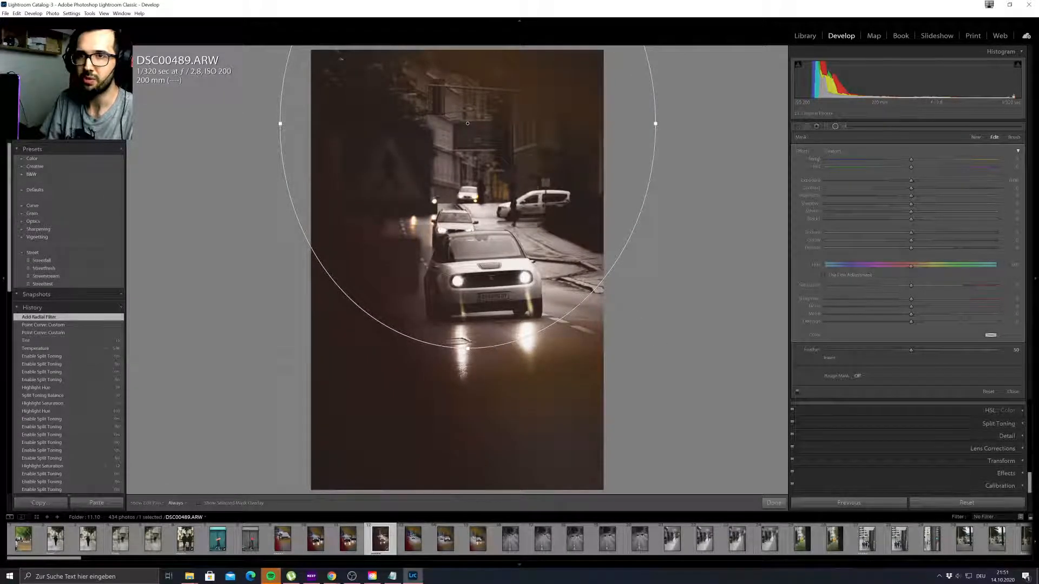
key(ctrl+minus)
drag(464, 159, 465, 89)
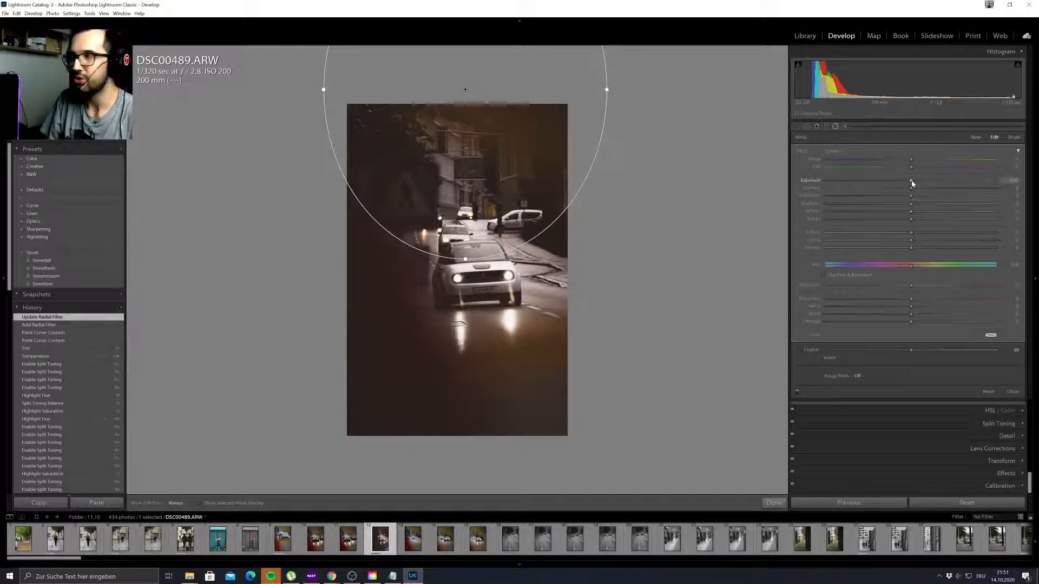
Set the radial filter's exposure to 1.35, invert its mask, and move it down over the upper street.
drag(912, 183, 940, 182)
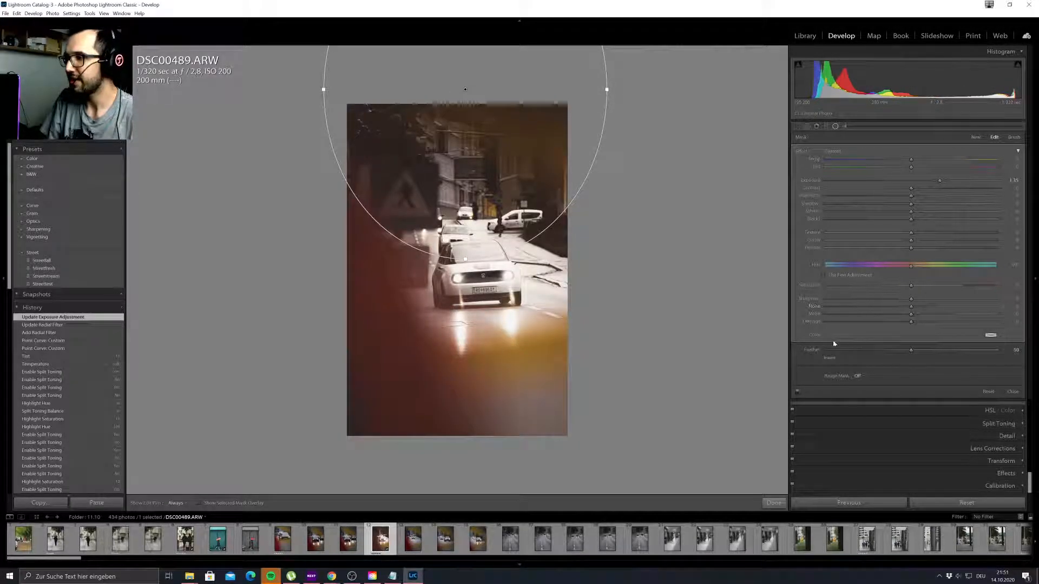
click(819, 358)
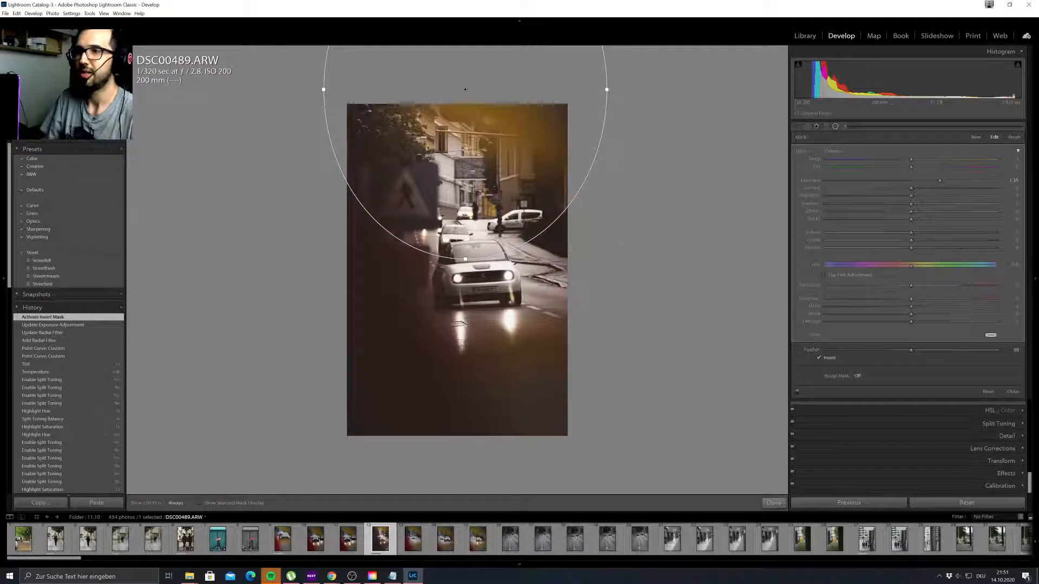
drag(465, 89, 464, 134)
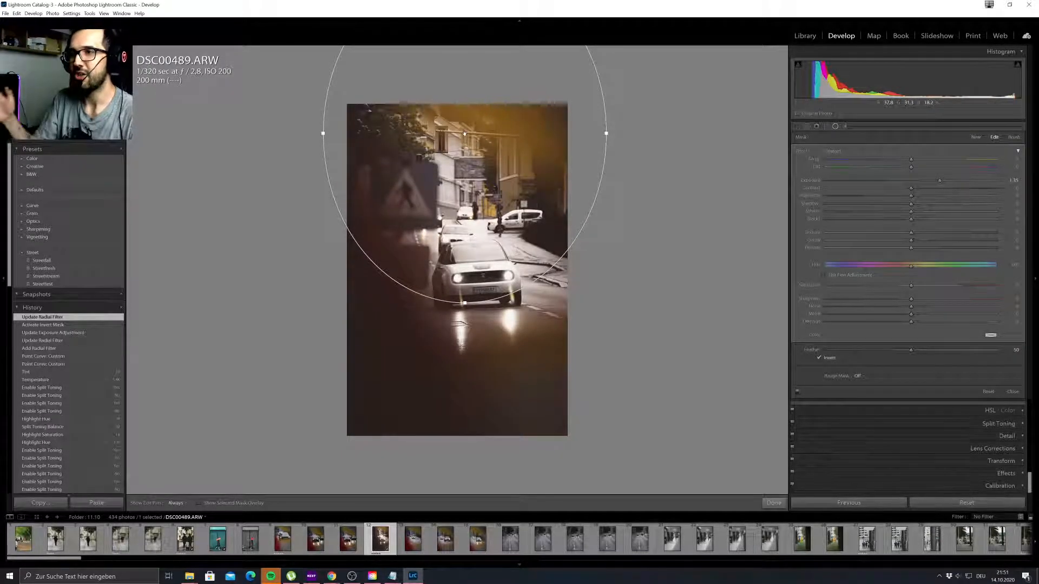
Delete the radial filter to compare the photo without it, and restore the filter.
mouse_move(464, 133)
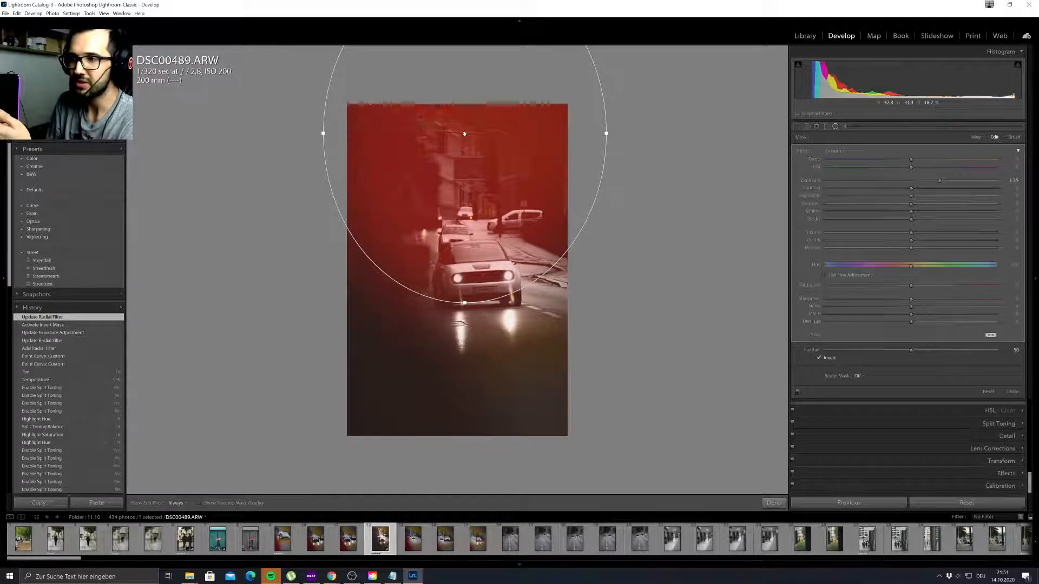
key(Delete)
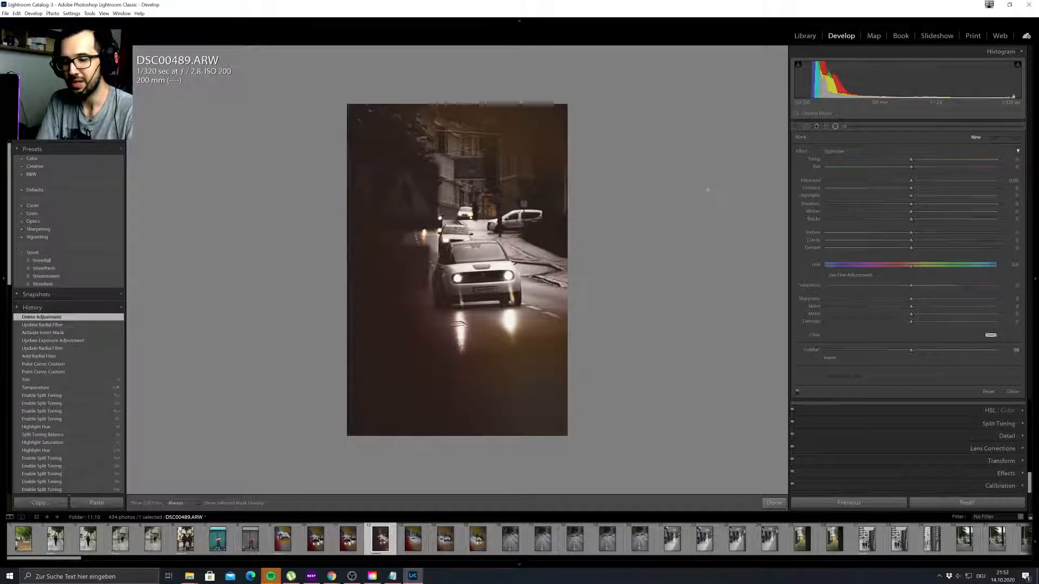
key(ctrl+z)
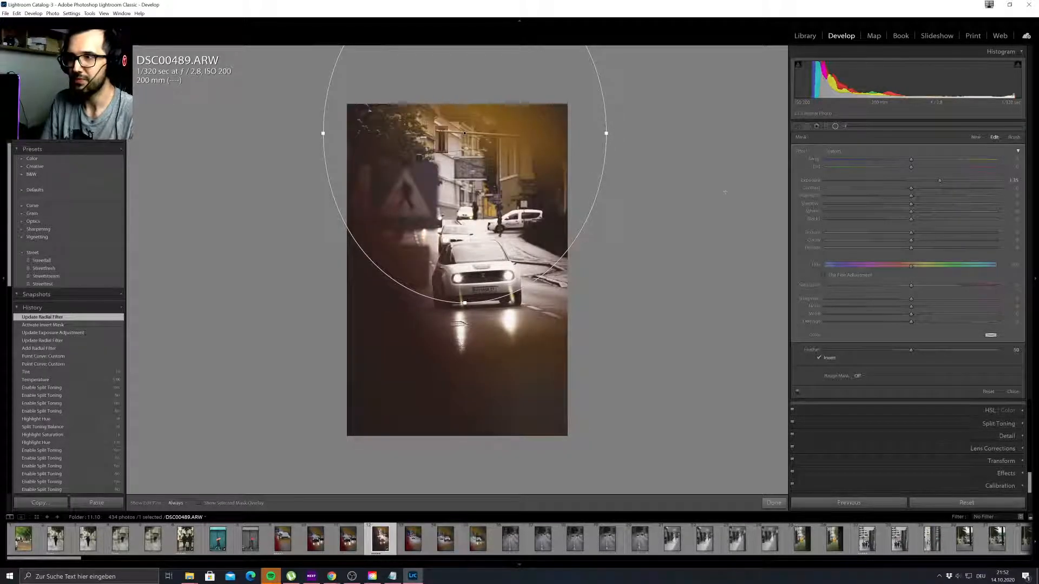
Set the radial filter's exposure to 0.50, shift it slightly to the right, and compare the photo with and without it.
double_click(939, 180)
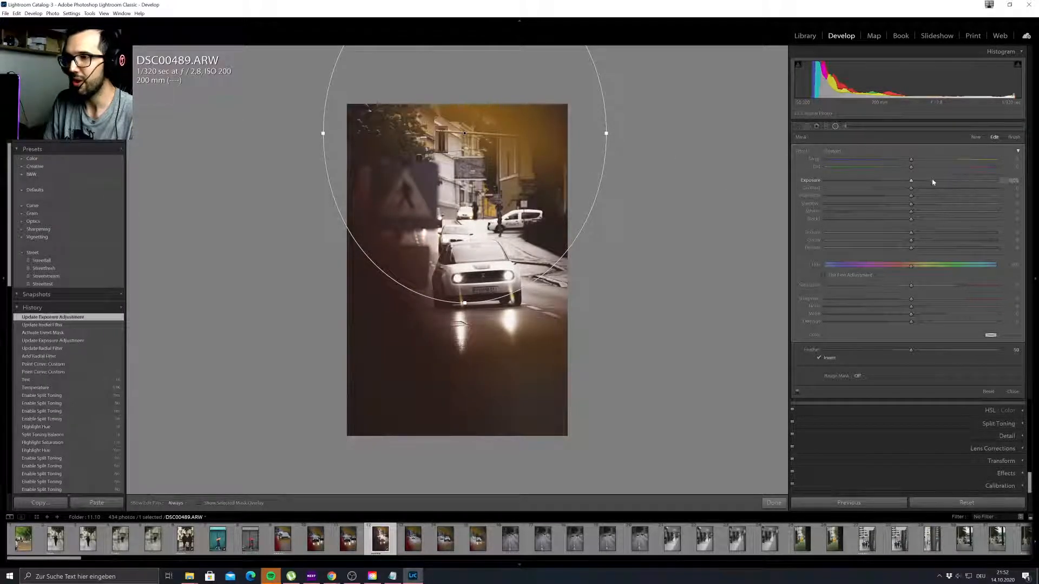
drag(921, 179, 921, 183)
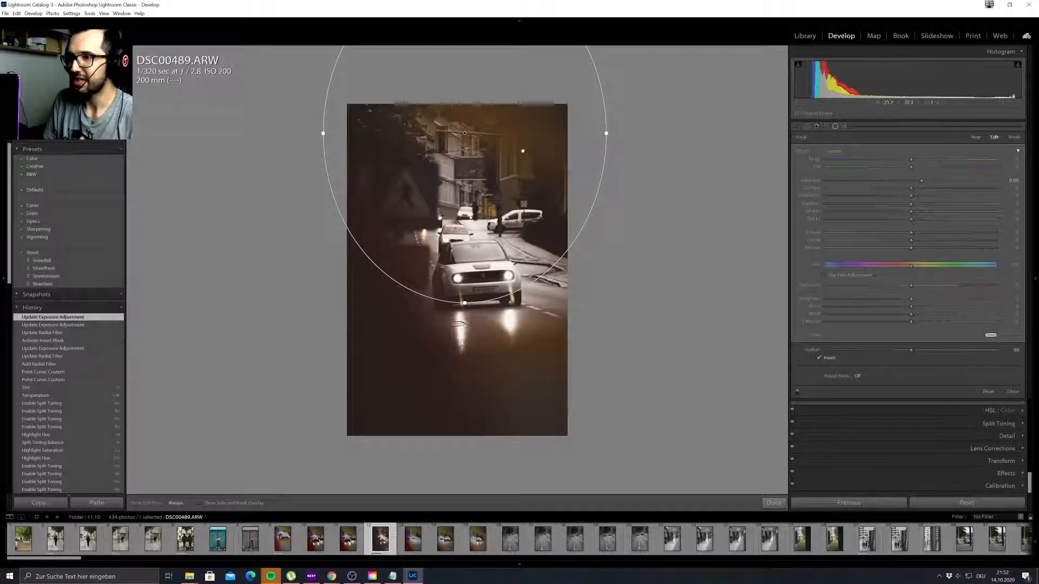
drag(465, 133, 470, 133)
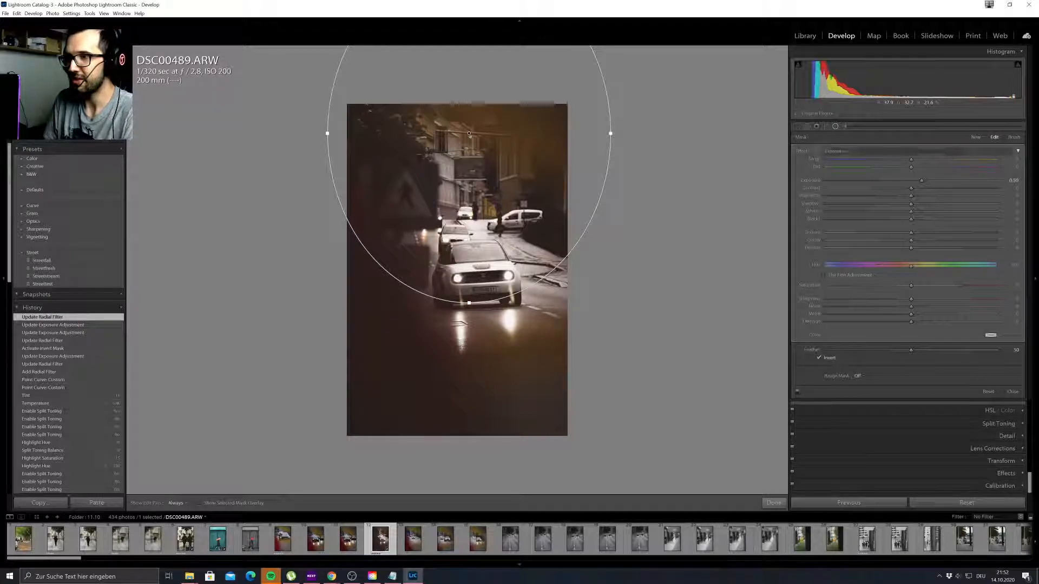
key(Delete)
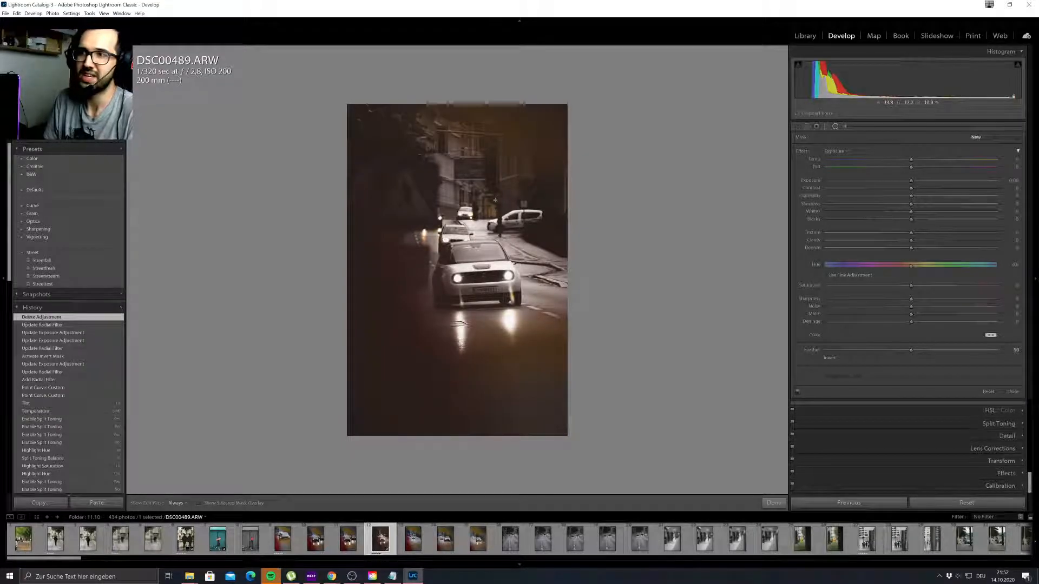
key(ctrl+z)
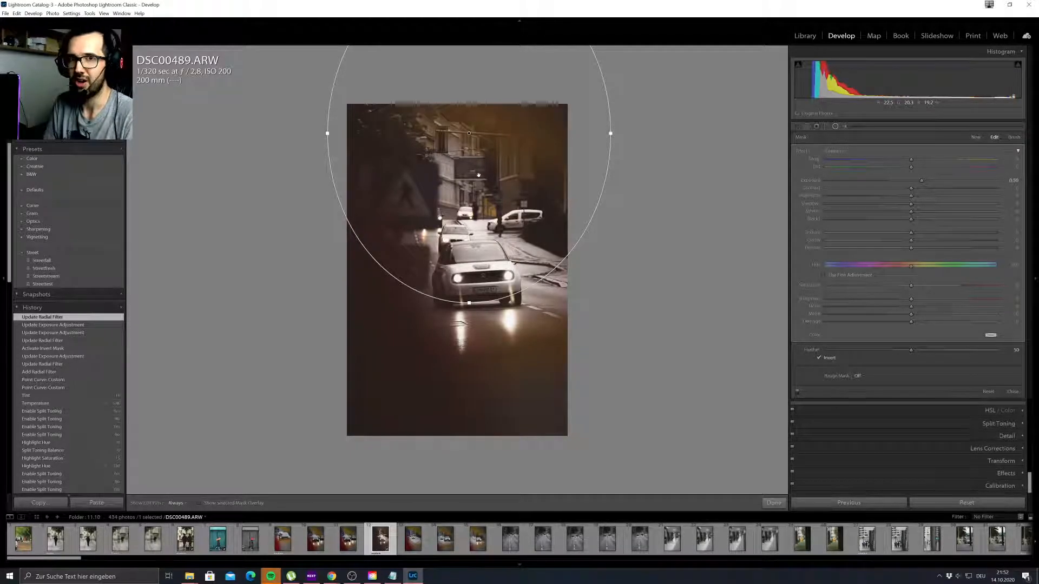
Crop the car photo to the 4 x 5 / 8 x 10 aspect ratio.
click(796, 127)
click(986, 152)
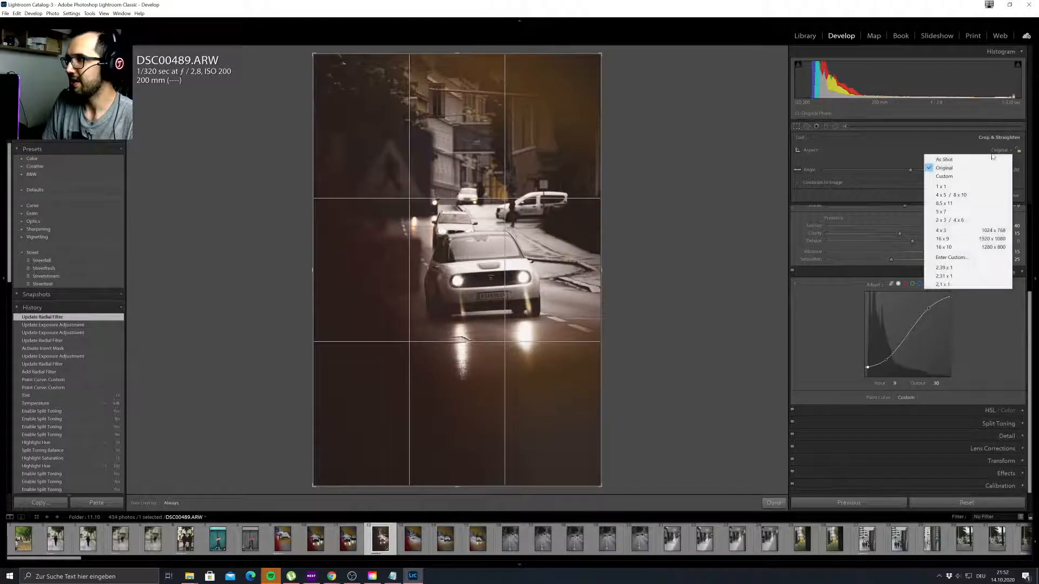
click(953, 195)
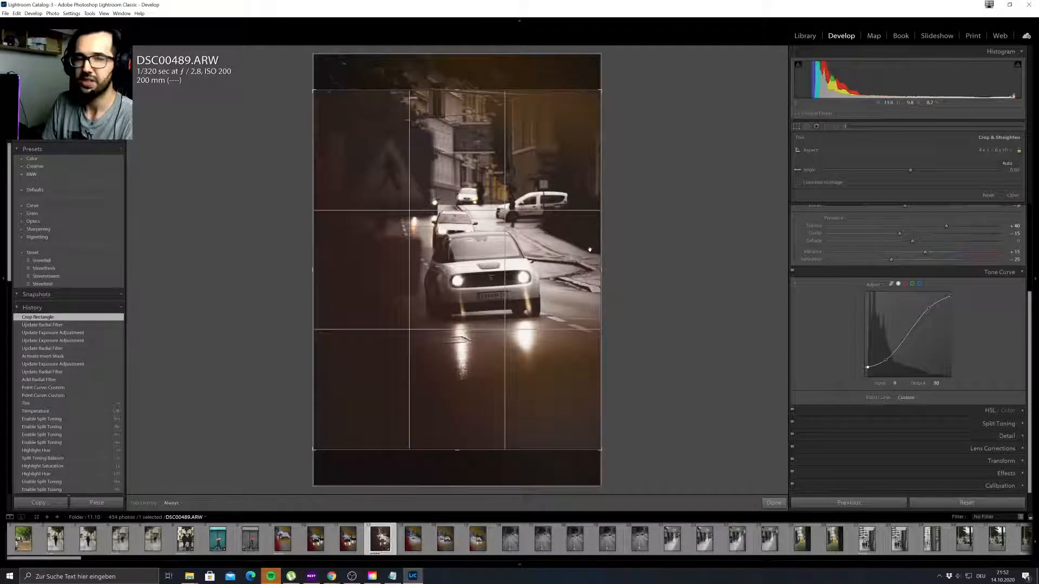
click(992, 151)
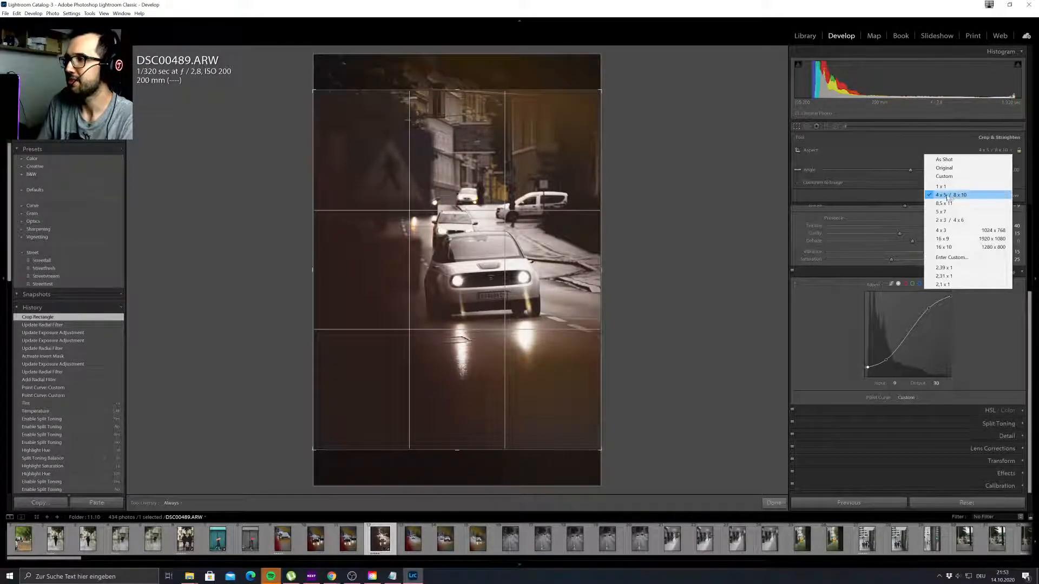
click(799, 9)
click(1017, 153)
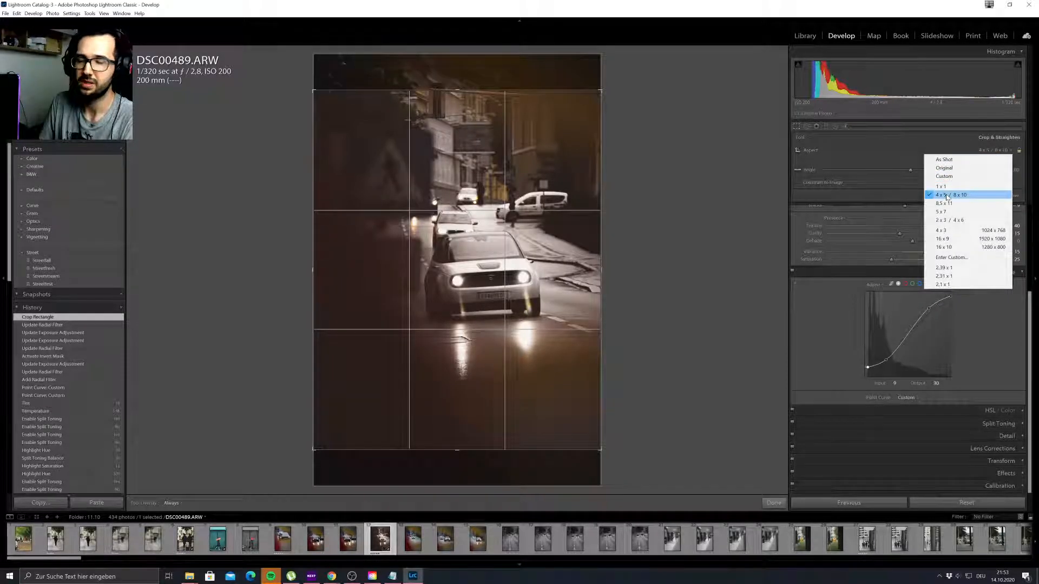
click(947, 196)
Reposition the photo within the 4 x 5 crop so slightly more is trimmed below than above, and apply the crop.
drag(524, 262, 526, 288)
drag(526, 270, 528, 251)
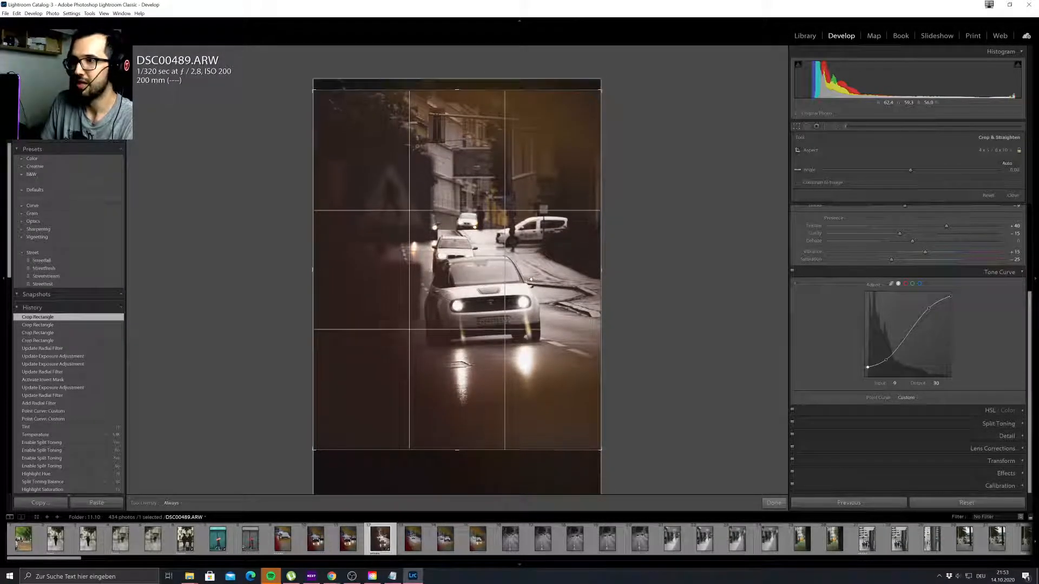
key(Return)
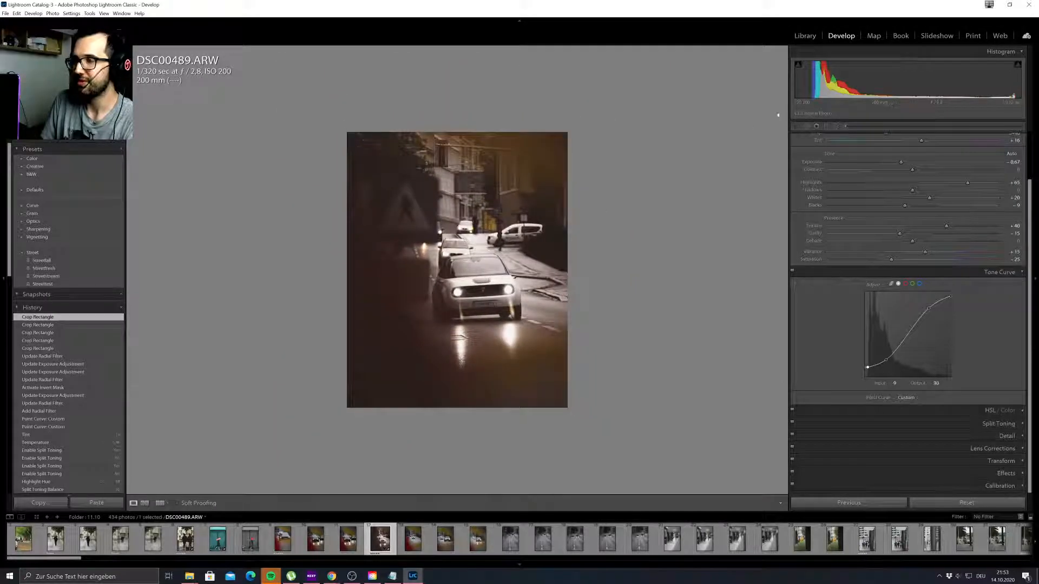
click(797, 127)
drag(557, 266, 557, 254)
key(Return)
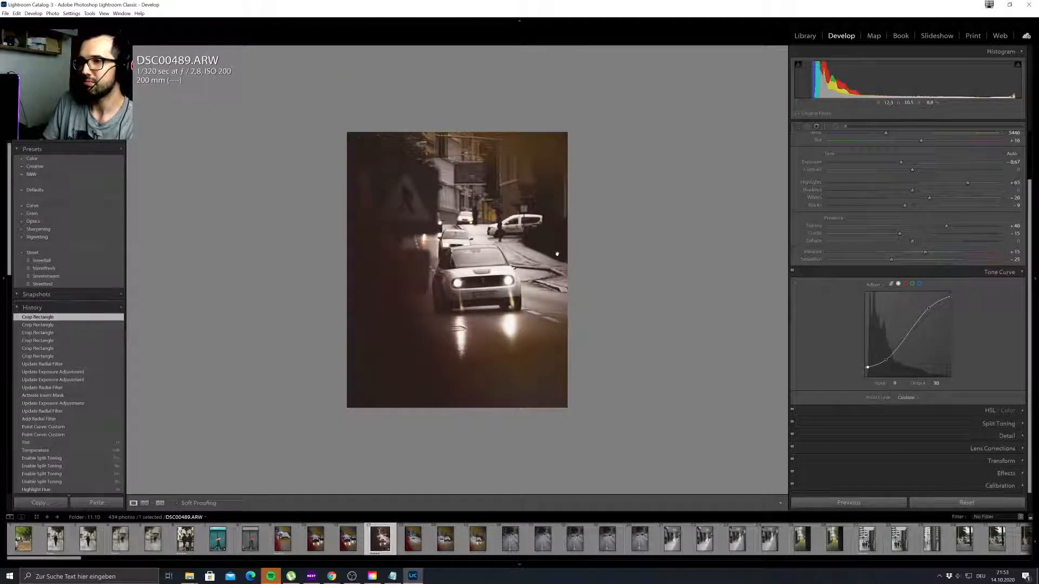
Try a small radial filter over the front car's right-hand headlight with exposure 0.38 and an inverted mask.
click(834, 127)
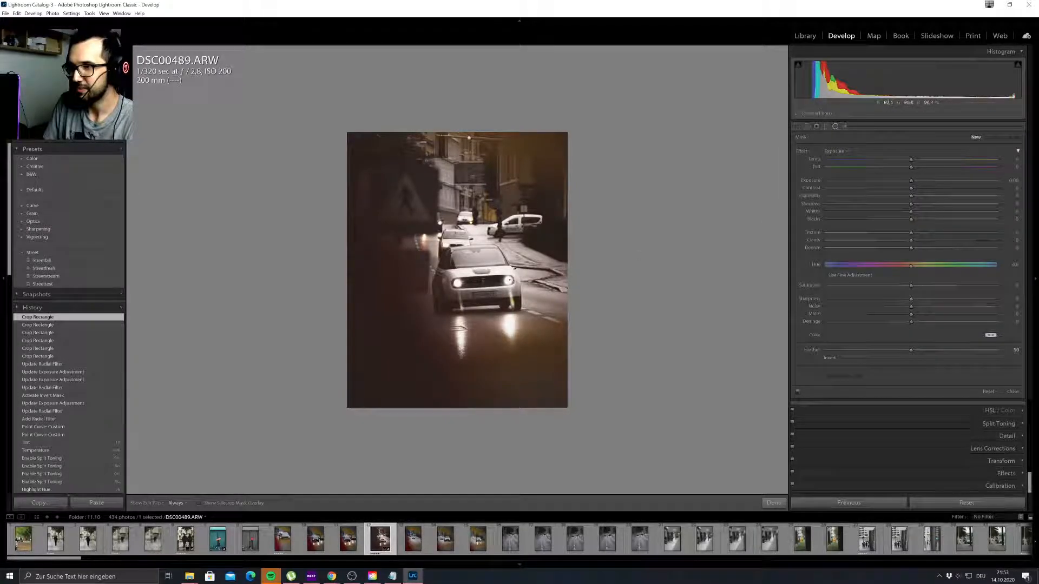
drag(508, 280, 519, 286)
drag(911, 180, 919, 184)
click(819, 357)
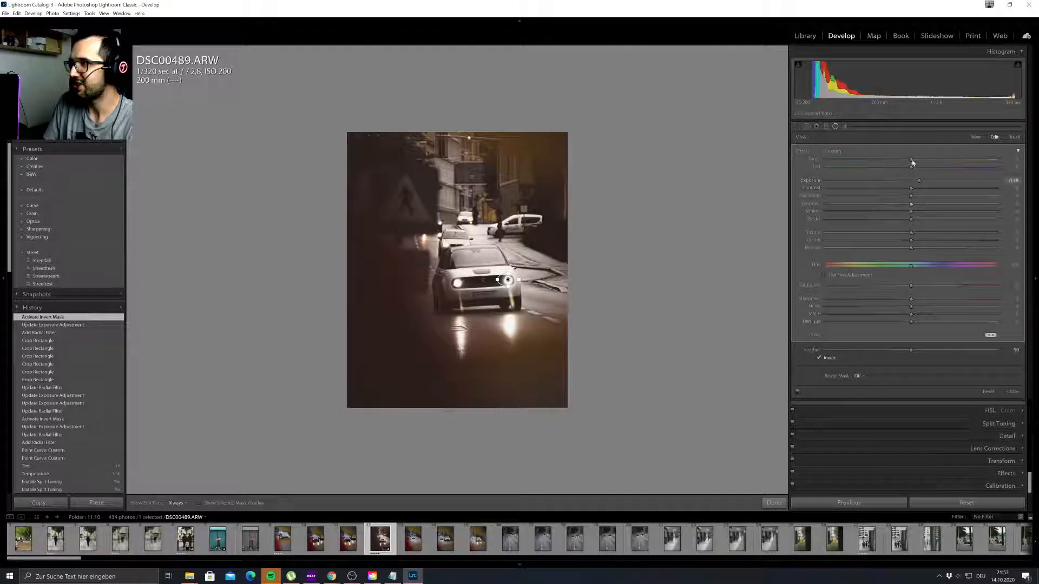
Try a warmer temperature and a hue shift on the headlight filter, reset both, and delete the filter.
drag(977, 162, 957, 161)
double_click(958, 161)
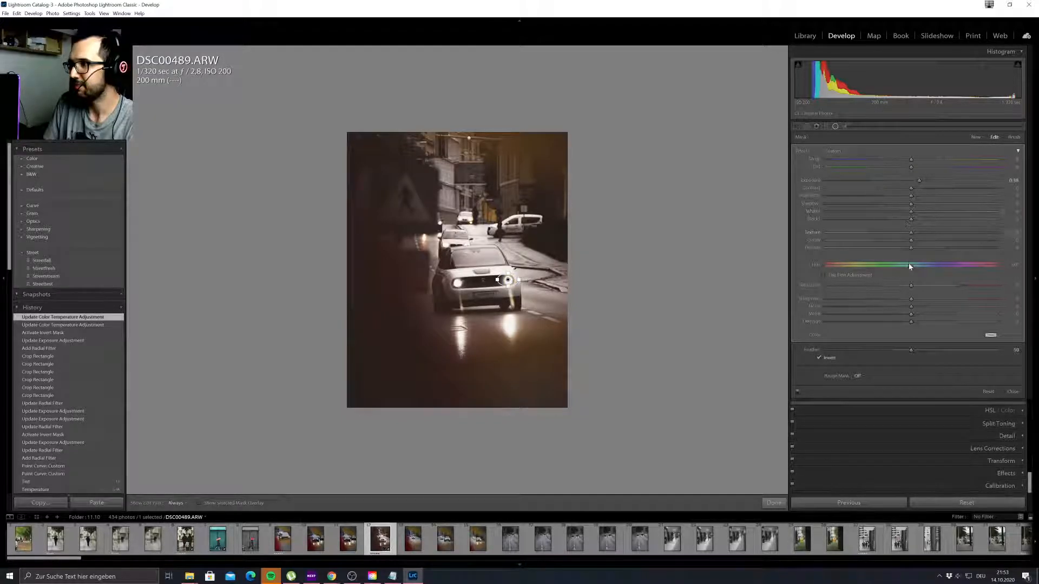
drag(912, 268, 933, 268)
double_click(931, 267)
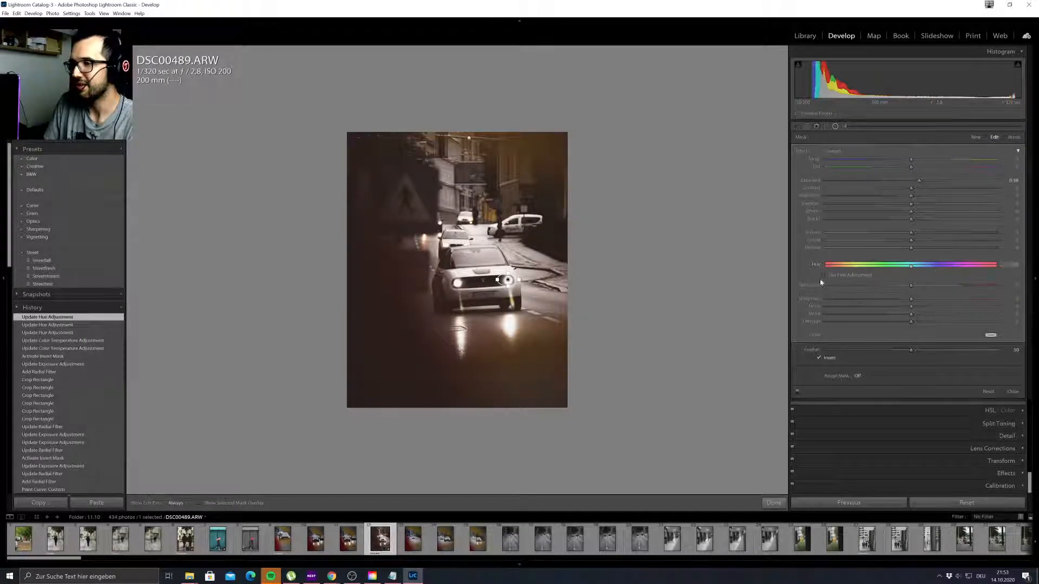
click(507, 280)
key(Delete)
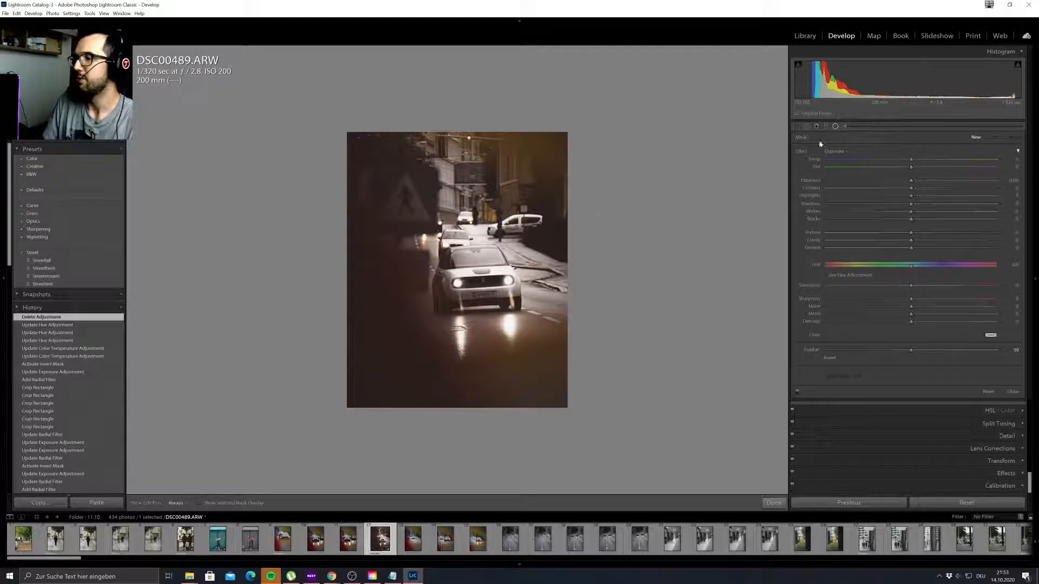
Add a new radial filter around the front car, large enough to enclose it, and centre it slightly lower on the car.
click(468, 139)
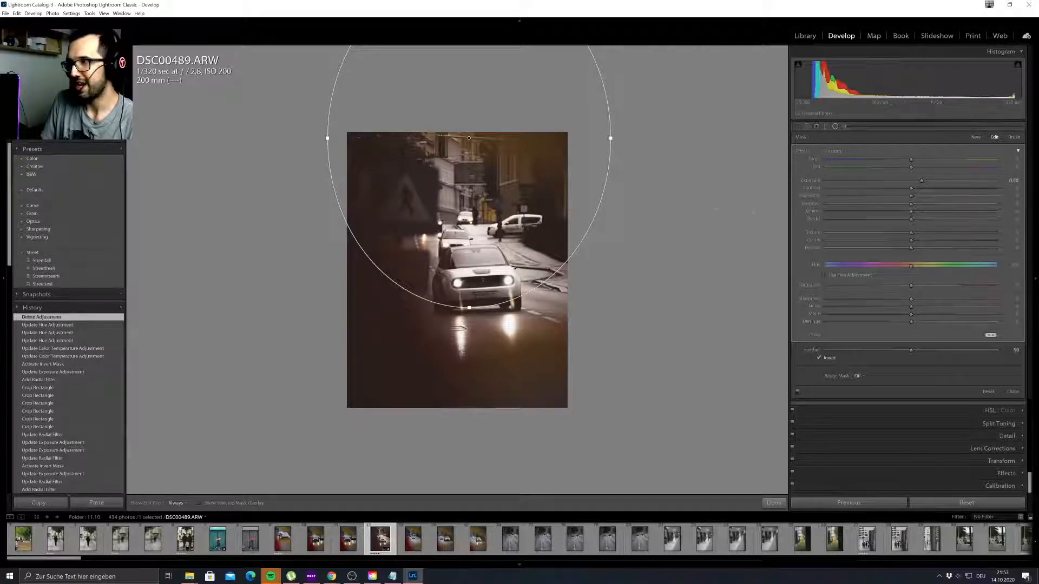
click(977, 138)
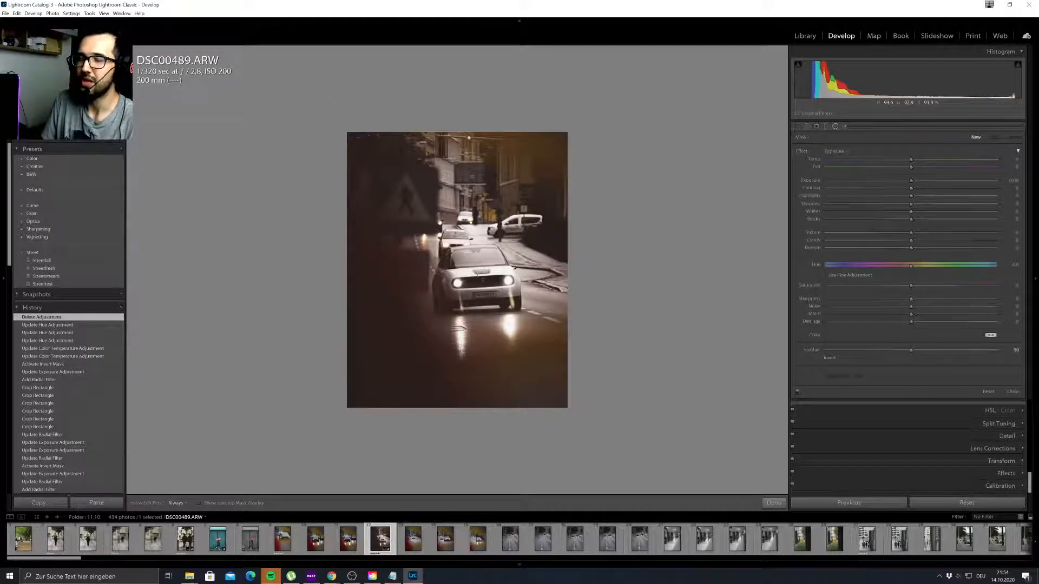
drag(479, 276, 547, 332)
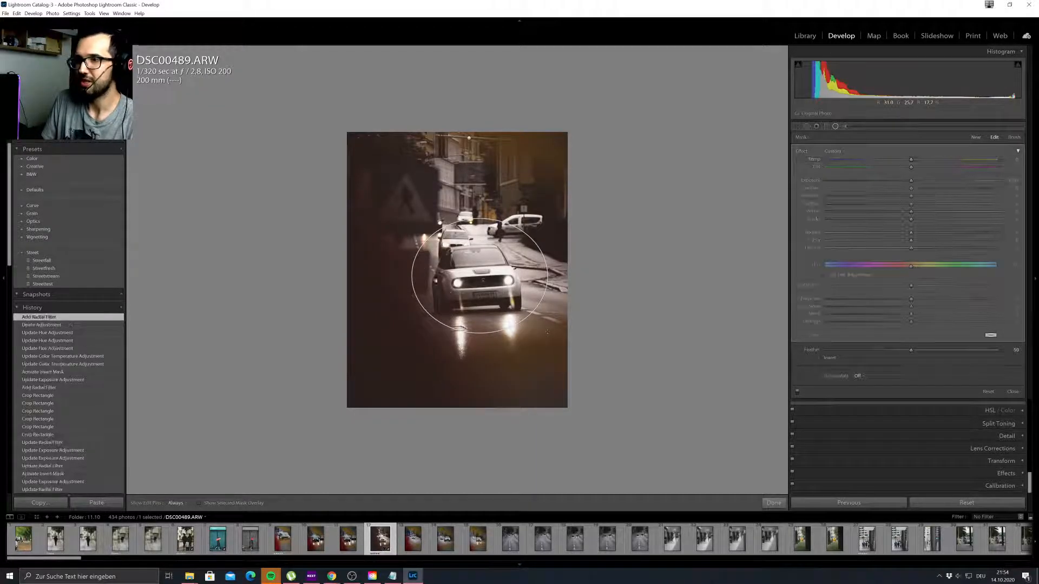
drag(478, 275, 479, 278)
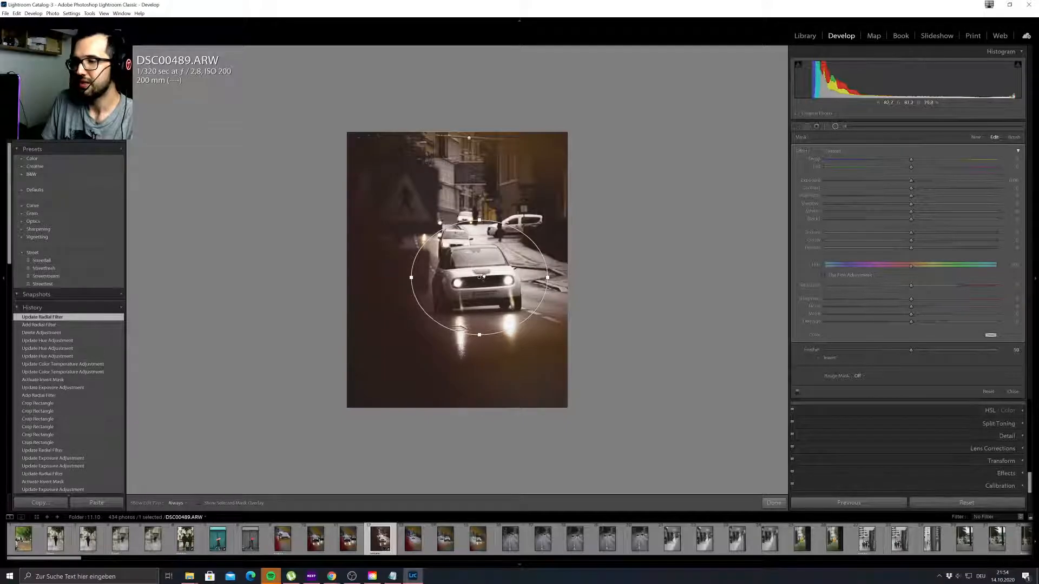
Reduce the radial filter's mask brush size to 7.0 and raise the filter's clarity to 34.
click(1013, 138)
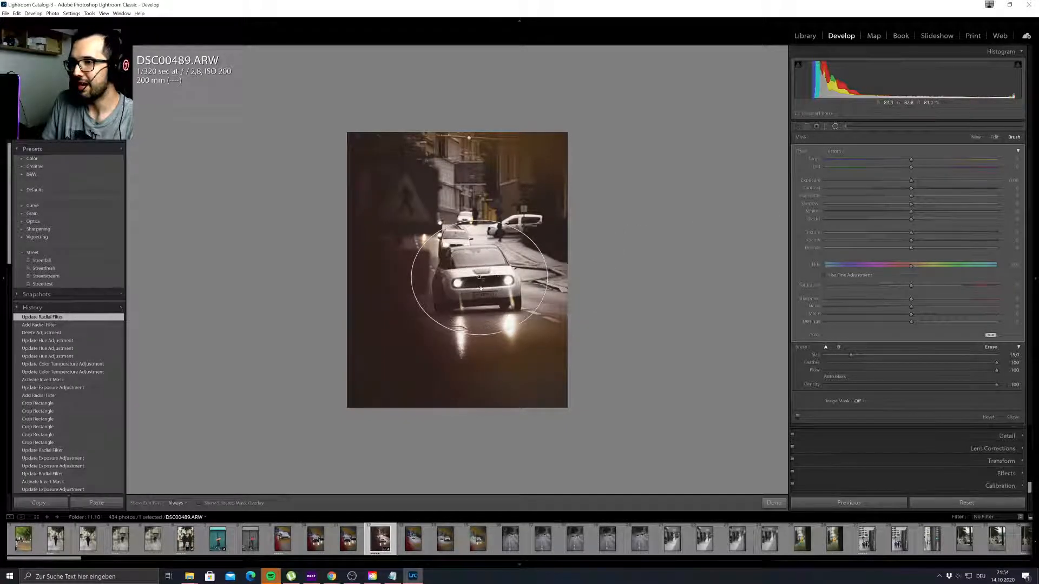
key(ctrl+plus)
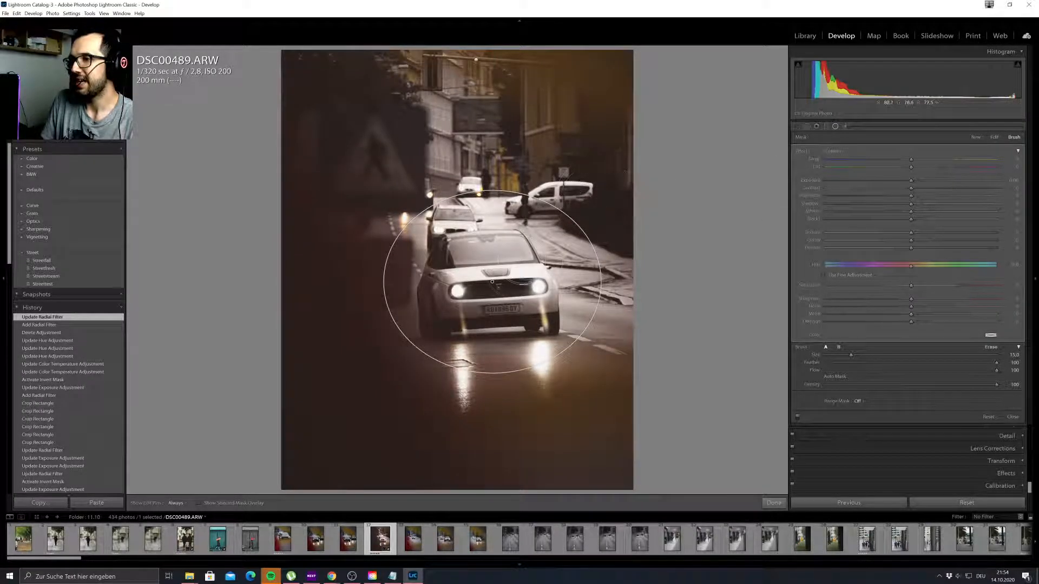
scroll(469, 284, down, 3)
scroll(469, 284, down, 1)
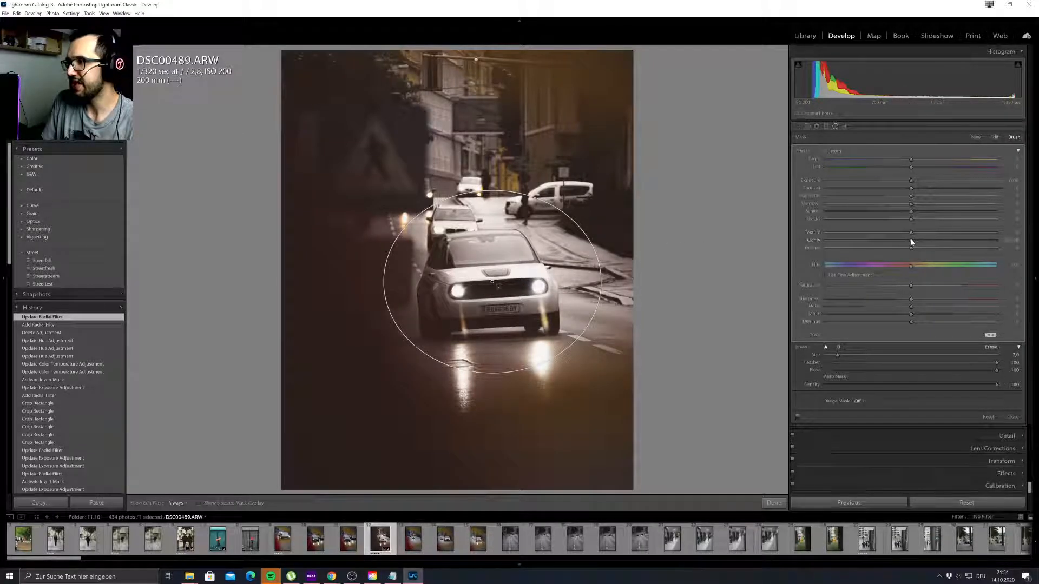
drag(910, 241, 940, 241)
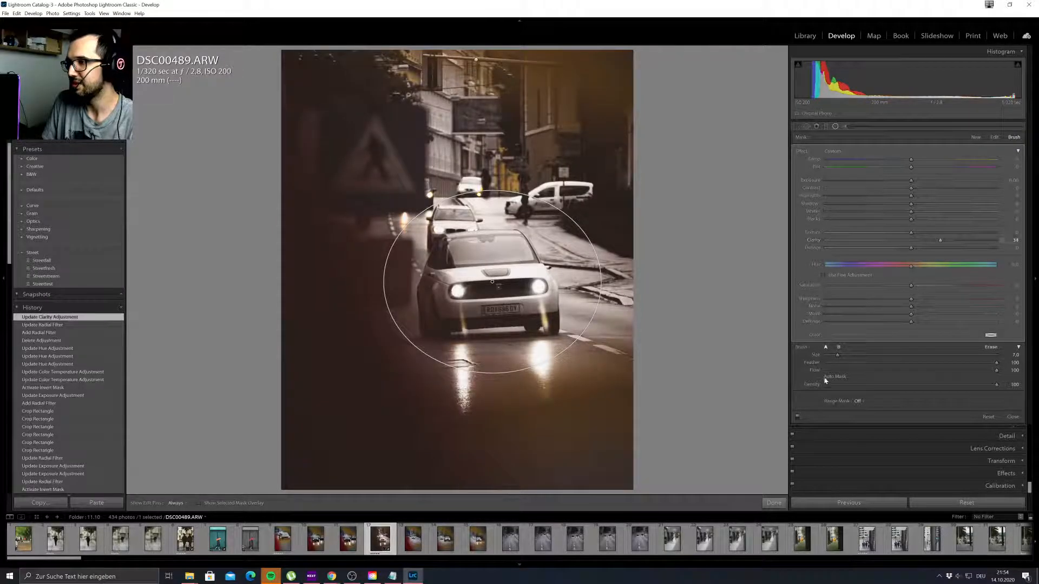
Invert the front car filter's mask so it affects the inside of the ellipse, and set clarity to 38.
click(995, 138)
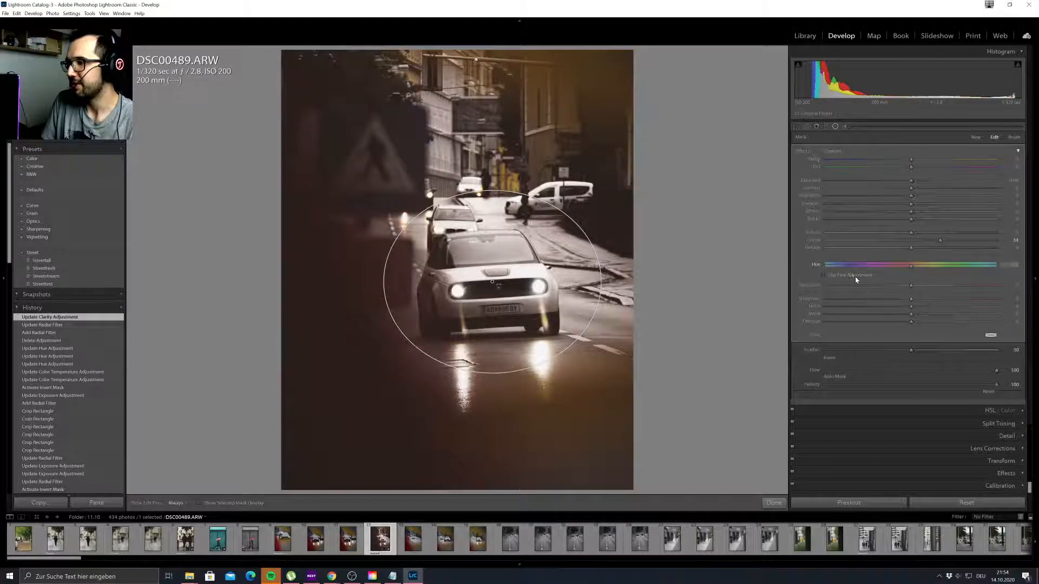
click(820, 359)
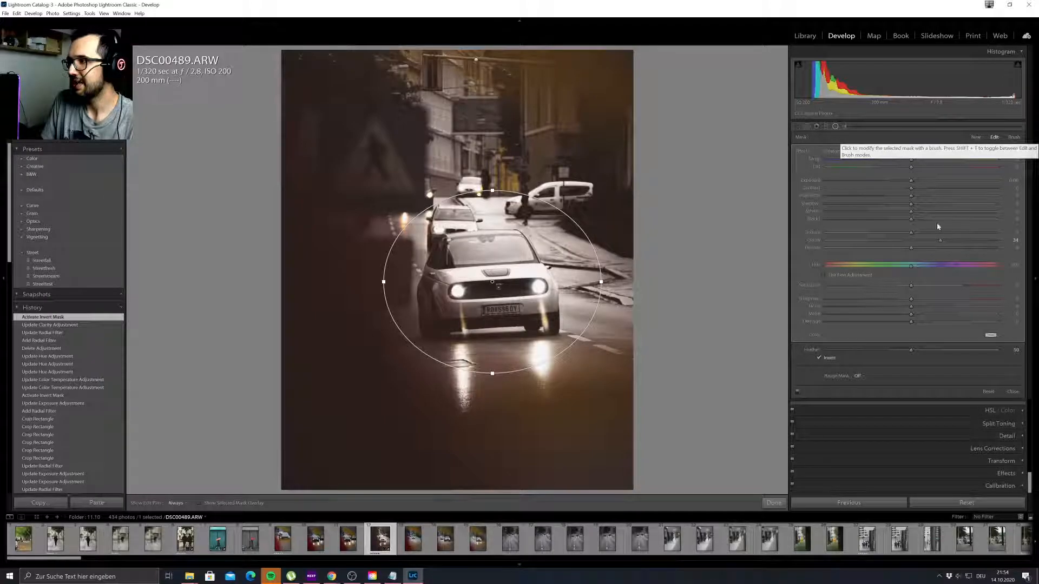
double_click(940, 240)
click(939, 240)
drag(939, 240, 943, 241)
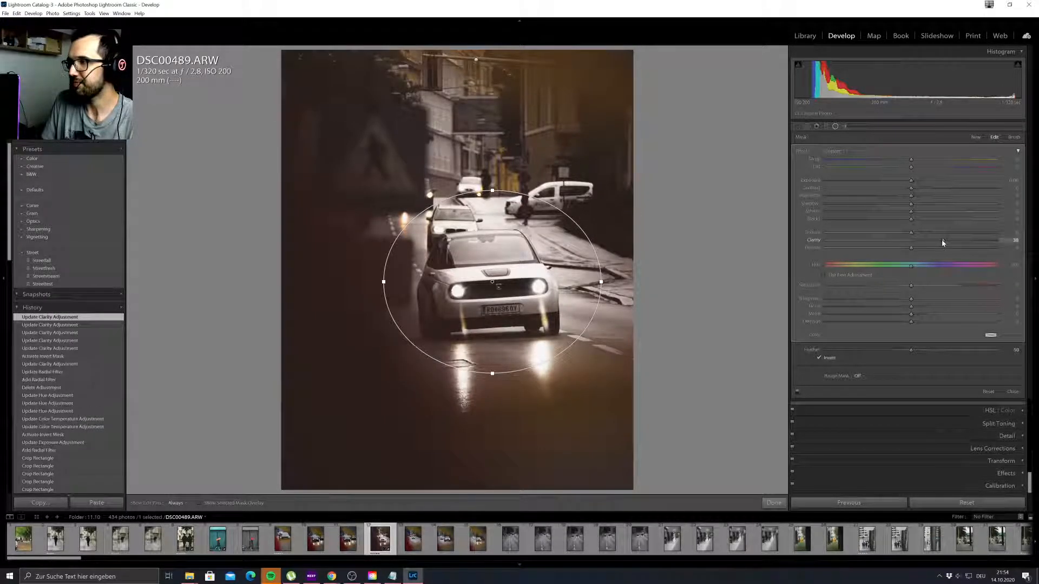
Try adding three brush strokes to the filter's mask on the road beside the front car, and try Auto Mask.
click(1012, 136)
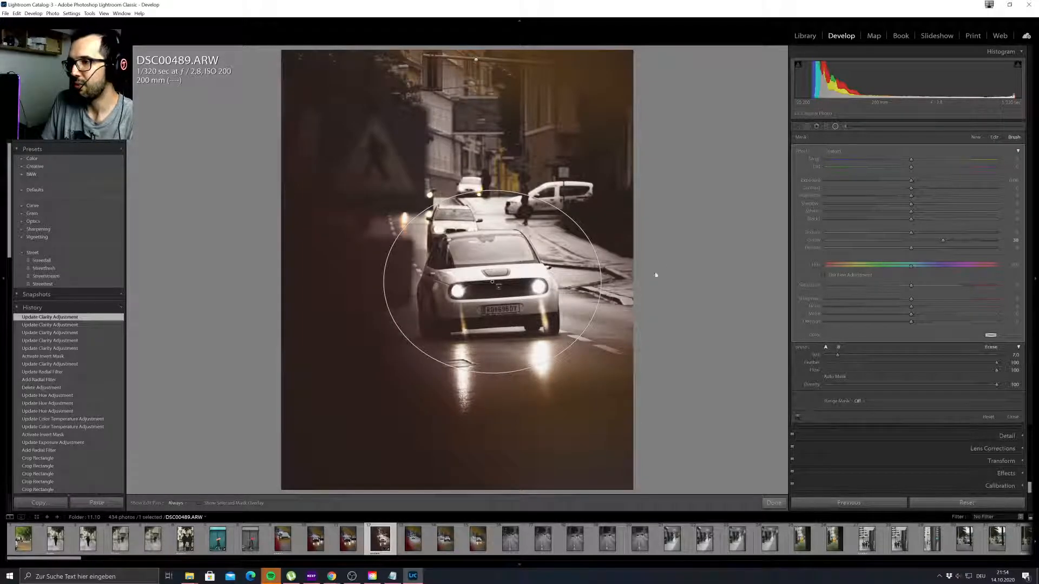
scroll(577, 324, up, 5)
drag(591, 326, 590, 328)
scroll(581, 294, down, 2)
click(582, 294)
click(585, 297)
click(819, 377)
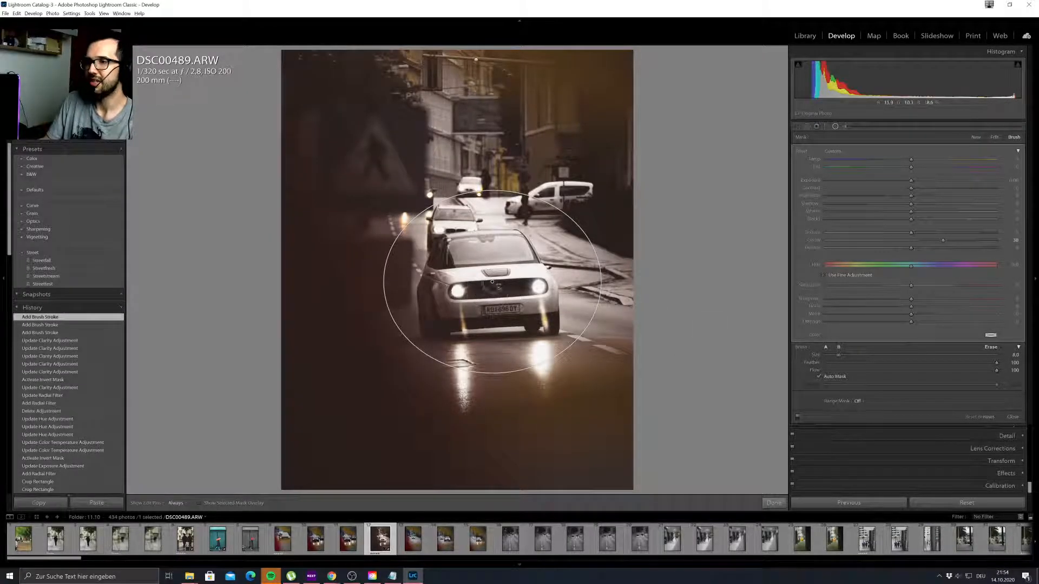
mouse_move(492, 281)
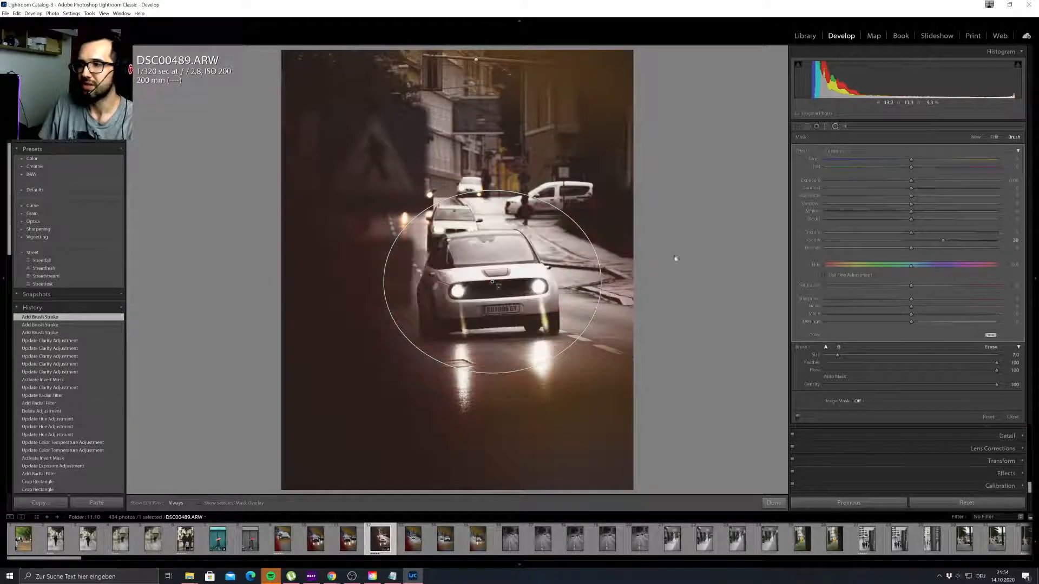
Undo the three brush strokes on the front car filter's mask.
key(ctrl+z)
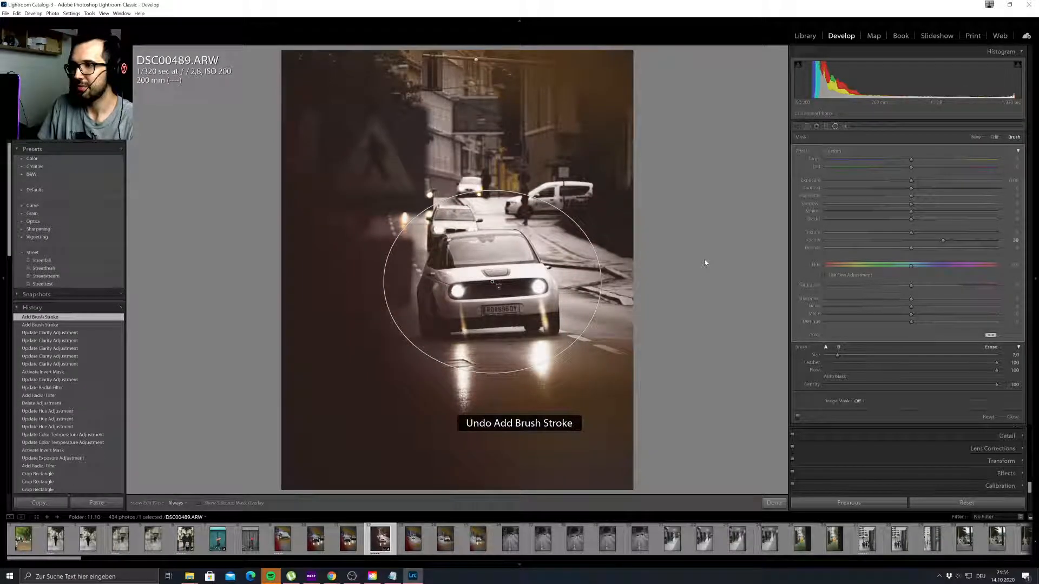
key(ctrl+z)
key(ctrl+z)
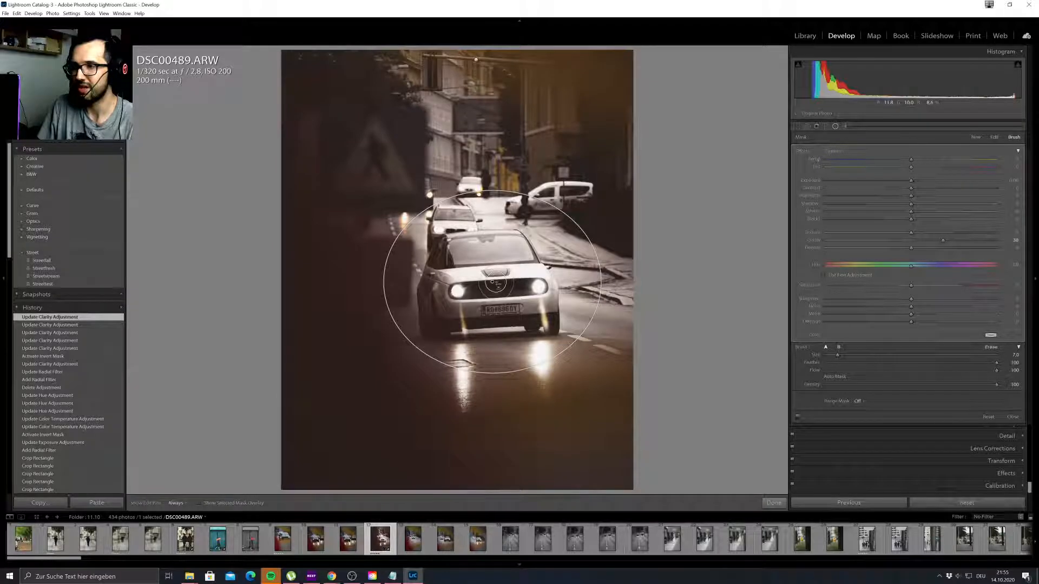
Show the front car filter's mask overlay and cycle its colour through green, white and black, ending on red.
key(o)
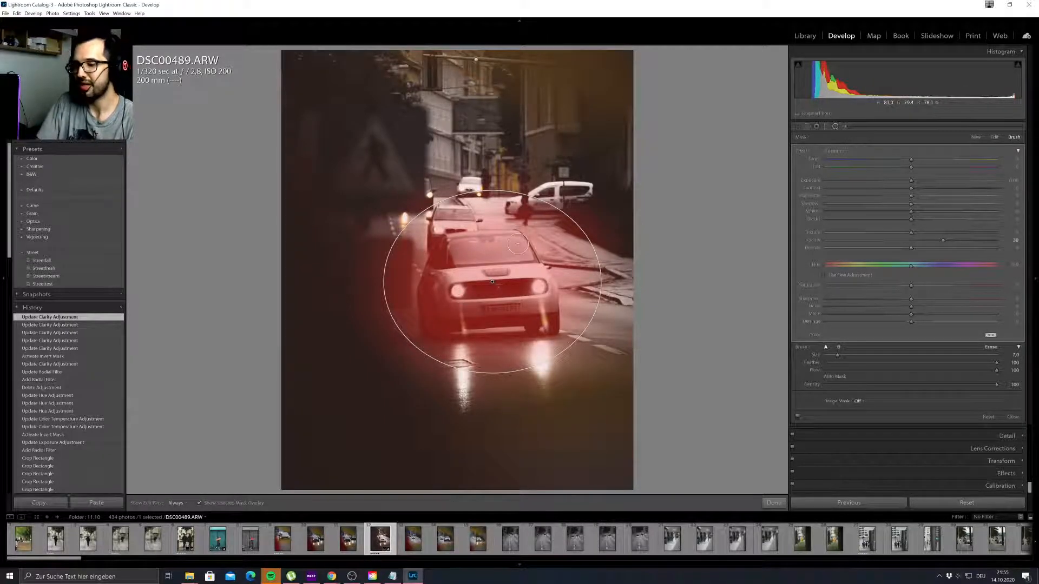
key(shift+o)
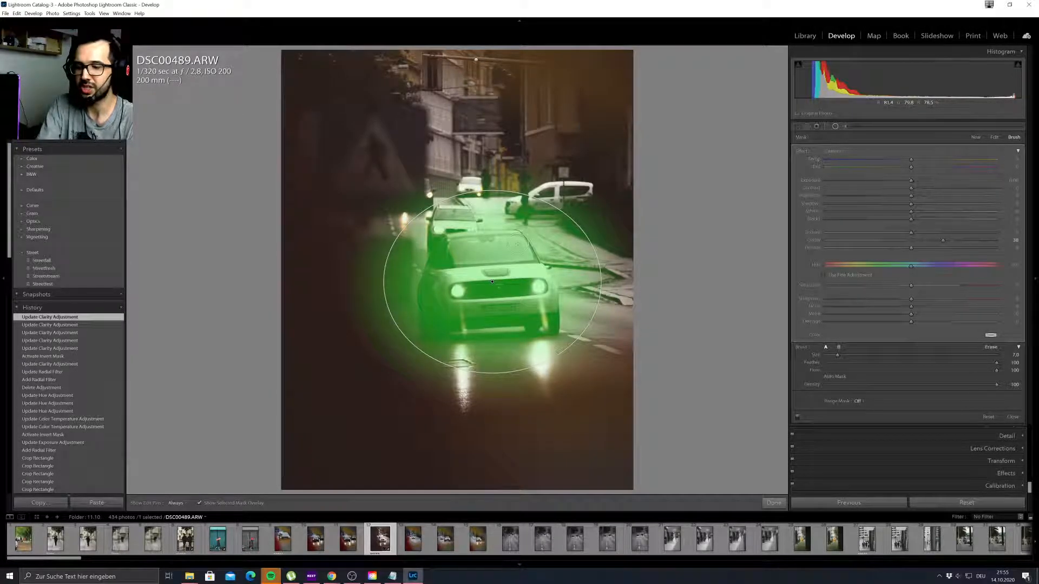
key(o)
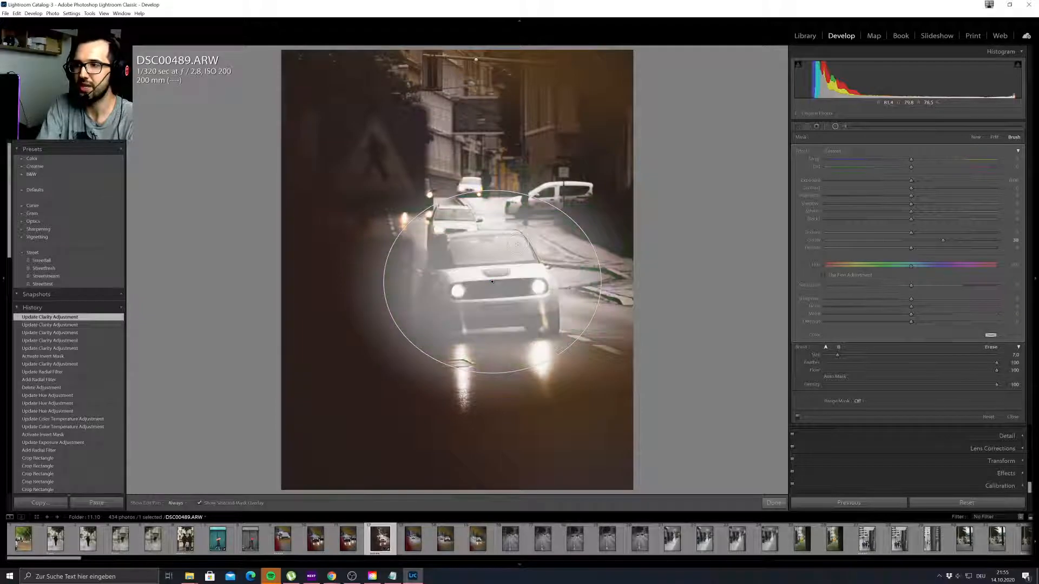
key(shift+o)
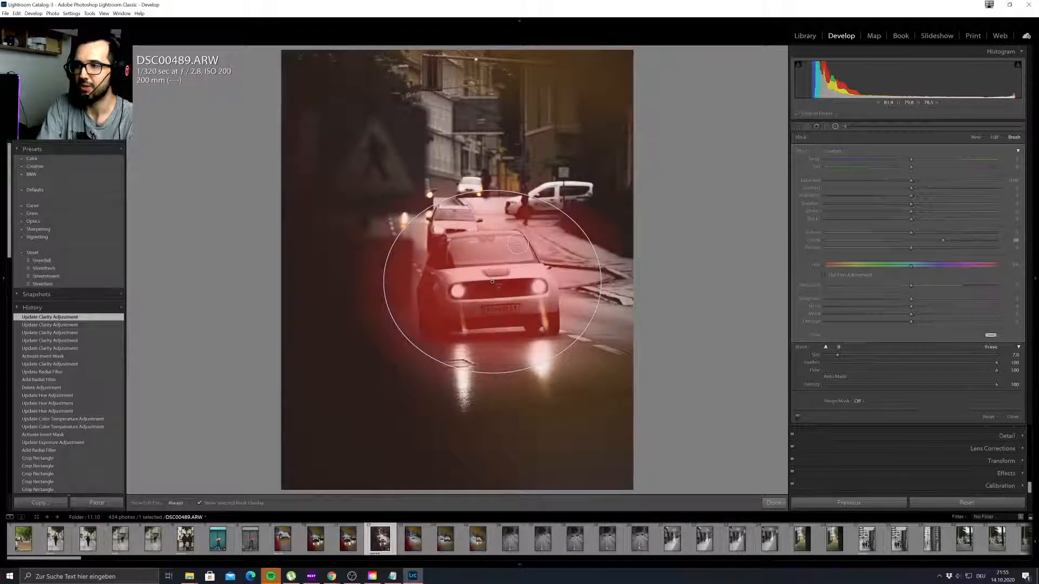
key(shift+o)
key(shift+o)
key(shift+o)
key(shift+o)
key(shift+o)
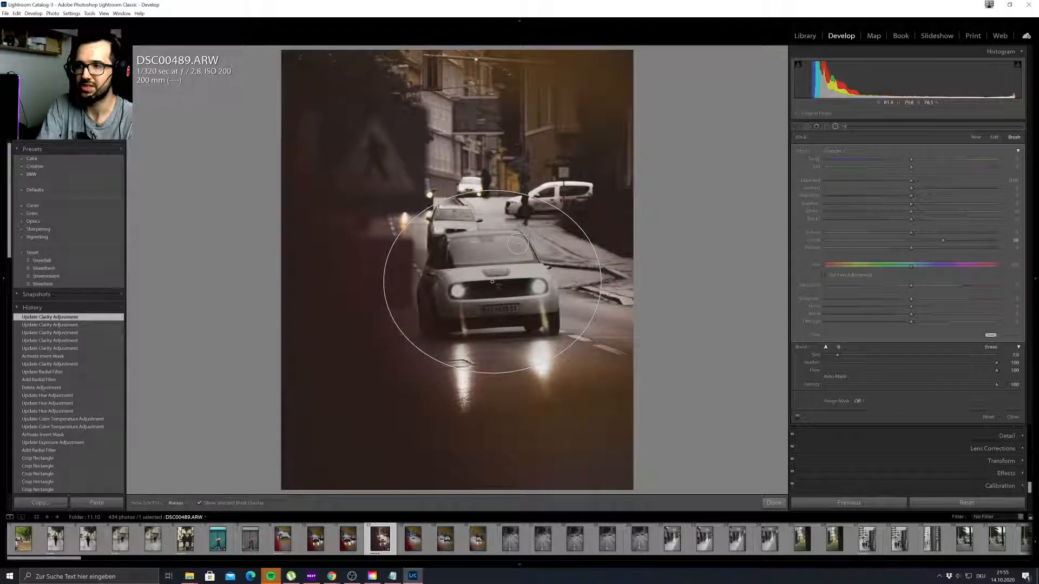
key(o)
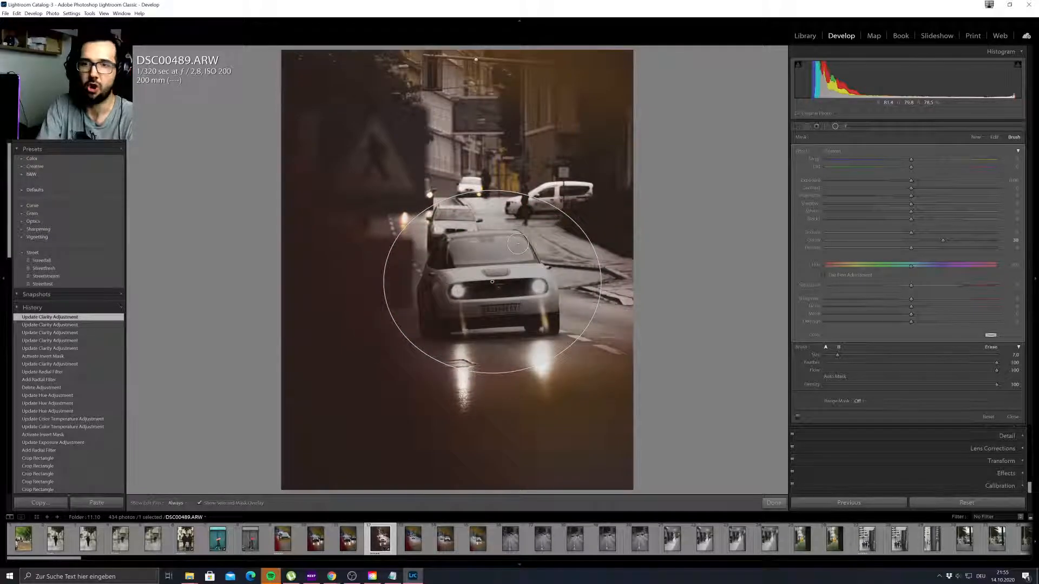
key(o)
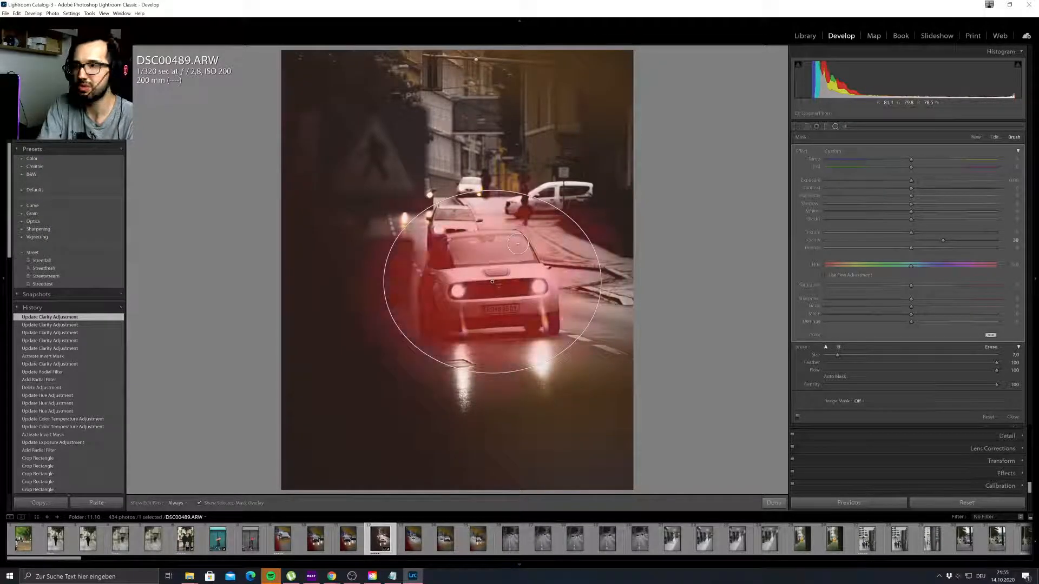
key(shift+o)
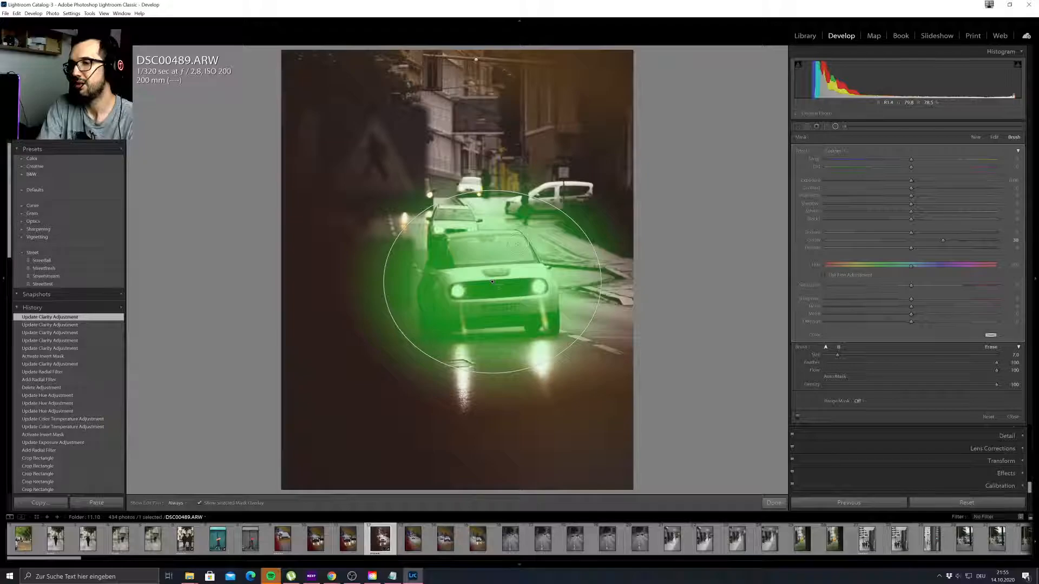
key(shift+o)
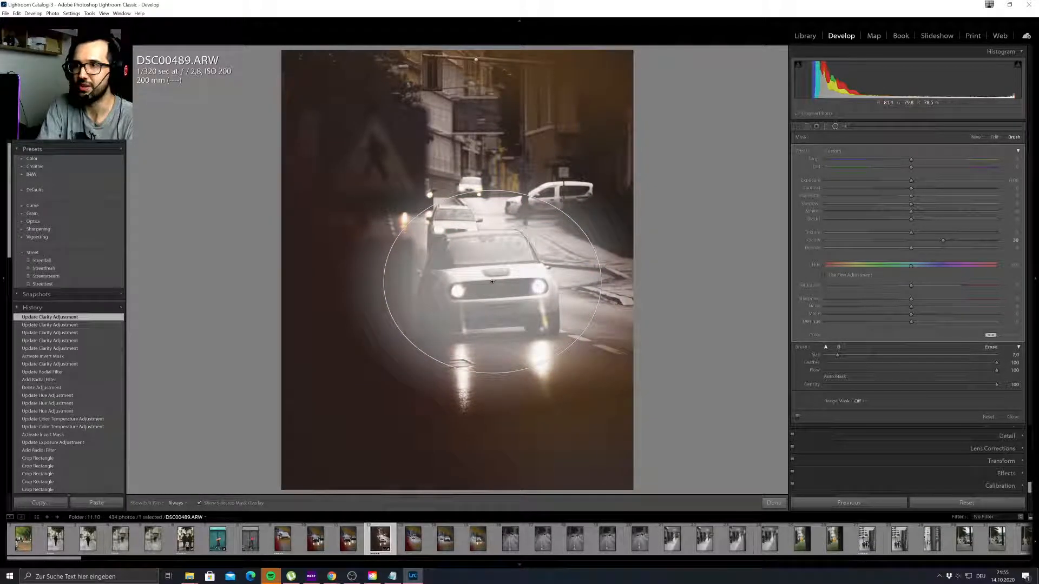
key(shift+o)
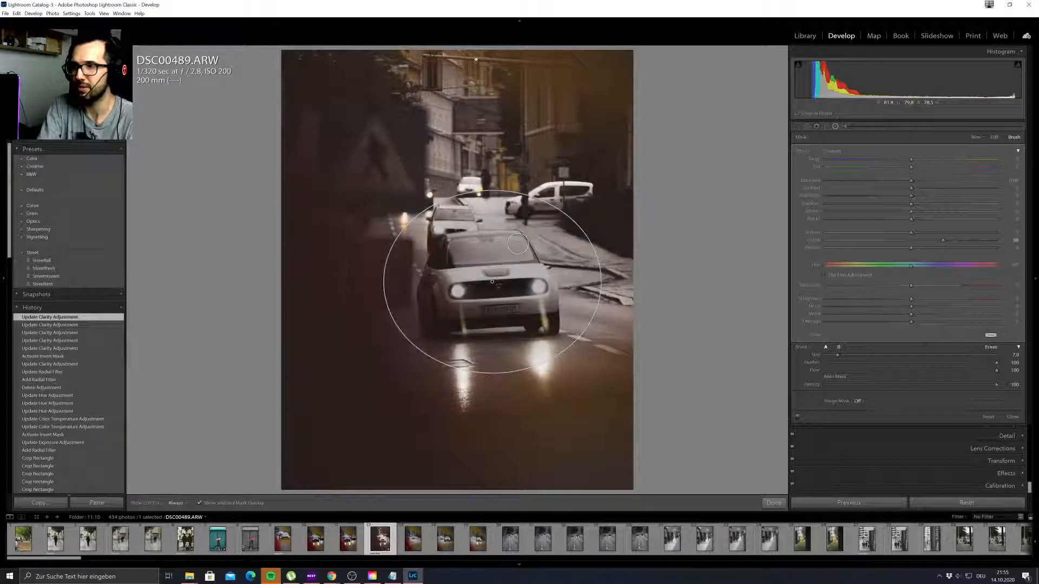
key(shift+o)
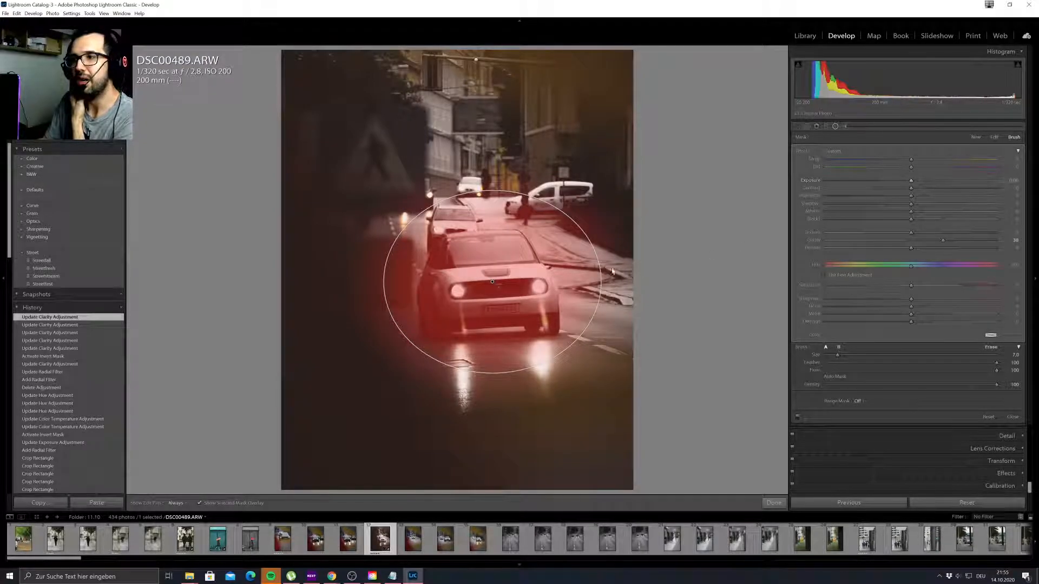
Set the front car filter's exposure to 1.50, contrast to 44, highlights to 14, shadows to 25 and texture to 30, and close the filter.
drag(911, 181, 919, 181)
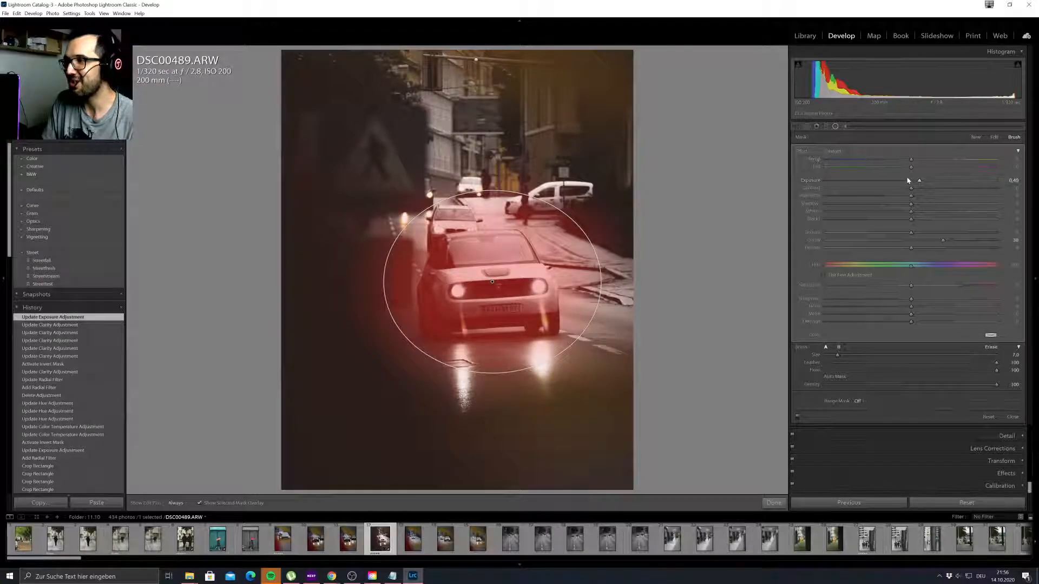
drag(920, 184, 943, 183)
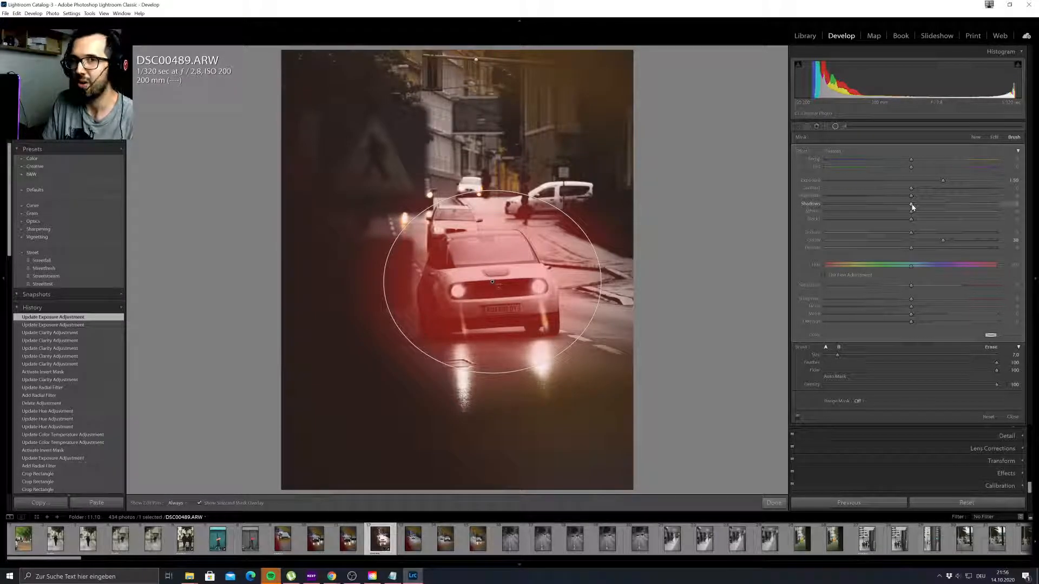
drag(913, 207, 936, 236)
mouse_move(911, 188)
mouse_down()
mouse_move(947, 191)
mouse_move(923, 196)
mouse_up()
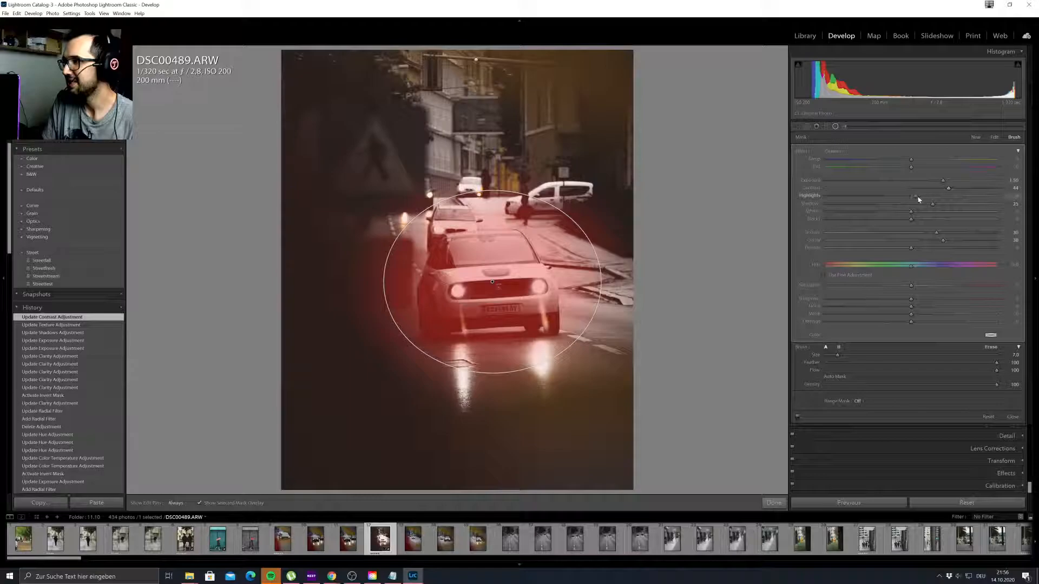
click(835, 126)
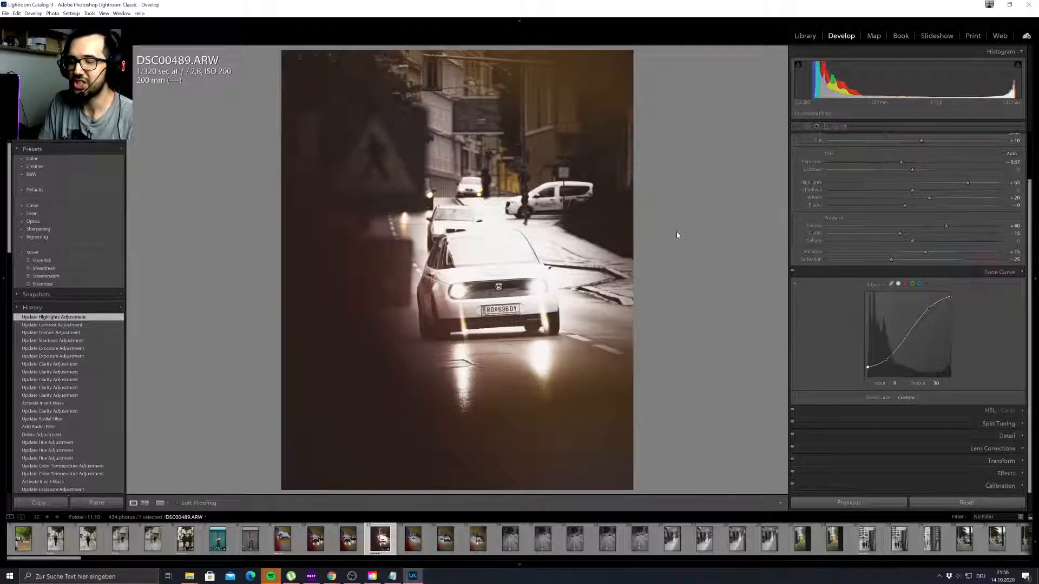
Reopen the front car's radial filter, reset its exposure to the default, and hide the mask overlay.
key(shift+m)
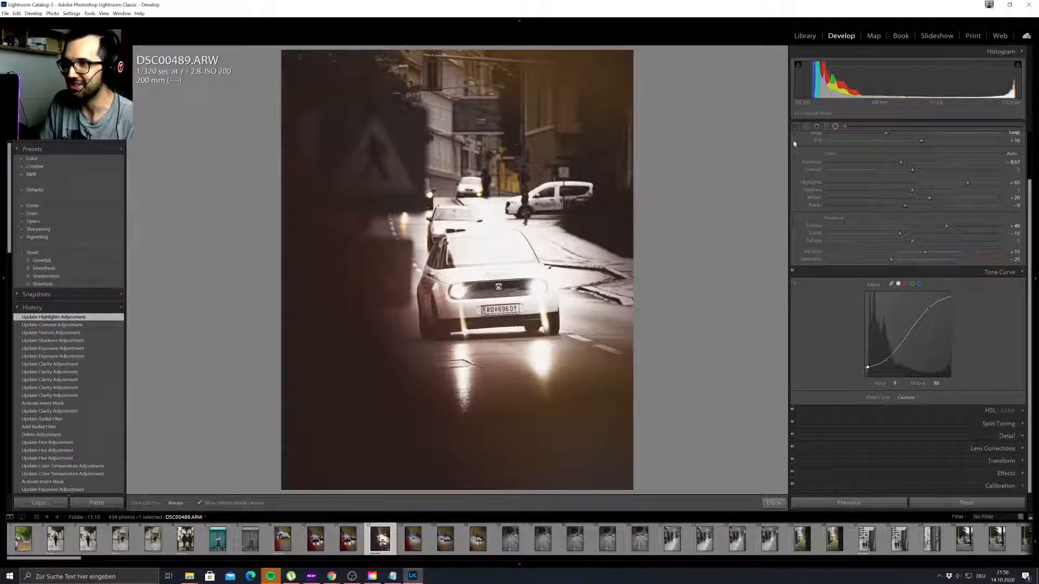
click(492, 282)
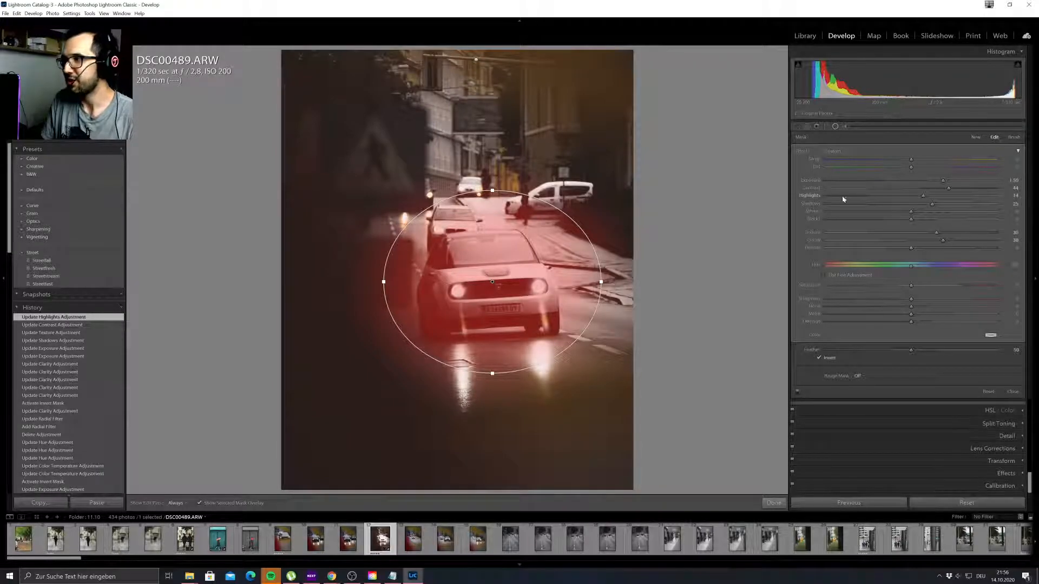
double_click(810, 180)
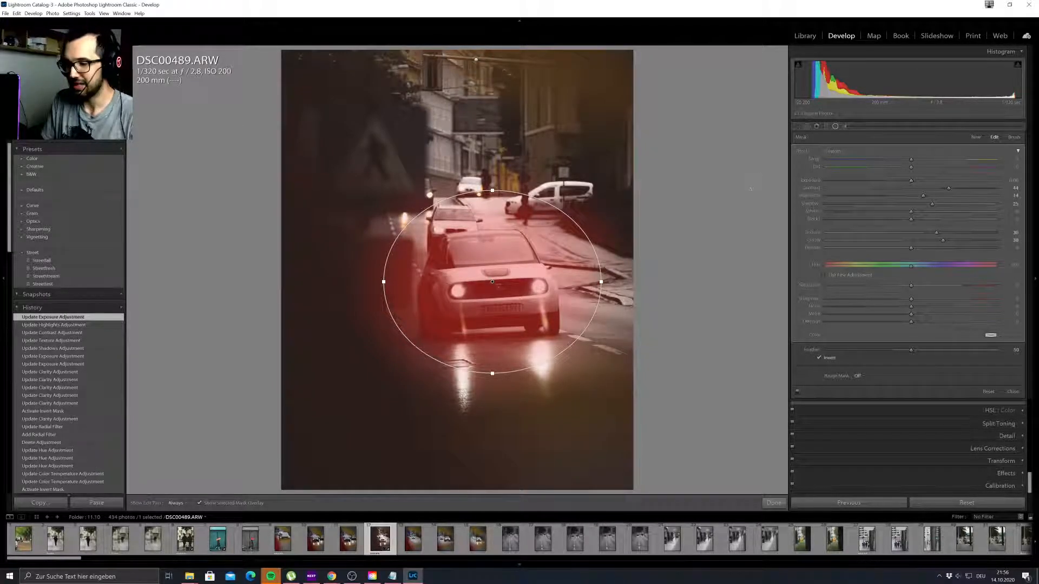
key(o)
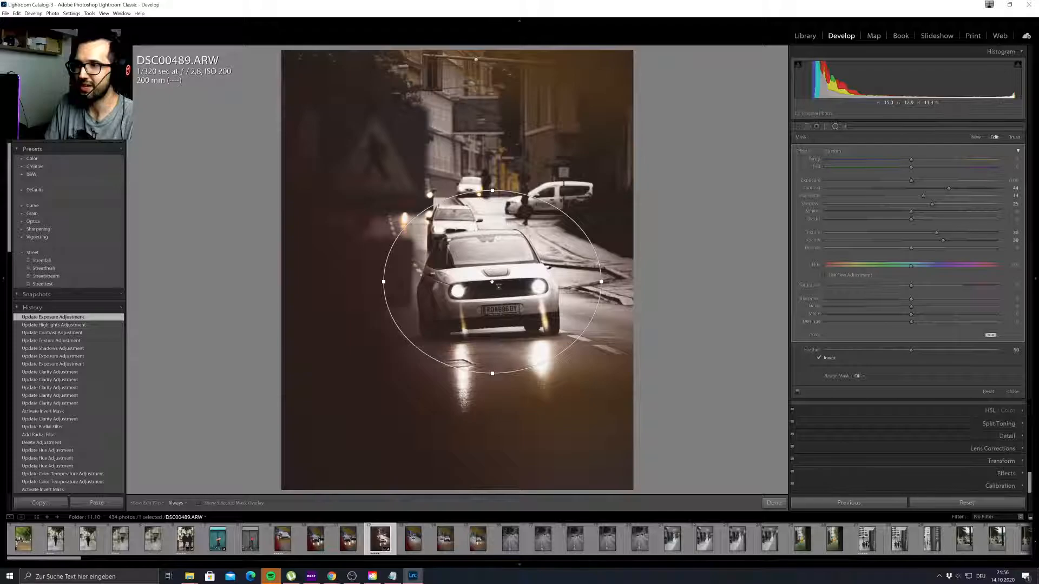
Erase the road and background beside the front car from its radial filter's mask, using the brush with Auto Mask on.
mouse_move(492, 281)
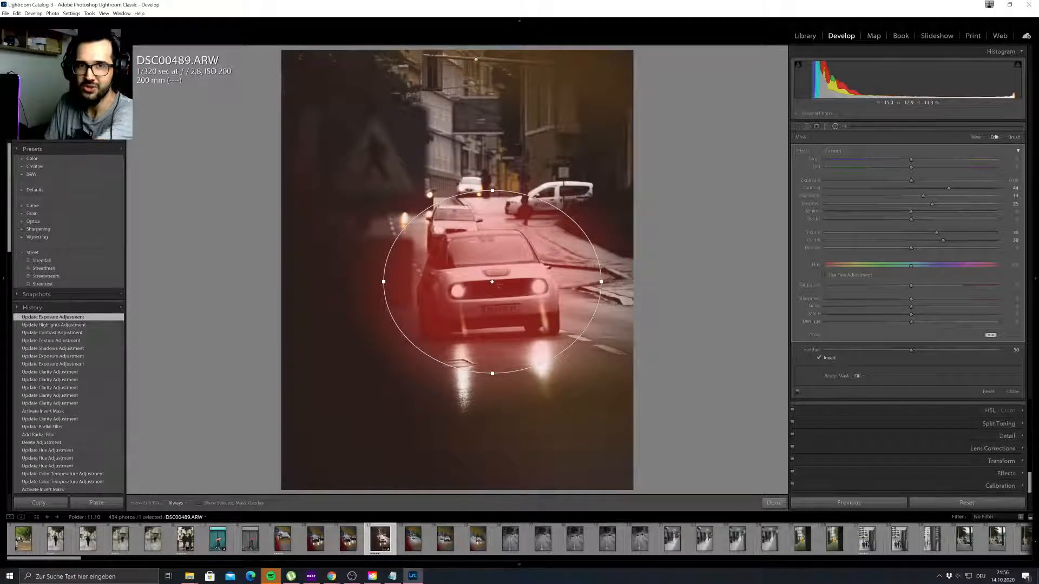
click(1014, 138)
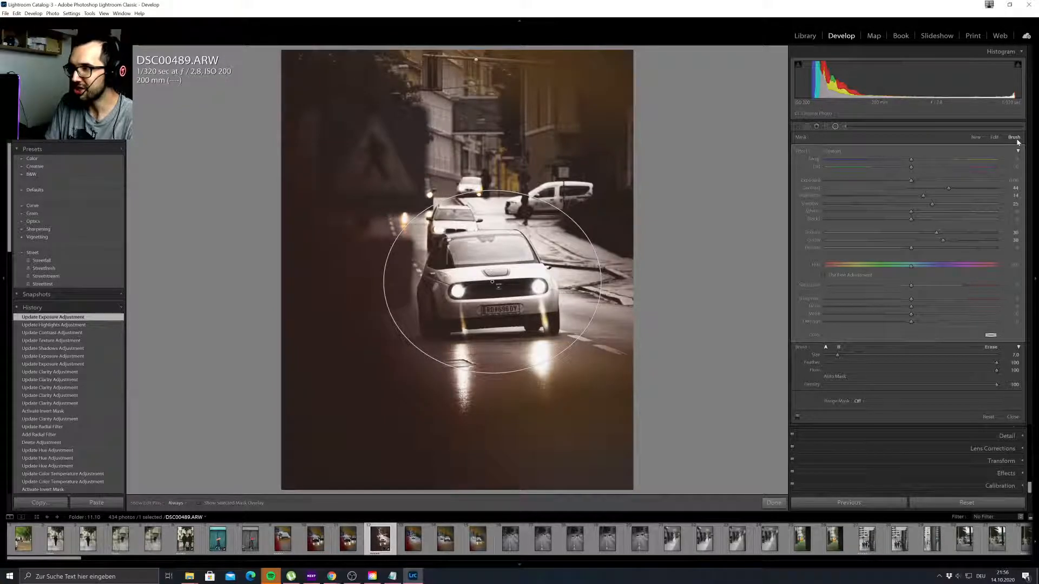
key(alt)
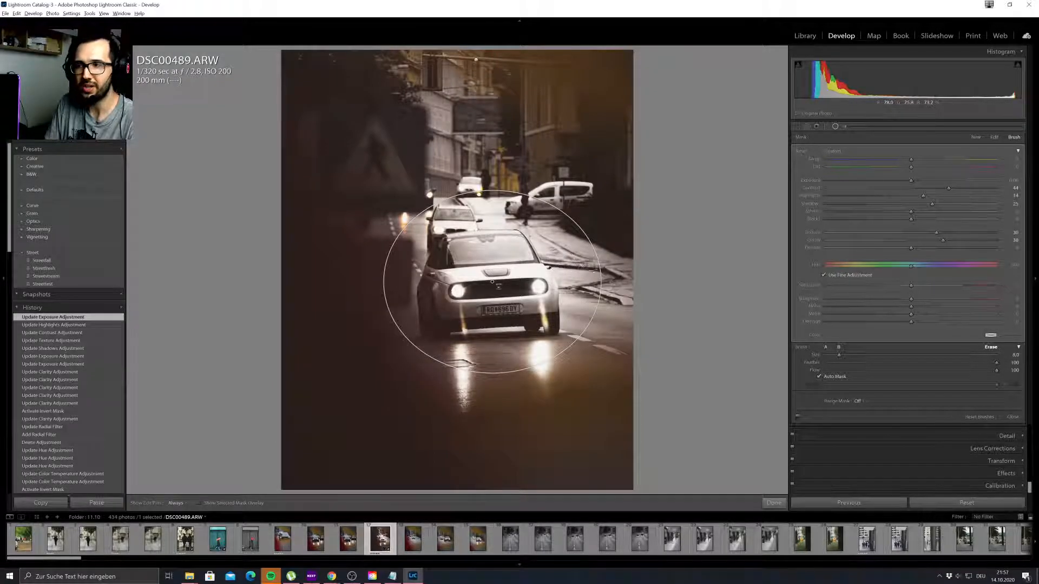
click(820, 377)
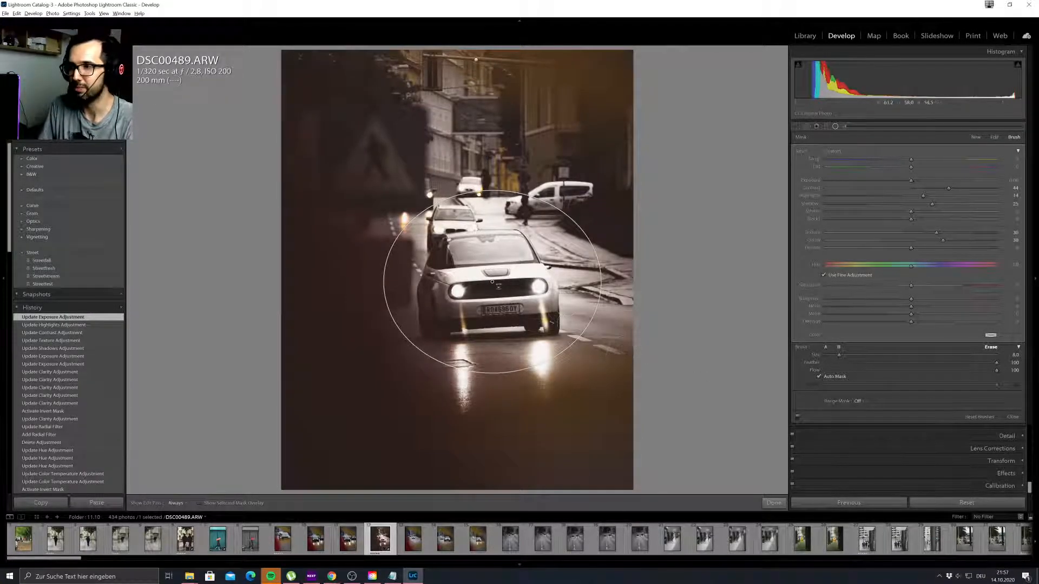
key(h)
mouse_move(573, 309)
mouse_down()
mouse_move(580, 336)
mouse_move(573, 292)
mouse_move(569, 325)
mouse_move(564, 316)
mouse_move(569, 267)
mouse_move(616, 307)
mouse_move(602, 297)
mouse_up()
key(h)
mouse_move(559, 260)
mouse_down()
mouse_move(524, 214)
mouse_move(435, 224)
mouse_move(418, 254)
mouse_move(421, 243)
mouse_move(410, 339)
mouse_move(542, 341)
mouse_move(441, 366)
mouse_move(515, 387)
mouse_move(447, 388)
mouse_move(458, 375)
mouse_move(461, 406)
mouse_move(466, 356)
mouse_move(558, 358)
mouse_move(558, 344)
mouse_move(568, 324)
mouse_up()
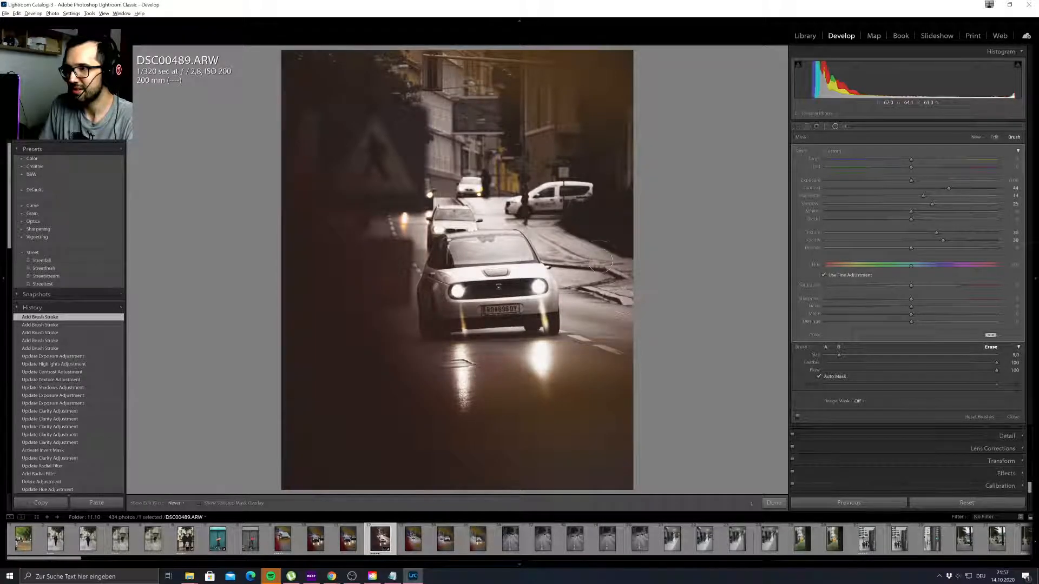
drag(623, 316, 608, 308)
key(h)
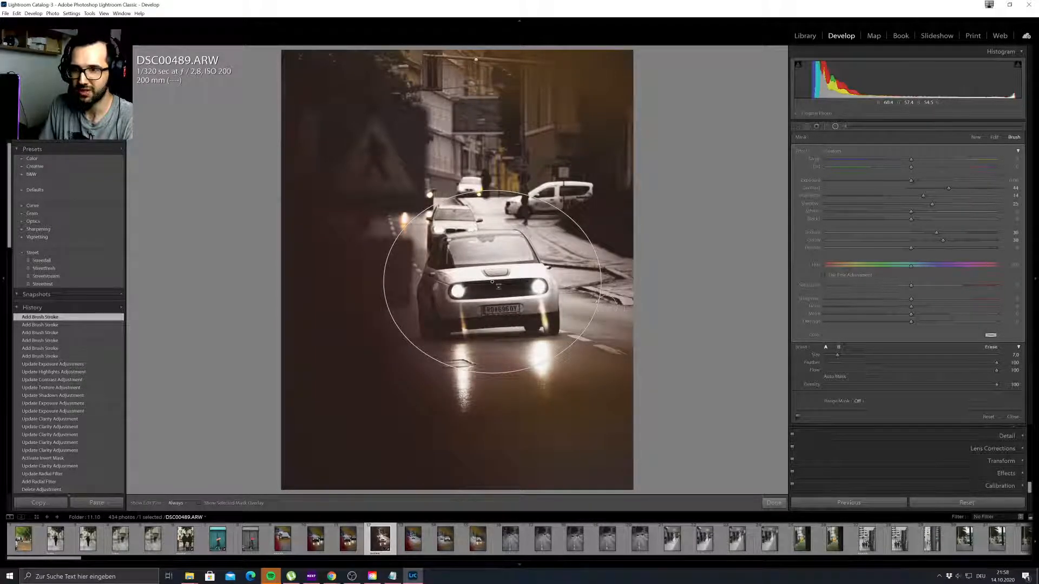
Compare earlier history states of the front car's radial filter with the latest brush stroke, and delete the filter.
click(48, 475)
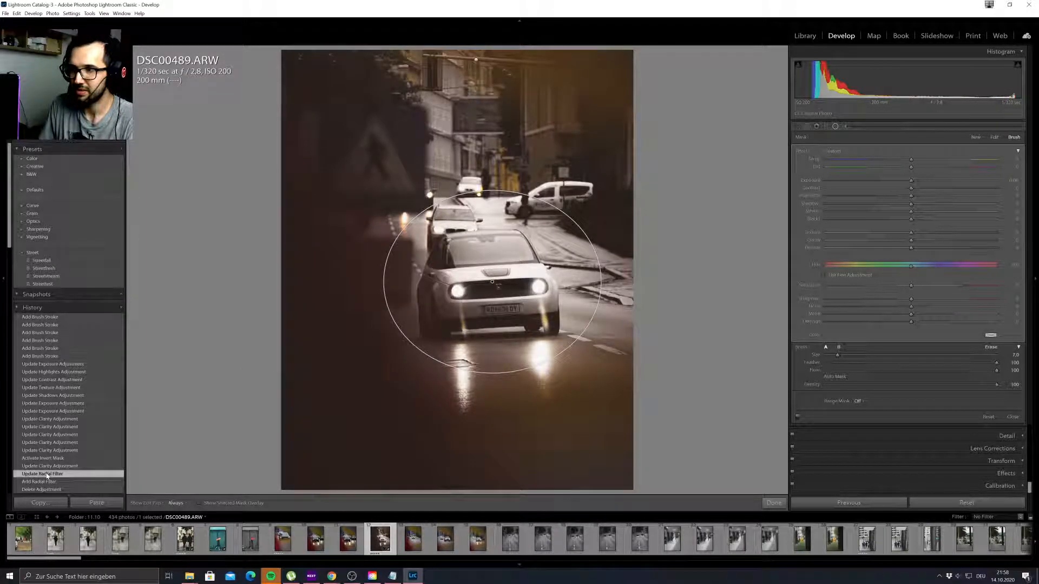
click(48, 365)
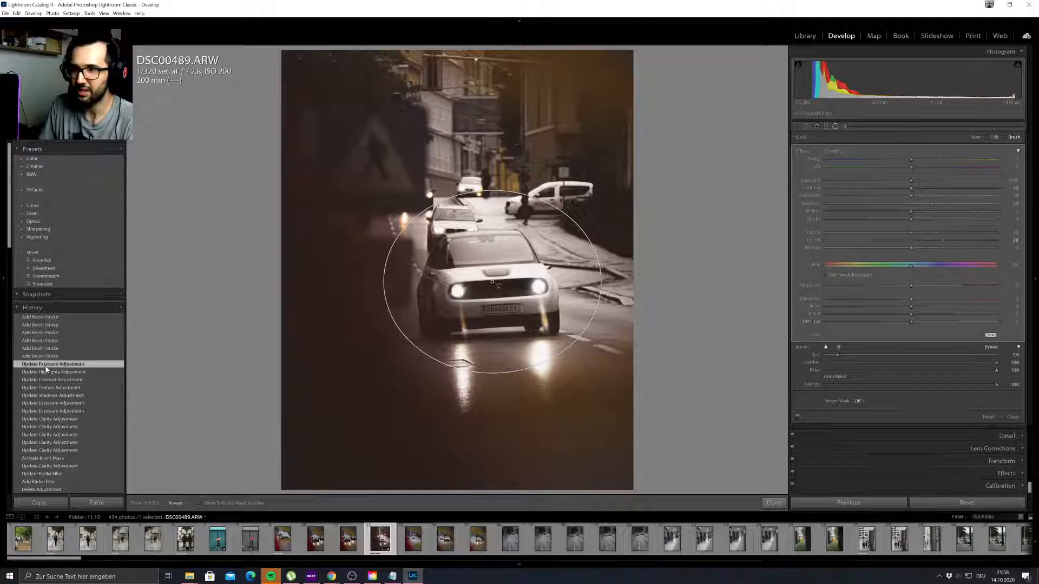
click(41, 318)
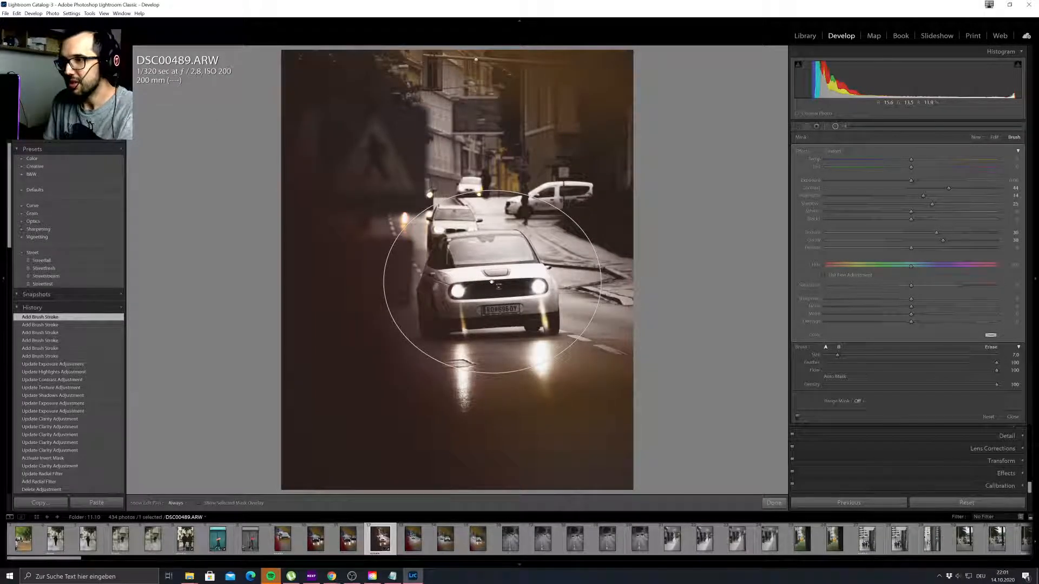
key(Delete)
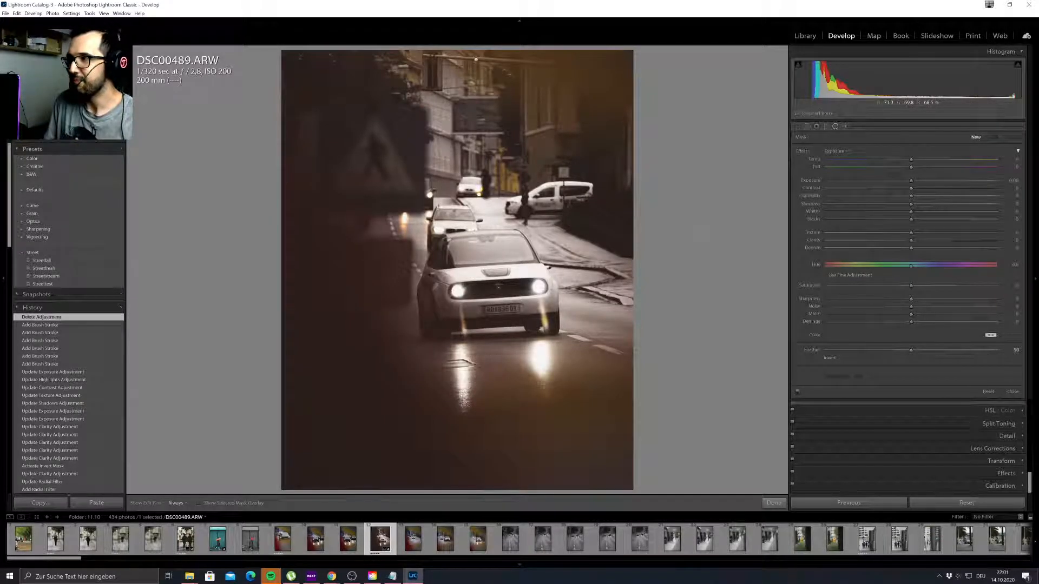
Draw a new radial filter around the front car and move it down to centre on the grille.
click(847, 129)
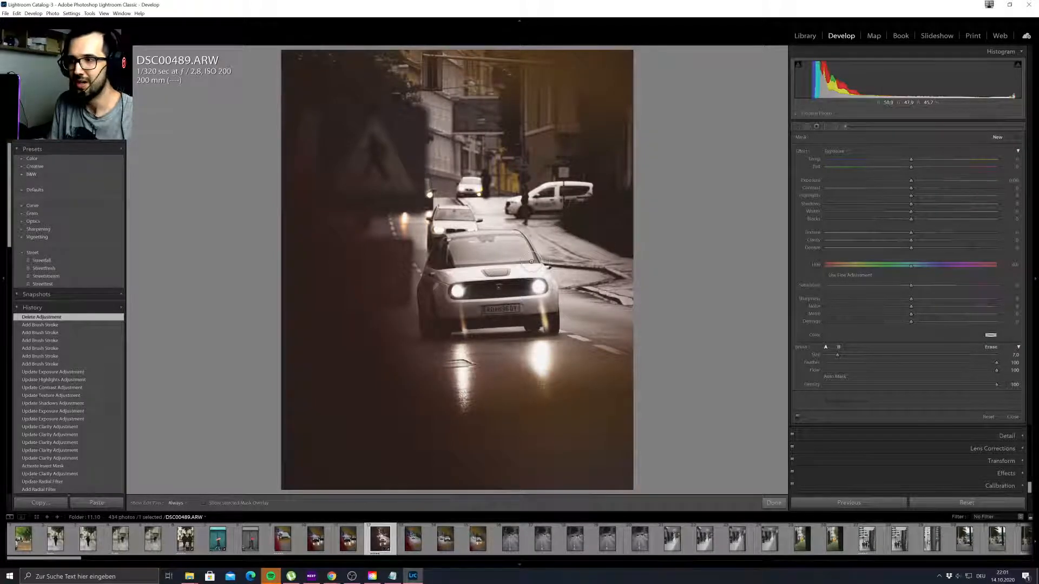
click(835, 126)
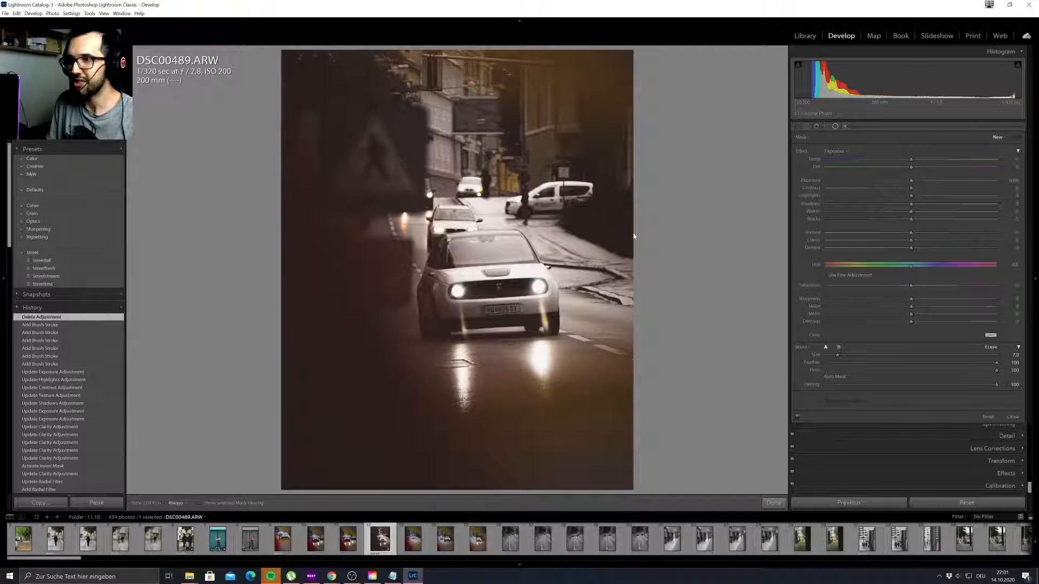
drag(483, 269, 552, 332)
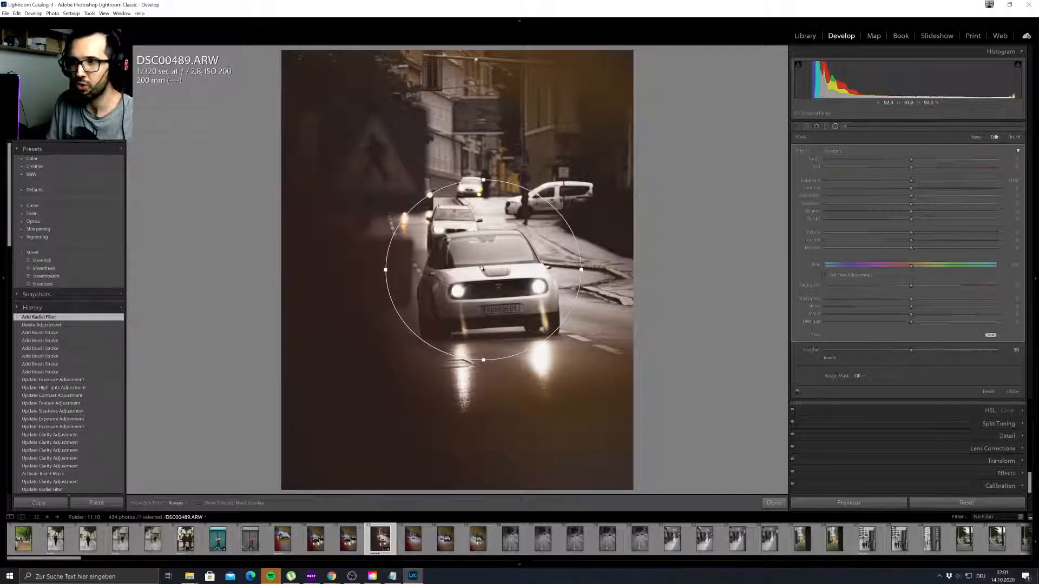
drag(503, 270, 509, 288)
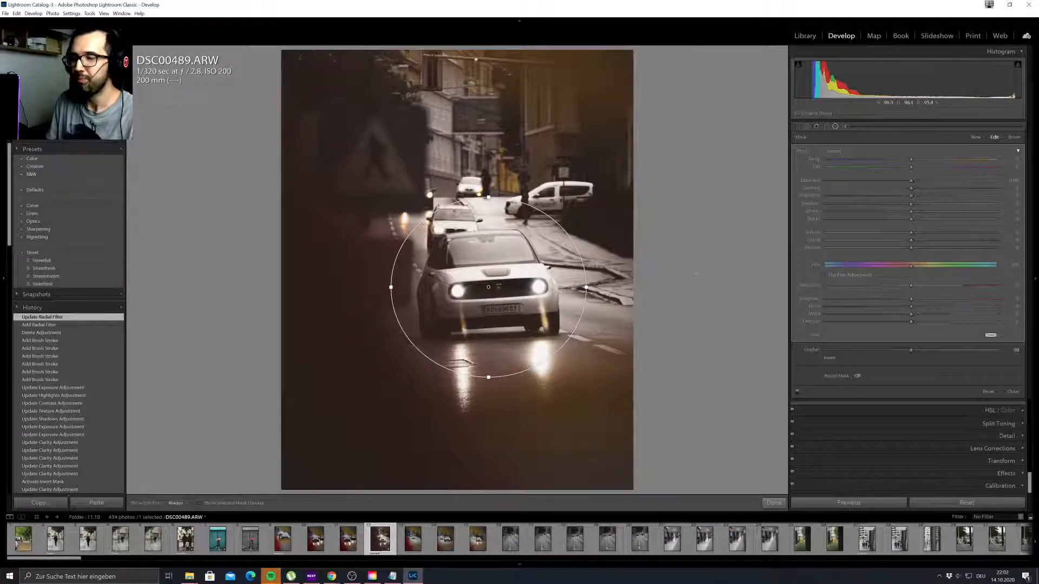
Erase spots beside the front car from the new radial filter's mask with Auto Mask on, and delete the filter.
click(1013, 137)
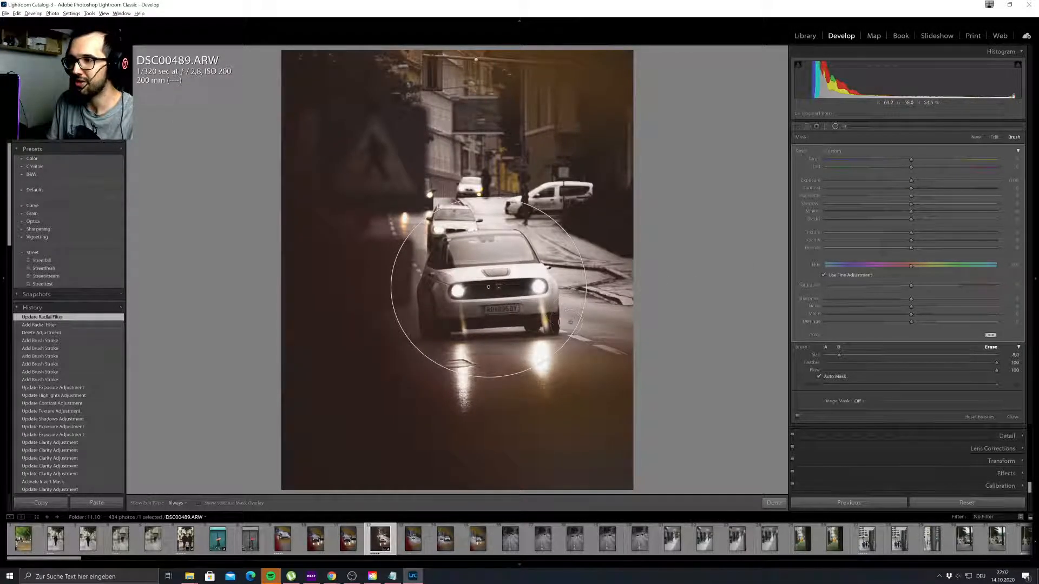
click(560, 310)
key(h)
alt+click(423, 246)
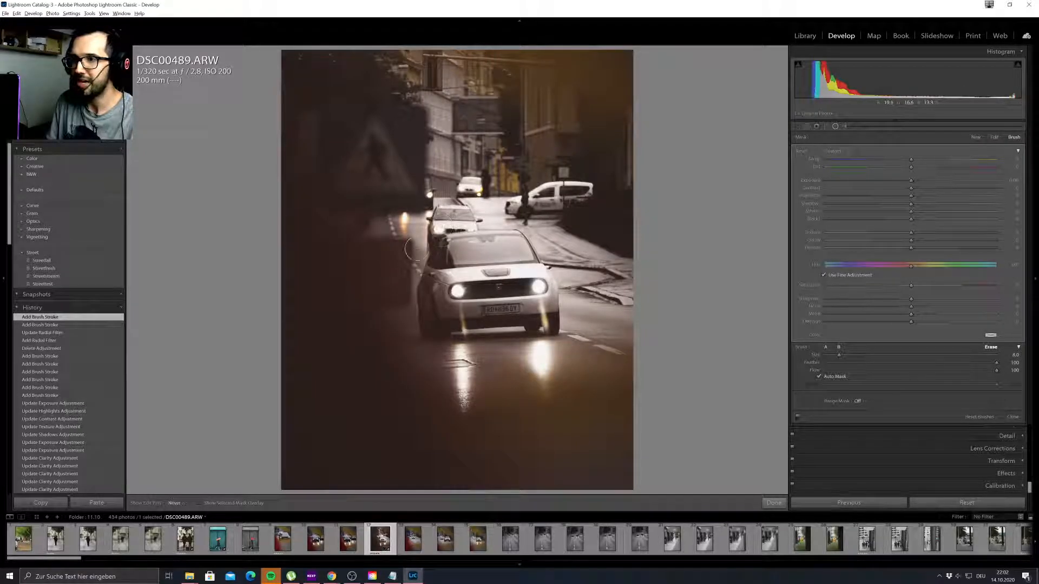
alt+click(412, 271)
key(h)
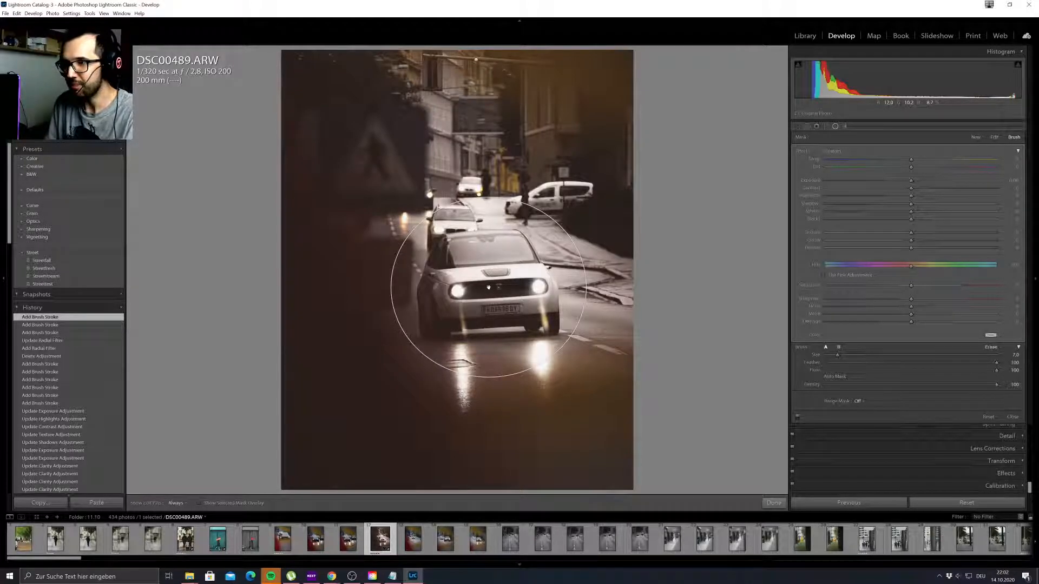
key(Delete)
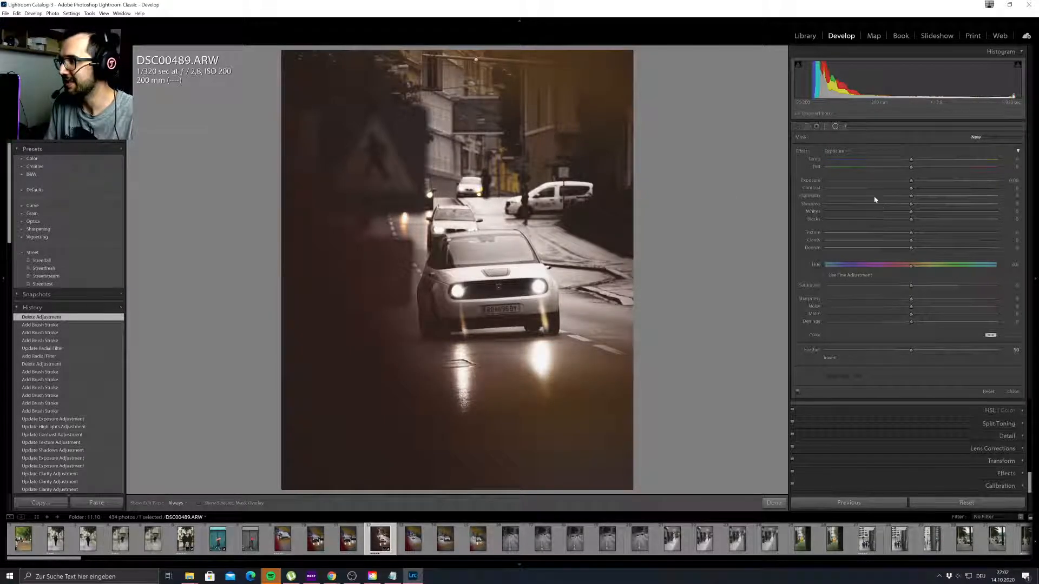
Dab an adjustment brush with exposure 0.33 and Auto Mask on the front car's hood, and show its mask overlay in green.
click(845, 126)
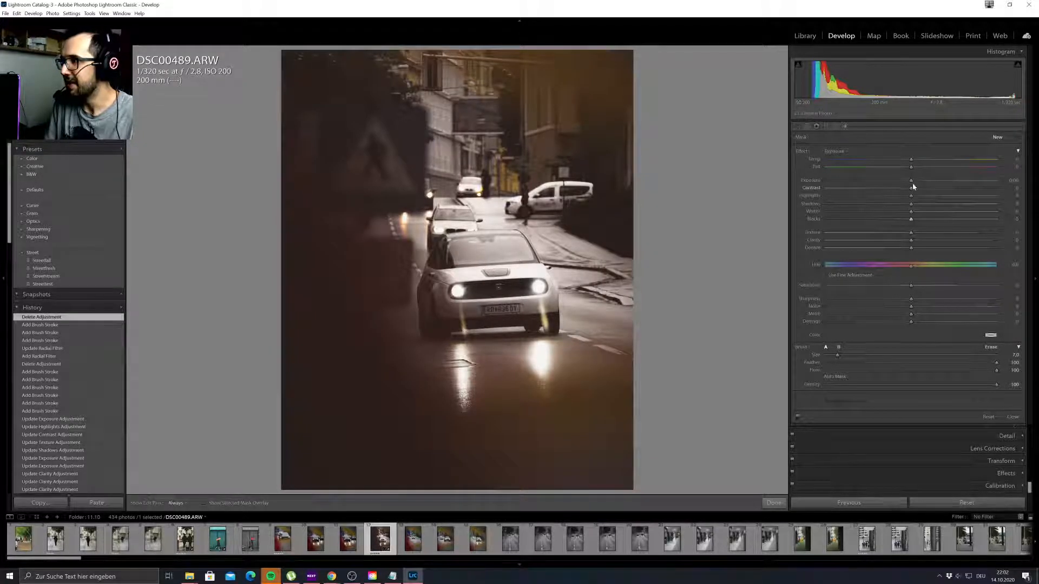
drag(912, 182, 918, 185)
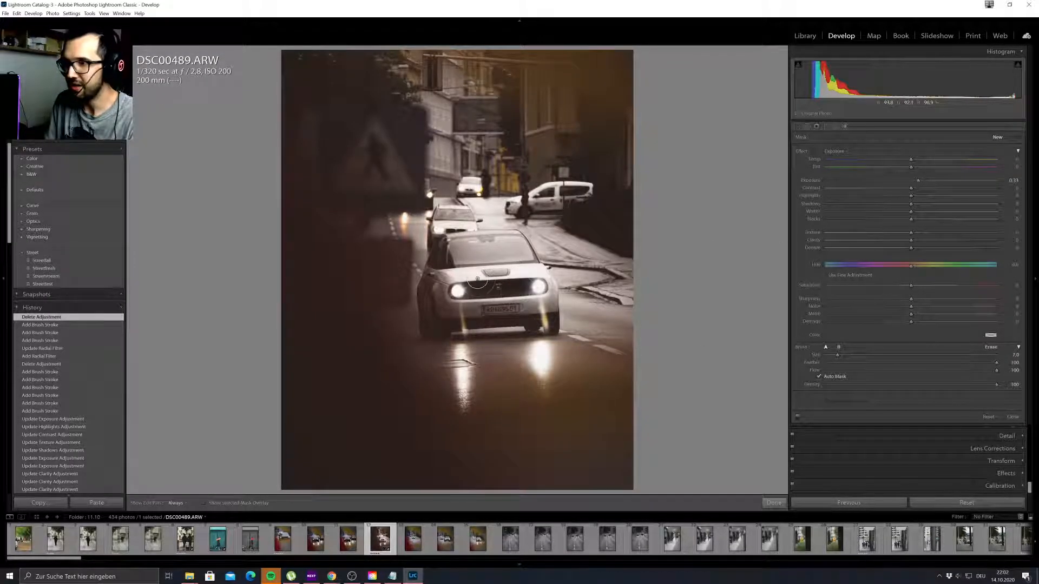
drag(475, 275, 475, 274)
key(o)
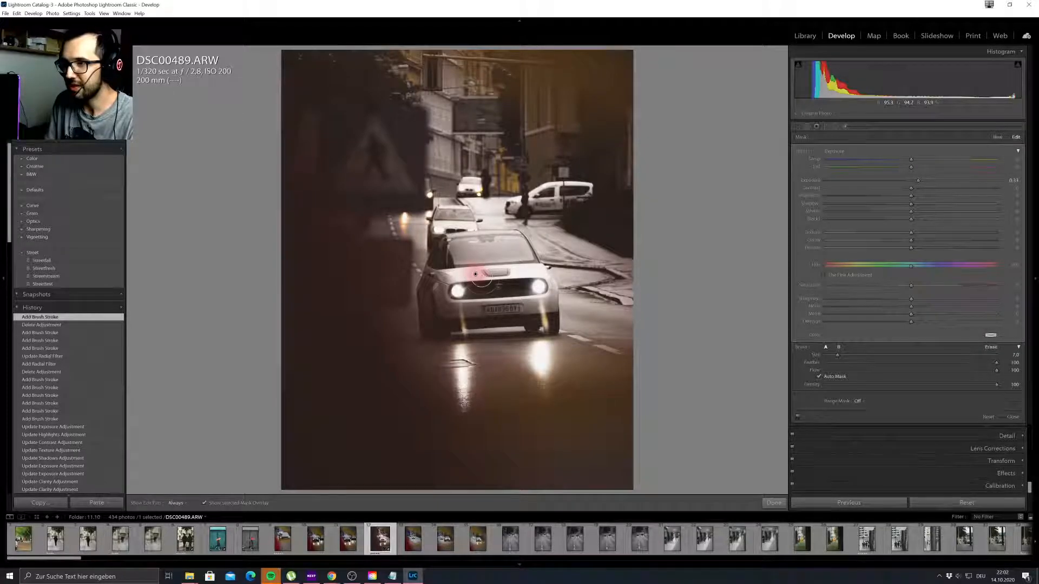
key(shift+o)
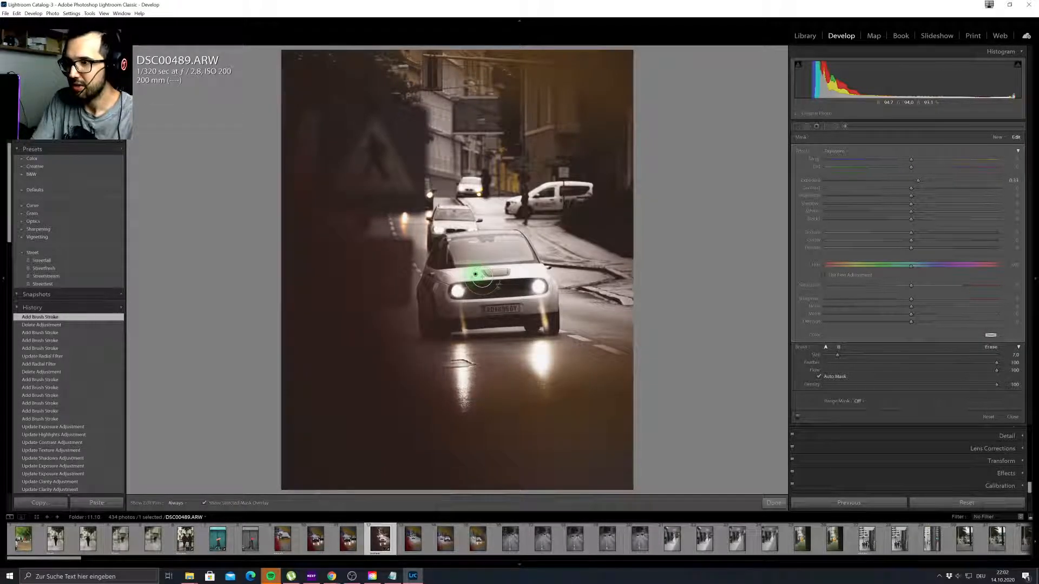
Enlarge the brush to size 10 and paint the adjustment mask over the whole front car.
scroll(477, 294, up, 3)
mouse_move(478, 291)
mouse_down()
mouse_move(473, 314)
mouse_move(532, 312)
mouse_move(547, 293)
mouse_move(533, 269)
mouse_move(454, 246)
mouse_move(463, 250)
mouse_move(430, 280)
mouse_move(436, 323)
mouse_move(460, 282)
mouse_move(550, 317)
mouse_move(483, 260)
mouse_move(497, 310)
mouse_up()
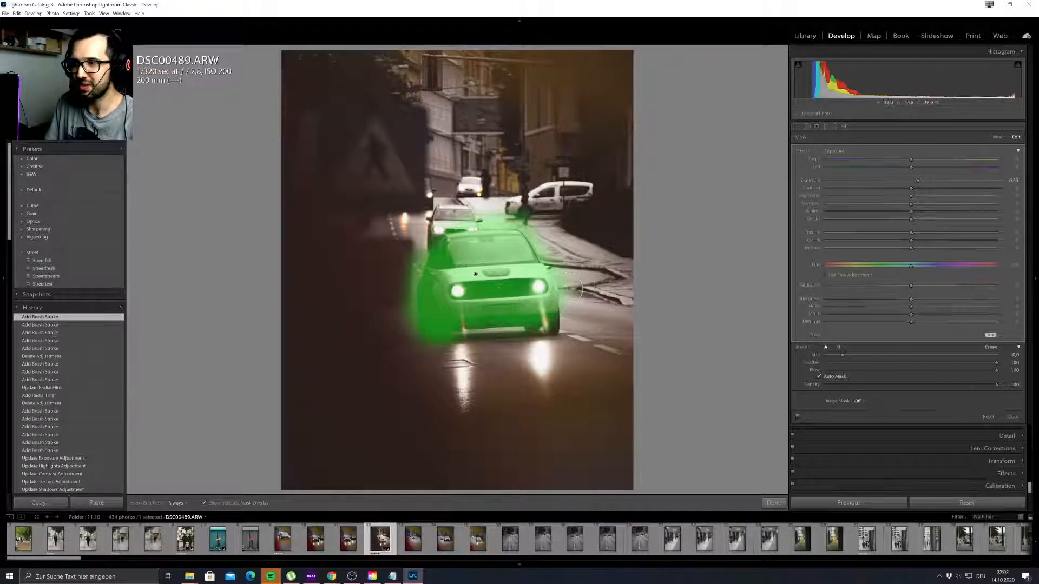
key(z)
click(521, 279)
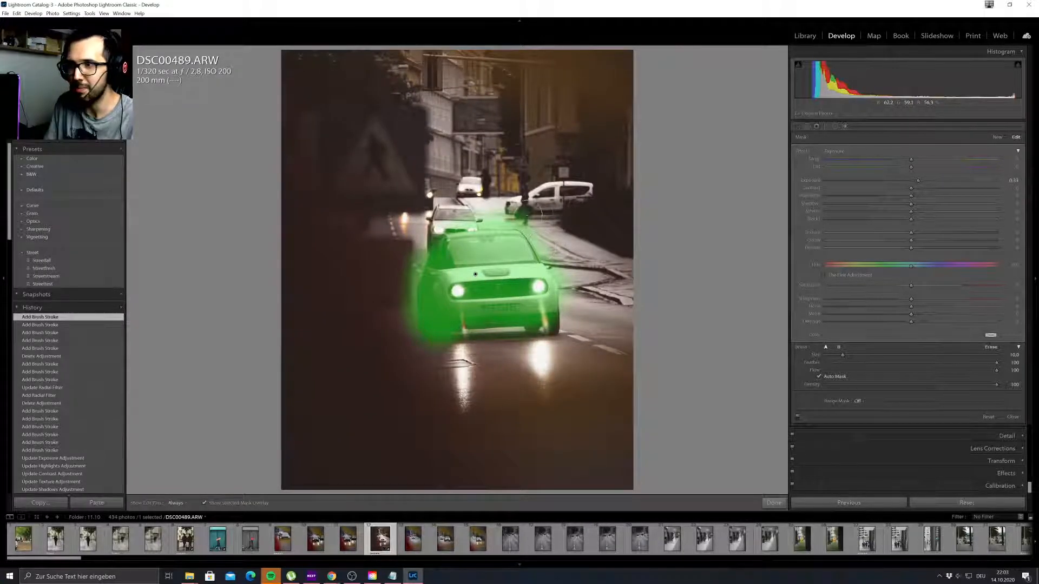
Erase the mask spill beside the front car's roof, and delete the brush adjustment.
key(alt)
key(h)
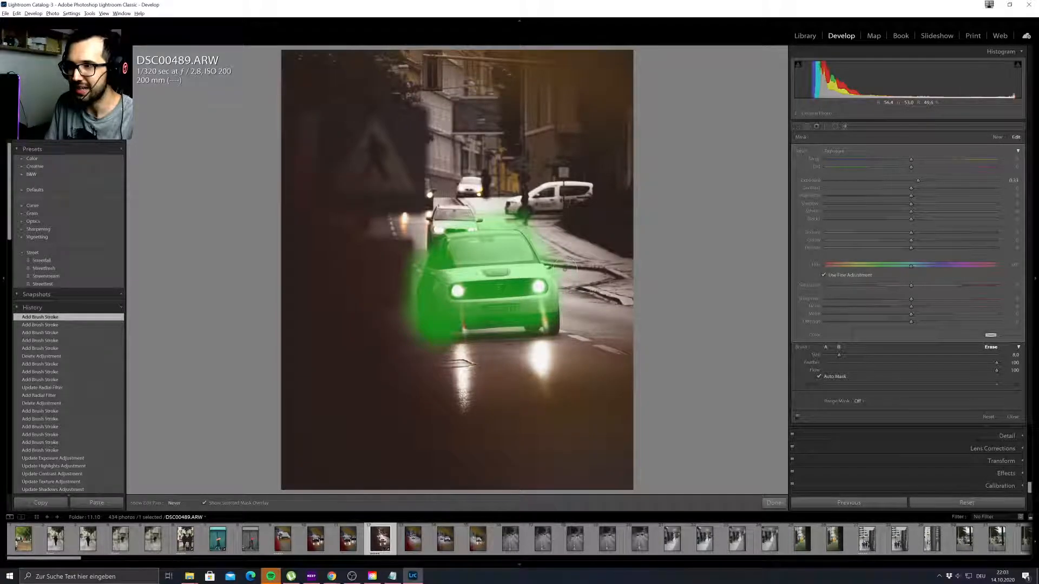
drag(555, 226, 533, 214)
key(h)
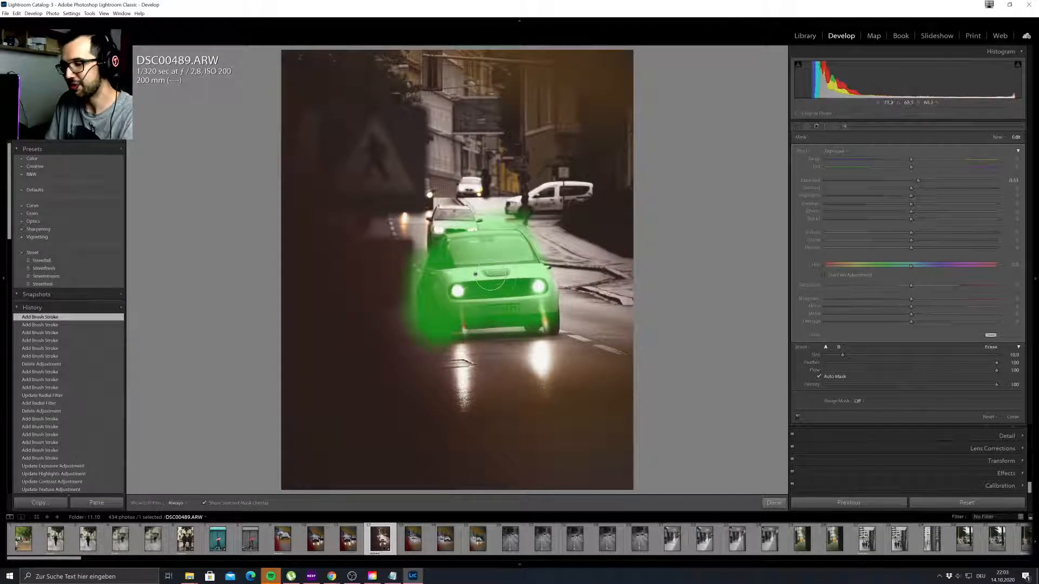
key(Delete)
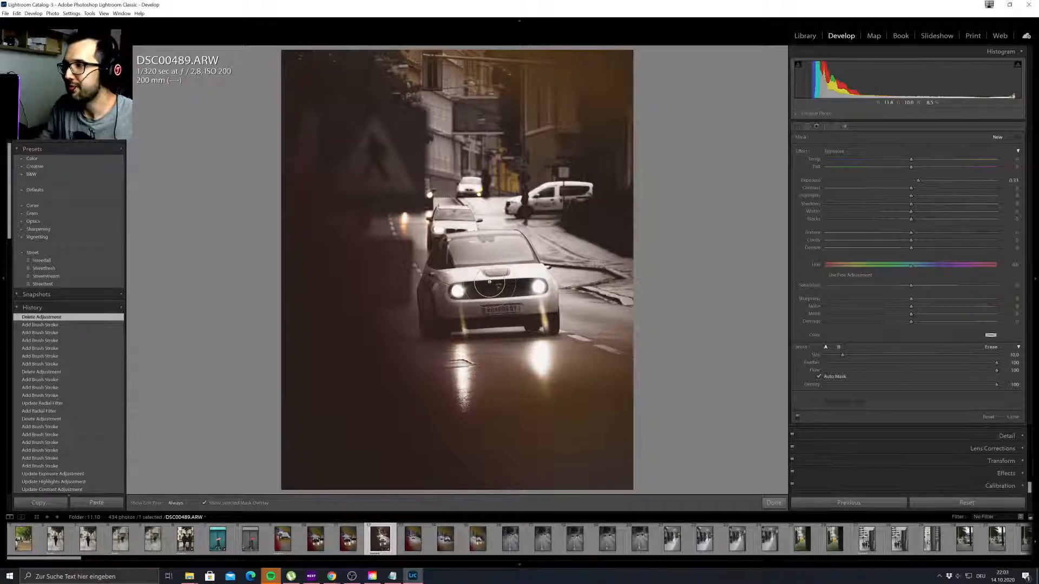
Draw a larger radial filter around the front car and invert its mask so the effect applies inside the ellipse.
click(833, 127)
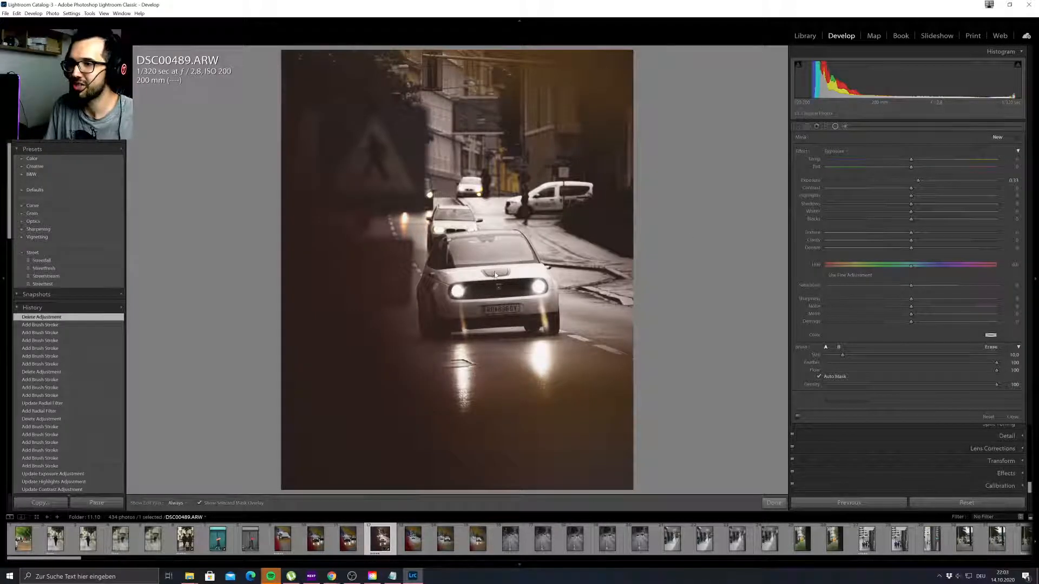
drag(482, 276, 594, 374)
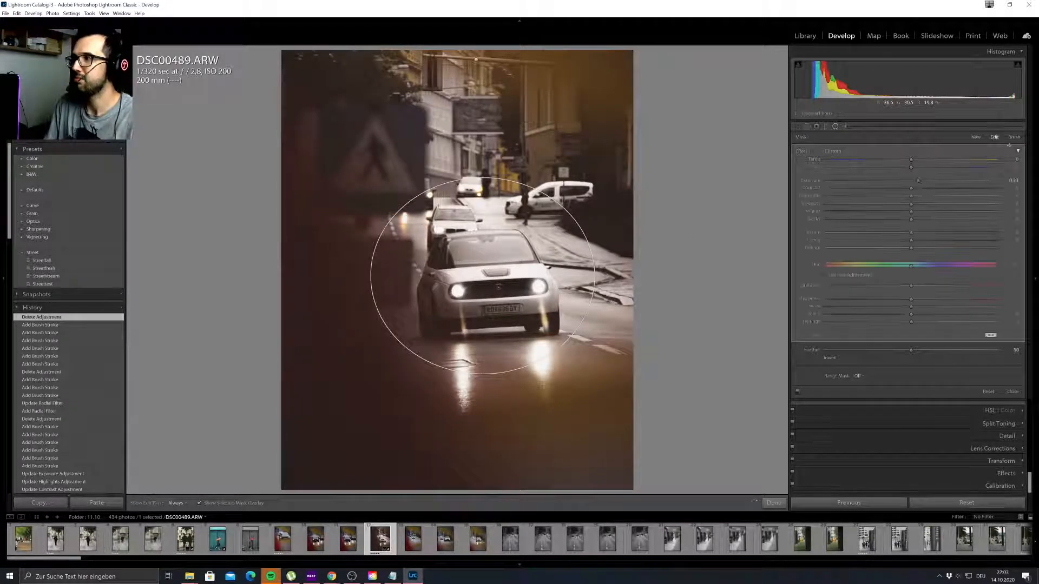
click(1013, 138)
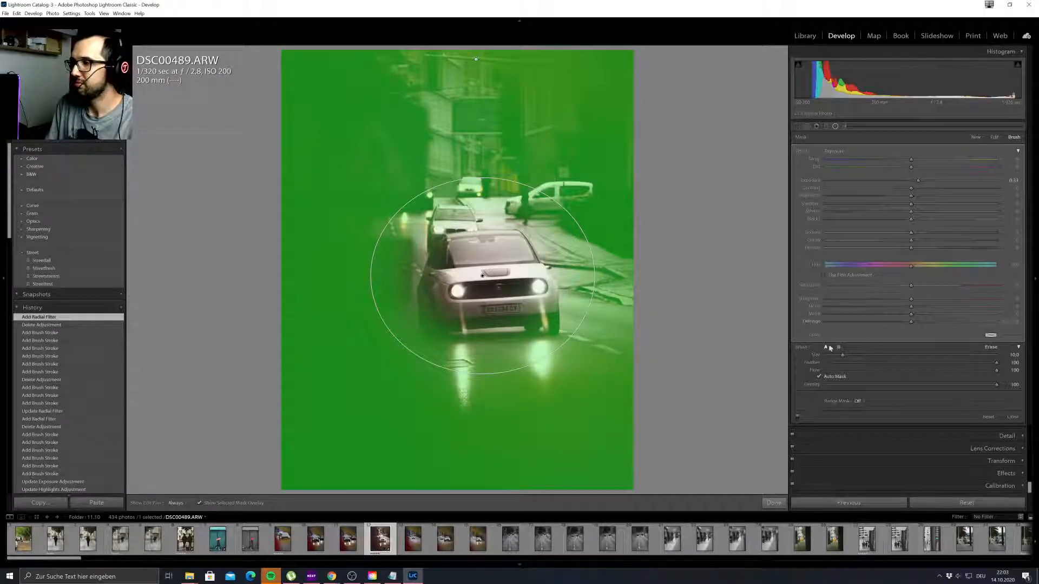
click(994, 138)
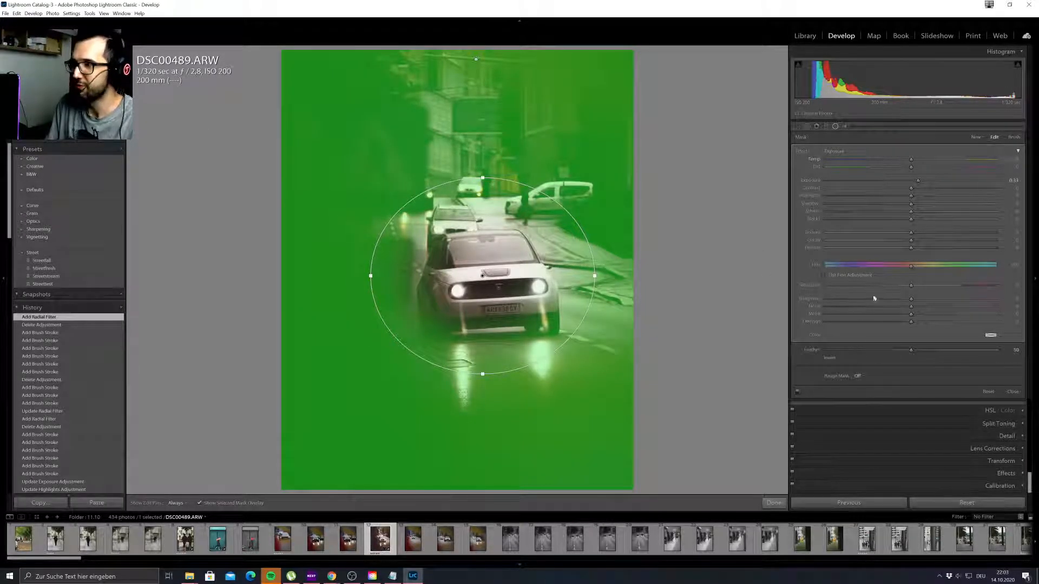
click(819, 358)
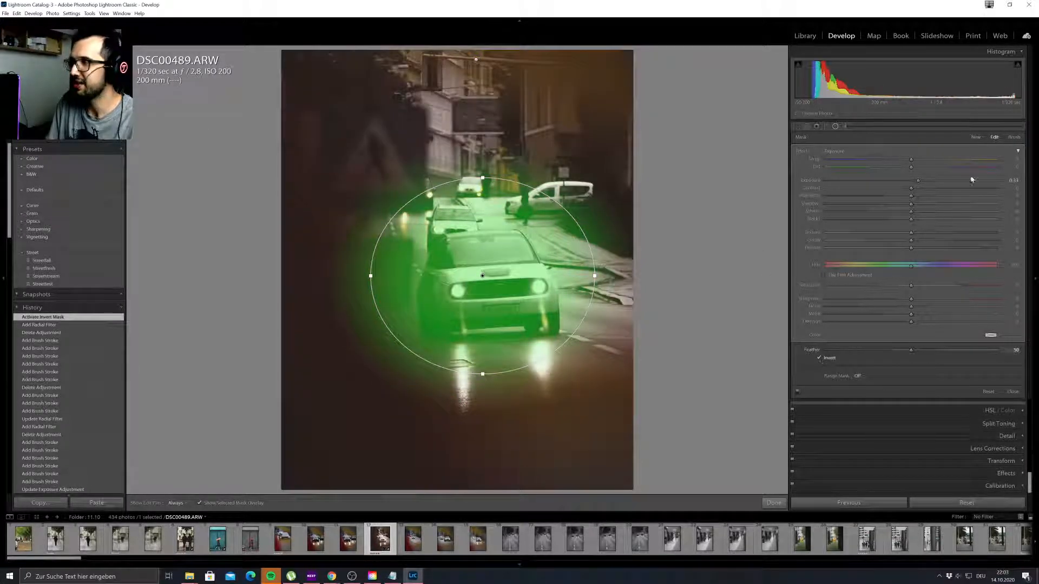
Erase the road and background around the front car from the inverted filter's mask with Auto Mask on, and delete the filter.
click(1014, 137)
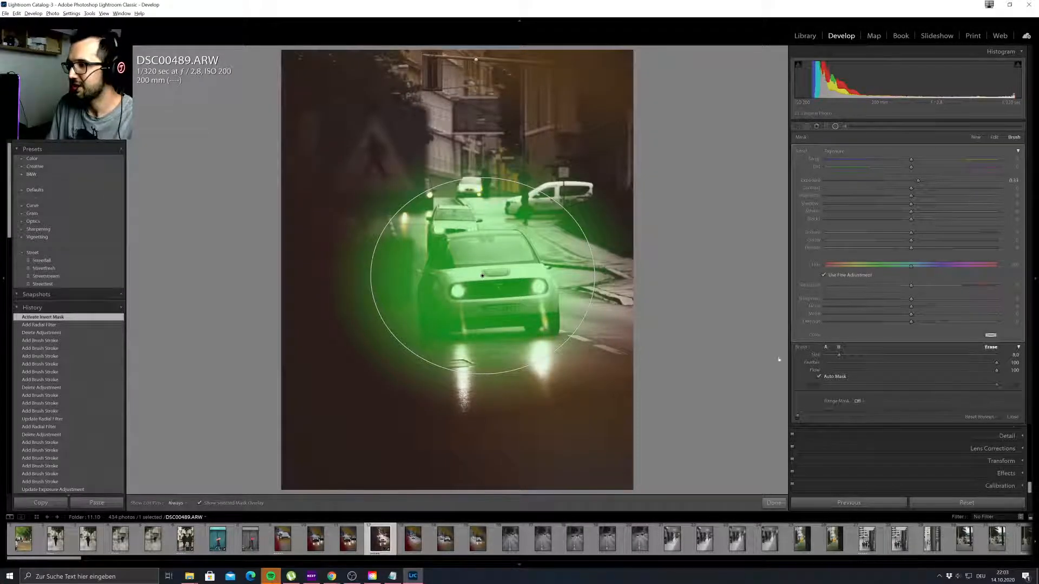
mouse_move(581, 301)
mouse_down()
mouse_move(579, 319)
mouse_move(569, 230)
mouse_move(611, 245)
mouse_move(526, 185)
mouse_move(476, 199)
mouse_move(522, 213)
mouse_move(432, 219)
mouse_up()
click(580, 290)
click(577, 277)
alt+click(385, 255)
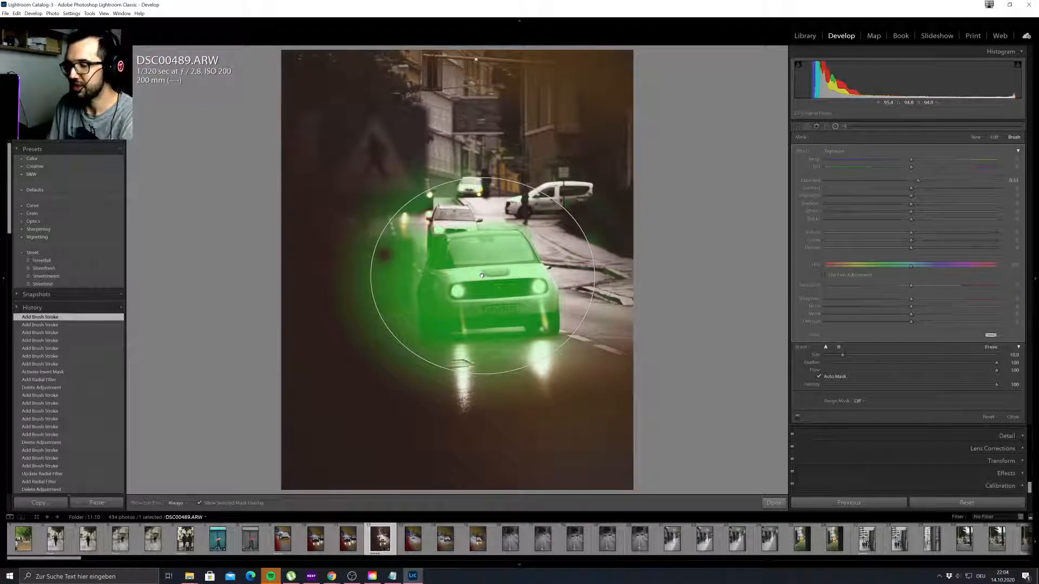
key(Delete)
key(Delete)
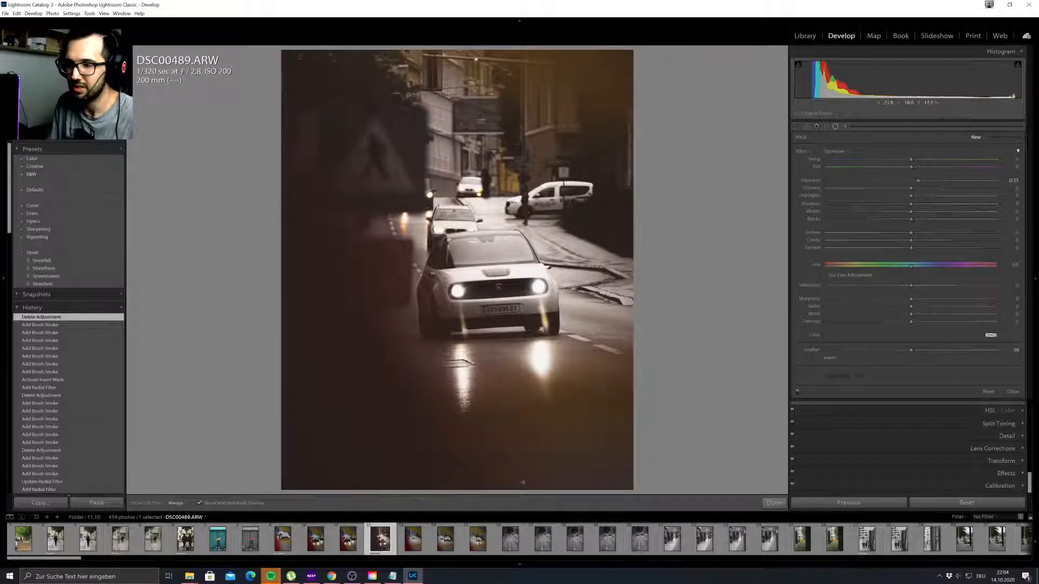
Return to photo DSC00489 and update the Streettest preset with its current settings.
click(416, 544)
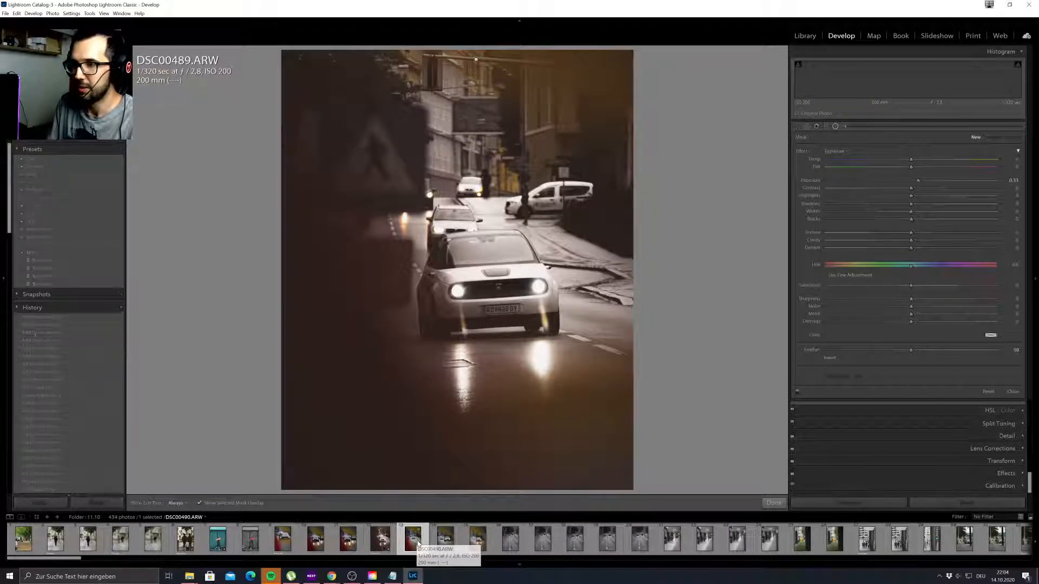
click(382, 542)
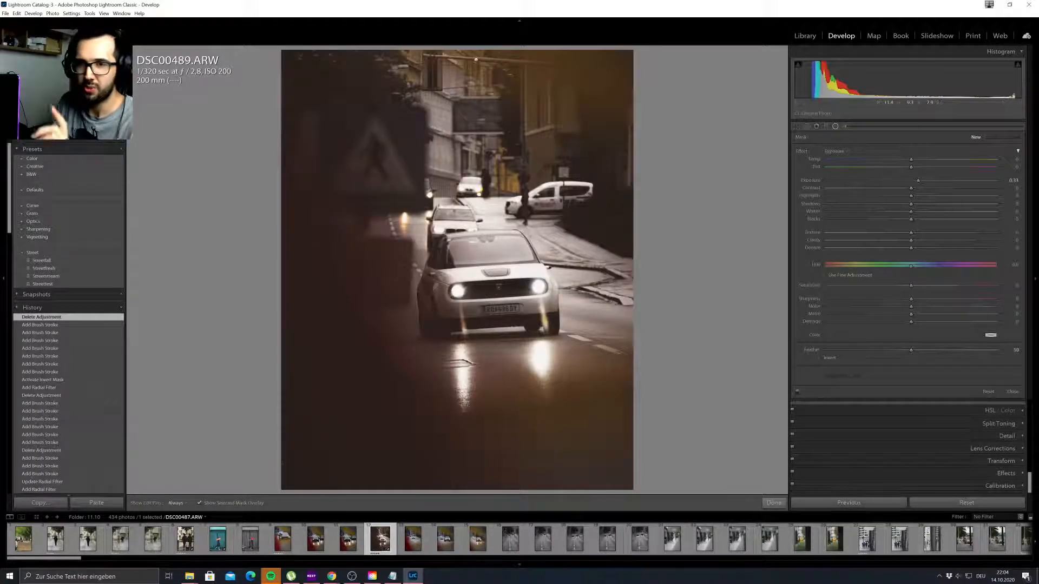
right_click(65, 285)
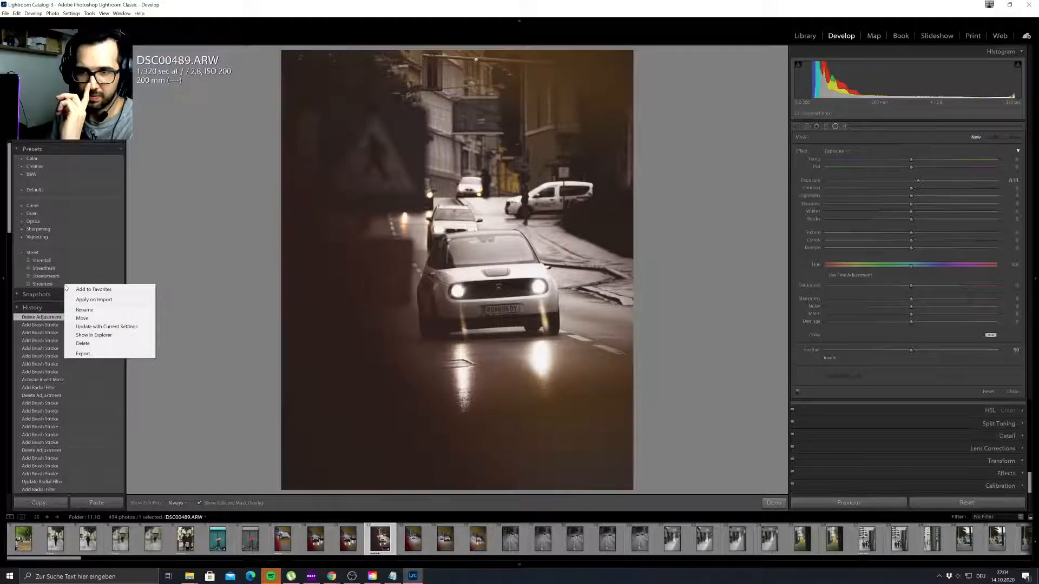
click(101, 327)
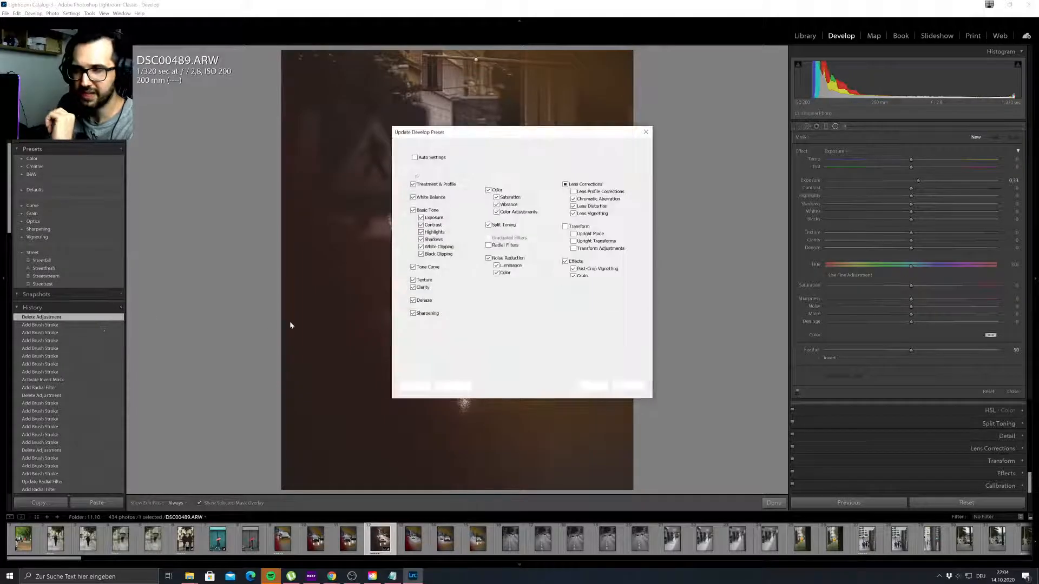
click(592, 385)
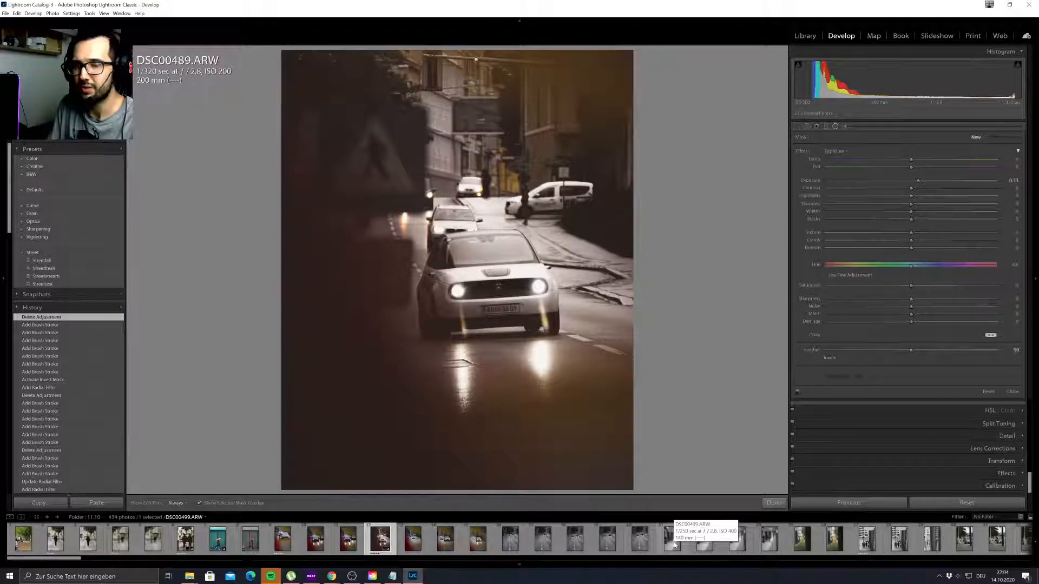
Open DSC00504, the photo of four pedestrians with an umbrella, and apply the Streettest preset to it.
scroll(675, 544, down, 5)
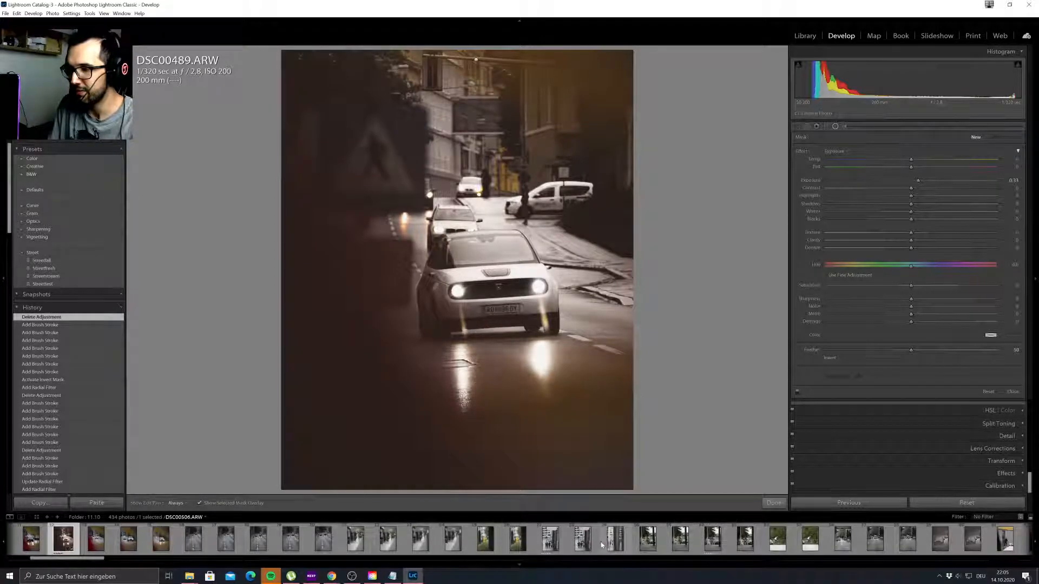
click(548, 545)
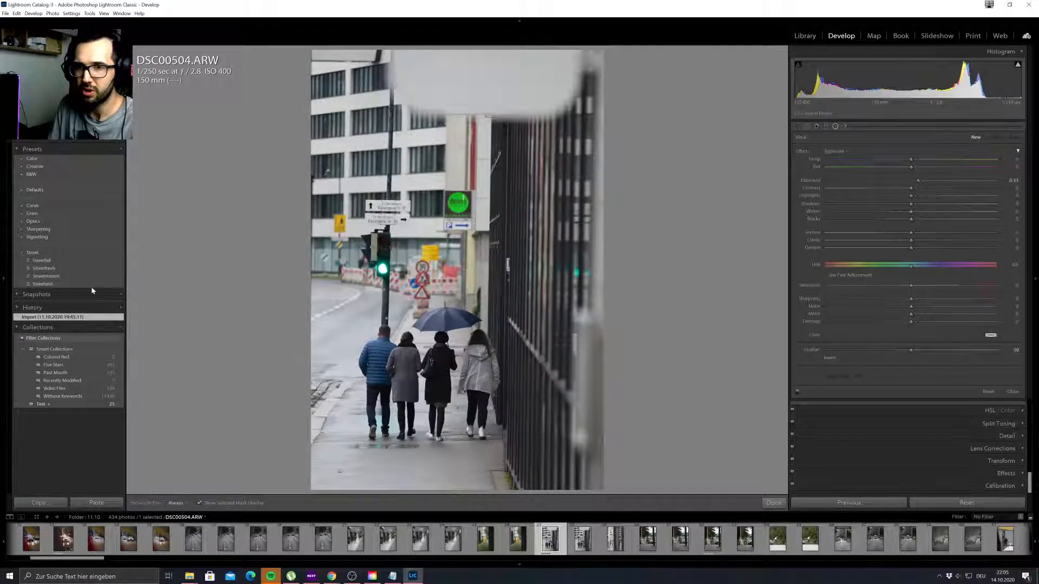
mouse_move(90, 286)
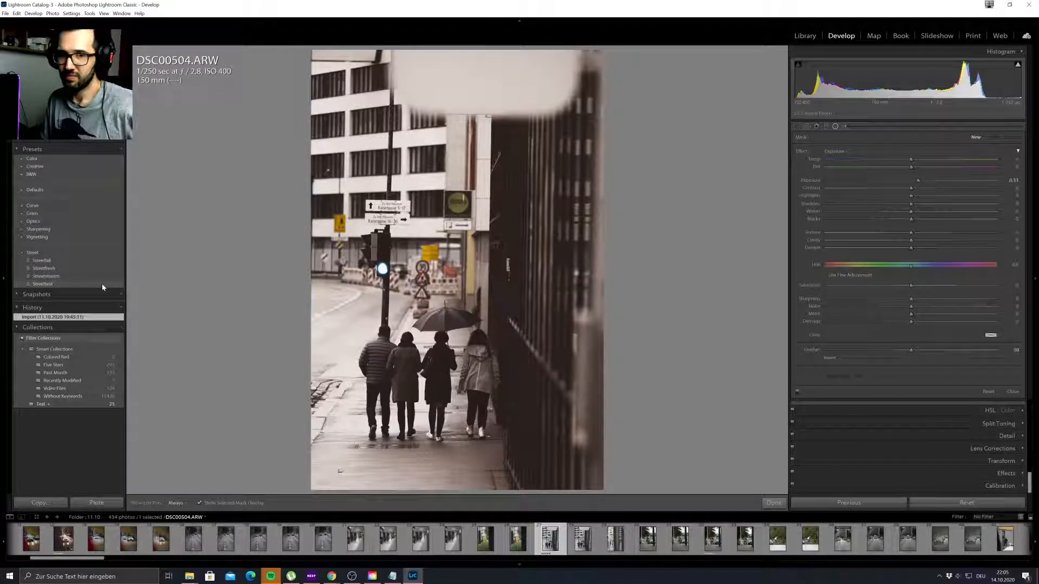
click(101, 284)
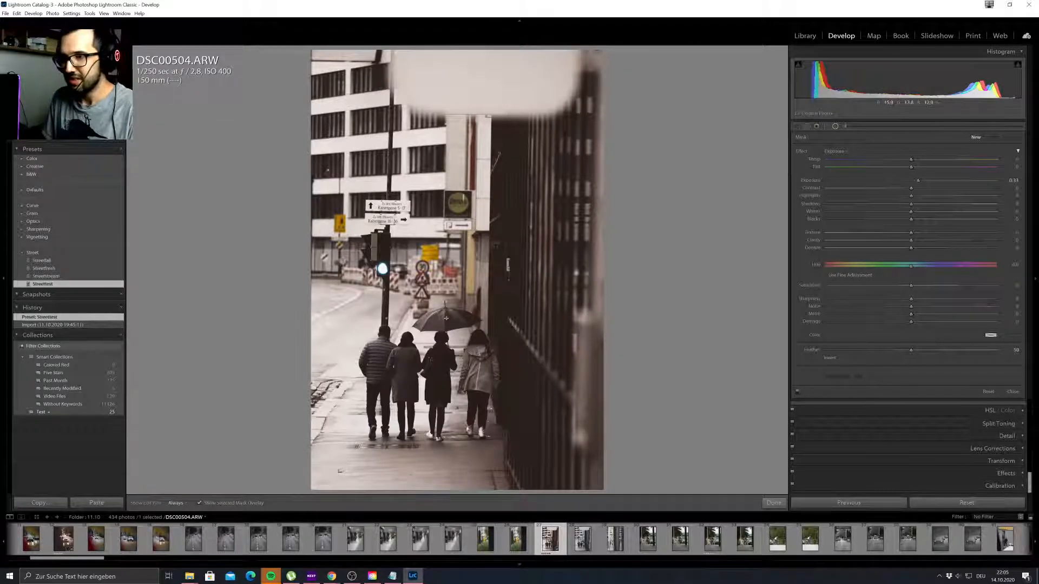
key(ctrl+minus)
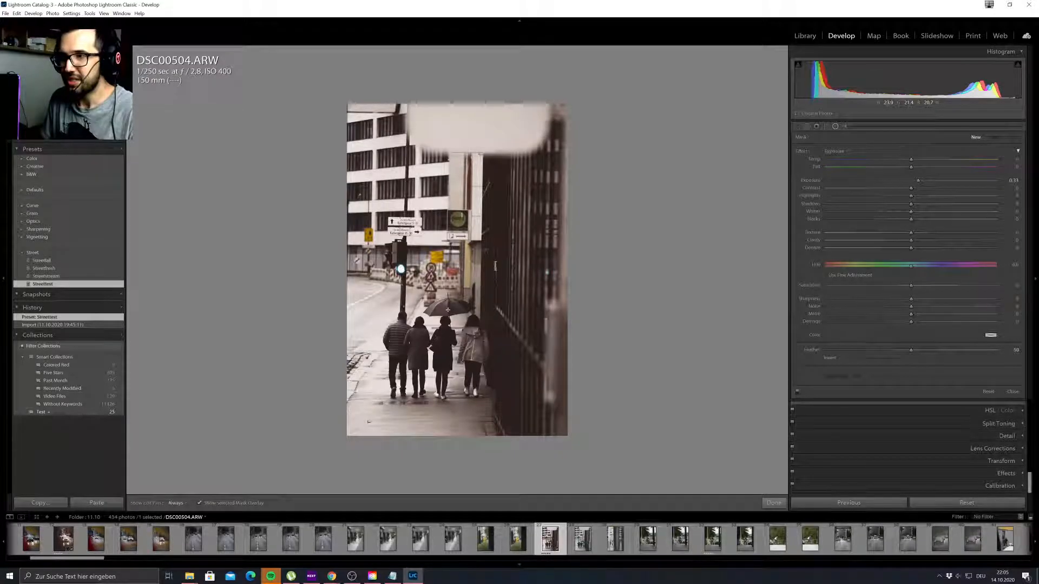
key(ctrl+plus)
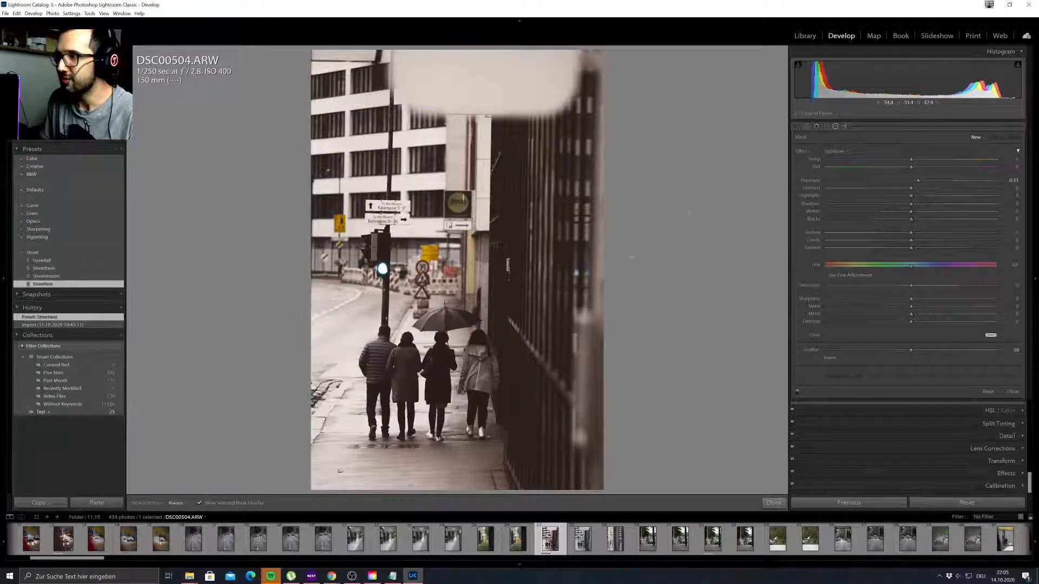
Crop the photo to the 4 x 5 / 8 x 10 ratio, reposition the frame lower on the pedestrians, and straighten it slightly.
click(796, 127)
click(1000, 150)
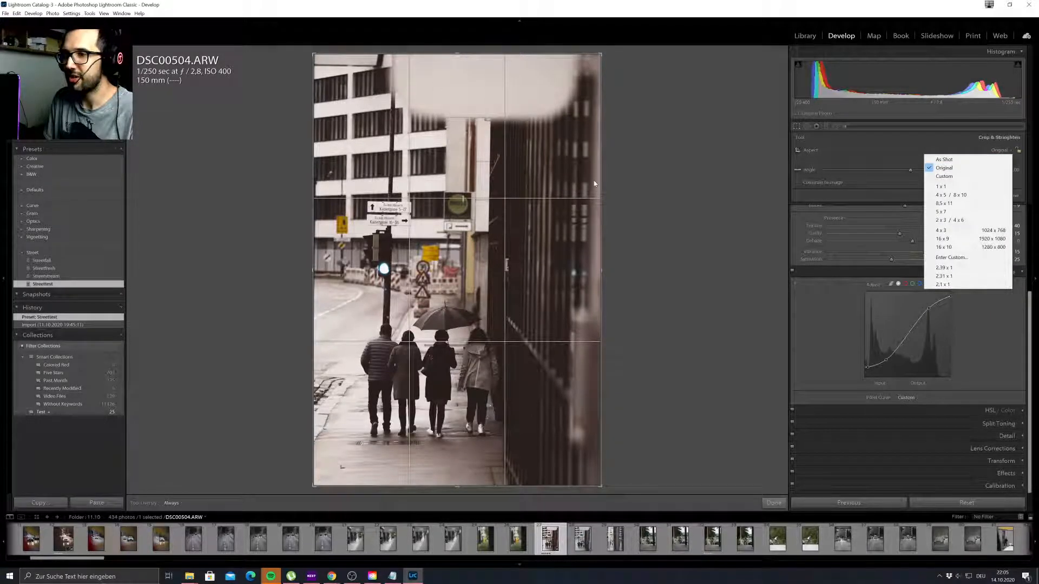
click(948, 196)
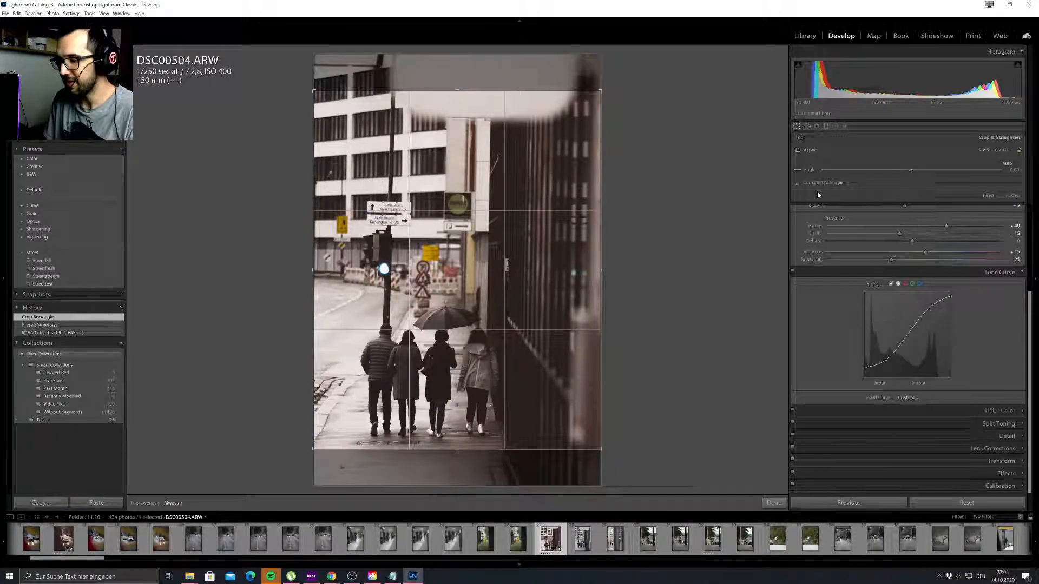
drag(506, 240, 533, 236)
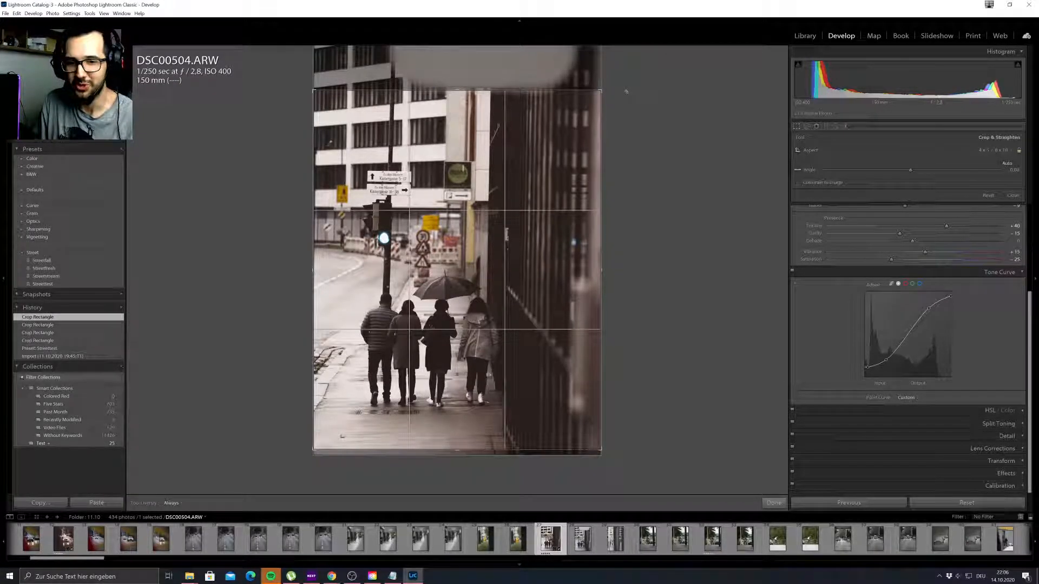
drag(610, 91, 607, 88)
key(Return)
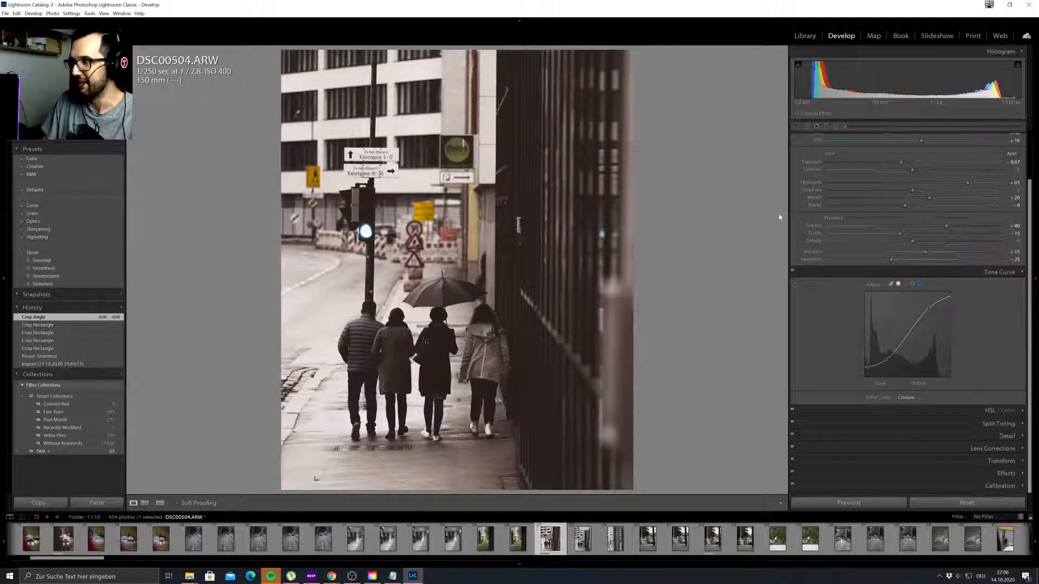
Set the photo's Highlights to +75.
scroll(821, 226, up, 1)
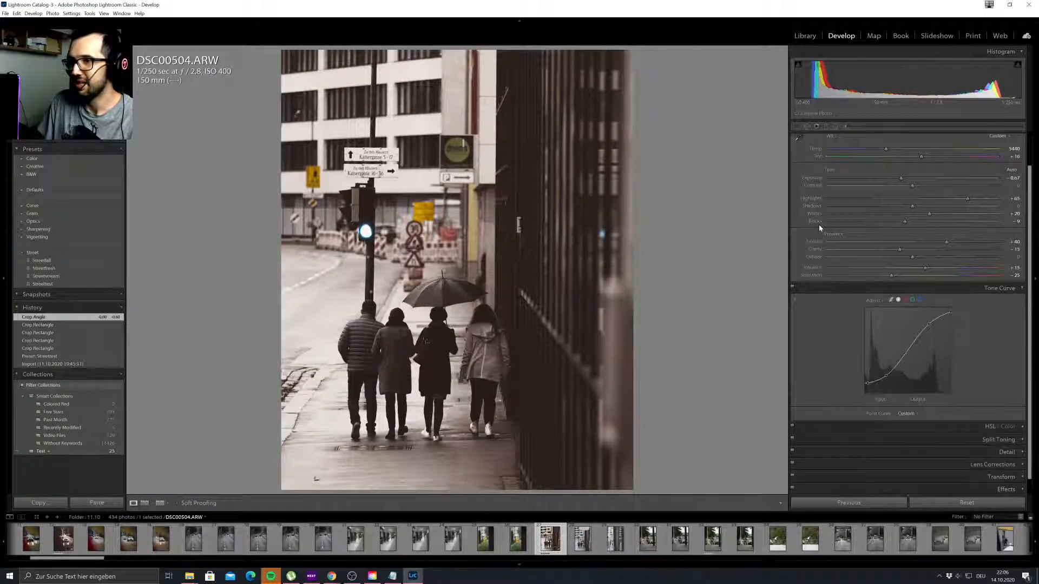
scroll(818, 225, up, 1)
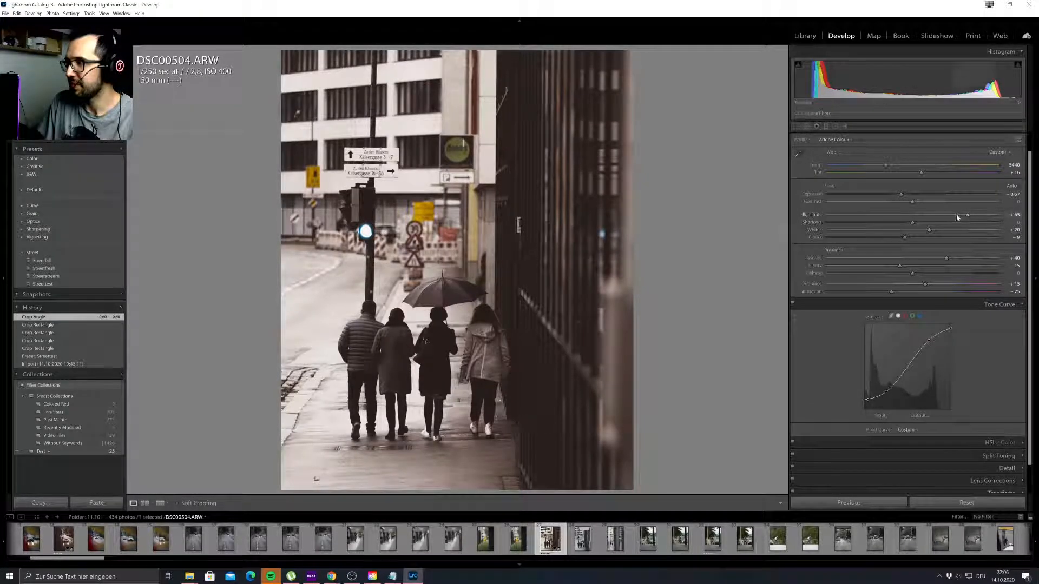
mouse_move(968, 217)
mouse_down()
mouse_move(992, 220)
mouse_move(977, 221)
mouse_up()
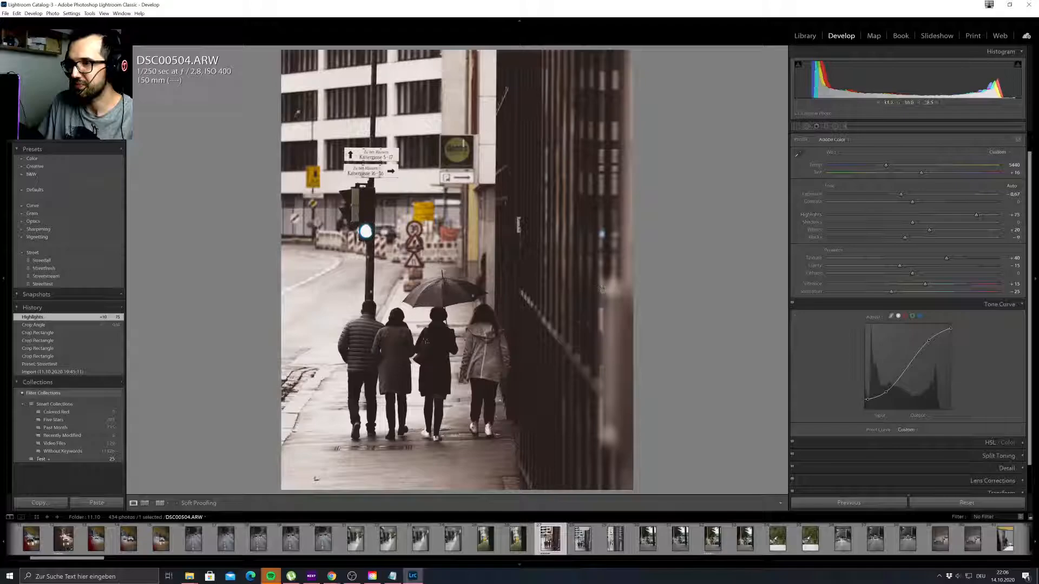
Inspect the umbrella up close, and set Highlights to +50 and Whites to +35.
click(433, 296)
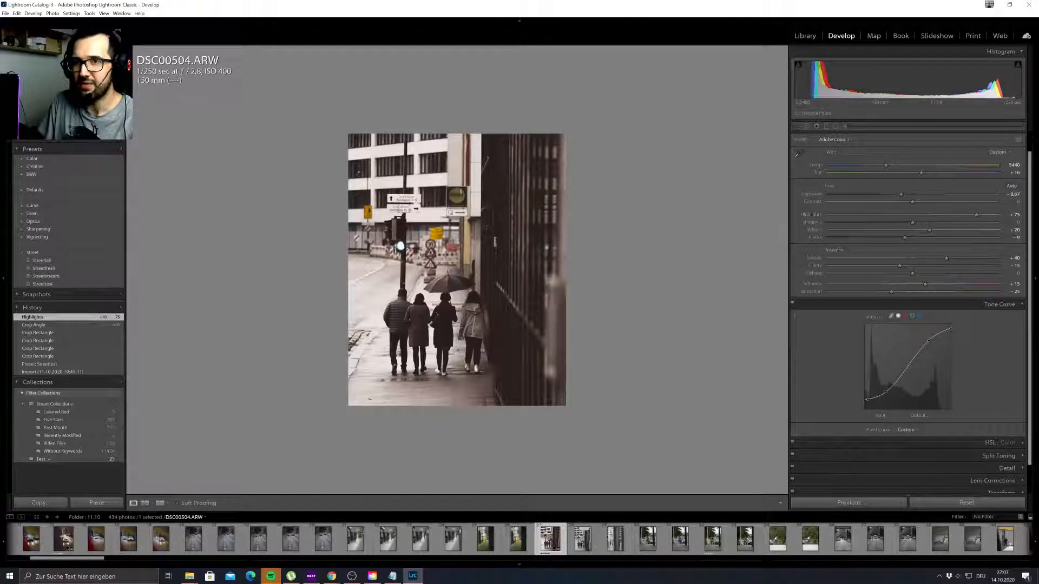
click(435, 283)
drag(503, 252, 463, 199)
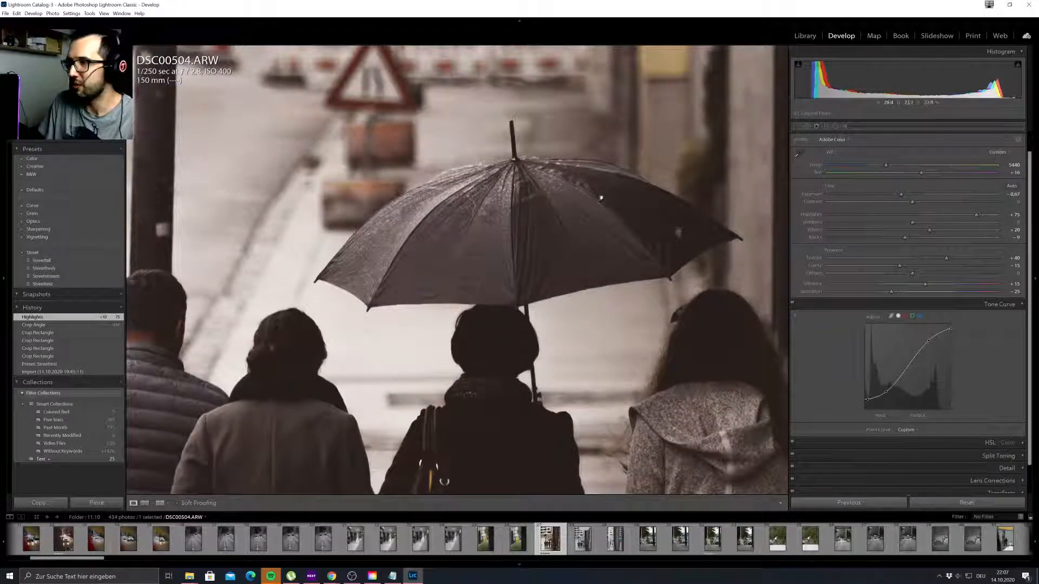
mouse_move(974, 215)
mouse_down()
mouse_move(934, 216)
mouse_move(953, 218)
mouse_up()
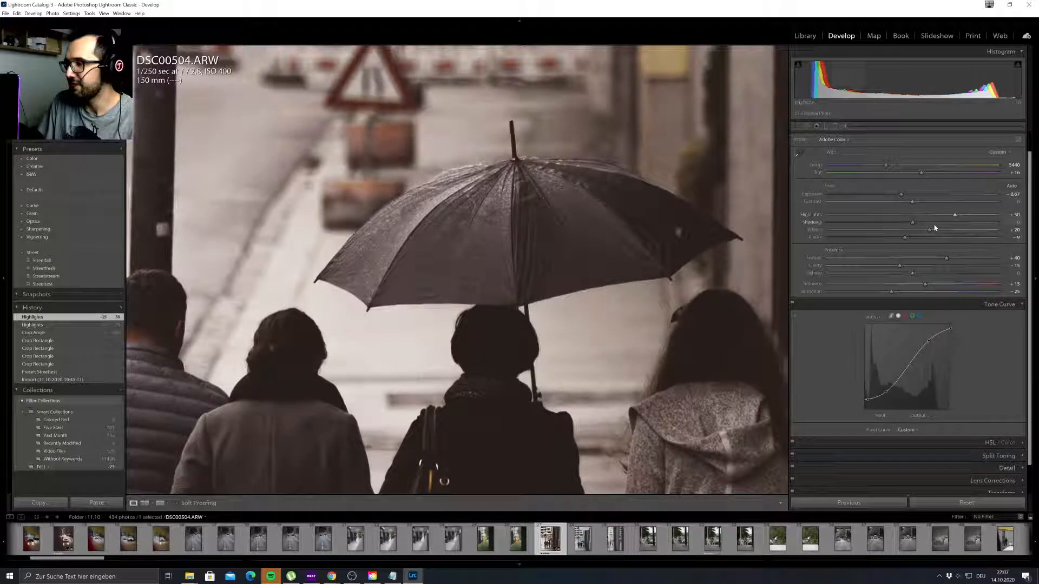
key(z)
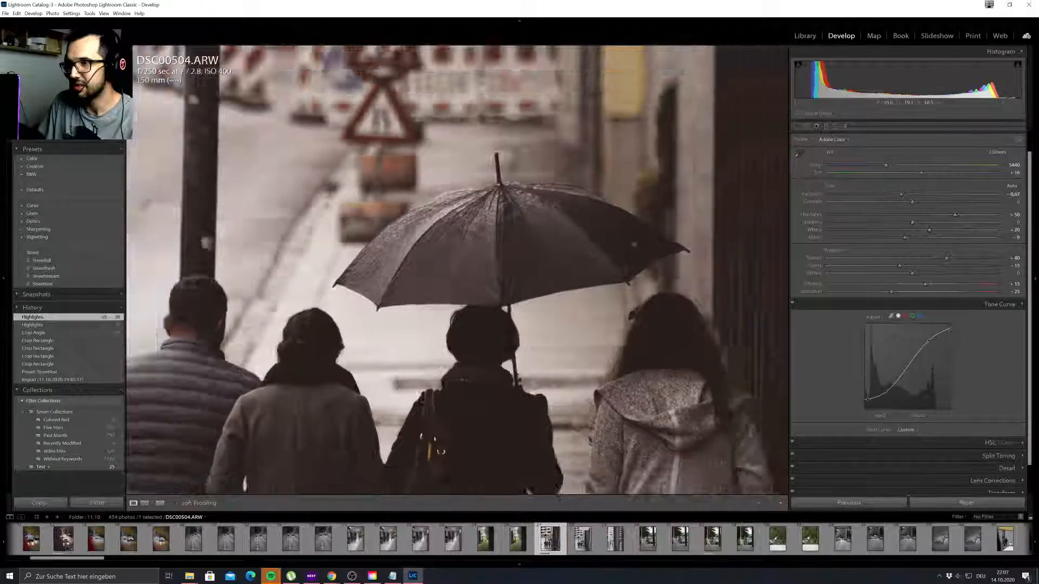
drag(932, 235, 943, 234)
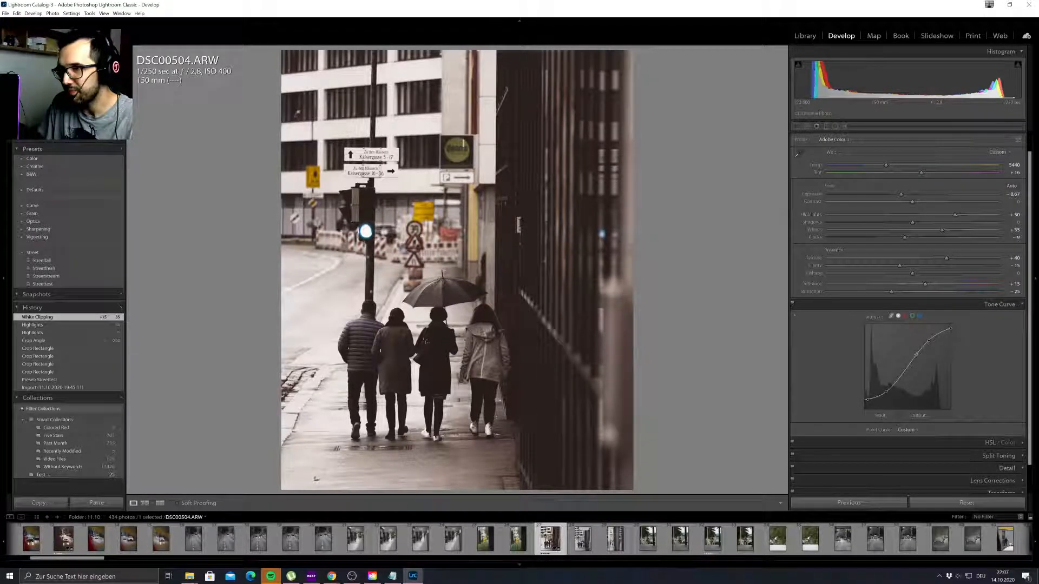
Add an upper-midtone point to the tone curve at input 166, output 185, and compare the photo with its state before the curve edit.
click(917, 355)
drag(916, 355, 920, 355)
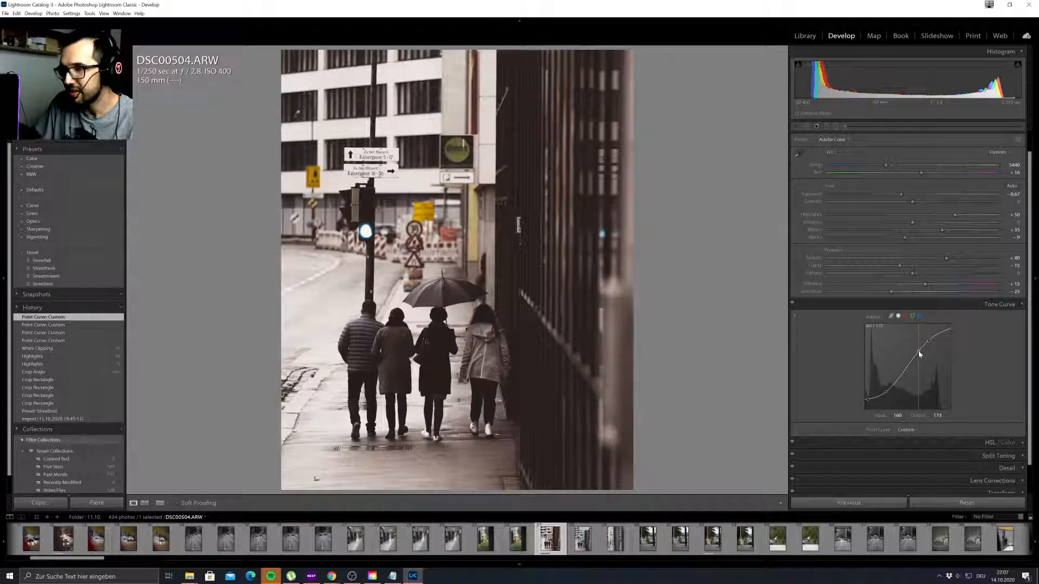
drag(920, 354, 925, 341)
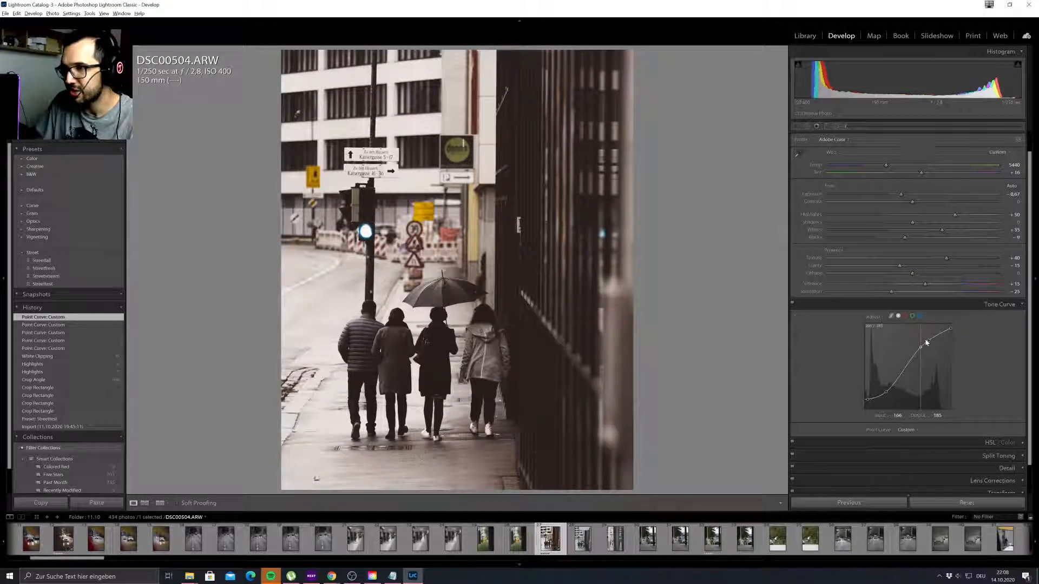
click(920, 346)
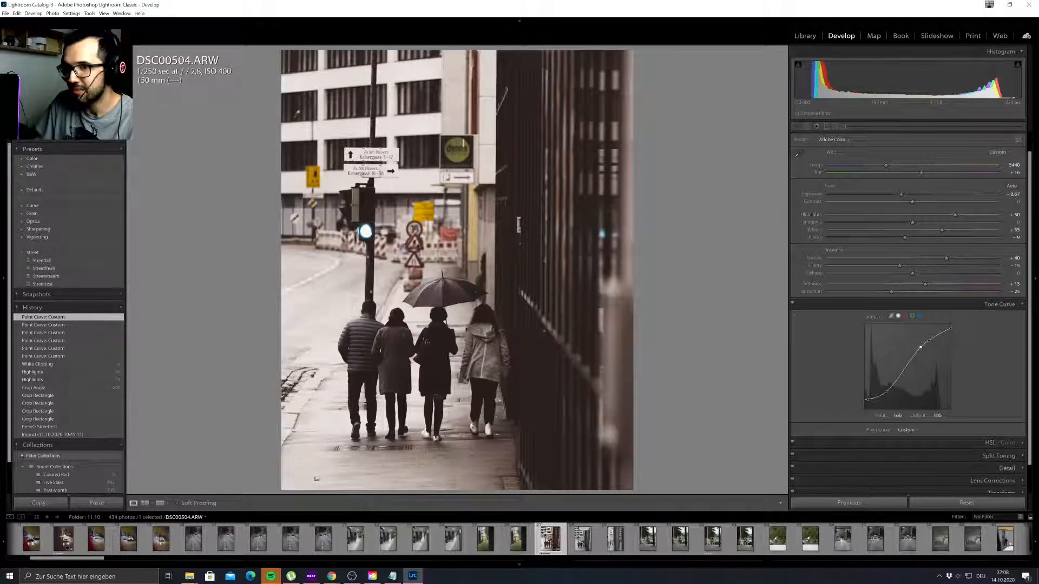
click(432, 292)
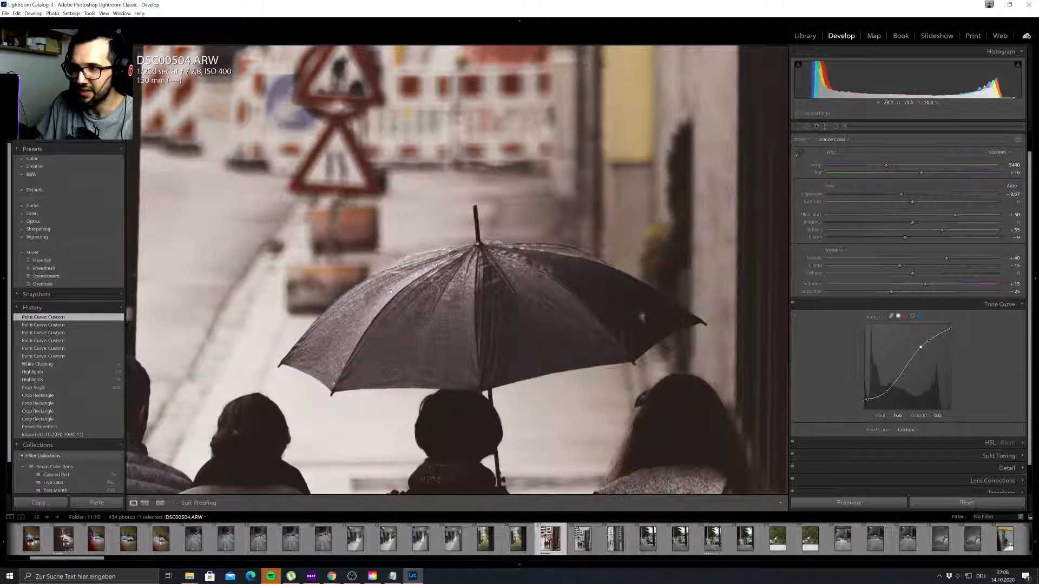
click(463, 290)
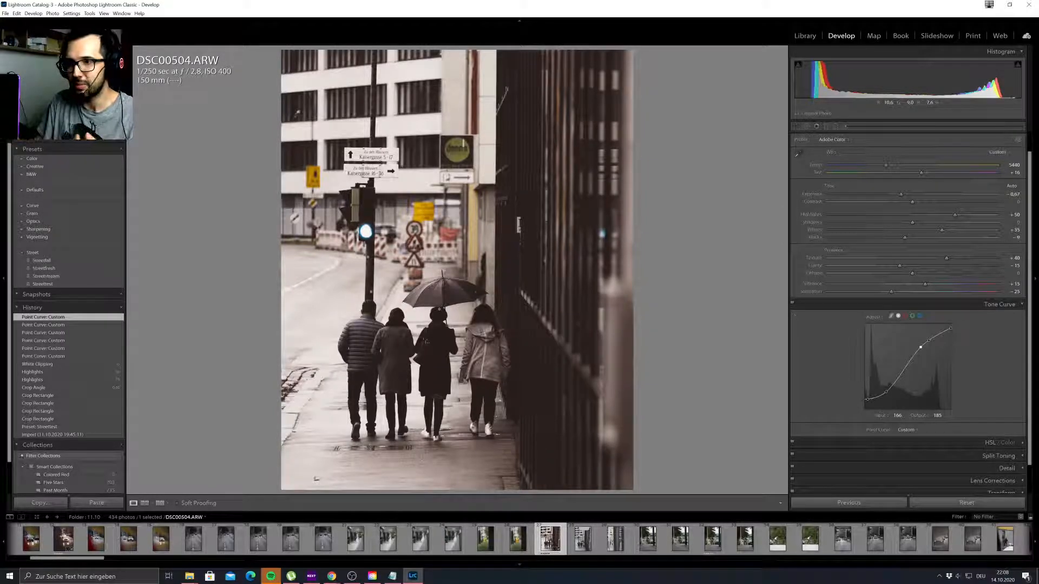
click(49, 365)
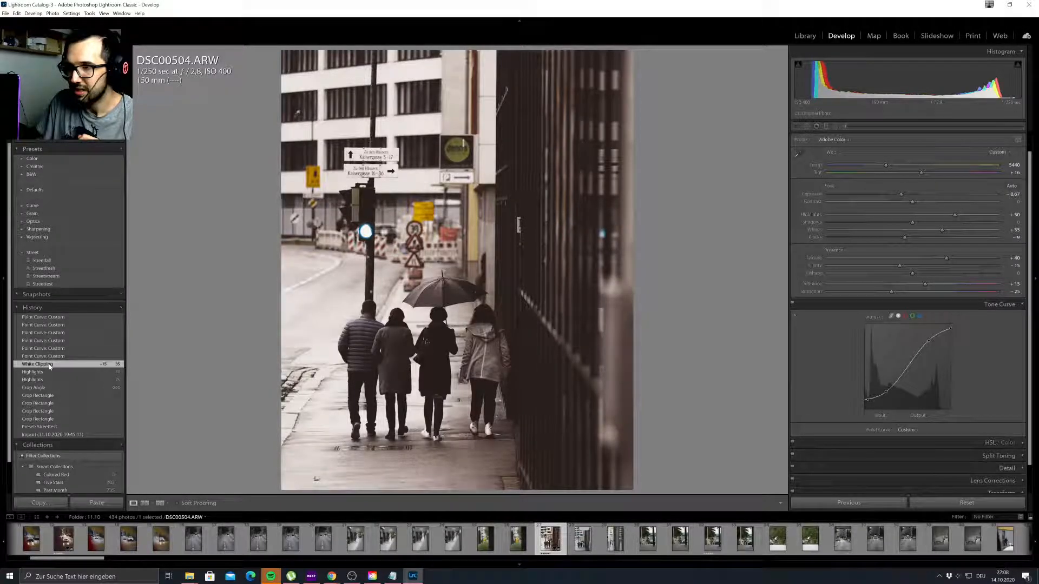
click(49, 319)
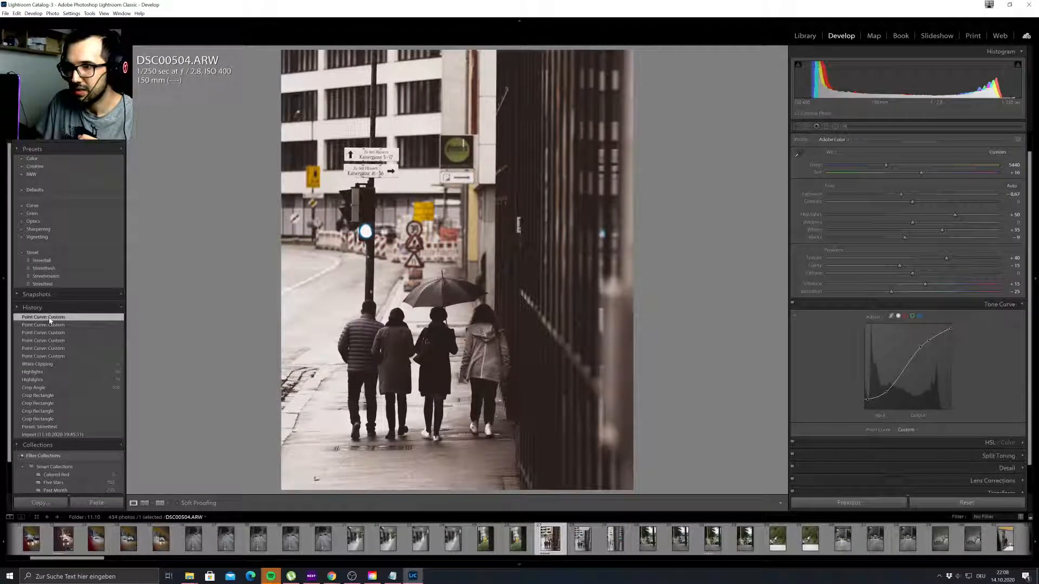
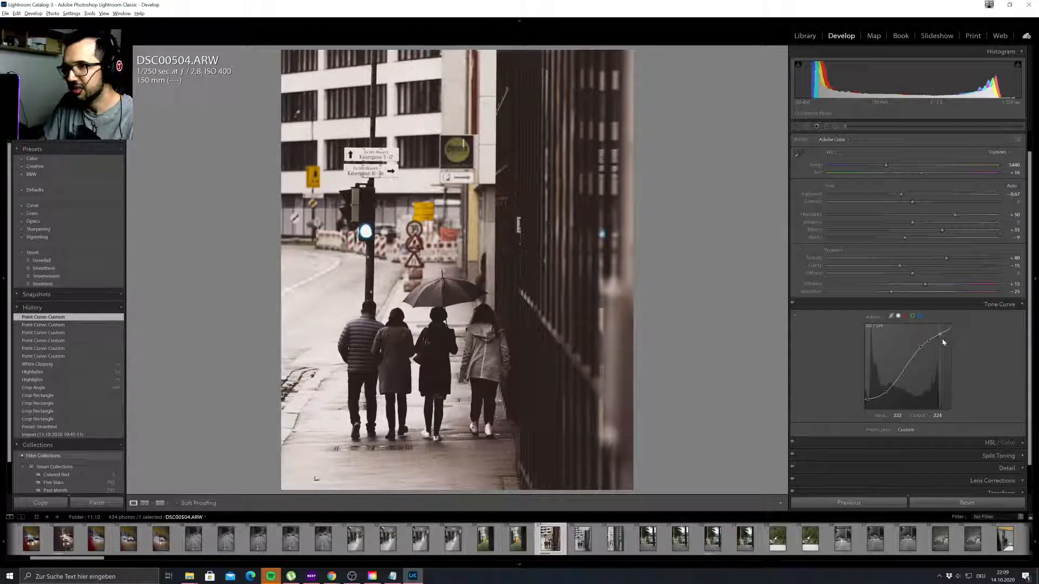
Undo a trial highlight adjustment on the tone curve and place the highlight point at input 211, output 225.
drag(944, 341, 939, 338)
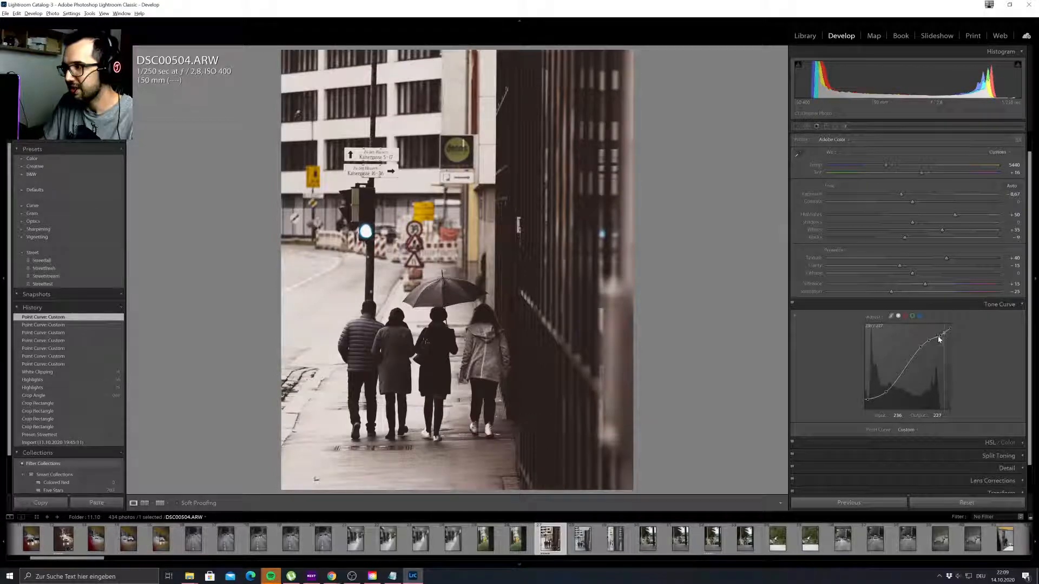
key(ctrl+z)
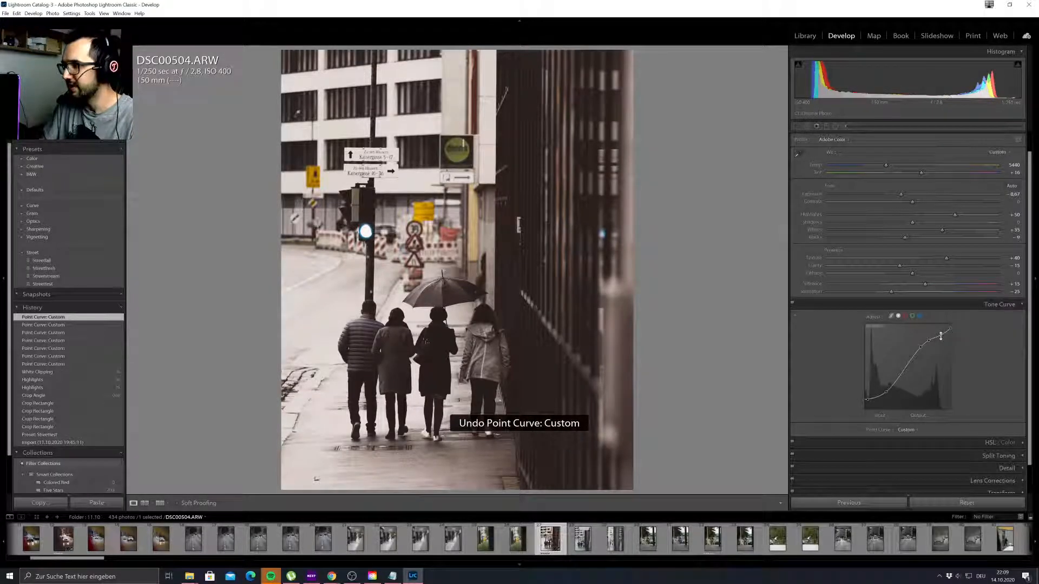
drag(938, 337, 937, 337)
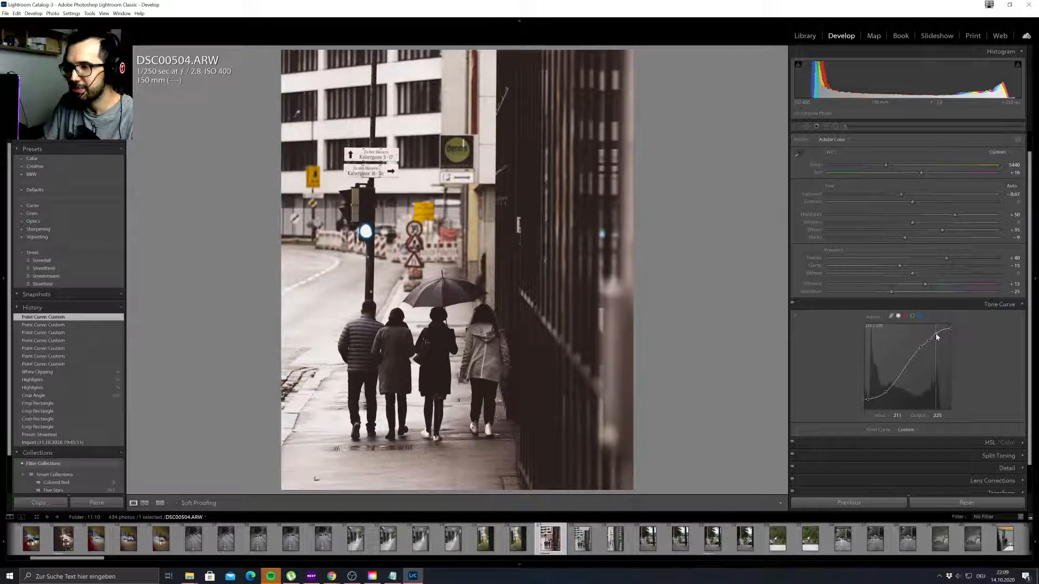
drag(937, 337, 936, 337)
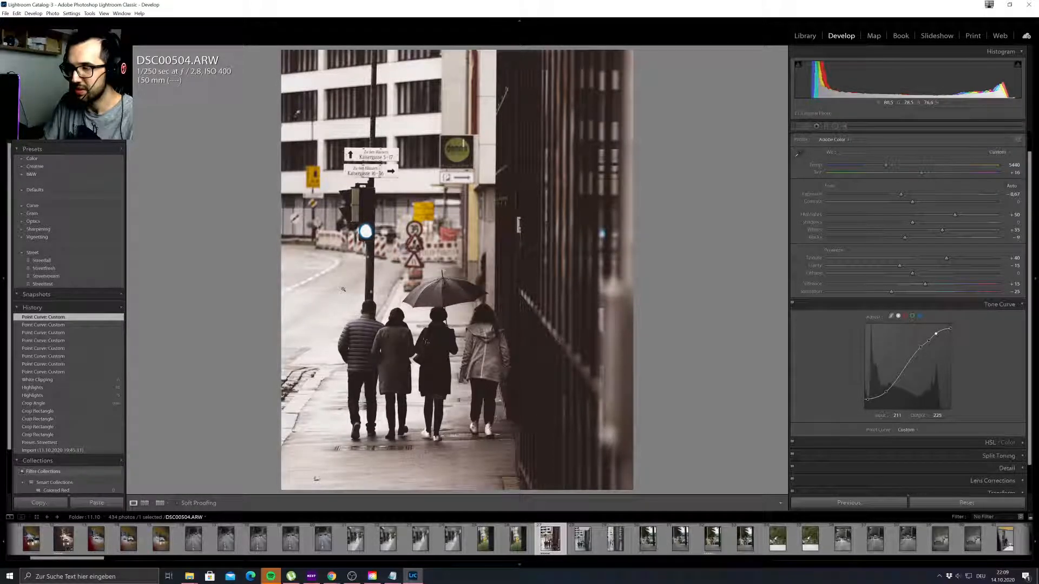
Compare the photo with its state before the curve edits, and add a midtone point to the tone curve at input 128, output 135.
click(49, 381)
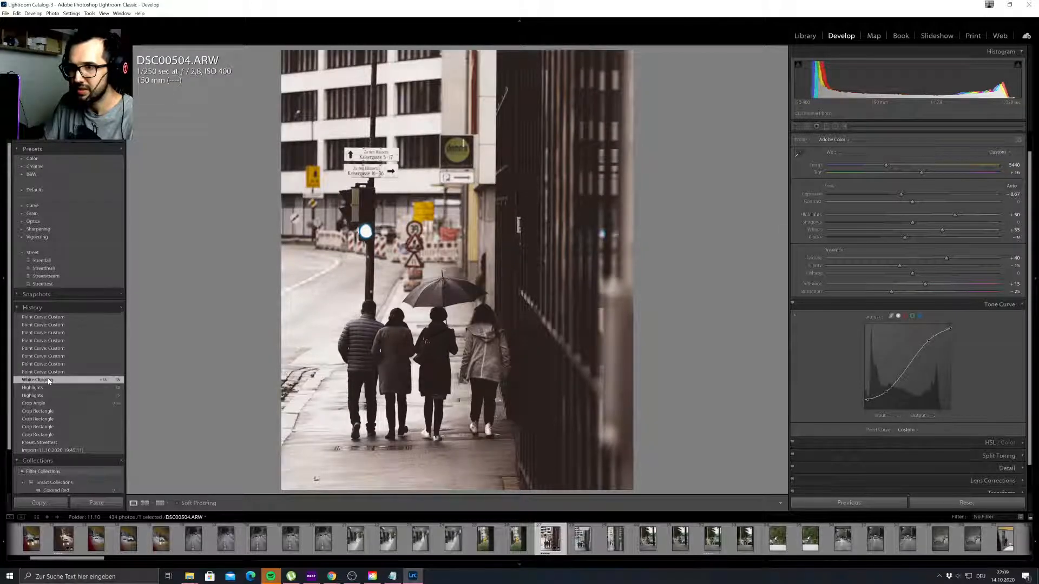
click(55, 320)
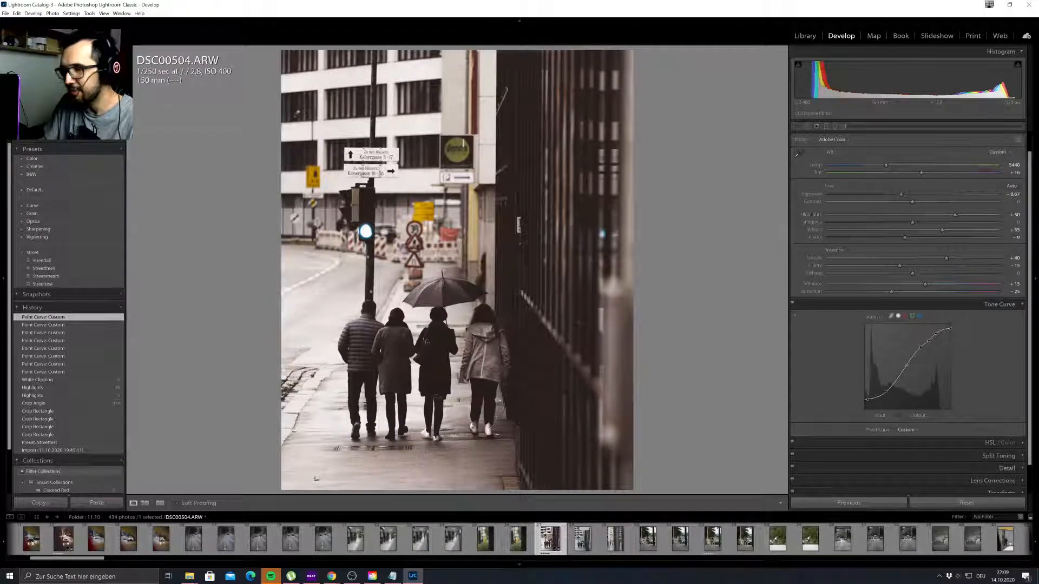
drag(907, 365, 907, 367)
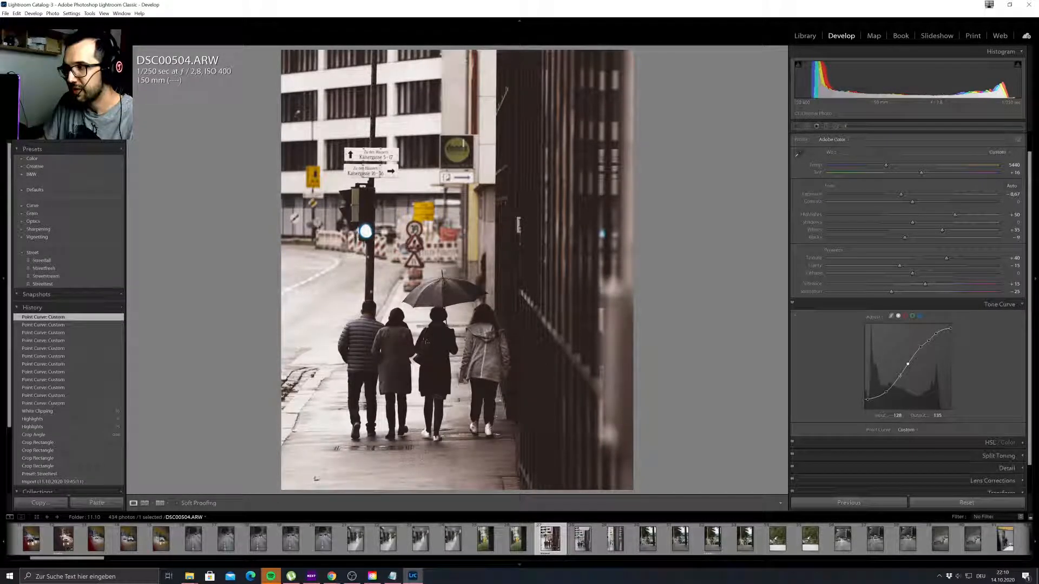
Add a lower-midtone point to the tone curve at input 101, output 97, and compare the photo with the curve off and on.
drag(900, 377, 901, 382)
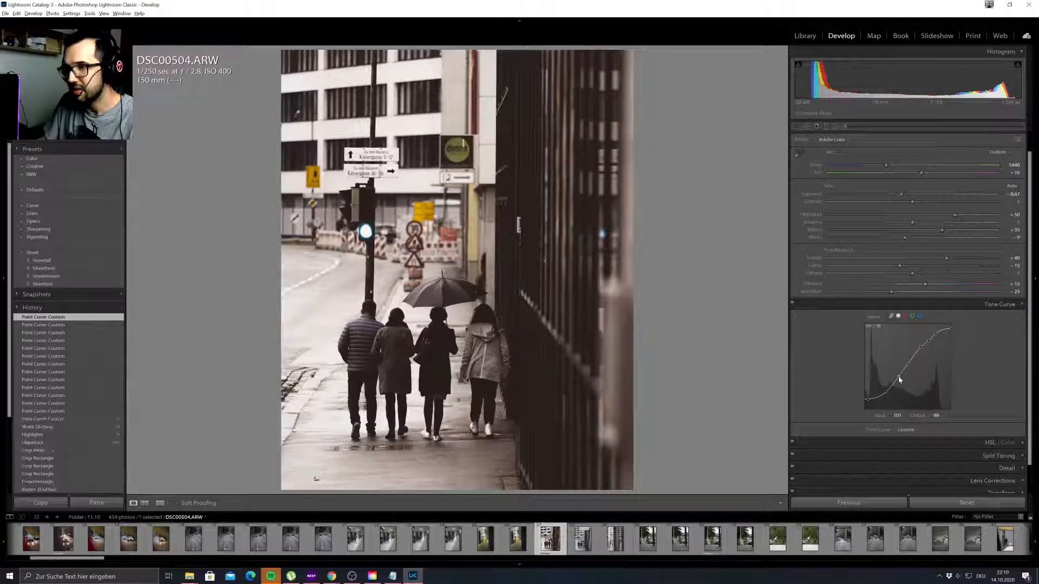
click(900, 380)
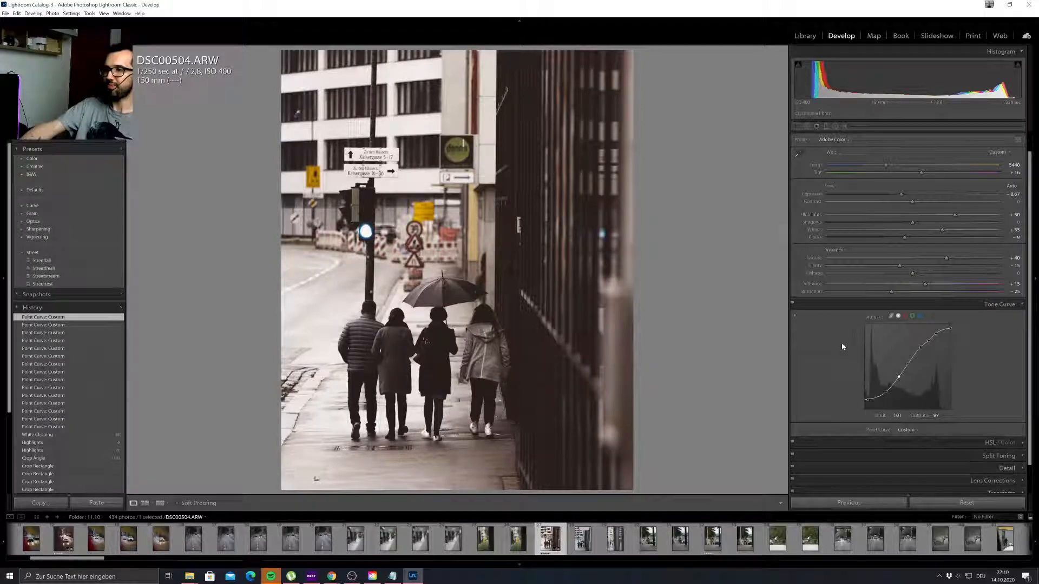
click(792, 305)
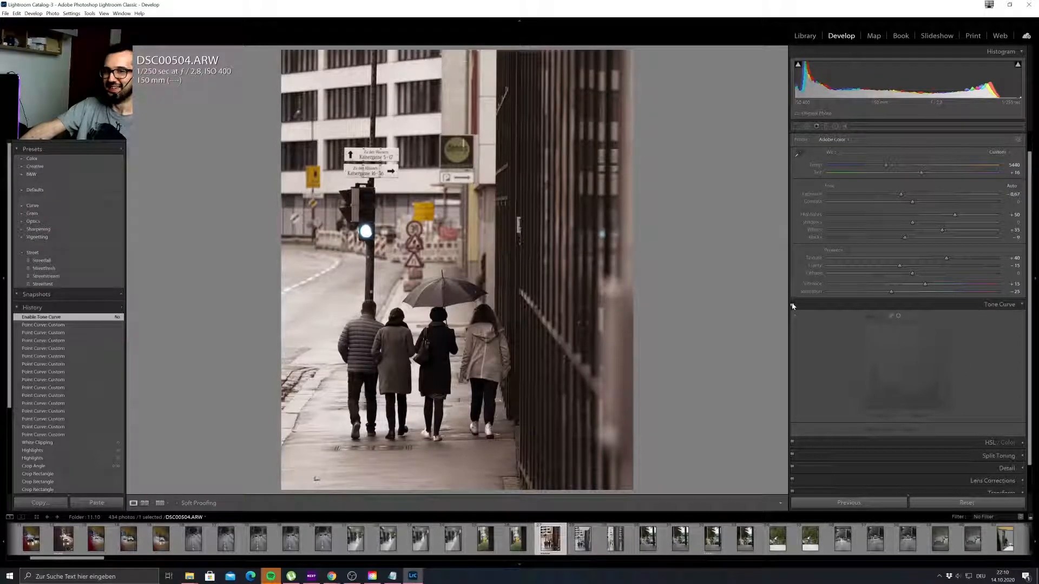
click(792, 305)
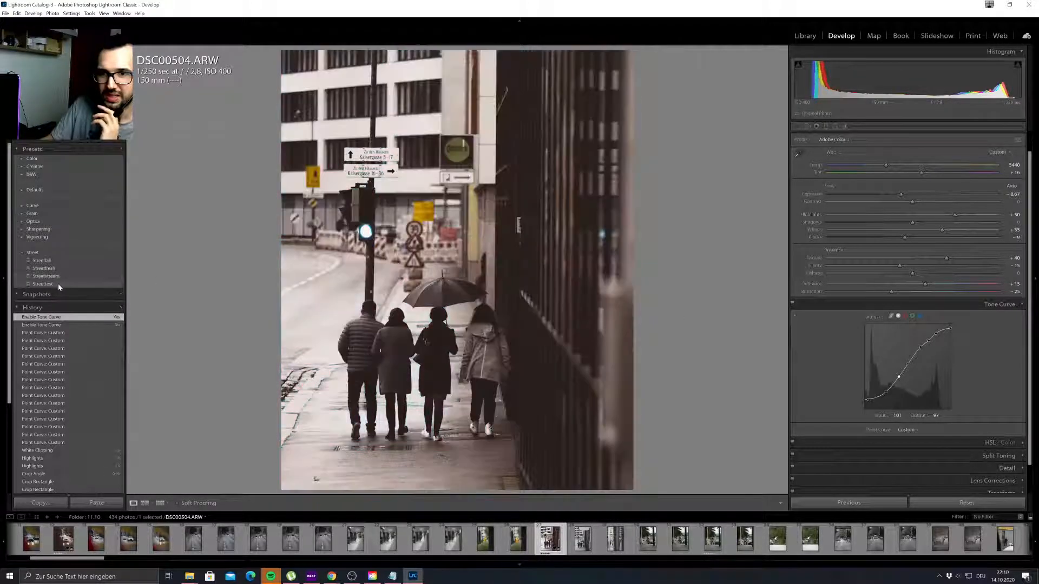
Update the Streettest preset with the current settings of photo DSC00504.
right_click(57, 283)
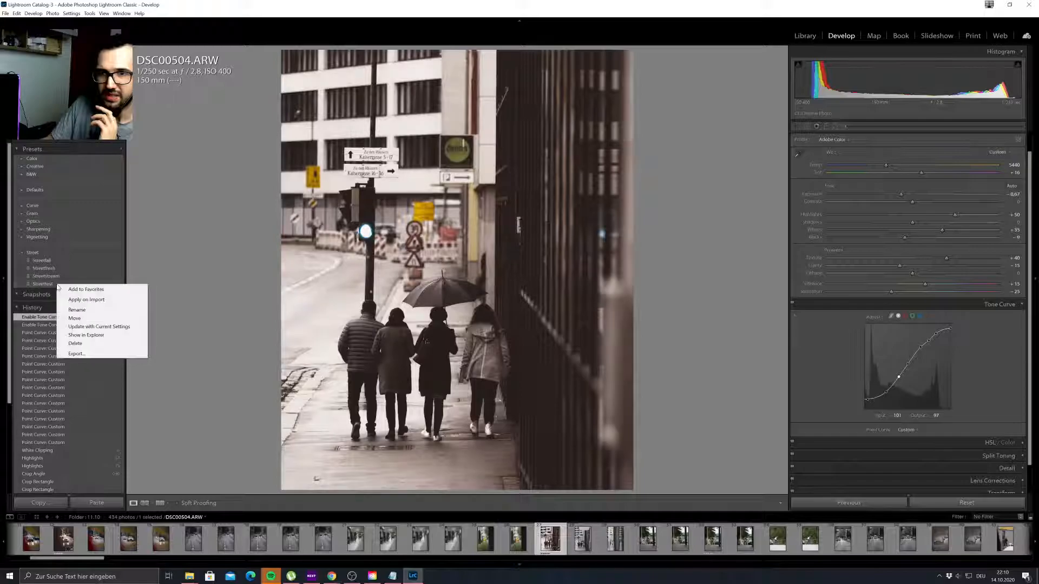
click(106, 327)
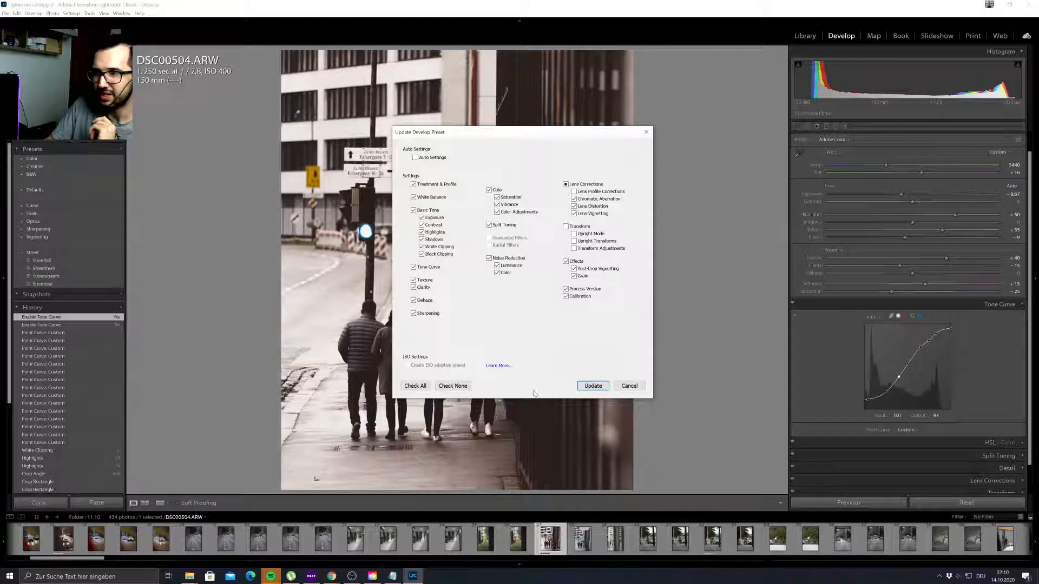
click(592, 388)
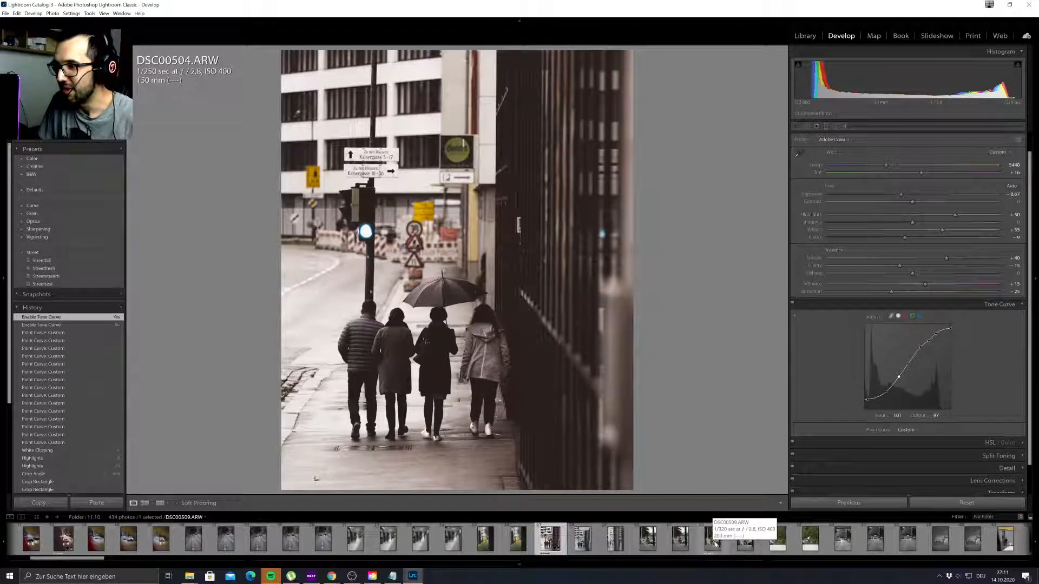
Compare the street photo before and after the edit, and examine the pedestrians' coats and legs up close.
key(y)
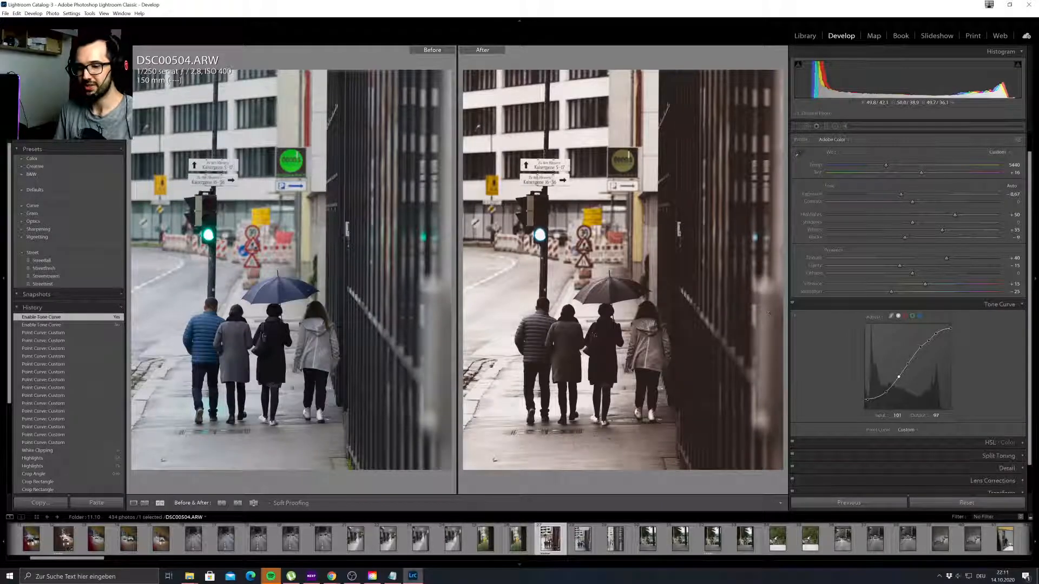
key(y)
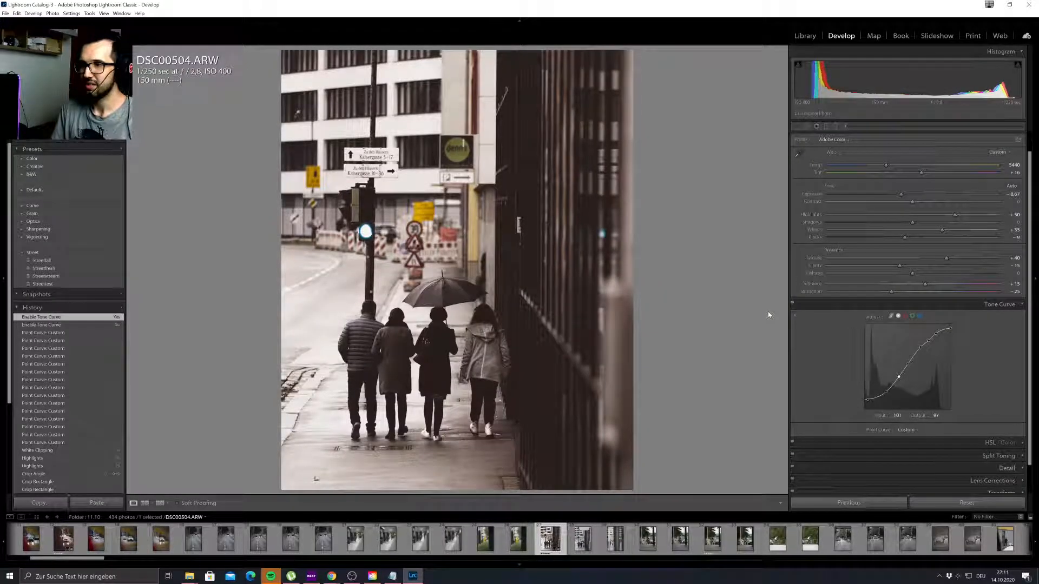
click(434, 351)
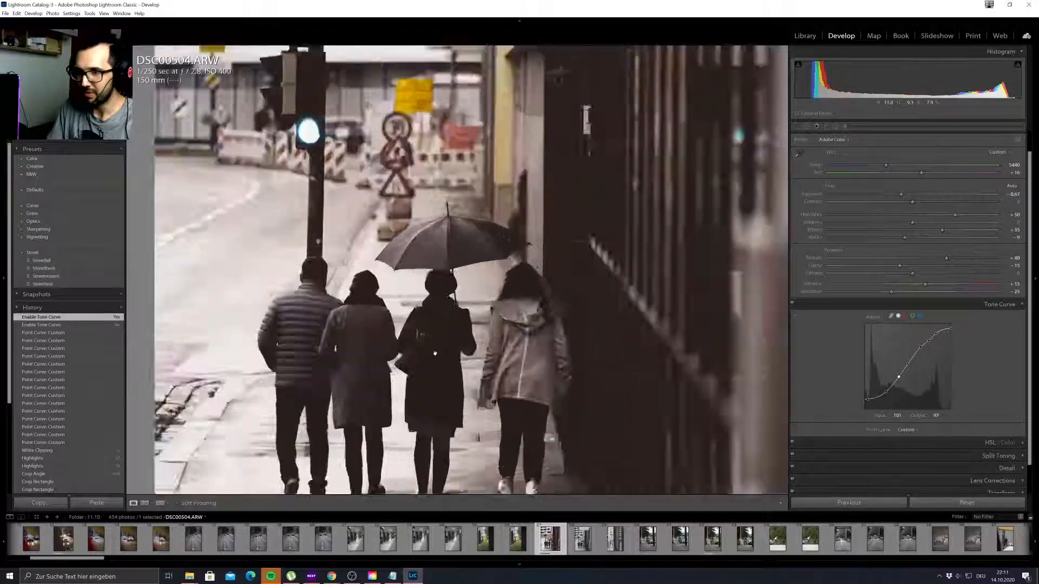
drag(441, 372, 469, 227)
drag(440, 272, 485, 338)
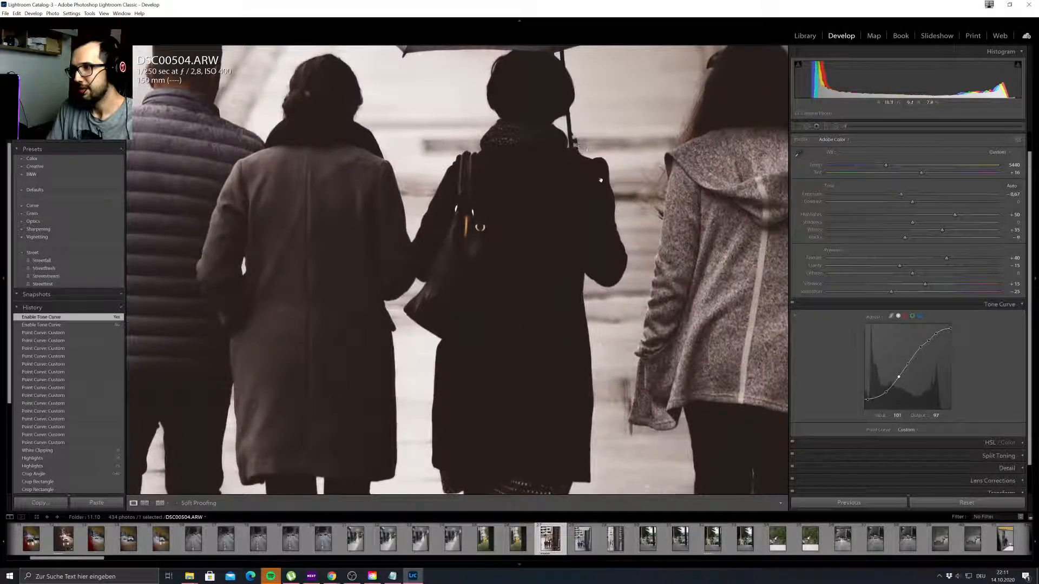
drag(558, 331, 477, 174)
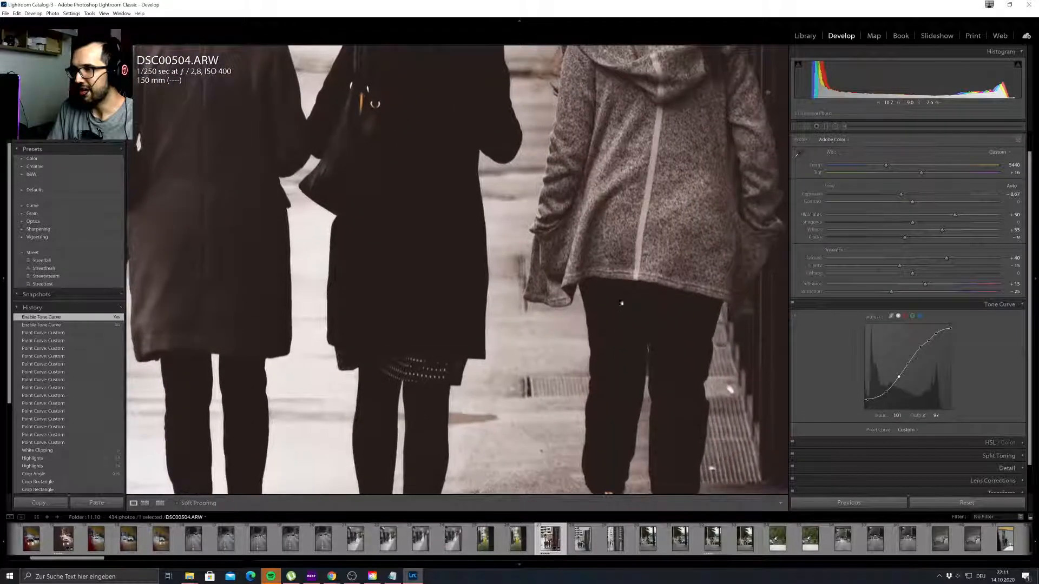
click(652, 298)
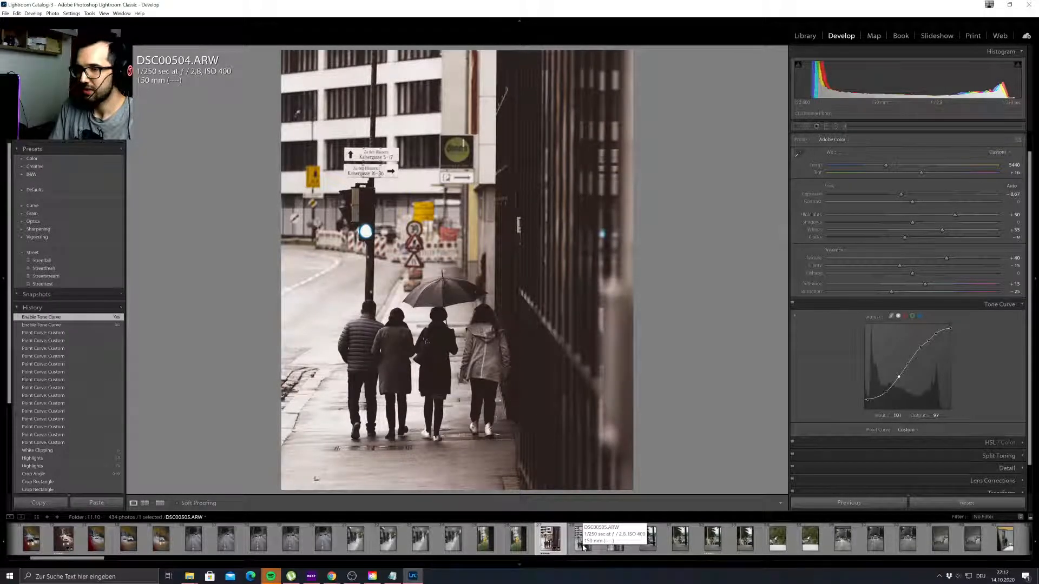
Update the Streettest preset once more with the current develop settings of DSC00504.
right_click(61, 285)
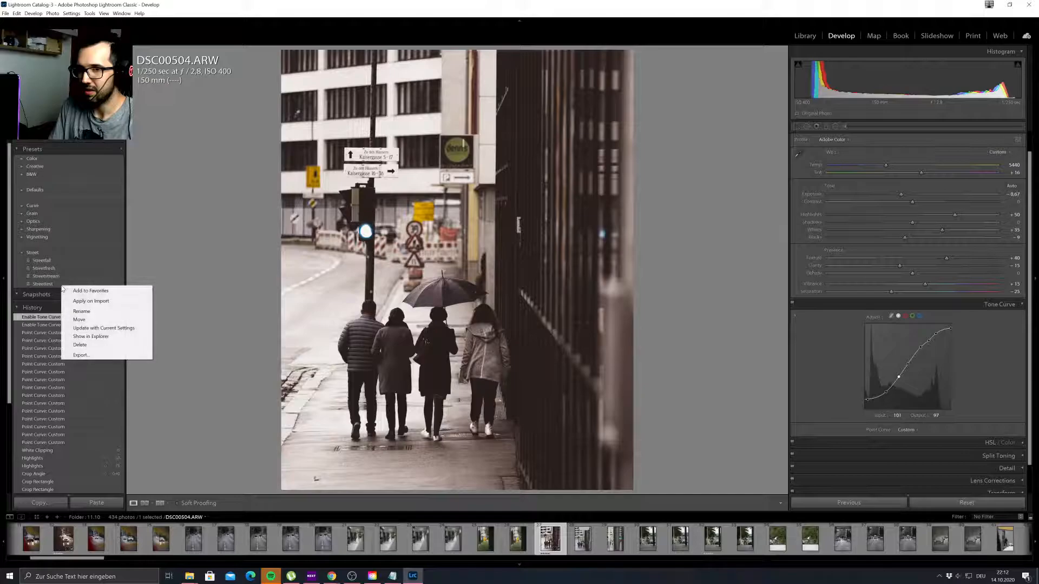
click(103, 328)
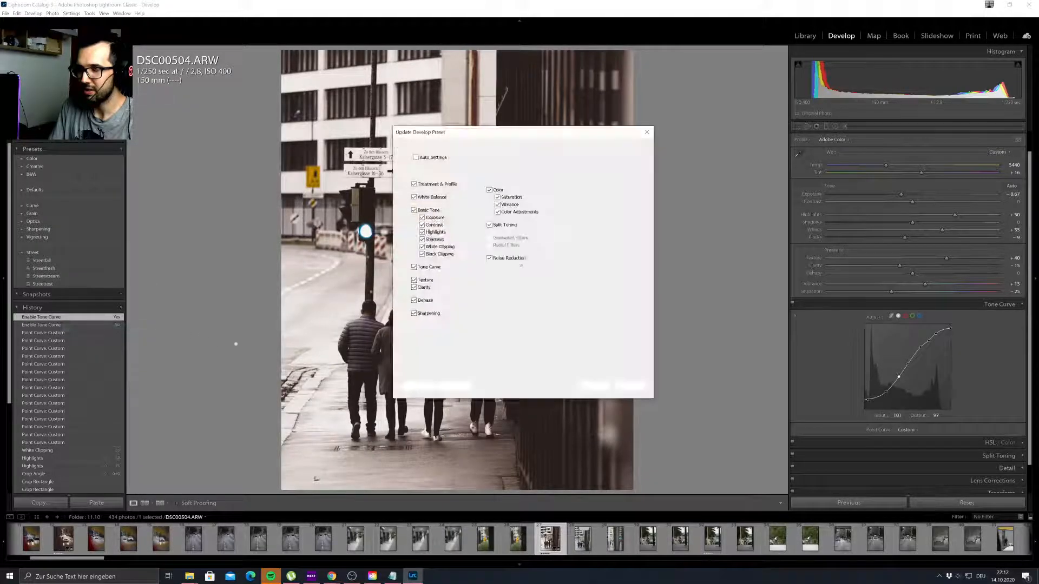
click(591, 387)
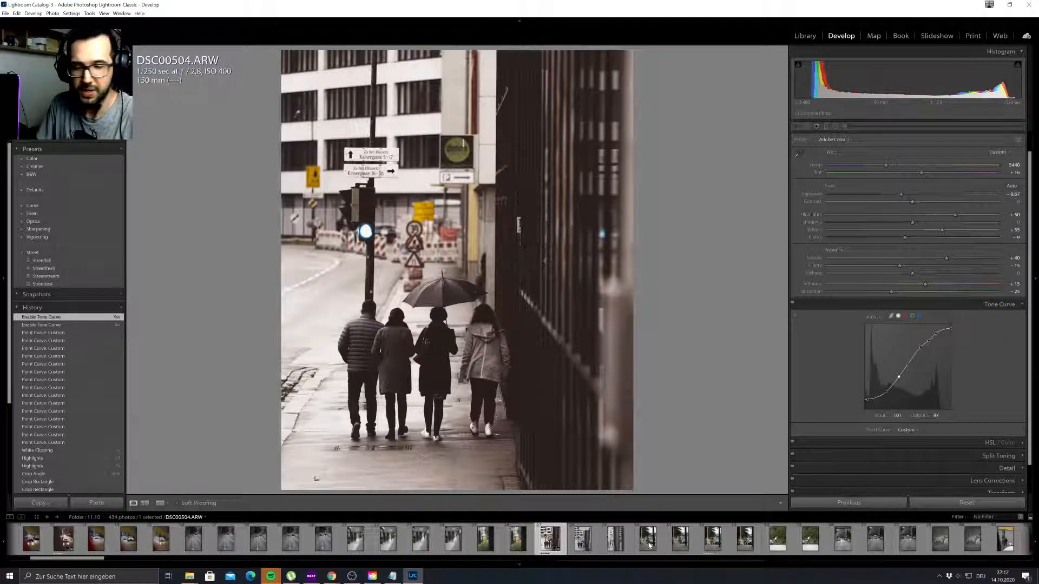
Apply the Streettest preset to cyclist photo DSC00508, and undo a trial lowering of the tone curve's black point to input 0, output 0.
click(654, 547)
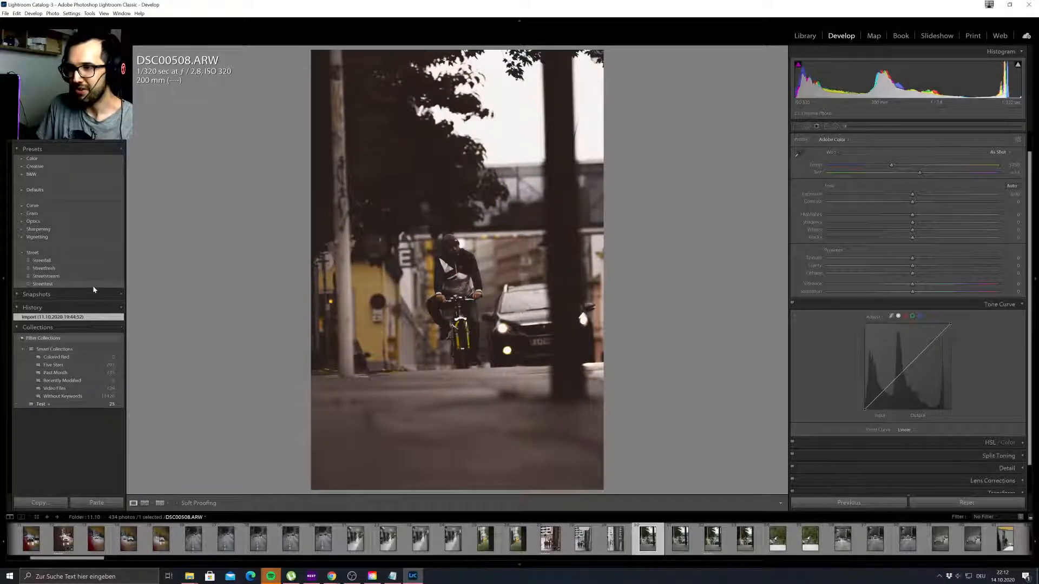
click(94, 287)
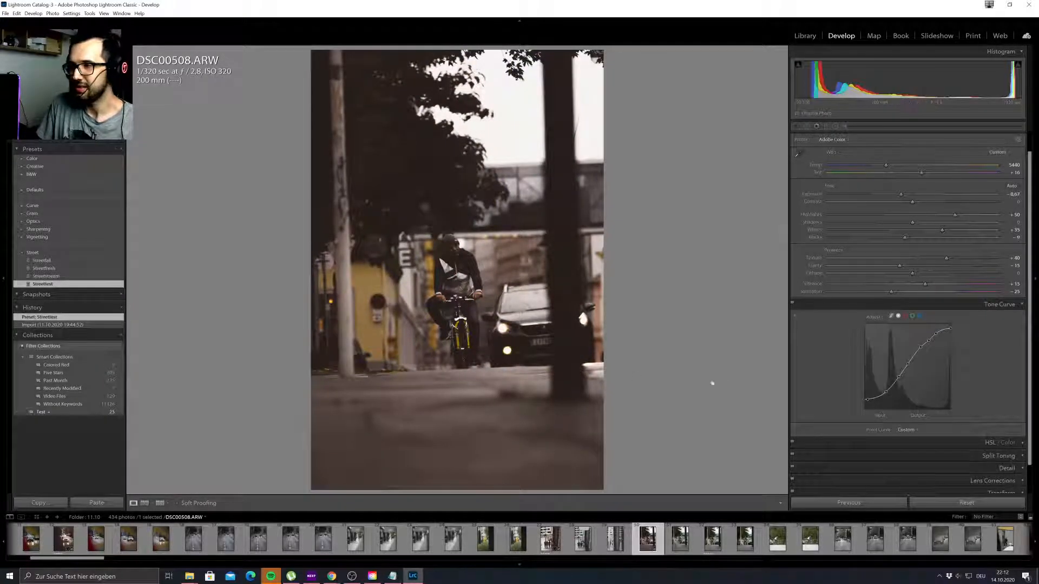
drag(867, 399, 865, 421)
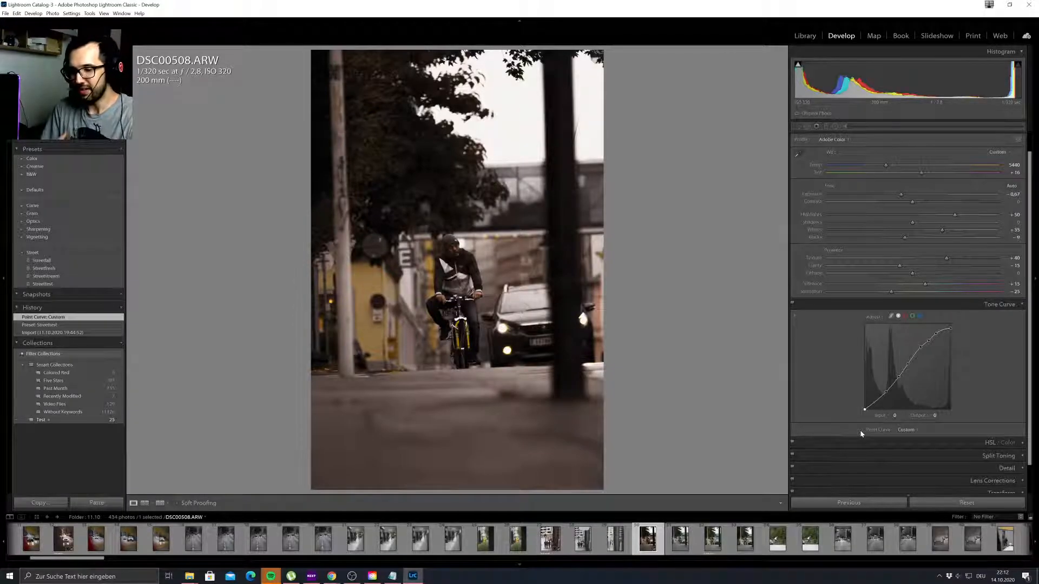
key(ctrl+z)
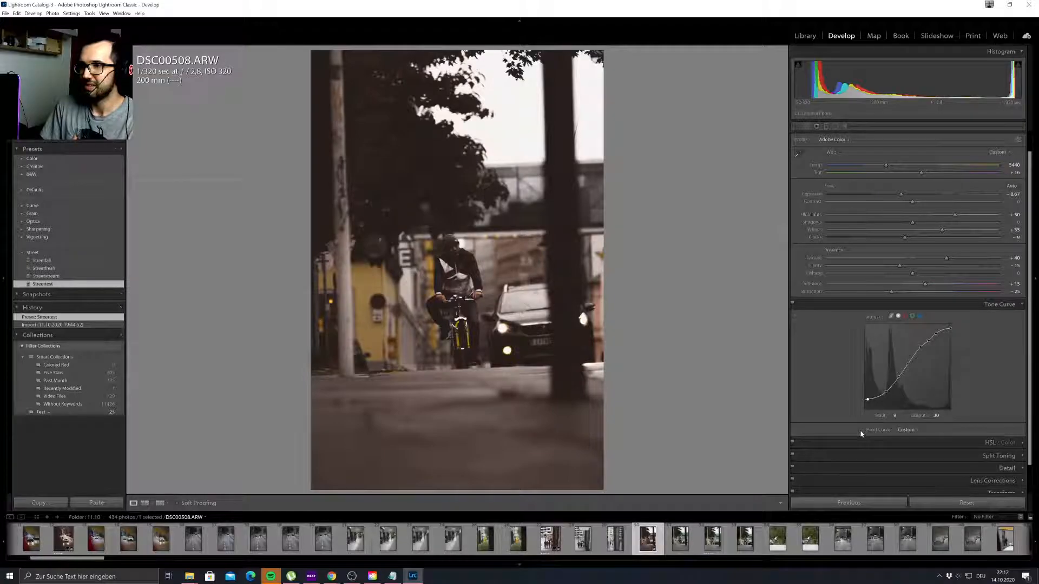
Try resetting the cyclist photo's Exposure to 0, return it to -0.67, and check the before/after comparison.
double_click(901, 195)
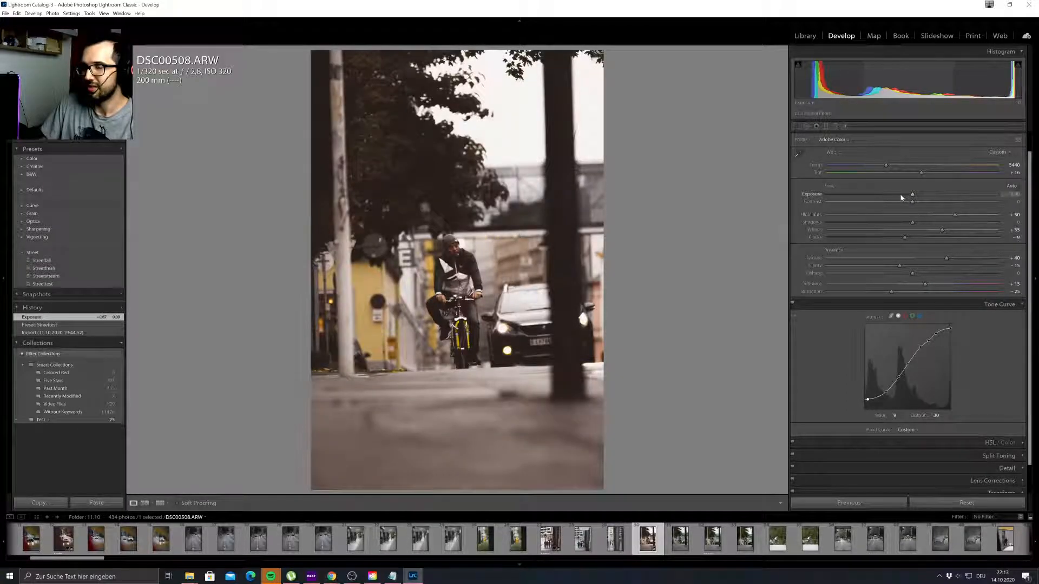
drag(913, 195, 901, 195)
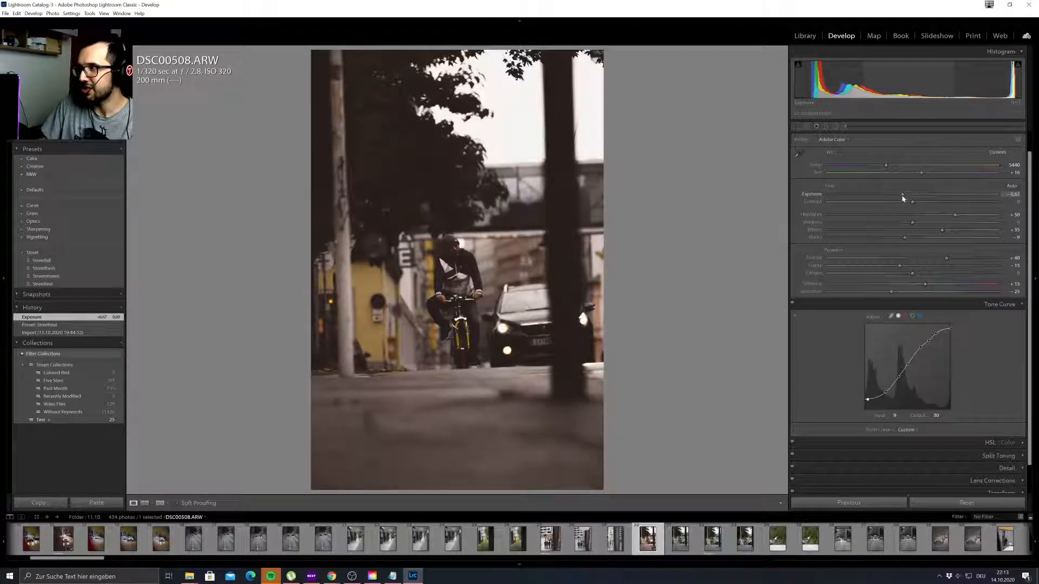
drag(902, 198, 901, 200)
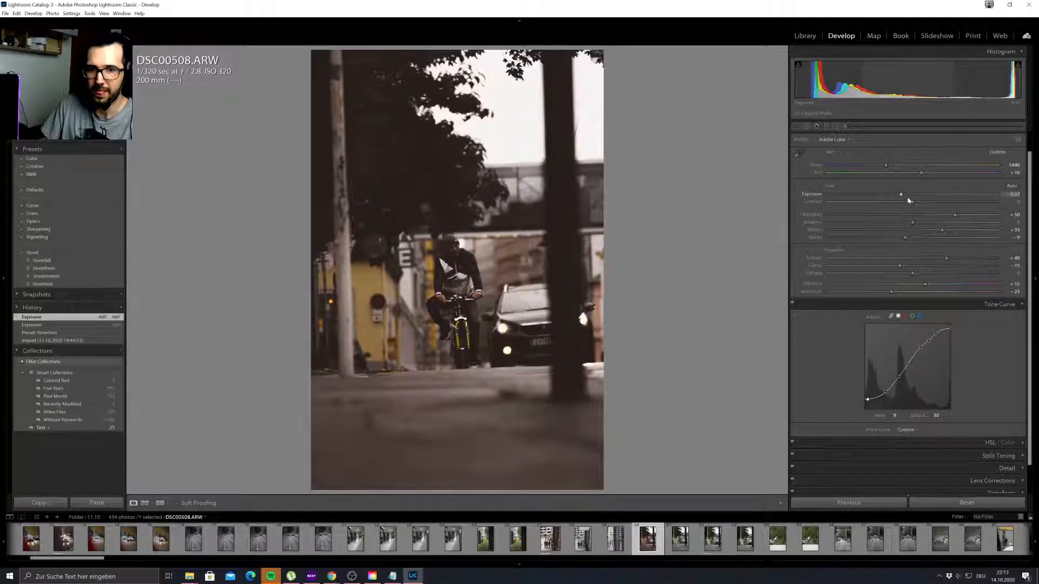
key(y)
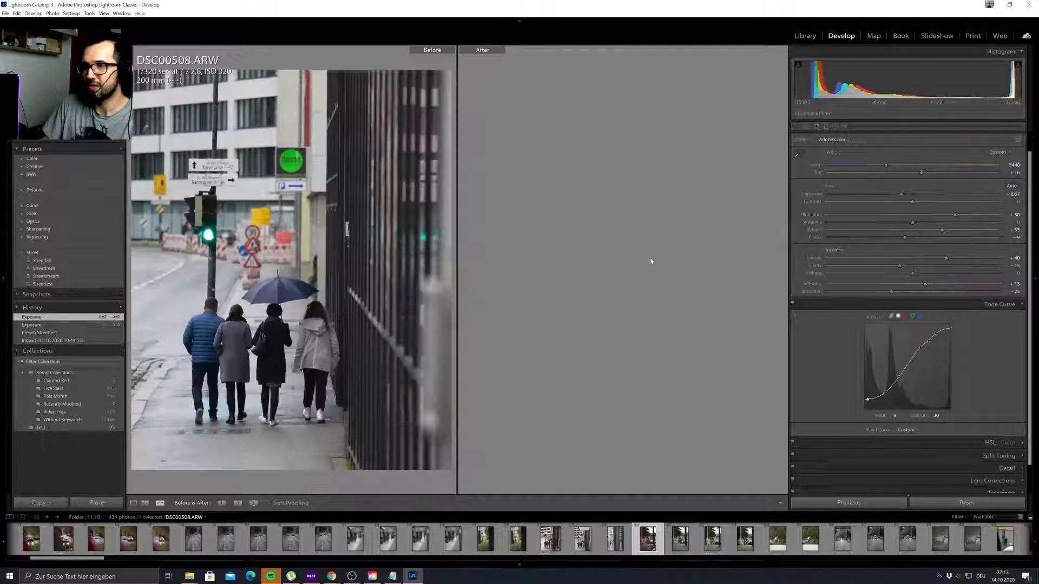
key(y)
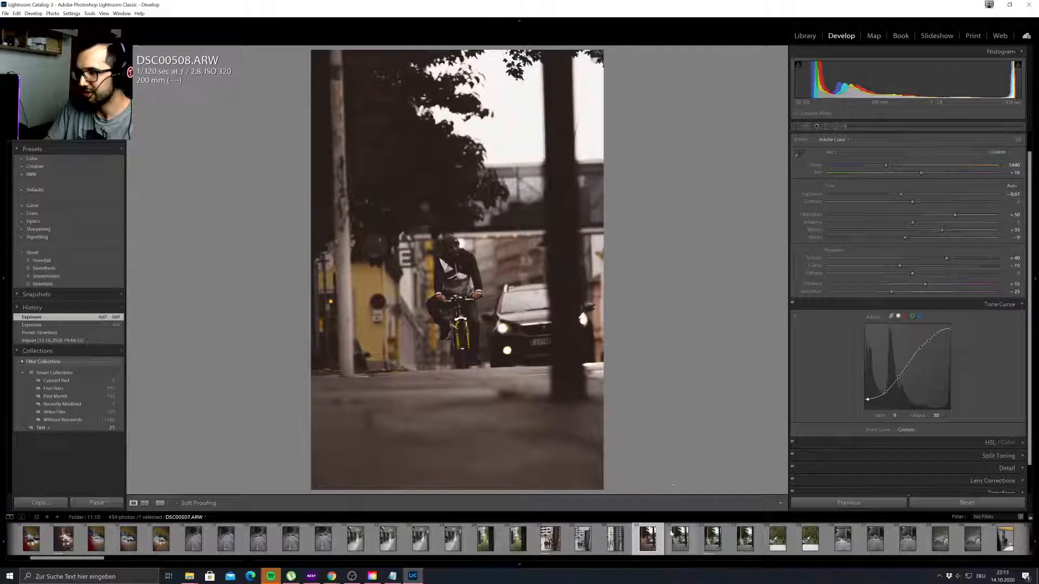
Browse the folder to photo DSC00532 of two men outside the Lebensmittel shop and apply the Streettest preset to it.
scroll(671, 538, down, 5)
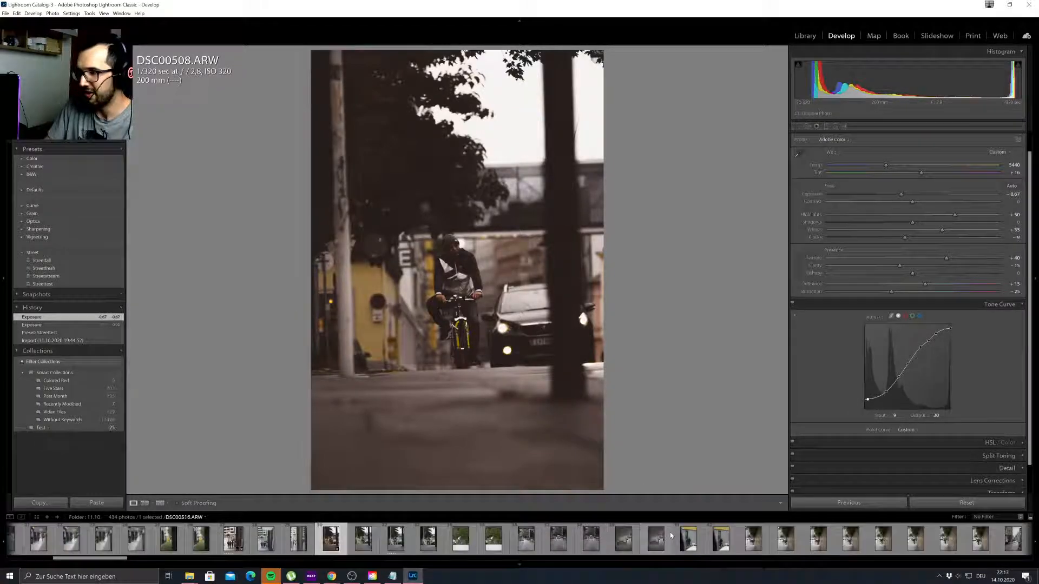
click(398, 540)
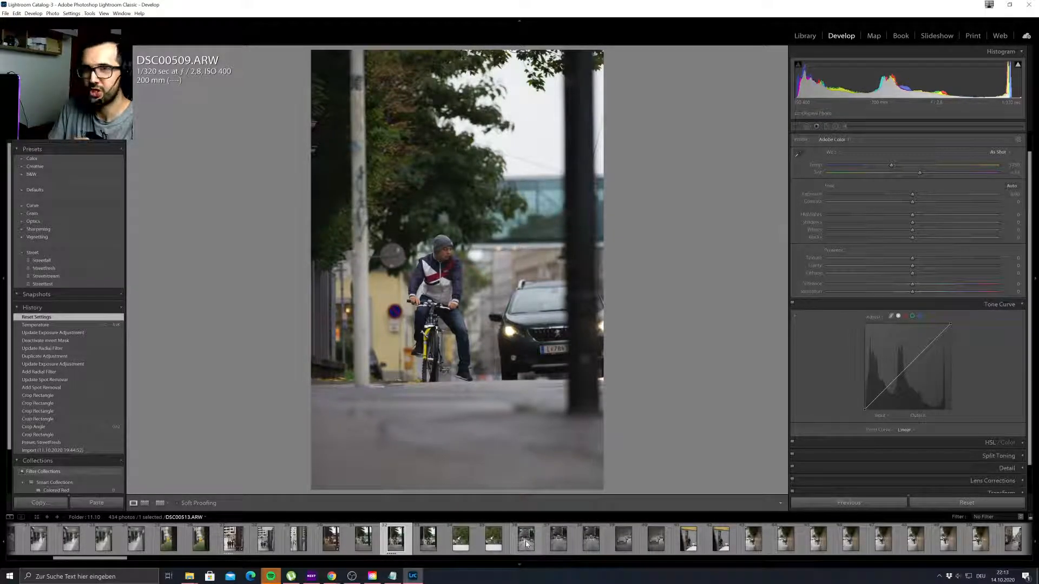
scroll(524, 541, down, 3)
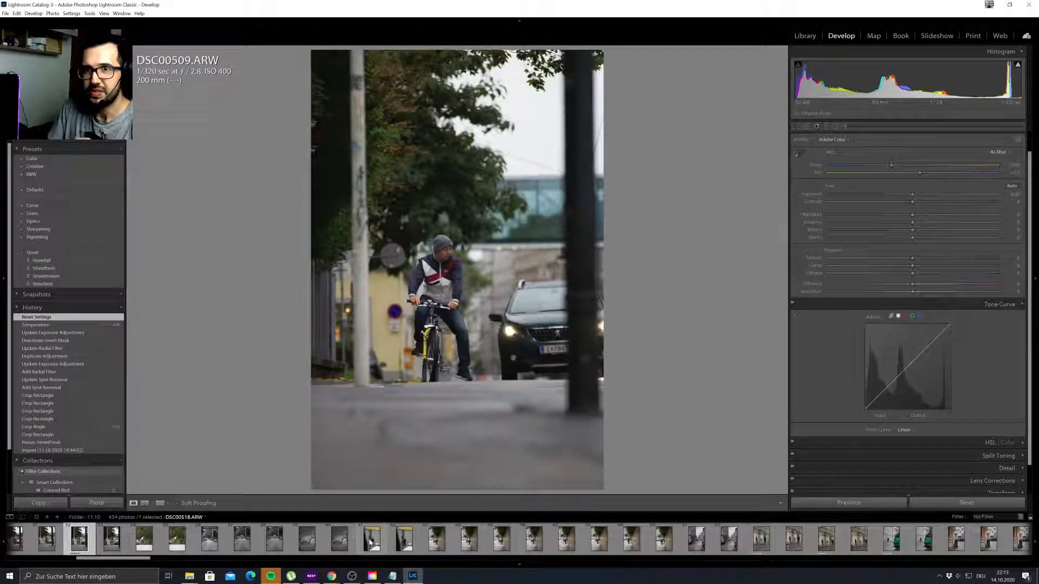
scroll(386, 540, down, 3)
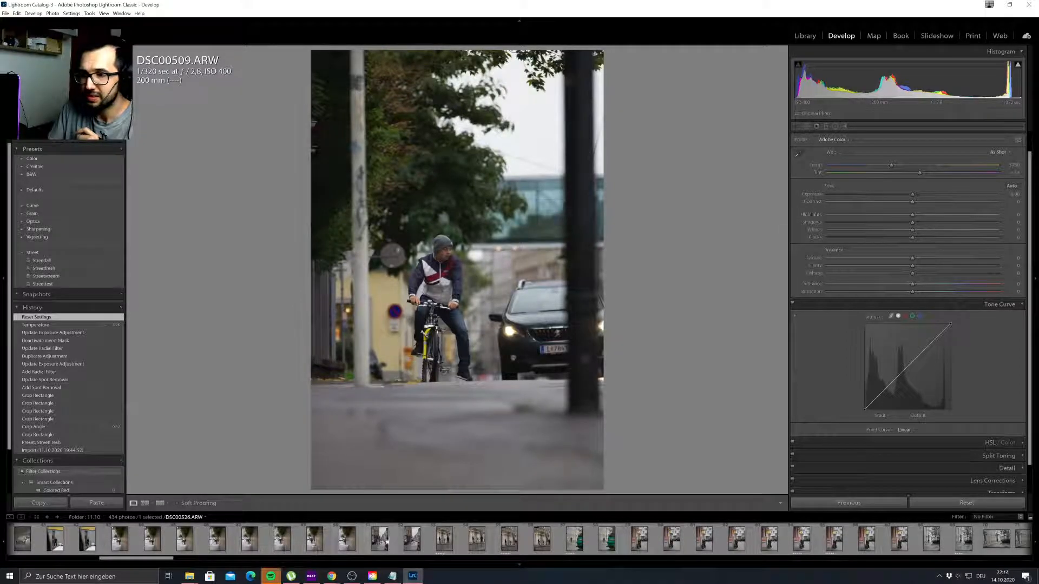
click(444, 539)
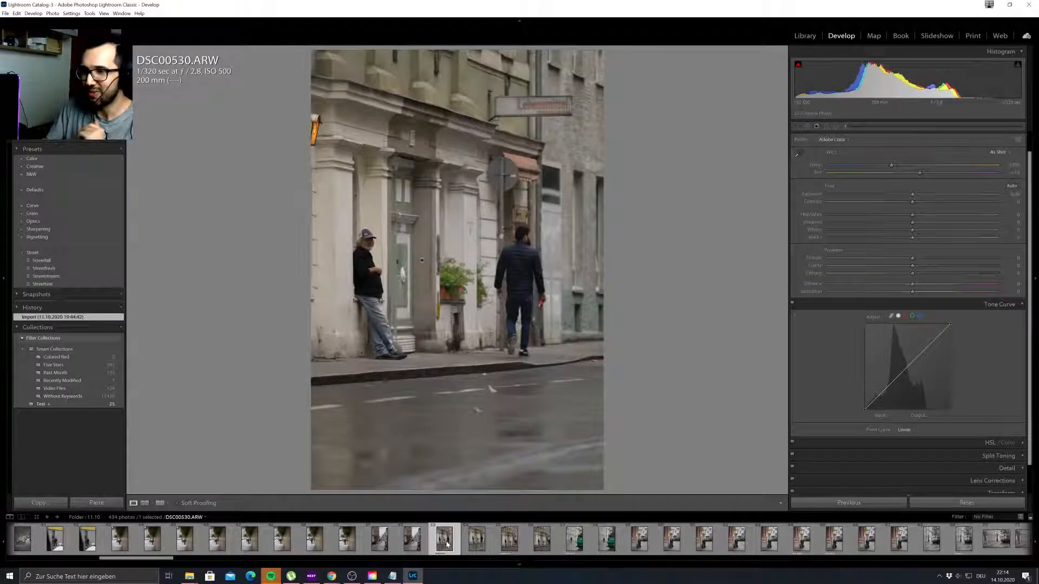
click(512, 547)
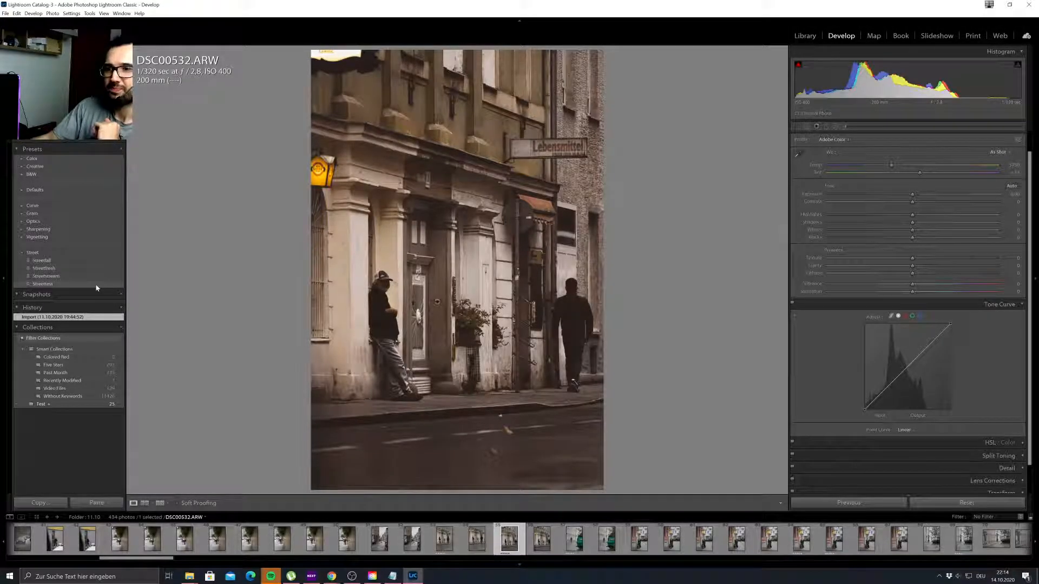
click(101, 285)
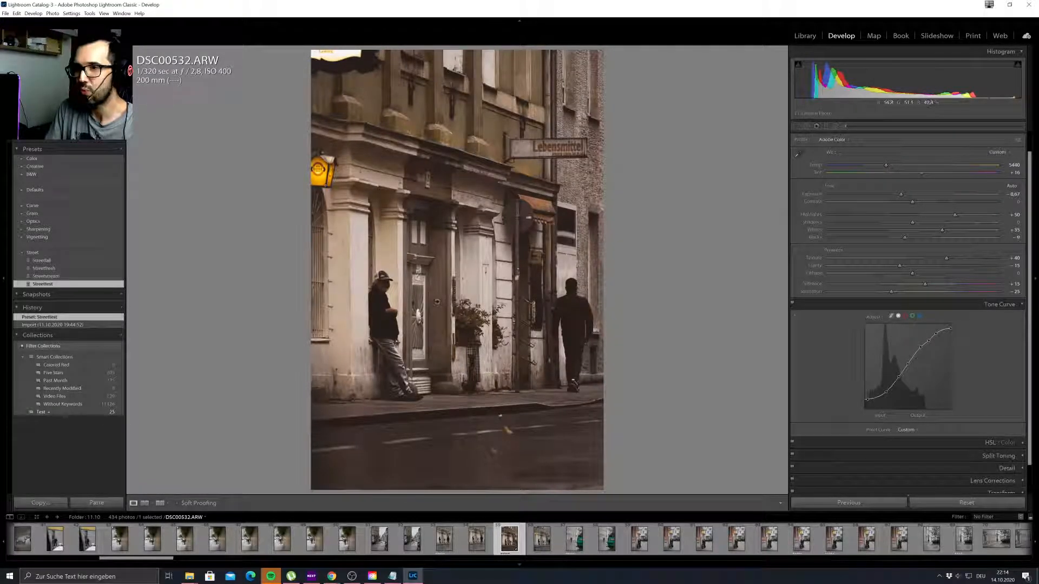
Preview the Streettest preset on neighbouring photo DSC00533 for comparison, and return to DSC00532.
click(541, 538)
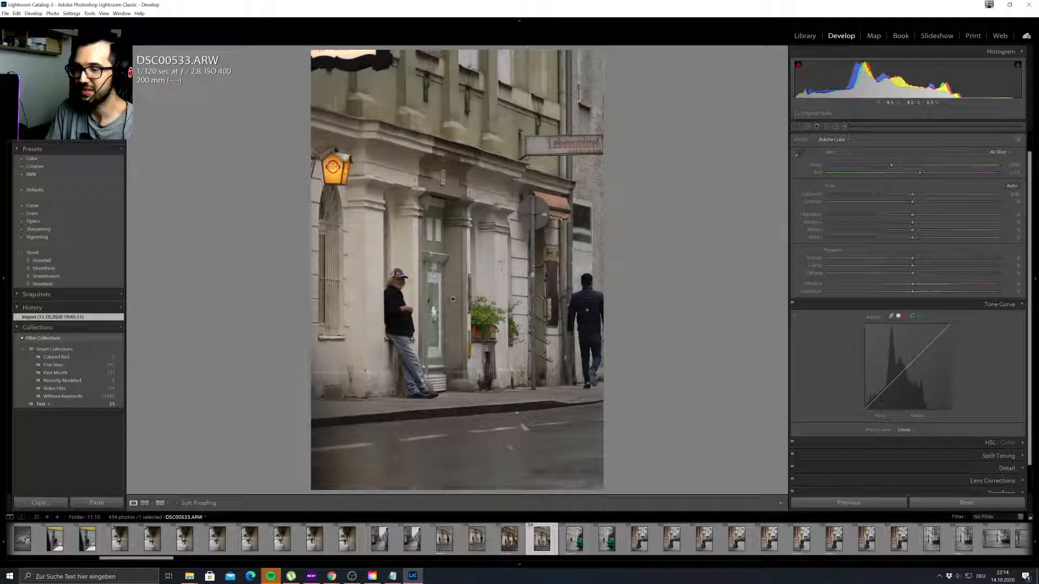
mouse_move(74, 283)
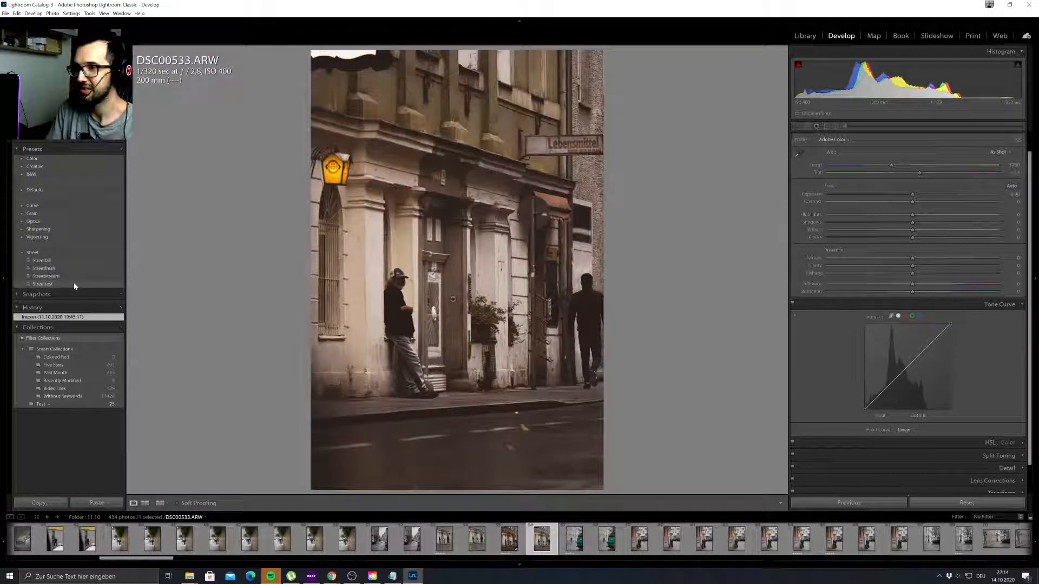
click(512, 540)
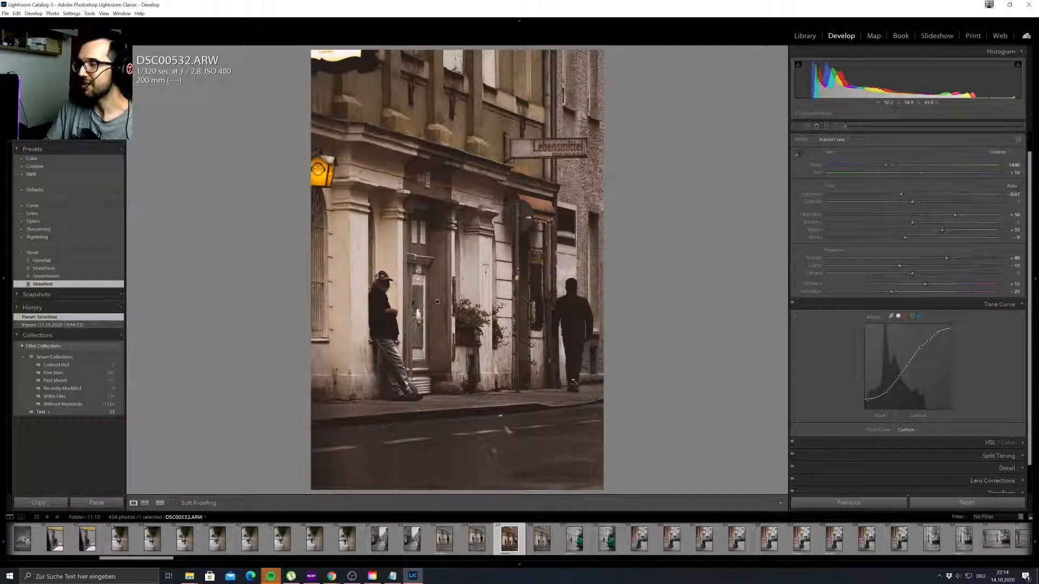
Start a new radial filter on photo DSC00532.
click(836, 126)
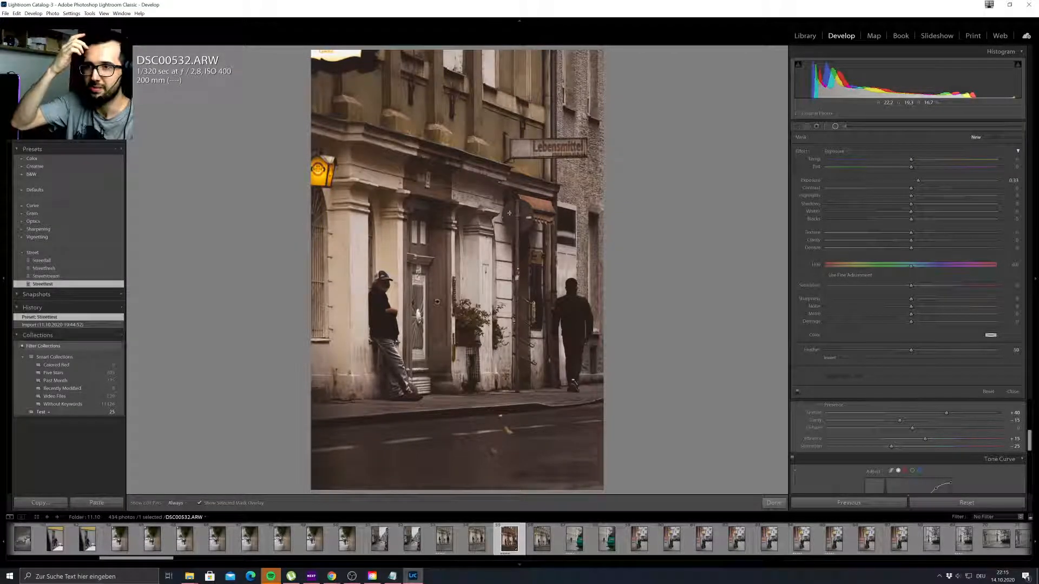
click(316, 186)
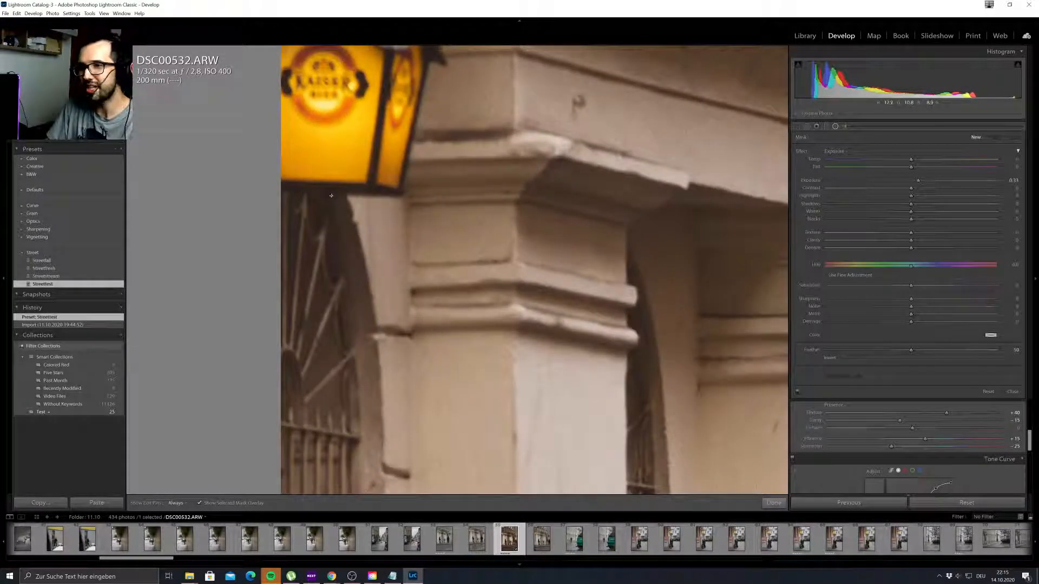
drag(338, 201, 386, 257)
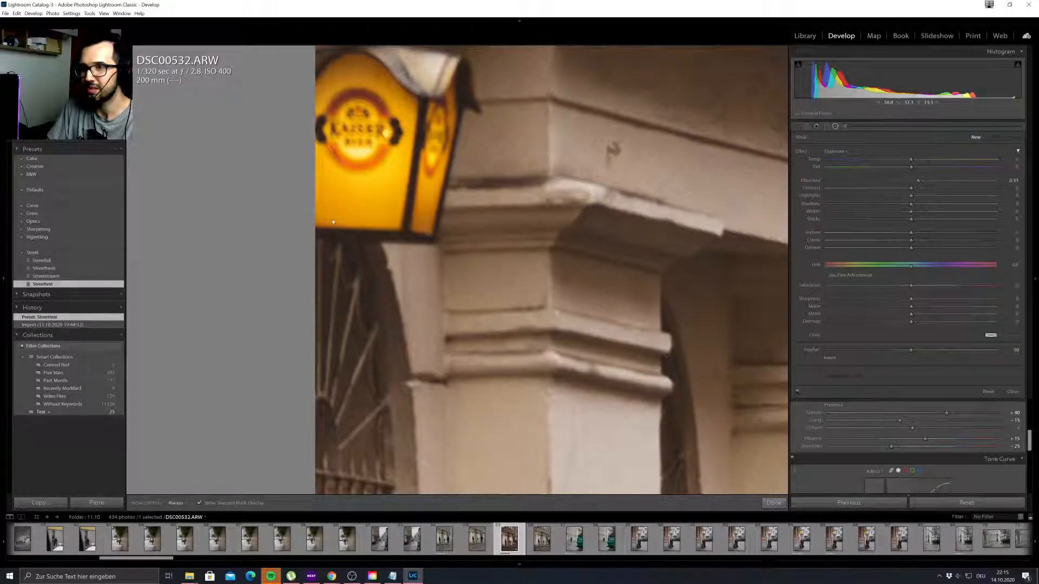
key(z)
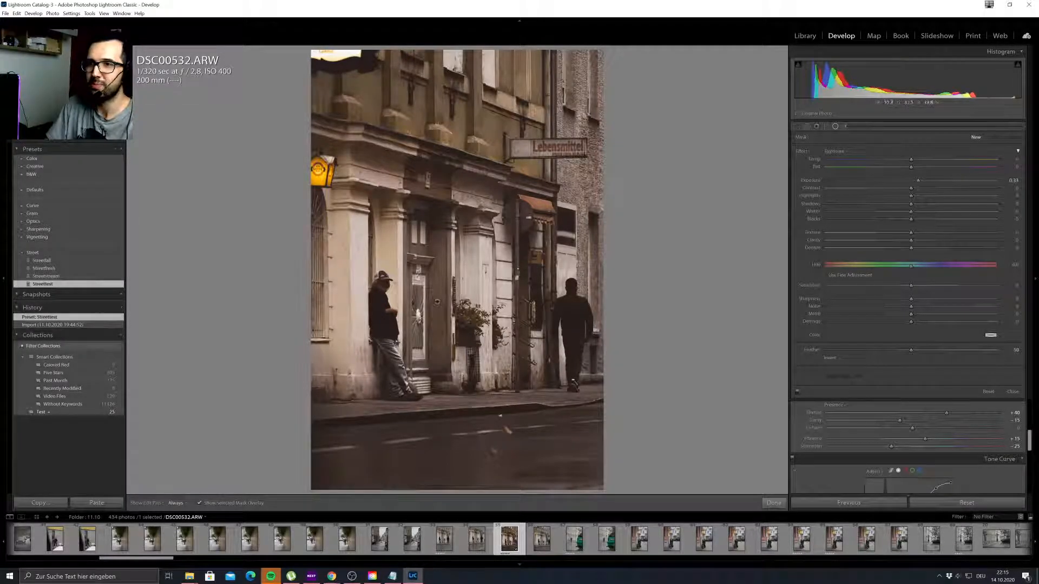
click(806, 127)
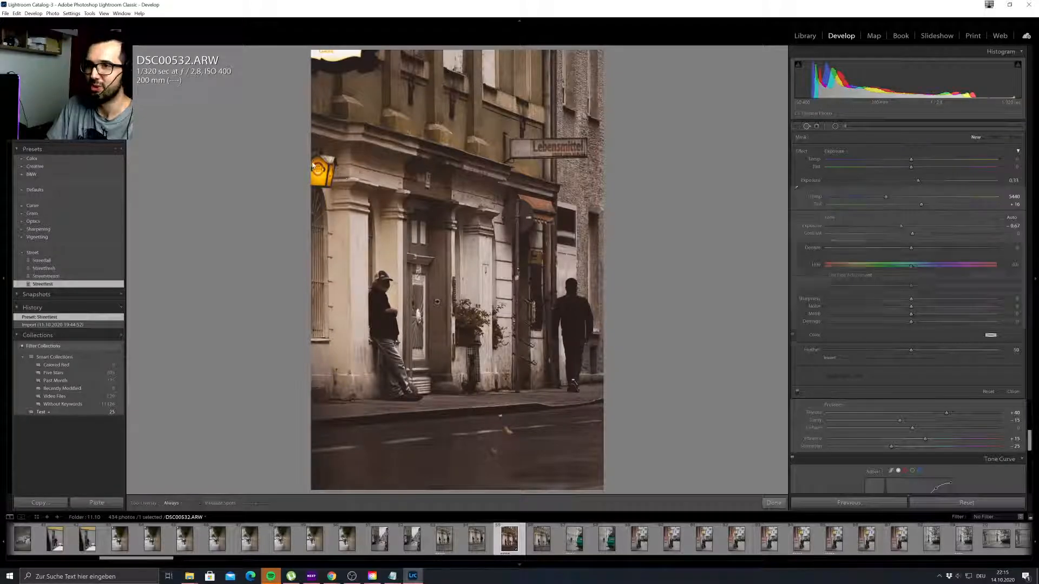
scroll(318, 155, up, 1)
scroll(316, 164, up, 1)
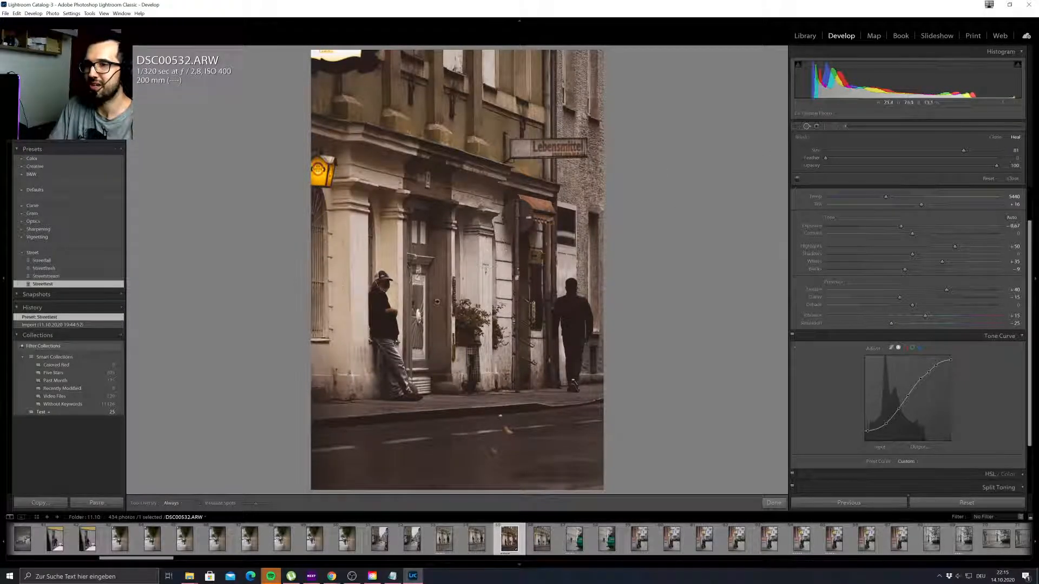
Add a small radial filter around the yellow lantern, reset its exposure to 0, and invert the mask so it covers the inside.
click(836, 128)
drag(319, 170, 345, 196)
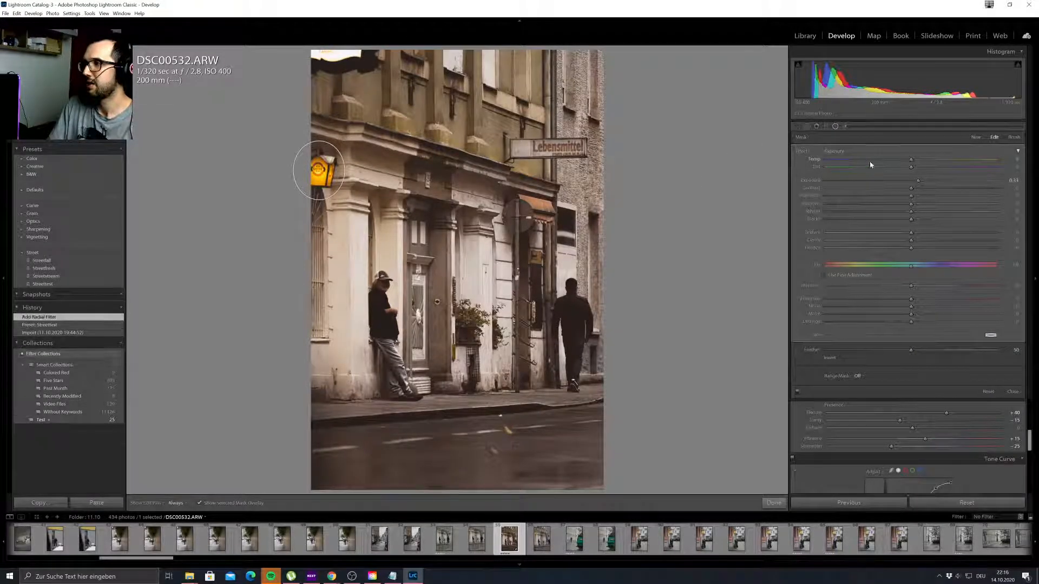
double_click(918, 181)
key(o)
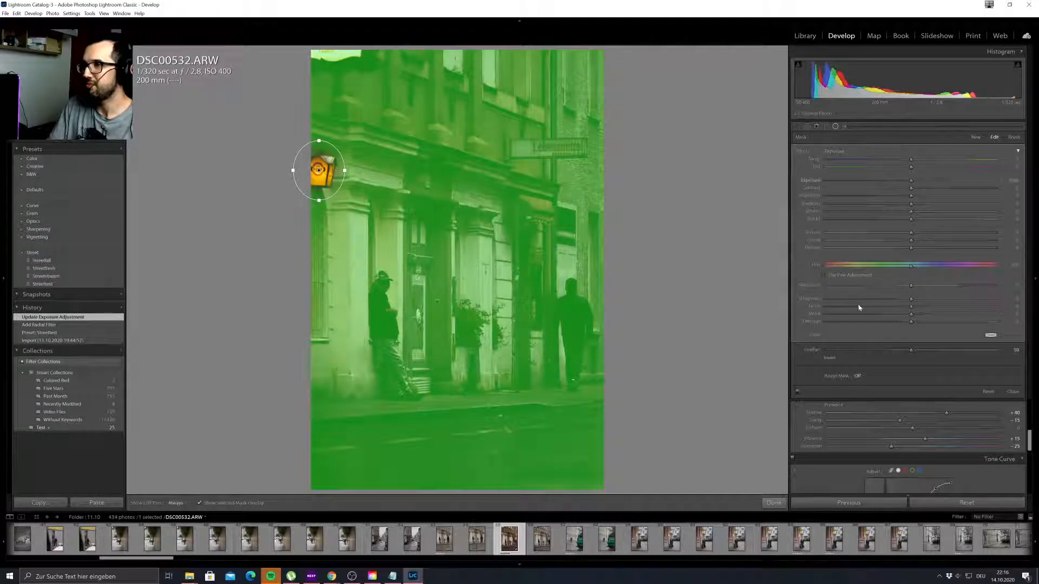
click(819, 358)
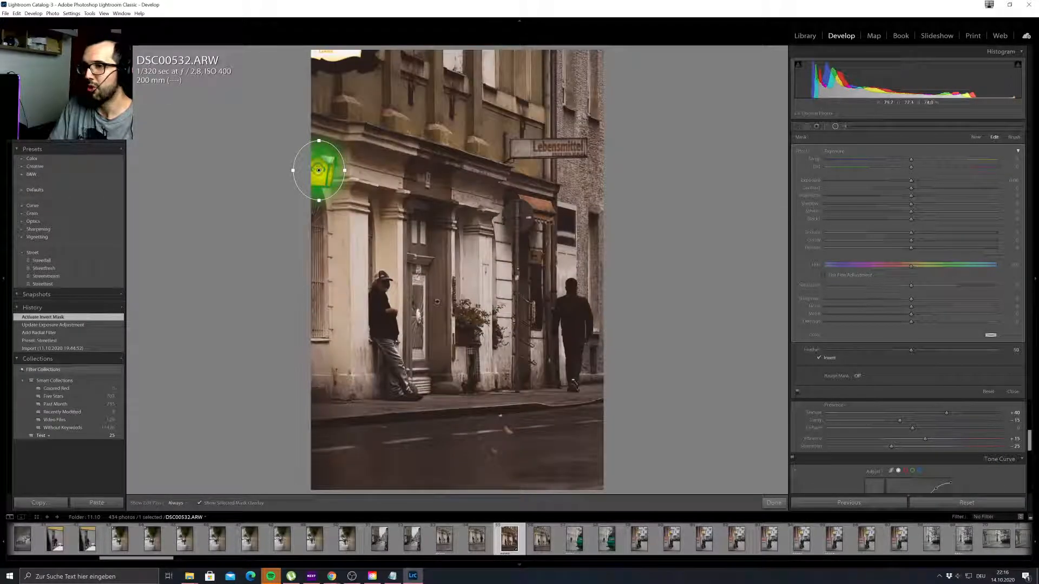
Desaturate the lantern completely by setting the radial filter's saturation to -100.
drag(911, 285, 826, 286)
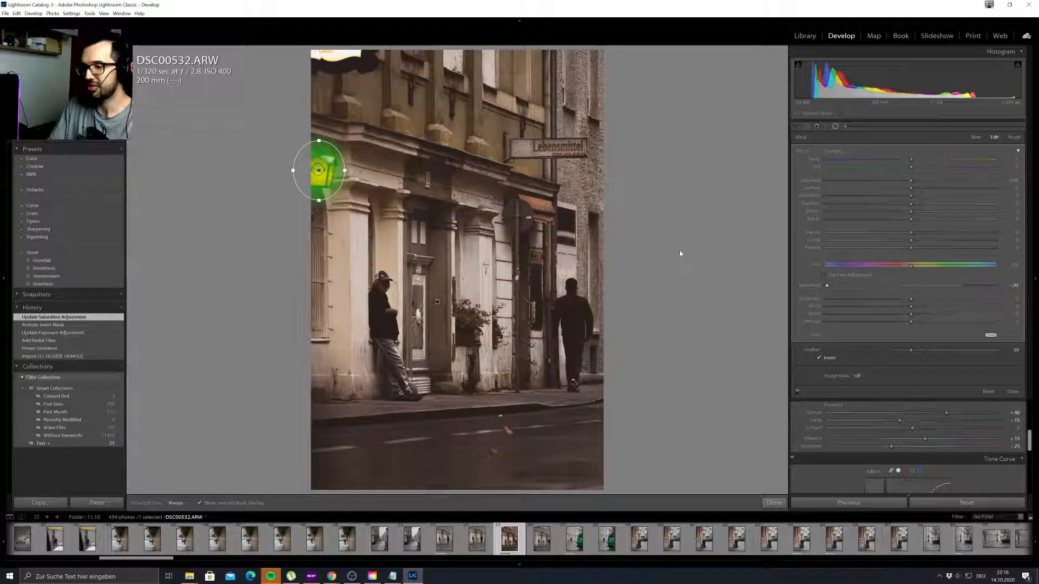
key(o)
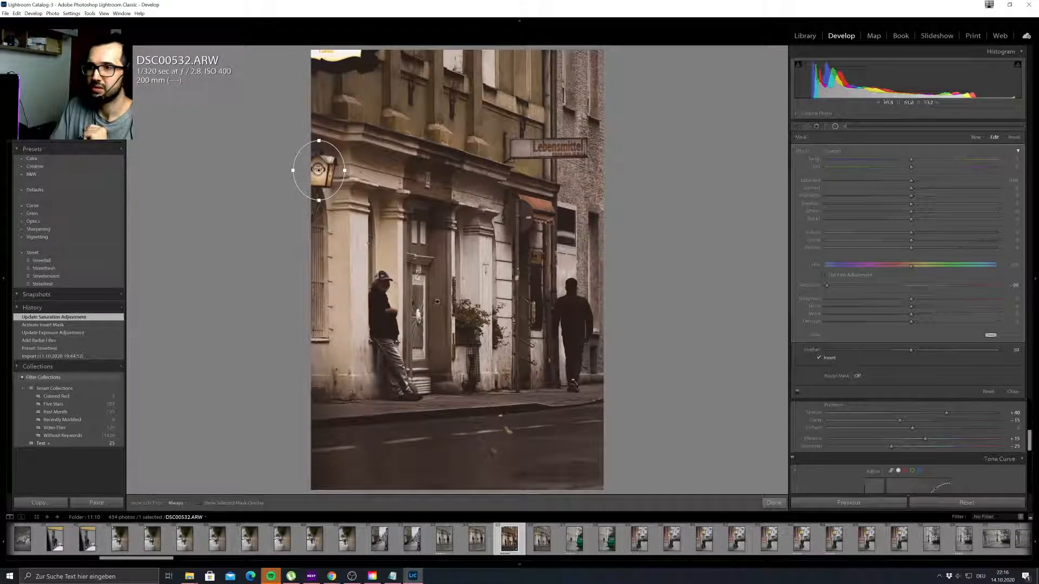
double_click(826, 285)
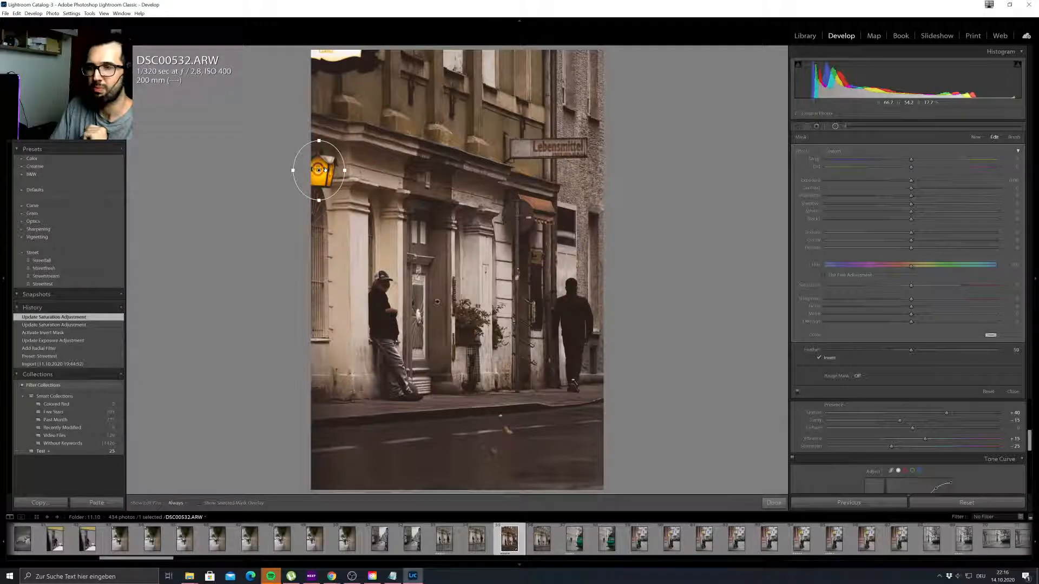
drag(909, 288, 297, 167)
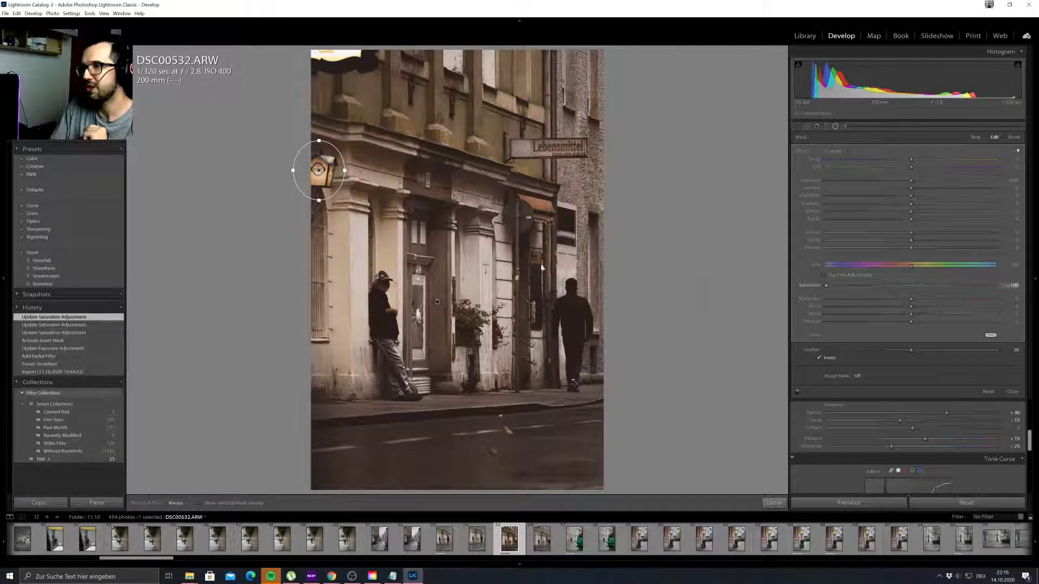
Refine the lantern filter's mask with small Auto Mask brush and erase strokes around the lantern, and lower its exposure to -0.57.
key(shift+t)
scroll(317, 184, down, 4)
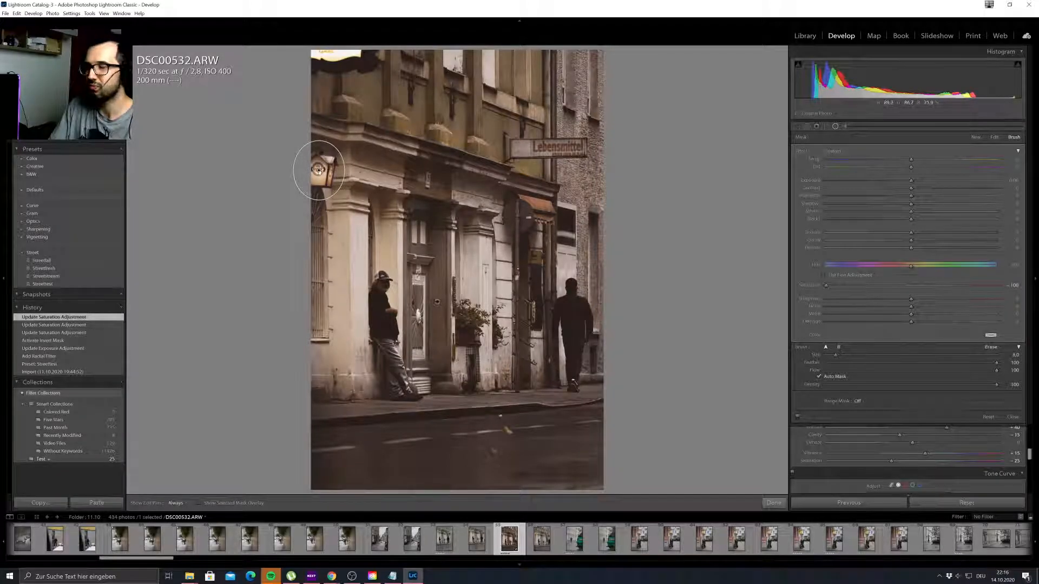
key(h)
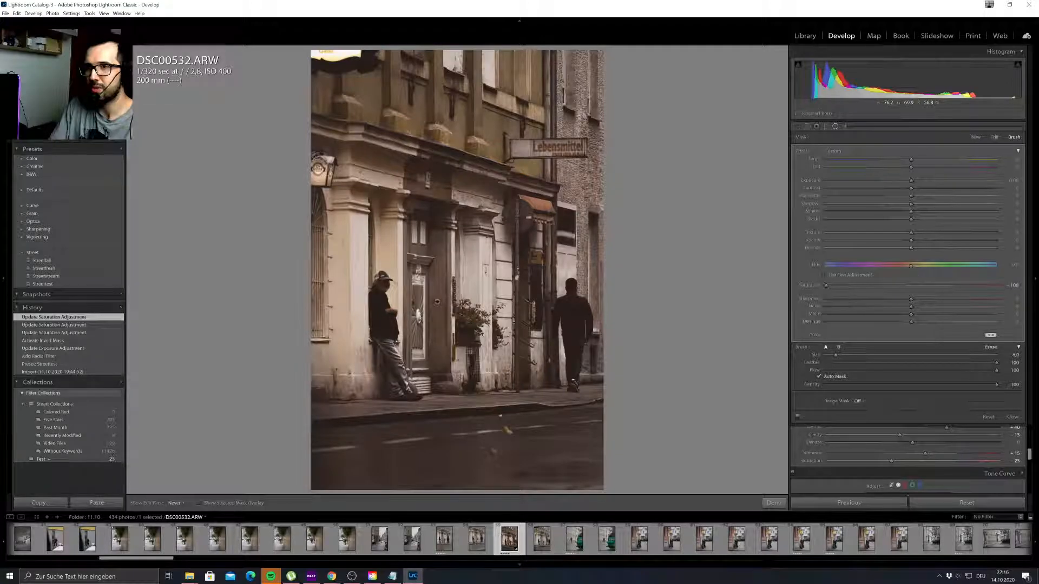
drag(324, 184, 325, 190)
key(alt)
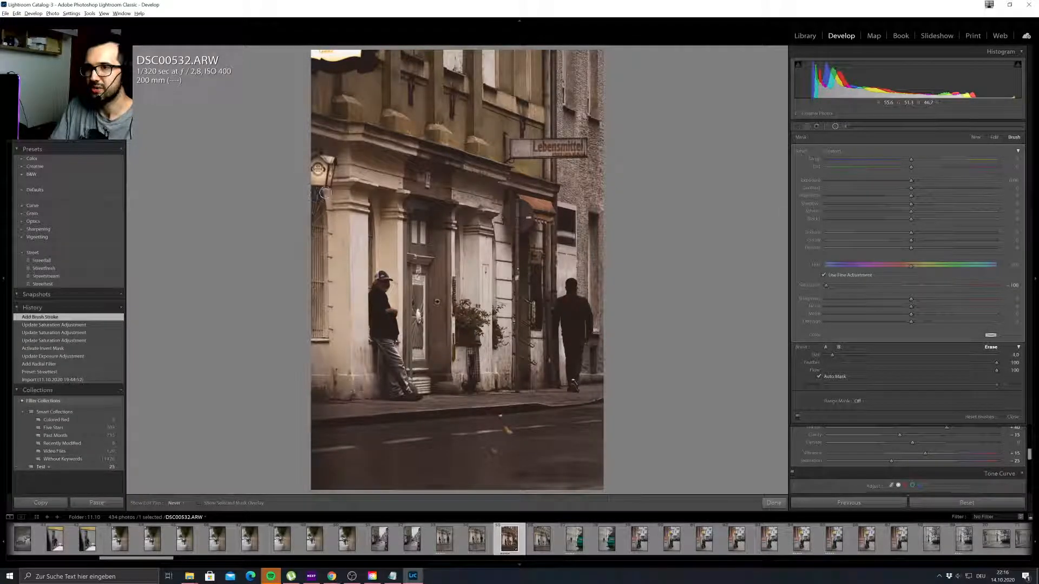
mouse_move(341, 158)
mouse_down()
mouse_move(309, 145)
mouse_move(329, 193)
mouse_move(317, 192)
mouse_up()
drag(911, 181, 898, 182)
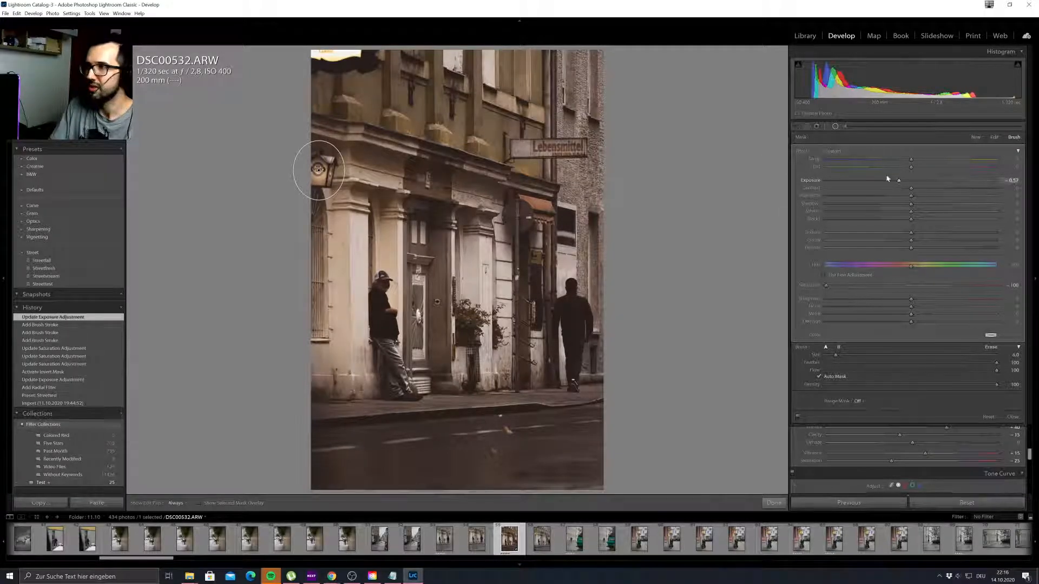
key(k)
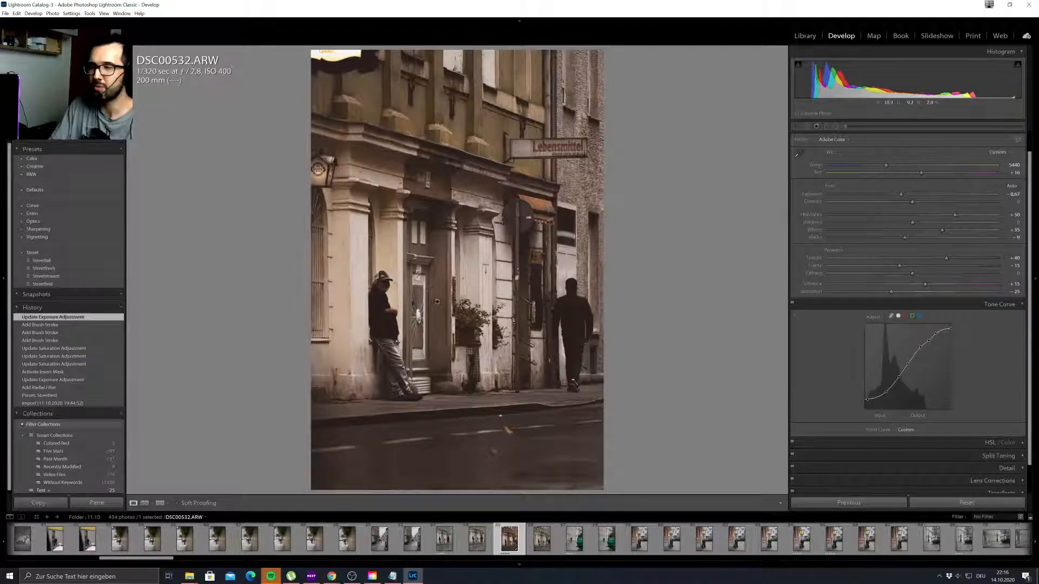
Set the crop aspect ratio to 4 x 5 / 8 x 10 and position the frame to trim the upper facade and lower street.
click(796, 126)
click(1002, 151)
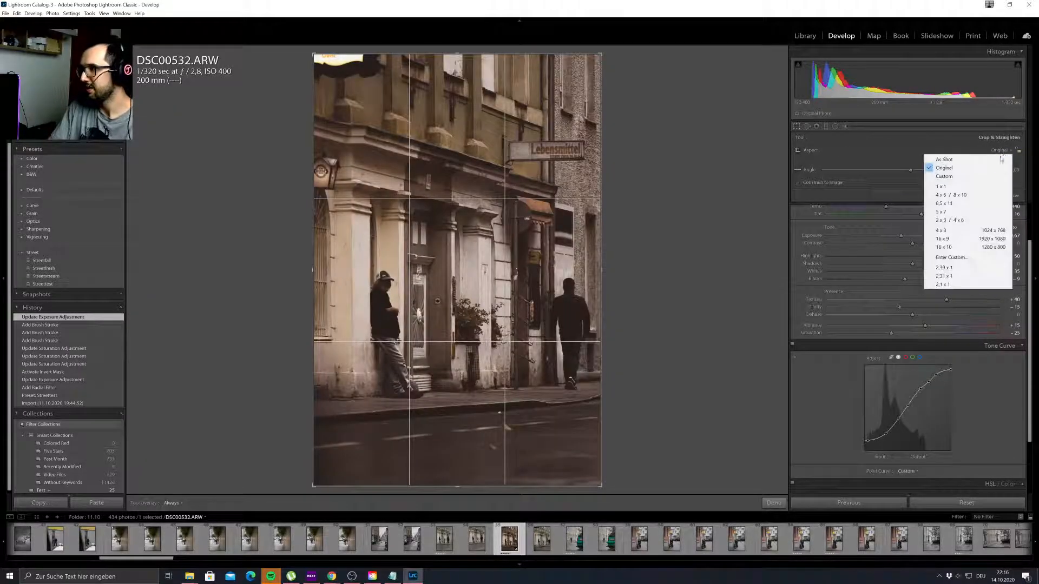
click(951, 195)
drag(500, 163, 503, 154)
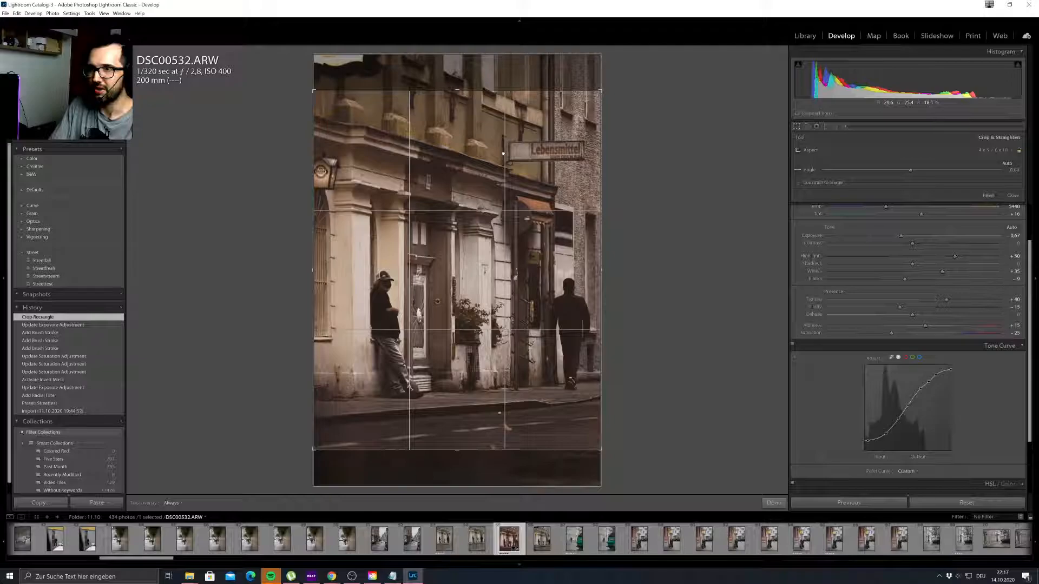
drag(504, 155, 503, 154)
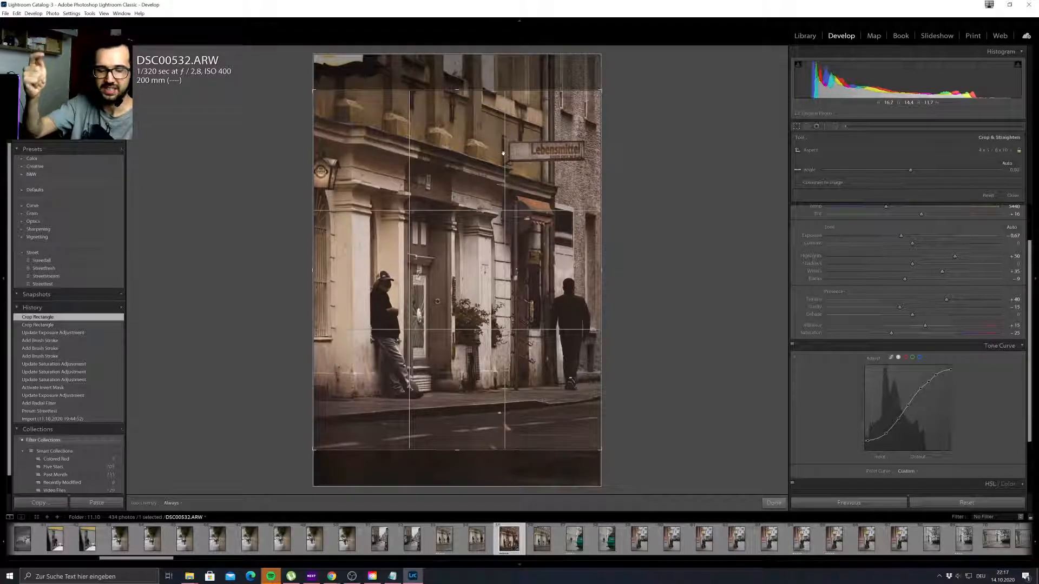
Black out the interface around the crop and shift the frame slightly lower to include a bit more street.
key(l)
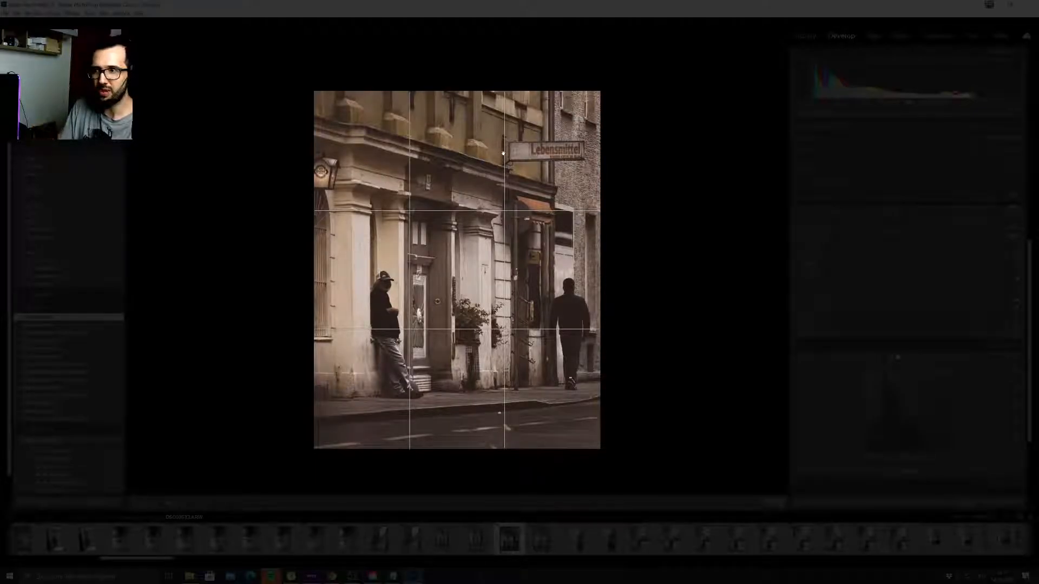
key(l)
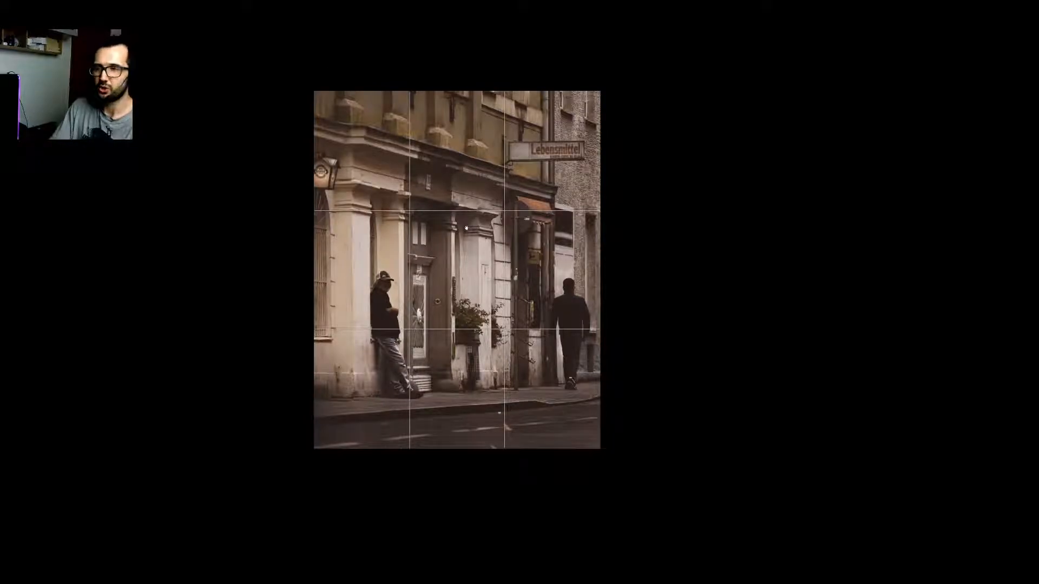
drag(456, 266, 446, 240)
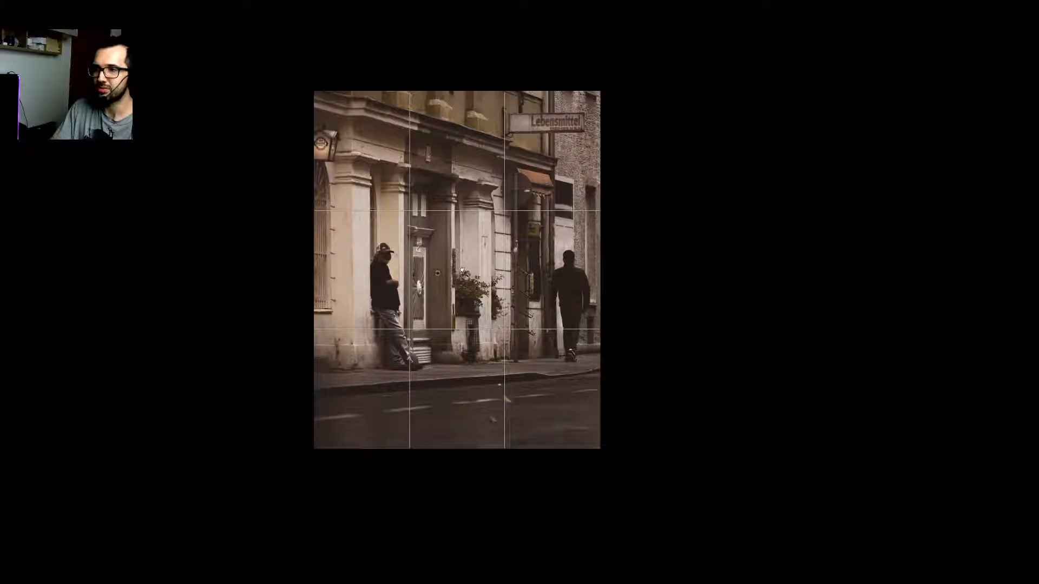
drag(460, 282, 463, 311)
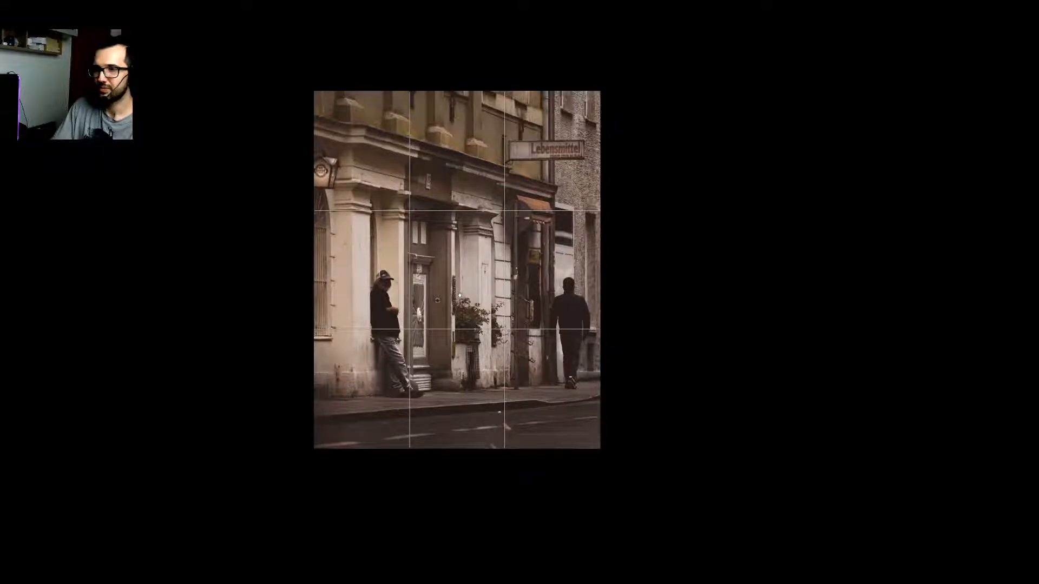
drag(463, 295, 466, 283)
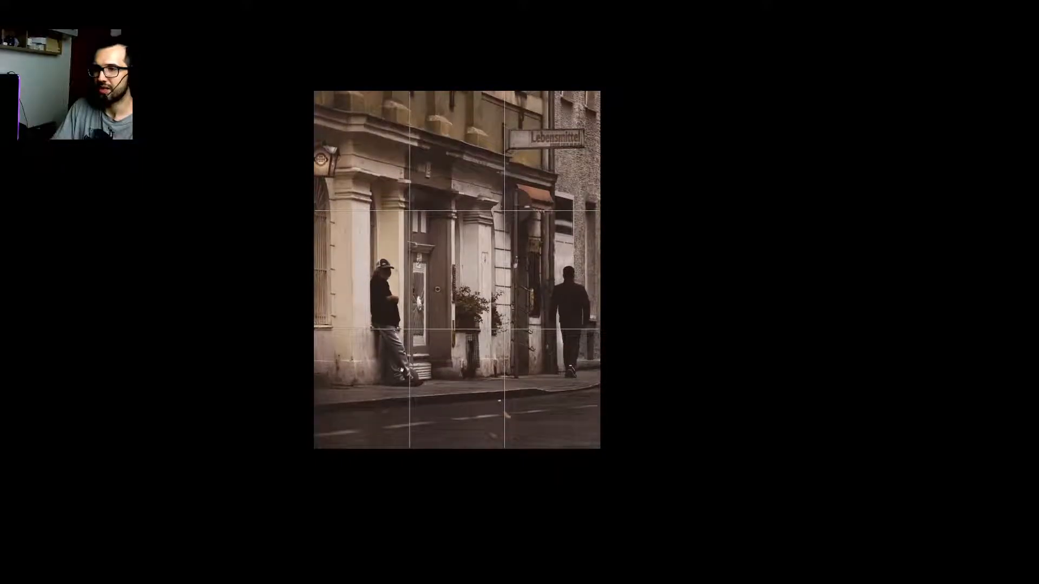
Tighten the crop from its lower-left corner to cut out the lantern, fine-tune its position, apply it, and restore the interface.
drag(315, 448, 328, 452)
drag(370, 361, 372, 354)
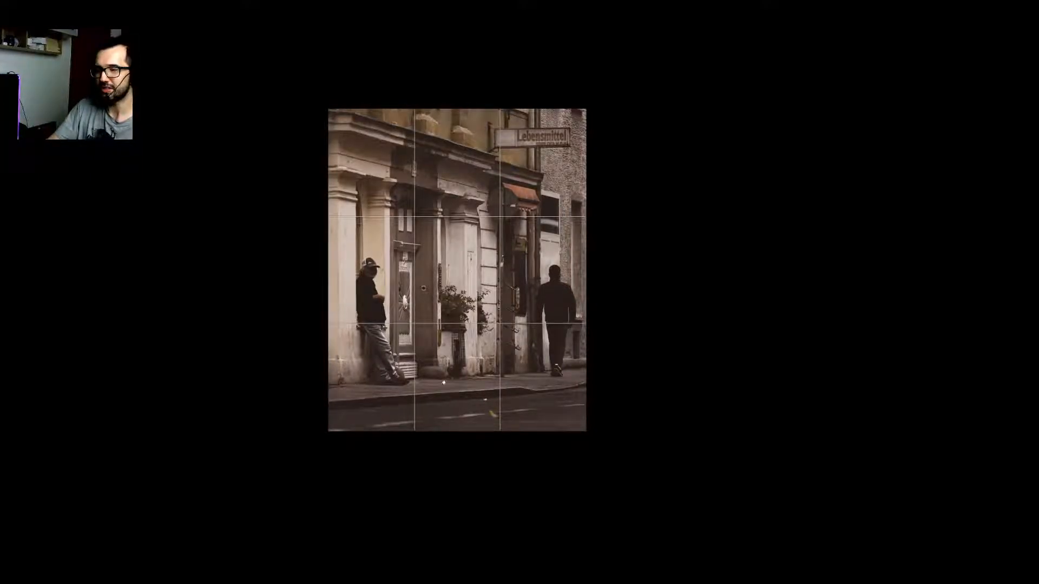
drag(328, 432, 323, 439)
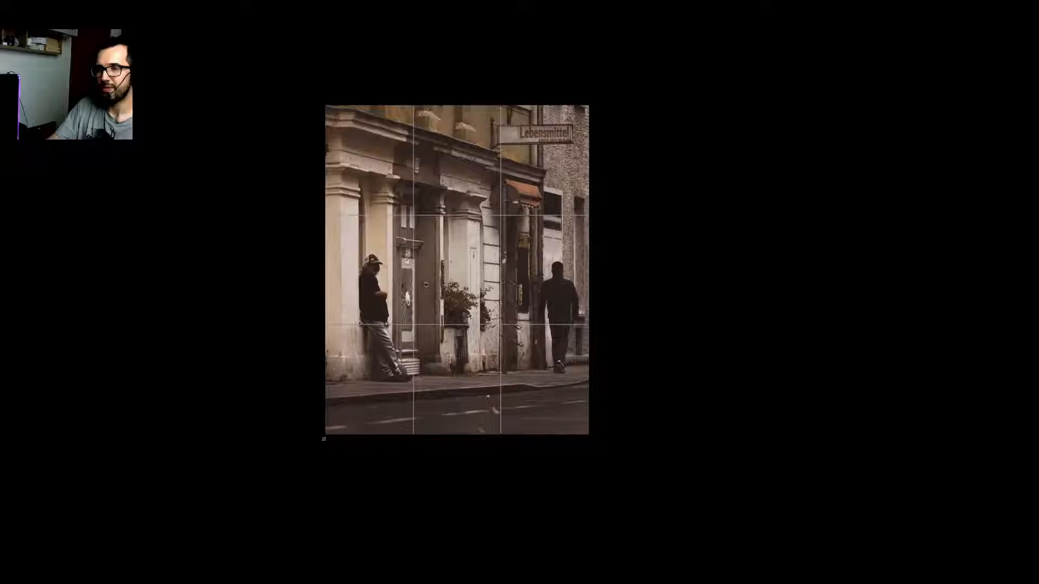
drag(367, 378, 366, 381)
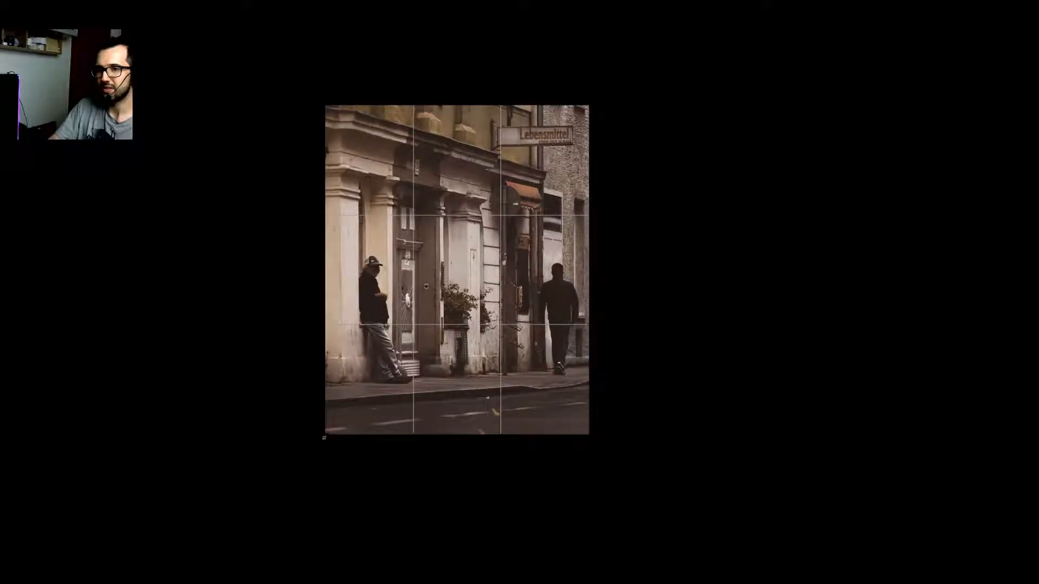
key(Return)
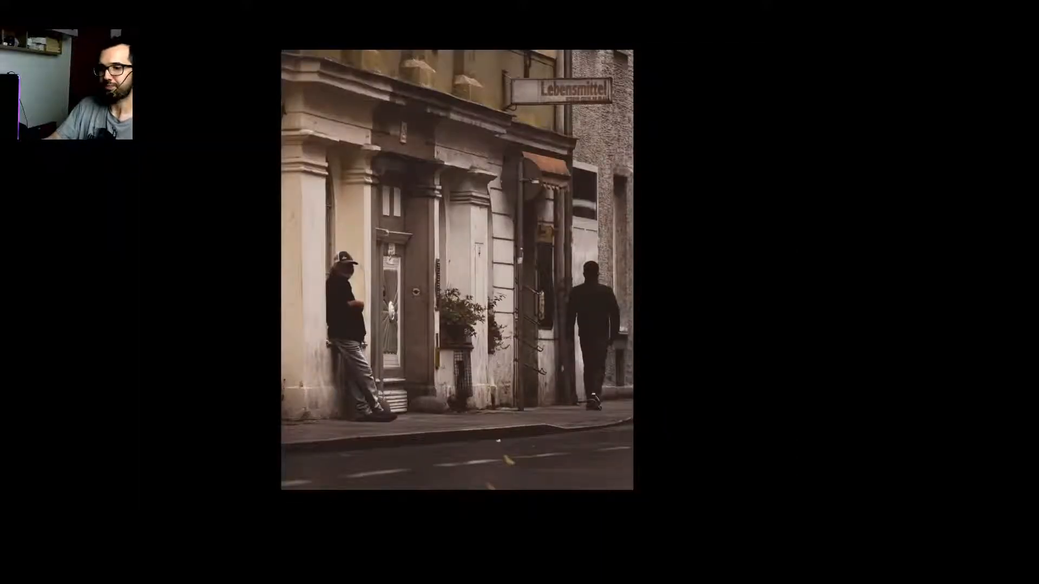
key(l)
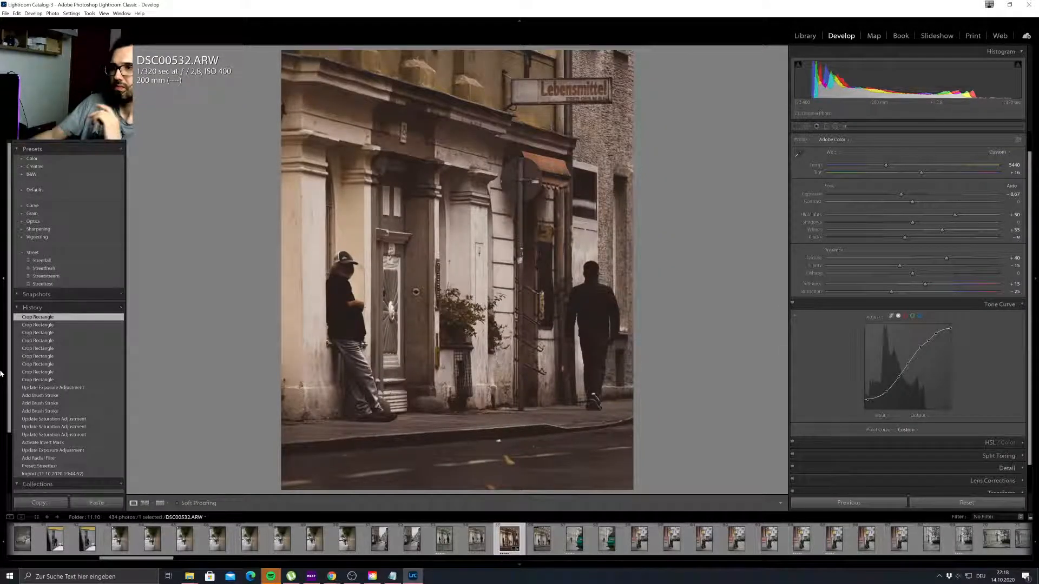
Heal the lantern remnant at the photo's left edge with a smaller Spot Removal brush, sampling the wall directly beside it.
click(806, 126)
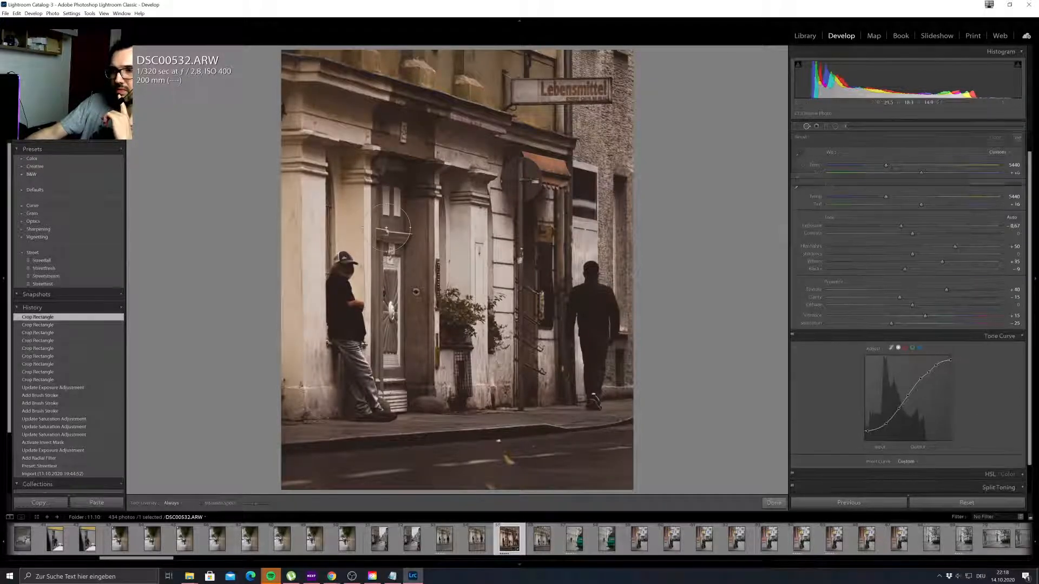
scroll(278, 108, down, 1)
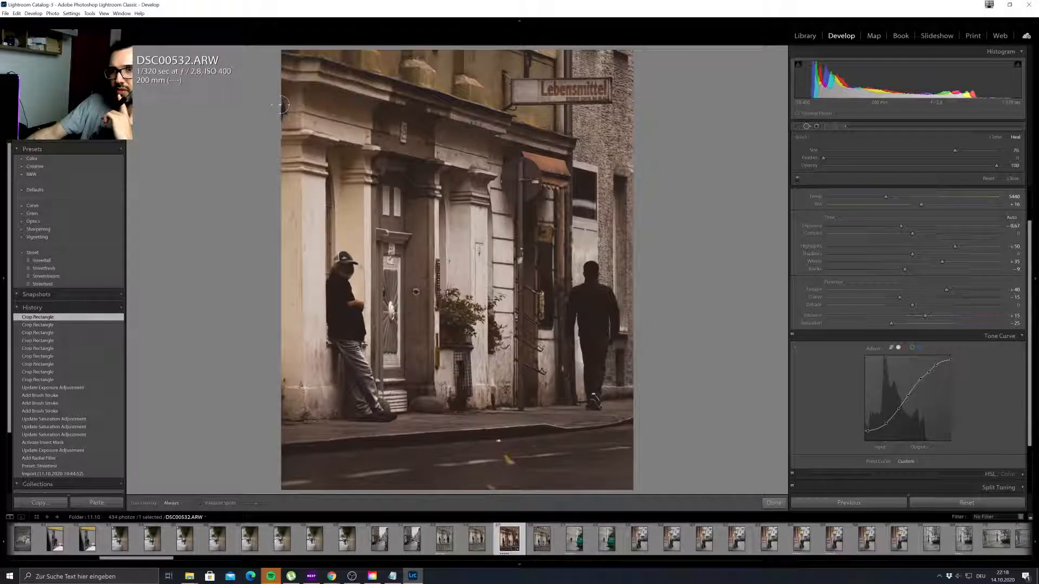
drag(278, 106, 279, 109)
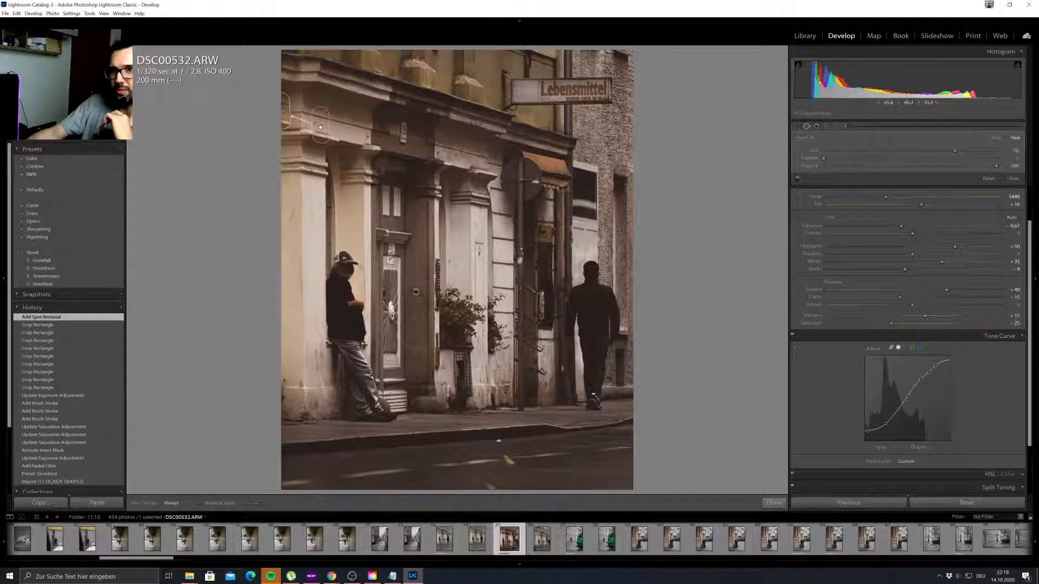
drag(319, 126, 295, 111)
Try Clone mode on the left-edge spot while nudging its source closer, and switch it back to Heal.
click(995, 139)
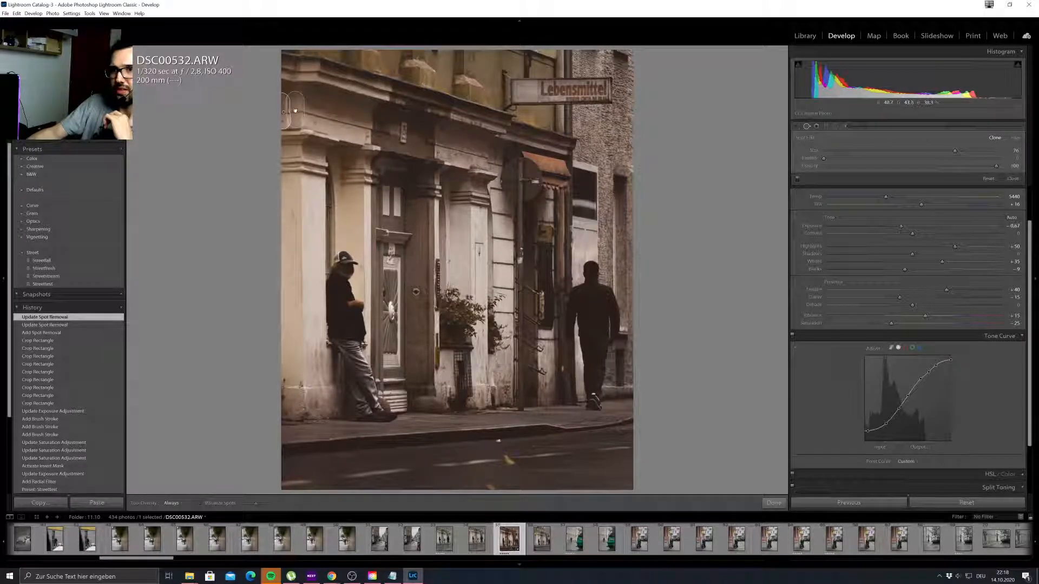
drag(293, 113, 291, 112)
click(1015, 139)
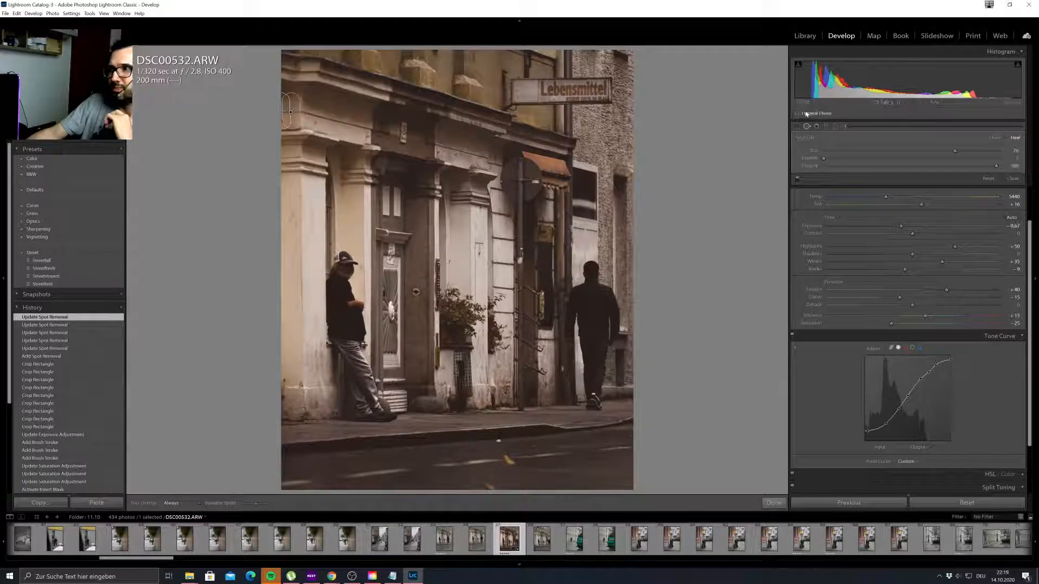
Finish spot removal and compare the photo before and after the edits side by side.
key(q)
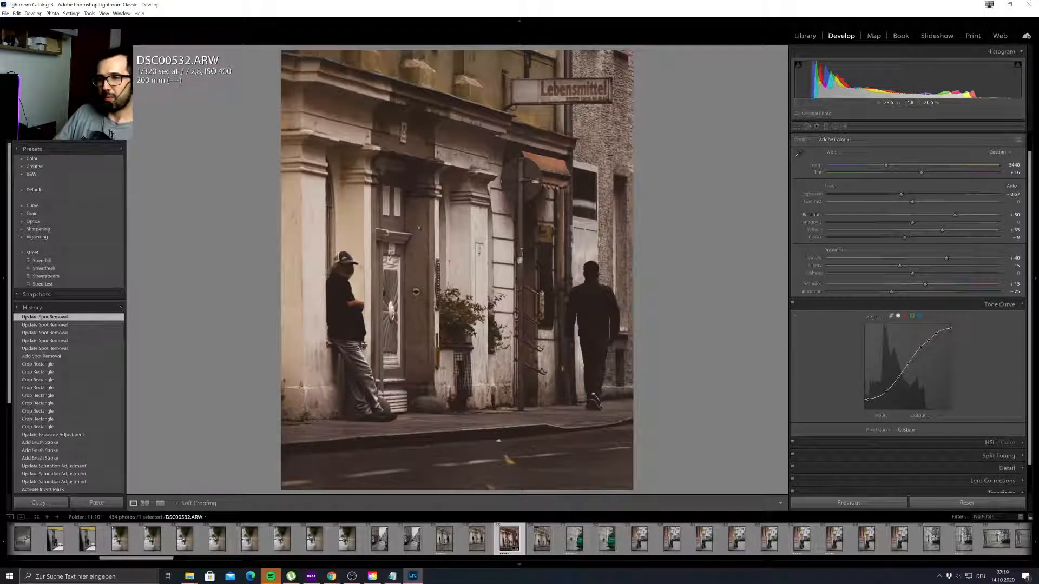
key(y)
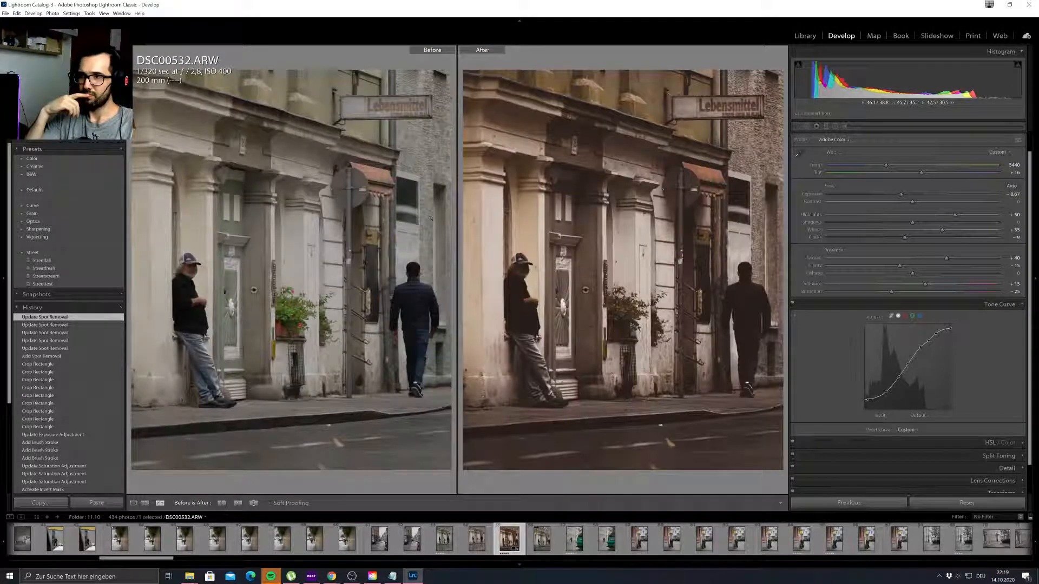
key(y)
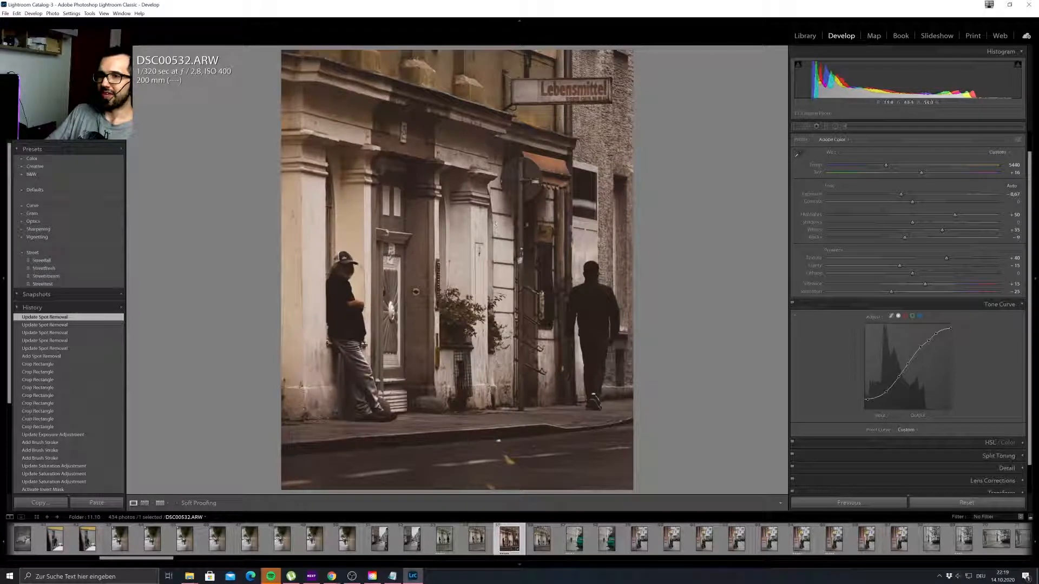
Add a large inverted radial filter centred beyond the photo's upper-right corner, checking its reach with the mask overlay.
click(835, 127)
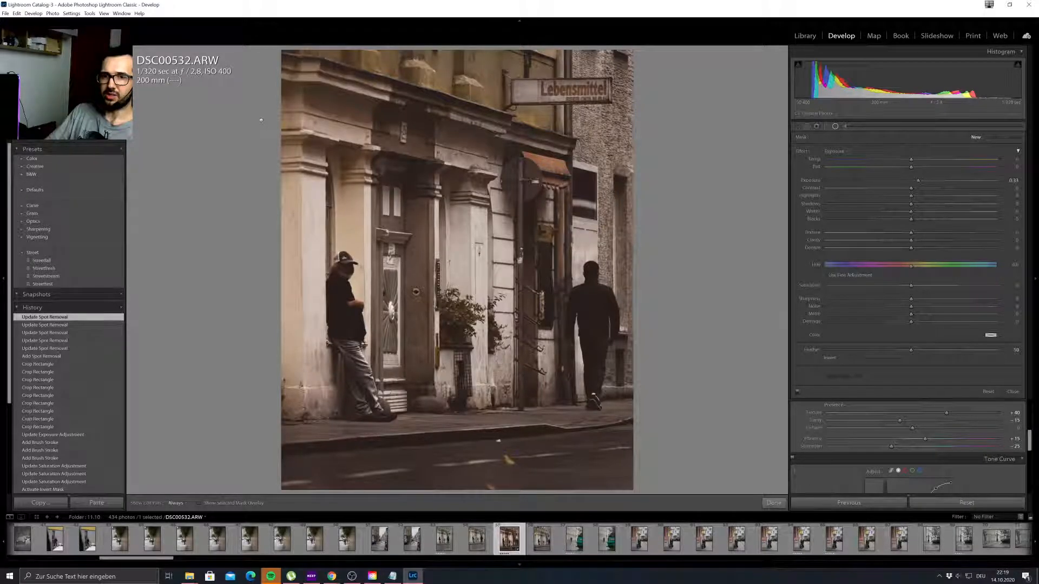
key(ctrl+minus)
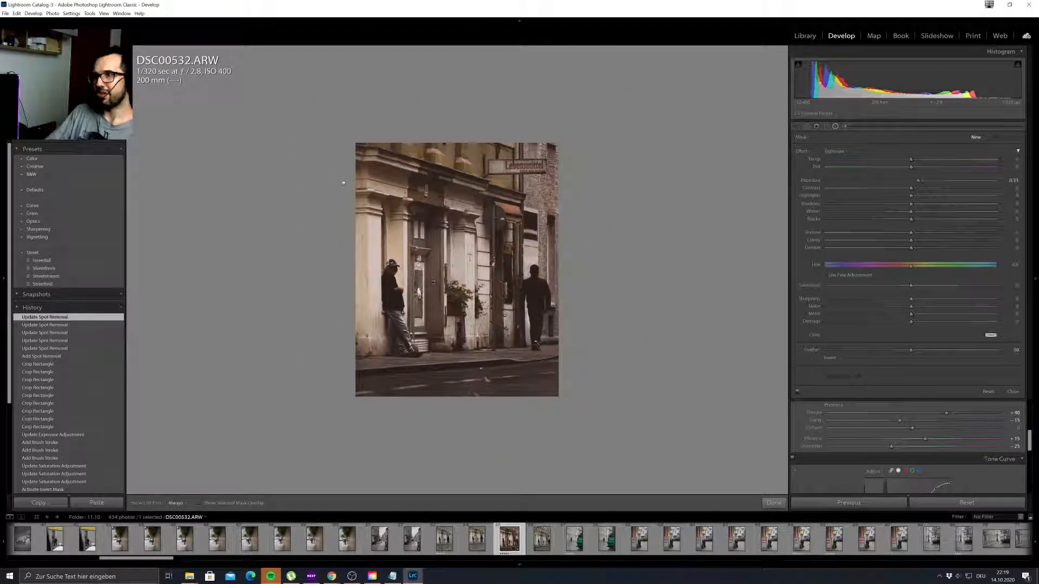
mouse_move(623, 95)
mouse_down()
mouse_move(730, 251)
mouse_move(440, 325)
mouse_move(384, 395)
mouse_up()
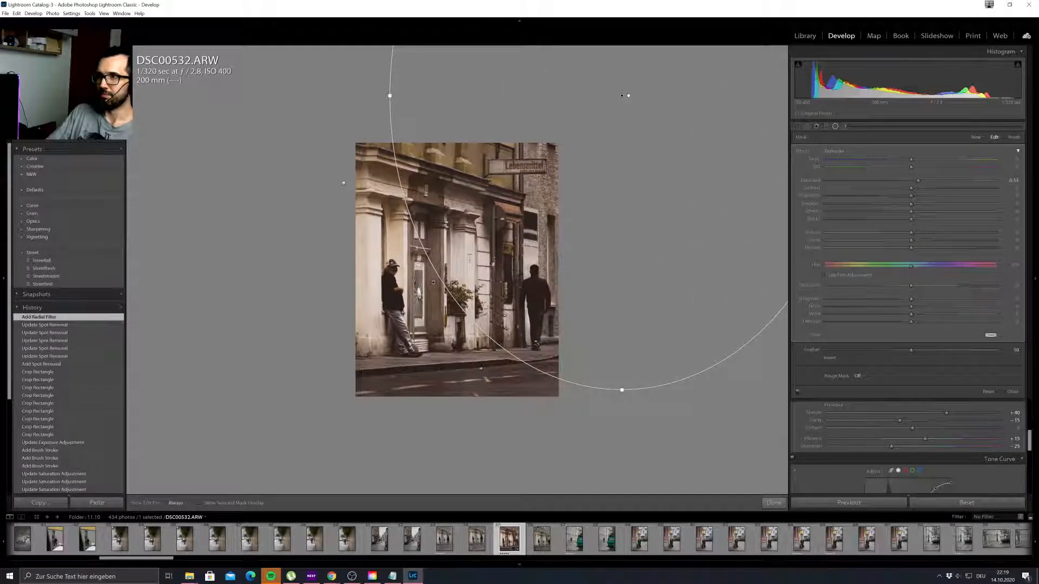
mouse_move(615, 103)
mouse_down()
mouse_move(622, 87)
mouse_move(606, 102)
mouse_up()
key(o)
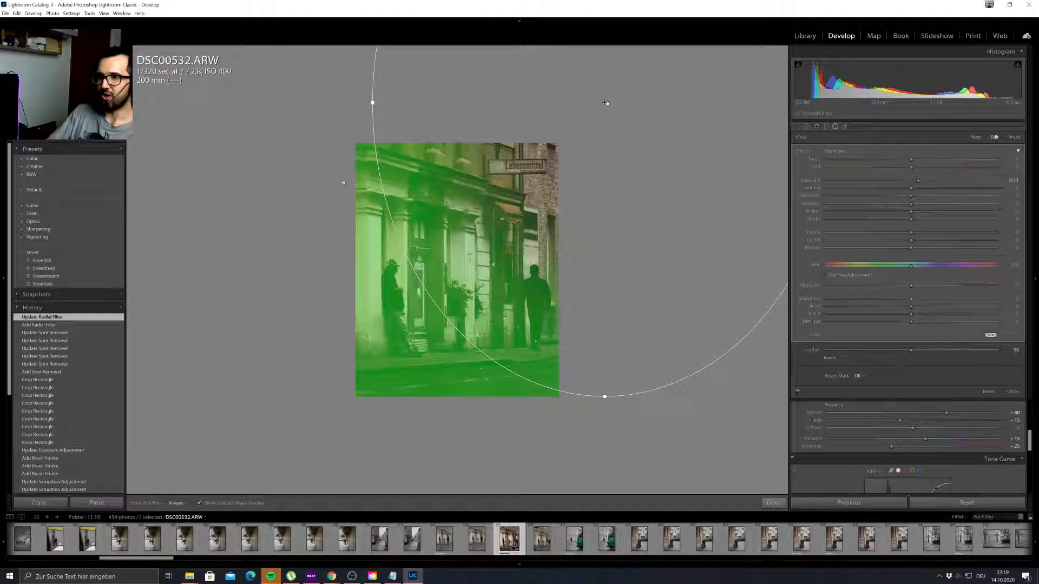
click(819, 357)
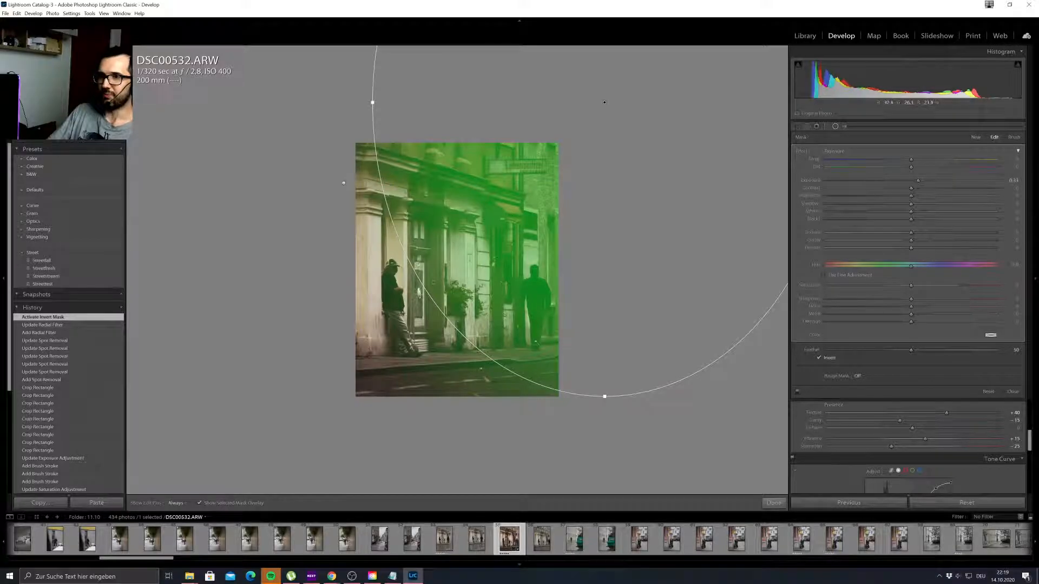
mouse_move(605, 103)
mouse_down()
mouse_move(657, 76)
mouse_move(607, 99)
mouse_up()
key(o)
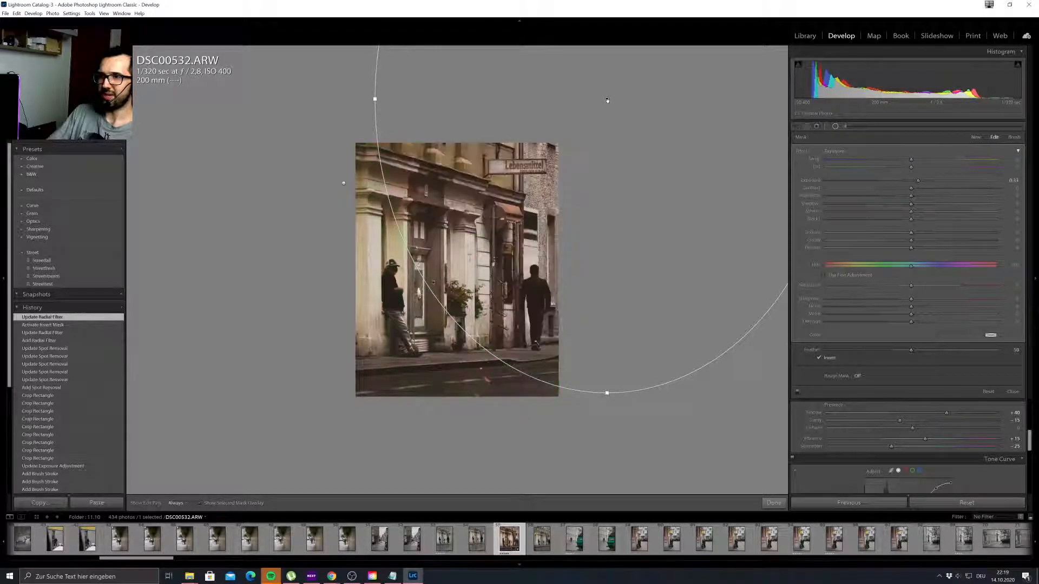
Set the radial filter's exposure to 1.21 and shift the filter slightly down and left.
drag(918, 181, 937, 183)
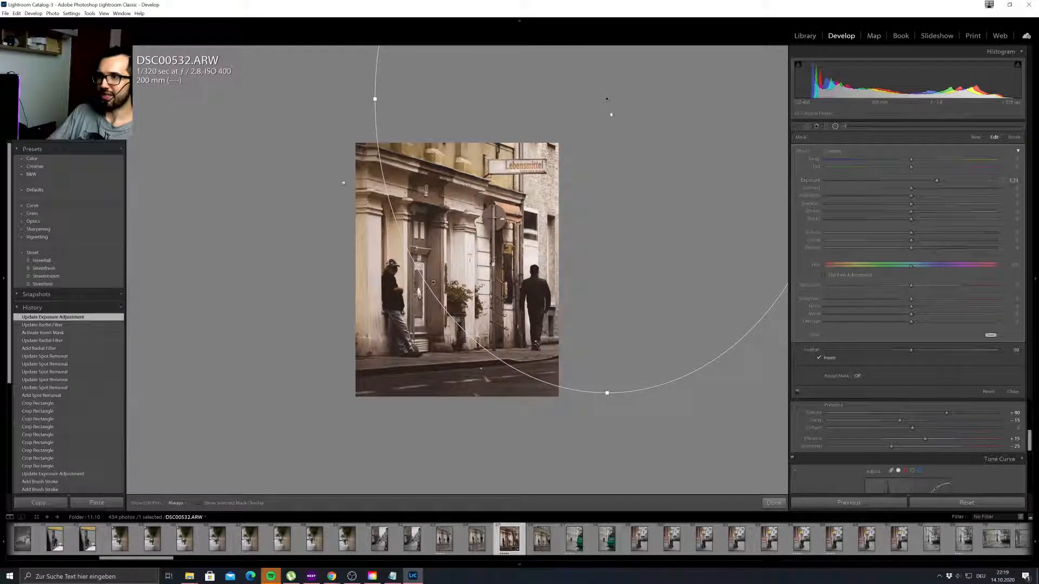
drag(607, 99, 595, 107)
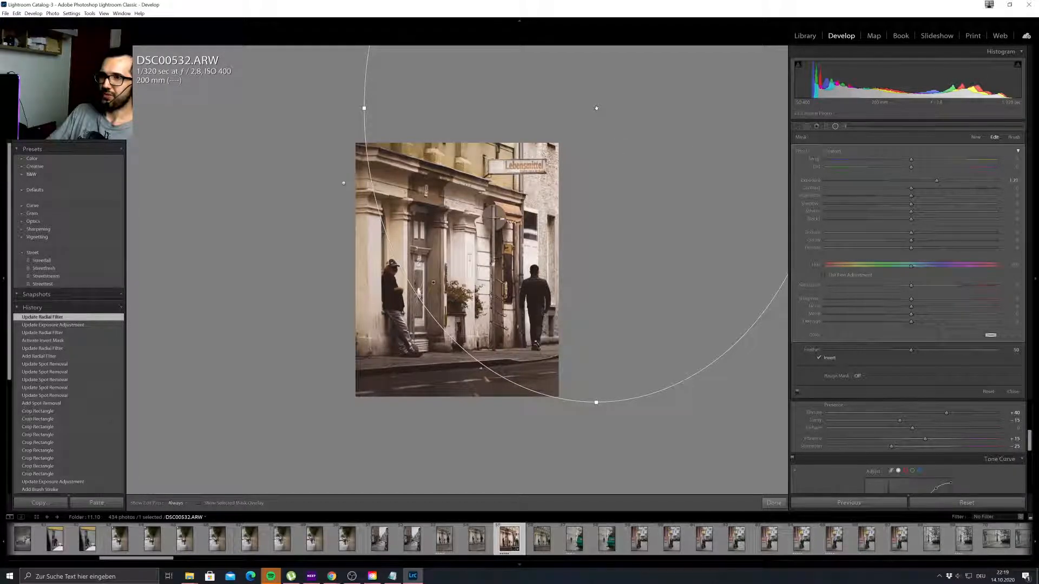
mouse_move(596, 108)
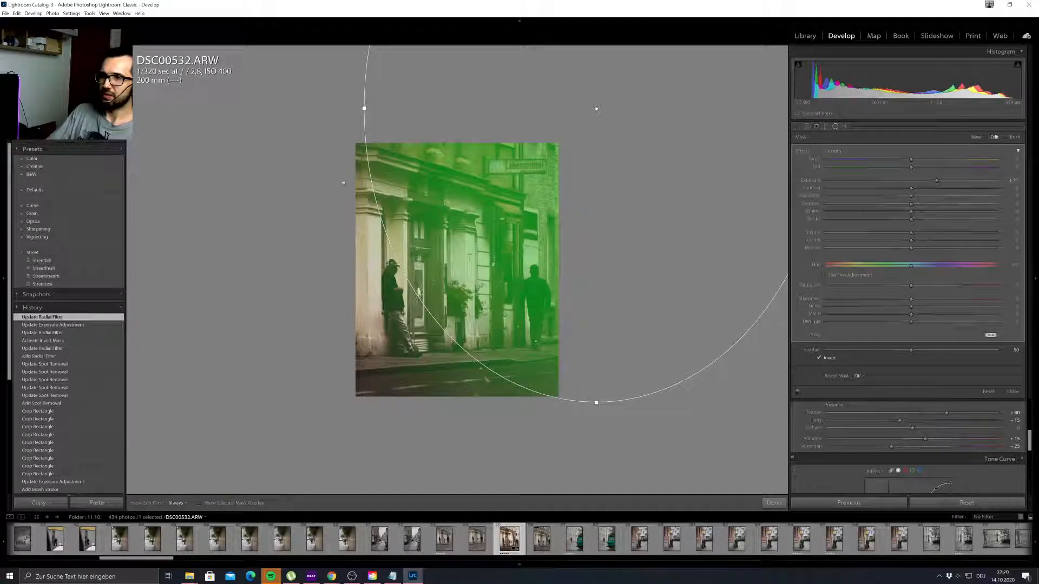
Duplicate the radial filter and nudge the copy slightly down and left of the original.
right_click(597, 109)
click(598, 113)
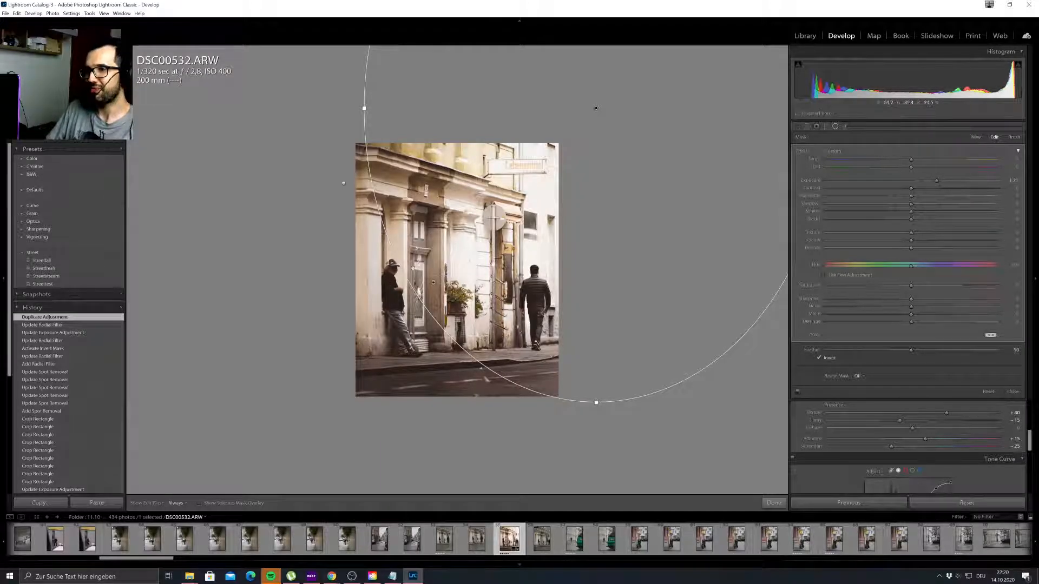
drag(595, 108, 593, 111)
double_click(593, 110)
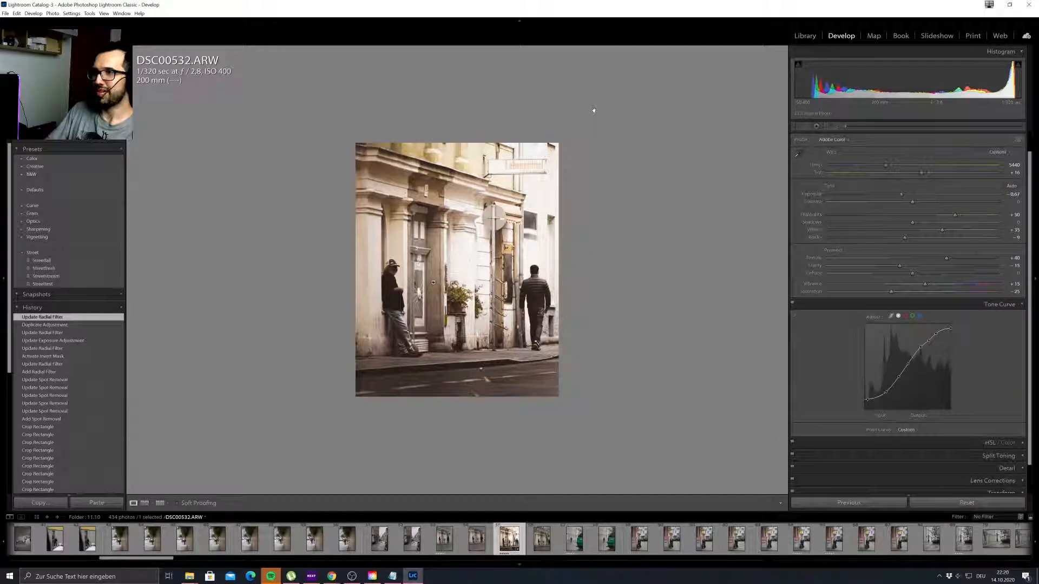
click(835, 126)
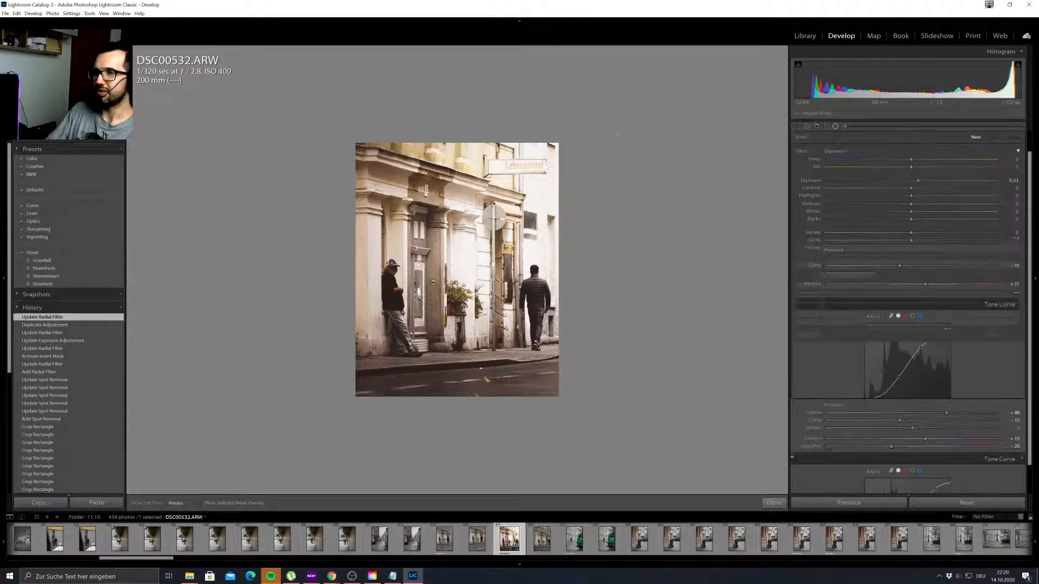
click(594, 110)
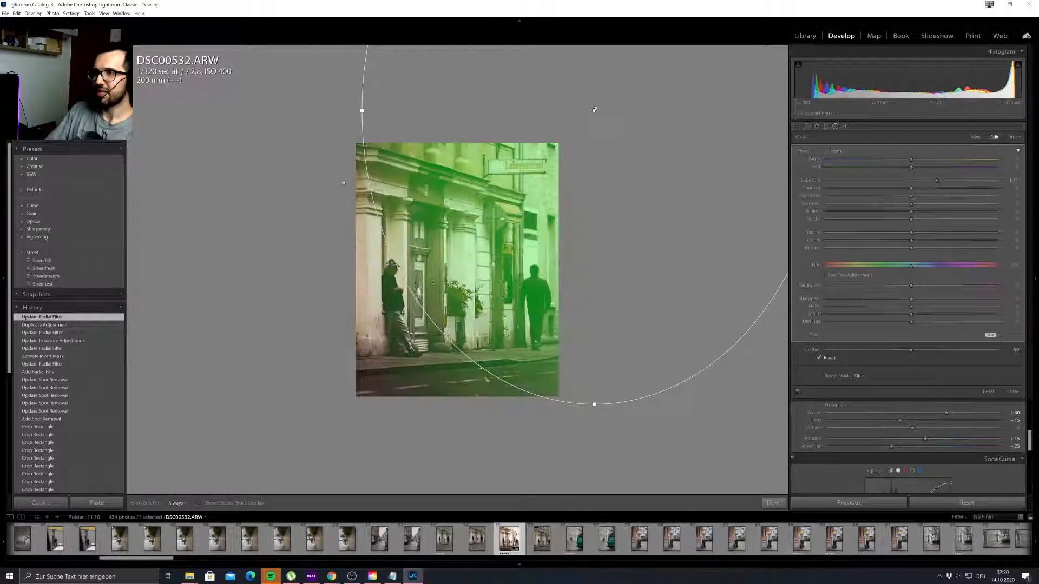
drag(480, 368, 480, 369)
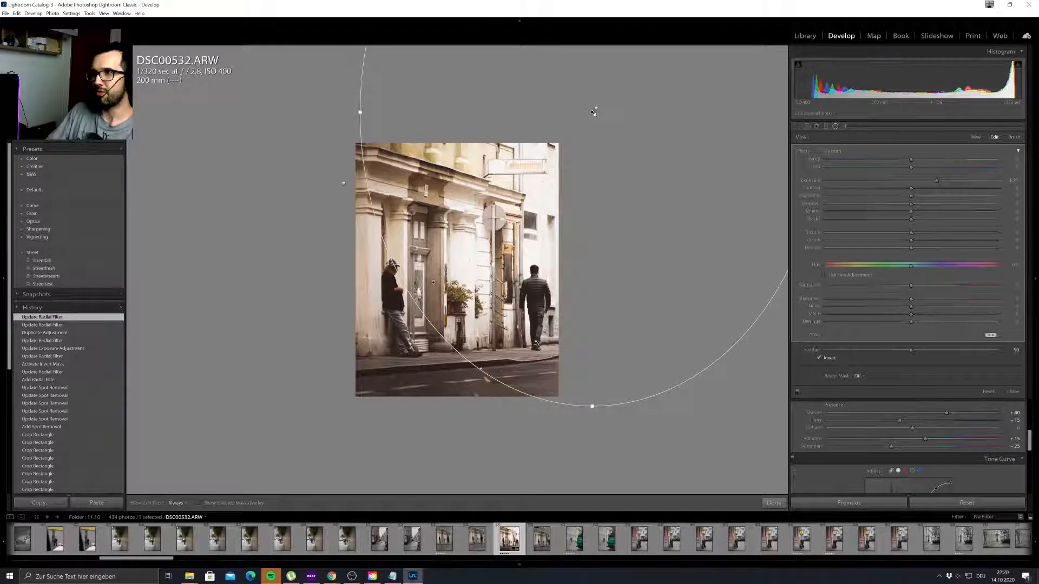
Turn off inversion on the duplicate filter with exposure -0.52, nudge both filters down-left, and set the brightening filter's exposure to about 1.
click(819, 358)
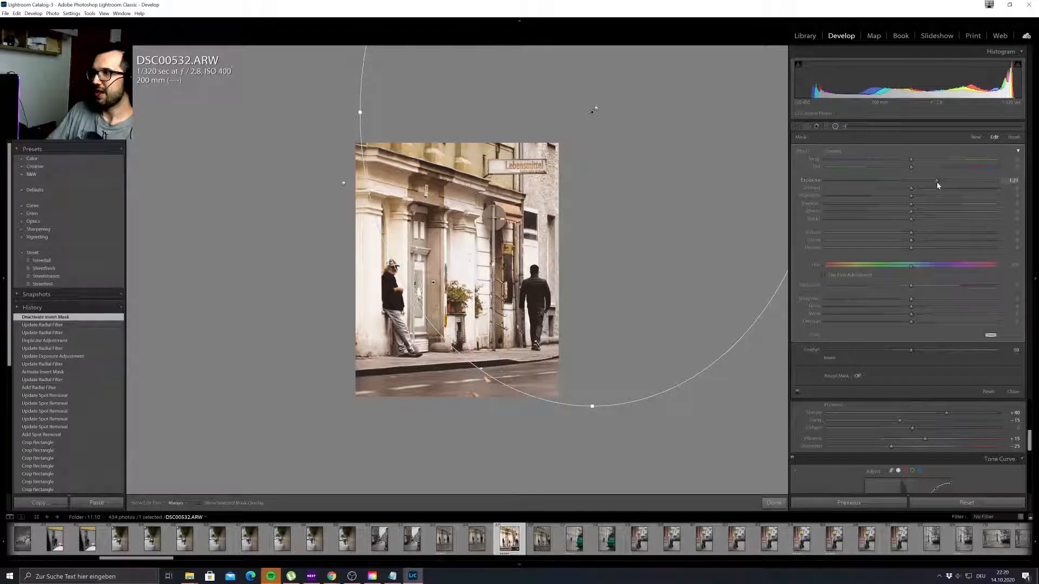
drag(937, 181, 900, 181)
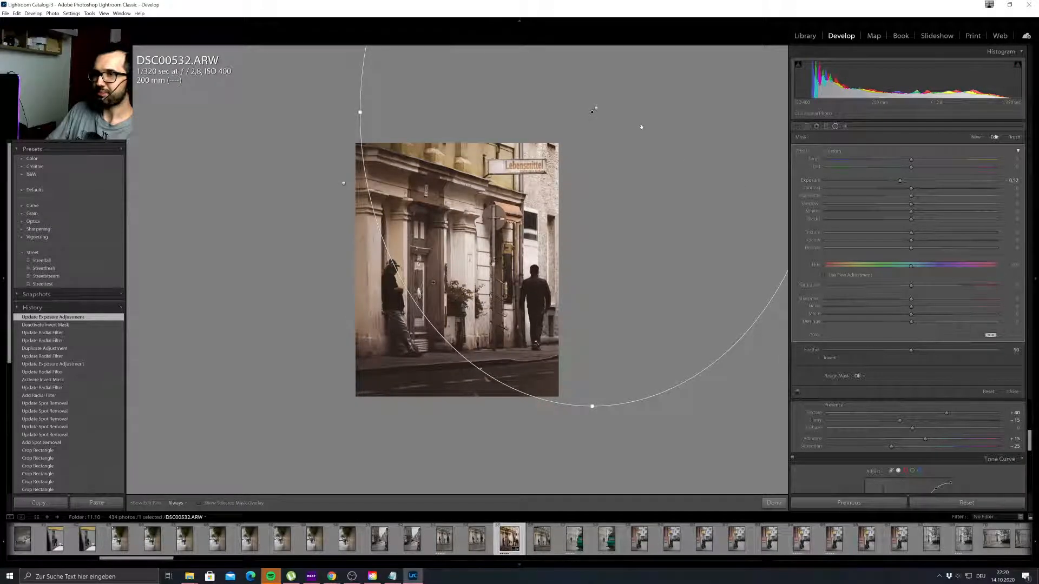
mouse_move(592, 113)
mouse_down()
mouse_move(577, 125)
mouse_move(596, 109)
mouse_move(585, 119)
mouse_up()
click(596, 108)
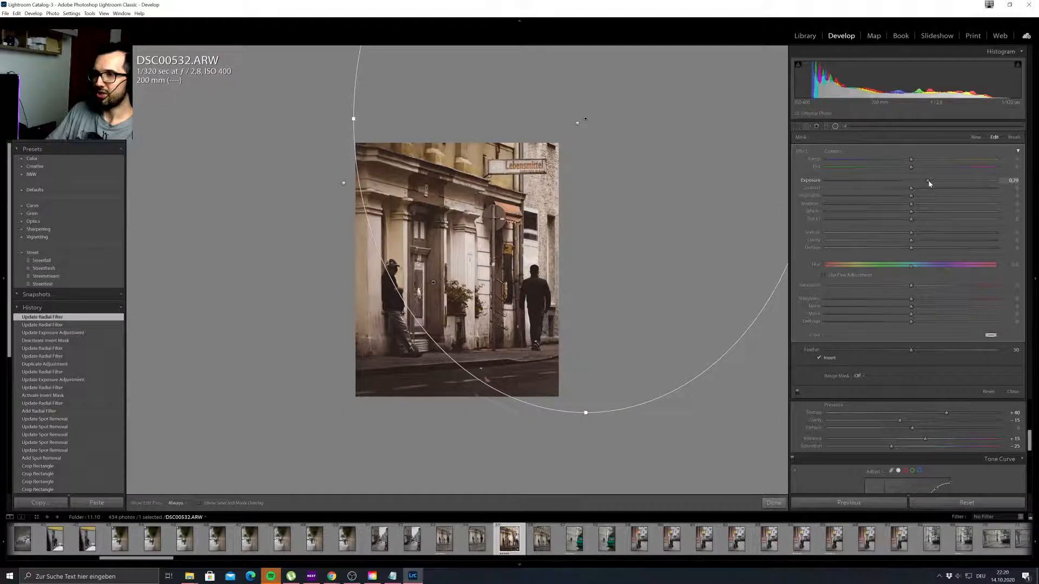
drag(933, 181, 934, 181)
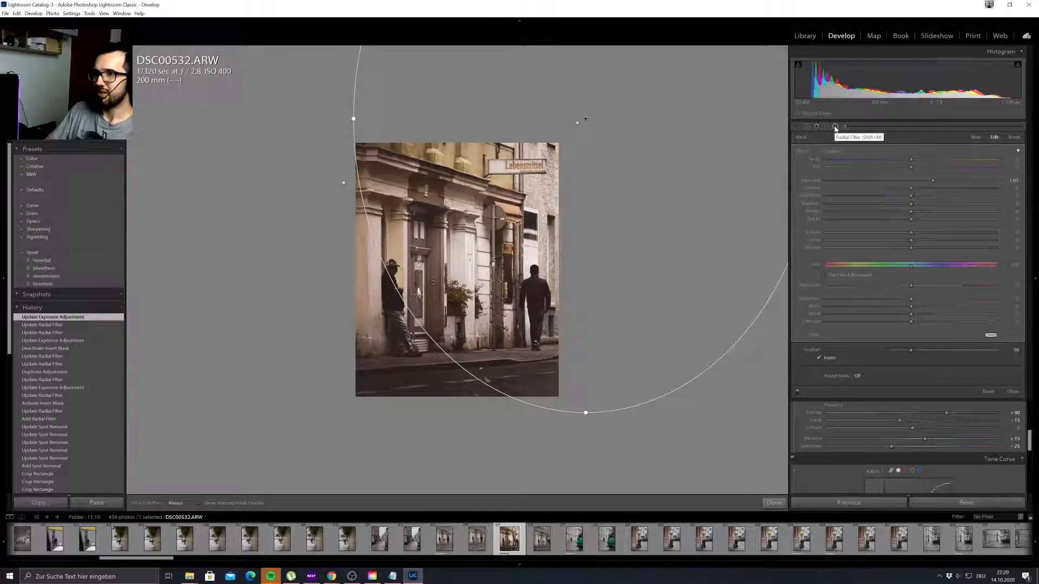
Close the radial filter and compare the relit photo with the original side by side.
click(835, 127)
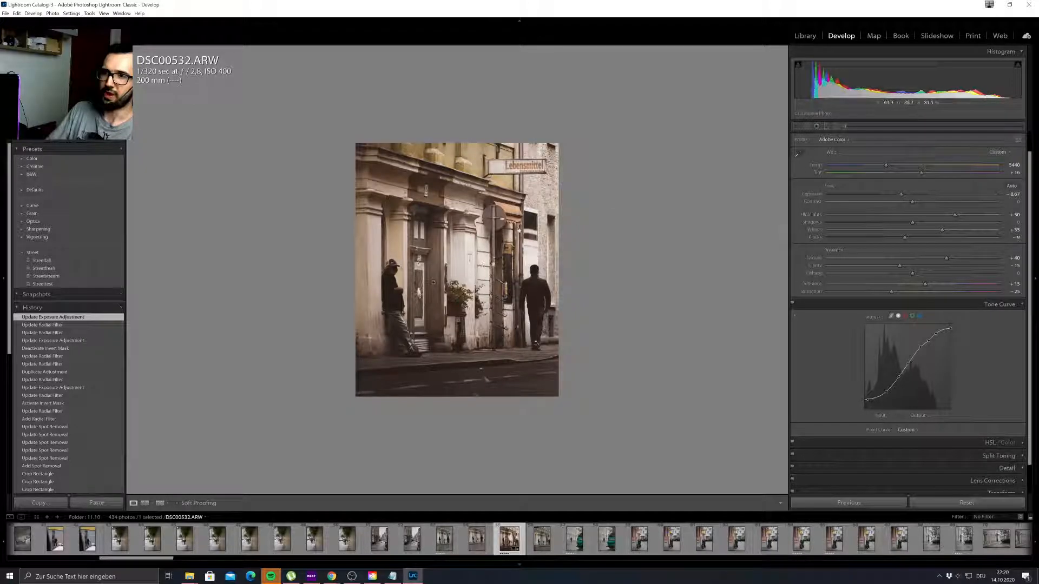
key(y)
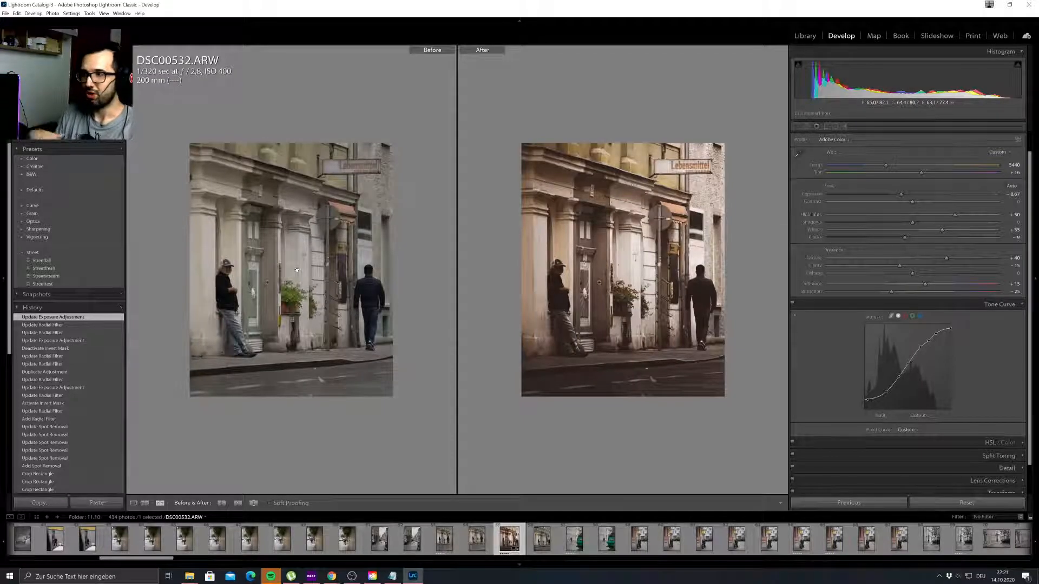
key(y)
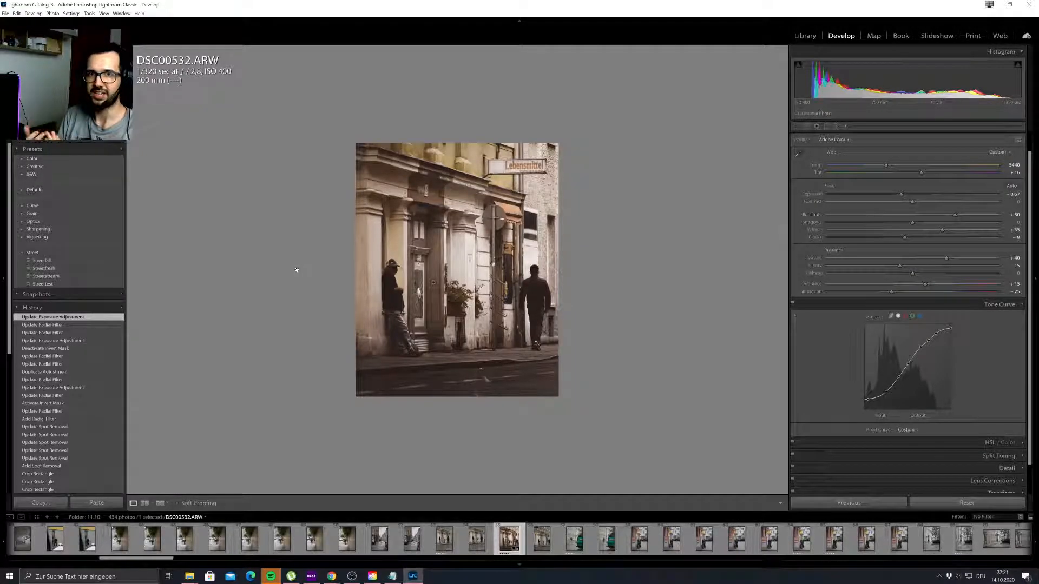
Try a different colour temperature on the brightening radial filter and reset it.
click(835, 126)
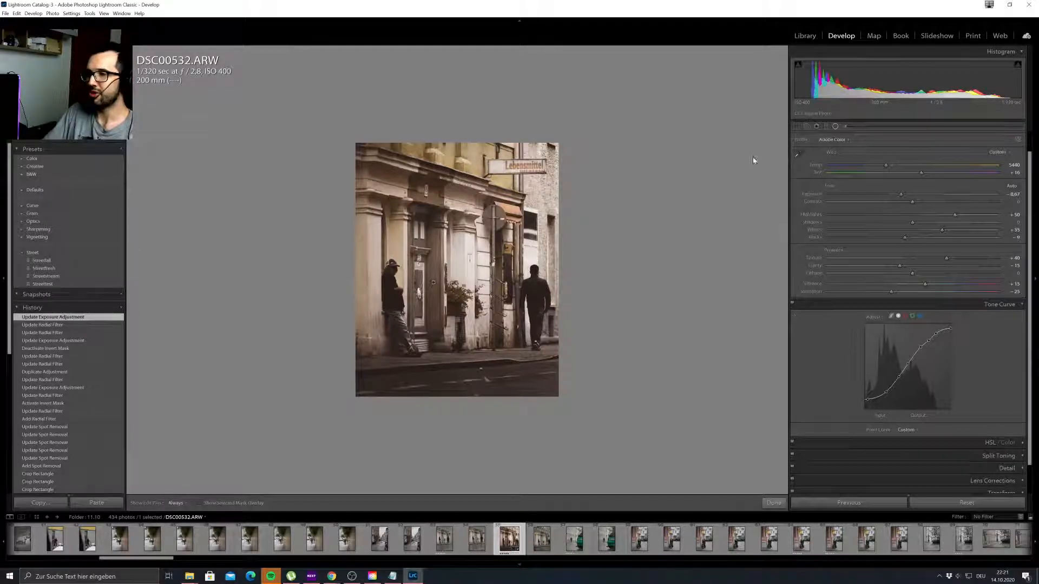
click(583, 118)
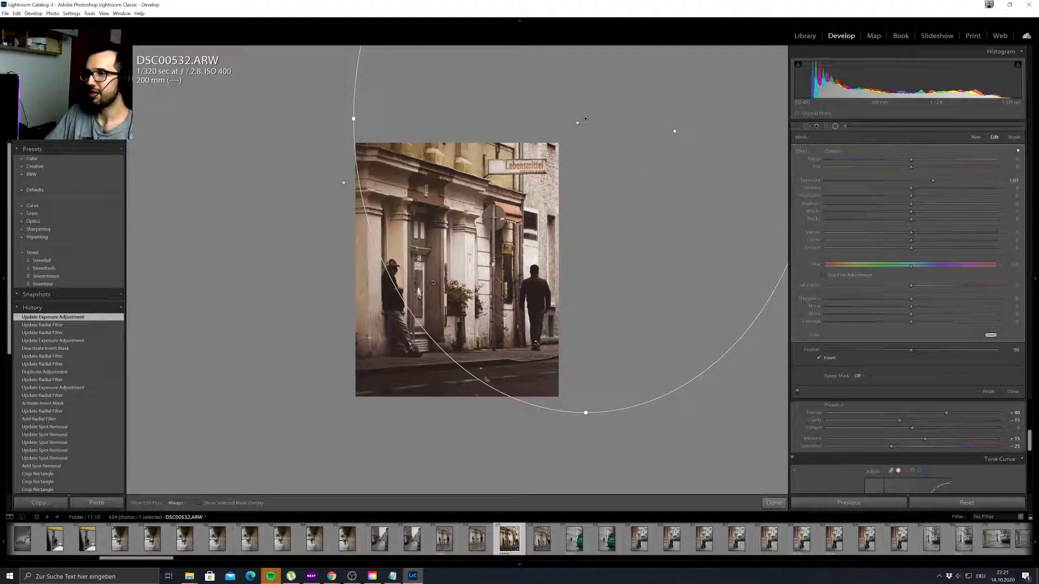
drag(947, 163, 918, 161)
double_click(918, 161)
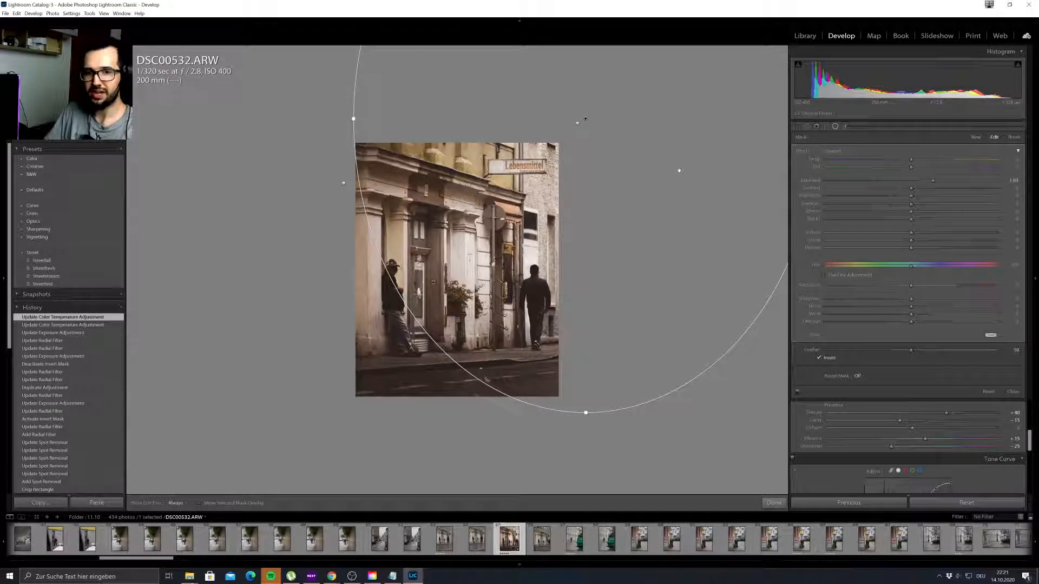
Leave the radial filter tool and check the before and after versions once more.
click(836, 127)
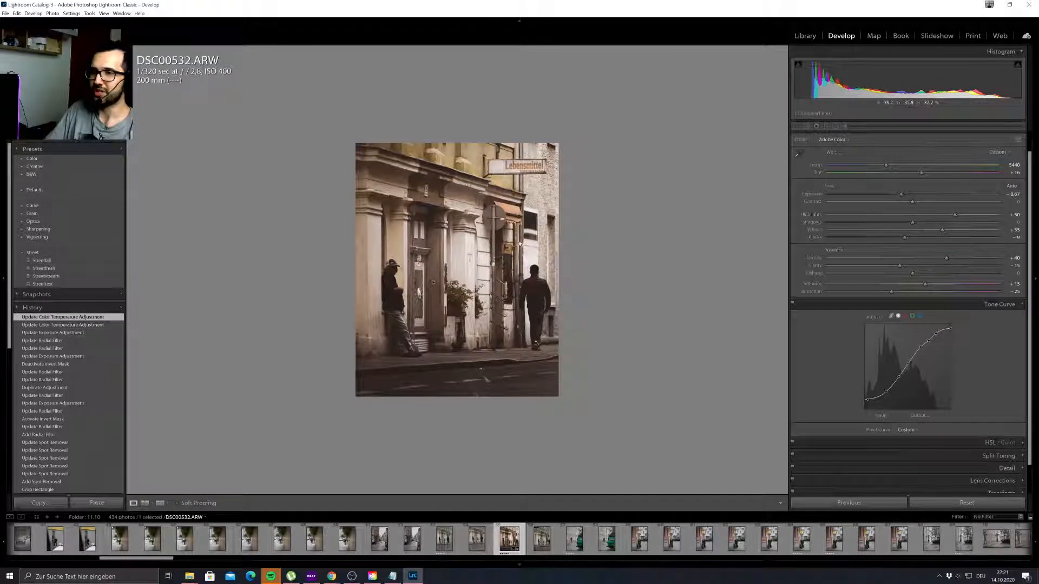
key(y)
key(y)
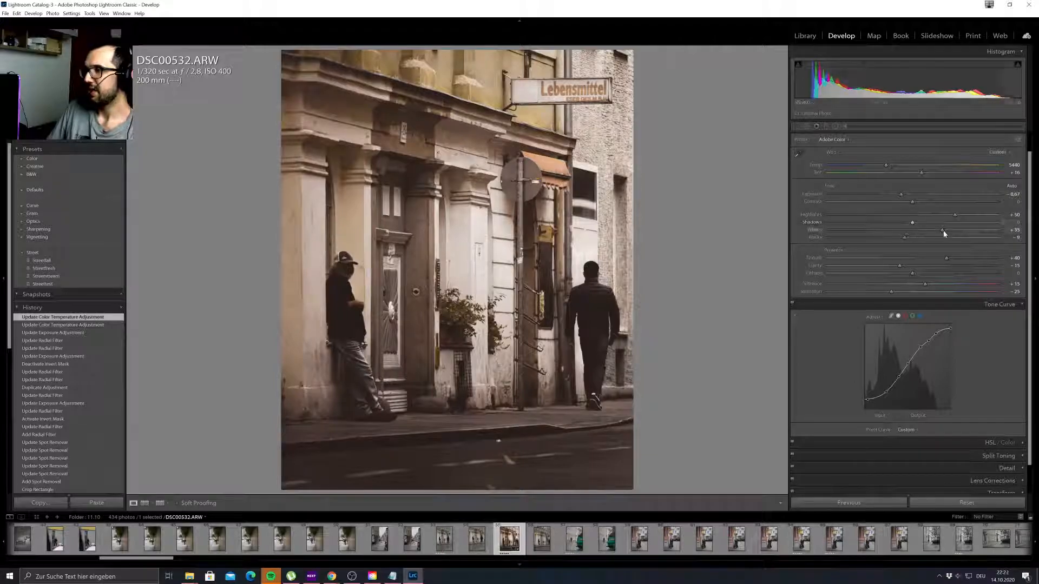
Set the photo's whites to +41 and cool the overall temperature to 5264.
drag(943, 232, 946, 231)
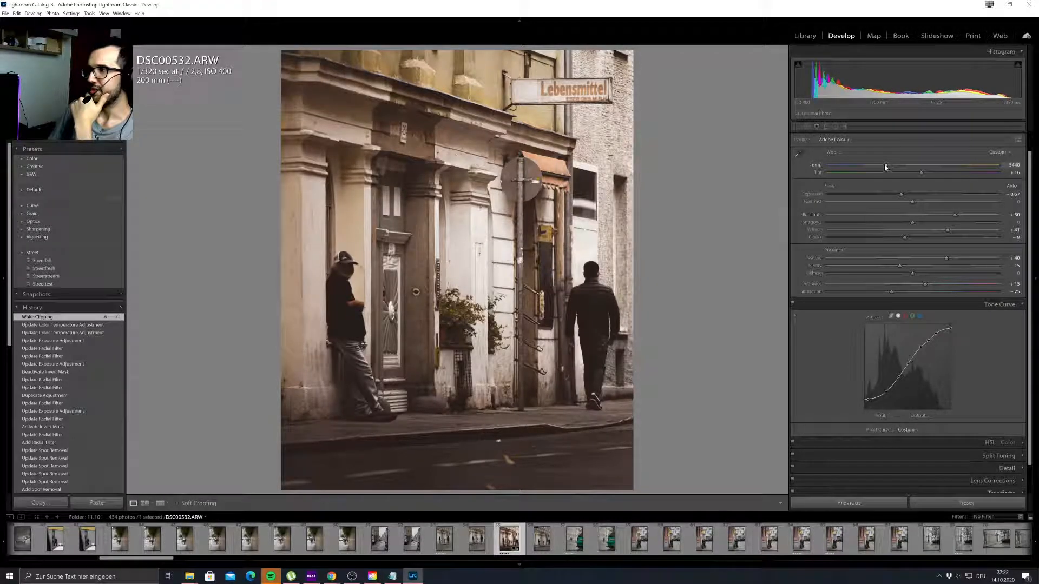
drag(886, 166, 881, 168)
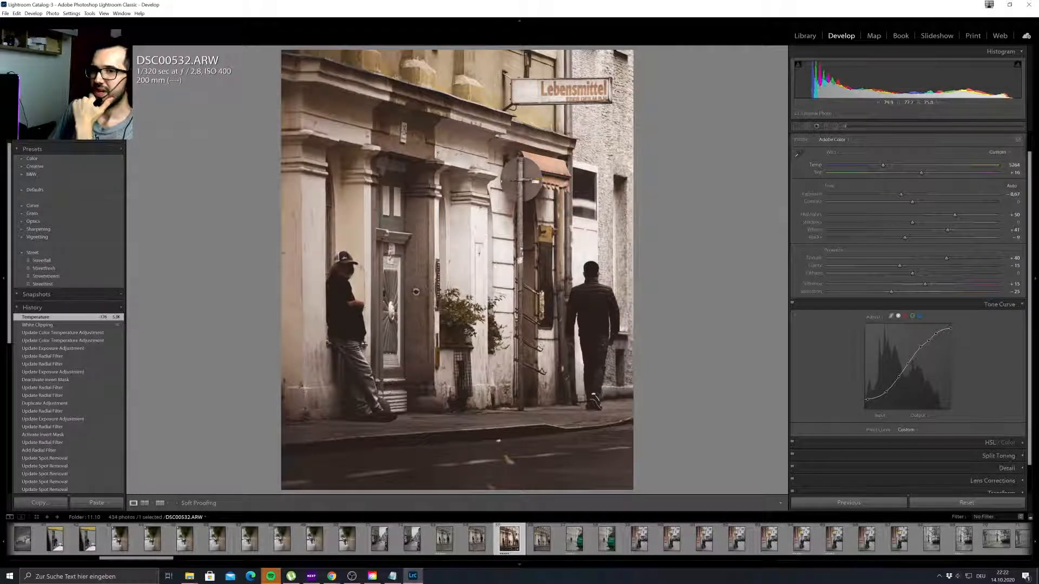
Switch between the last two history states to compare the temperature change, ending on the cooler version.
click(41, 326)
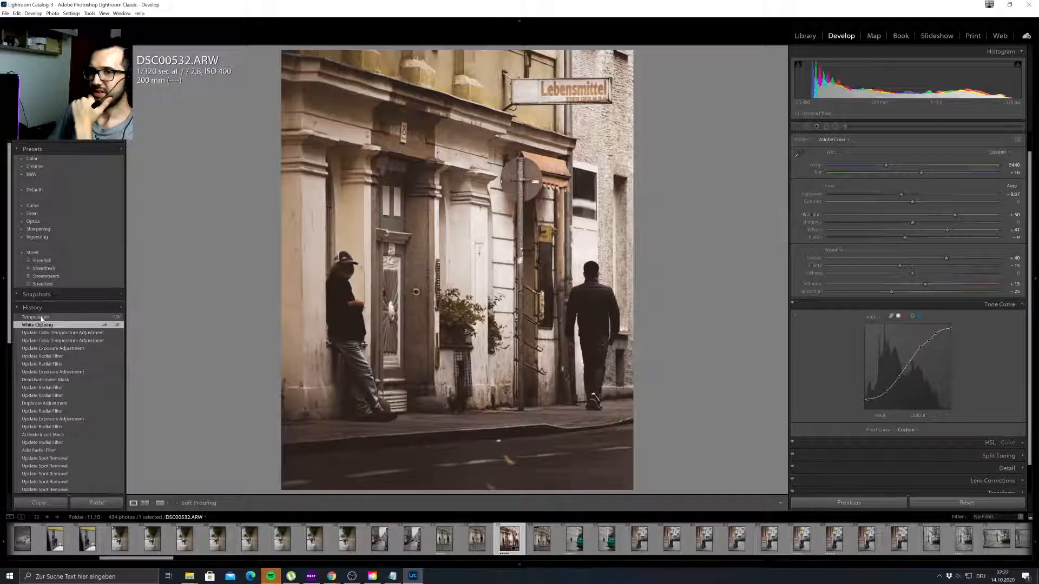
click(42, 318)
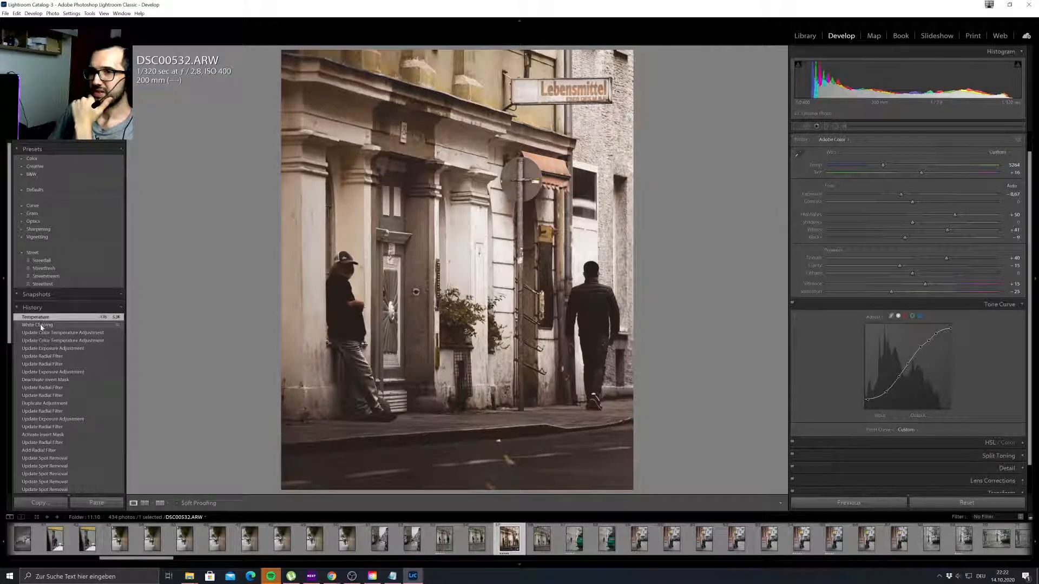
click(40, 324)
click(42, 319)
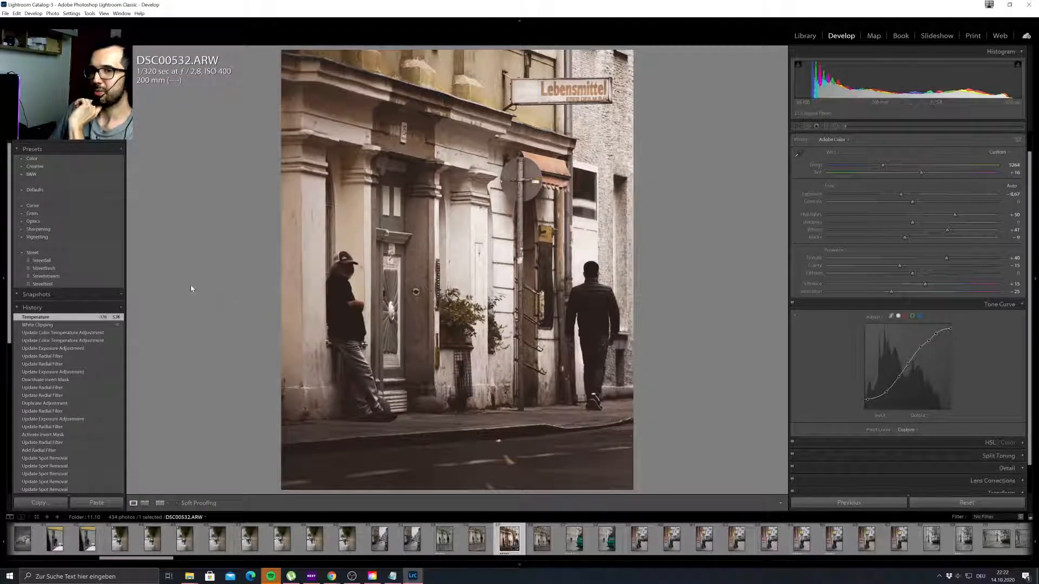
Update the Streettest preset in the Street group with the photo's current develop settings.
right_click(68, 284)
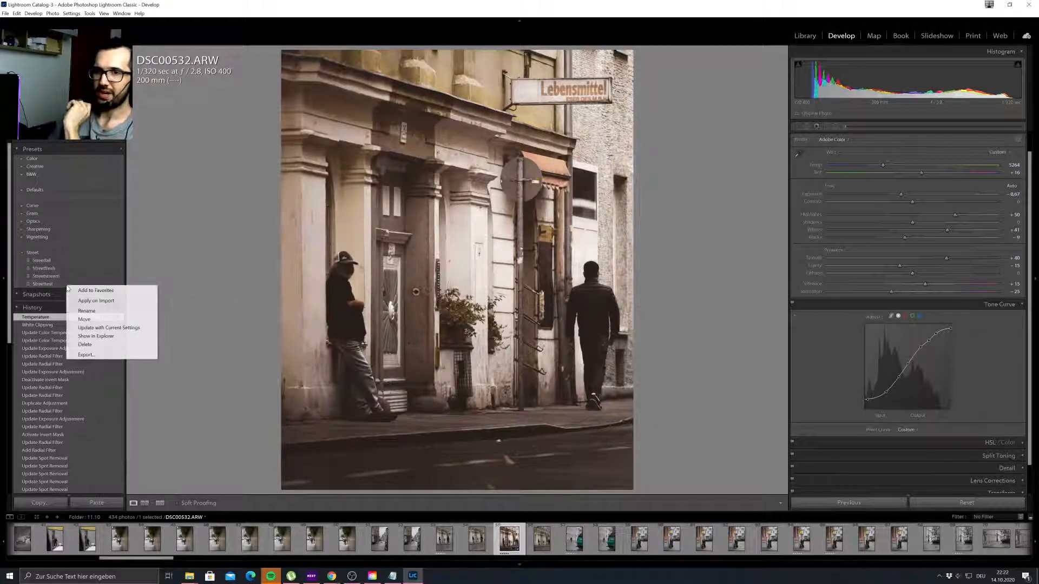
click(108, 328)
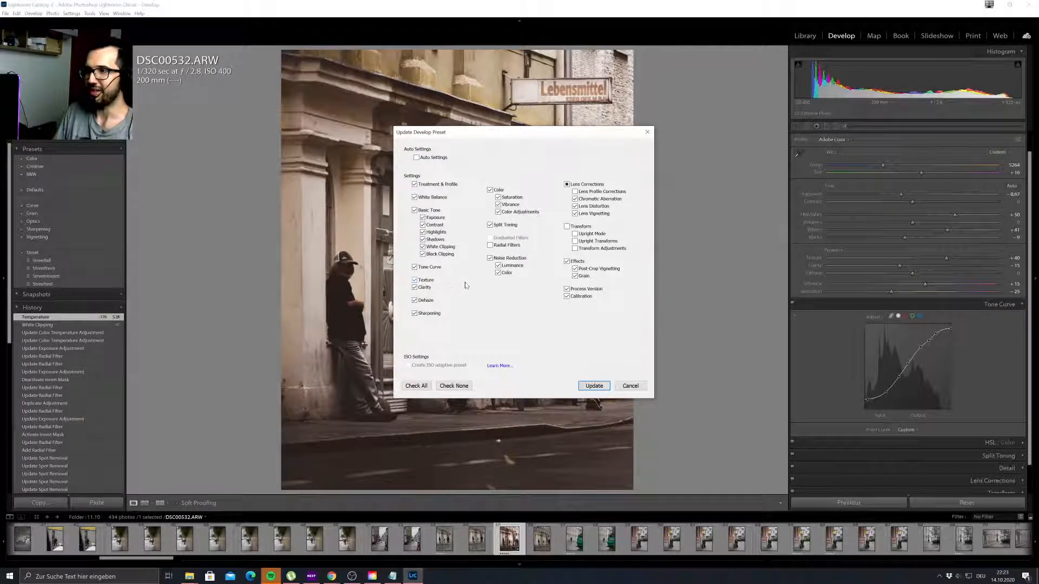
click(590, 387)
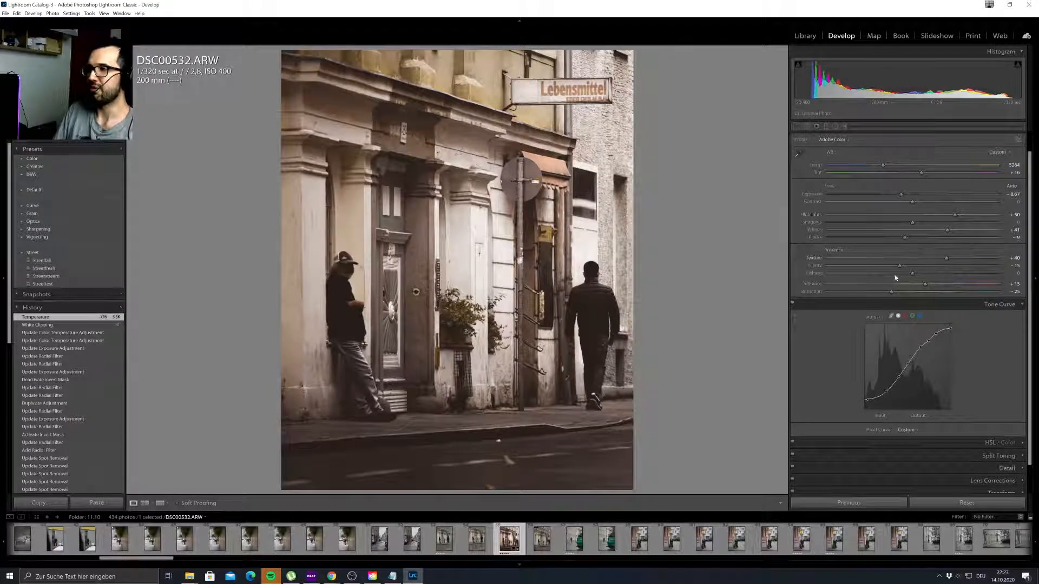
Browse the photos of the man with the bicycle, open DSC00542.ARW and apply the Streettest preset to it.
scroll(853, 320, down, 2)
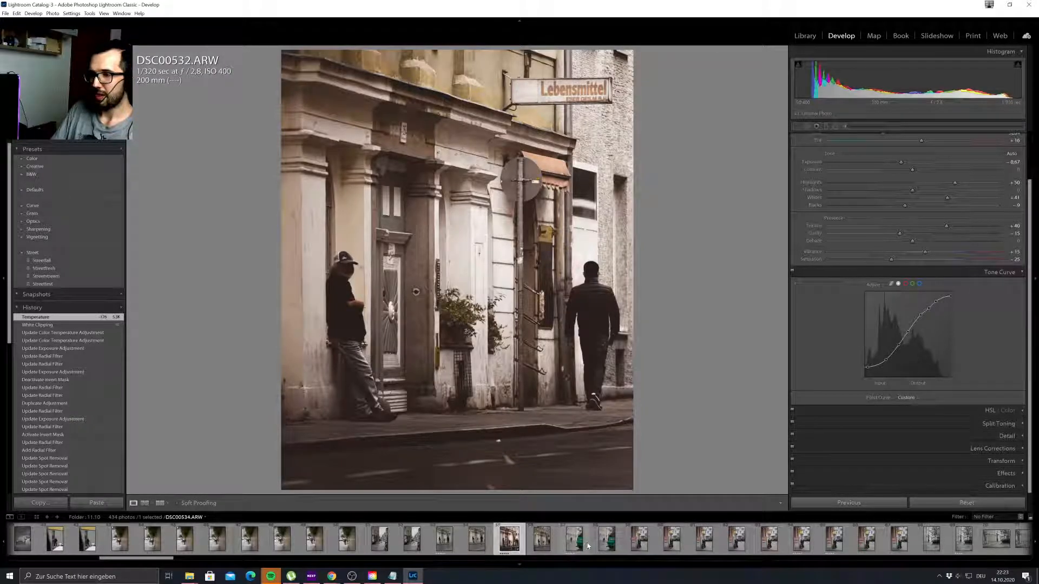
click(638, 543)
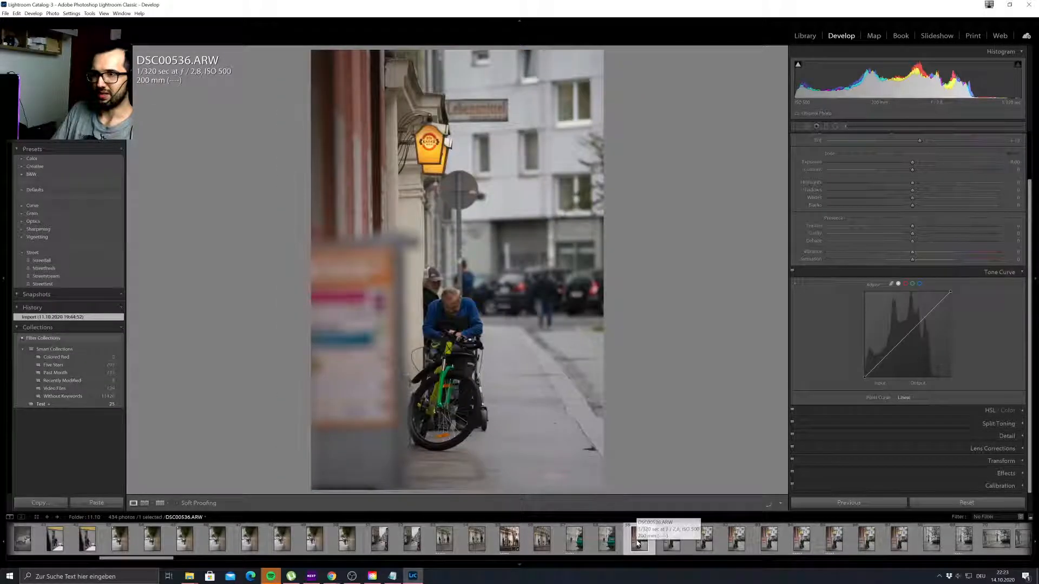
click(801, 543)
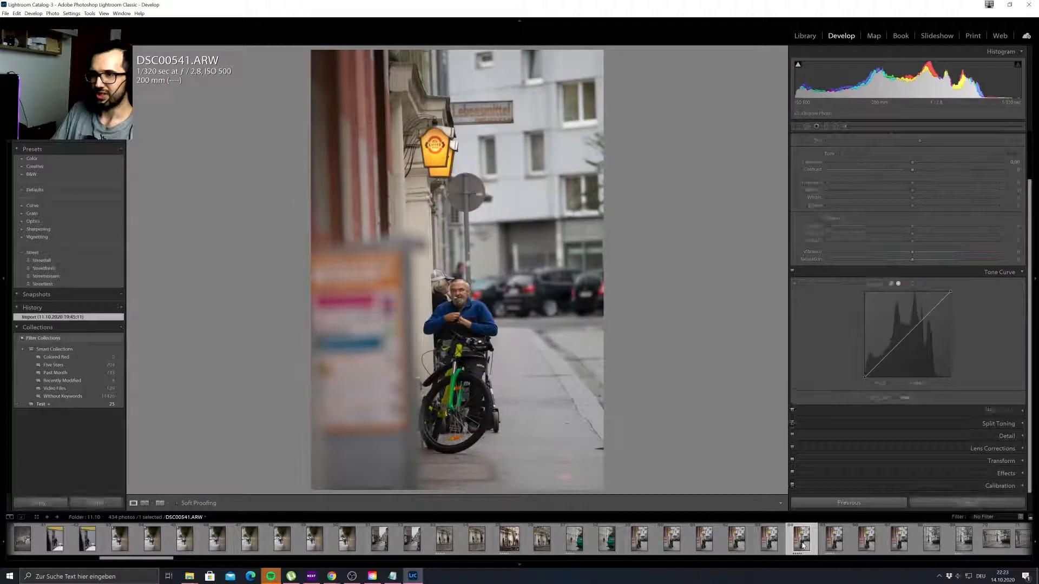
click(831, 544)
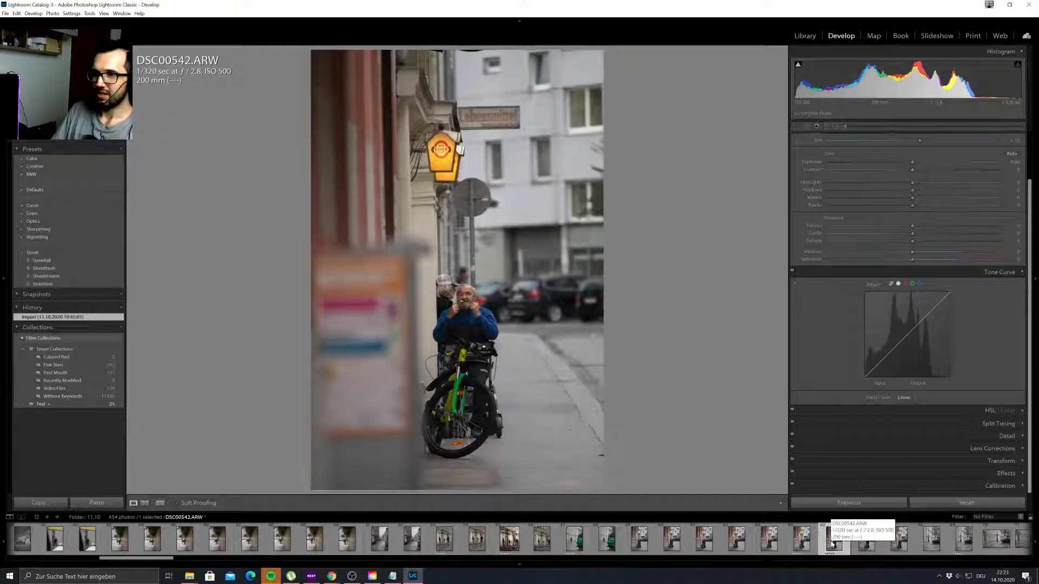
mouse_move(91, 286)
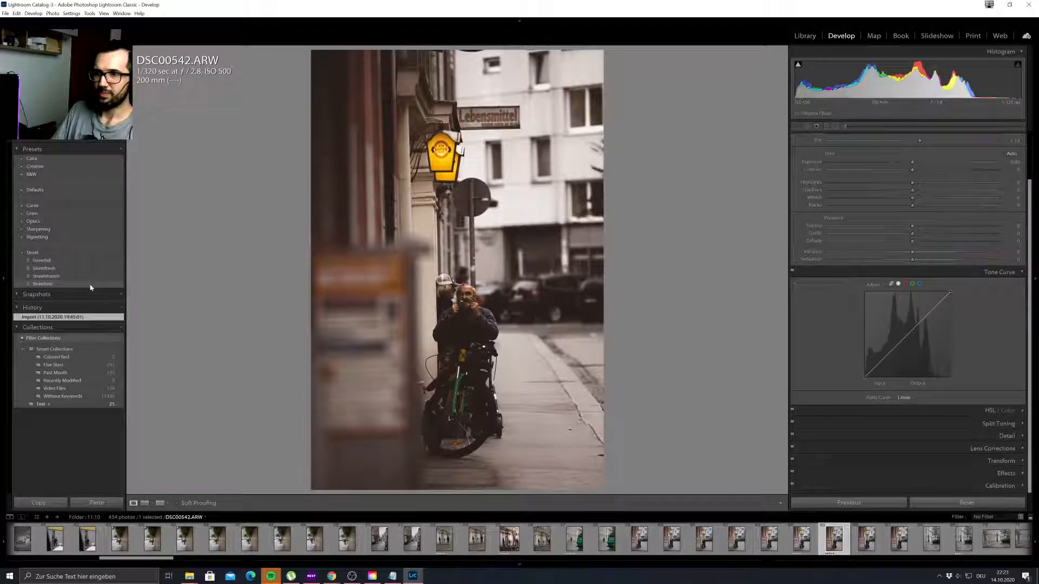
click(90, 284)
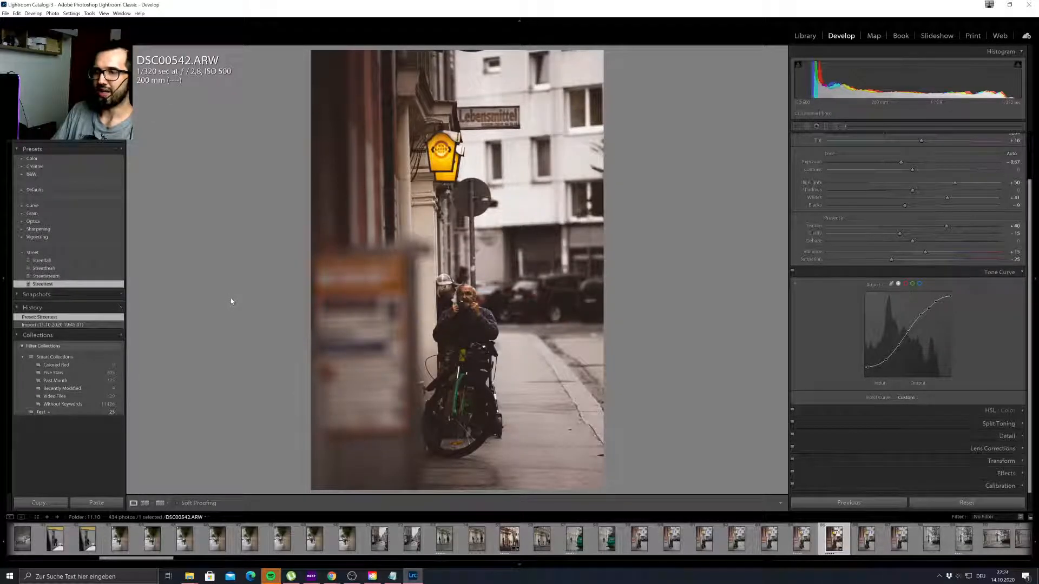
Inspect the preset's effect on the man with the bicycle up close and return to the full view.
click(428, 306)
click(427, 307)
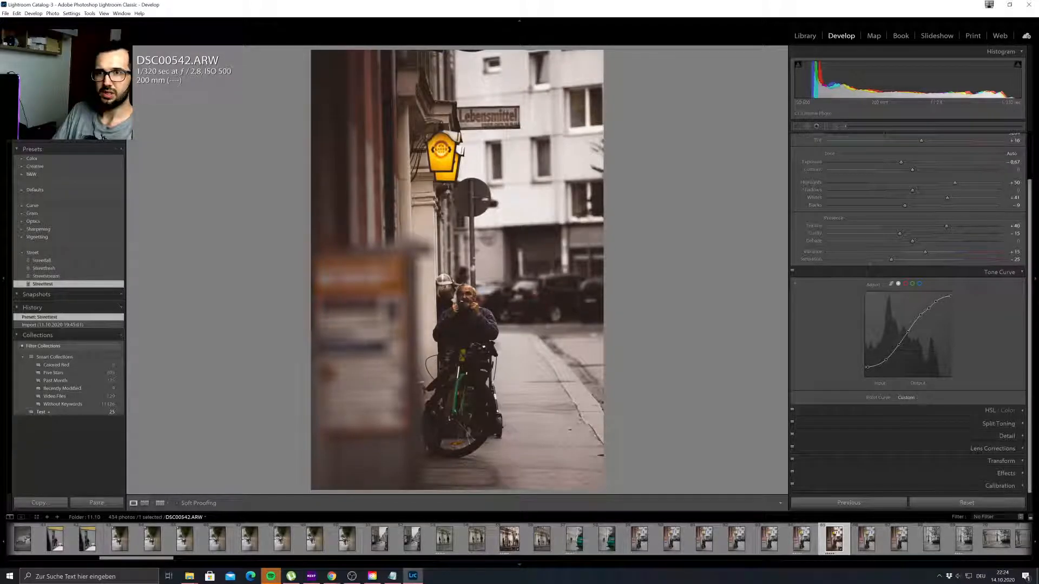
click(150, 145)
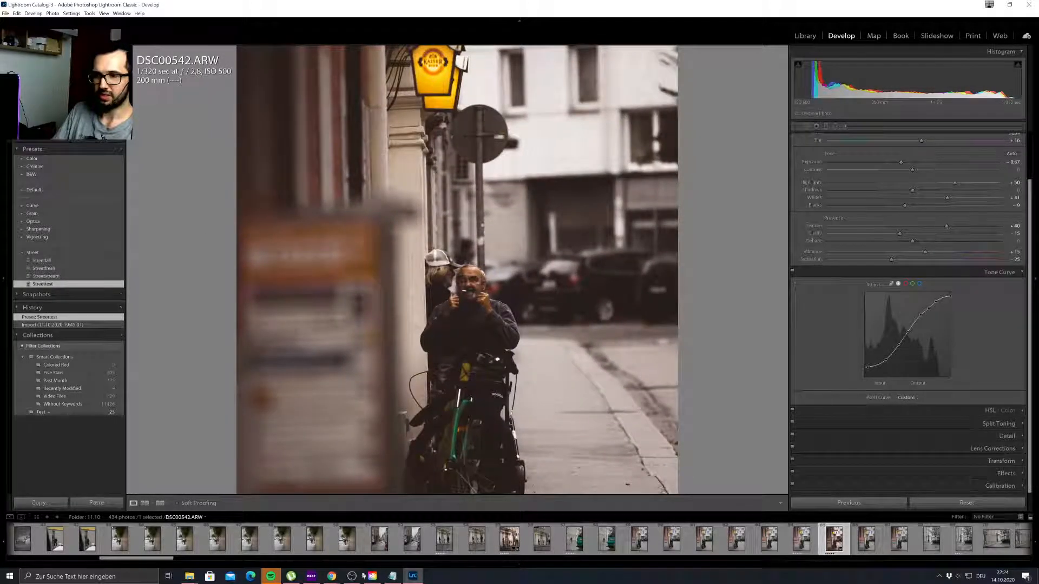
click(332, 577)
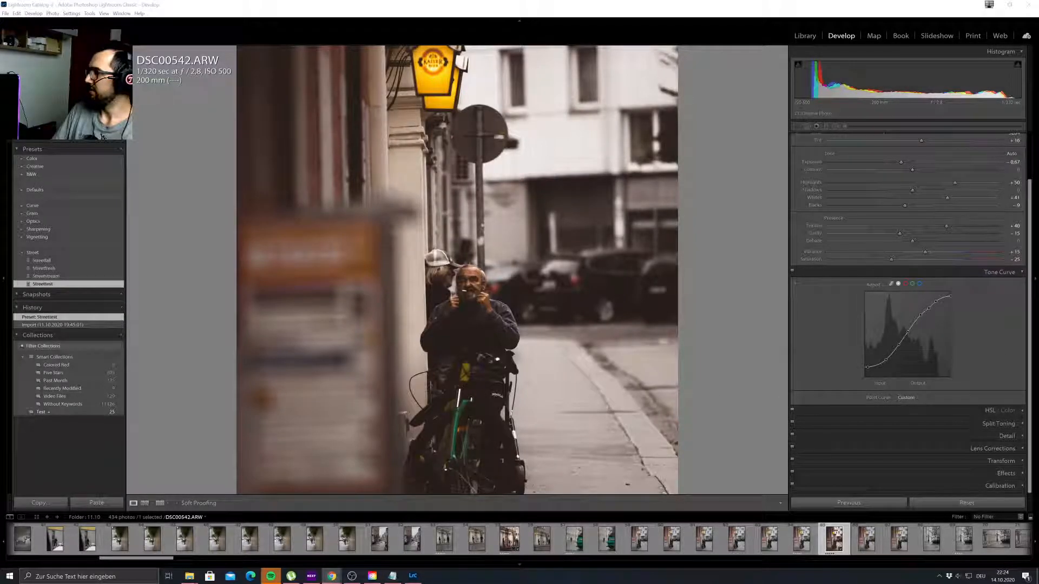
click(746, 195)
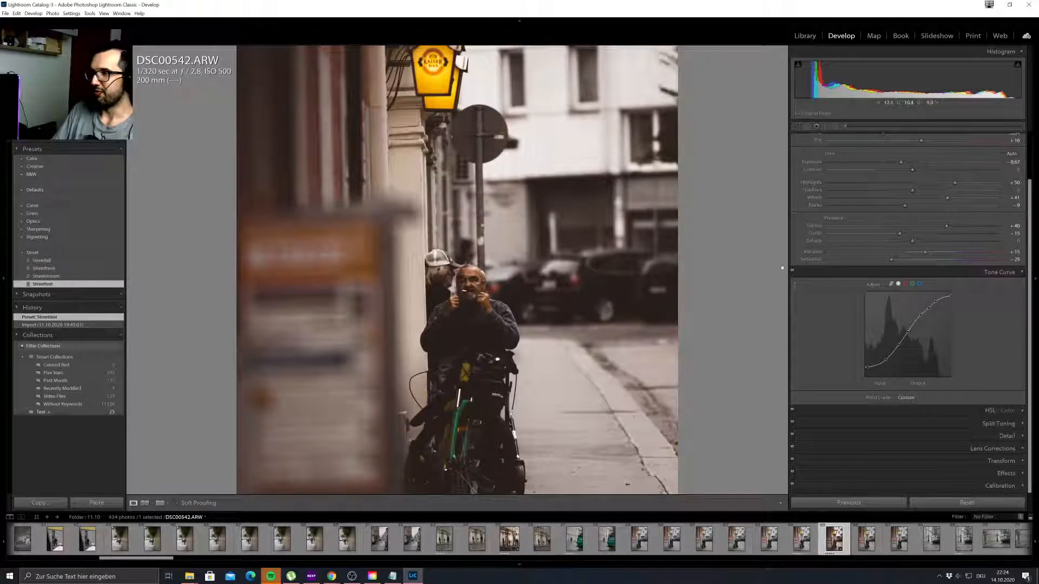
click(520, 284)
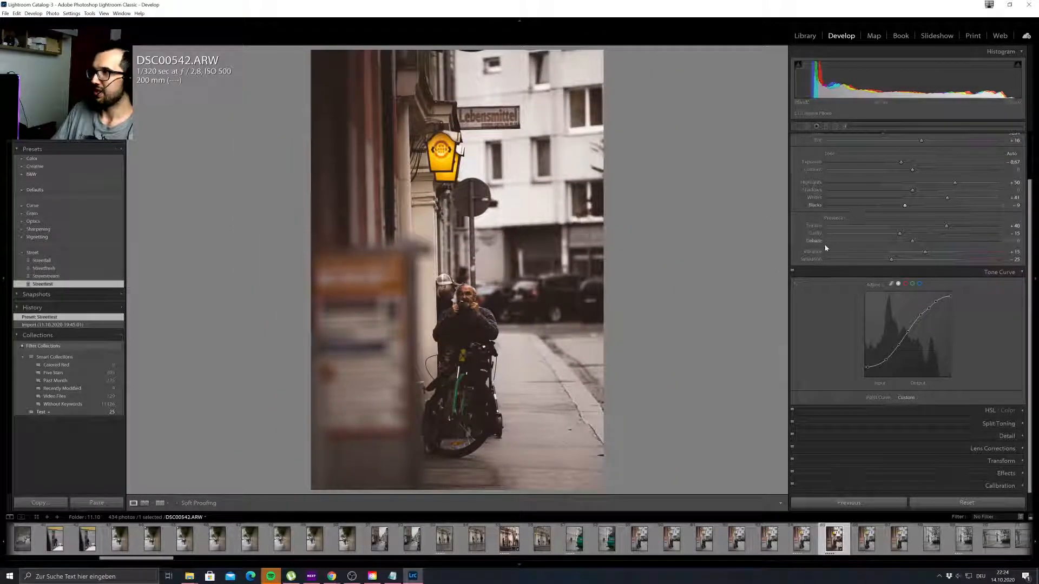
Try a brighter exposure on the whole photo and undo it.
scroll(860, 214, up, 1)
drag(901, 195, 909, 198)
key(ctrl+z)
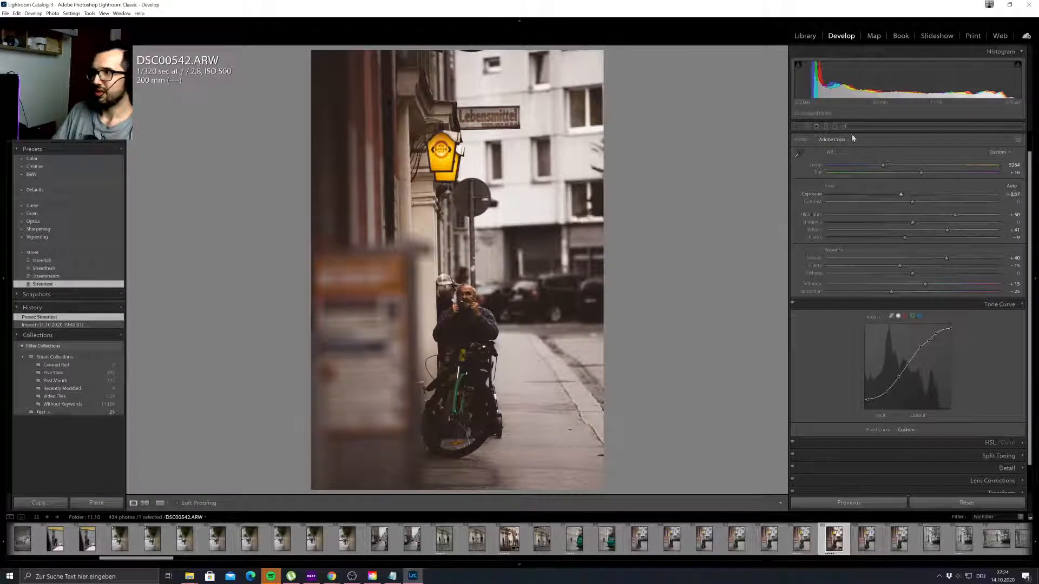
Add an inverted radial filter around the man and bicycle with highlights 55, shadows 8 and whites 20.
key(shift+m)
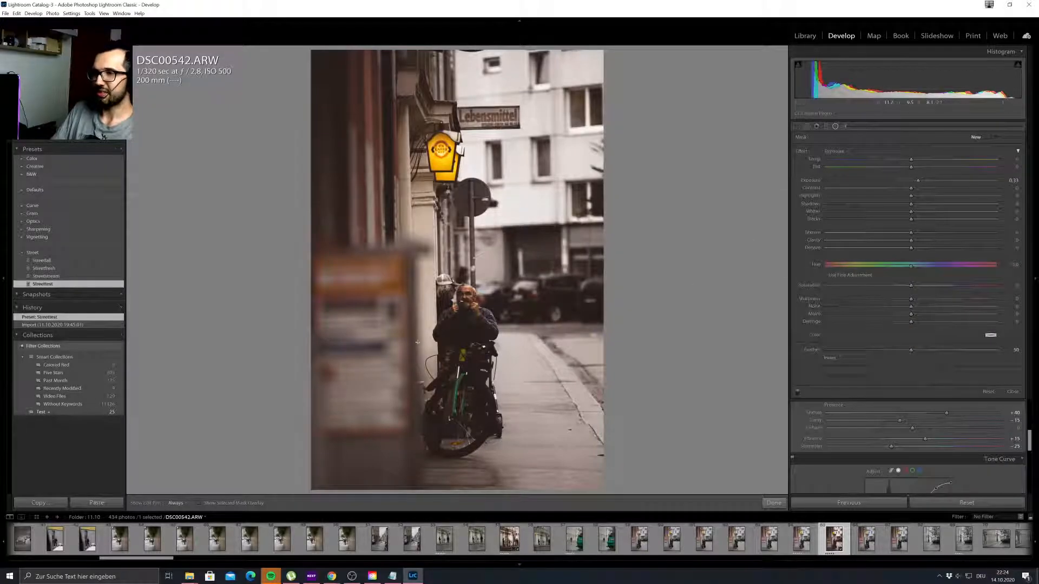
drag(462, 341, 510, 439)
drag(448, 361, 450, 385)
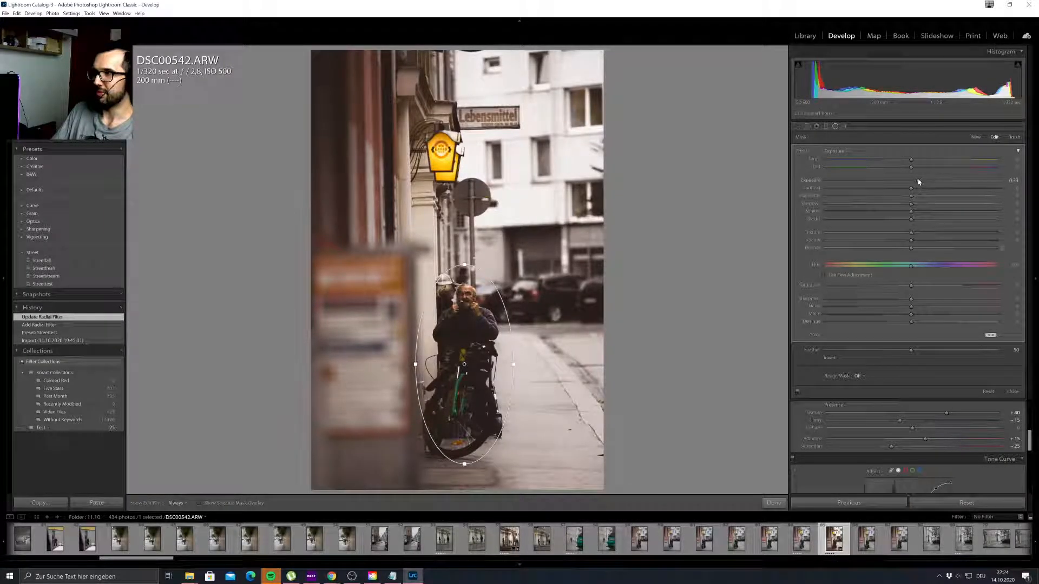
click(819, 358)
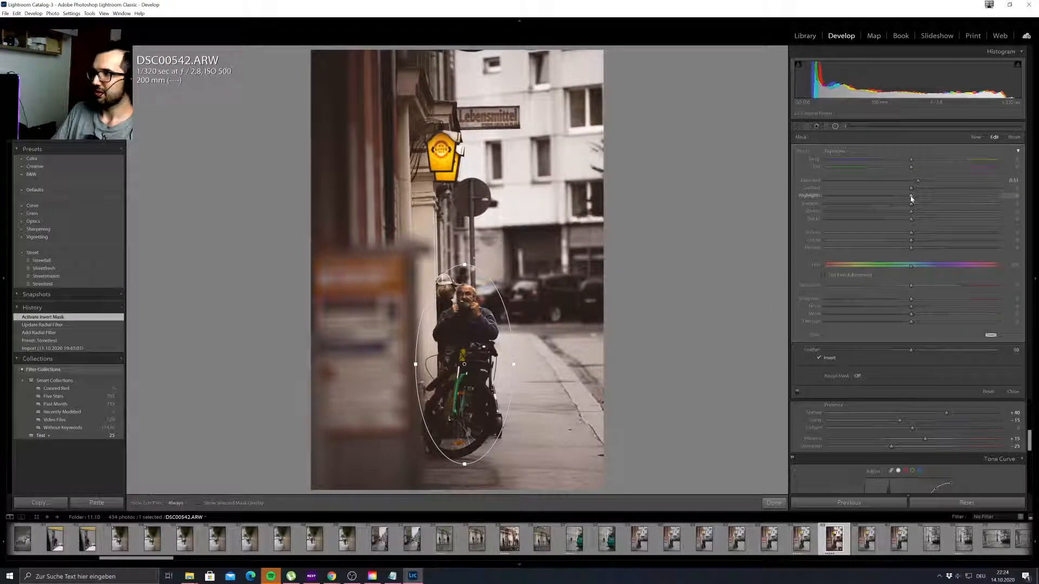
drag(945, 201, 931, 217)
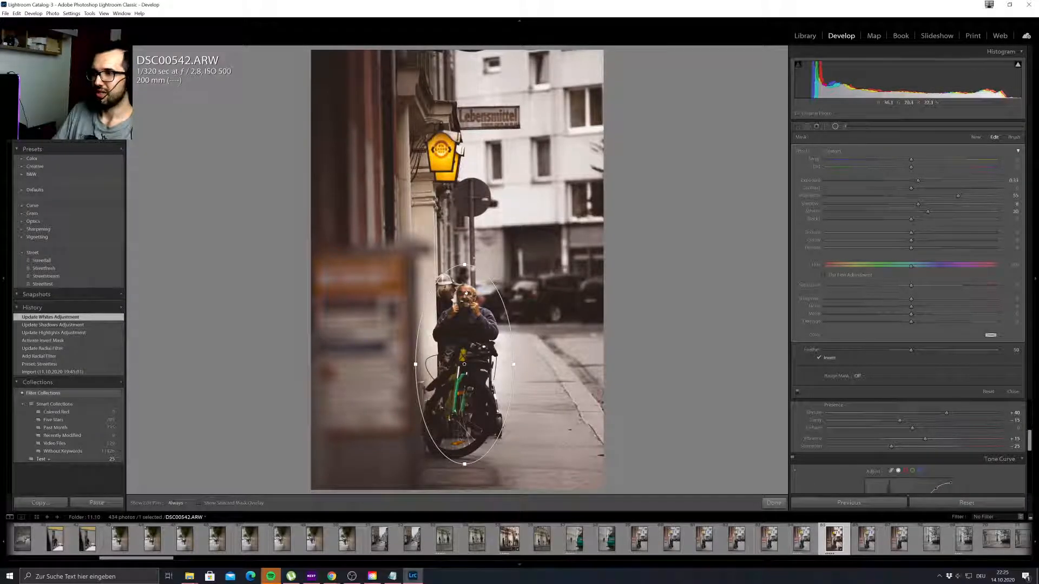
Shrink the radial filter to the man's head and upper body and set its saturation to -21.
click(467, 309)
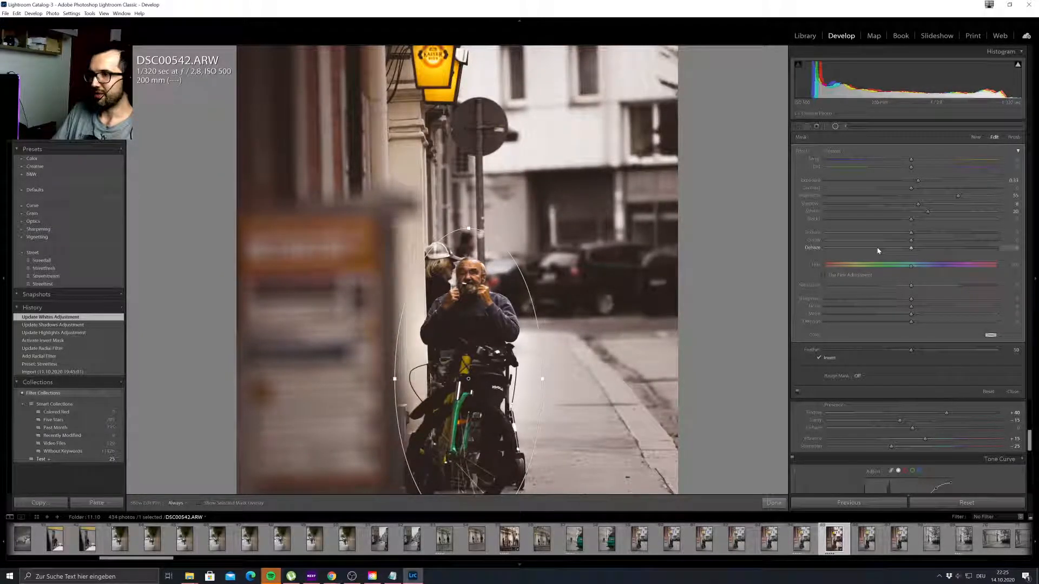
drag(468, 379, 469, 304)
drag(471, 148, 471, 246)
drag(471, 299, 468, 299)
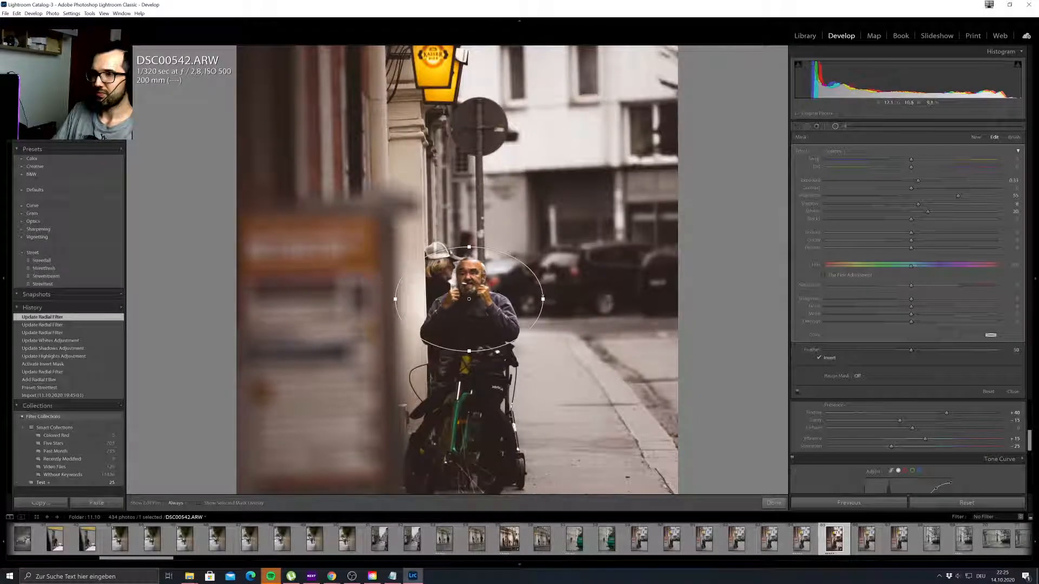
drag(543, 299, 536, 291)
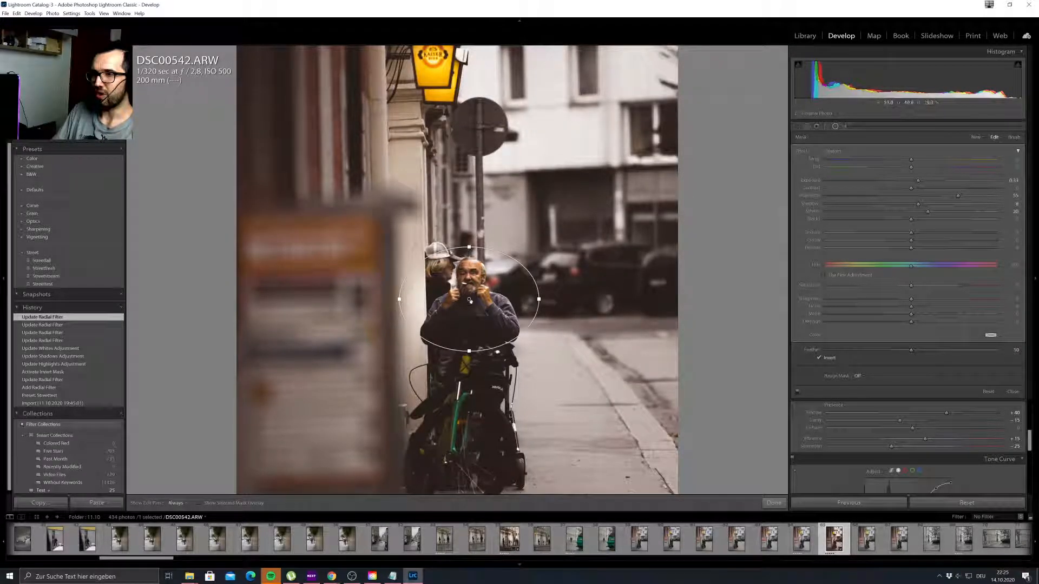
drag(469, 294, 469, 297)
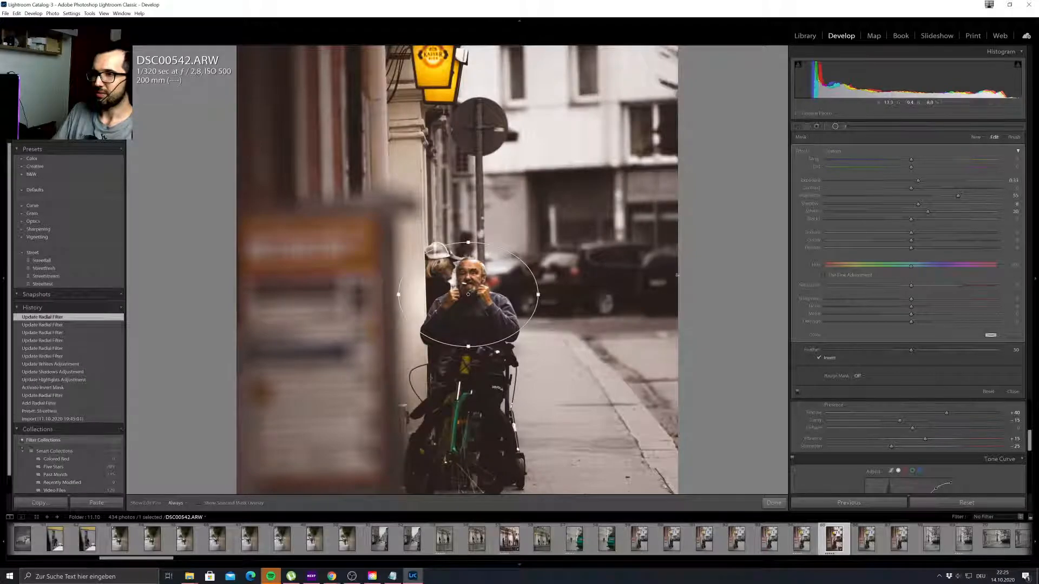
mouse_move(911, 286)
mouse_down()
mouse_move(879, 288)
mouse_move(895, 287)
mouse_up()
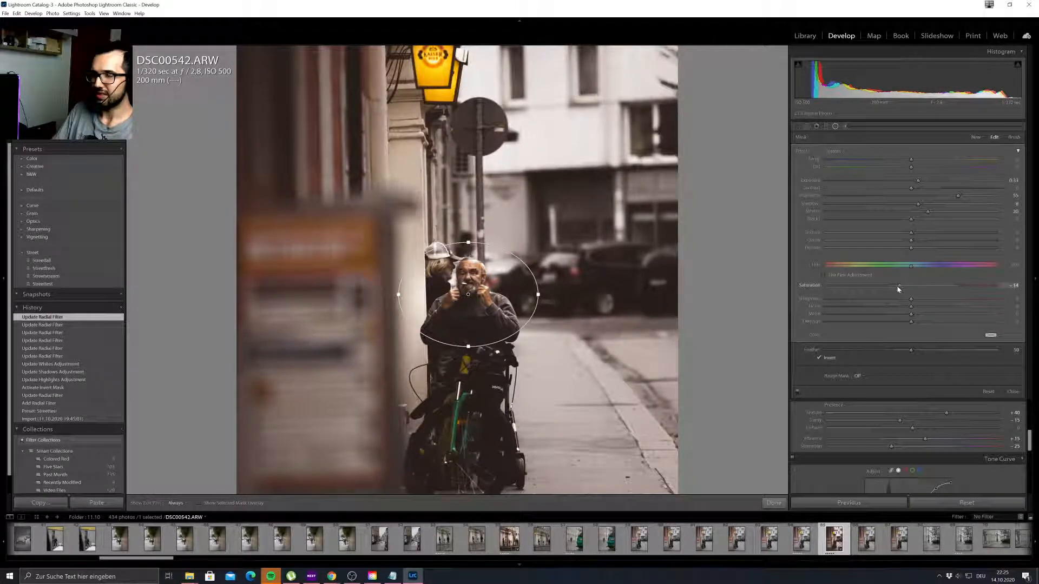
Erase the radial filter's mask from the background and clothing with the mask overlay, keeping only the man's face and hands.
click(1014, 138)
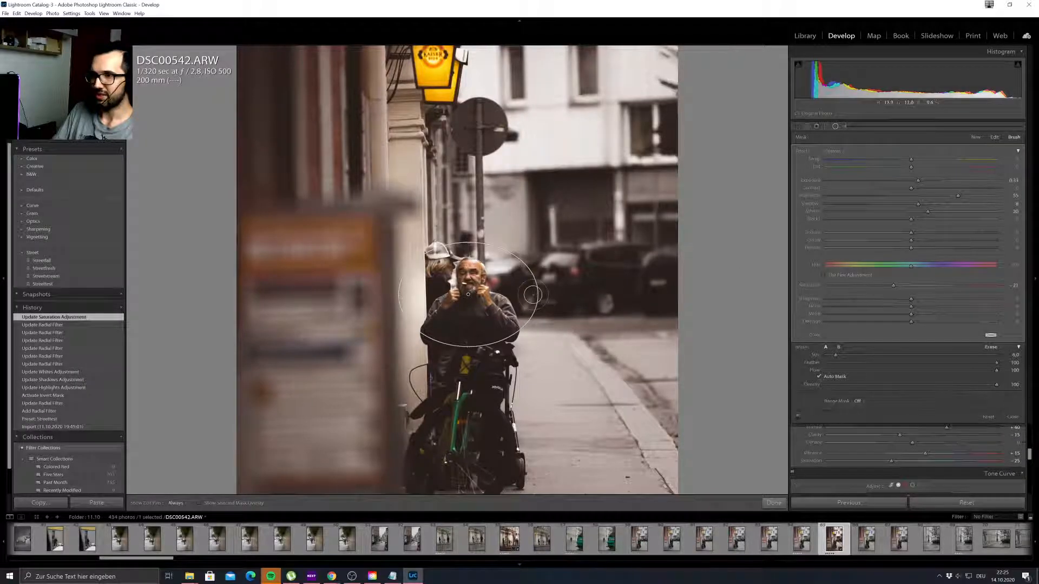
key(h)
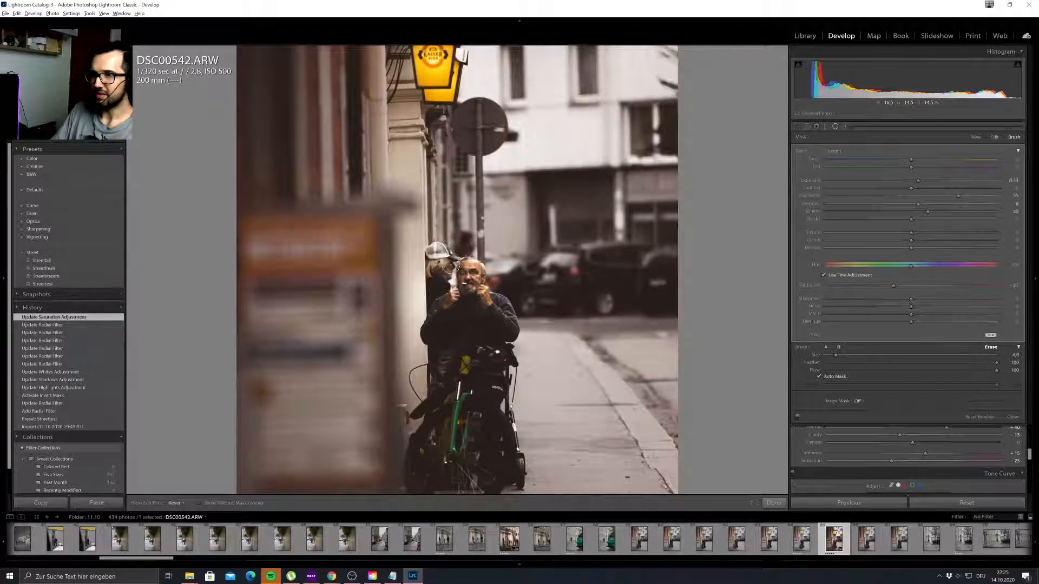
mouse_move(428, 289)
mouse_down()
mouse_move(400, 322)
mouse_move(404, 312)
mouse_move(426, 317)
mouse_move(412, 368)
mouse_up()
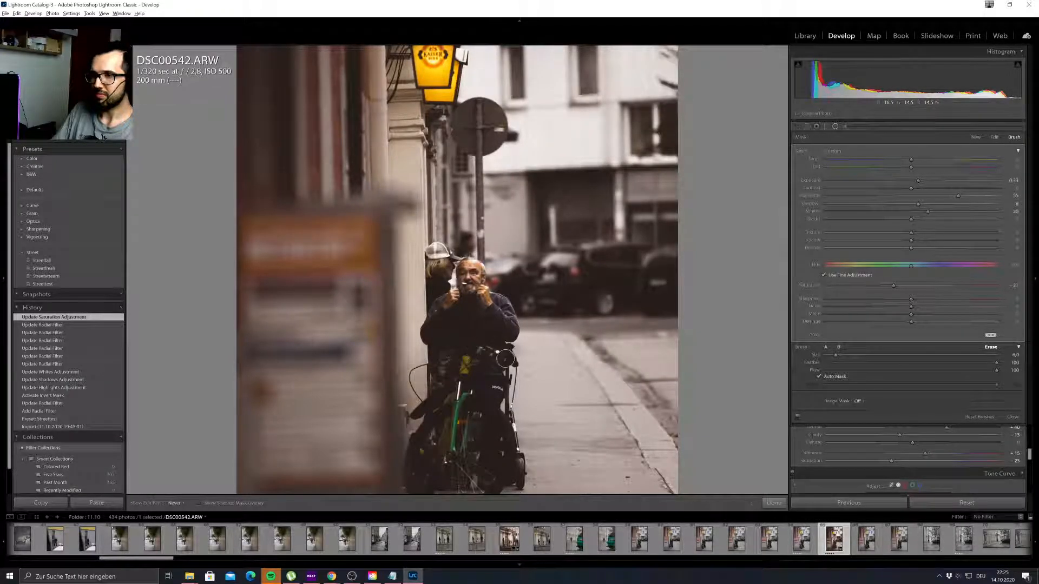
key(o)
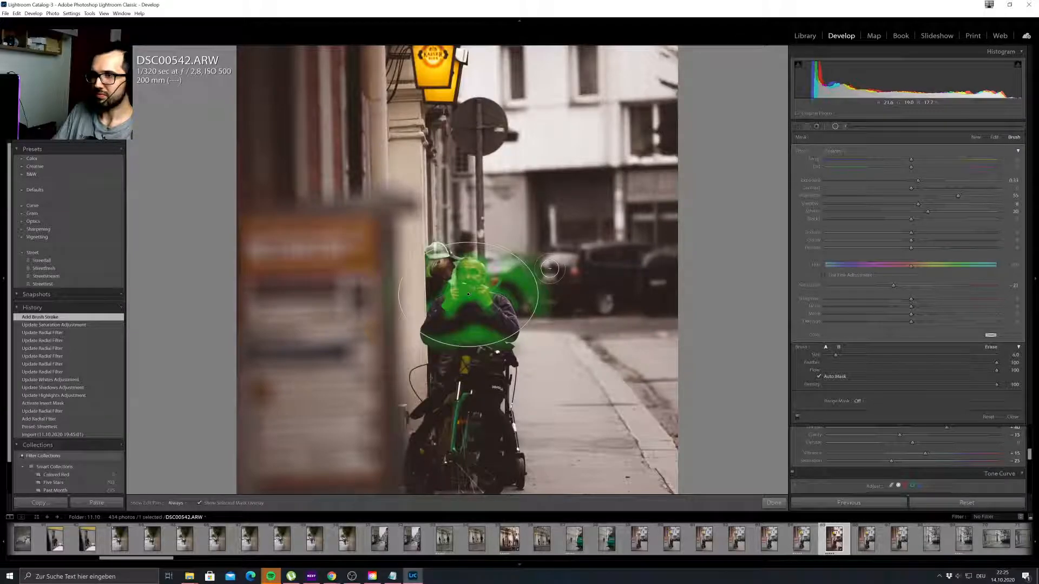
scroll(542, 303, up, 3)
mouse_move(536, 279)
mouse_down()
mouse_move(528, 257)
mouse_move(545, 304)
mouse_move(524, 254)
mouse_move(526, 275)
mouse_move(514, 272)
mouse_move(519, 261)
mouse_move(499, 266)
mouse_move(529, 310)
mouse_move(498, 282)
mouse_move(511, 310)
mouse_move(465, 351)
mouse_move(486, 344)
mouse_move(429, 345)
mouse_move(512, 336)
mouse_move(431, 334)
mouse_move(465, 332)
mouse_move(441, 337)
mouse_move(438, 323)
mouse_move(421, 319)
mouse_move(462, 311)
mouse_move(455, 320)
mouse_move(464, 312)
mouse_move(489, 325)
mouse_move(496, 281)
mouse_up()
scroll(511, 269, down, 4)
mouse_move(452, 244)
mouse_down()
mouse_move(429, 262)
mouse_move(433, 313)
mouse_move(453, 253)
mouse_move(466, 247)
mouse_up()
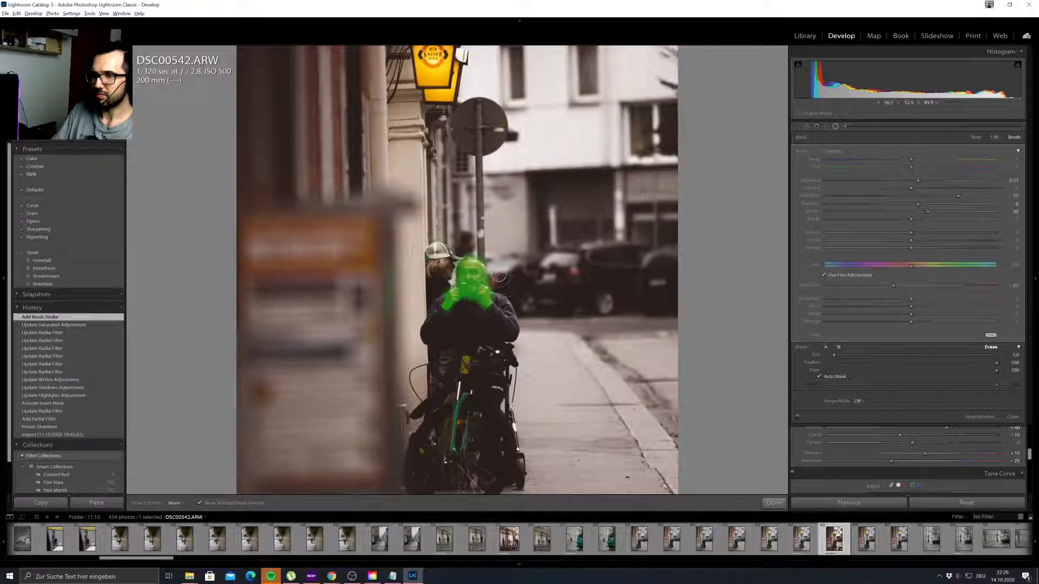
drag(500, 282, 515, 279)
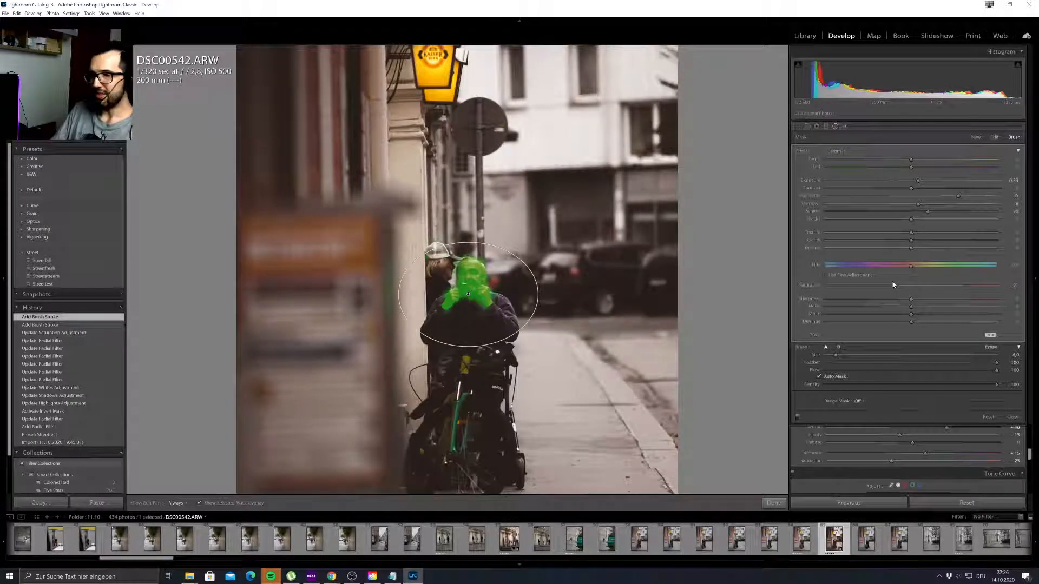
key(o)
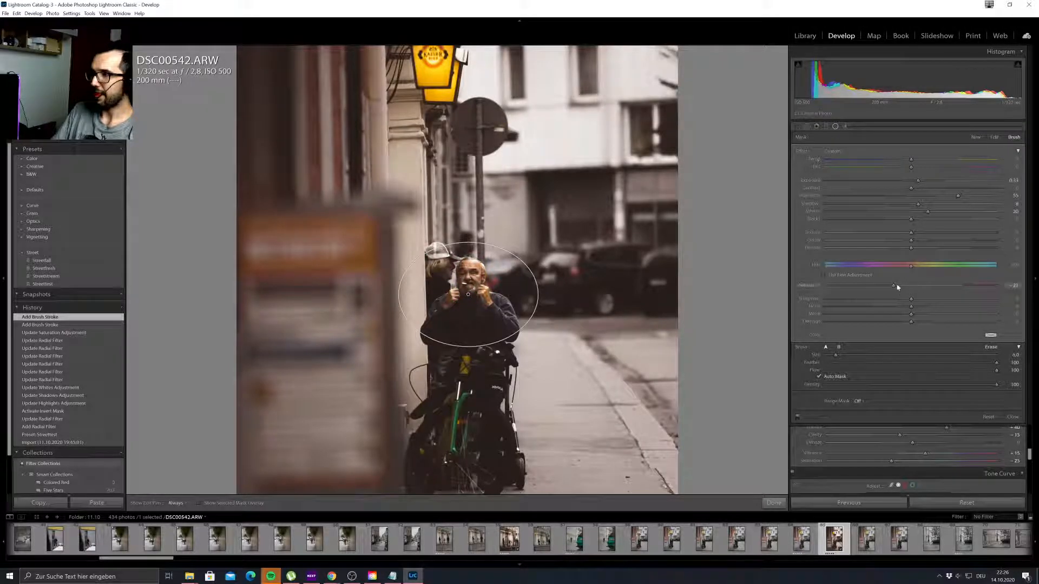
Set the face filter's contrast to -73, saturation to -38 and temperature to -10.
mouse_move(875, 286)
mouse_down()
mouse_move(843, 286)
mouse_move(908, 286)
mouse_move(839, 289)
mouse_up()
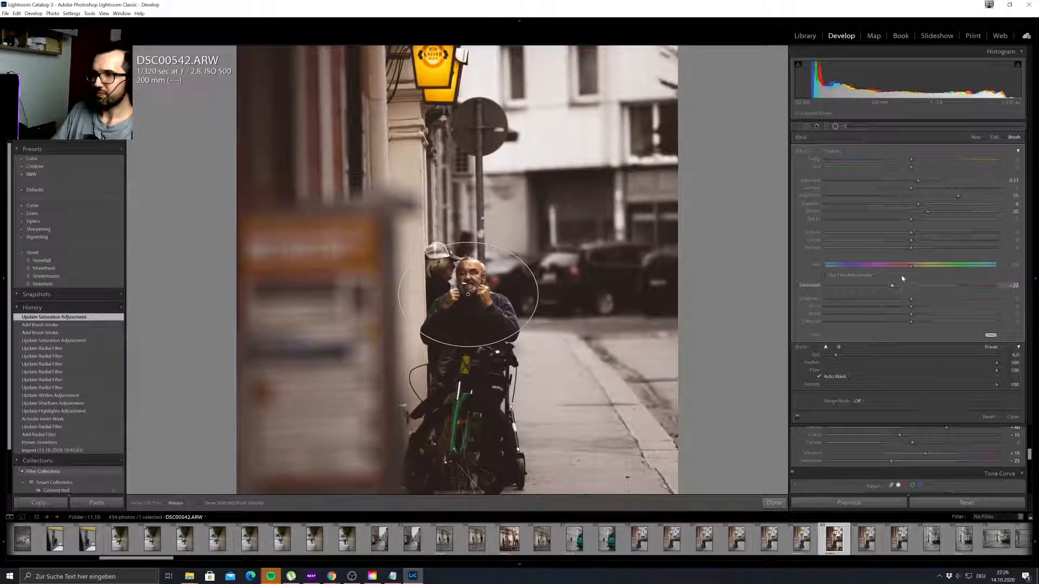
mouse_move(914, 270)
mouse_down()
mouse_move(924, 270)
mouse_move(900, 270)
mouse_move(911, 268)
mouse_up()
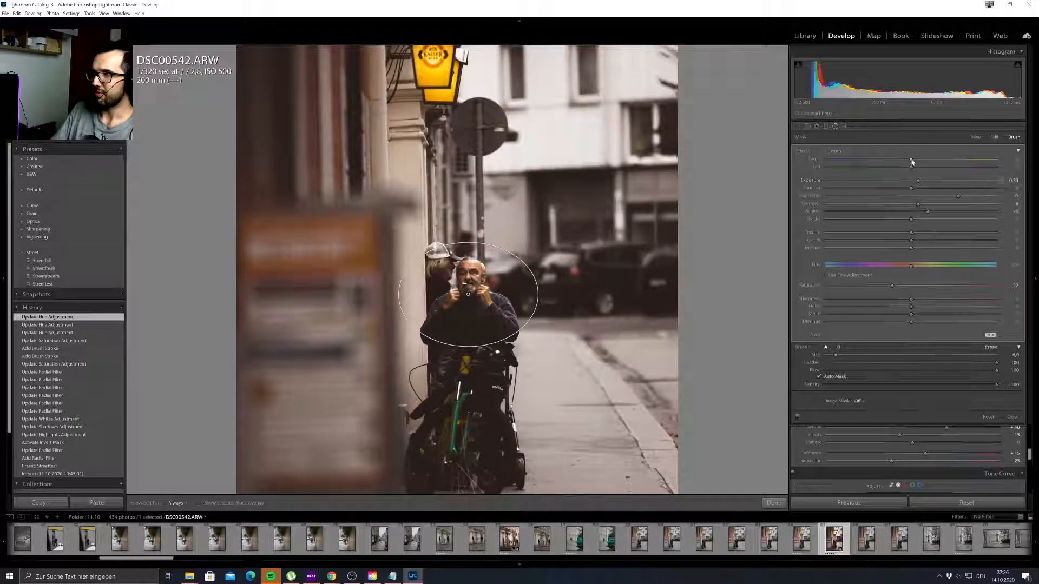
drag(911, 188, 850, 191)
drag(891, 285, 878, 286)
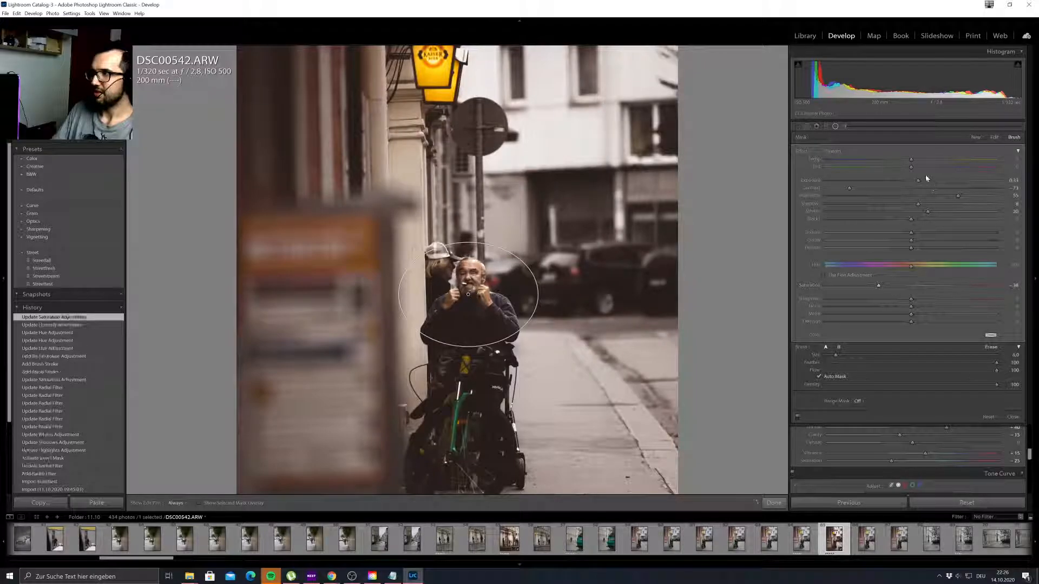
drag(910, 160, 902, 160)
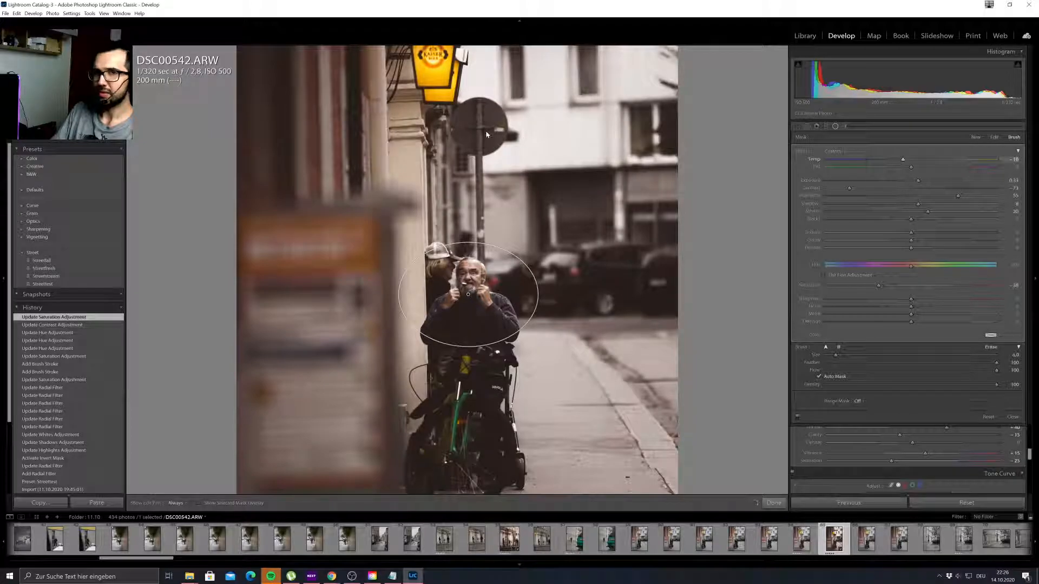
Fine-tune the face filter's tint to 3 and its exposure to about 0.36, checking the skin tones up close.
key(z)
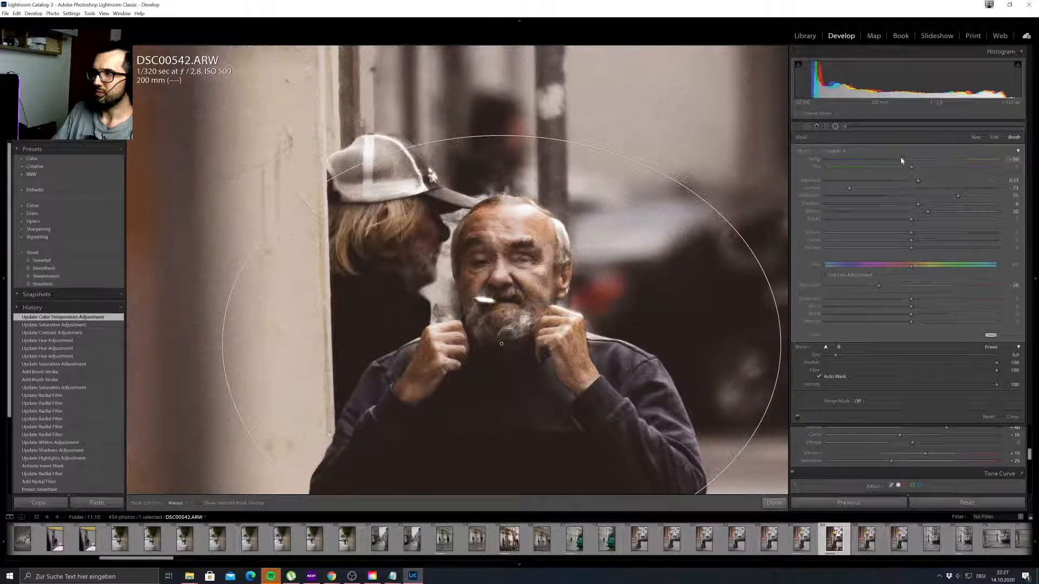
drag(898, 163, 913, 170)
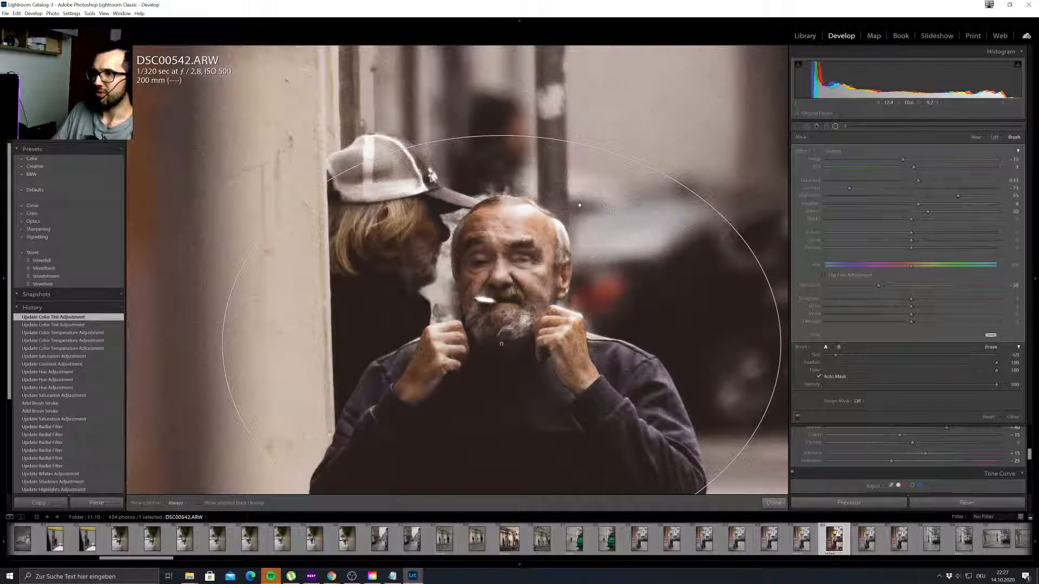
key(z)
click(836, 127)
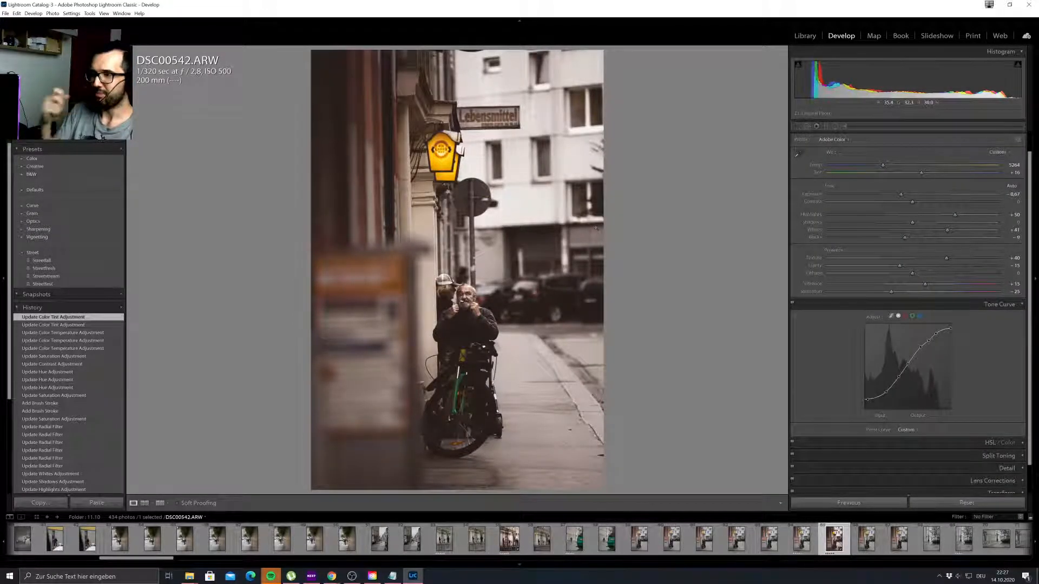
click(835, 127)
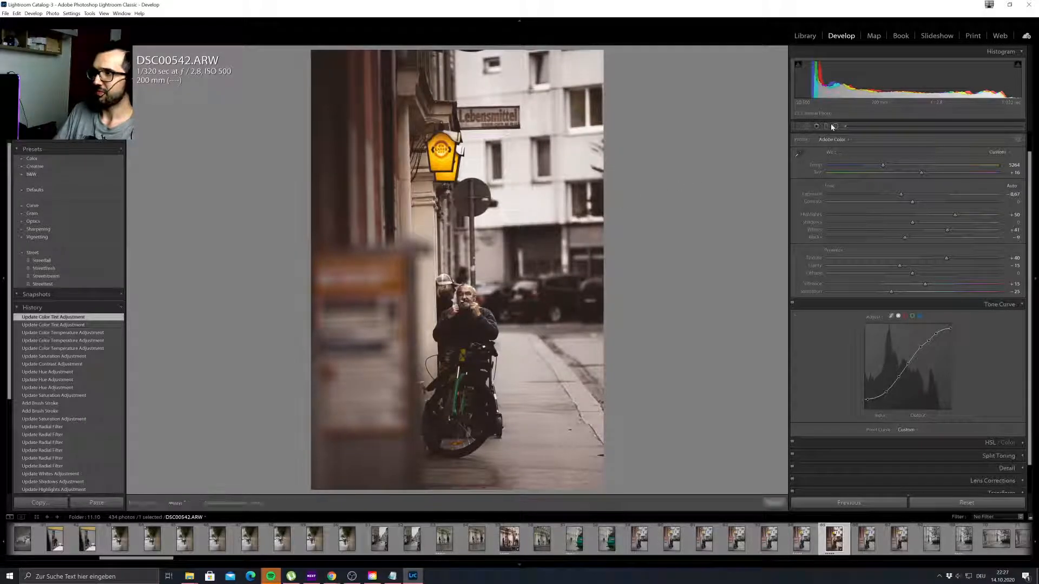
click(464, 308)
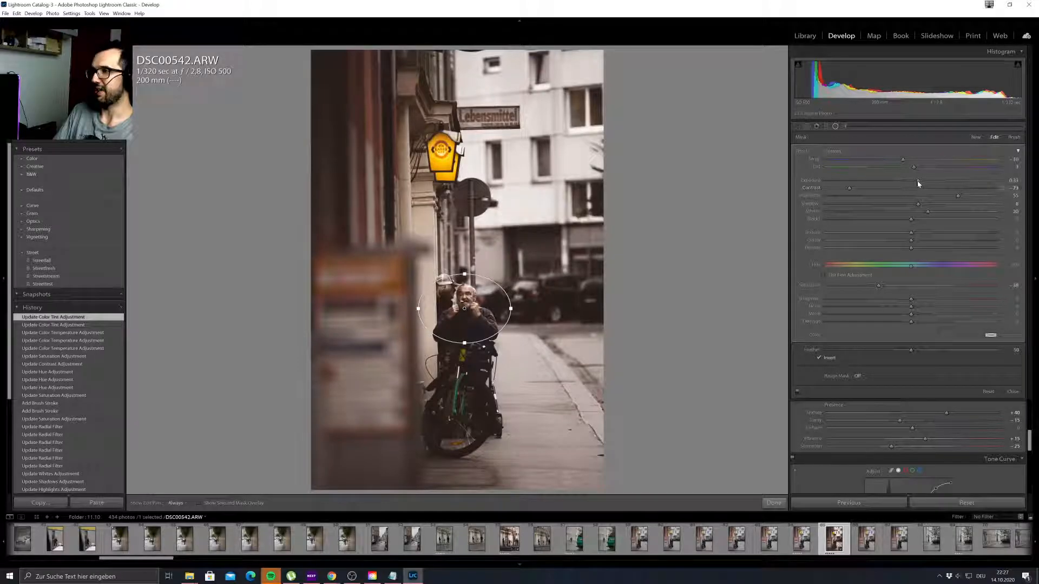
drag(924, 183, 917, 185)
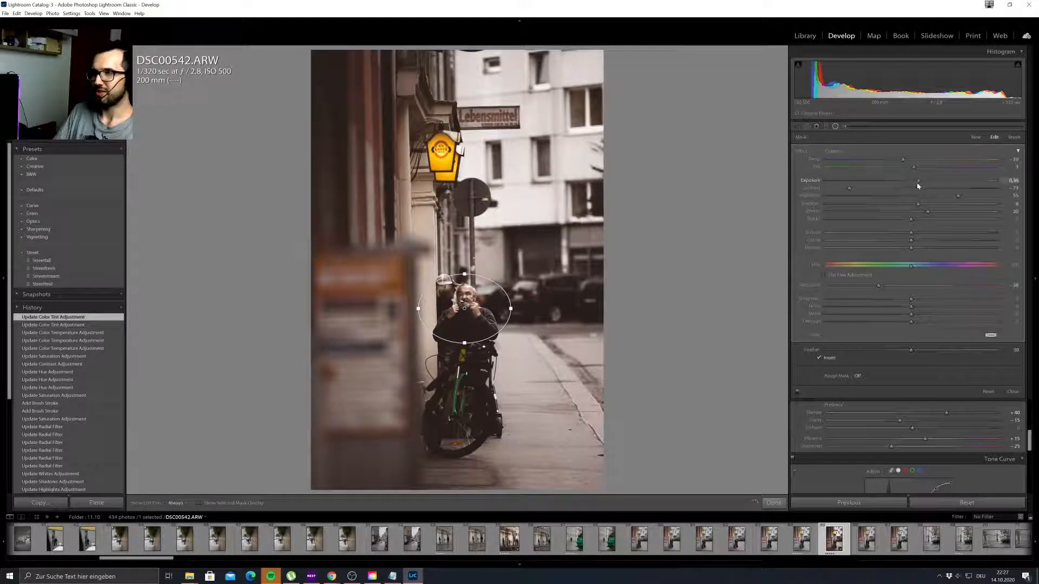
Add a second inverted radial filter as a tall ellipse enclosing the man and the whole bicycle.
click(978, 139)
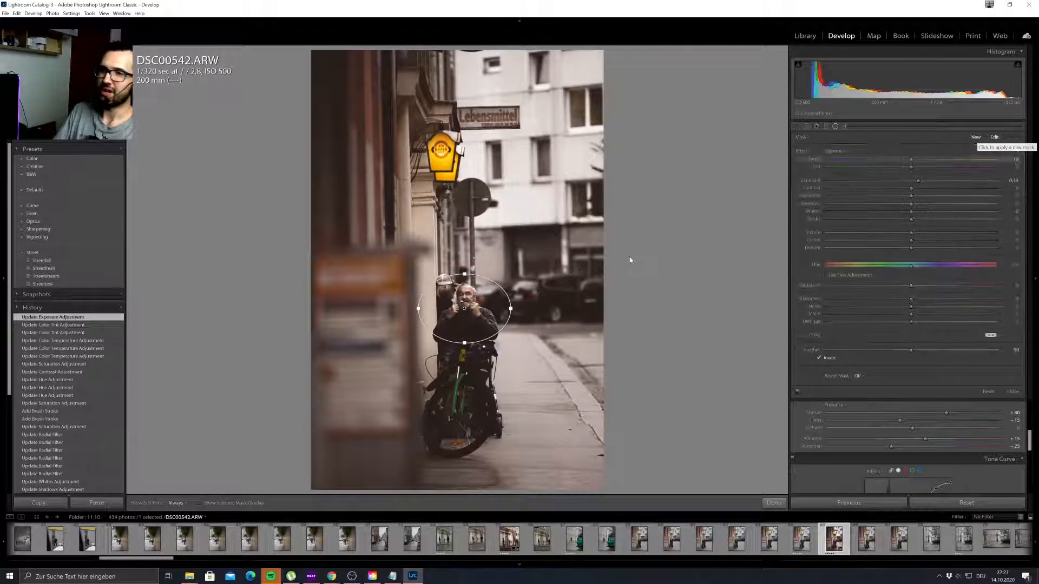
drag(465, 338, 517, 466)
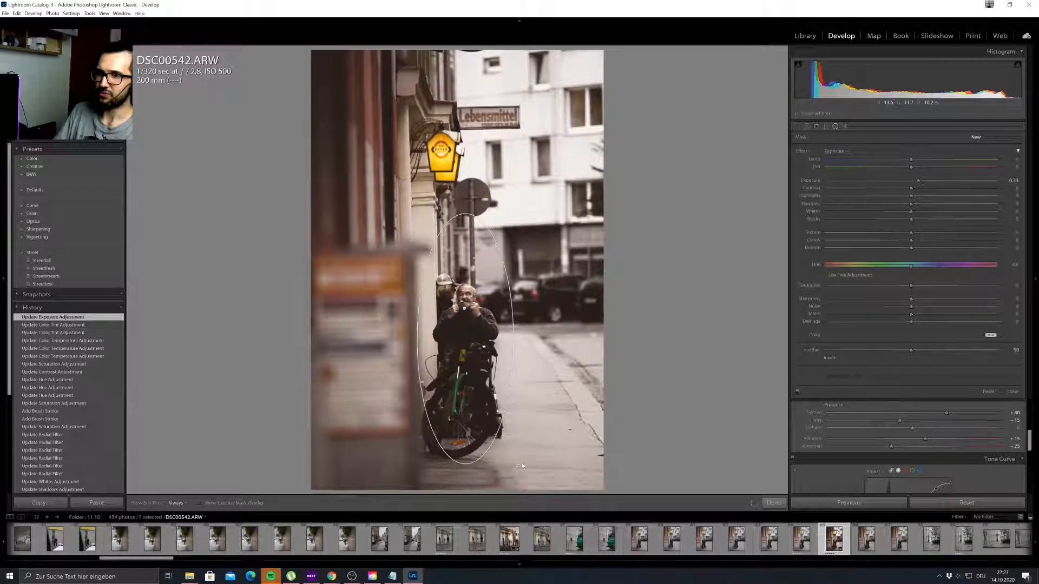
click(819, 359)
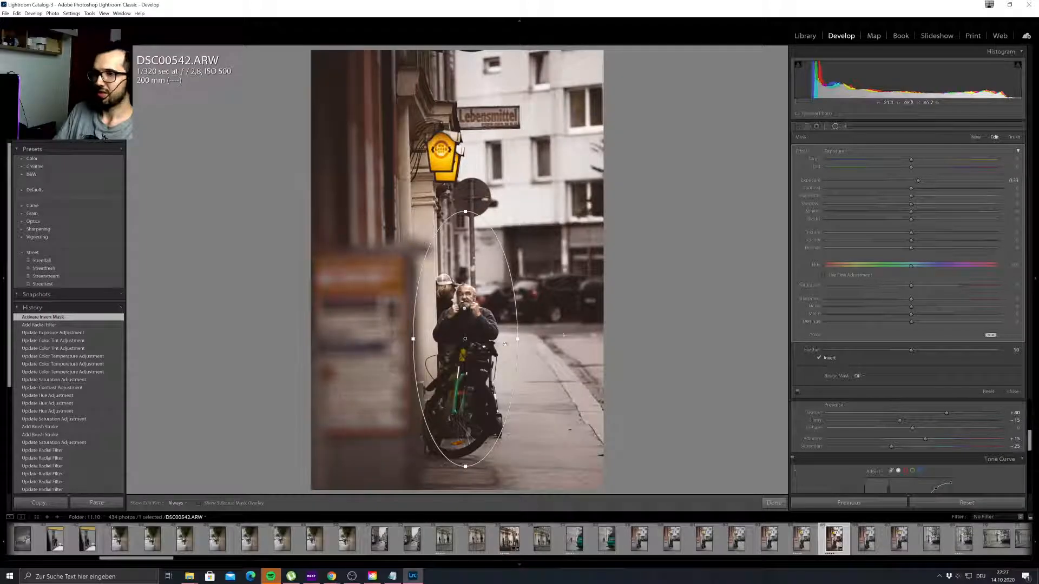
drag(459, 363, 461, 362)
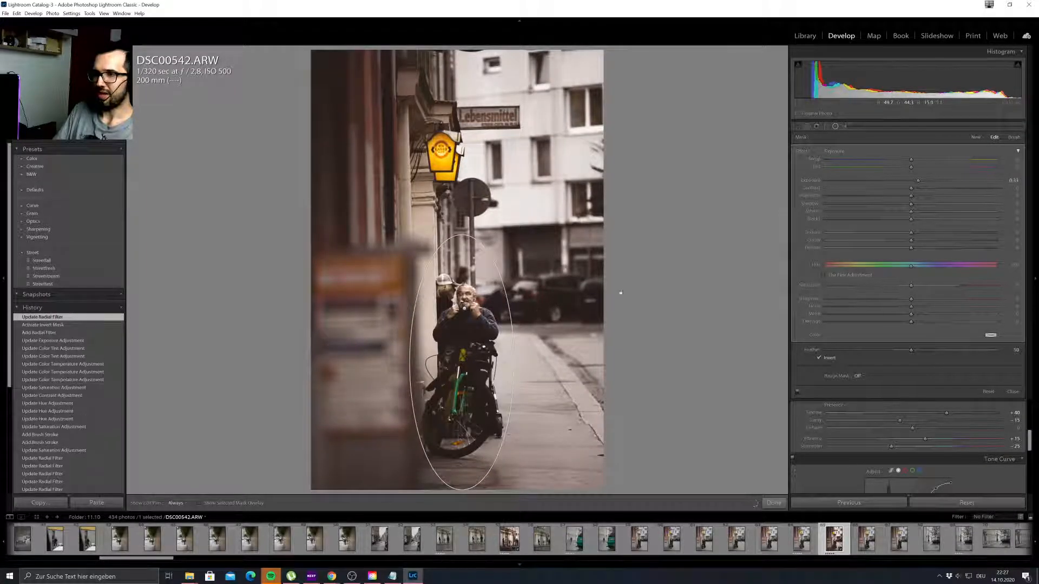
Set the tall radial filter's exposure to 0.22, highlights 24, shadows 7, whites 15, texture 40 and clarity 15.
drag(911, 206, 916, 183)
double_click(918, 181)
drag(941, 234, 946, 237)
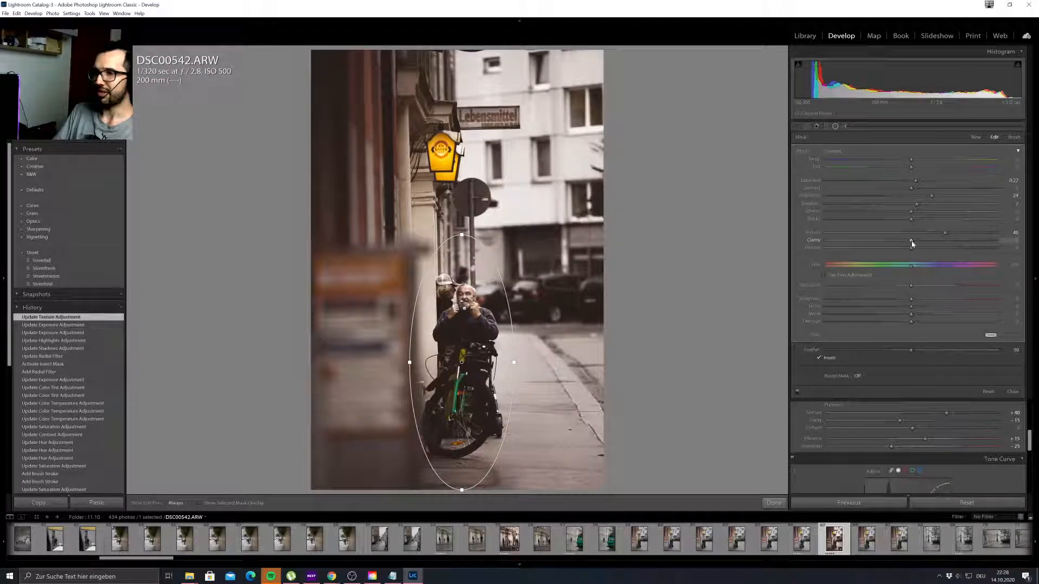
drag(926, 242, 924, 242)
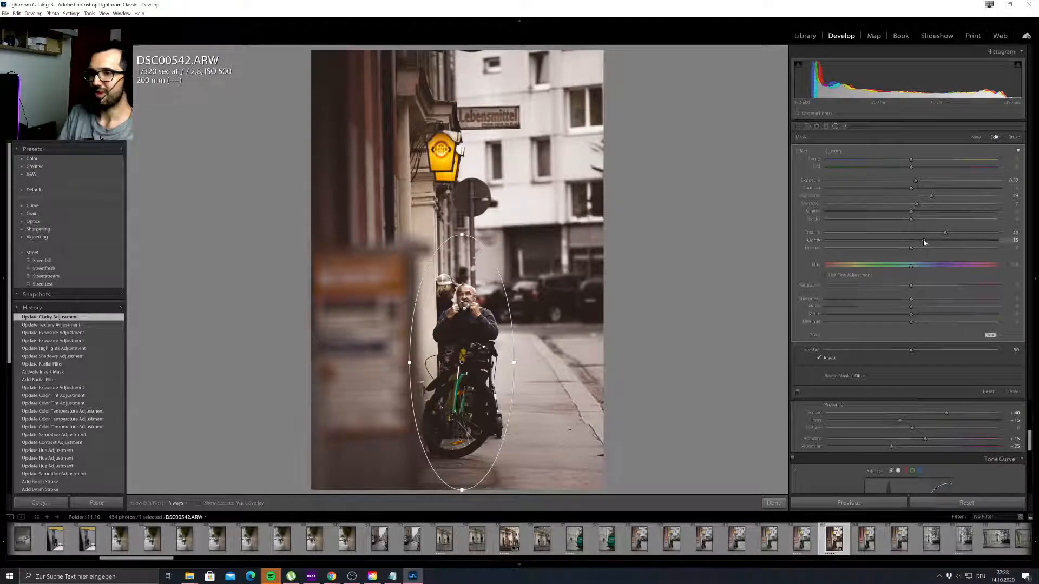
mouse_move(923, 241)
mouse_down()
mouse_move(899, 243)
mouse_move(952, 242)
mouse_move(924, 245)
mouse_up()
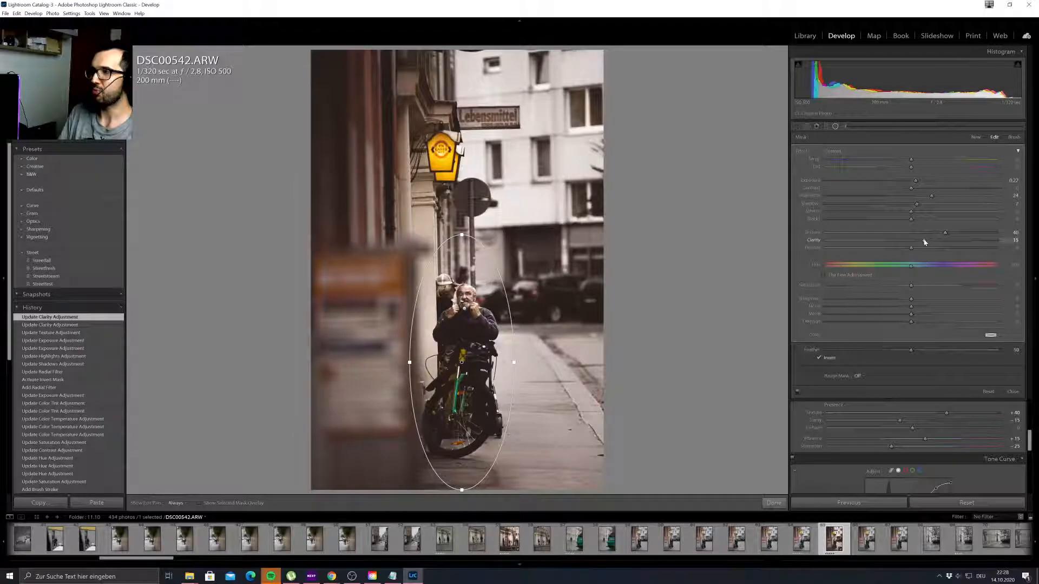
drag(945, 232, 912, 236)
drag(986, 235, 893, 238)
drag(970, 237, 942, 235)
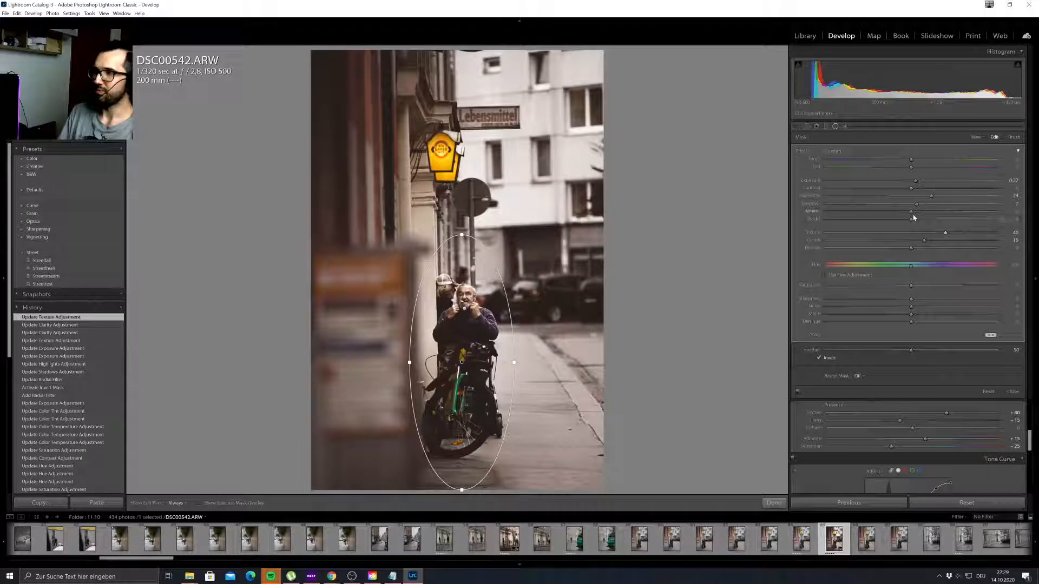
drag(910, 213, 923, 212)
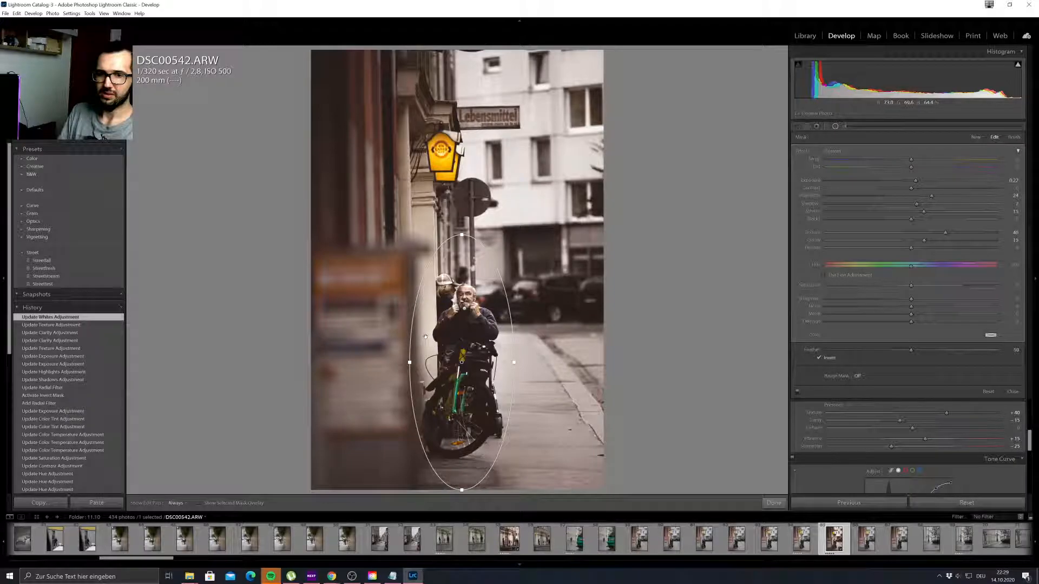
Duplicate the tall radial filter and turn off the copy's mask inversion so it affects the surroundings.
right_click(461, 362)
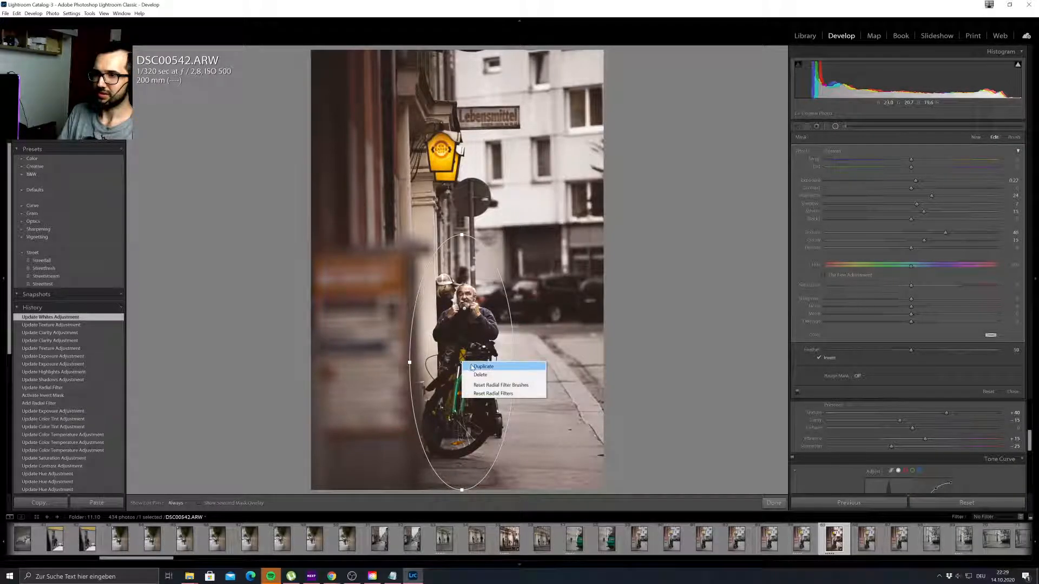
click(473, 373)
drag(461, 362, 461, 365)
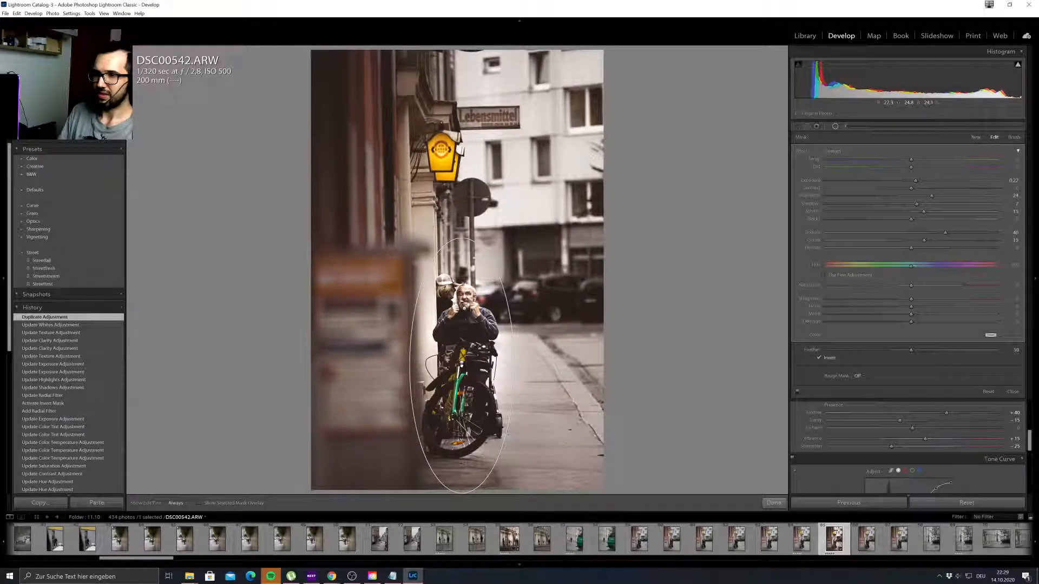
click(818, 357)
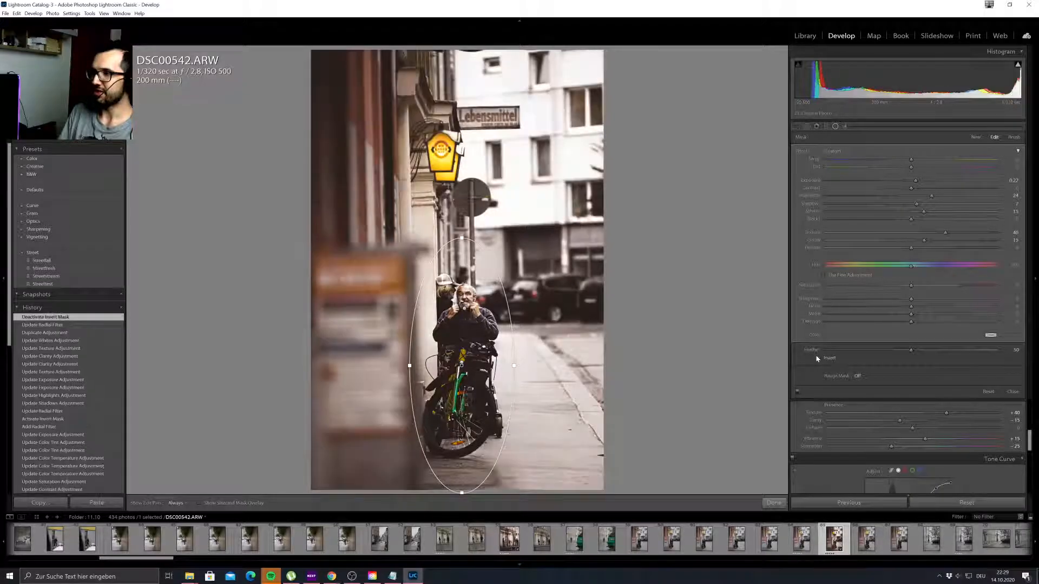
Reset the duplicate filter's exposure, highlights, whites, texture, clarity and shadows to zero.
double_click(810, 181)
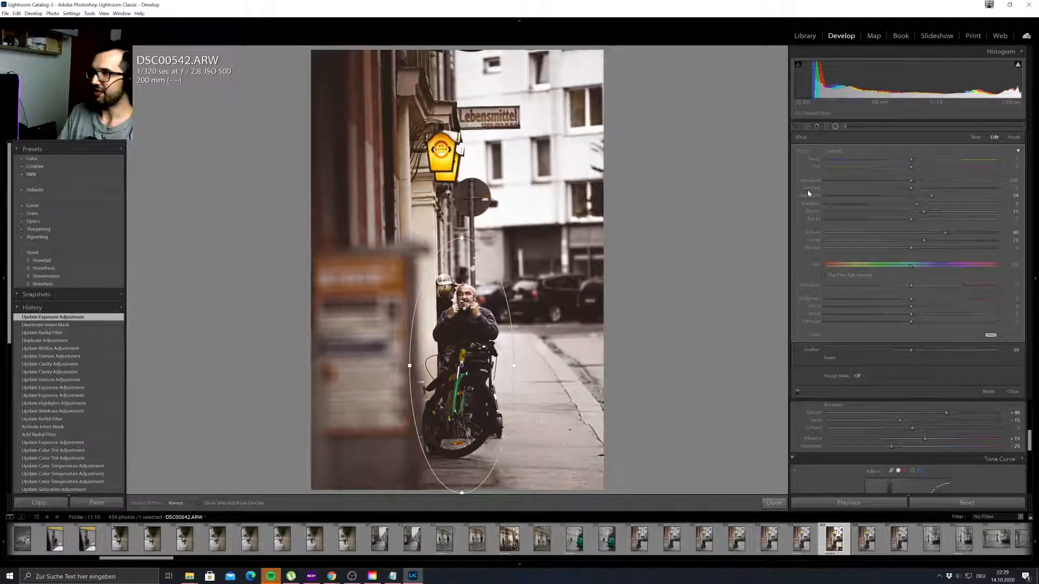
double_click(810, 196)
double_click(810, 211)
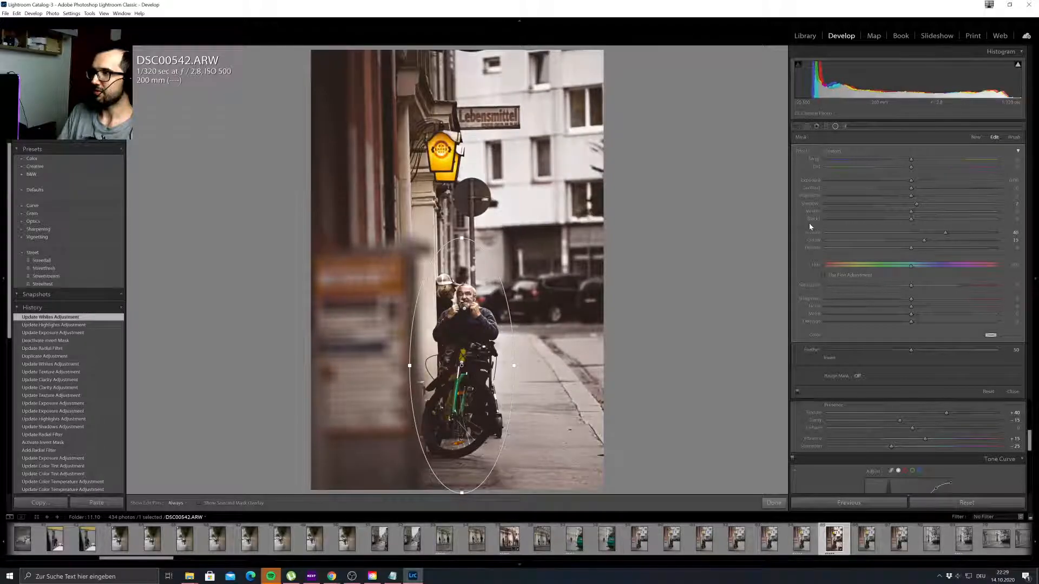
double_click(810, 232)
double_click(810, 241)
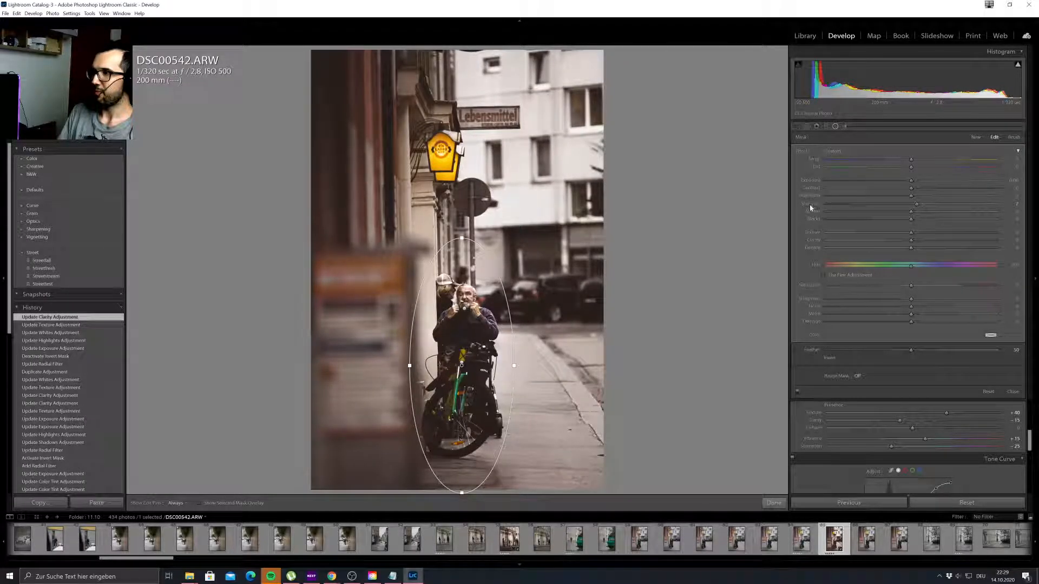
double_click(810, 204)
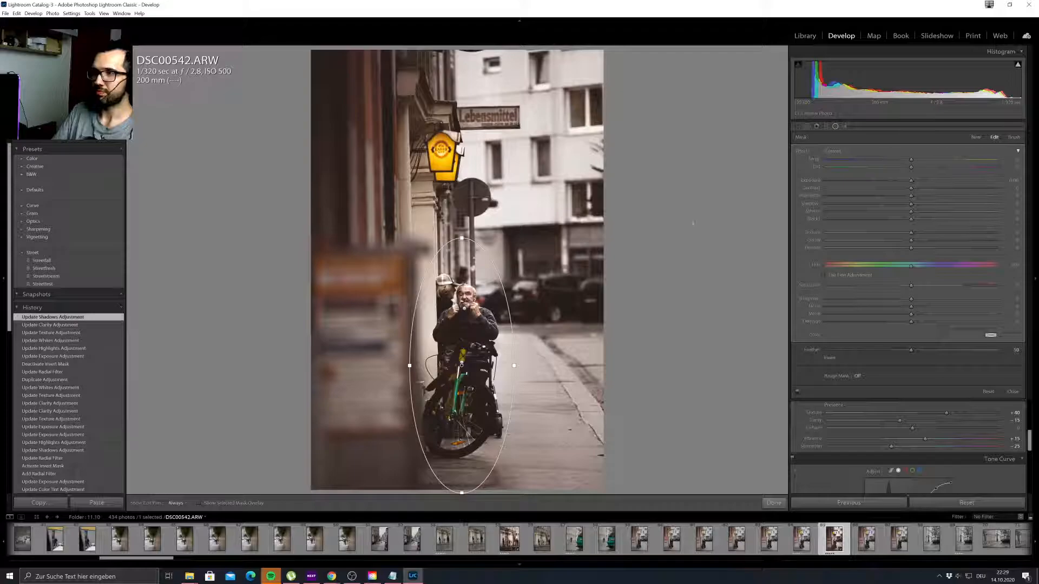
Try an exposure of -0.20 on the duplicate filter's surroundings, and delete that duplicate.
drag(911, 181, 907, 181)
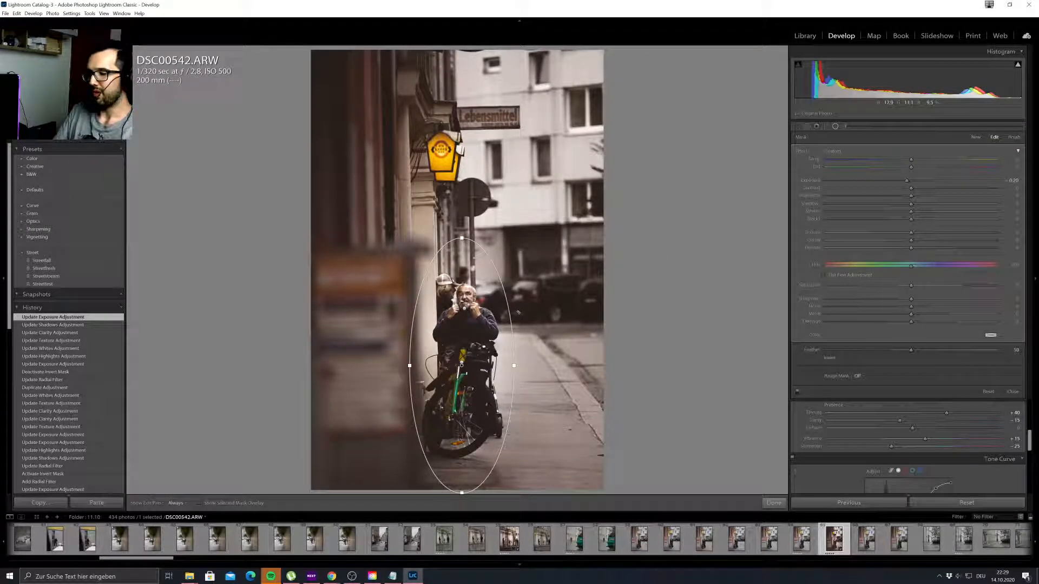
click(509, 323)
key(Delete)
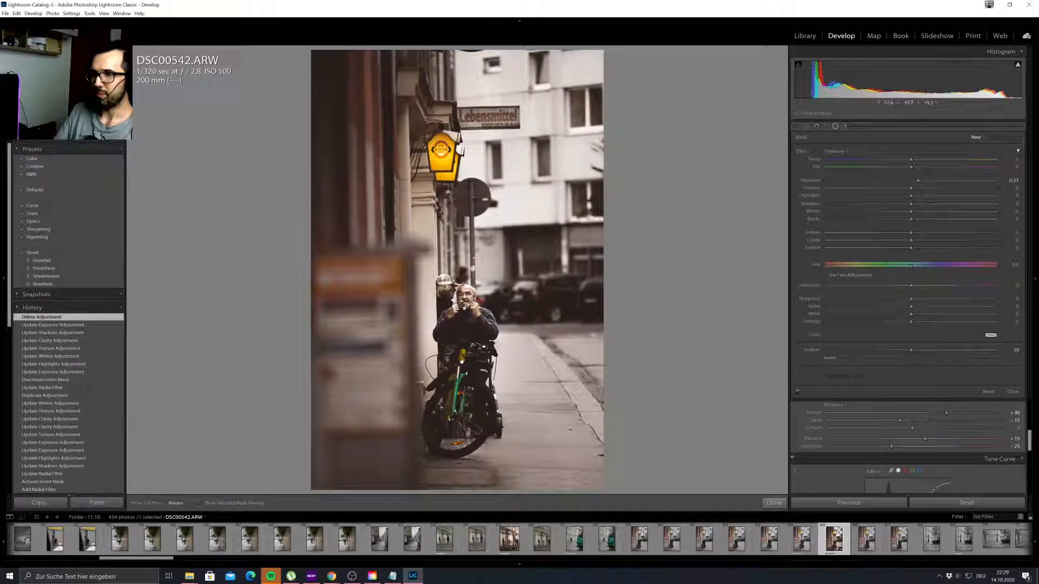
Erase the tall radial filter's mask from the wall beside the man with a size 10 auto-mask brush.
click(462, 360)
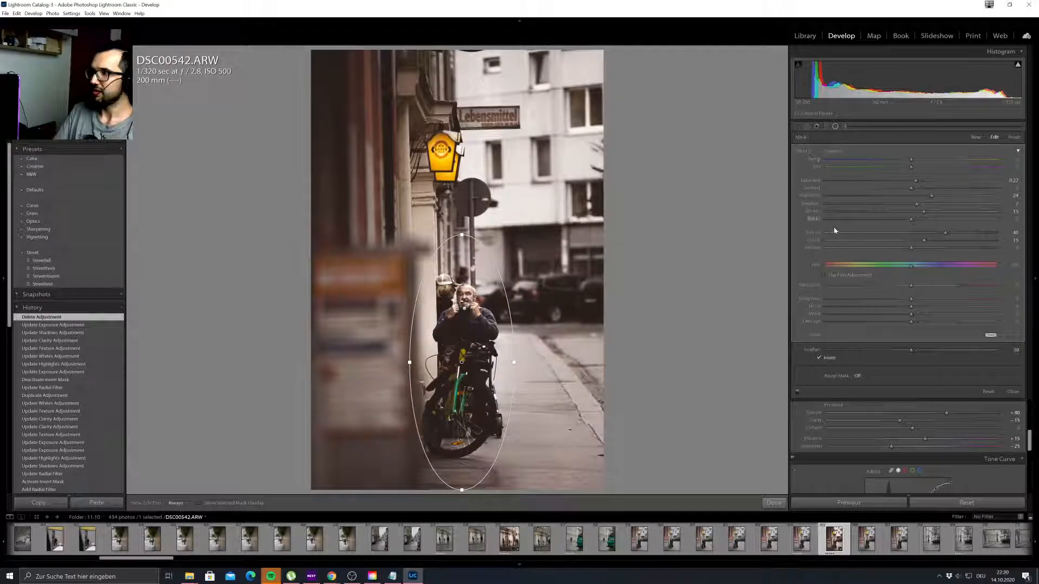
click(1014, 138)
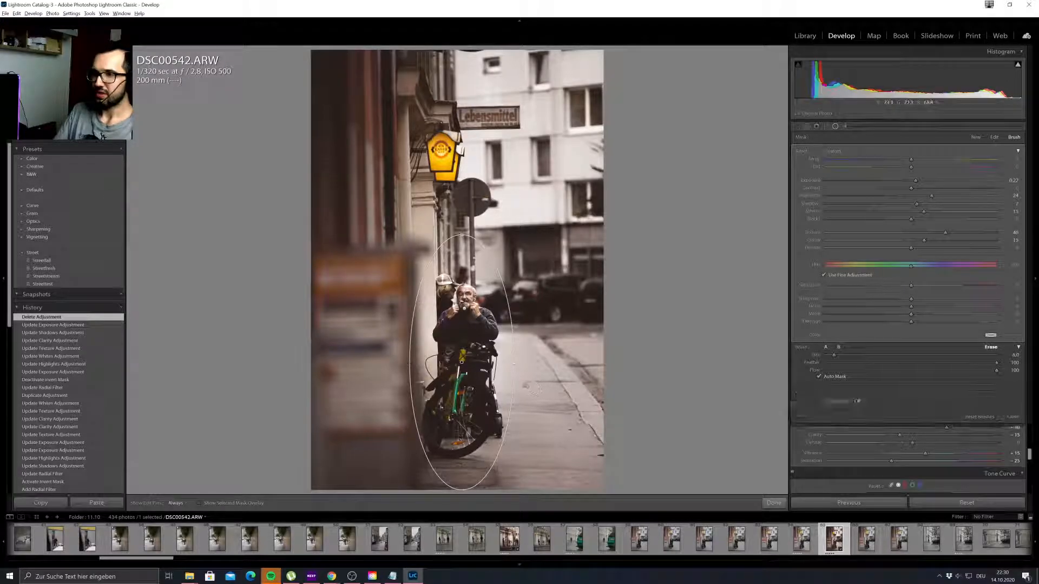
key(h)
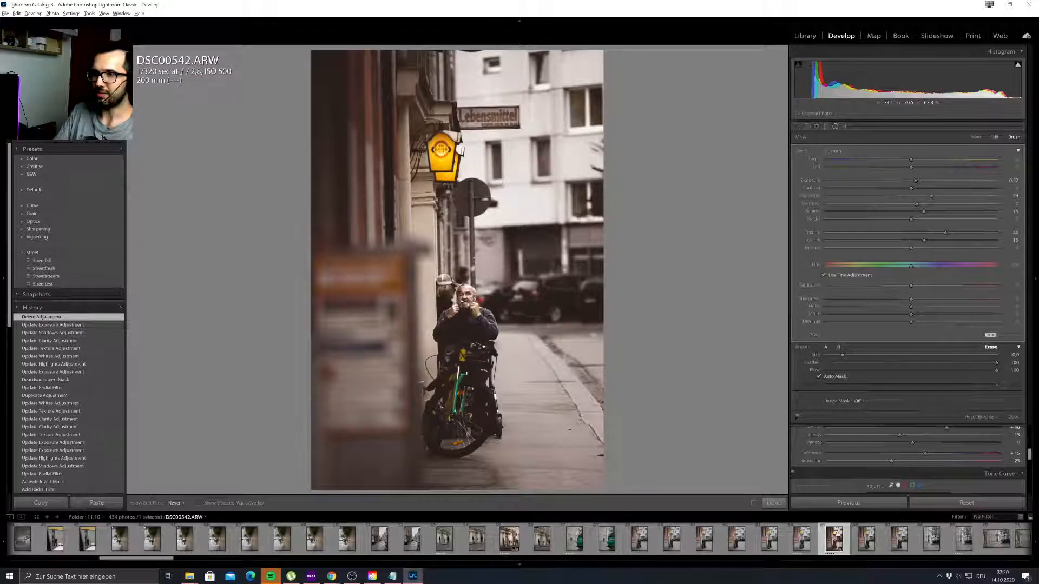
mouse_move(412, 394)
mouse_down()
mouse_move(413, 325)
mouse_move(430, 258)
mouse_up()
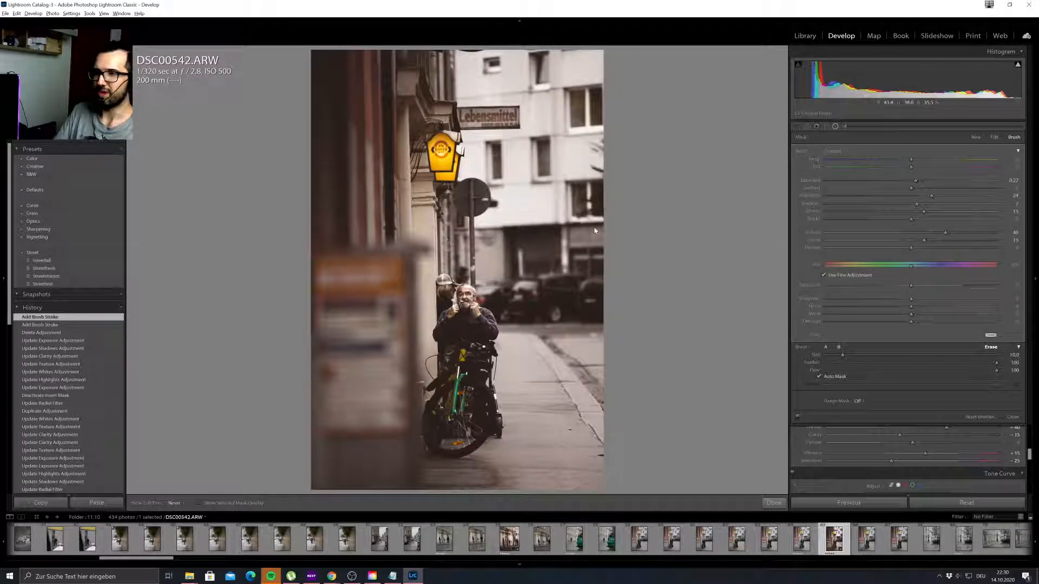
Darken the photo's left side with a graduated filter at exposure -1.19, and add another from the right edge inward at exposure 0.33.
click(829, 126)
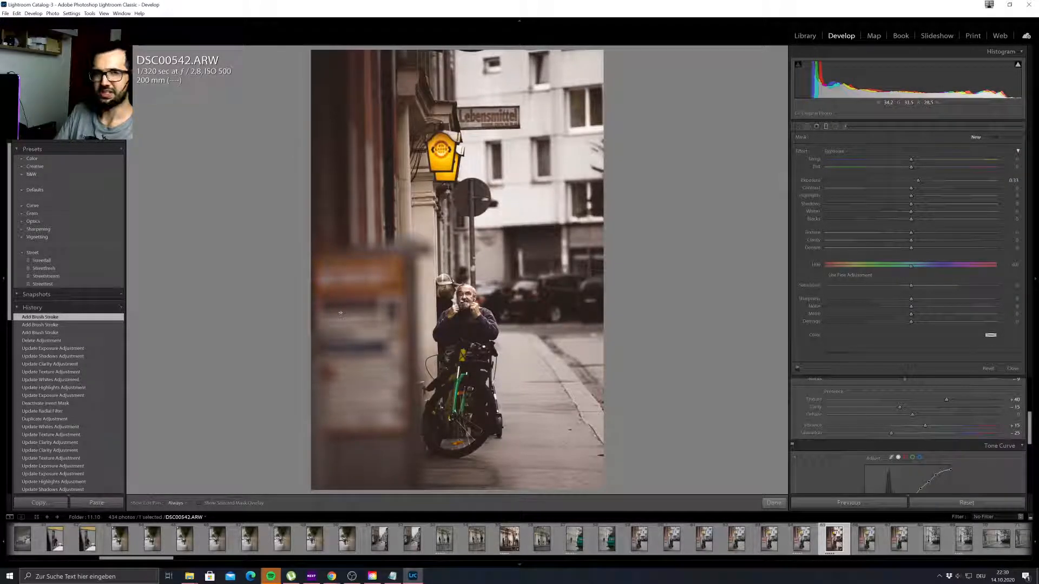
drag(321, 331, 444, 328)
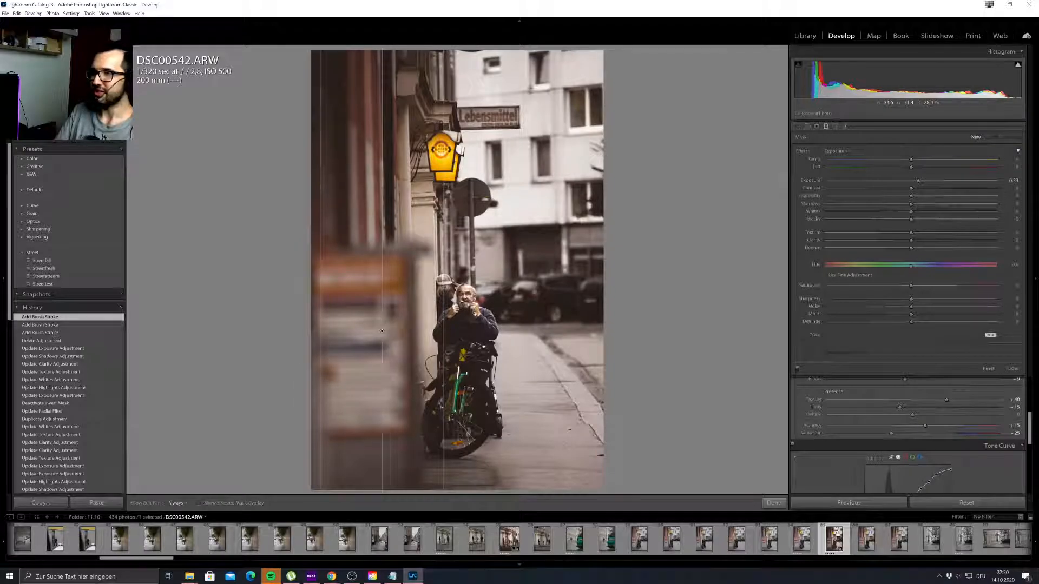
drag(897, 182, 887, 181)
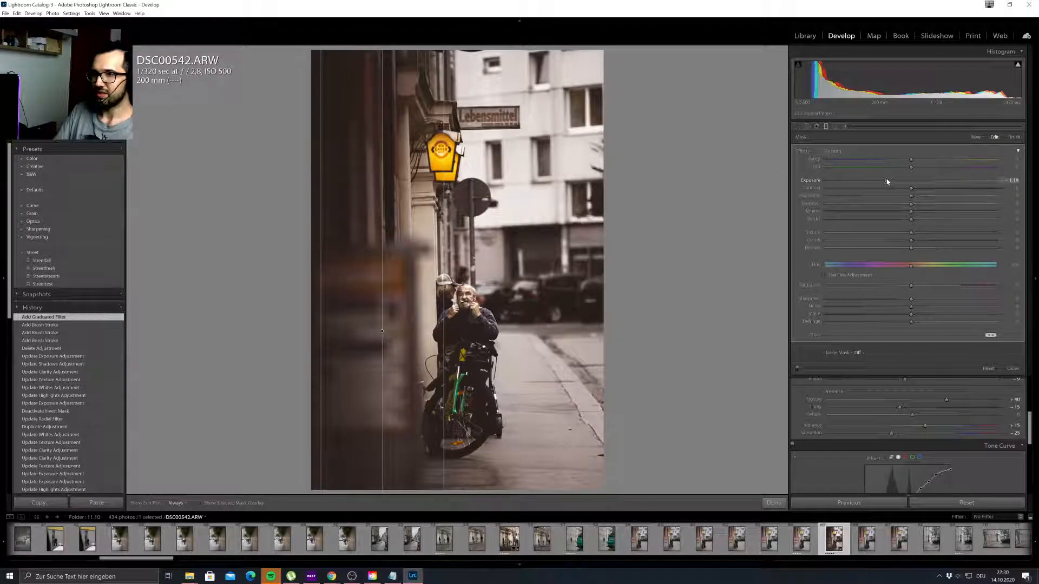
click(976, 138)
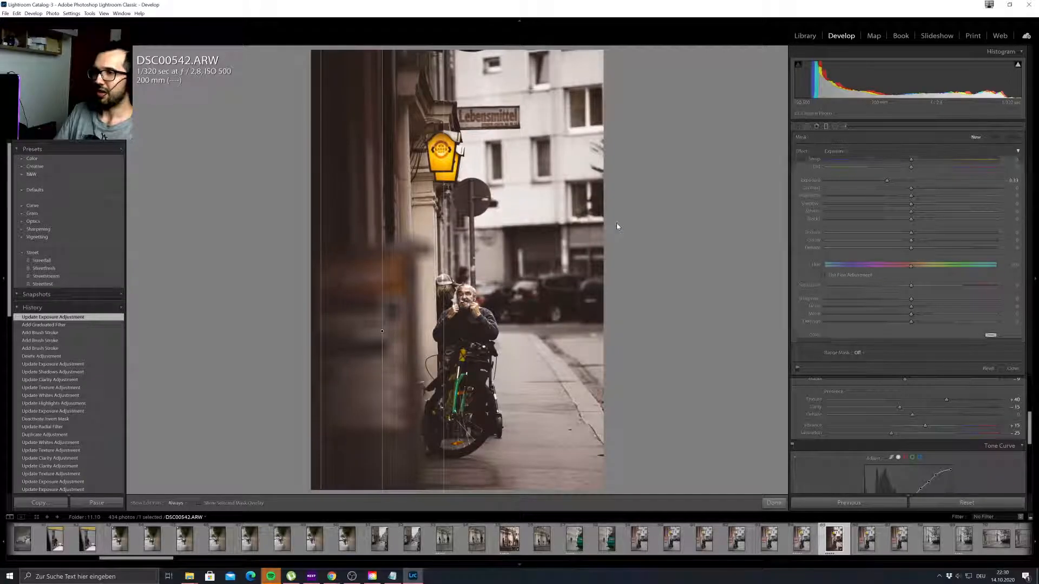
drag(596, 247, 393, 247)
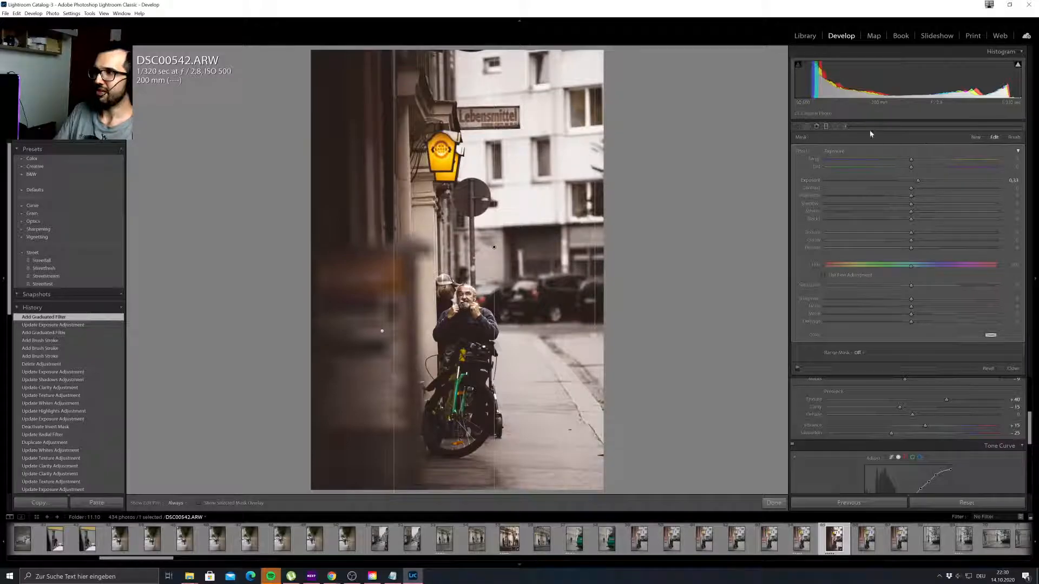
Raise the shadows of the existing radial filter around the man with the bicycle to 18, and finish filter editing.
click(836, 125)
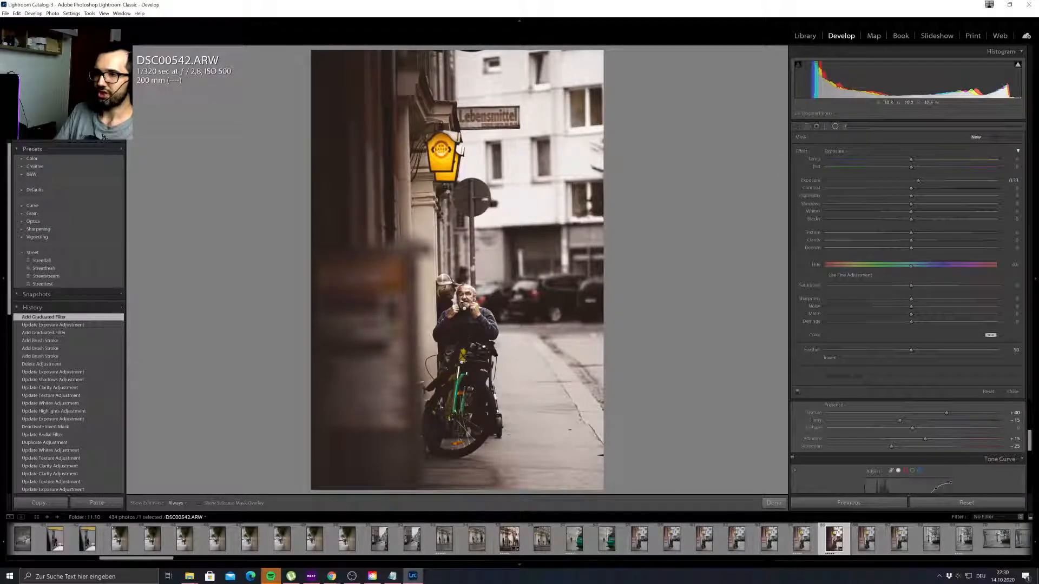
click(462, 361)
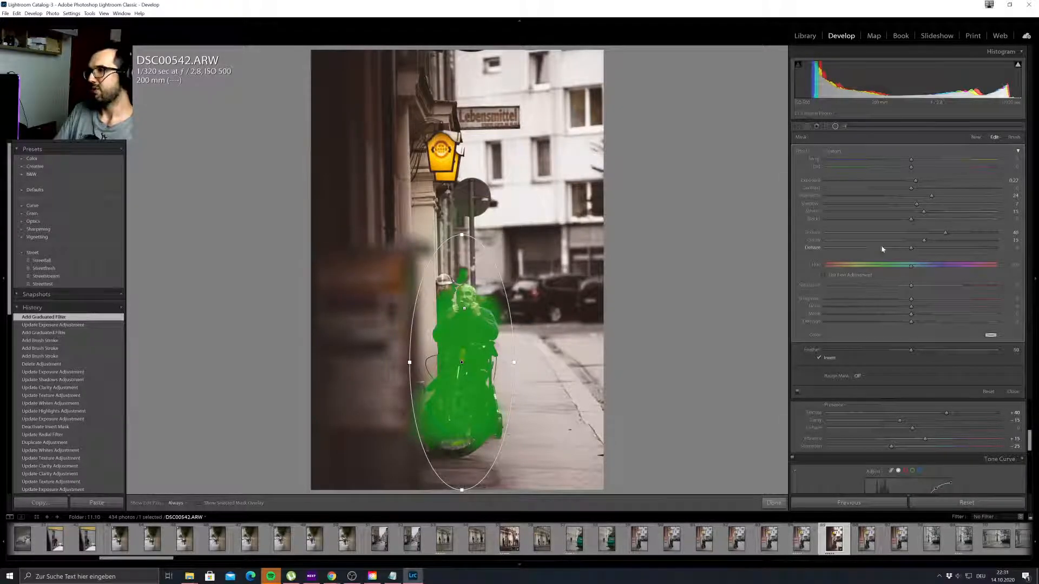
drag(917, 207, 927, 206)
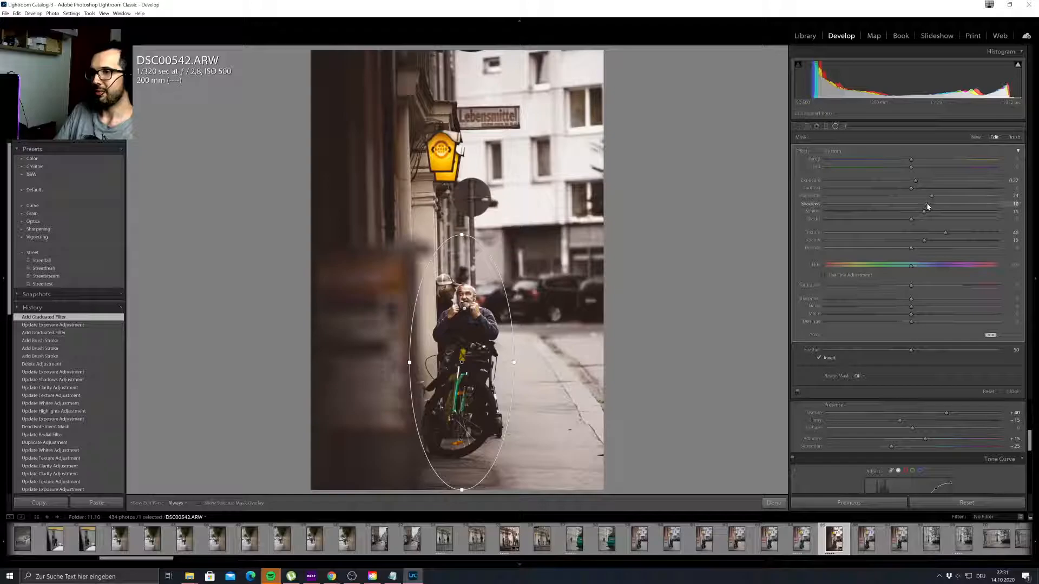
click(835, 127)
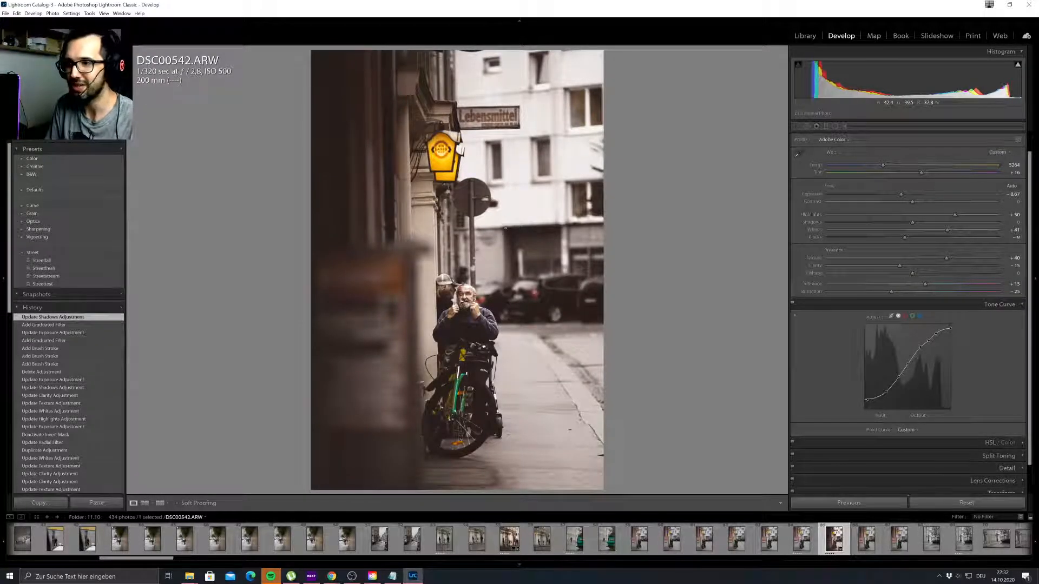
Compare the edited DSC00542.ARW with its original side by side, and look at it in the Library.
key(y)
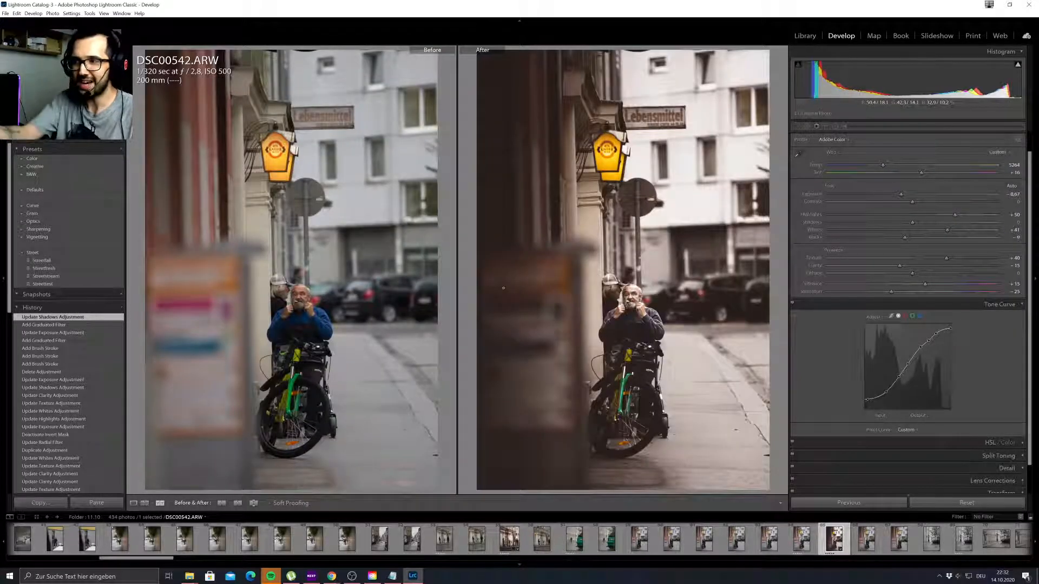
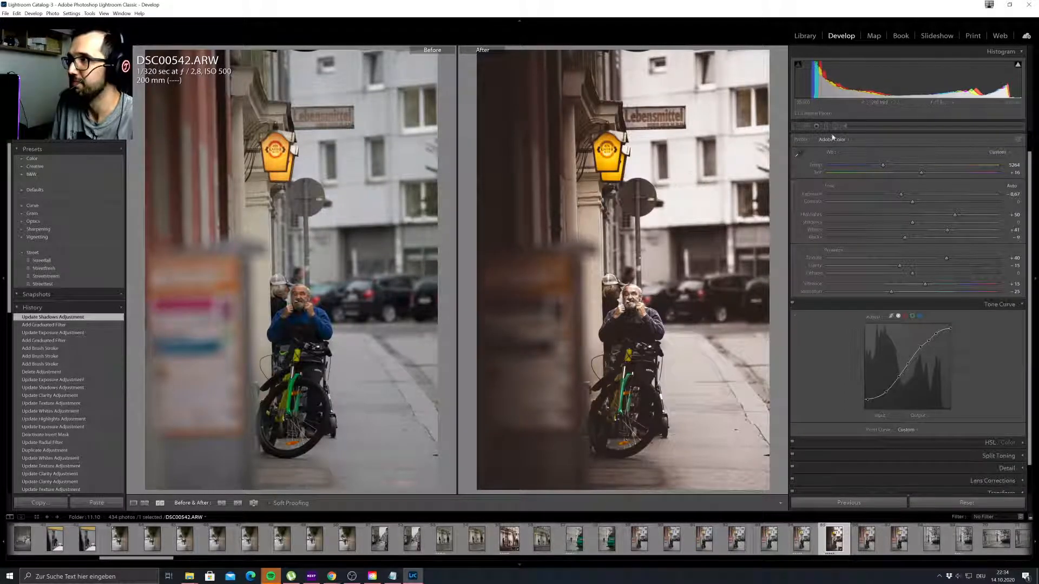
click(805, 36)
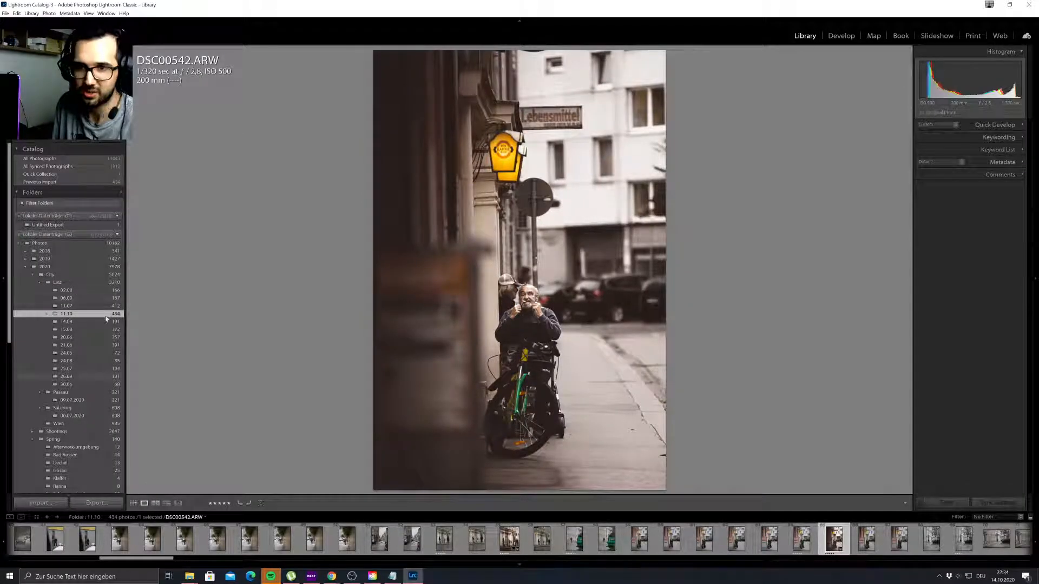
click(841, 36)
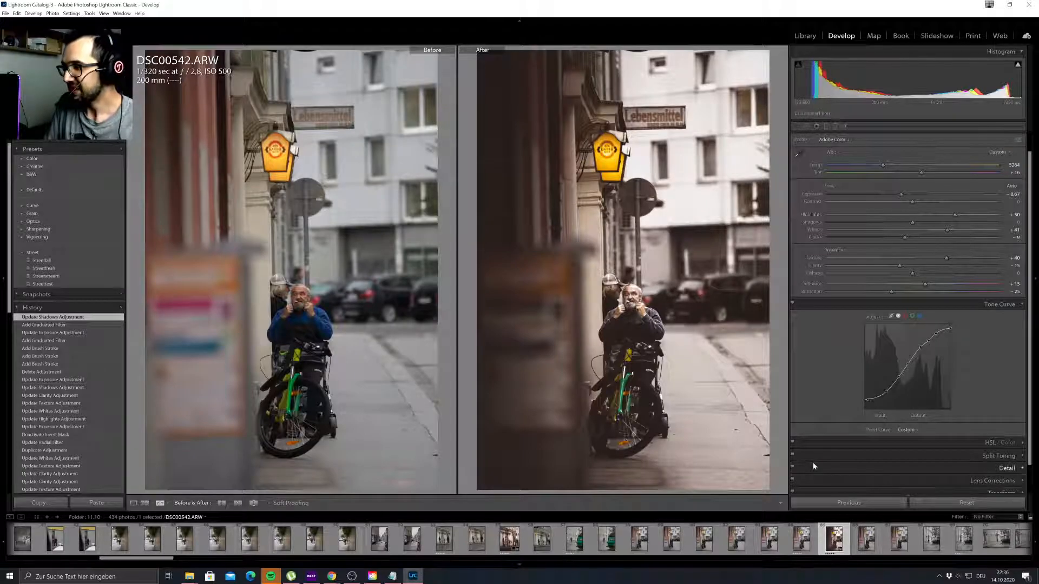
Browse the 11.10 folder for another photo to edit, viewing DSC00545.ARW, DSC00572.ARW and DSC00580.ARW.
scroll(750, 535, down, 5)
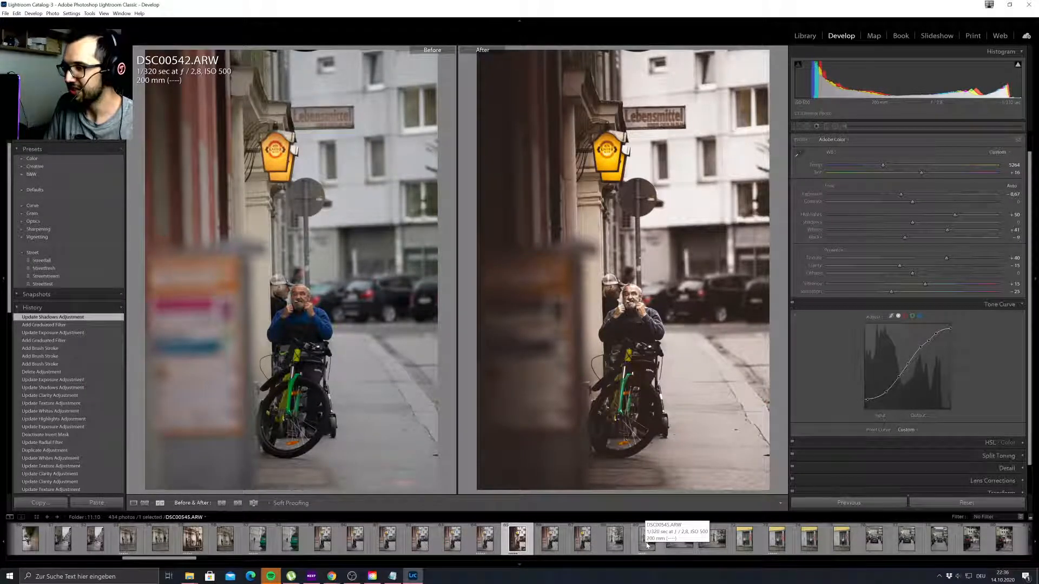
scroll(644, 541, down, 5)
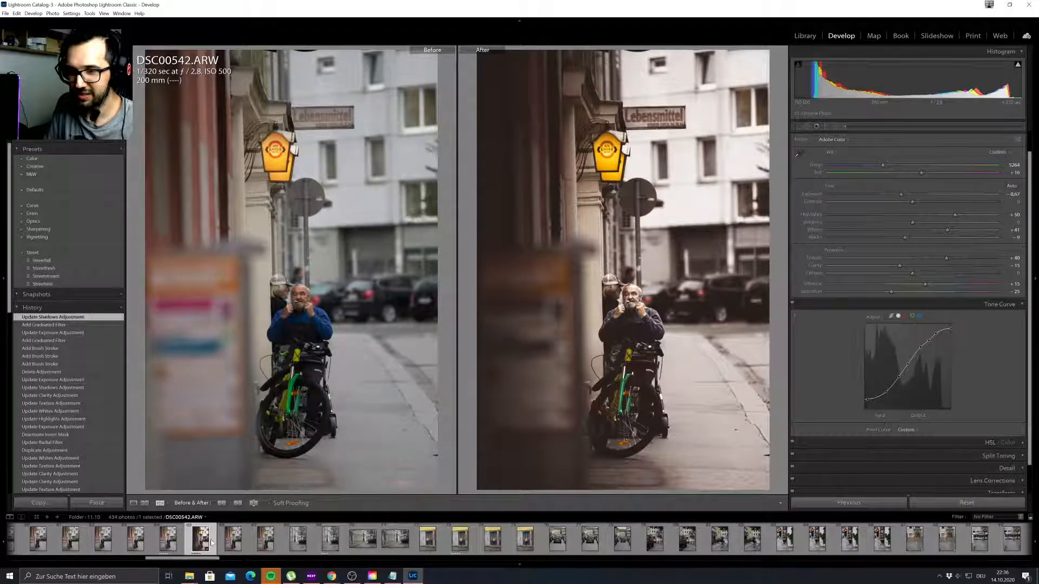
click(331, 541)
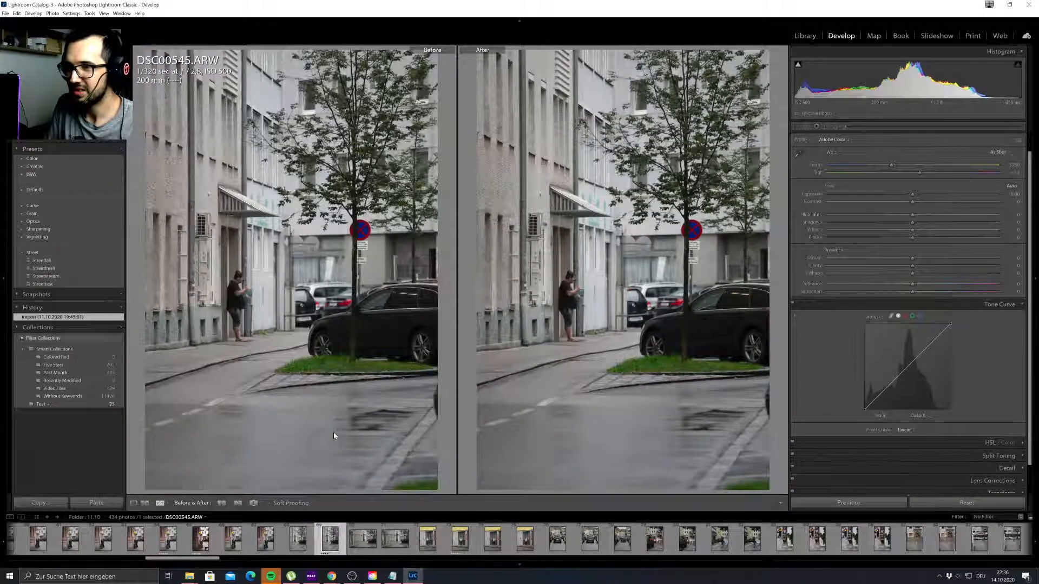
key(y)
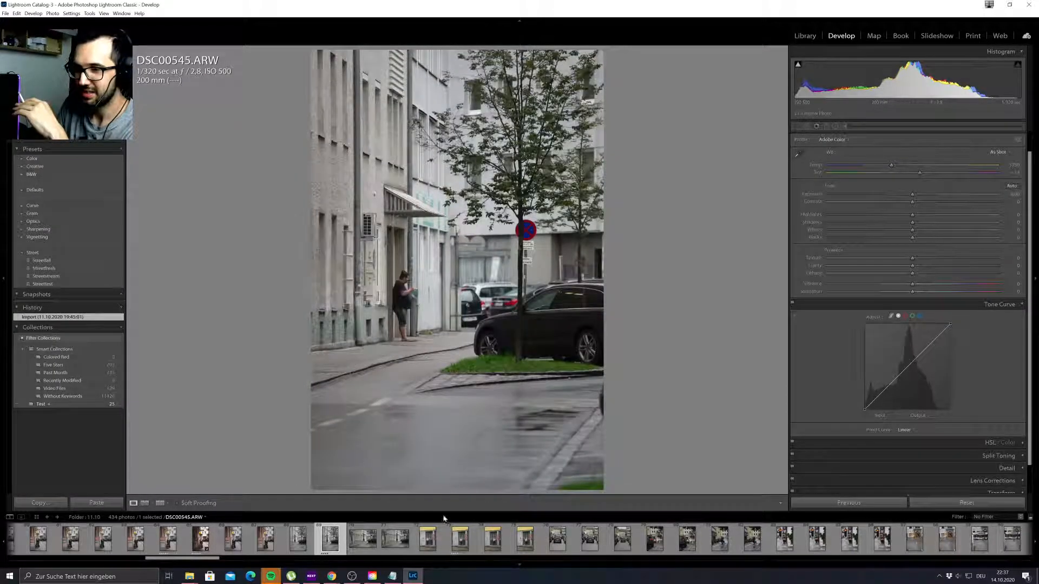
scroll(460, 541, down, 3)
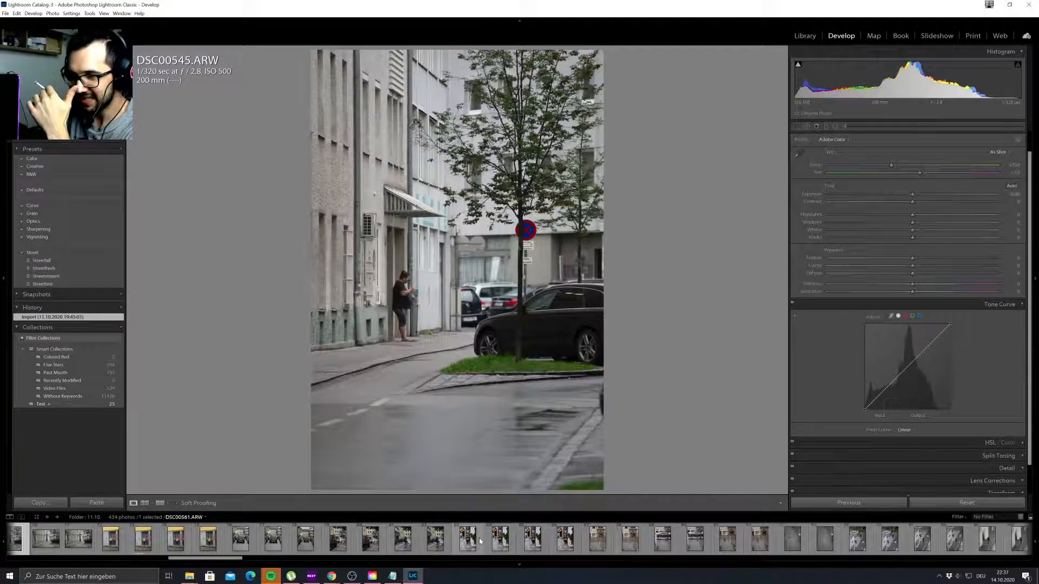
scroll(479, 539, down, 3)
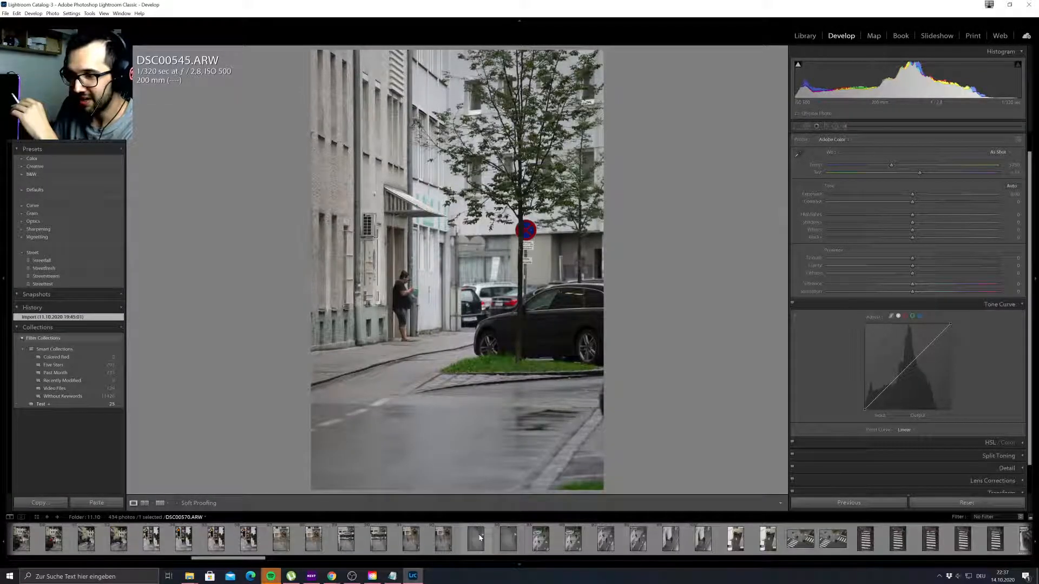
scroll(524, 539, down, 3)
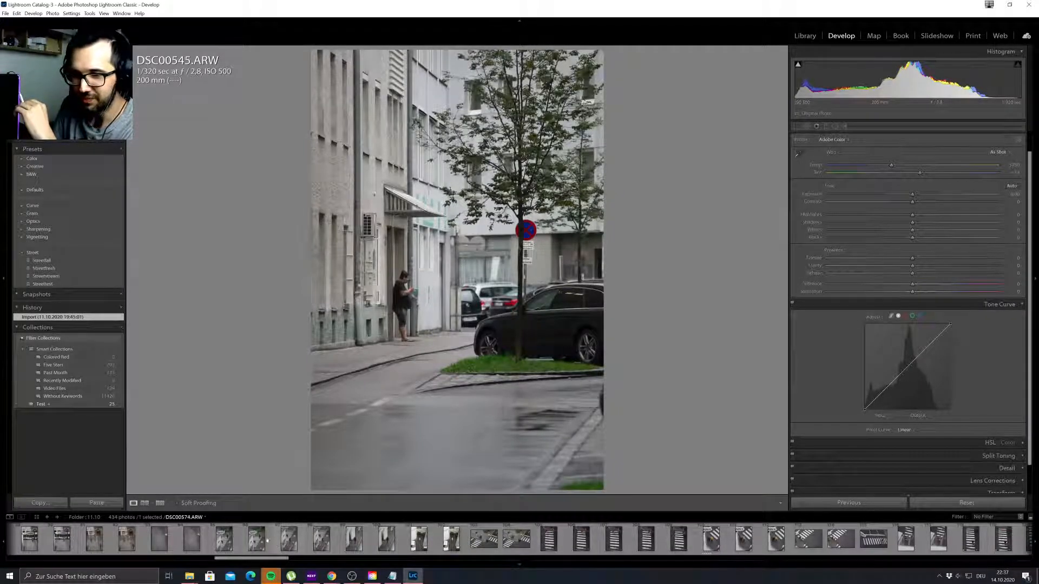
click(221, 543)
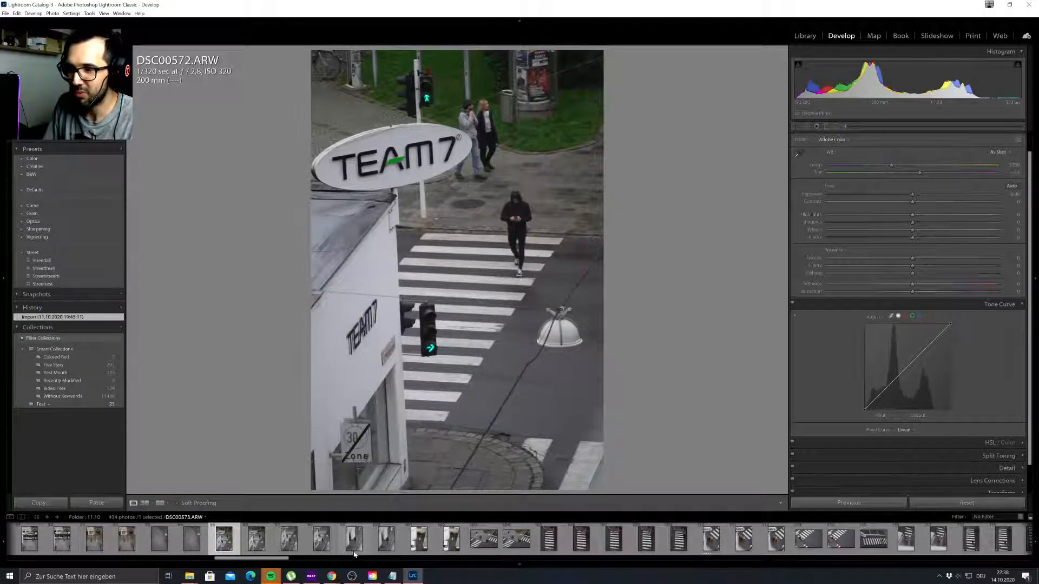
click(418, 541)
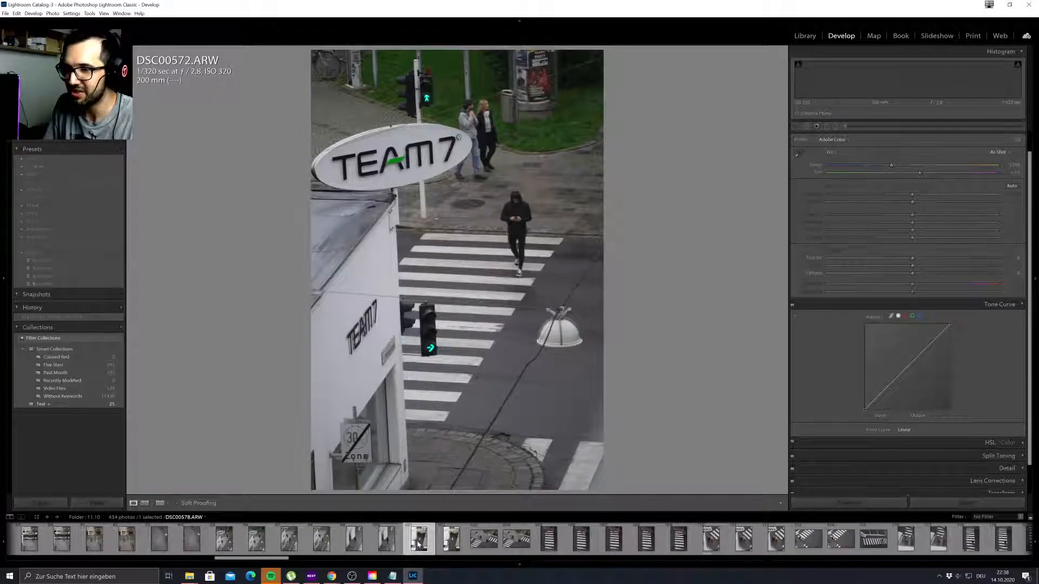
click(483, 539)
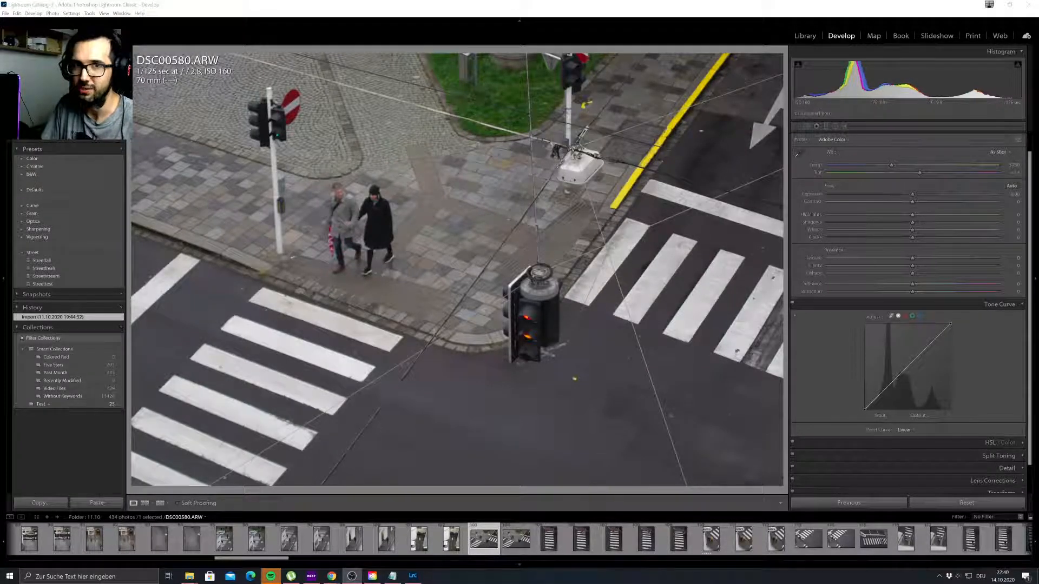
click(279, 230)
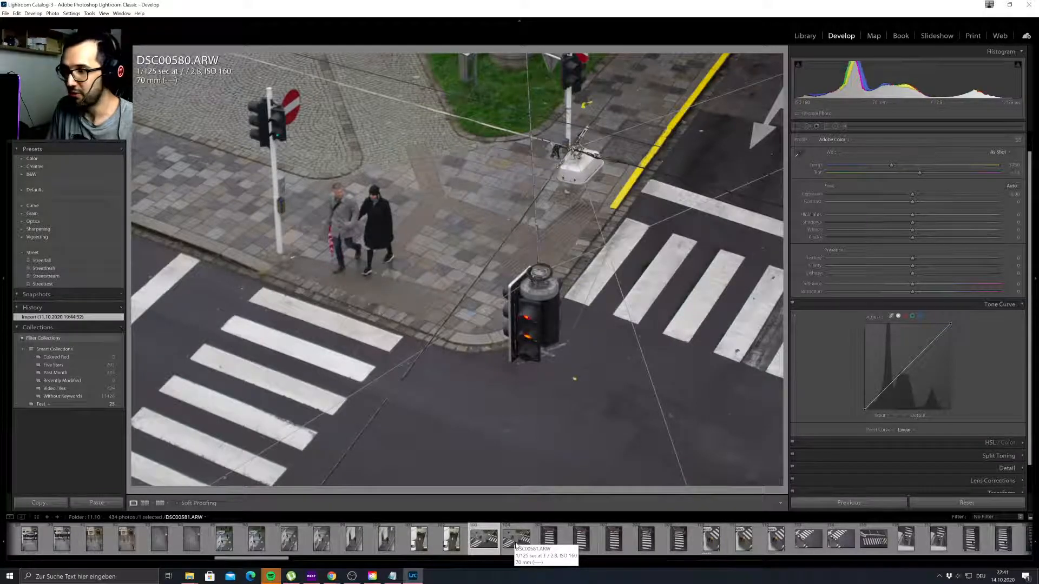
Open DSC00587.ARW, the crossing photo with the yellow-clad pedestrian, and apply the Streettest preset to it.
scroll(515, 541, down, 3)
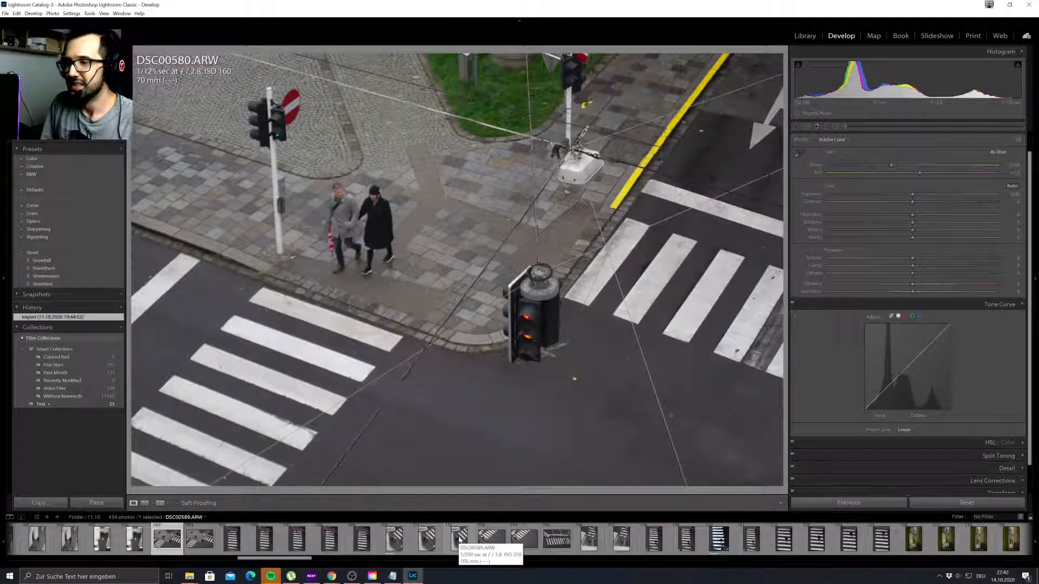
click(394, 541)
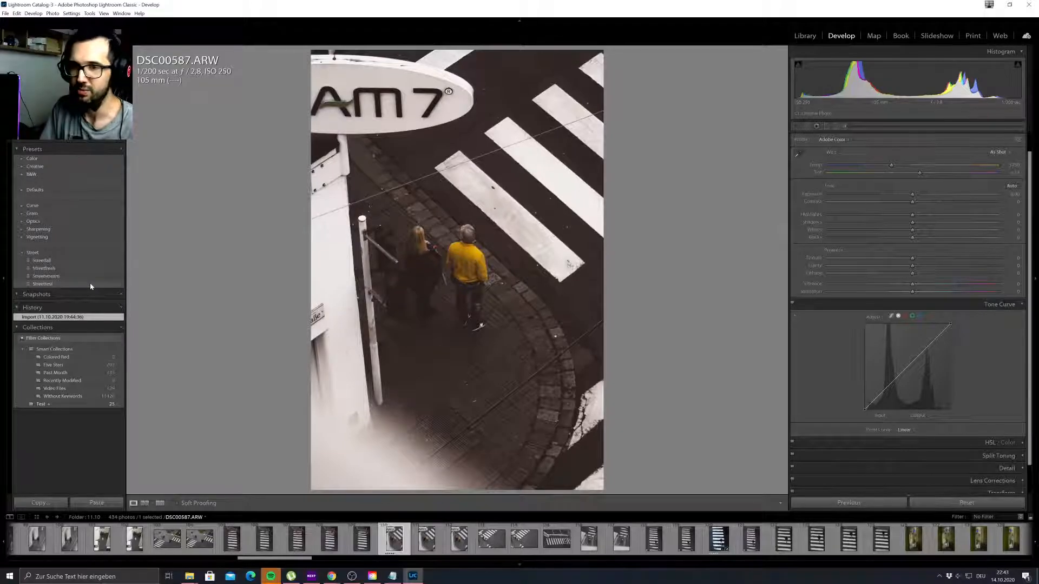
click(92, 284)
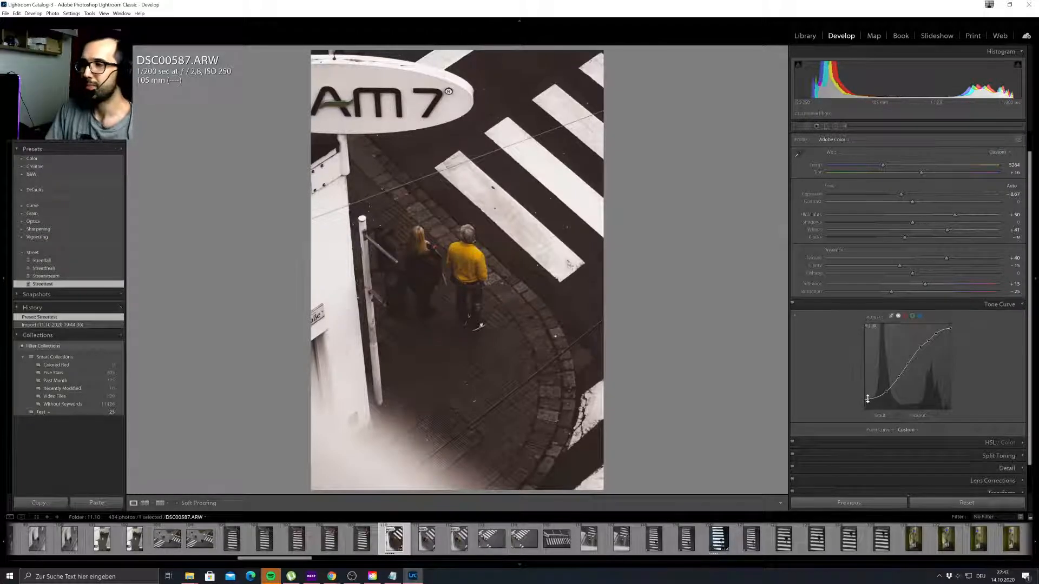
Try lifting the darkest point of the tone curve, and undo that change.
drag(867, 398, 868, 391)
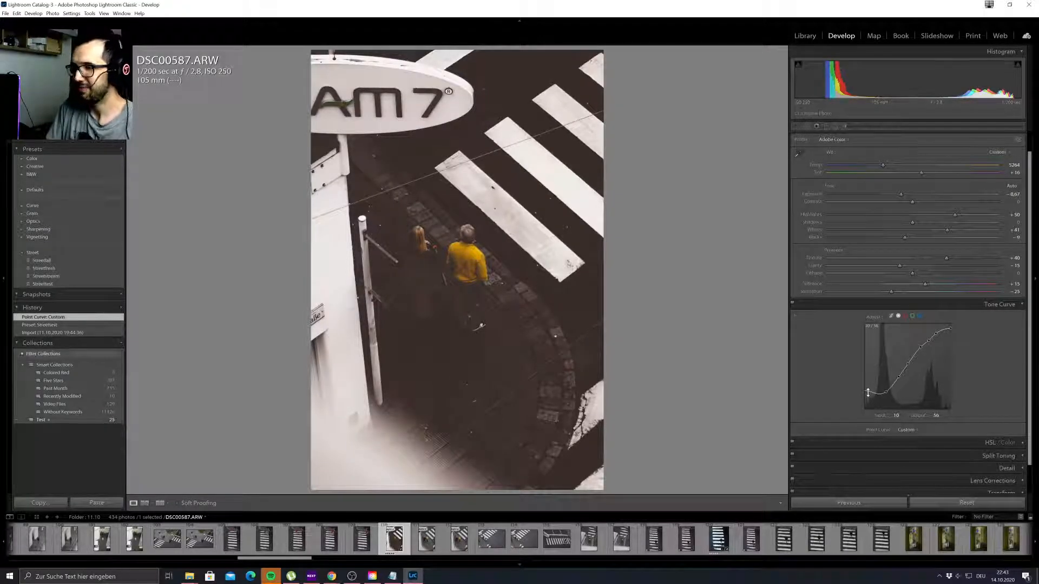
key(ctrl+z)
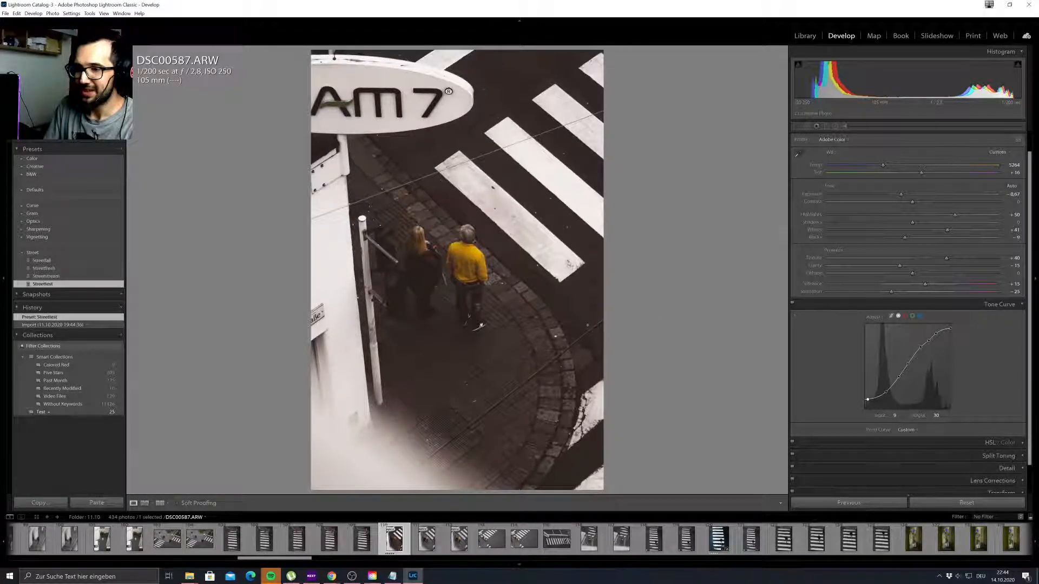
Compare DSC00587.ARW before and after the preset, and check the neighbouring shot DSC00591.ARW before returning to it.
key(y)
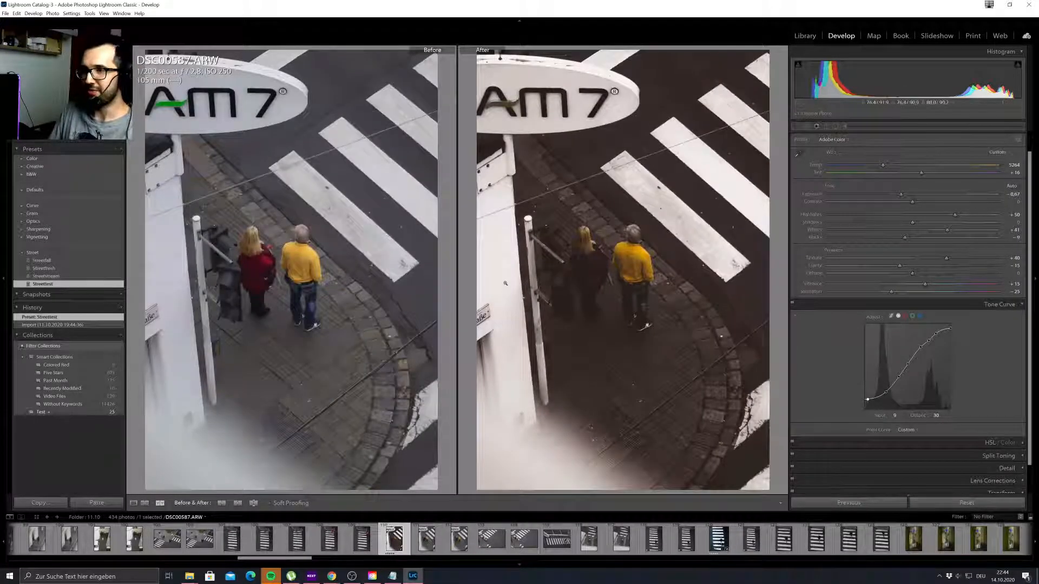
key(y)
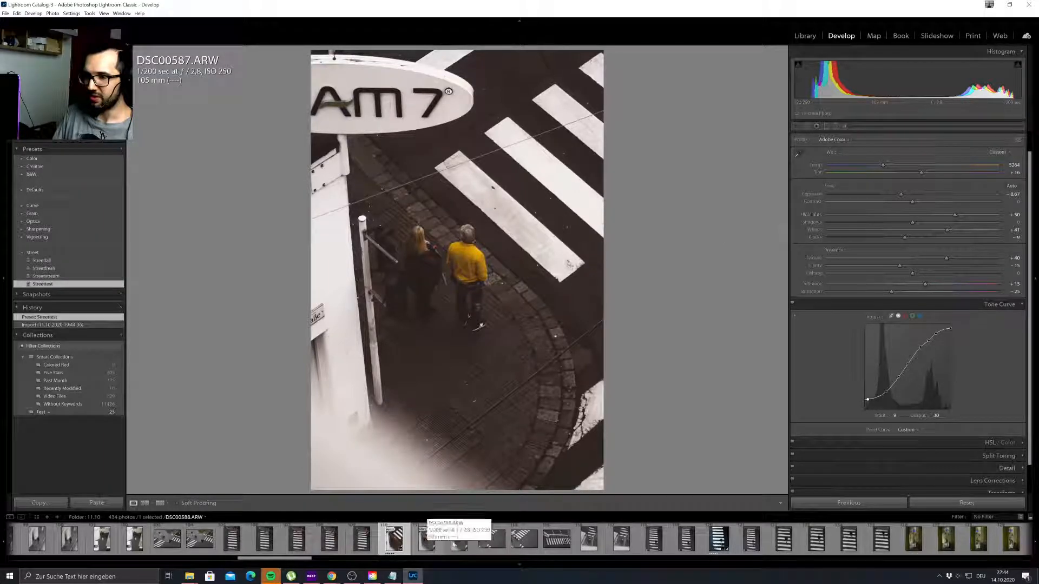
click(490, 545)
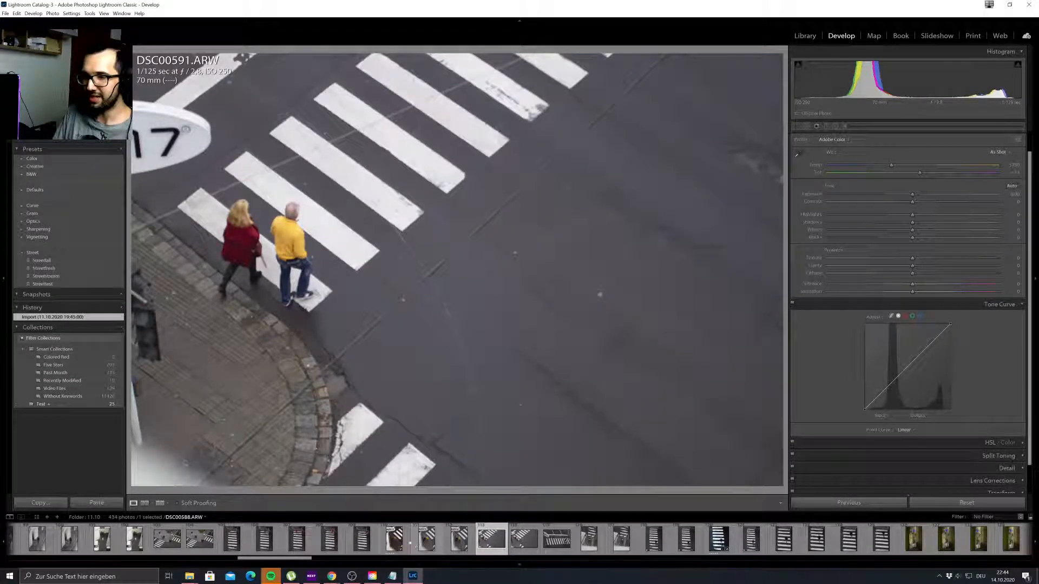
click(393, 541)
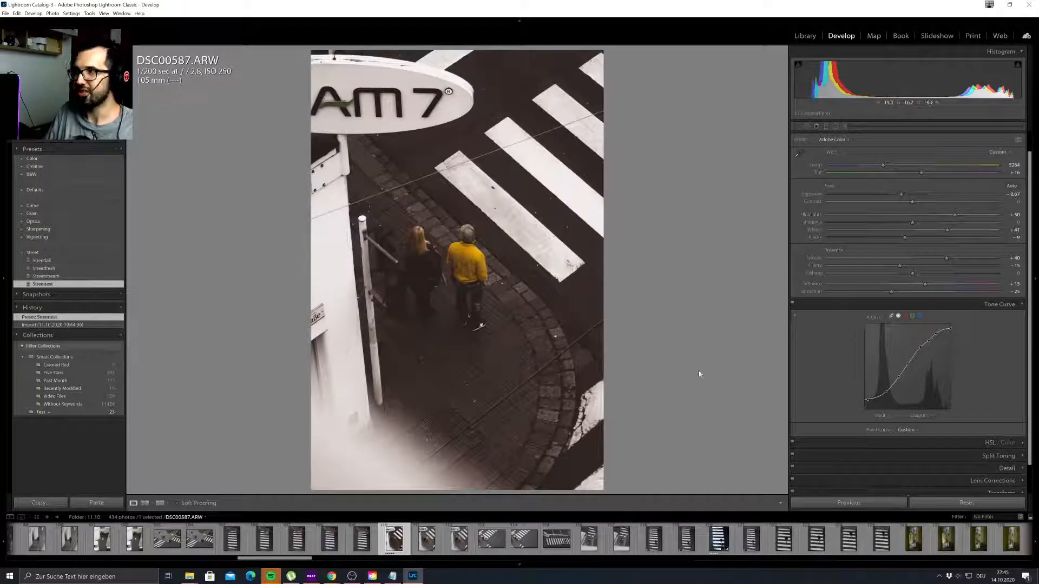
Add a large inverted radial filter over the zebra crossing in the photo's upper right, with exposure at about 0.70.
click(835, 128)
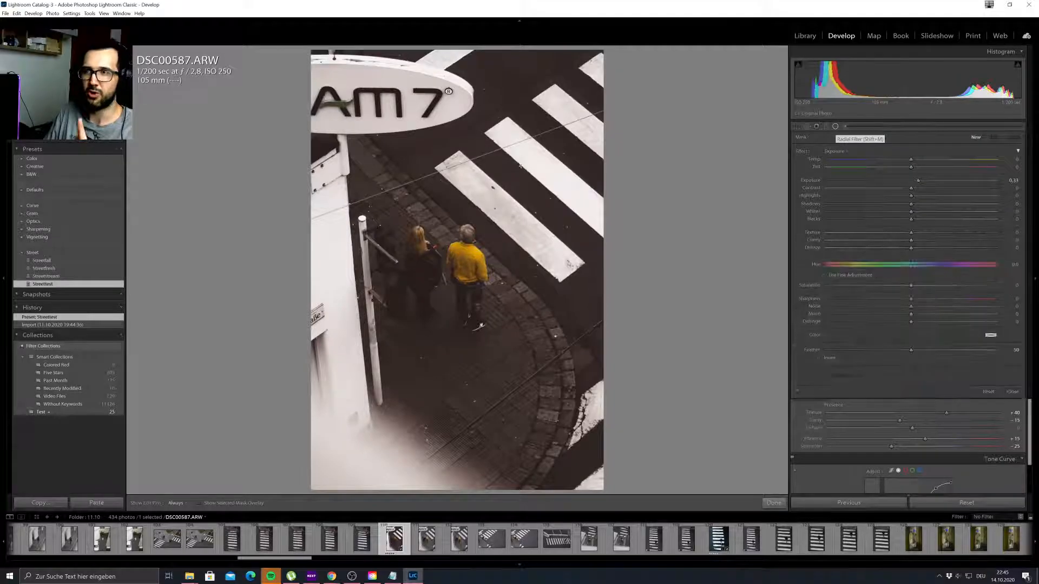
drag(547, 122, 722, 353)
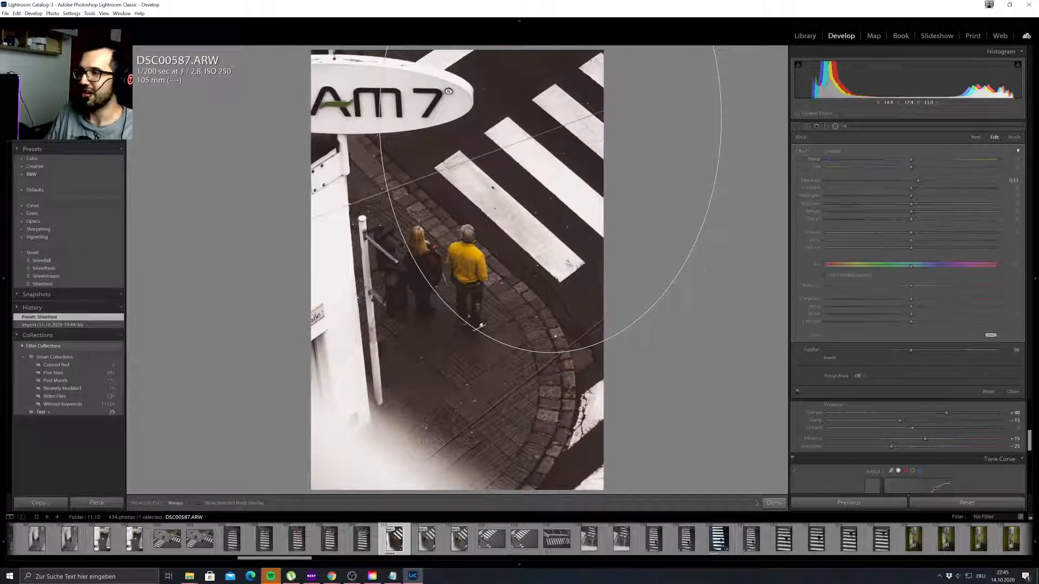
click(820, 358)
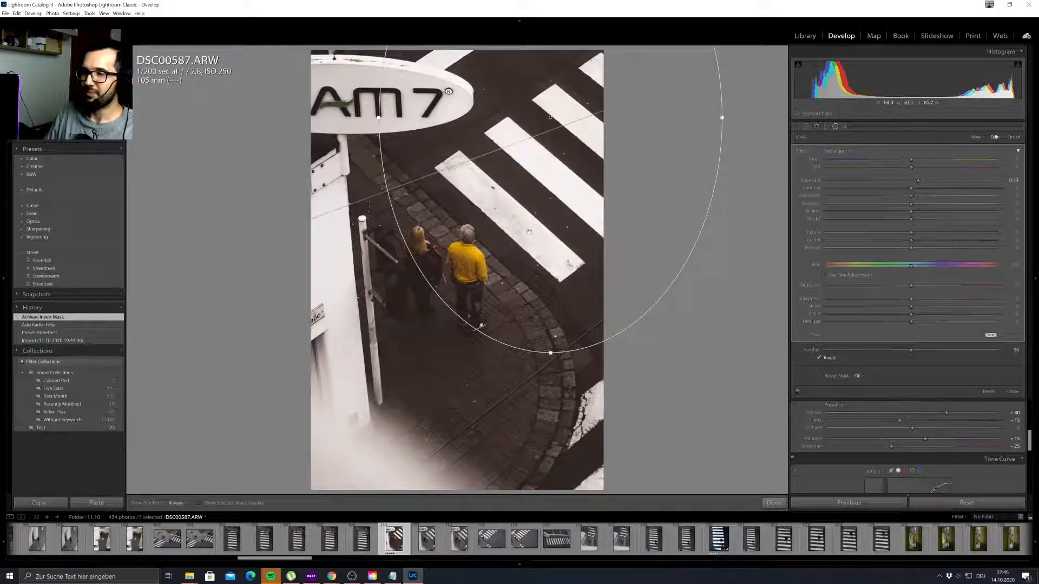
drag(551, 117, 557, 145)
drag(917, 181, 927, 185)
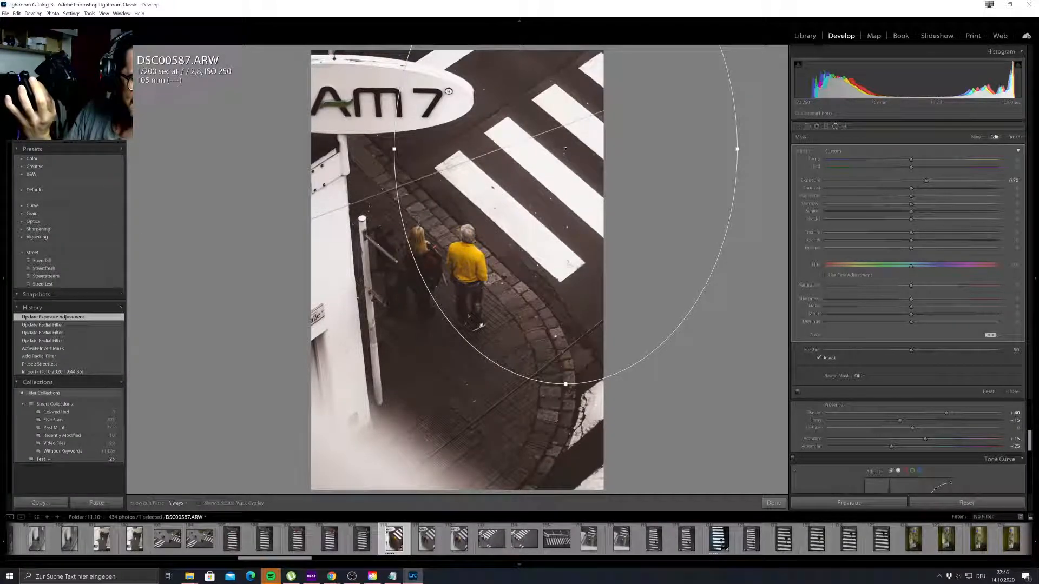
Move the radial filter up and outward so its centre sits on the photo's right edge, beside the upper crossing stripes.
key(alt+Tab)
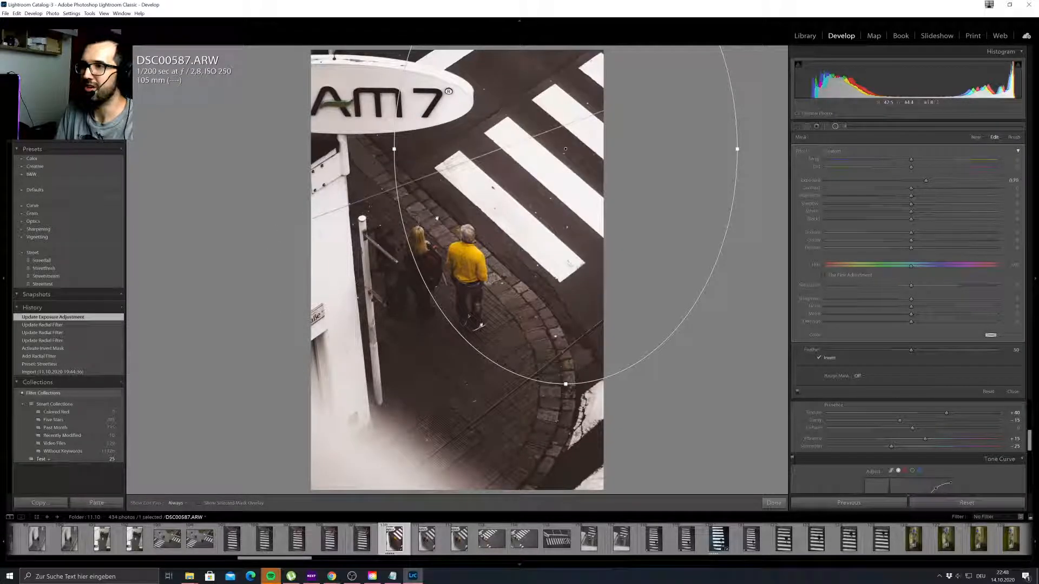
drag(566, 150, 616, 90)
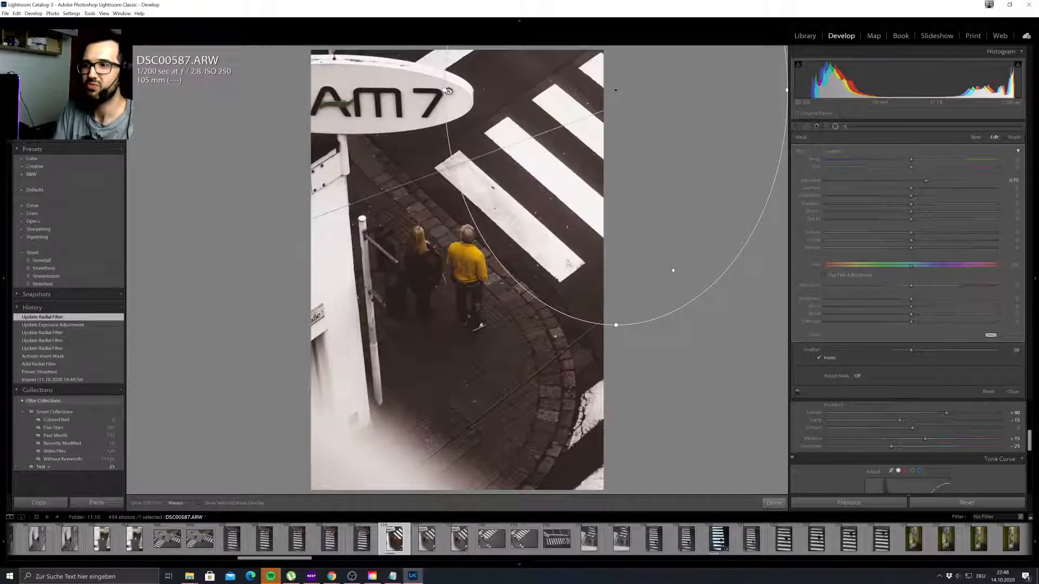
drag(616, 90, 604, 105)
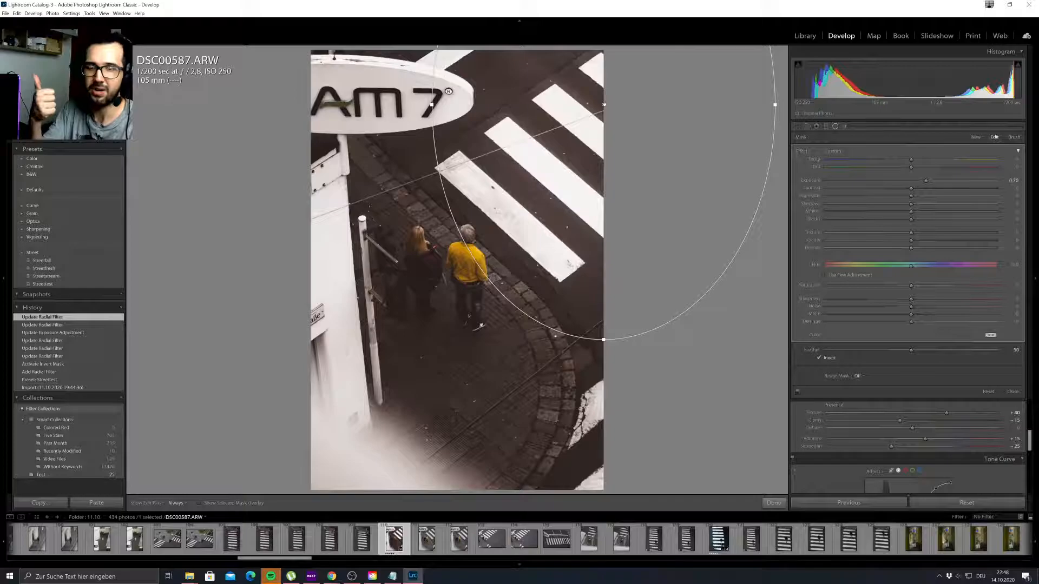
Move the radial filter's centre just above the photo's upper-right corner, and enlarge it downward and slightly wider.
key(o)
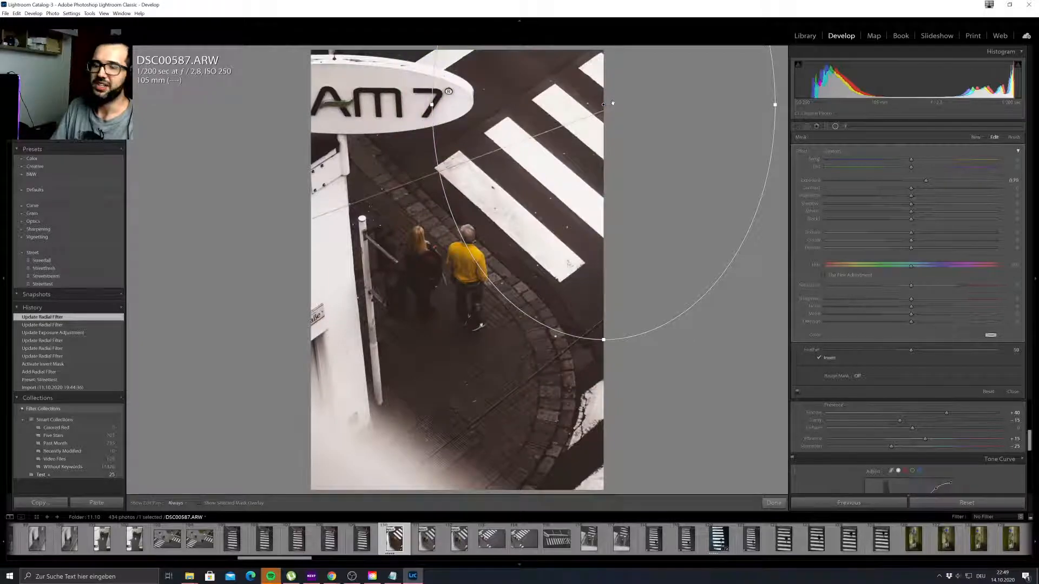
click(382, 223)
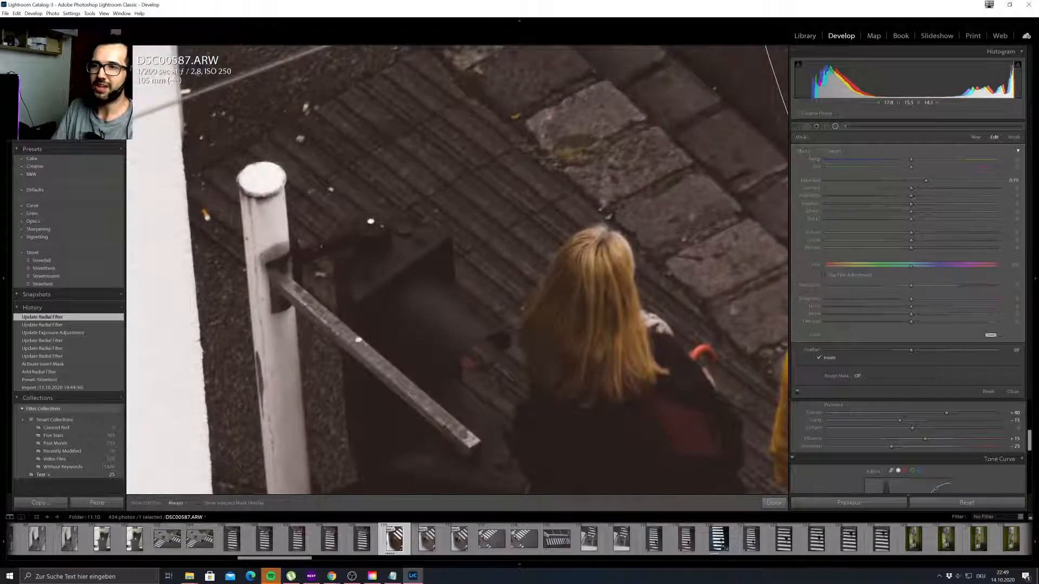
click(381, 223)
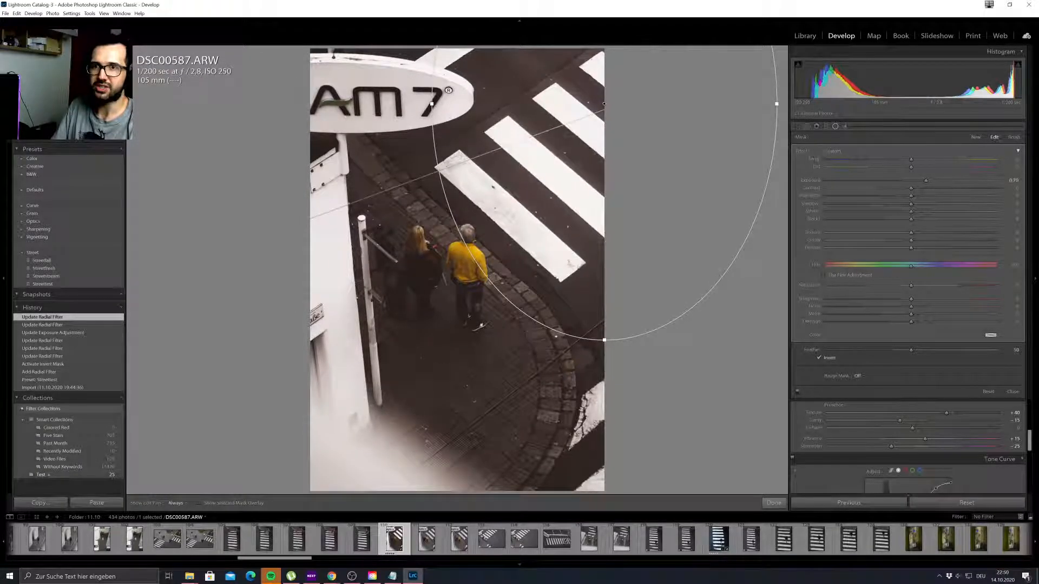
key(ctrl+minus)
key(ctrl+minus)
drag(567, 146, 576, 88)
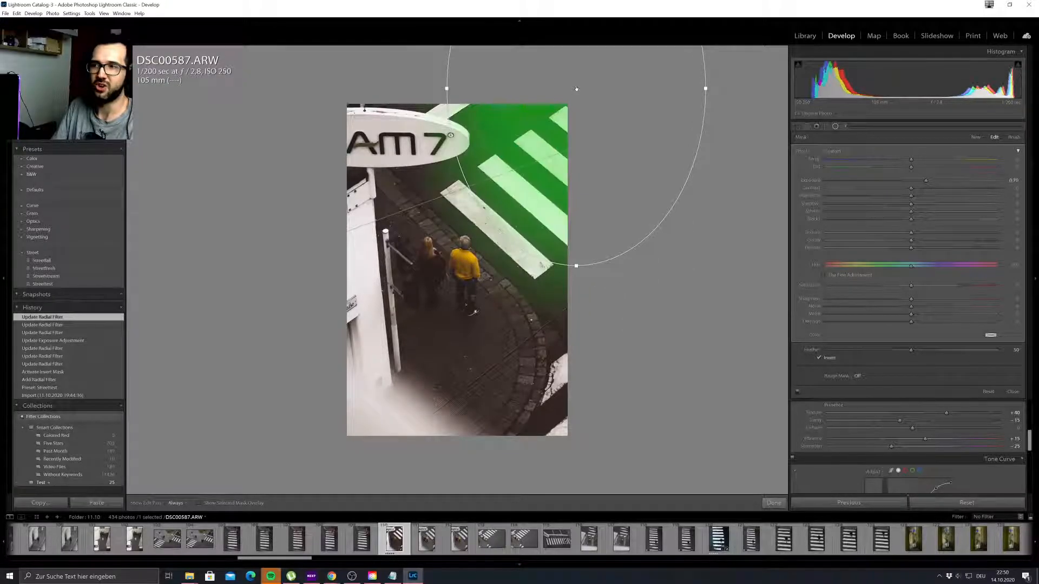
drag(576, 266, 576, 336)
drag(706, 88, 718, 88)
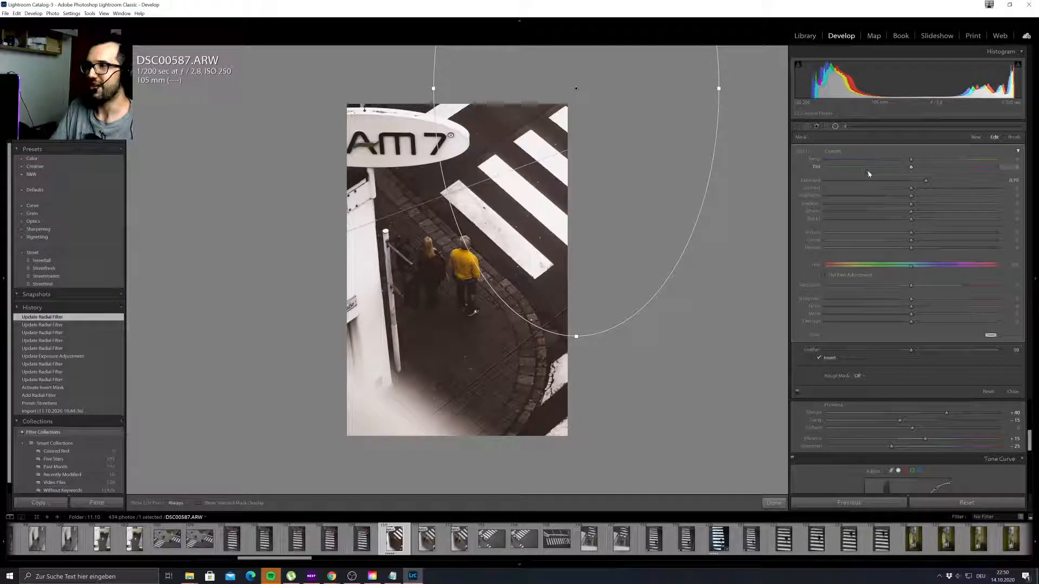
Stretch the radial filter down past the photo's lower edge, with exposure at about 1.01 and clarity at about -48.
drag(928, 183, 947, 184)
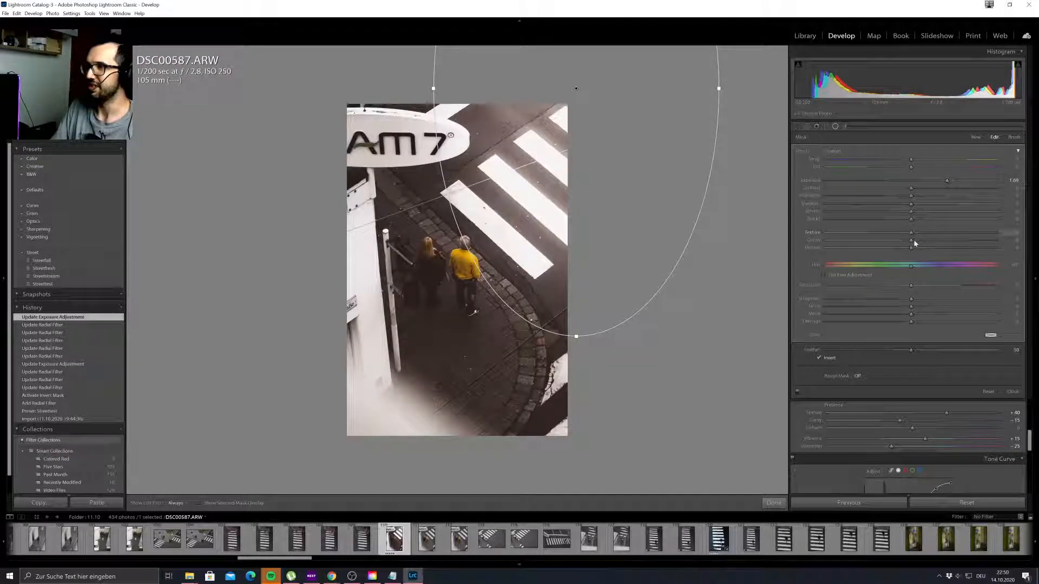
drag(898, 245, 881, 243)
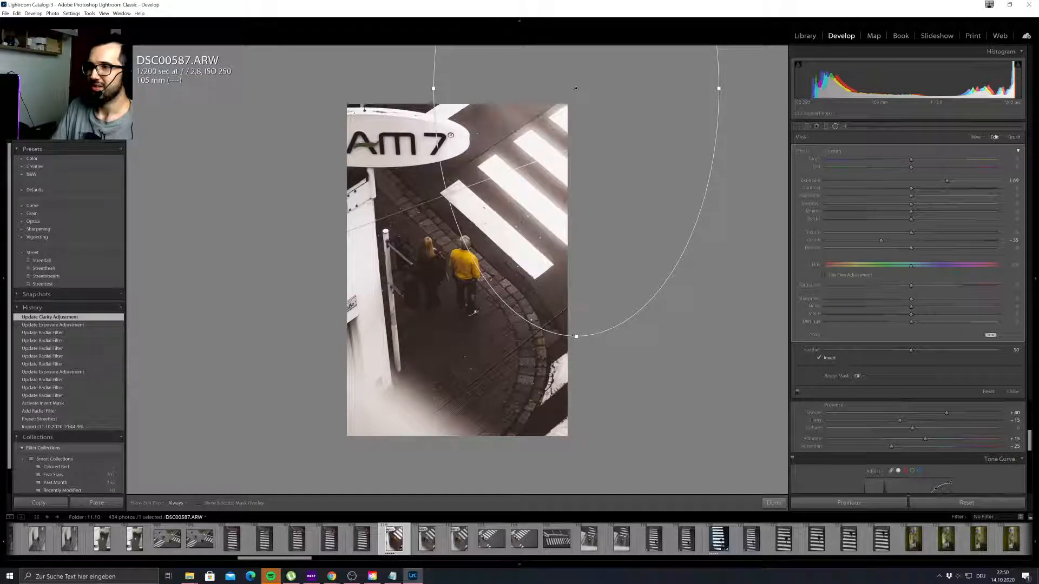
drag(576, 336, 570, 493)
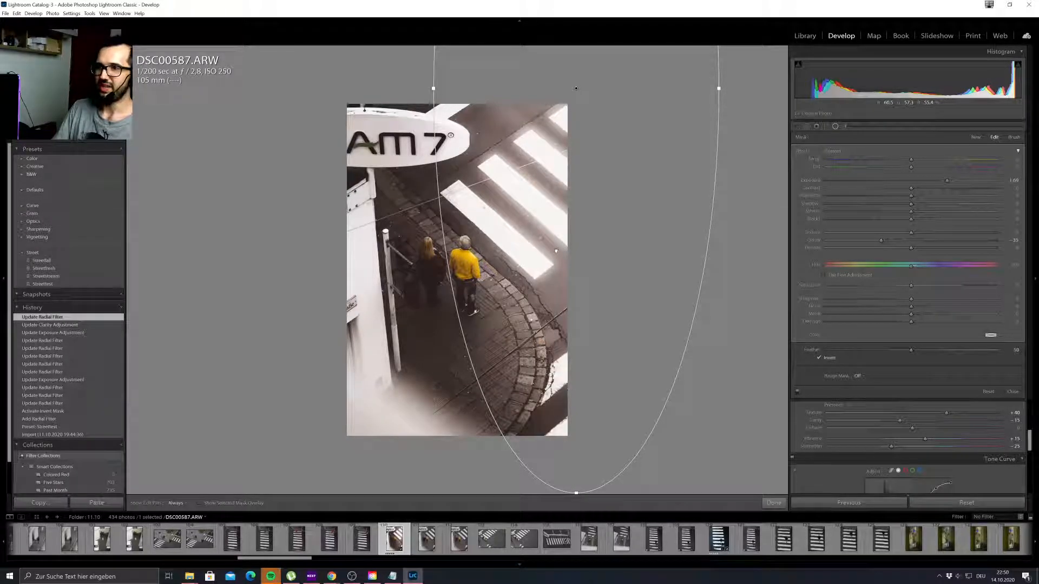
drag(943, 183, 934, 183)
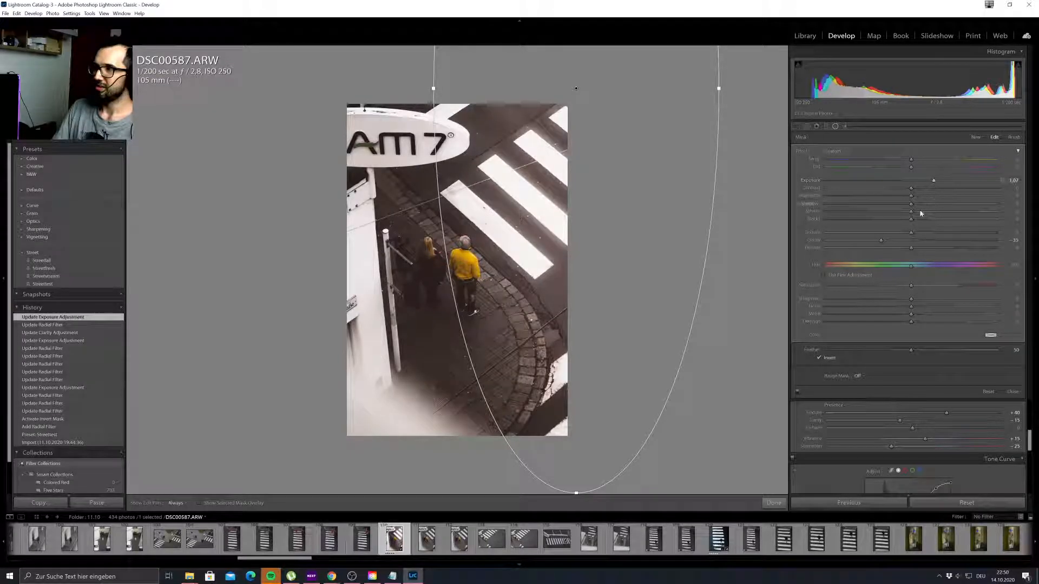
drag(882, 242, 872, 246)
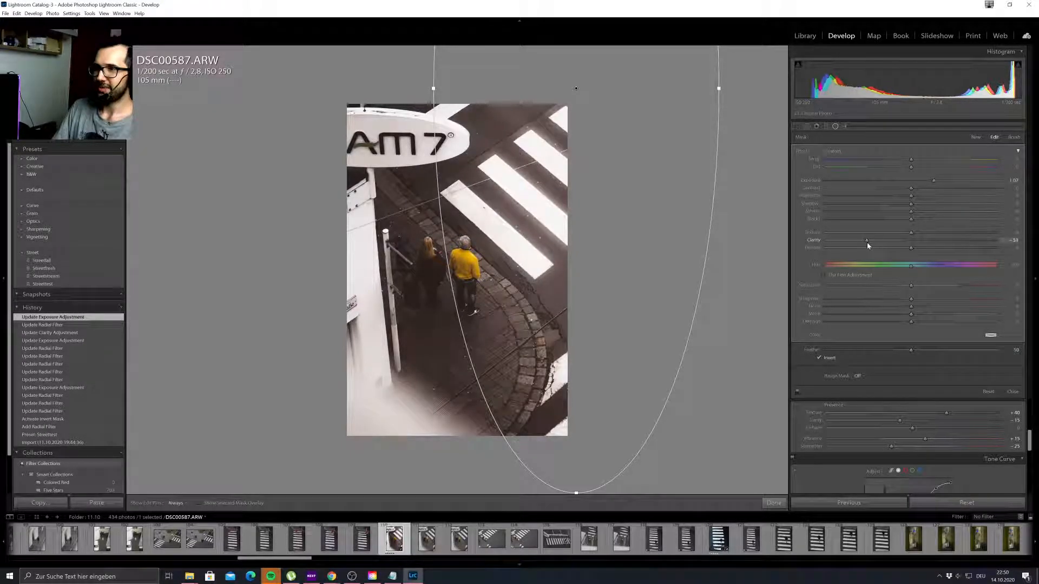
drag(934, 183, 933, 183)
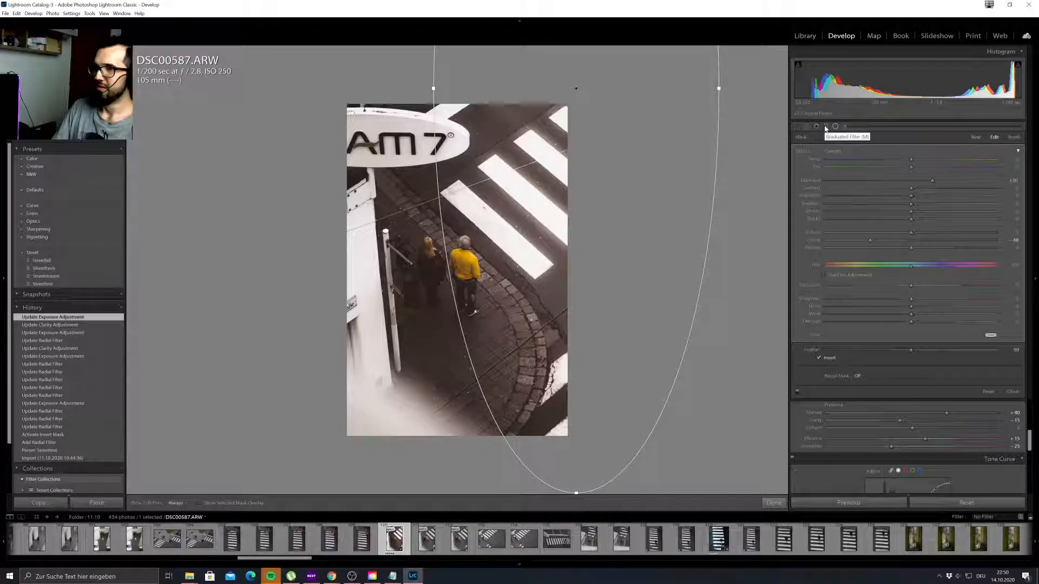
Duplicate the radial filter as a darkening copy with clarity reset, inversion off and exposure at -0.50.
right_click(575, 88)
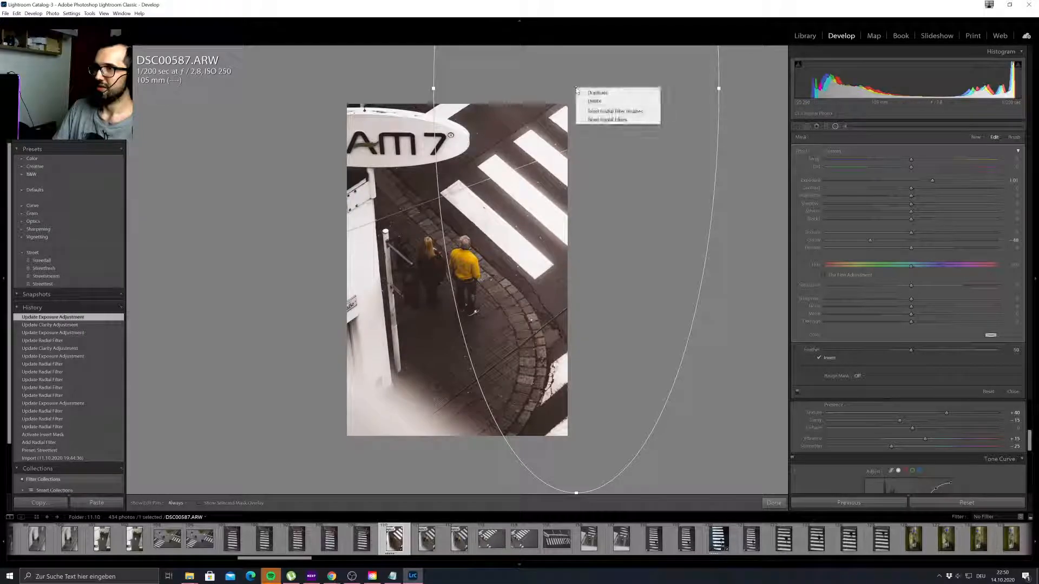
click(587, 93)
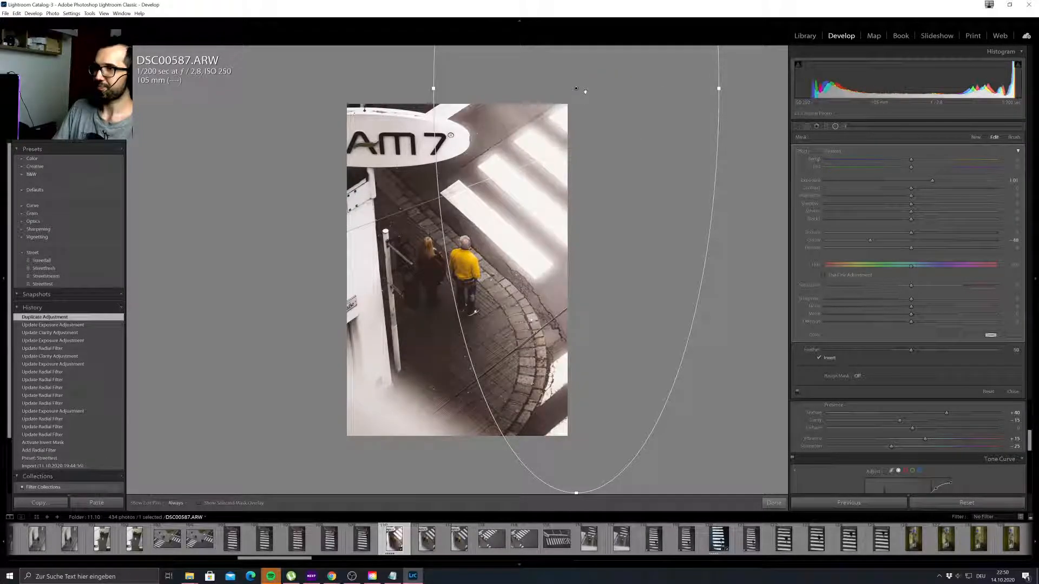
double_click(931, 182)
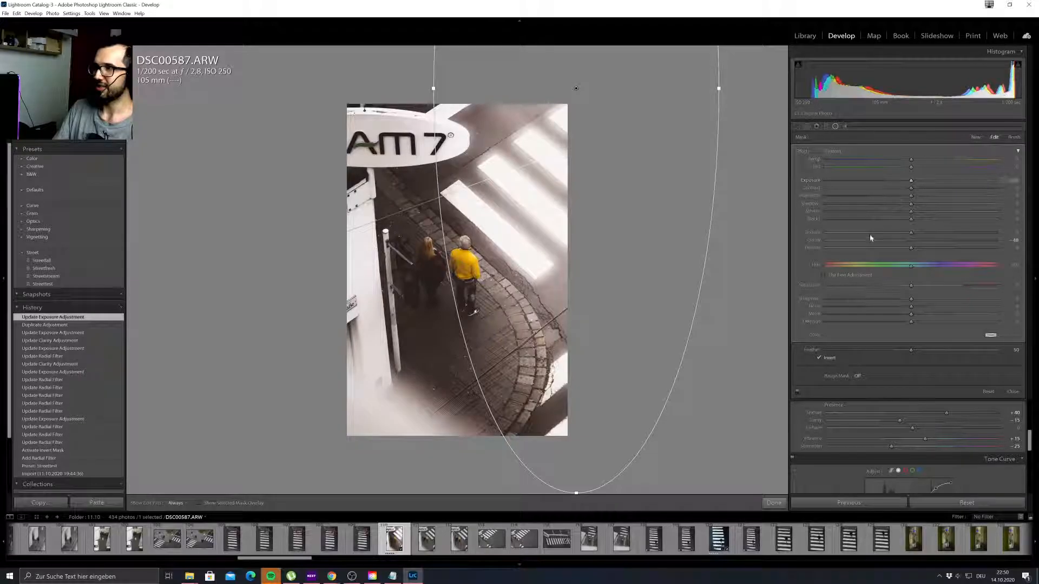
double_click(870, 240)
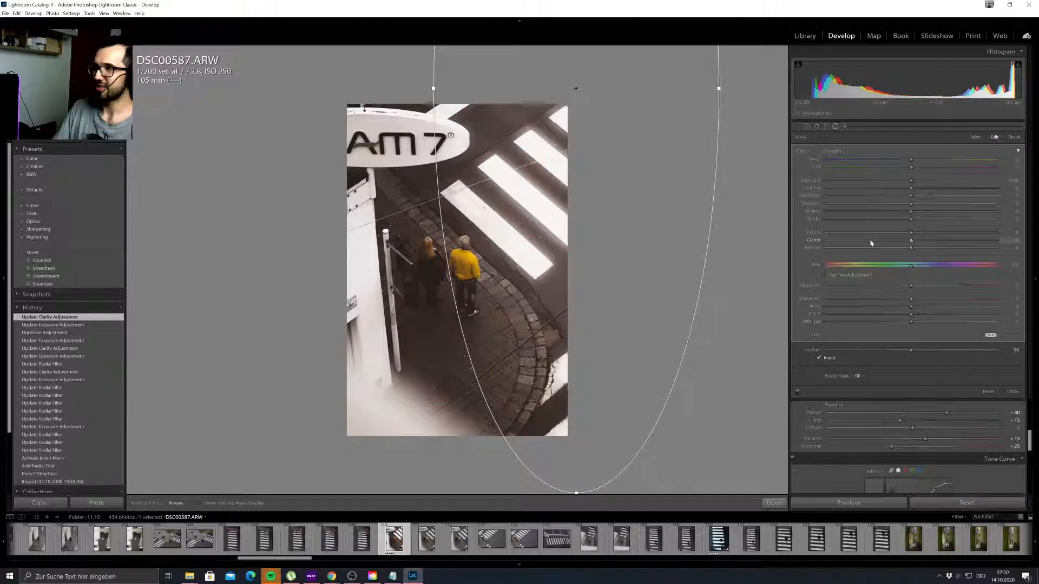
click(819, 358)
drag(911, 180, 901, 181)
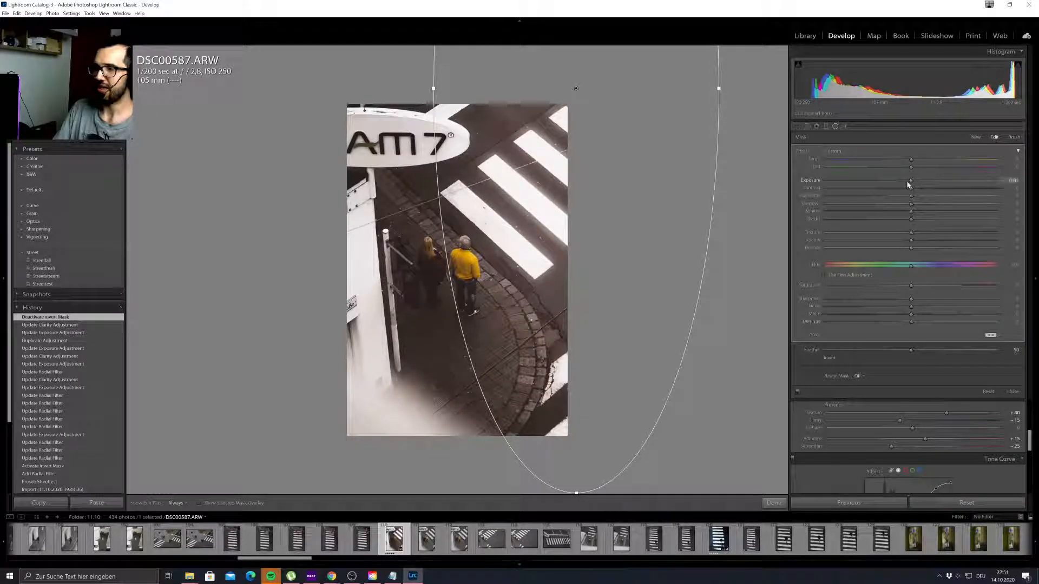
Shift the darkening filter slightly left and widen it towards the building, with its exposure lowered to about -0.7.
drag(576, 88, 550, 88)
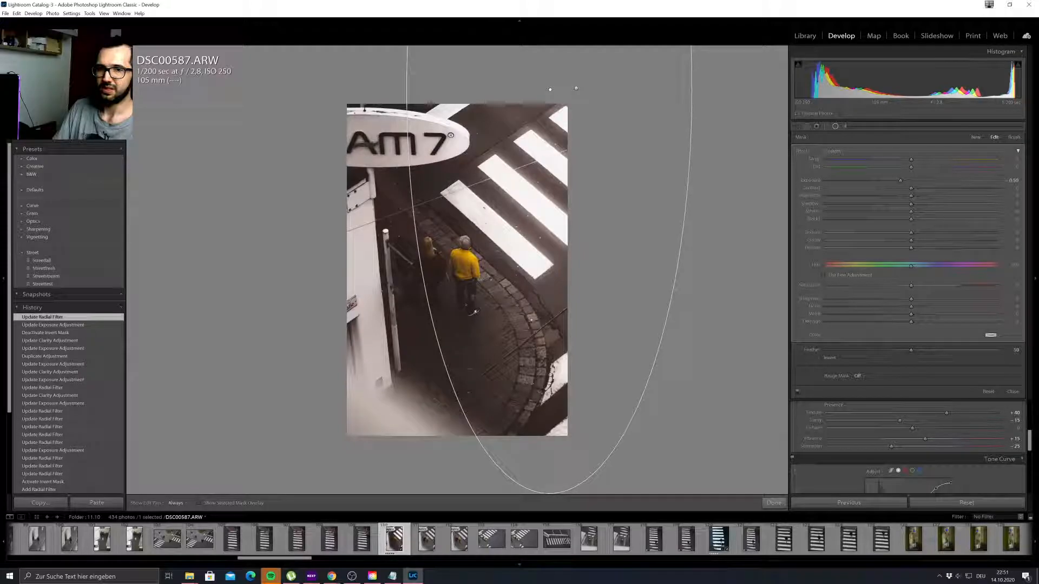
mouse_move(549, 89)
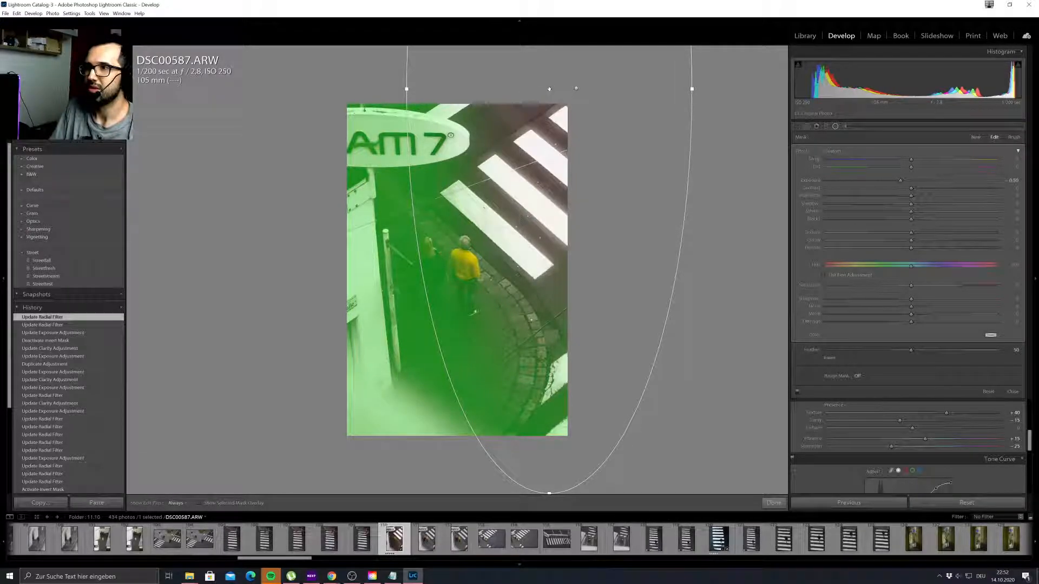
drag(550, 89, 531, 89)
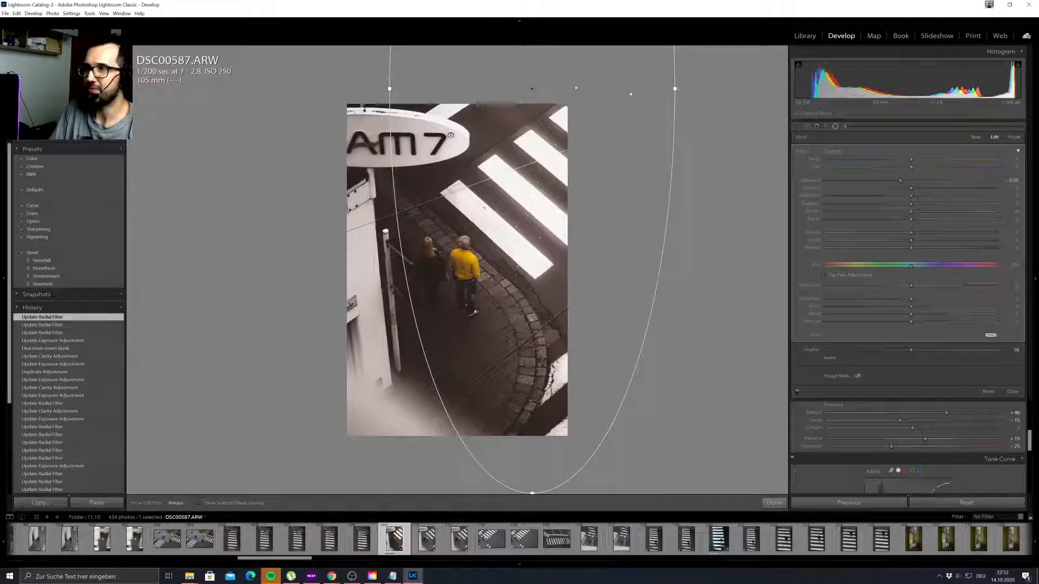
drag(674, 88, 725, 88)
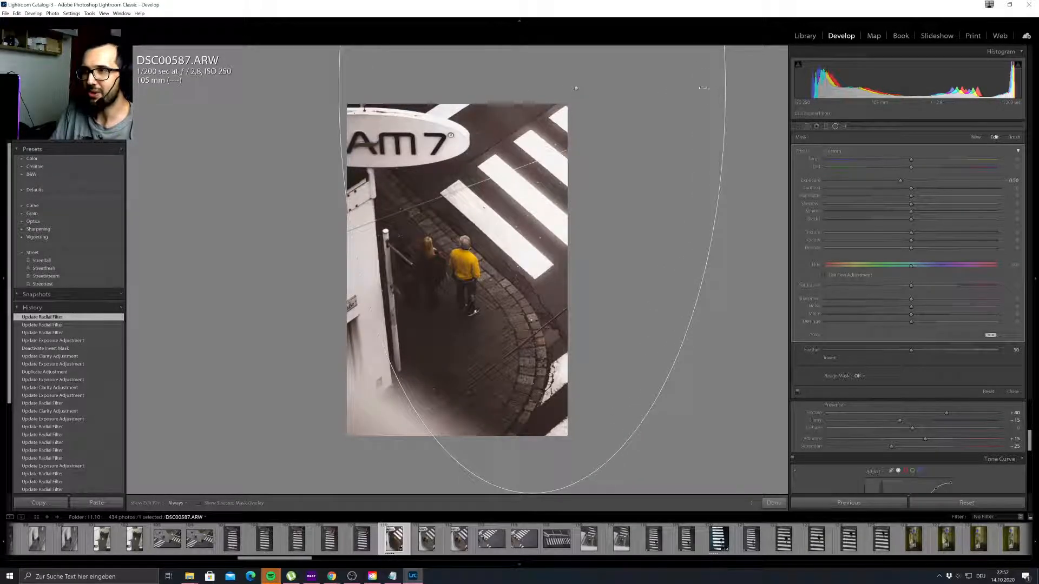
drag(532, 89, 545, 89)
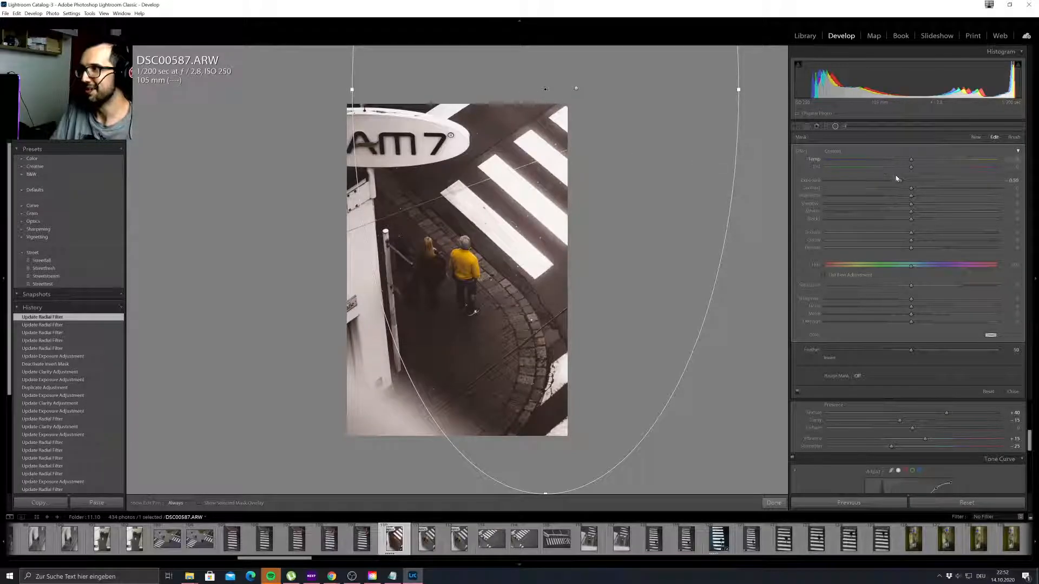
drag(900, 183, 894, 180)
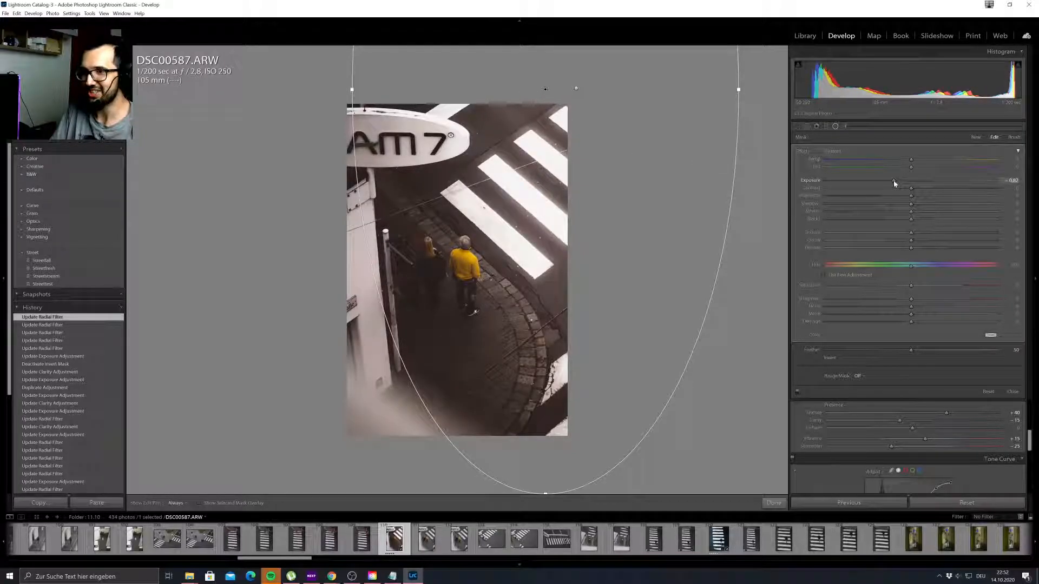
drag(545, 89, 554, 88)
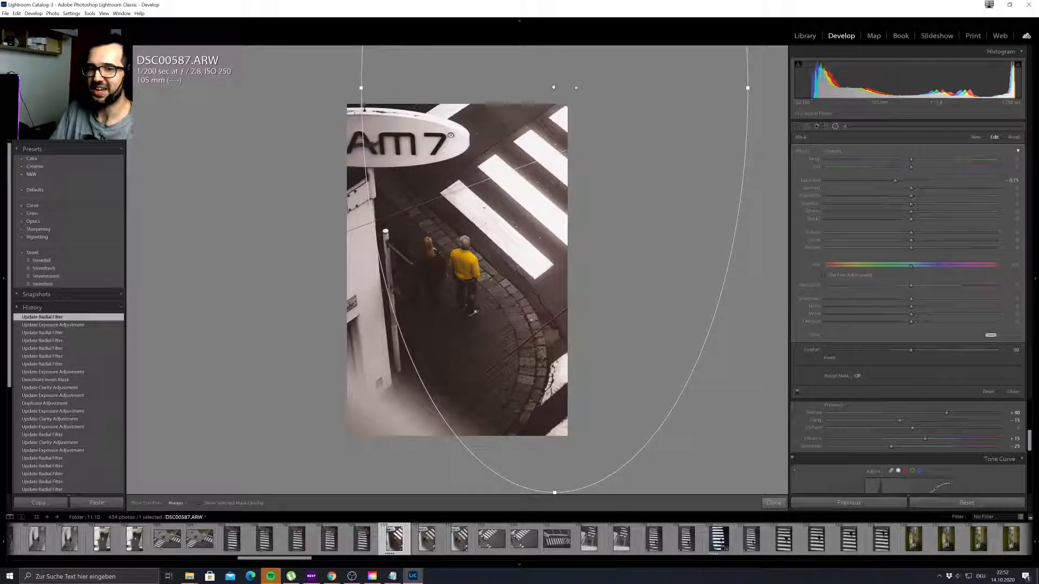
mouse_move(554, 88)
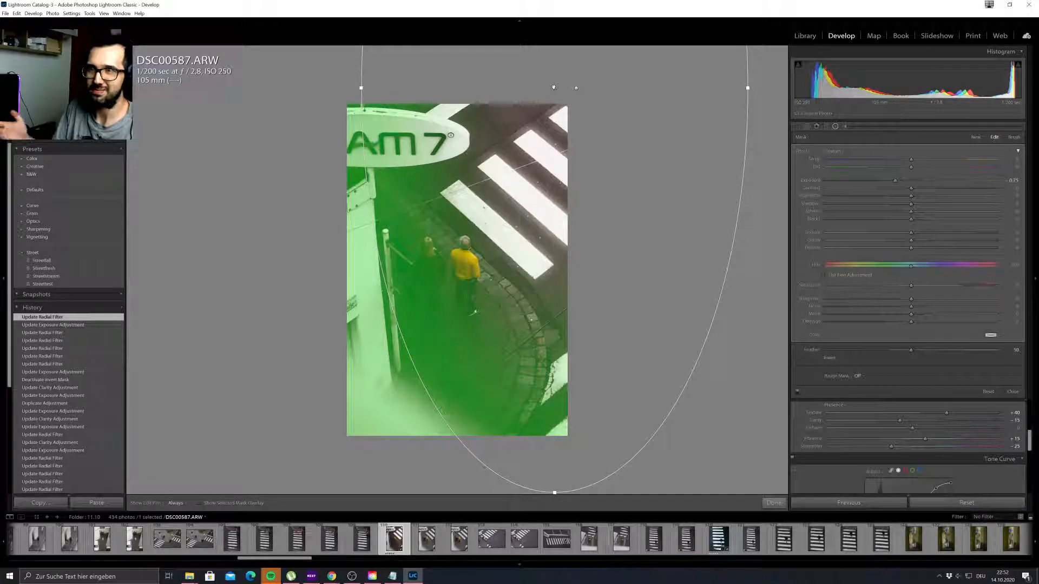
Widen the brightening radial filter over the crossing, nudge it slightly up, and lower its exposure to about 0.73.
click(577, 90)
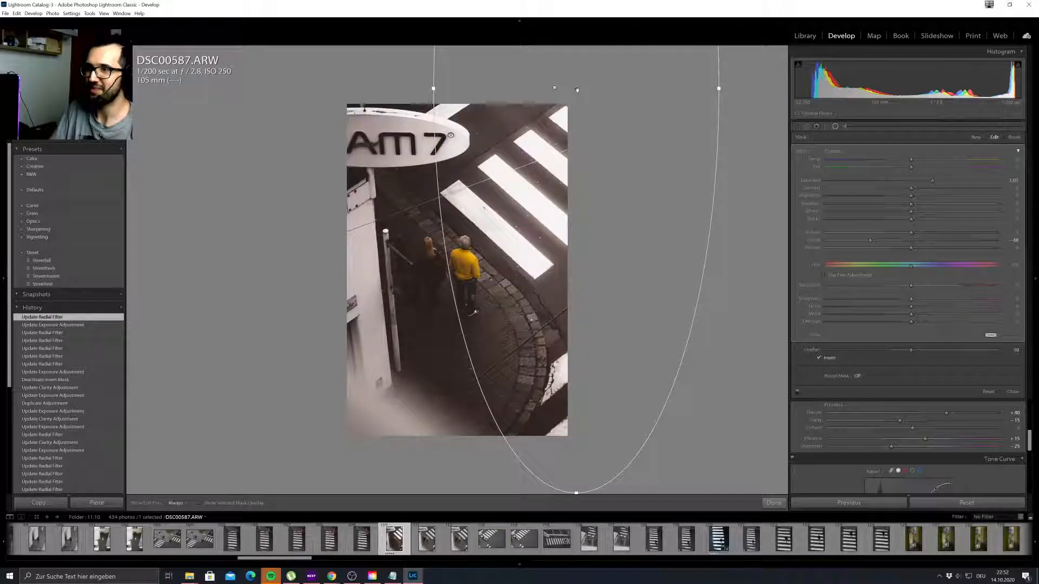
drag(433, 88, 382, 87)
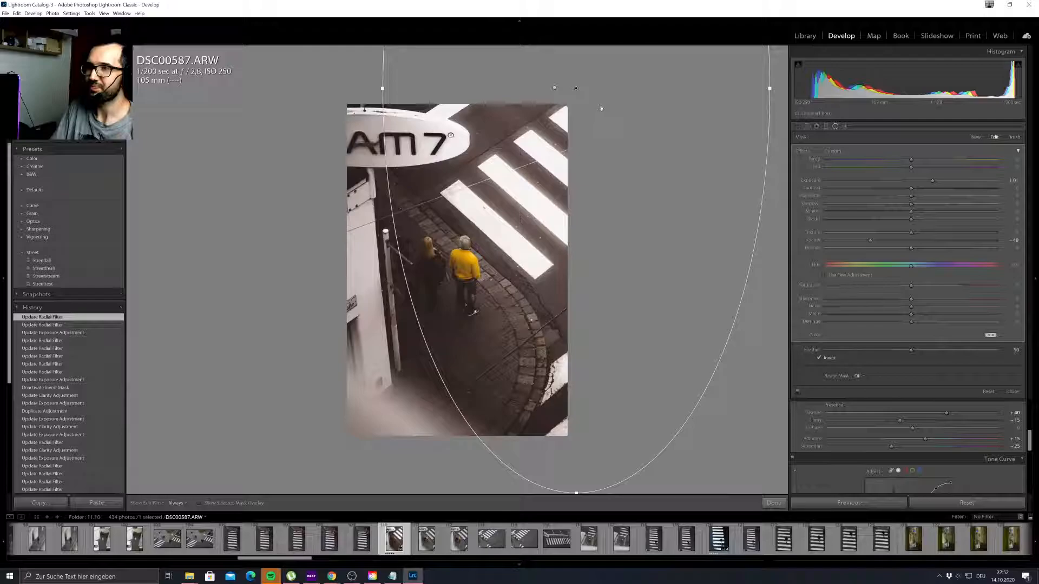
drag(575, 88, 578, 86)
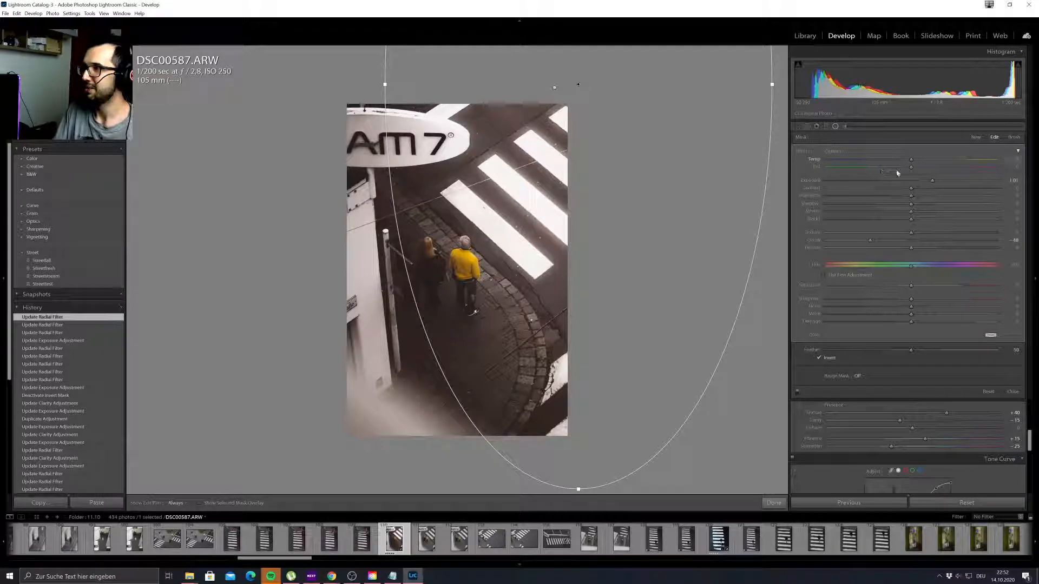
drag(931, 184, 928, 183)
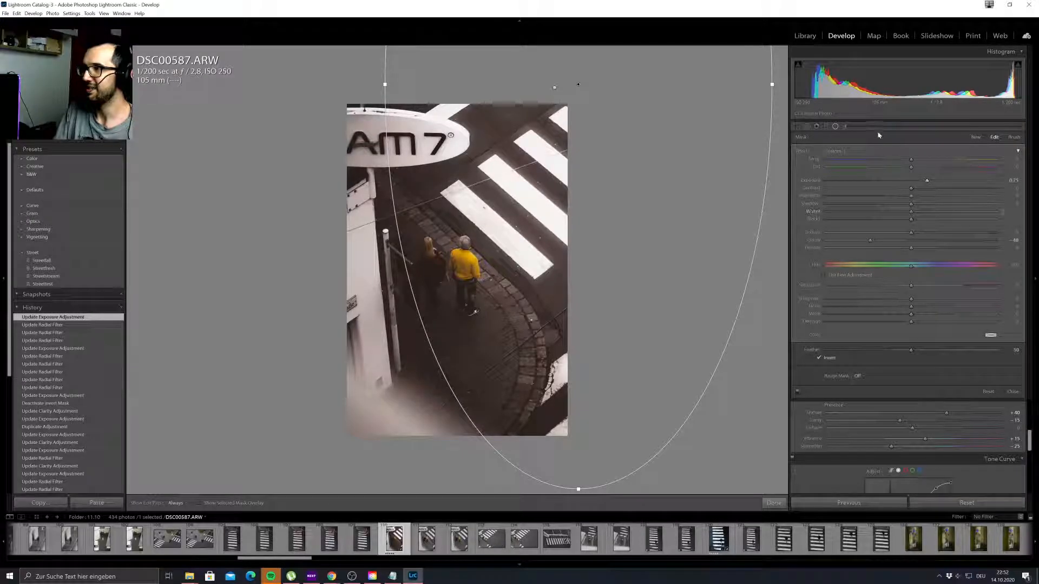
Add a small inverted radial filter around the pedestrian in yellow, with exposure reset and highlights at about 40.
click(976, 137)
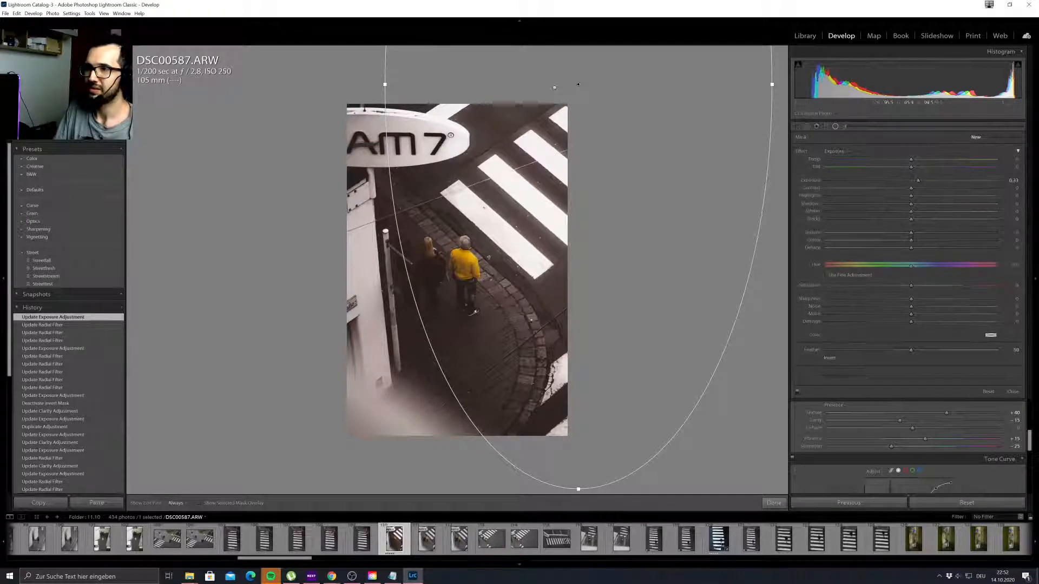
drag(464, 275, 489, 320)
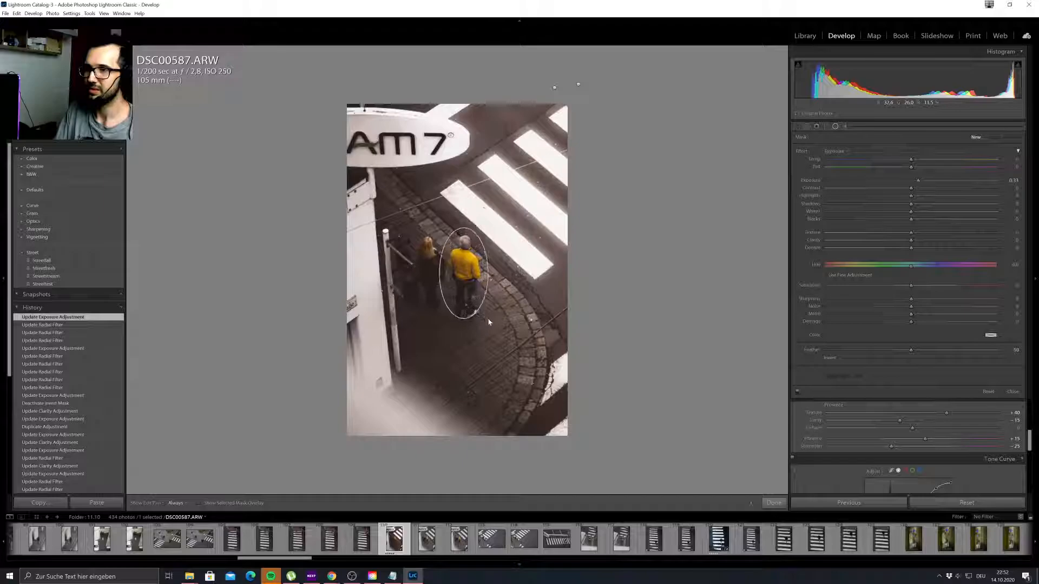
double_click(918, 180)
drag(911, 196, 944, 195)
click(820, 358)
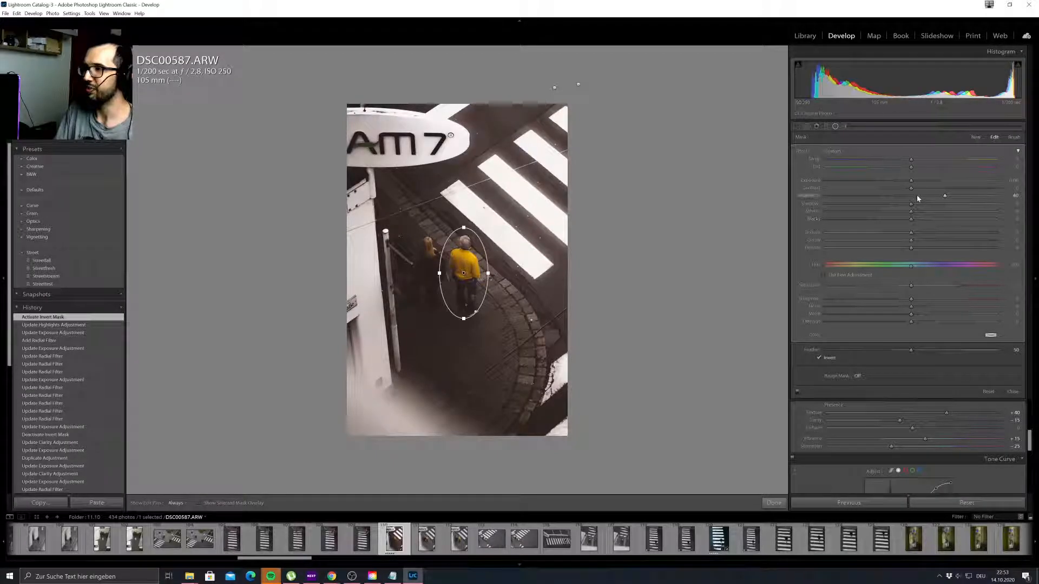
Set the small filter's highlights to about 57 and exposure to about 0.24, and enlarge it to cover both pedestrians.
drag(935, 195, 917, 184)
mouse_move(436, 274)
mouse_down()
mouse_move(391, 274)
mouse_move(447, 273)
mouse_up()
drag(448, 319, 449, 330)
Brush the pedestrians' filter effect off the paving around and below them with the mask eraser.
click(1014, 136)
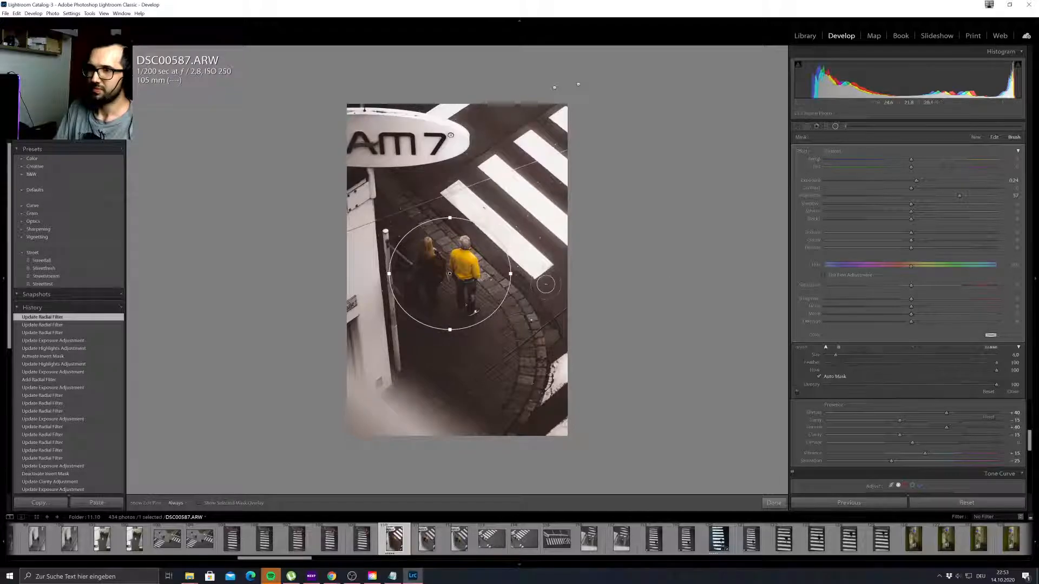
mouse_move(452, 323)
mouse_down()
mouse_move(424, 319)
mouse_move(440, 323)
mouse_move(402, 288)
mouse_move(410, 220)
mouse_move(446, 223)
mouse_move(400, 226)
mouse_move(407, 236)
mouse_up()
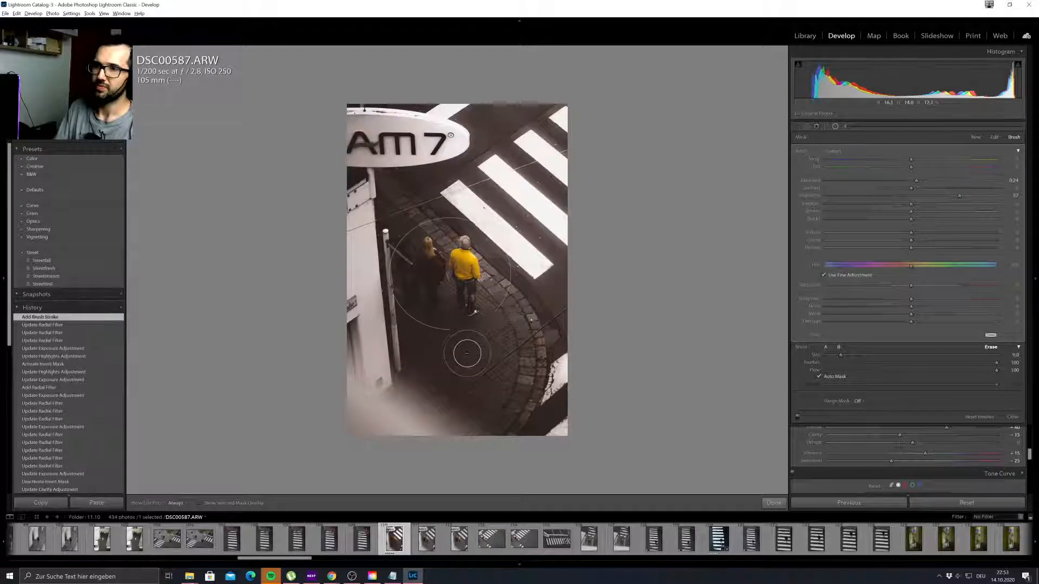
drag(487, 326, 476, 374)
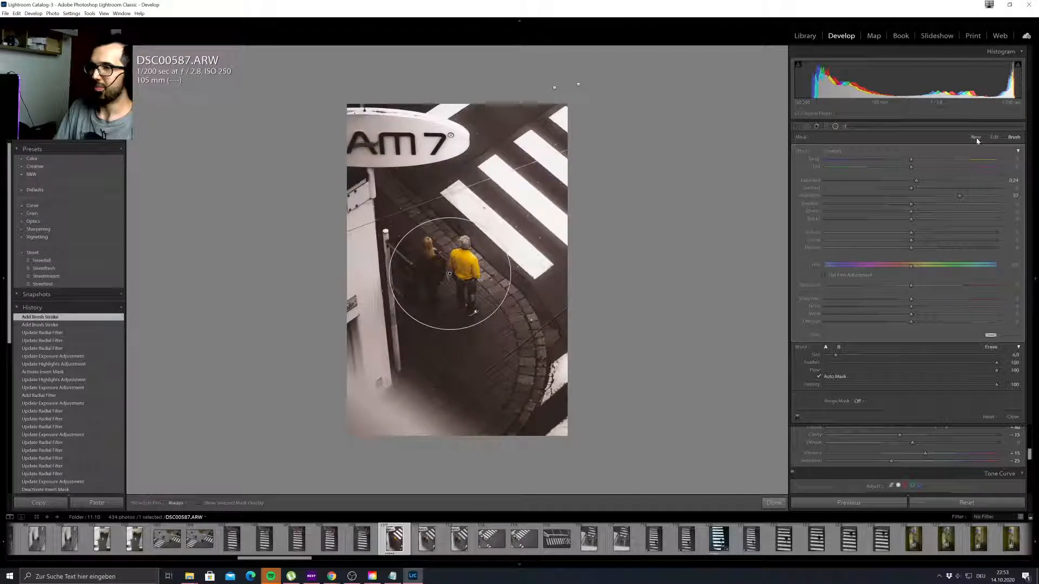
Start a new adjustment brush on the paving below the pedestrians, with exposure reset to 0 and clarity at about 28.
click(847, 127)
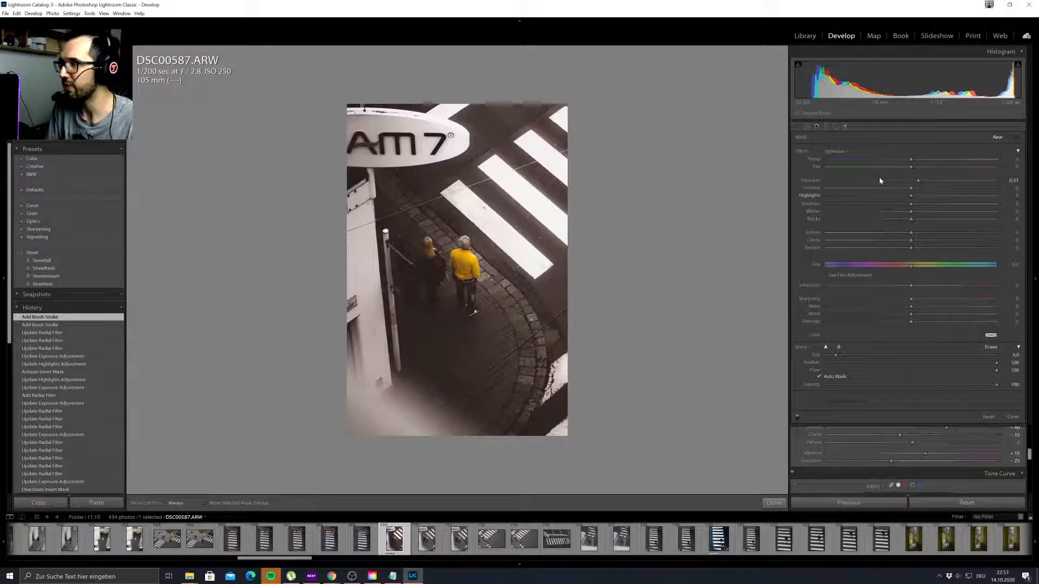
double_click(917, 180)
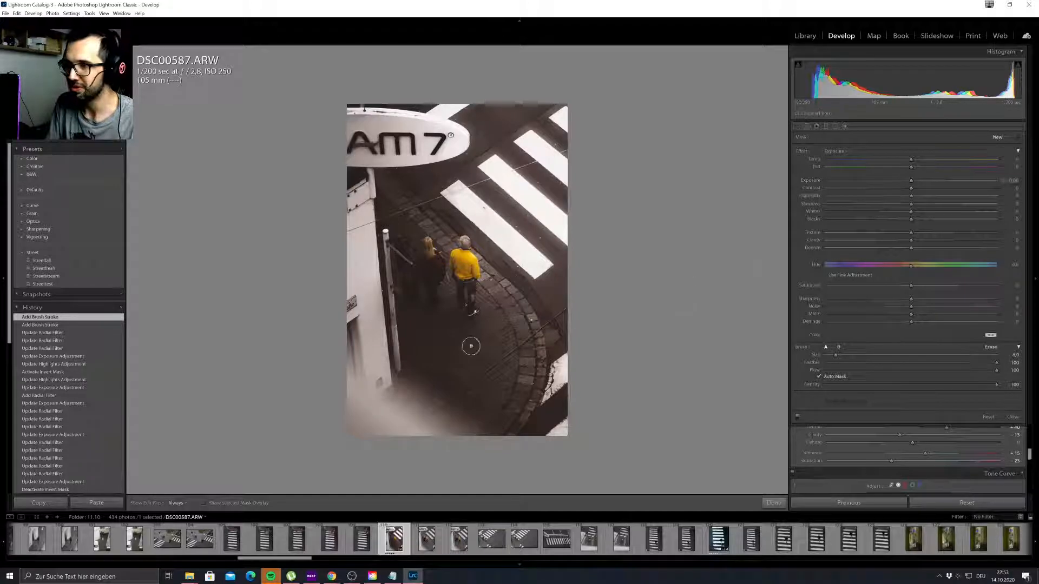
click(461, 370)
drag(911, 240, 937, 241)
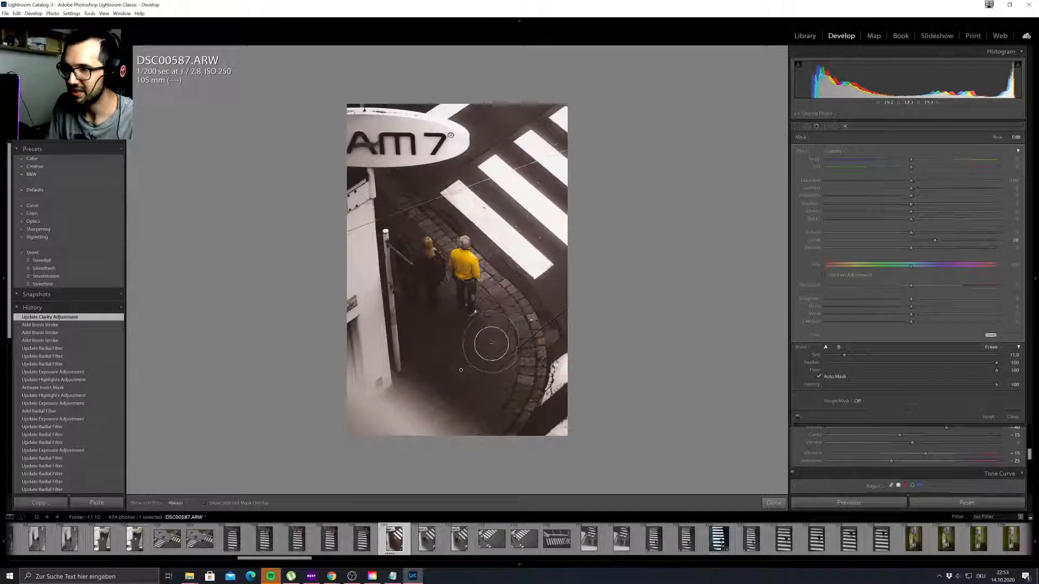
Brush the clarity adjustment over the paving and curb around the pedestrians, and set its clarity to about 10.
key(h)
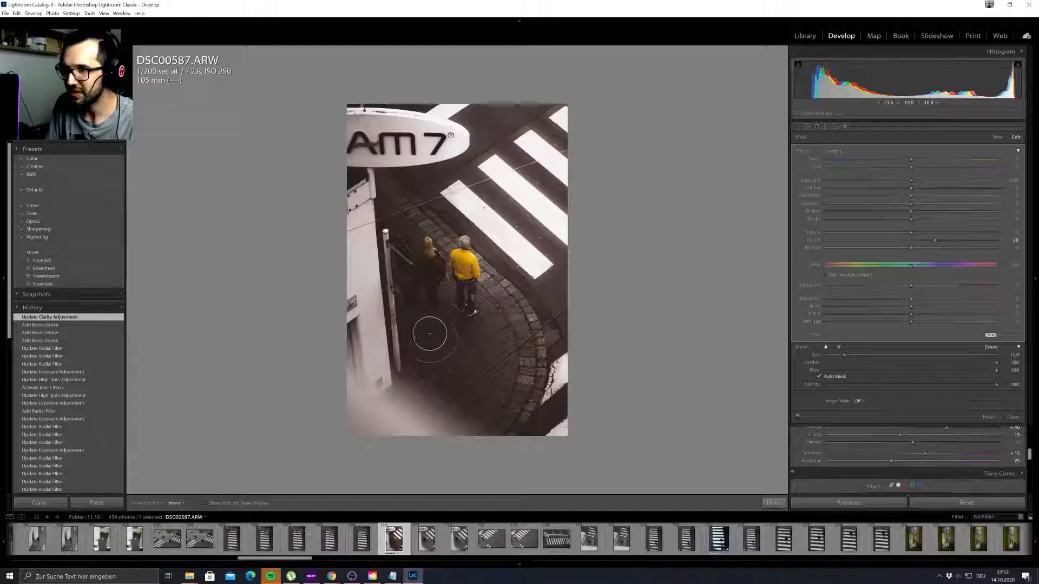
drag(471, 368, 469, 361)
scroll(494, 300, down, 3)
mouse_move(491, 280)
mouse_down()
mouse_move(491, 323)
mouse_move(446, 295)
mouse_move(453, 308)
mouse_move(452, 297)
mouse_up()
mouse_move(449, 242)
mouse_down()
mouse_move(408, 225)
mouse_move(411, 233)
mouse_up()
scroll(536, 293, up, 2)
drag(544, 317, 430, 202)
mouse_move(449, 353)
mouse_down()
mouse_move(404, 387)
mouse_move(445, 414)
mouse_move(524, 399)
mouse_move(476, 391)
mouse_up()
key(h)
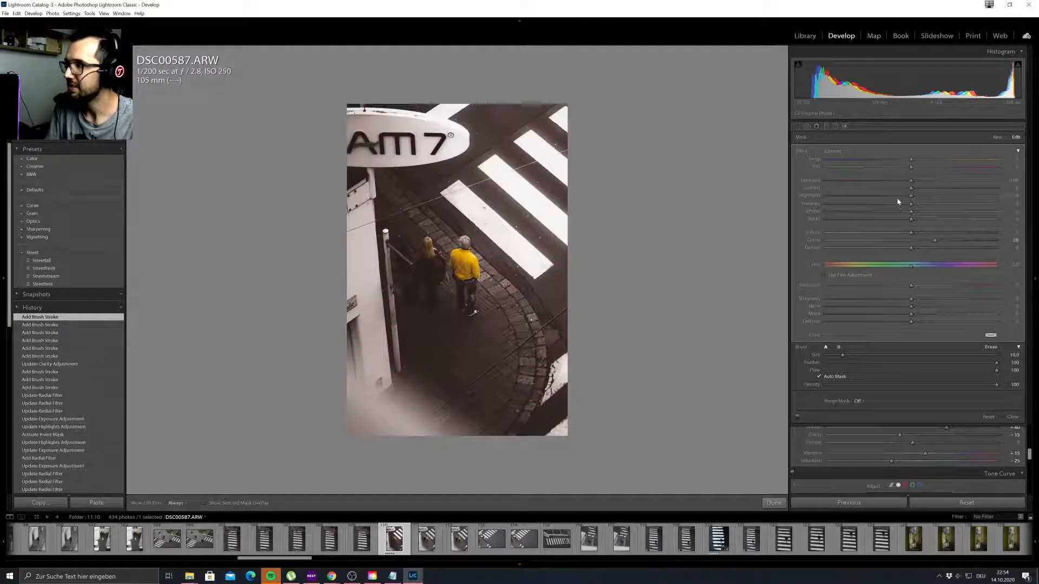
drag(935, 243, 967, 238)
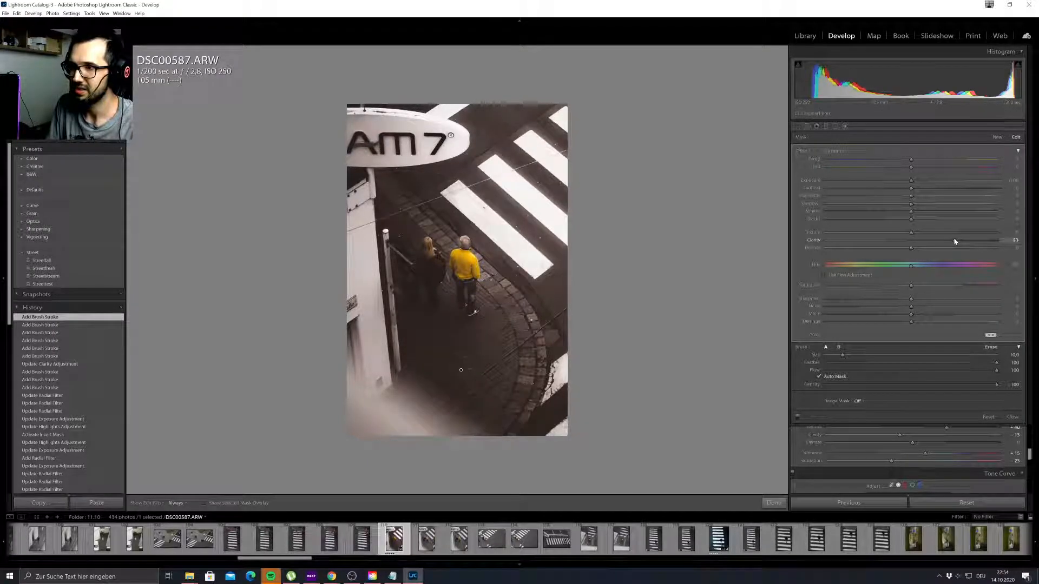
mouse_move(913, 245)
mouse_down()
mouse_move(951, 243)
mouse_move(896, 244)
mouse_move(936, 243)
mouse_move(909, 243)
mouse_move(919, 245)
mouse_up()
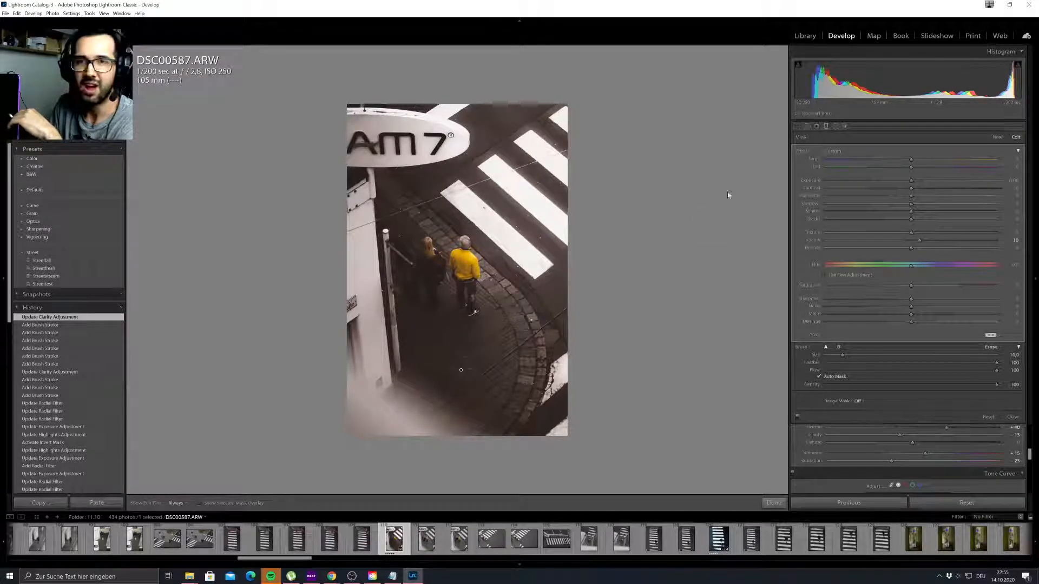
Add a diagonal graduated filter over the blurred lower-left corner of the photo, set its exposure to about -0.65, and shift it toward the pedestrians.
key(m)
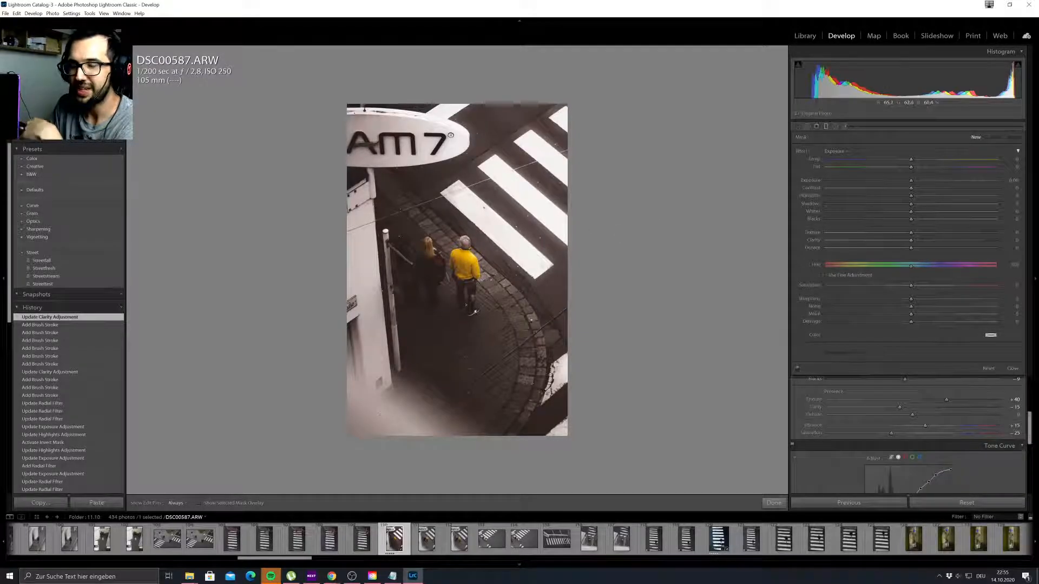
mouse_move(398, 398)
mouse_down()
mouse_move(412, 373)
mouse_move(388, 410)
mouse_up()
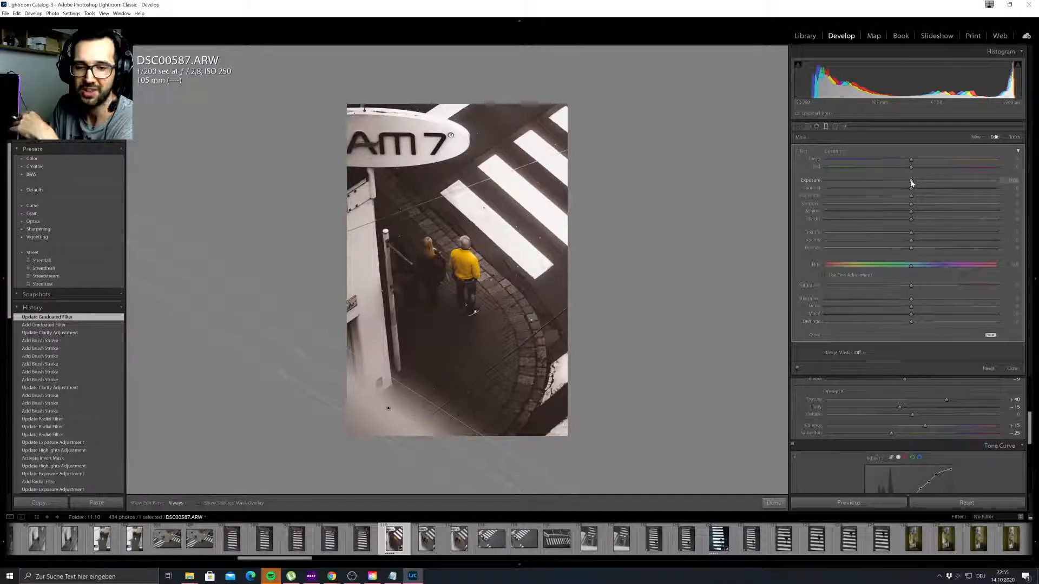
drag(902, 182, 897, 181)
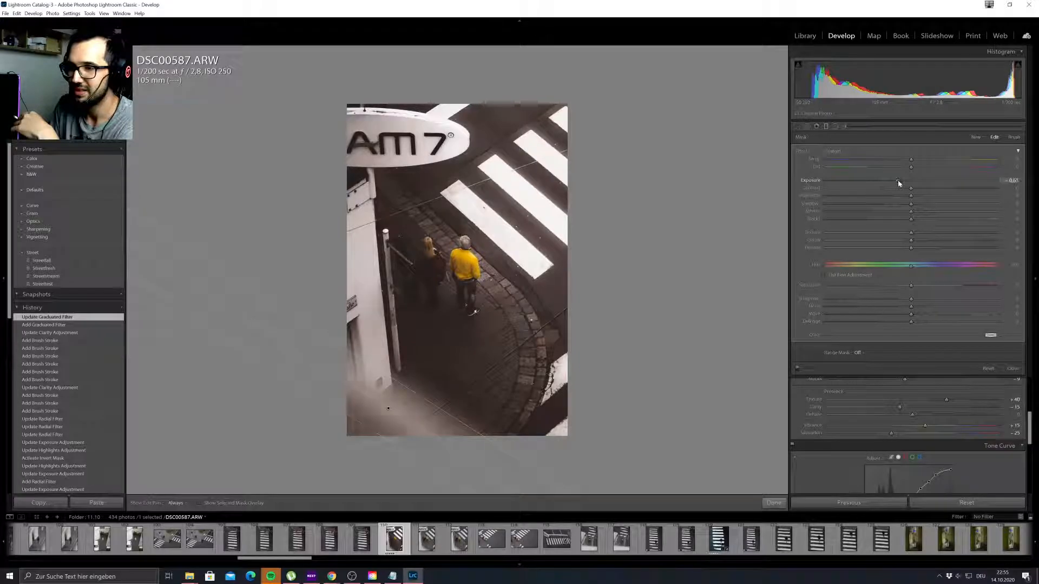
drag(407, 388, 428, 358)
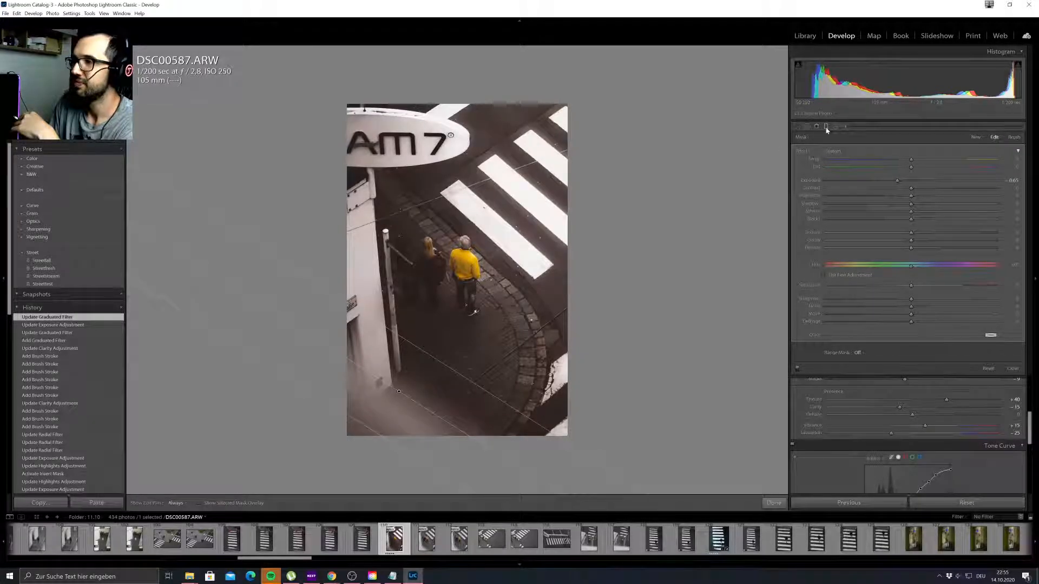
key(m)
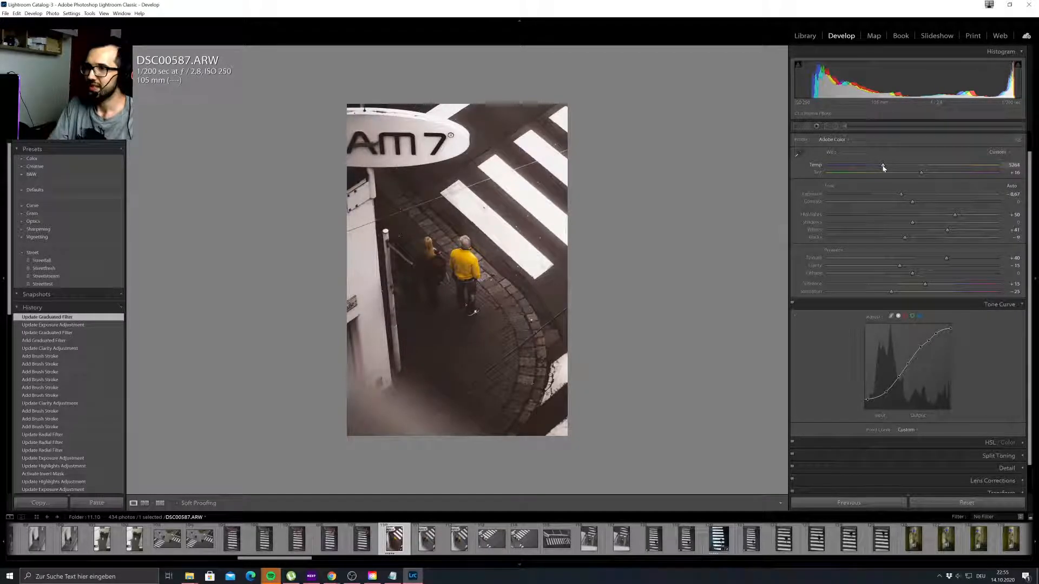
Try a white balance temperature of about 4532 and revert the photo to the state before that change.
mouse_move(873, 168)
mouse_down()
mouse_move(828, 166)
mouse_move(871, 169)
mouse_up()
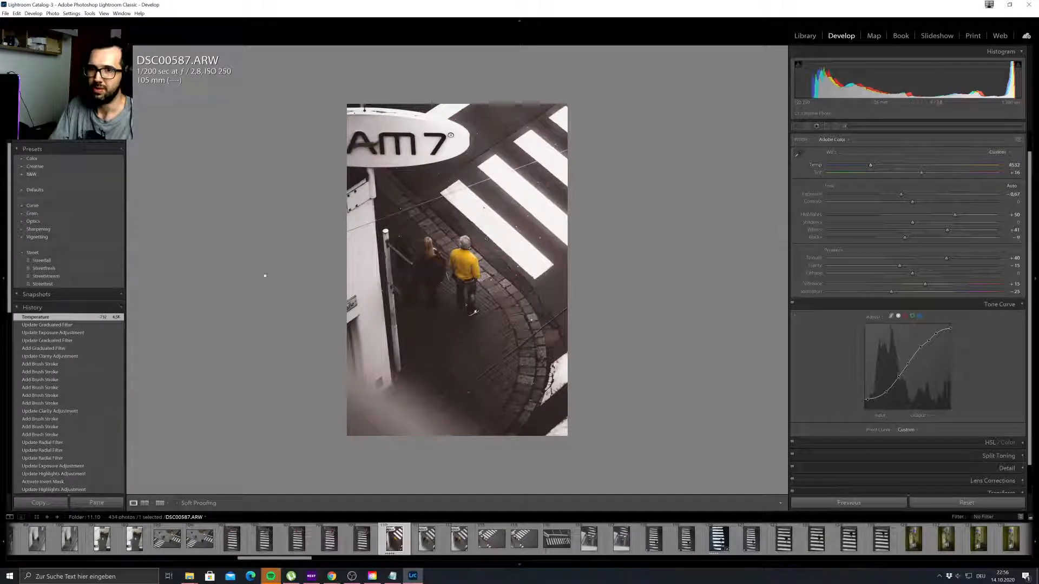
click(60, 326)
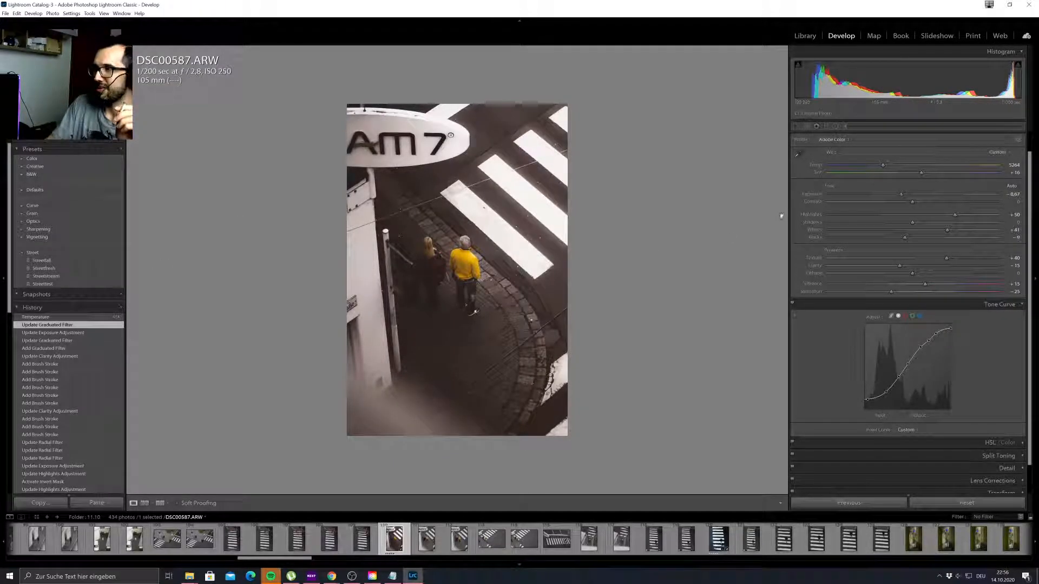
Switch the radial filters off and set the photo's shadows to +20, highlights to +60 and blacks to -10.
click(834, 126)
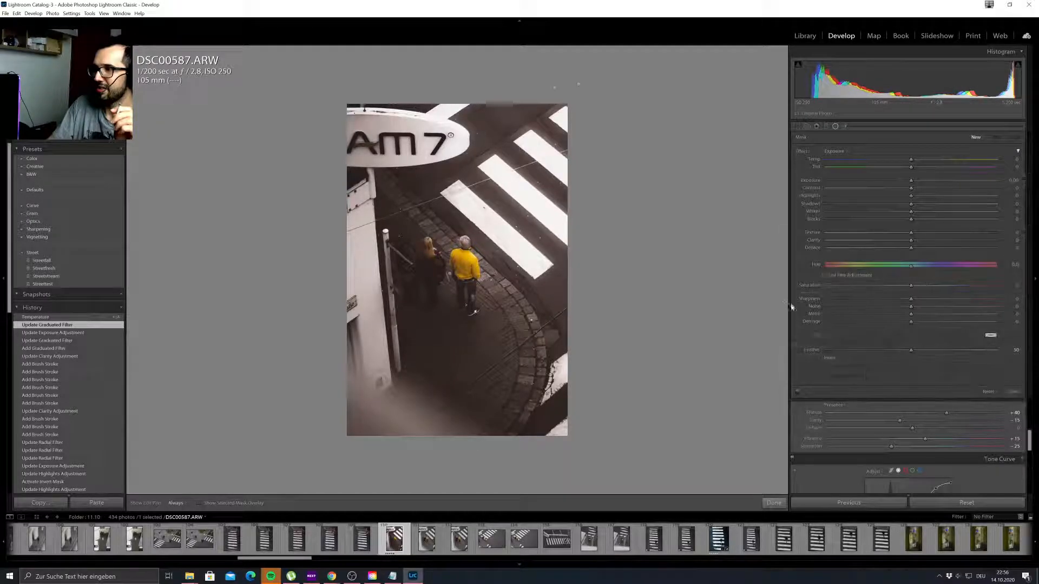
click(798, 392)
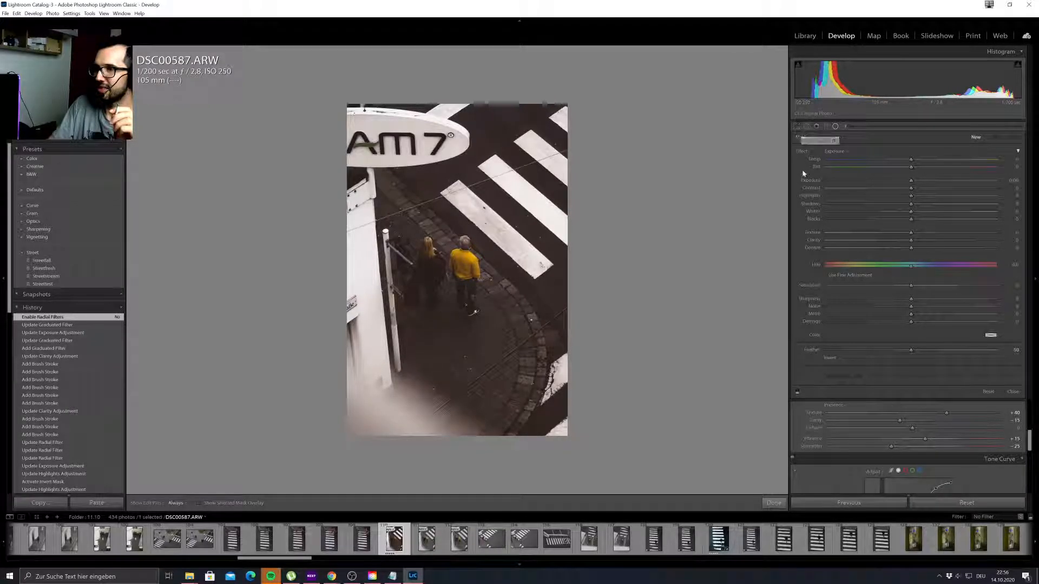
click(834, 127)
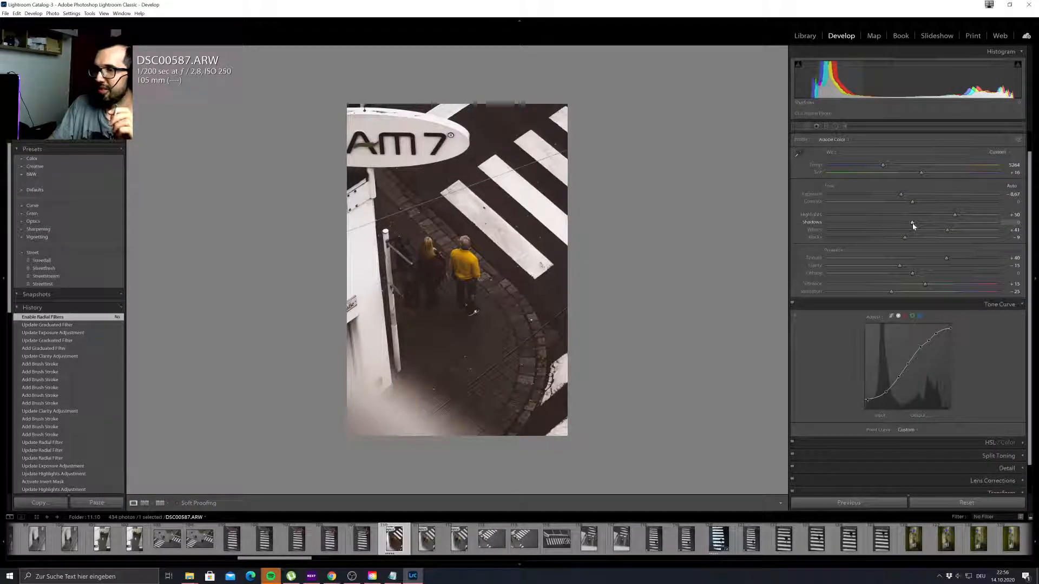
drag(919, 226, 964, 216)
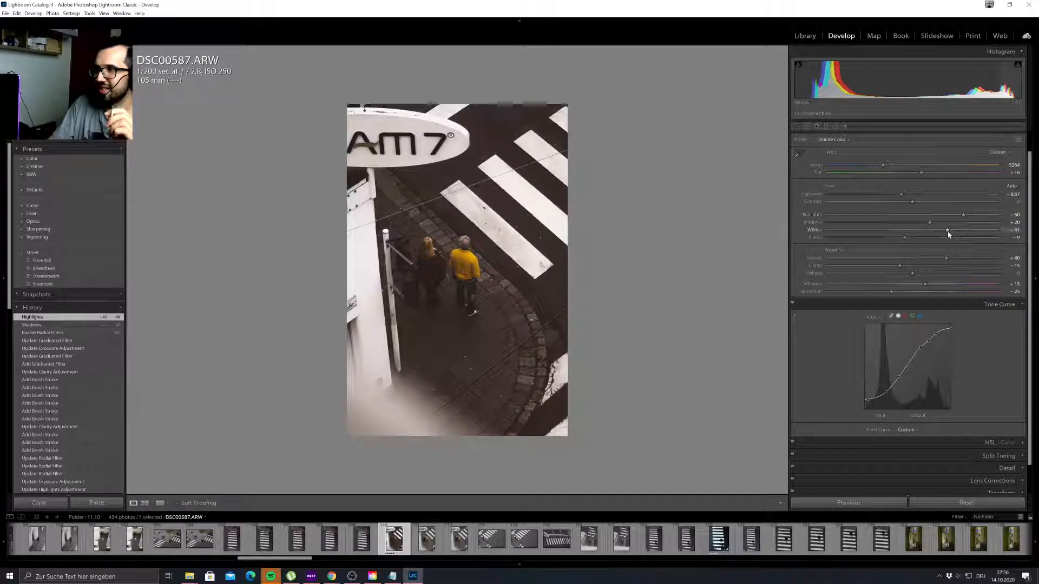
drag(904, 238, 904, 239)
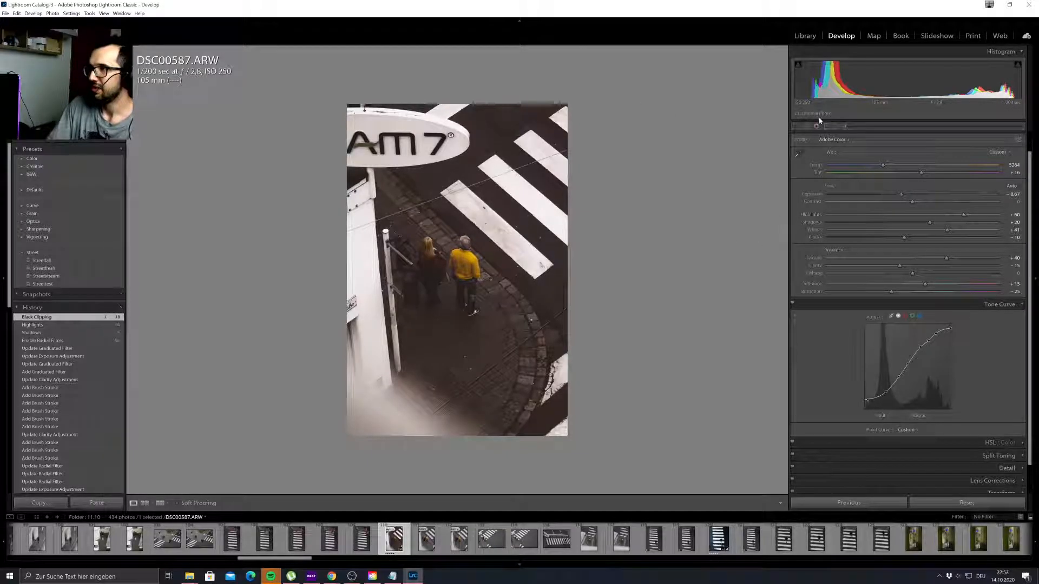
Switch the radial filters back on and leave the radial filter tool.
key(shift+m)
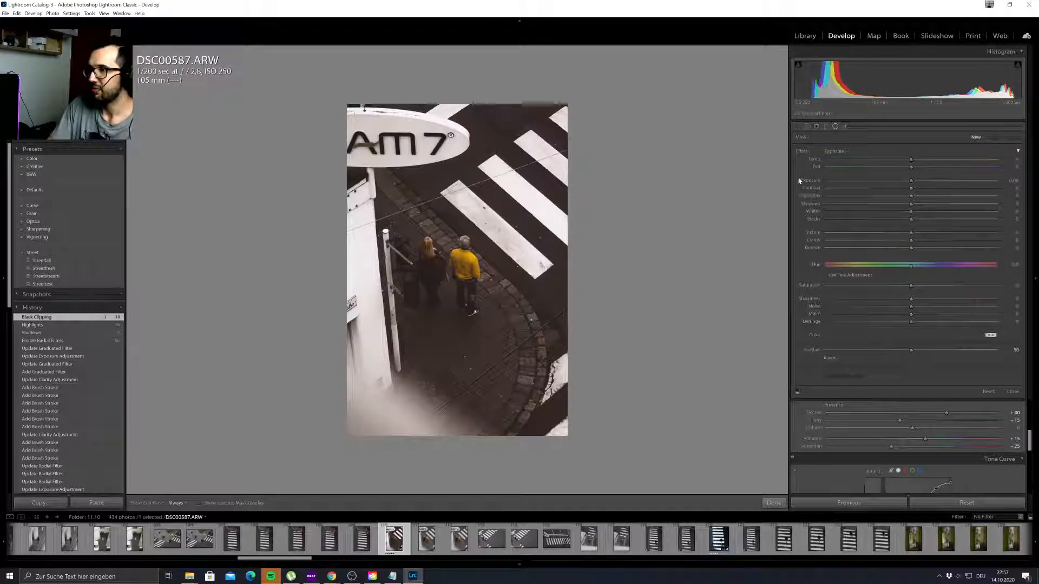
click(797, 394)
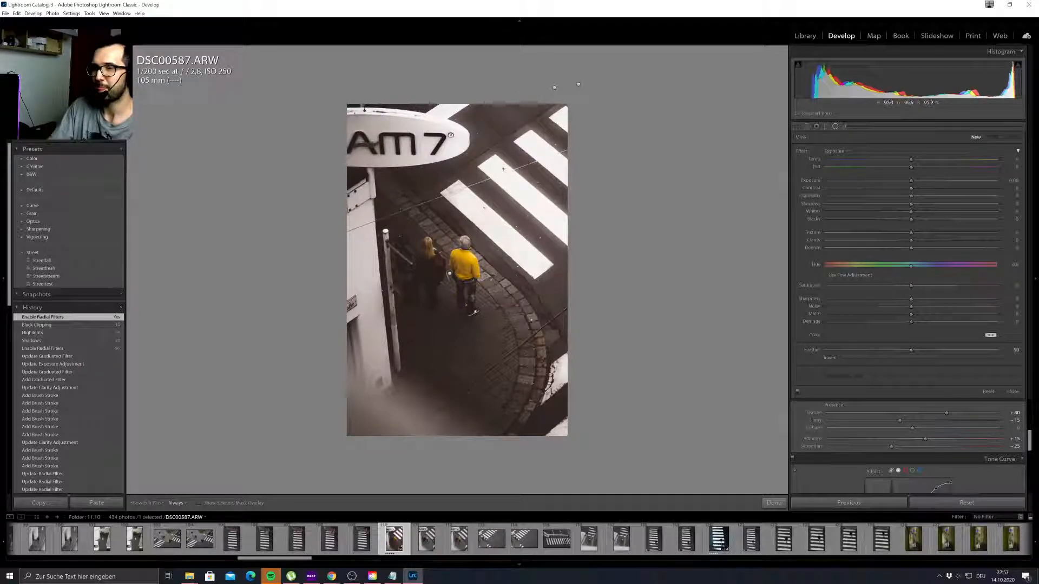
click(836, 127)
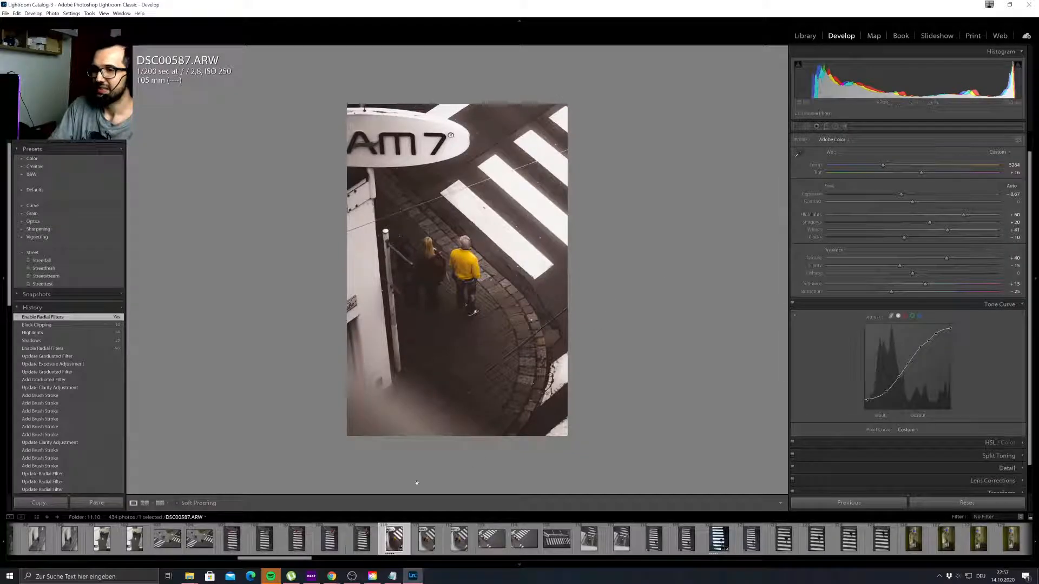
mouse_move(331, 576)
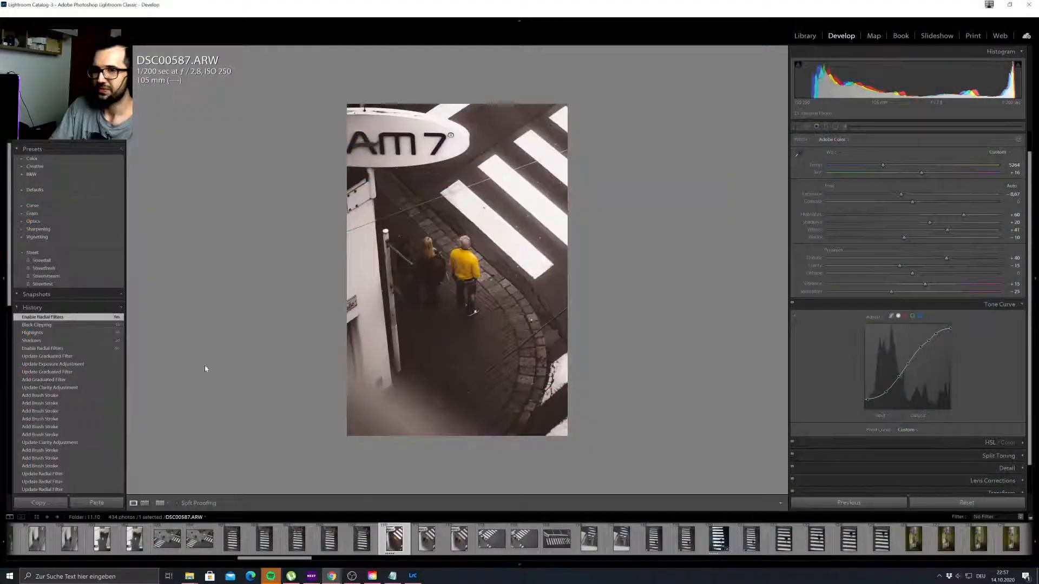
click(205, 369)
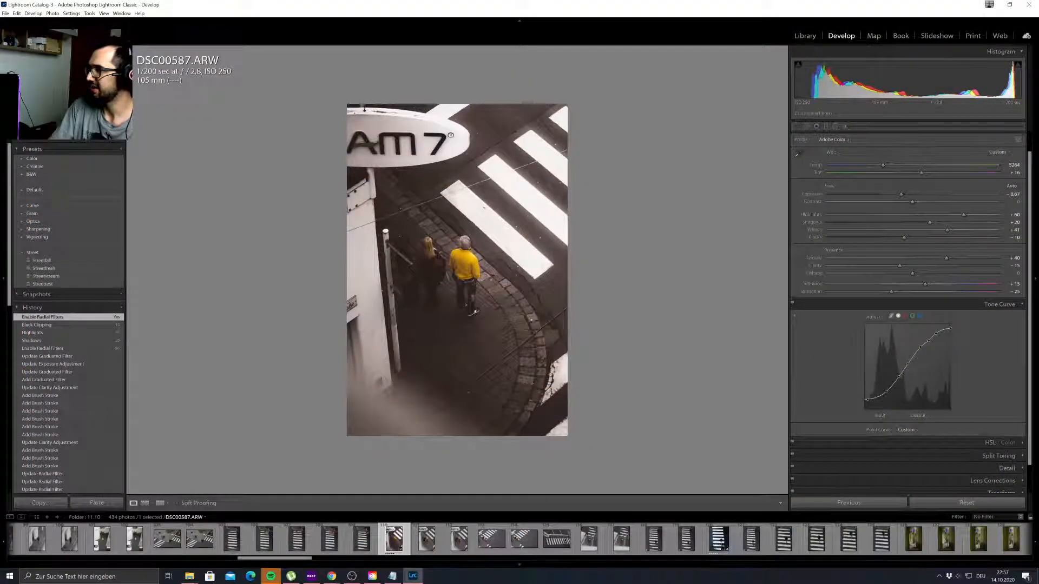
key(alt+Tab)
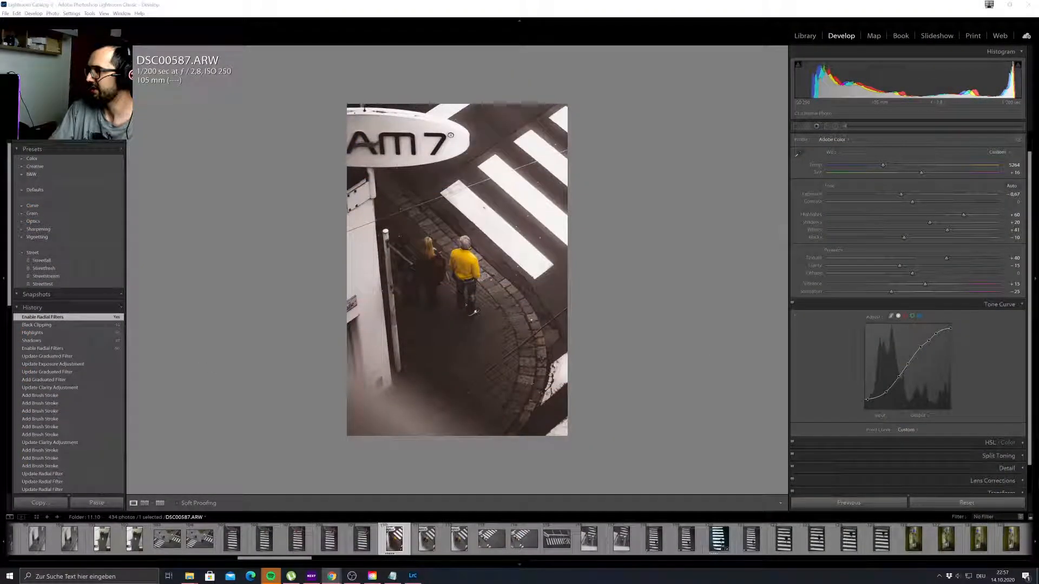
click(833, 221)
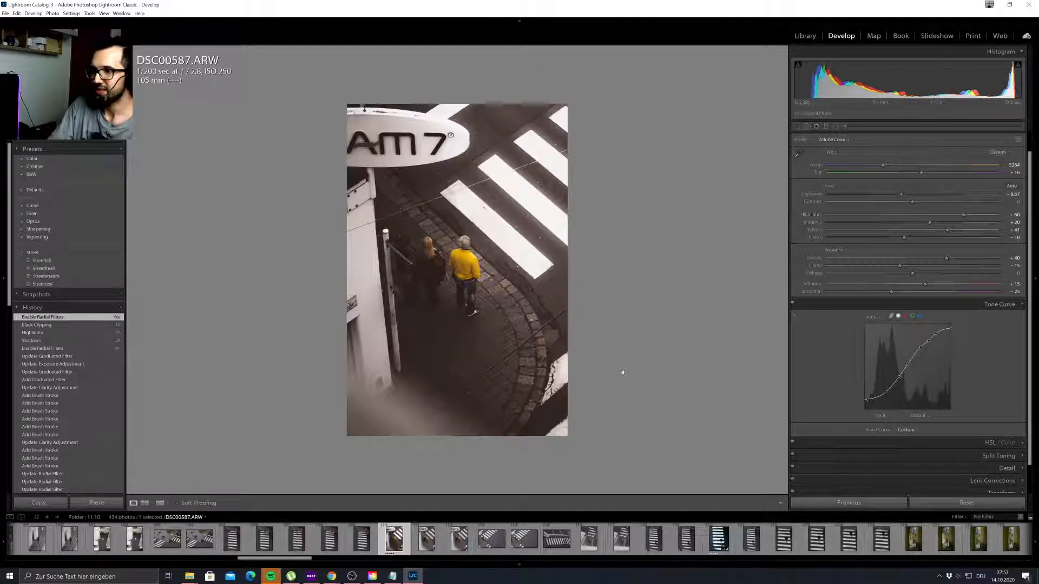
View the unedited photos DSC00593.ARW and DSC00594.ARW one after the other.
click(590, 542)
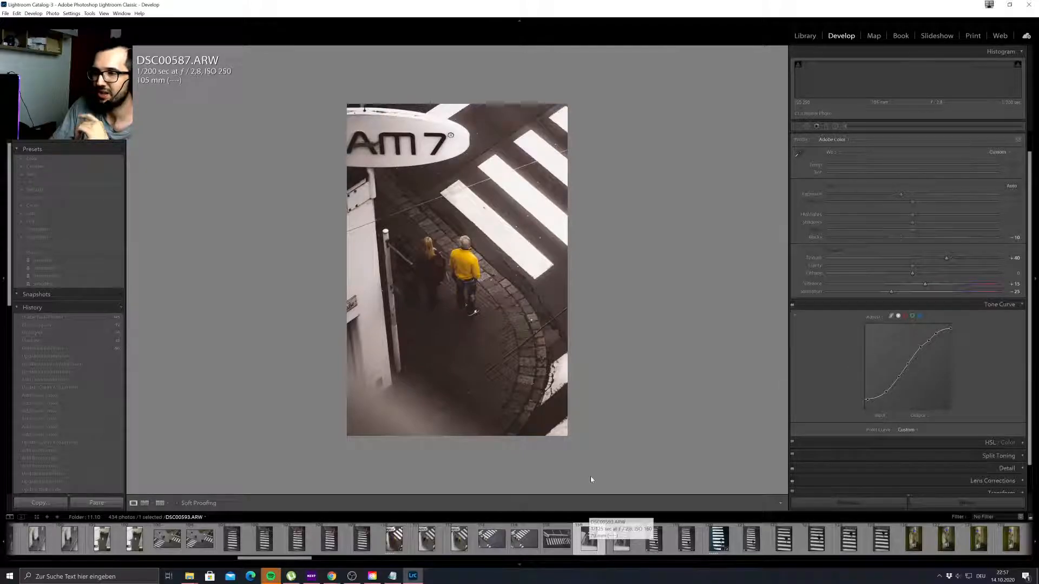
key(f)
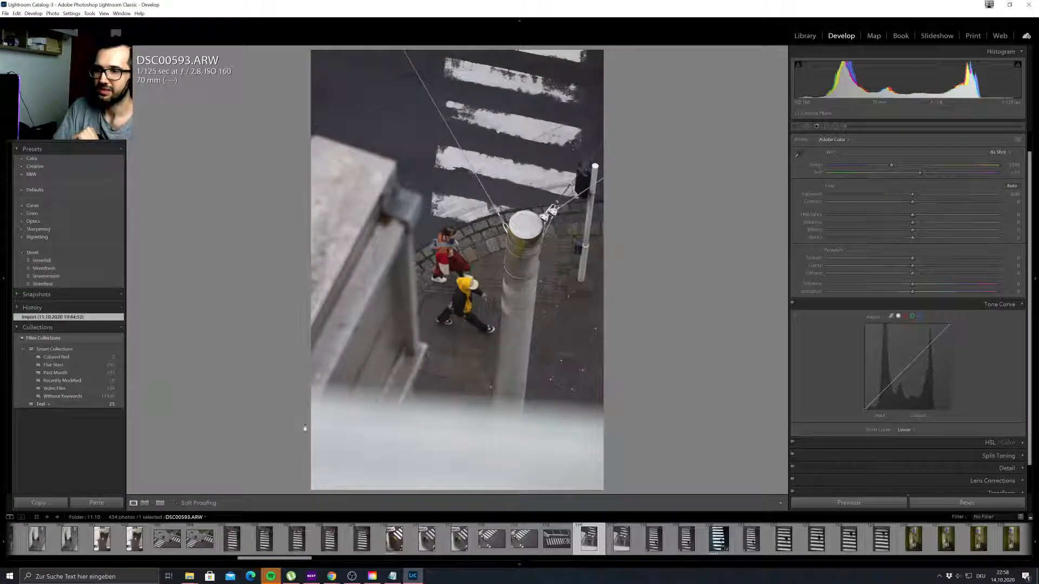
click(621, 543)
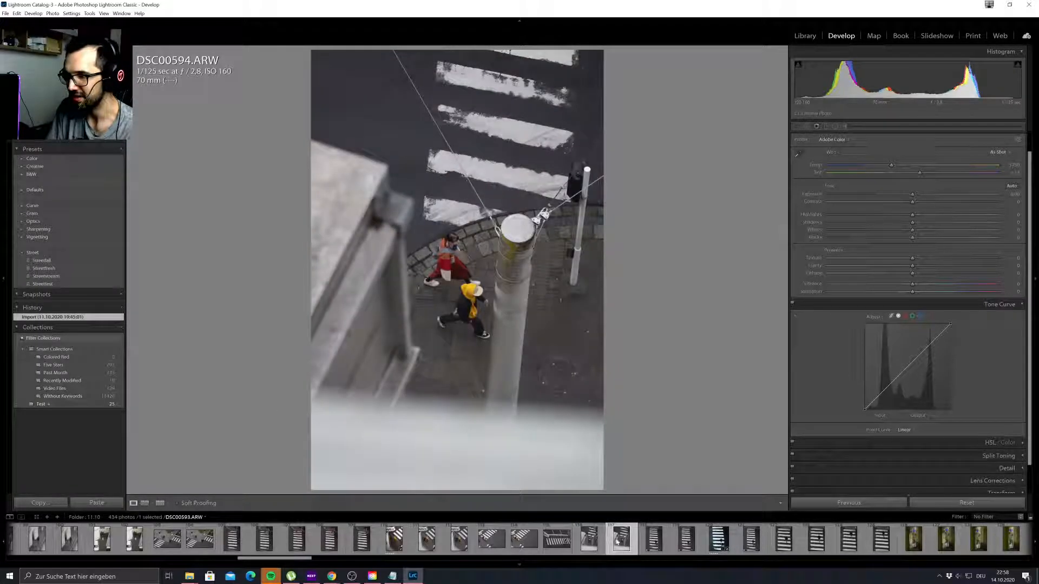
Open DSC00598.ARW for cropping and set its crop aspect ratio to As Shot.
click(718, 541)
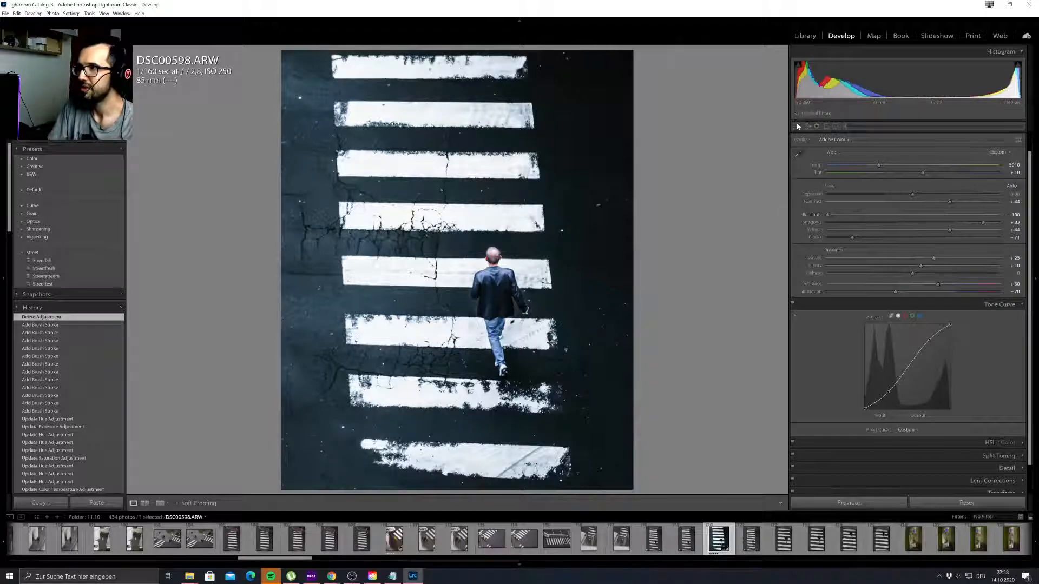
key(r)
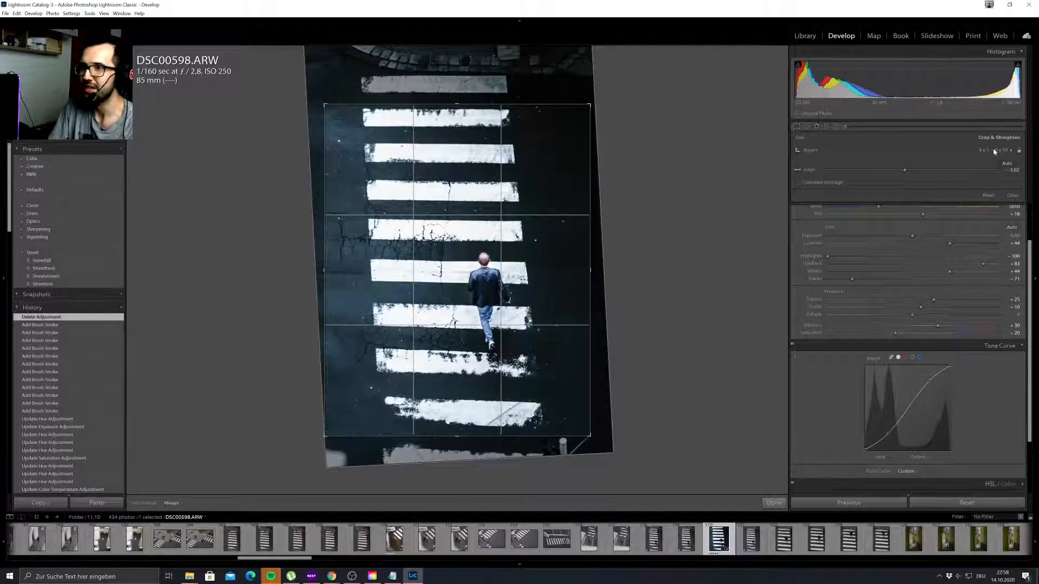
click(998, 152)
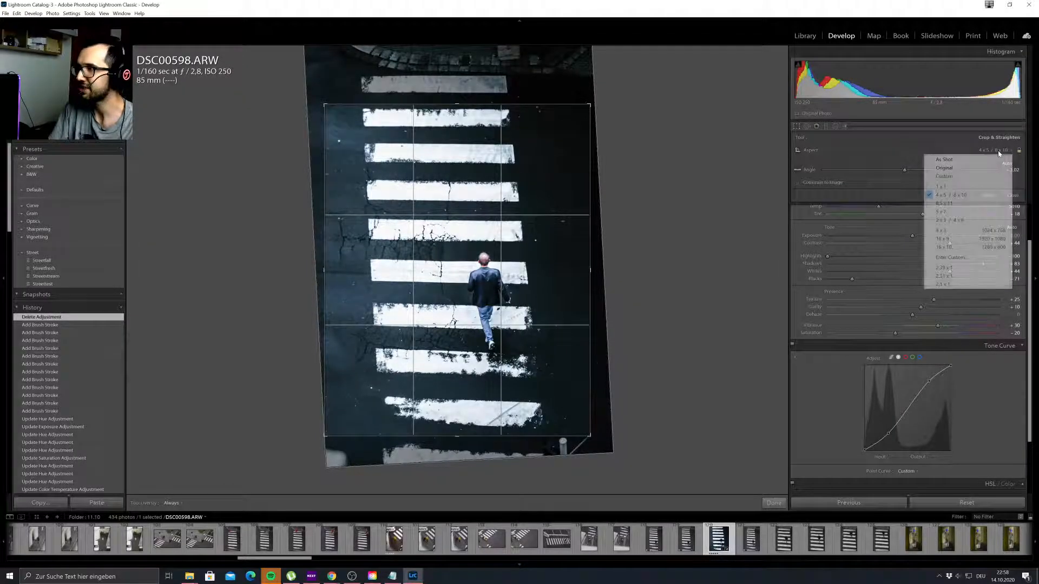
click(949, 161)
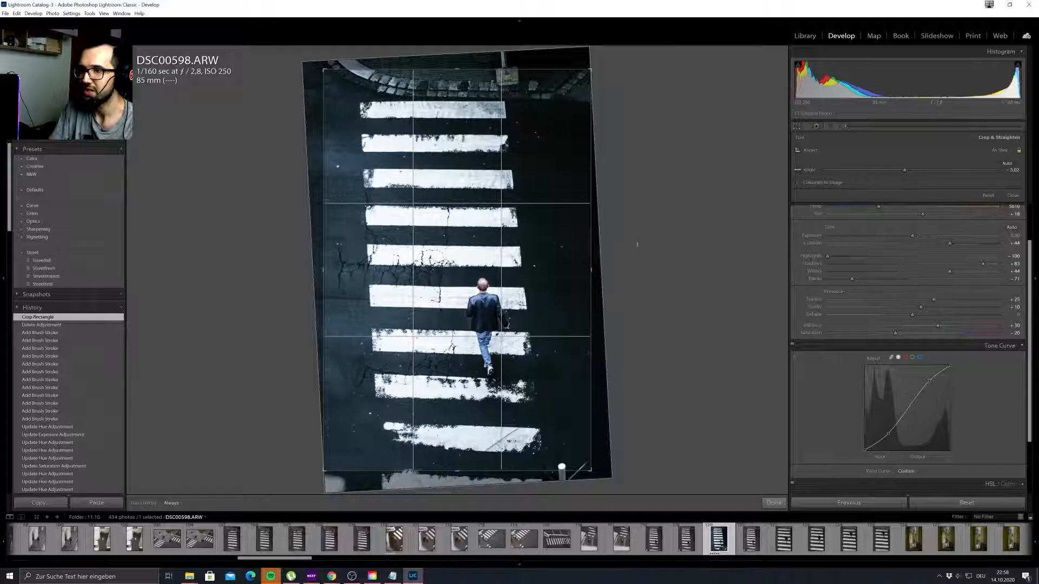
Open the unedited DSC00597.ARW and leave the crop tool to view the full frame.
click(751, 547)
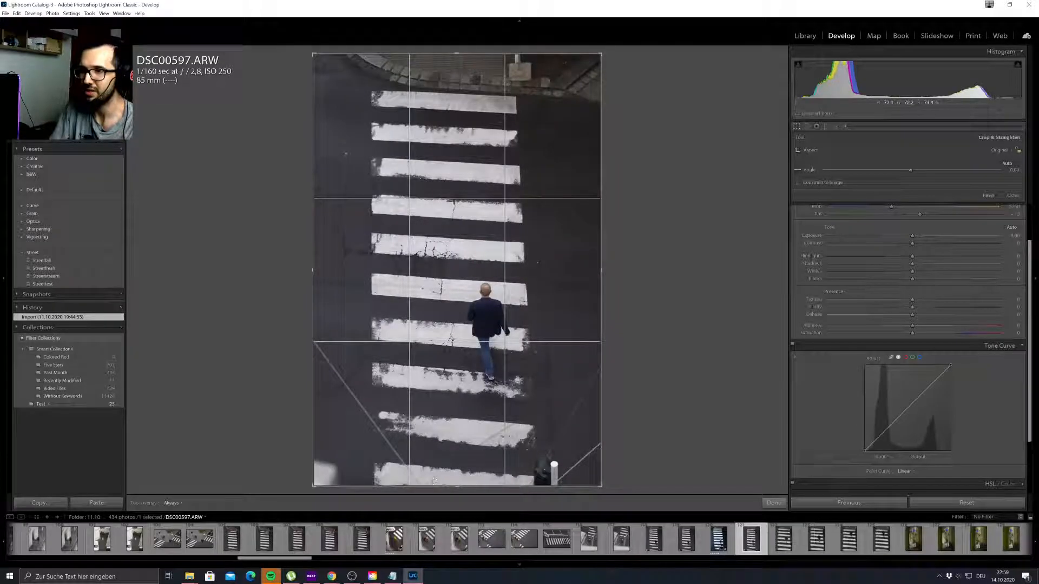
click(797, 126)
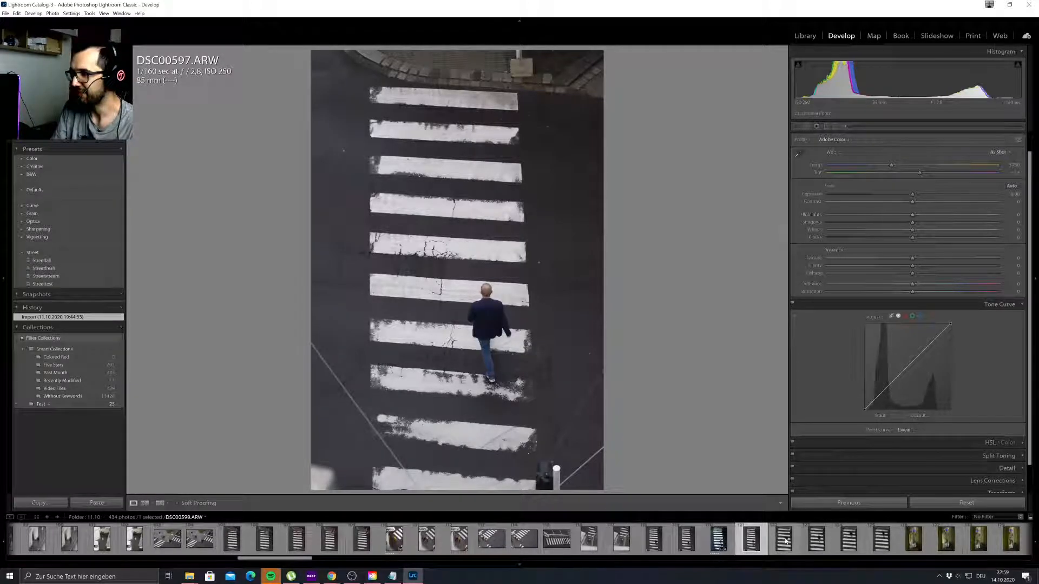
Open the edited DSC00598.ARW for cropping and set its crop aspect ratio to 4 x 5 / 8 x 10.
scroll(628, 541, down, 5)
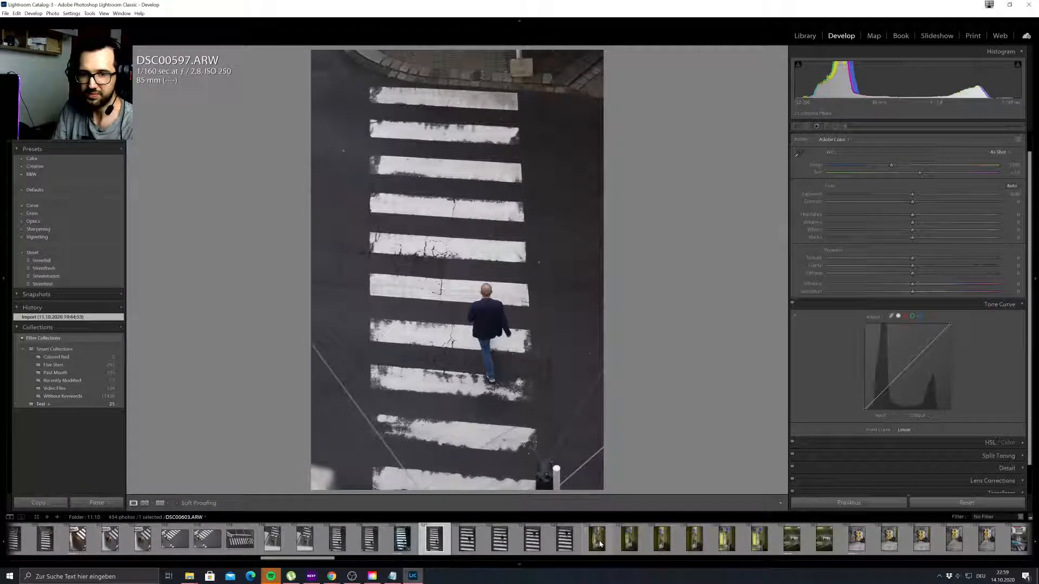
click(402, 542)
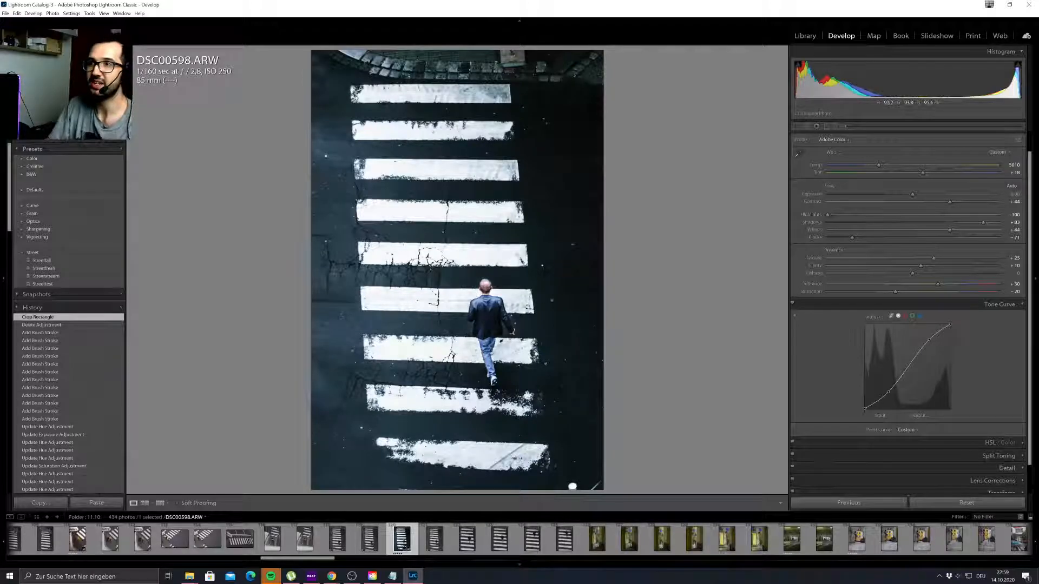
click(796, 127)
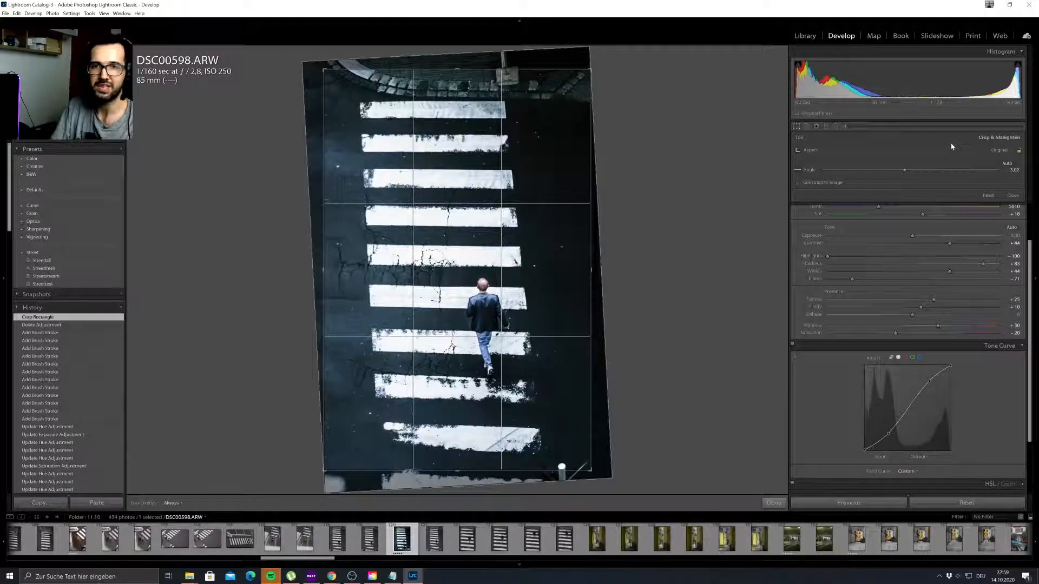
click(999, 151)
click(950, 195)
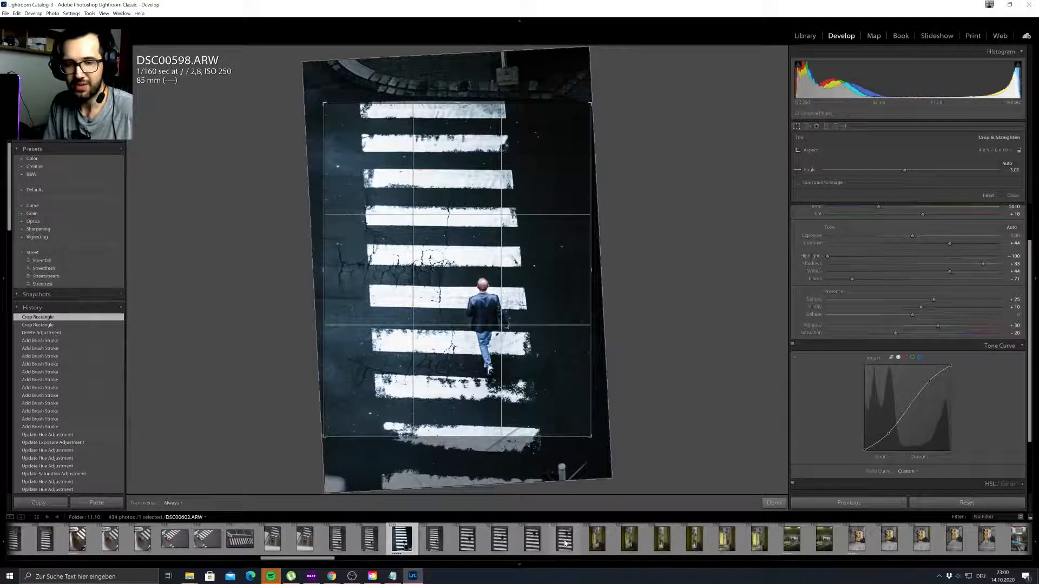
View DSC00603.ARW, return to the unedited crossing photo DSC00597.ARW and leave the crop tool.
click(599, 543)
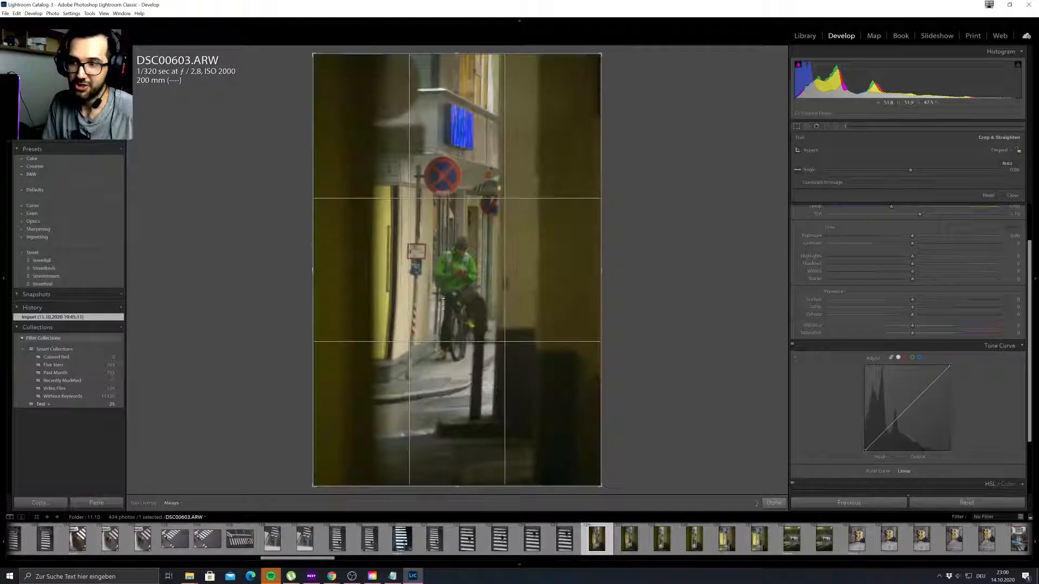
click(431, 546)
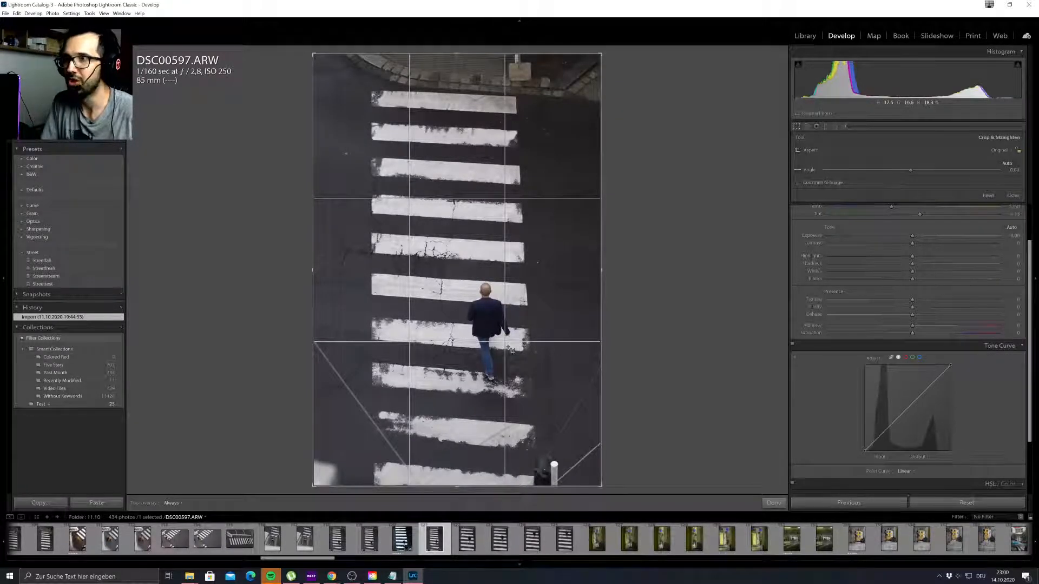
key(r)
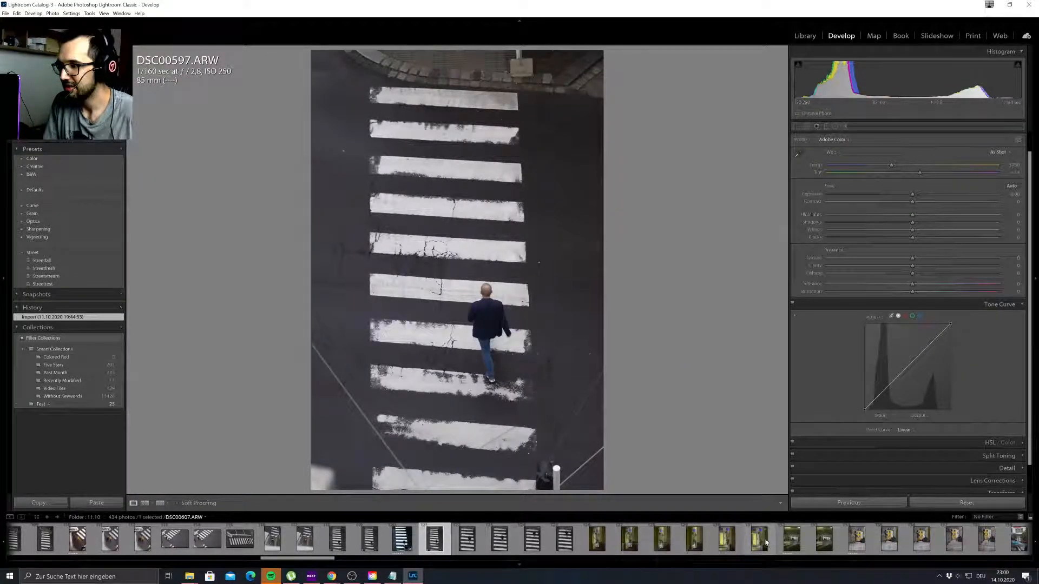
View the photos DSC00610.ARW and DSC00611.ARW and preview the Street presets on them.
click(789, 545)
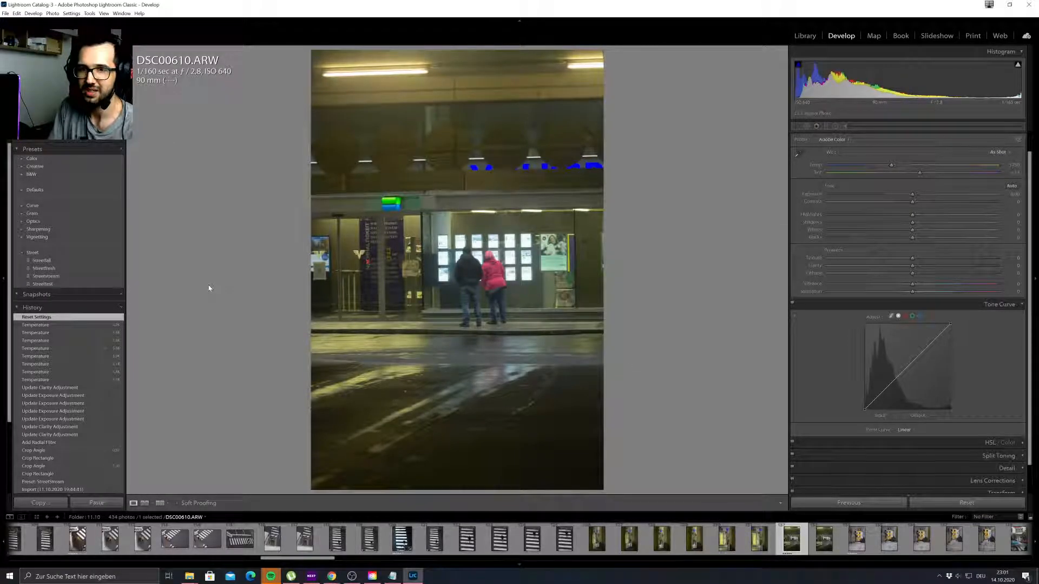
mouse_move(104, 286)
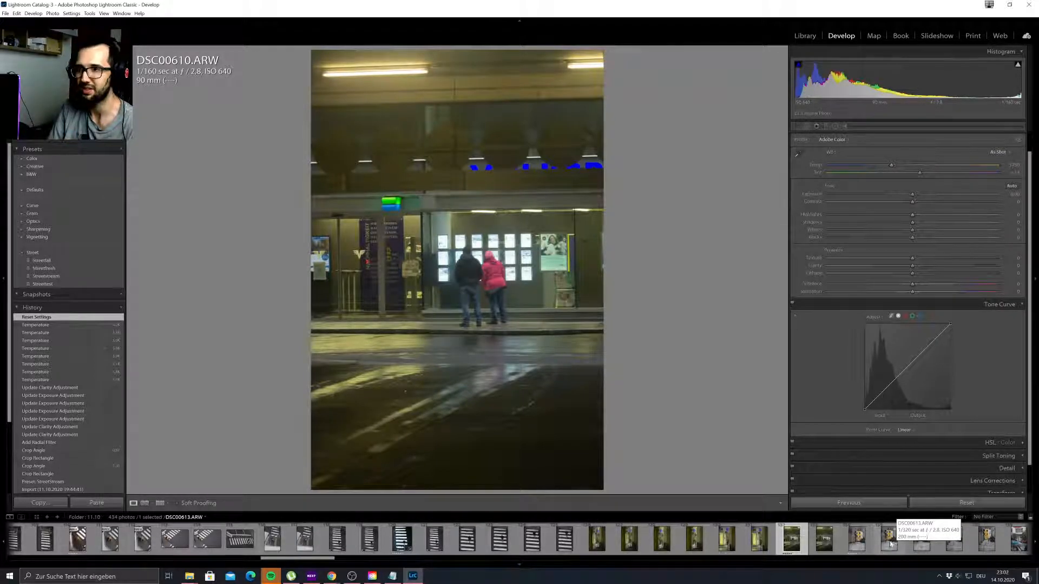
click(862, 545)
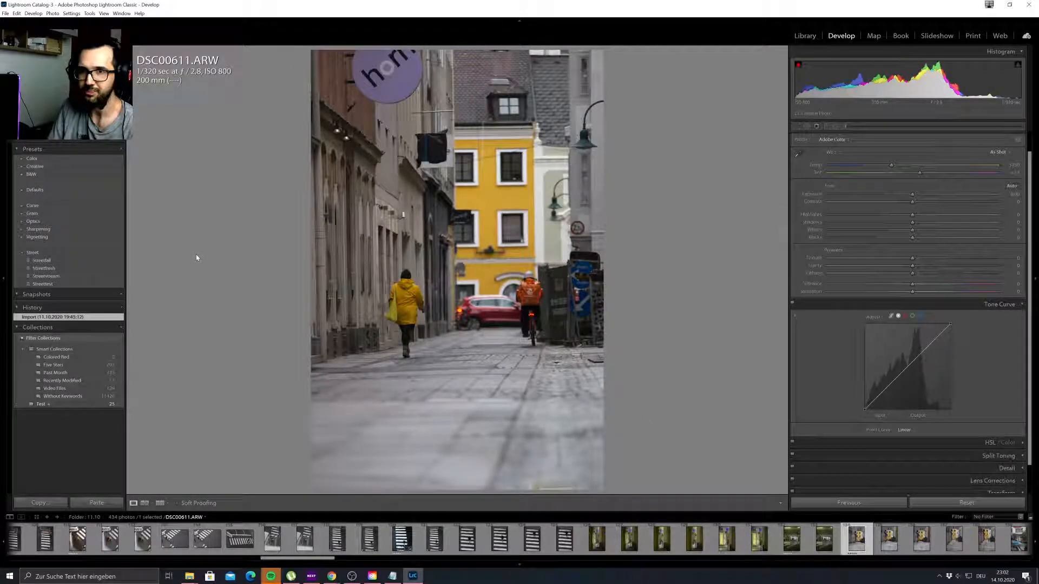
mouse_move(100, 262)
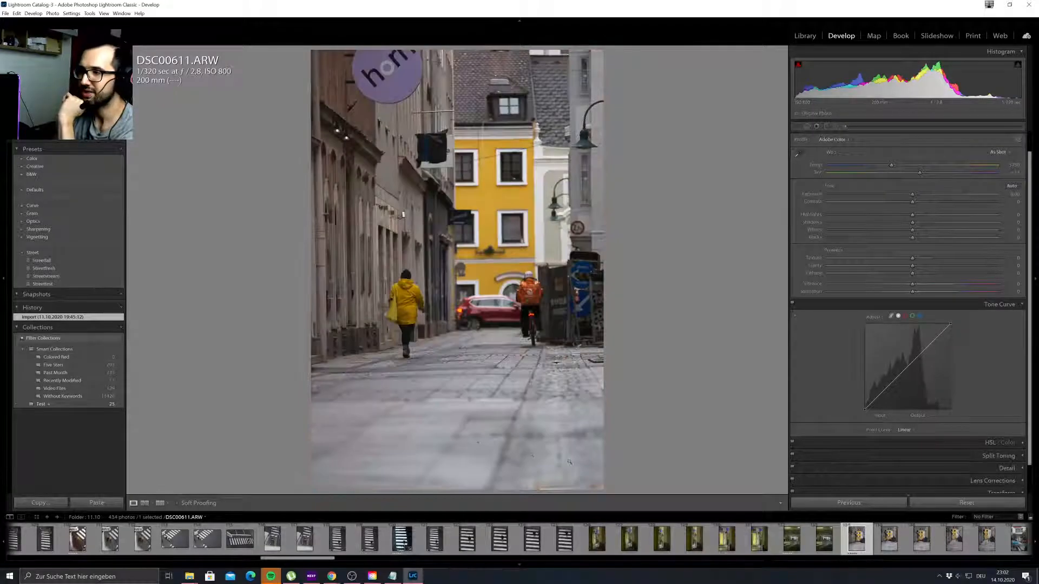
Open the crowd photo DSC00624.ARW and apply the last preset of the Street group to it.
scroll(710, 536, down, 3)
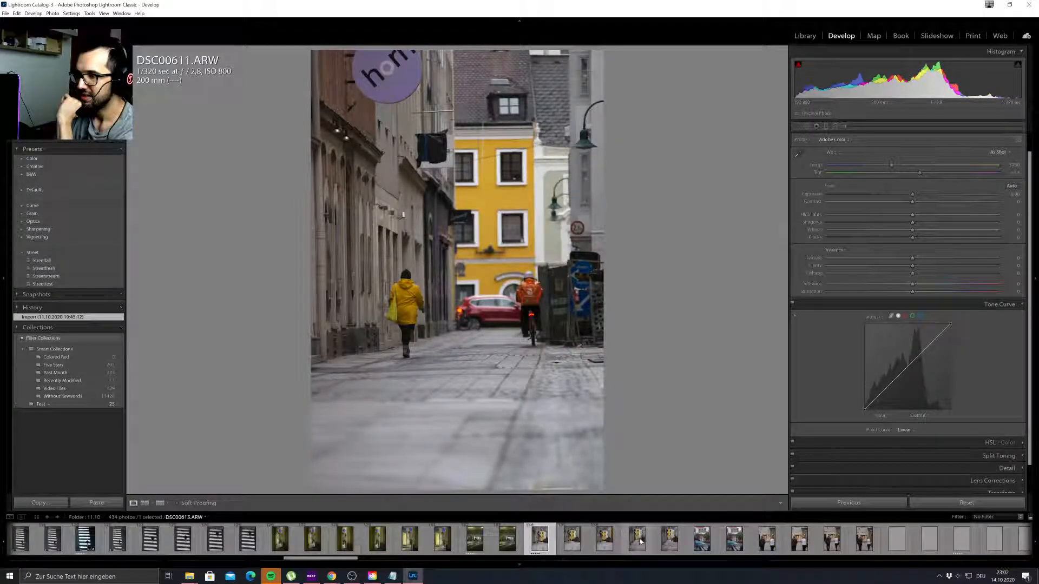
scroll(614, 539, down, 3)
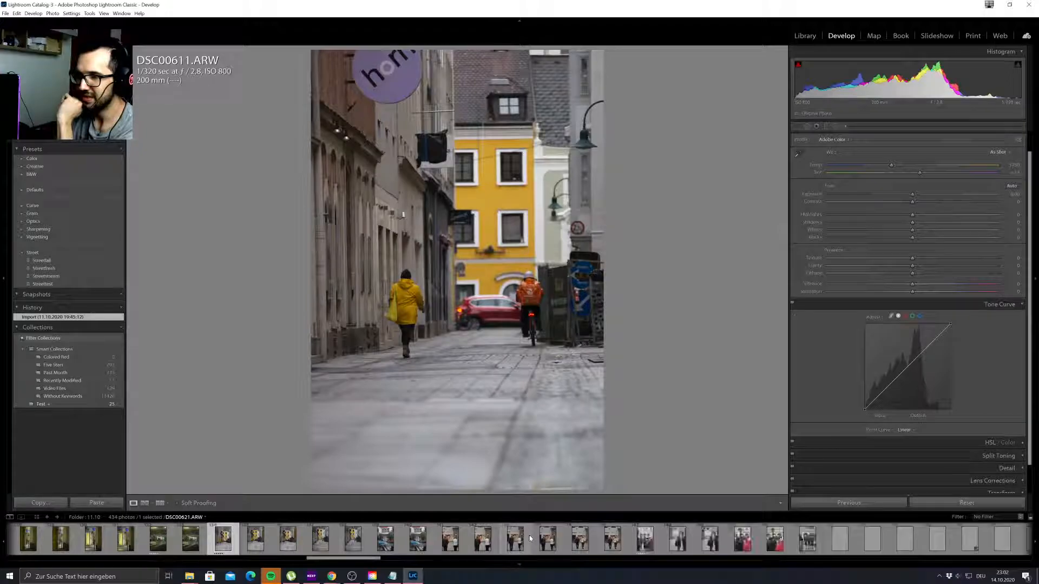
click(645, 544)
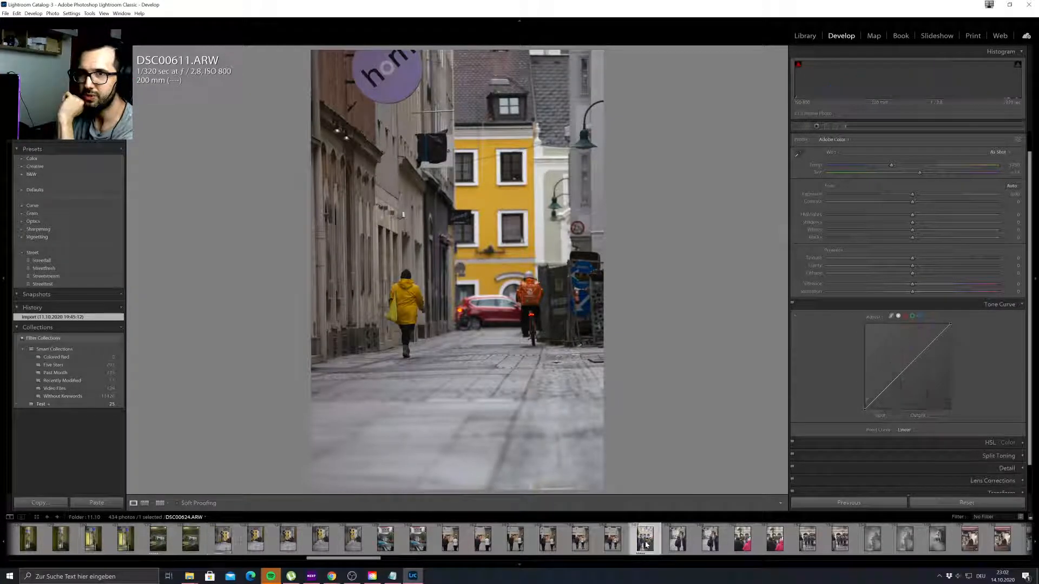
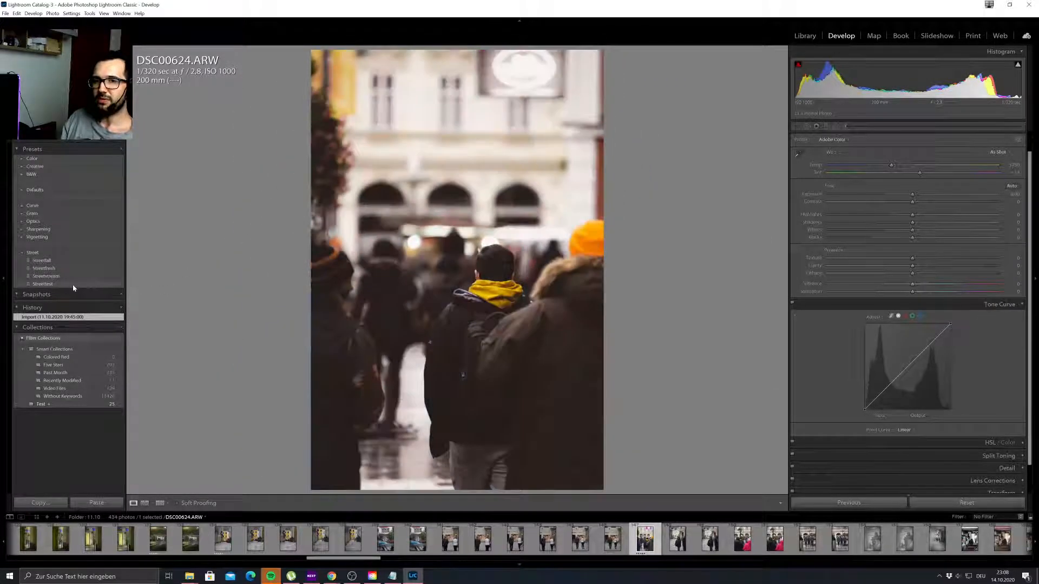
click(71, 285)
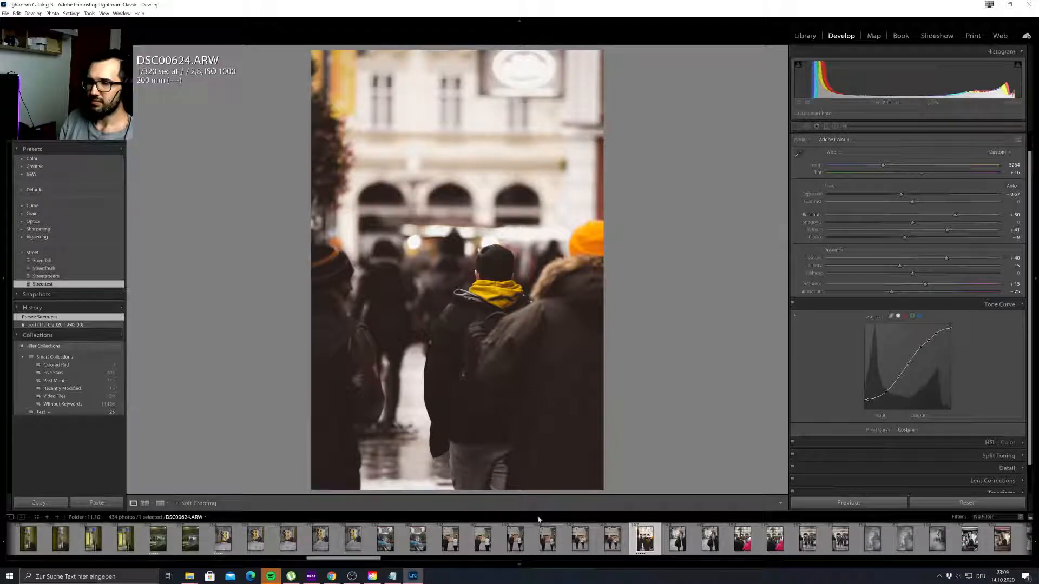
Add a large oval radial filter over the building facade and crowd, and shift it slightly upward.
click(834, 126)
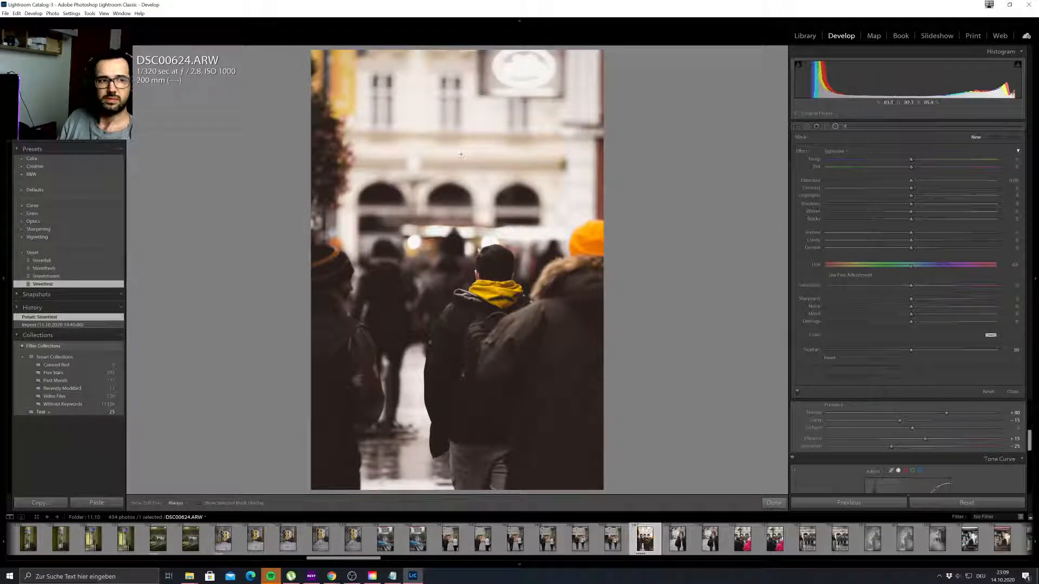
drag(454, 146, 626, 433)
drag(578, 347, 579, 347)
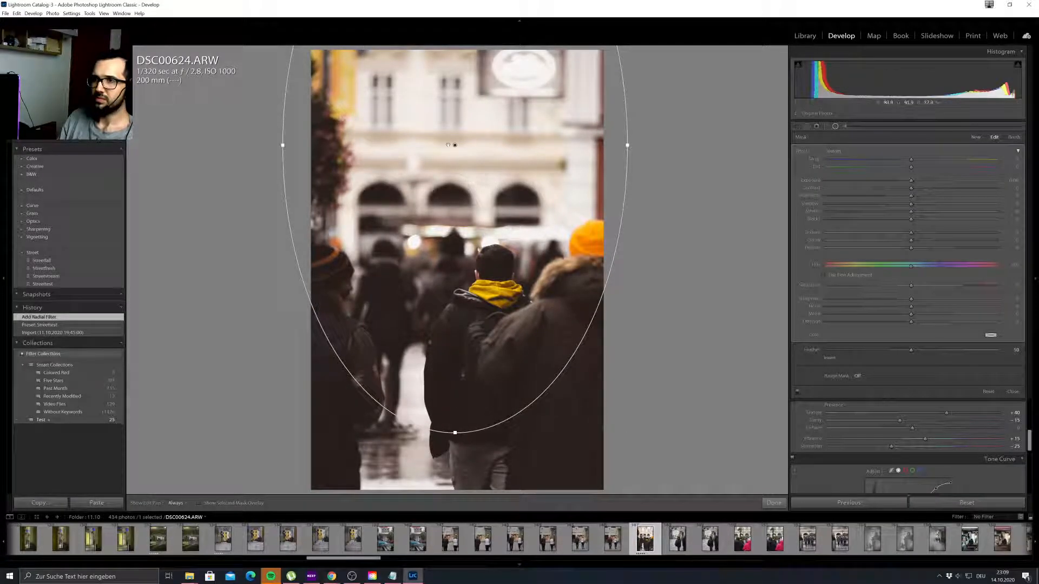
drag(455, 145, 454, 106)
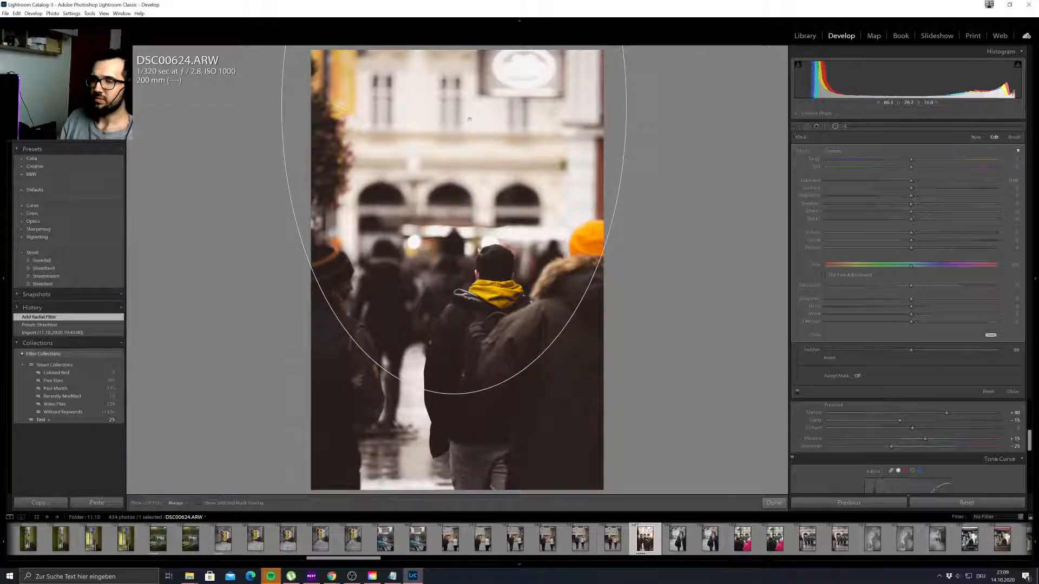
Invert the radial filter's mask and set its exposure to about 0.47 and clarity to about -29.
drag(911, 180, 924, 182)
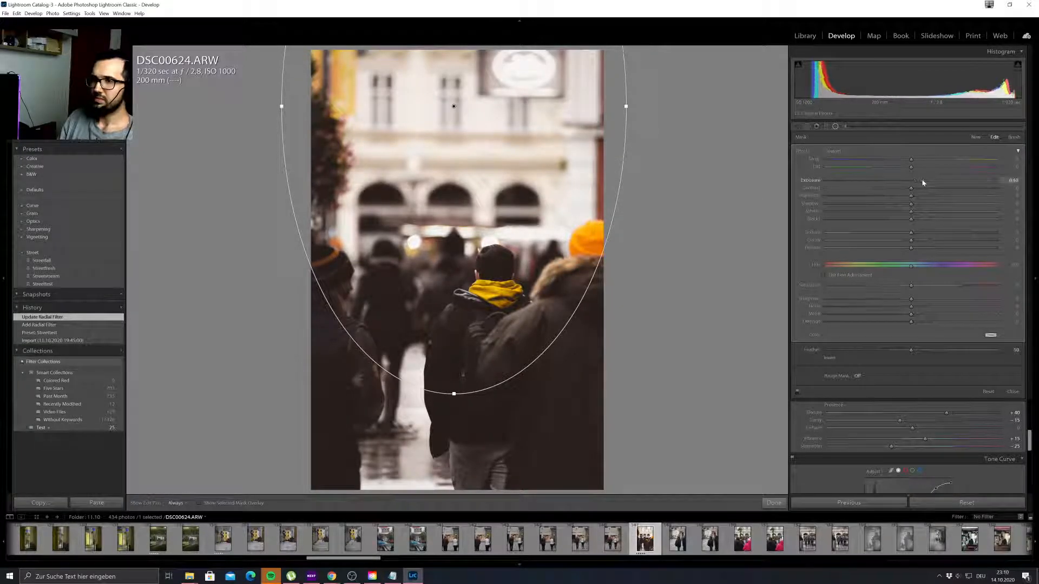
click(819, 358)
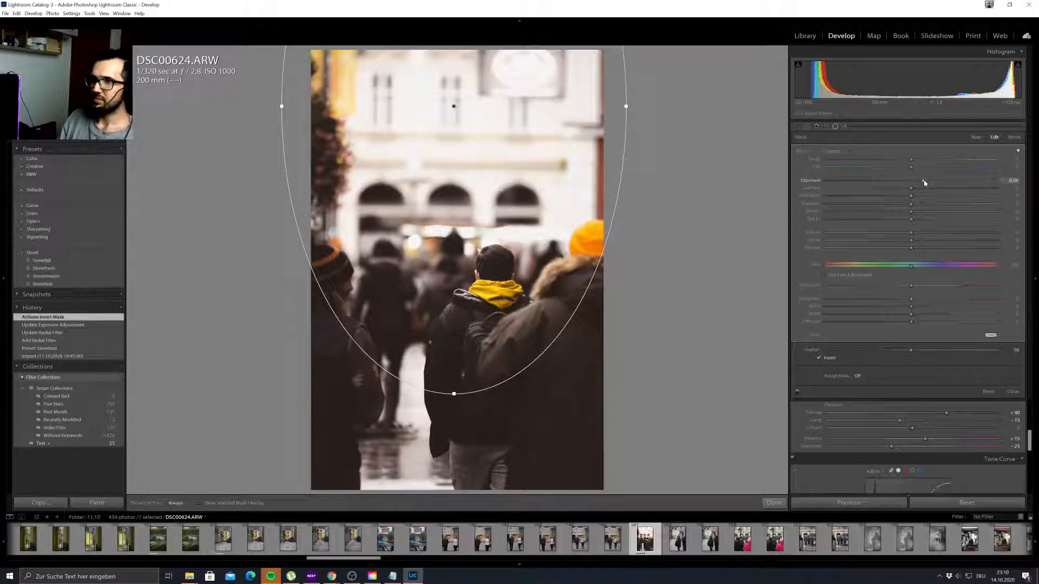
mouse_move(917, 184)
mouse_down()
mouse_move(905, 183)
mouse_move(923, 184)
mouse_up()
drag(911, 239, 887, 244)
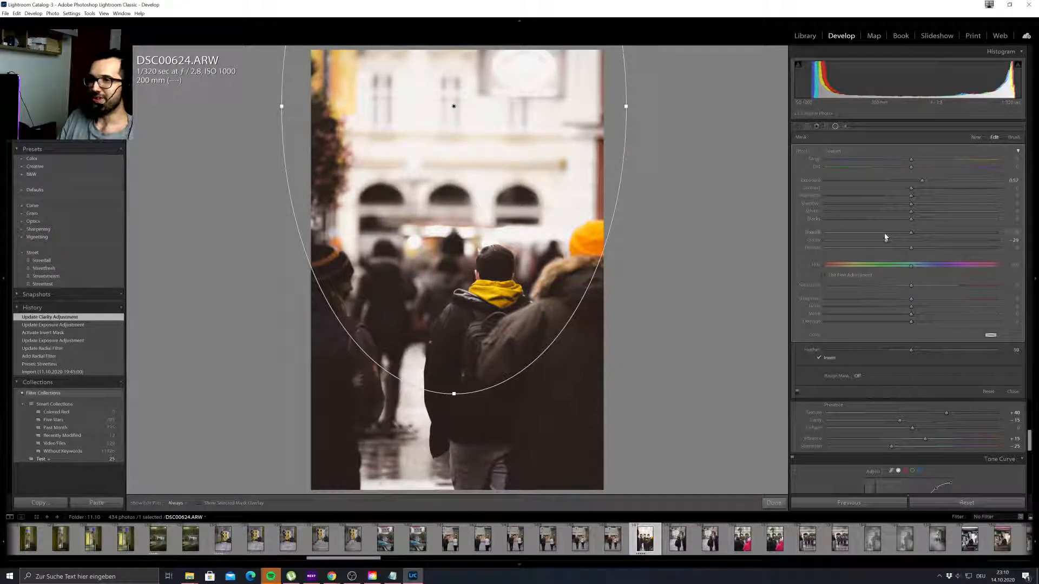
mouse_move(926, 182)
mouse_down()
mouse_move(907, 181)
mouse_move(919, 184)
mouse_up()
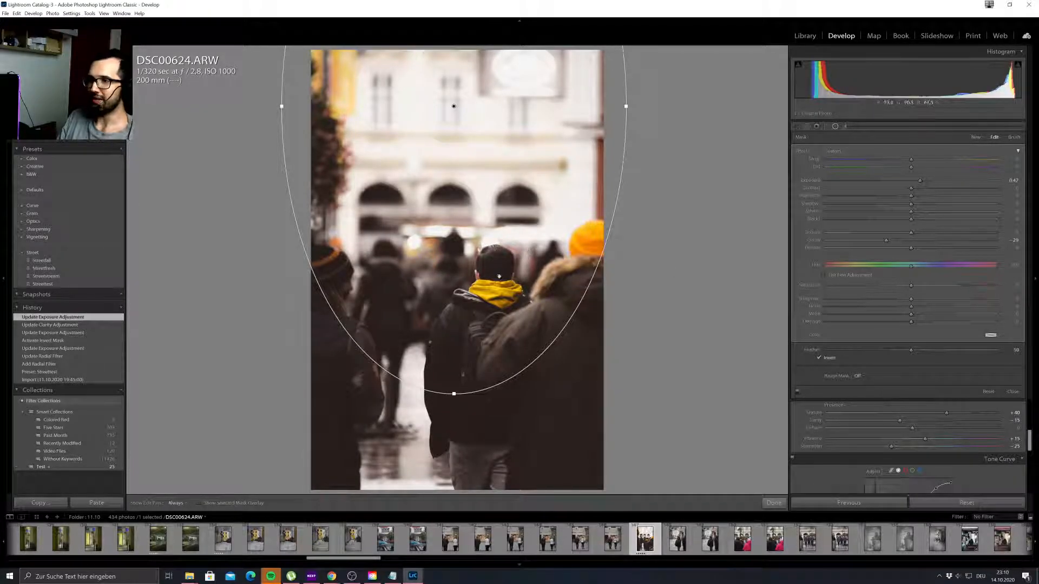
Move the radial filter down towards the crowd and delete it.
drag(454, 107, 460, 172)
click(442, 212)
click(442, 213)
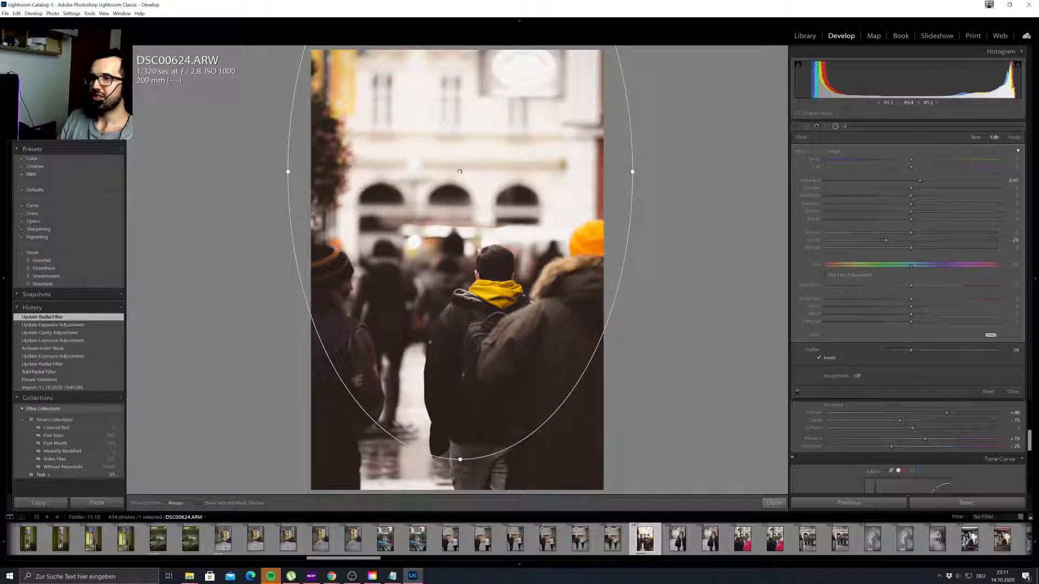
key(Delete)
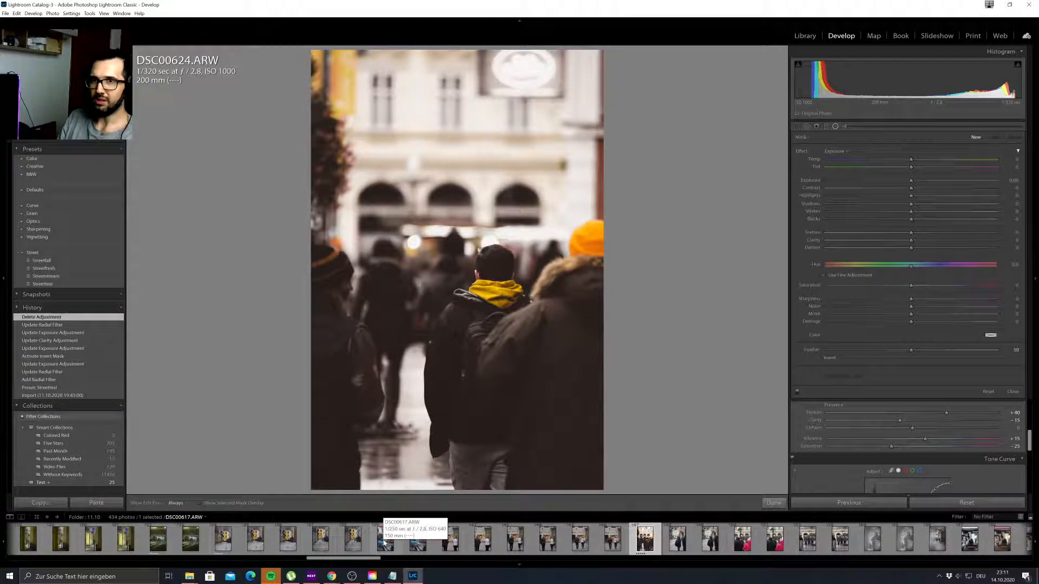
View the unedited couple photos DSC00623.ARW, DSC00621.ARW and DSC00622.ARW, and return to DSC00624.ARW.
click(580, 544)
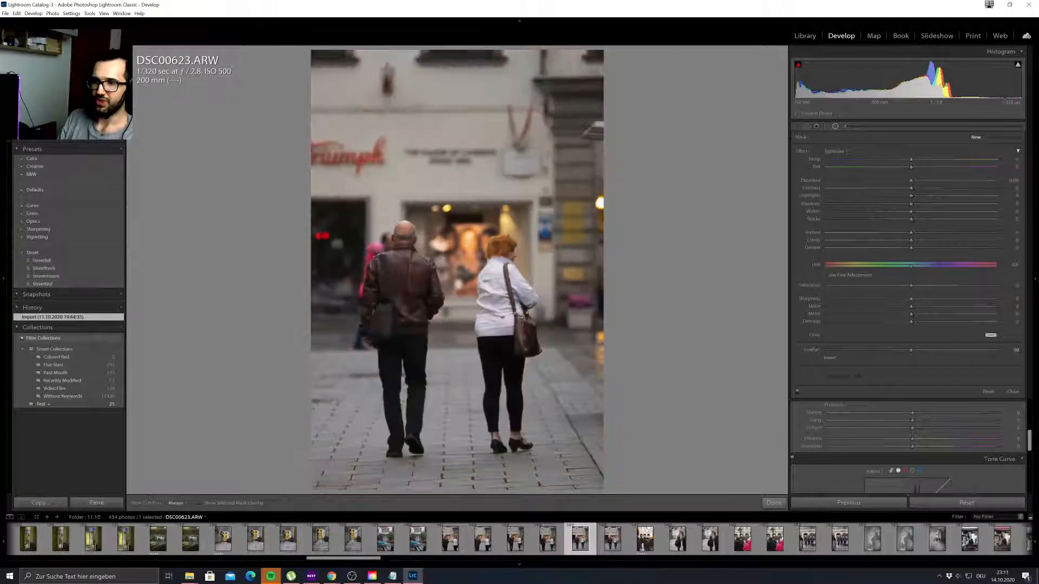
key(Left)
key(Left)
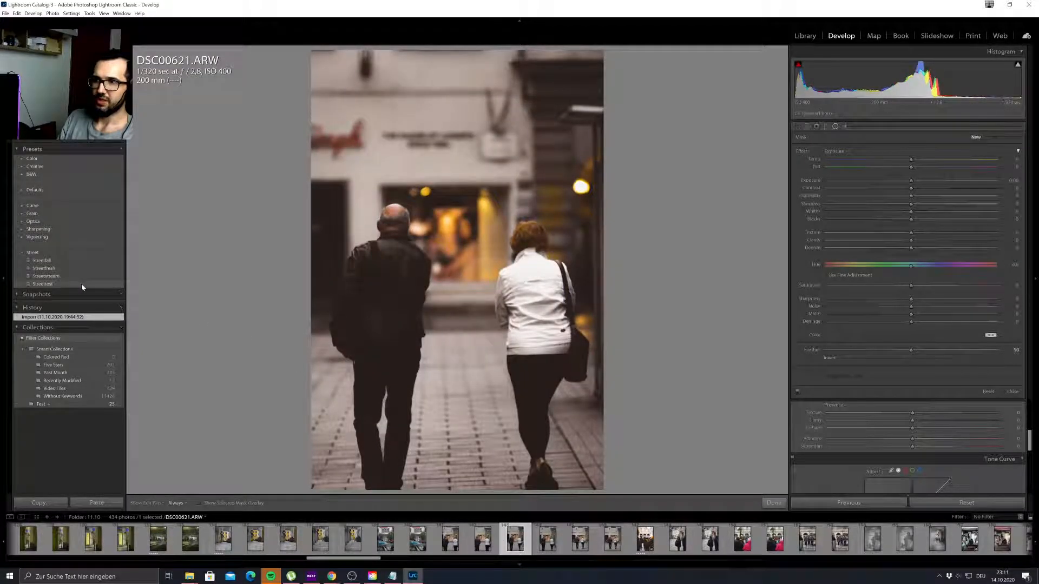
click(614, 546)
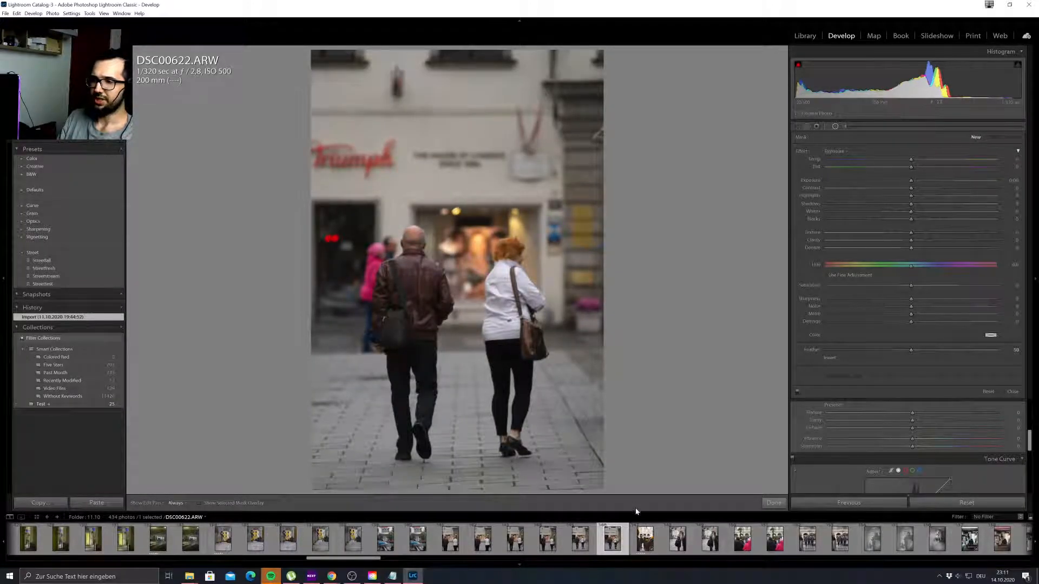
click(646, 541)
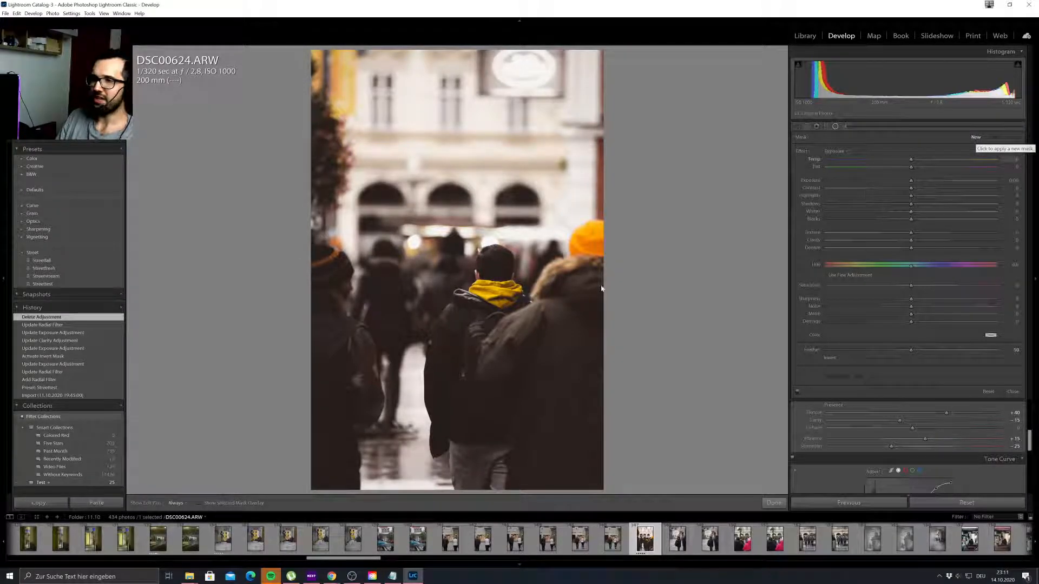
Add a wide radial filter across the crowd, try its shadows at about 57 and reset them to 0.
drag(449, 278, 746, 397)
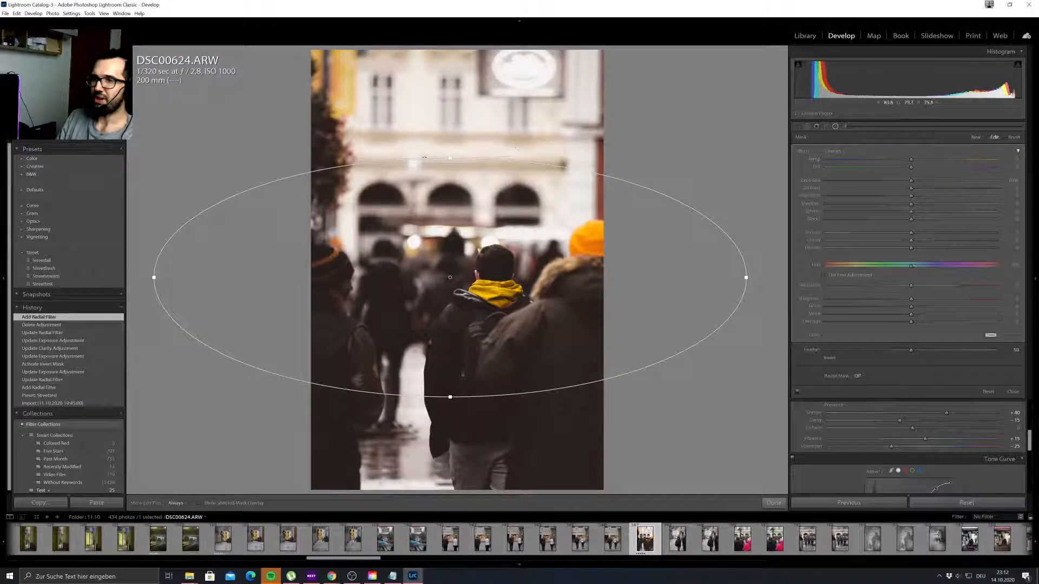
drag(450, 277, 451, 287)
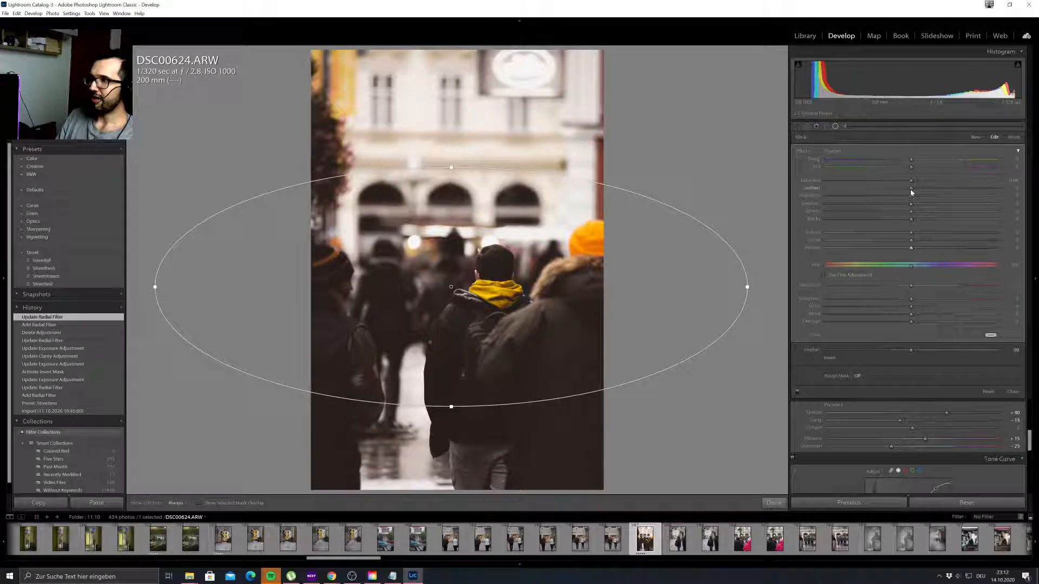
drag(911, 204, 961, 206)
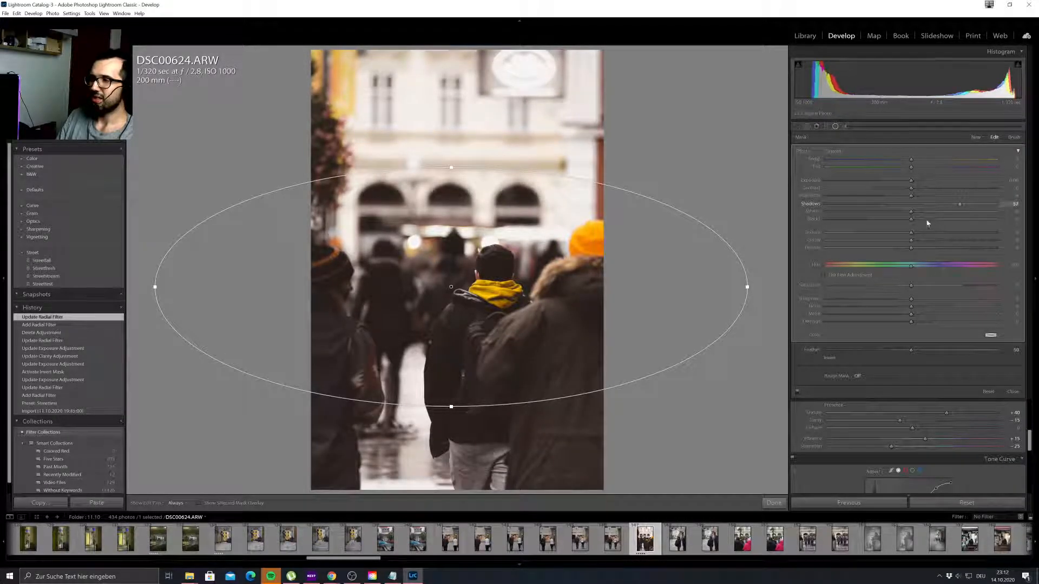
double_click(810, 204)
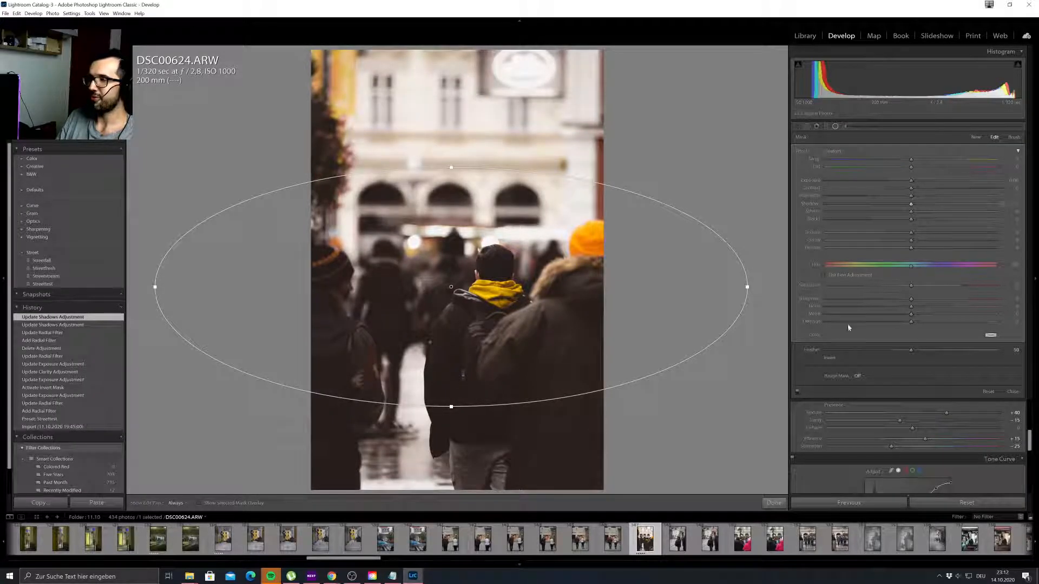
Invert the wide radial filter's mask and set its highlights to about 61.
click(818, 358)
click(818, 358)
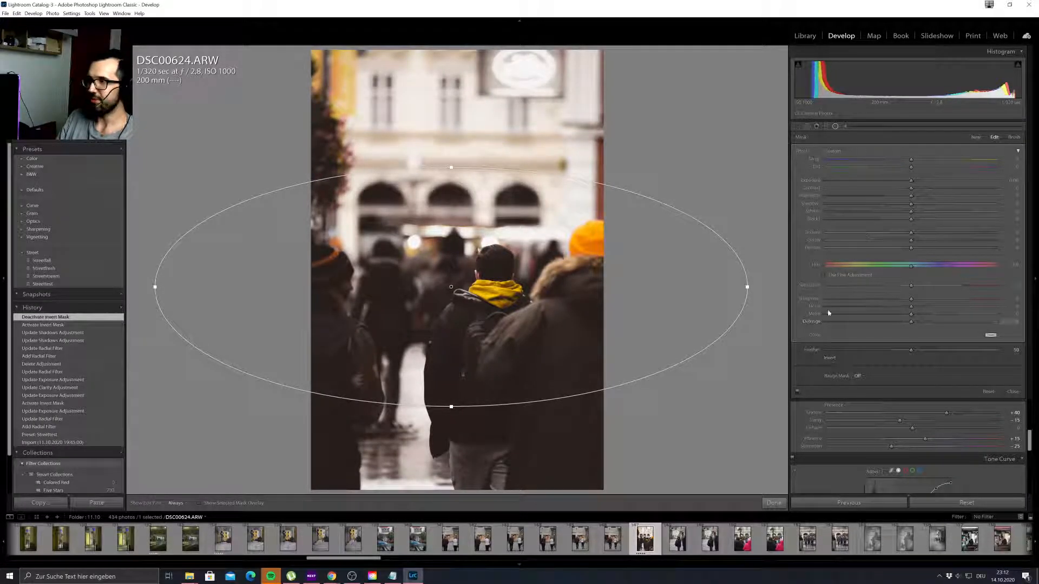
click(818, 358)
drag(911, 196, 963, 198)
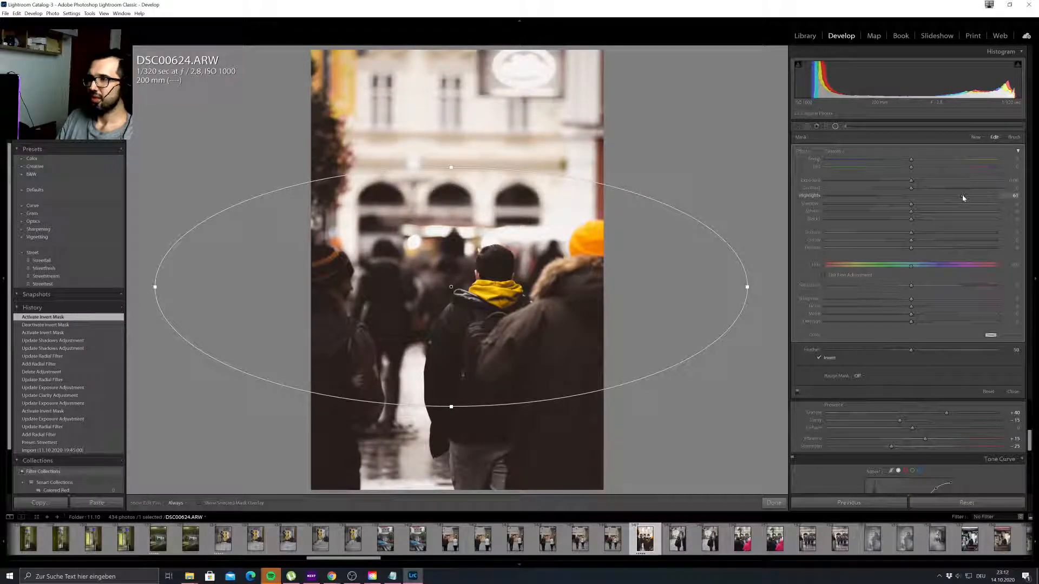
Brush the wide radial filter's mask with Auto Mask, erasing it from the bright background beside the orange hat.
click(1012, 138)
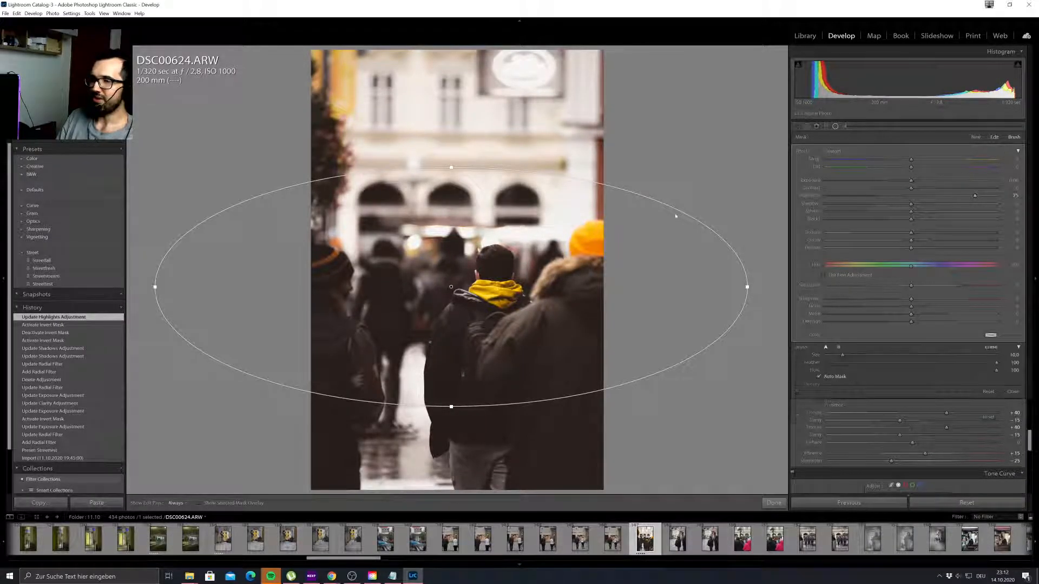
key(h)
scroll(568, 211, up, 5)
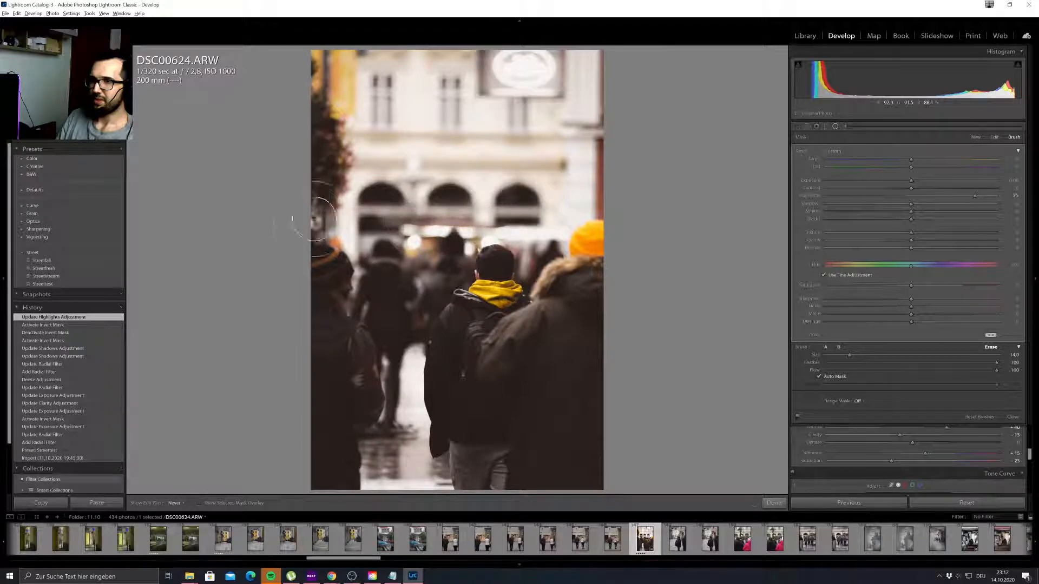
mouse_move(557, 217)
mouse_down()
mouse_move(557, 253)
mouse_move(596, 216)
mouse_move(582, 233)
mouse_up()
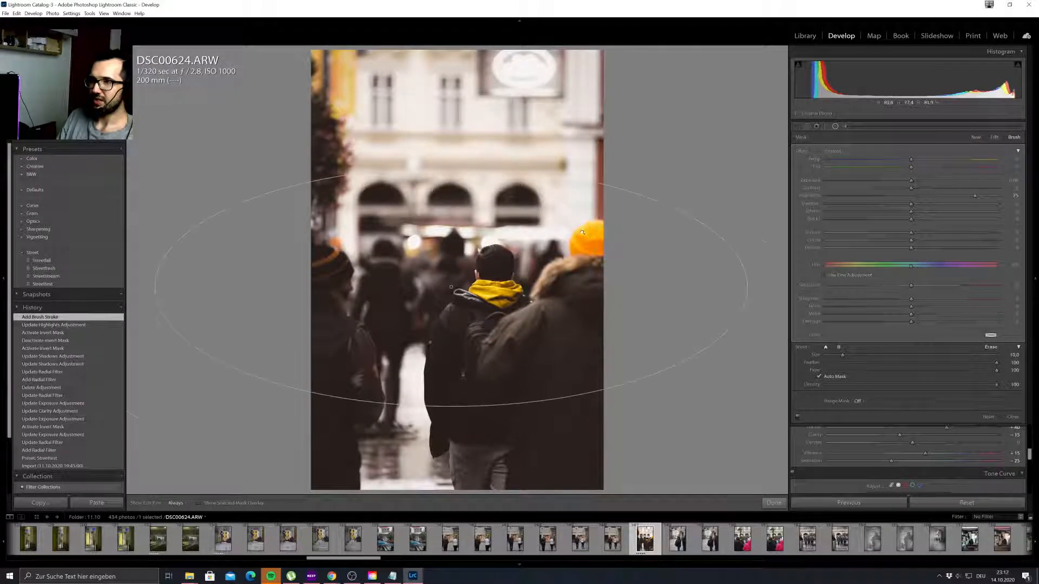
key(ctrl+plus)
scroll(633, 267, down, 3)
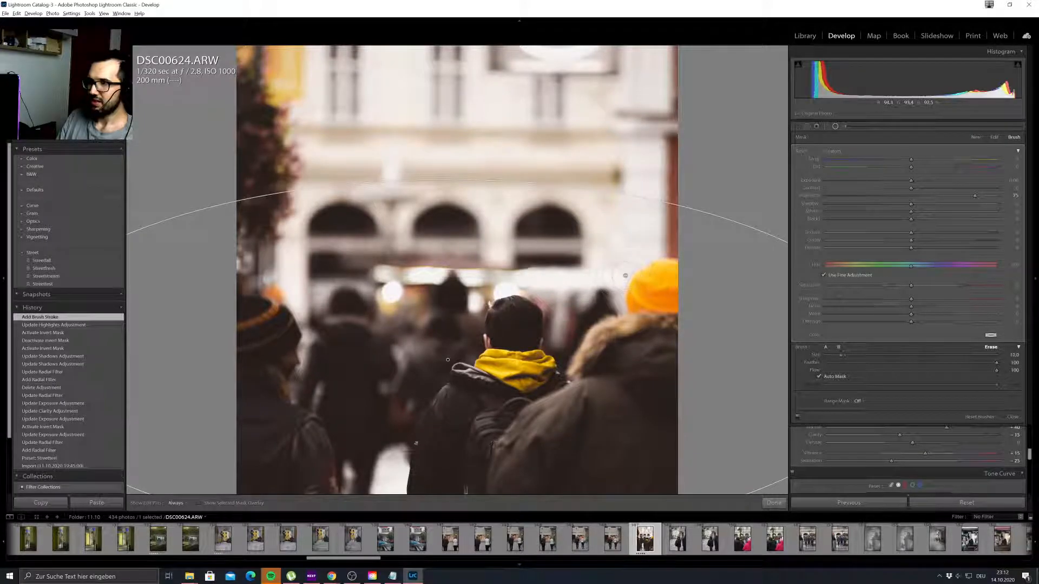
mouse_move(627, 275)
mouse_down()
mouse_move(659, 255)
mouse_move(636, 276)
mouse_move(629, 268)
mouse_move(617, 304)
mouse_up()
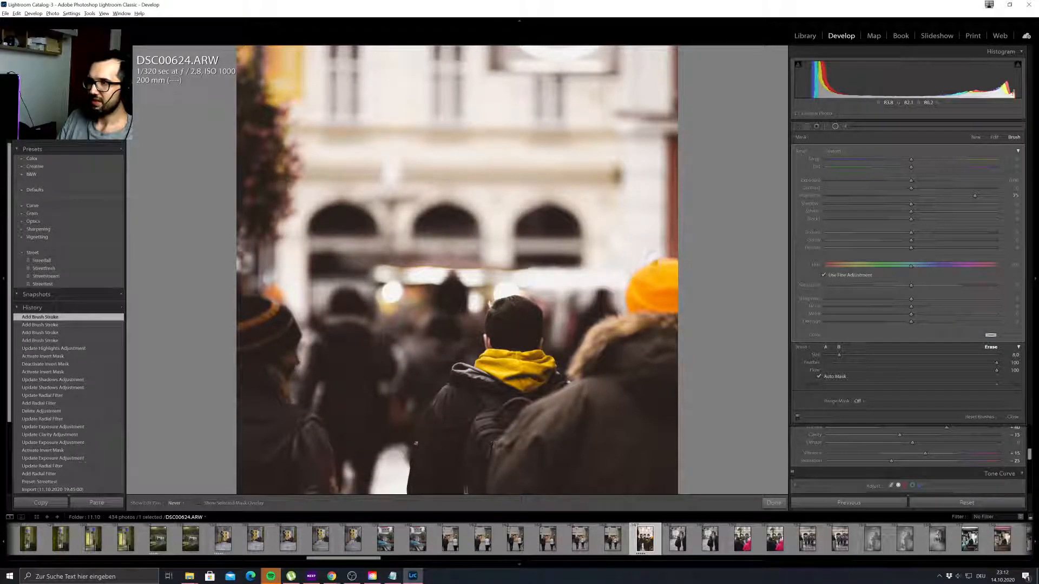
click(629, 269)
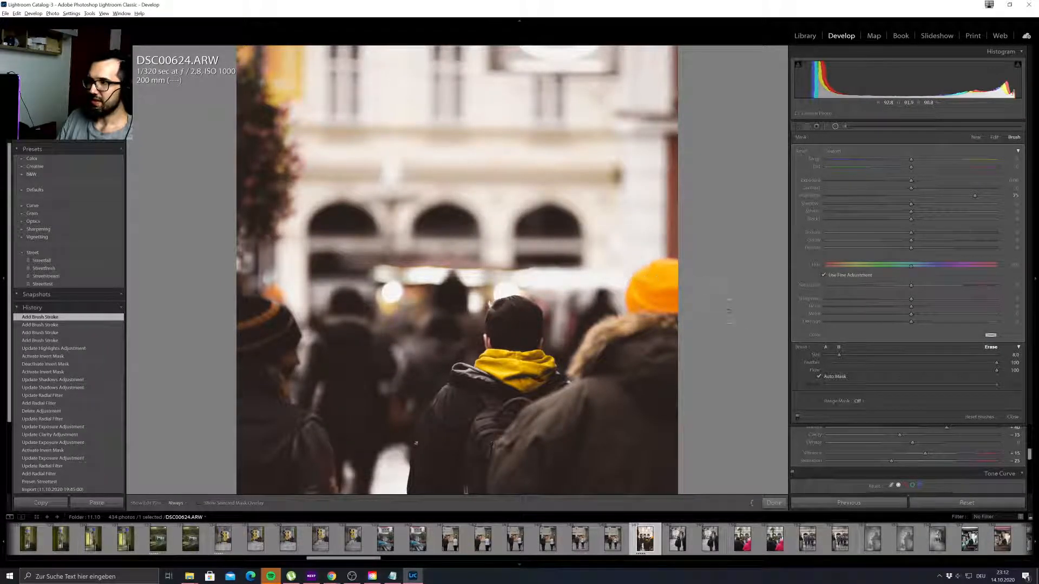
Erase the mask around the orange hat's left side and paint it back onto the hat itself.
click(637, 266)
alt+click(638, 266)
alt+click(632, 274)
alt+click(634, 283)
alt+click(643, 285)
alt+click(641, 289)
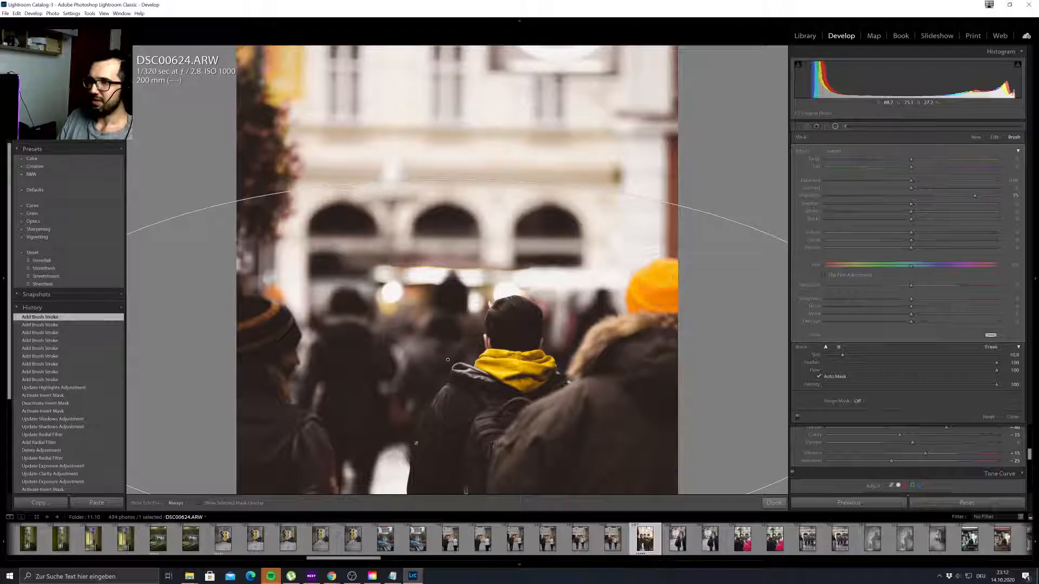
click(659, 288)
click(644, 273)
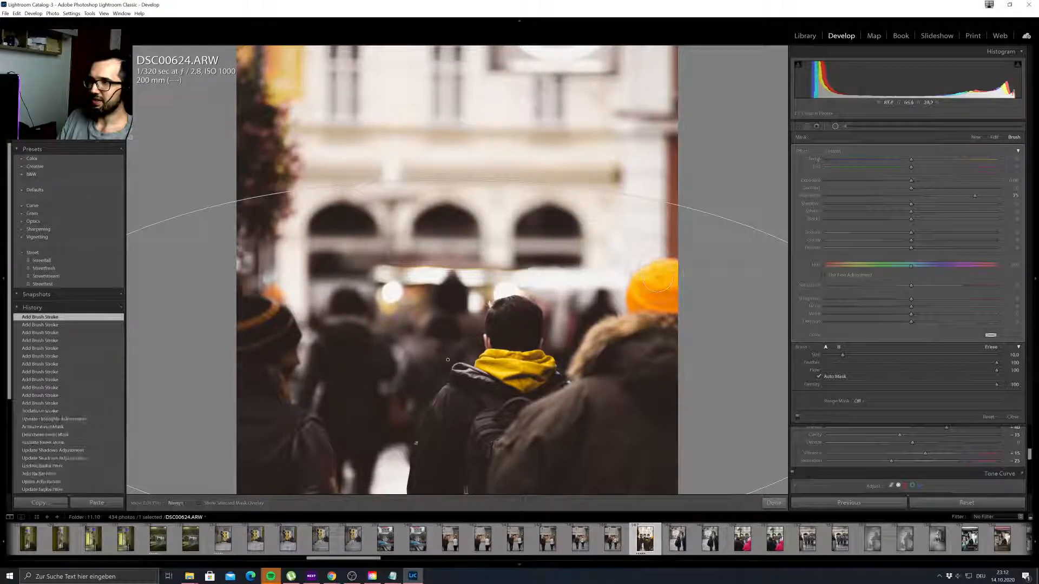
Refine the radial filter's mask with small brush strokes along the upper and left edge of the orange hat.
click(642, 267)
click(643, 266)
click(645, 265)
click(652, 263)
click(654, 260)
click(654, 259)
click(651, 258)
click(646, 257)
scroll(626, 288, down, 1)
click(627, 272)
click(626, 275)
click(607, 249)
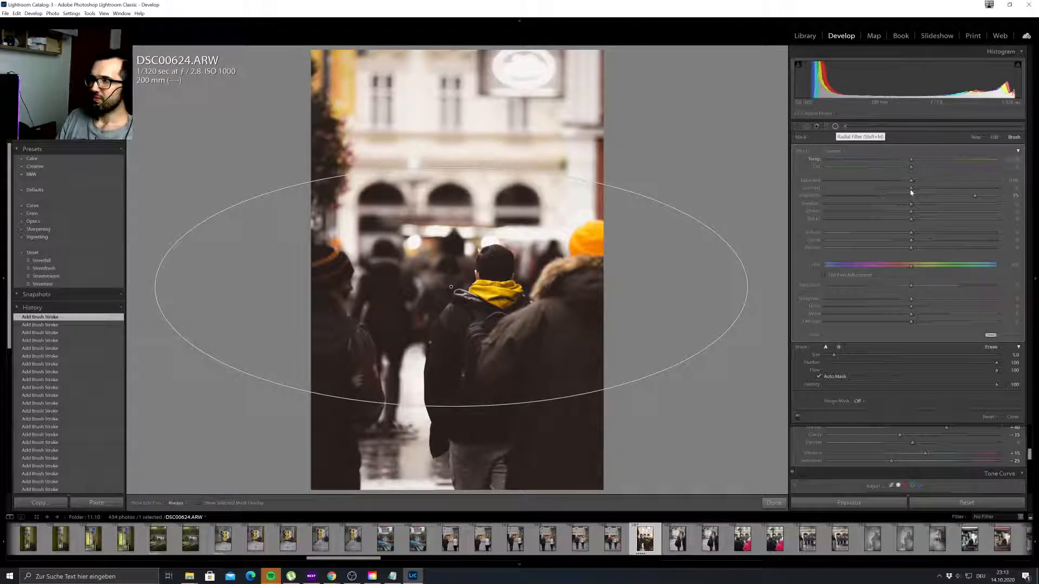
Set the radial filter's exposure to 0.60 and erase its mask from the blurred people and facade without Auto Mask.
drag(912, 183, 924, 180)
key(alt)
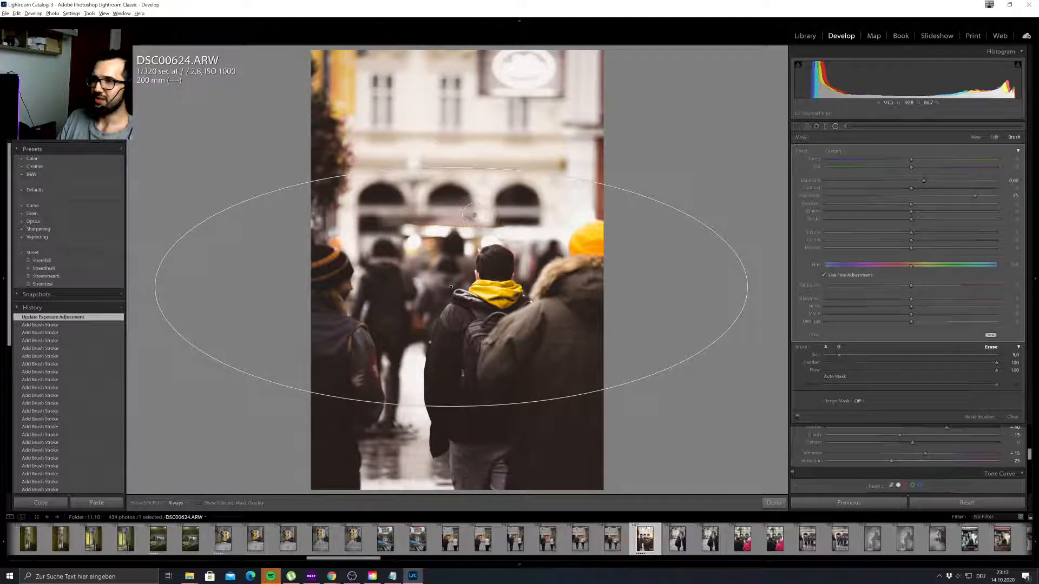
key(h)
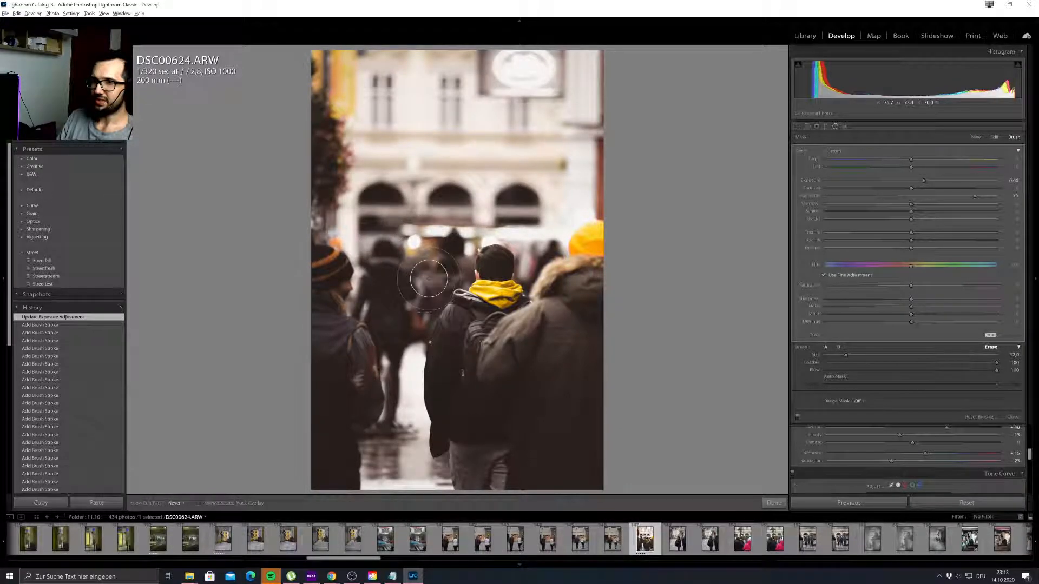
mouse_move(410, 291)
mouse_down()
mouse_move(395, 272)
mouse_move(406, 271)
mouse_move(401, 278)
mouse_move(381, 254)
mouse_move(389, 271)
mouse_move(418, 266)
mouse_up()
click(424, 257)
key(h)
key(h)
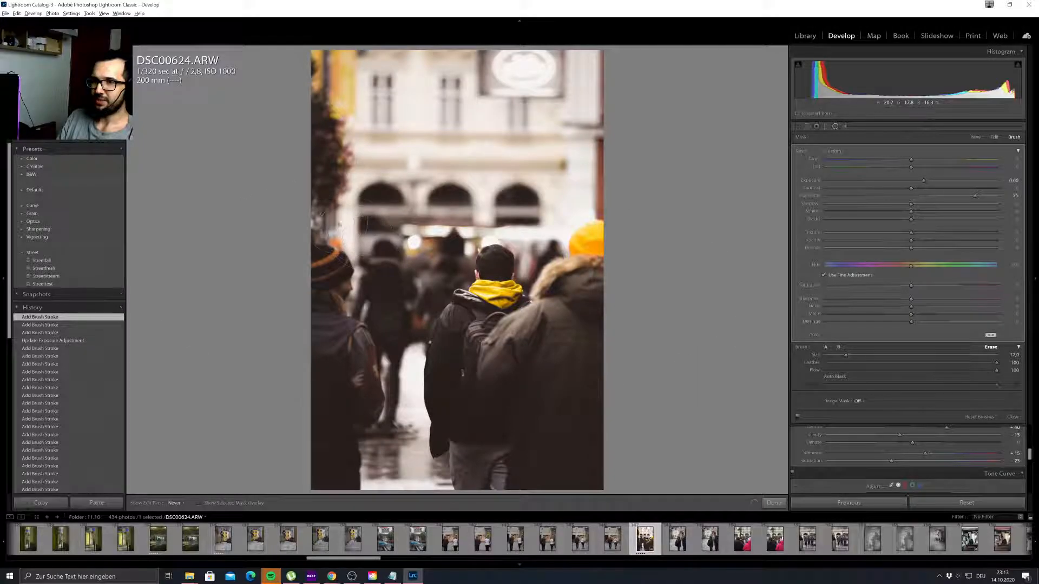
drag(356, 177, 359, 190)
key(h)
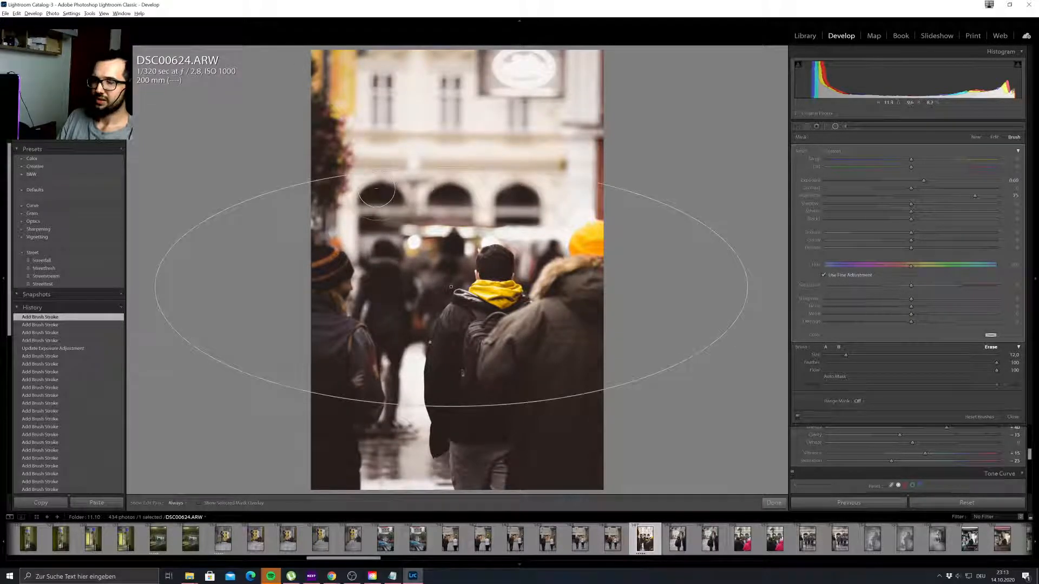
Crop the photo to the 4 x 5 / 8 x 10 aspect ratio, reposition it using the Lights Out view and apply the crop.
click(825, 126)
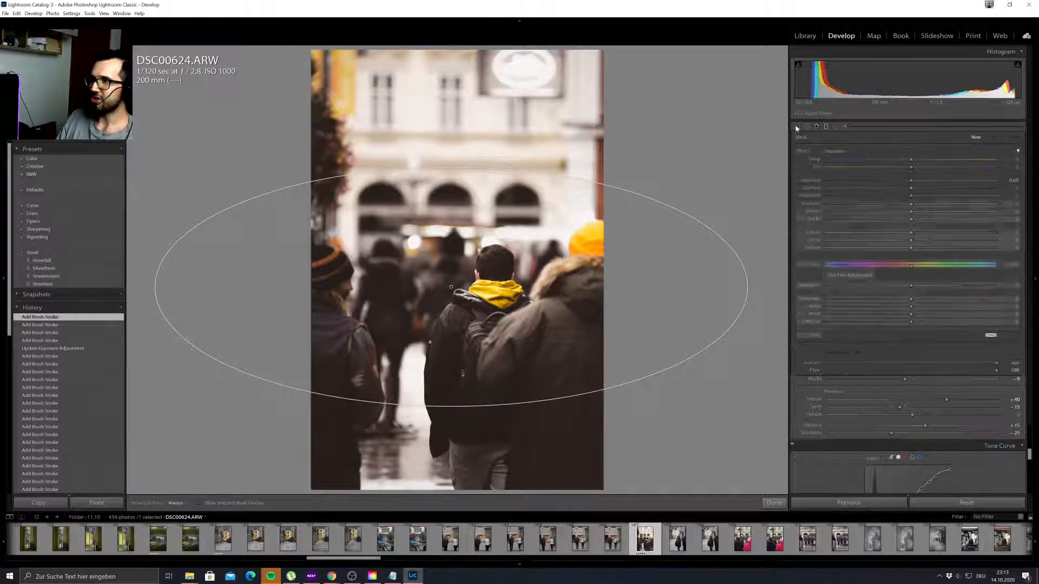
click(796, 126)
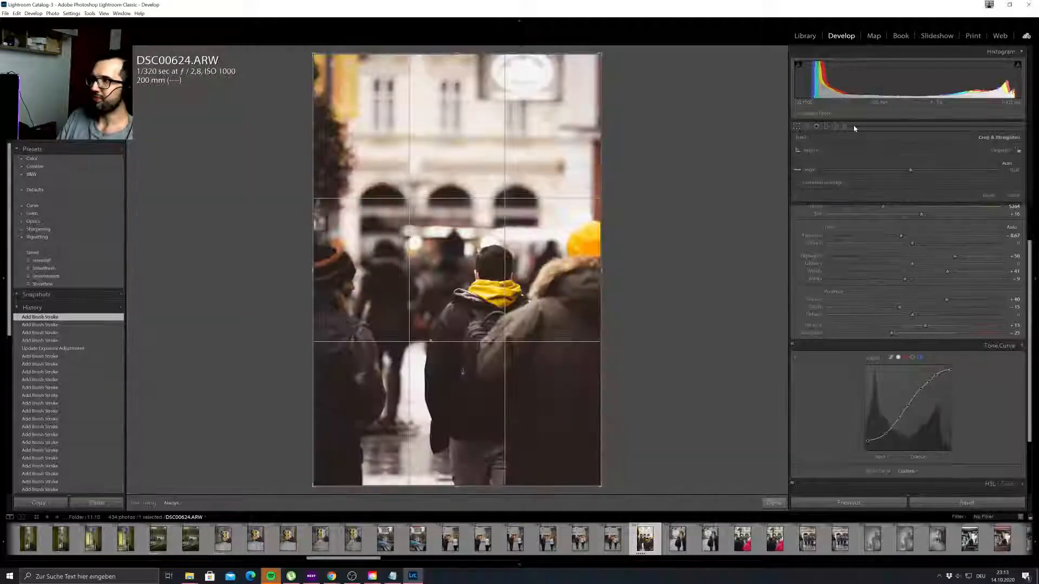
click(1000, 151)
click(951, 195)
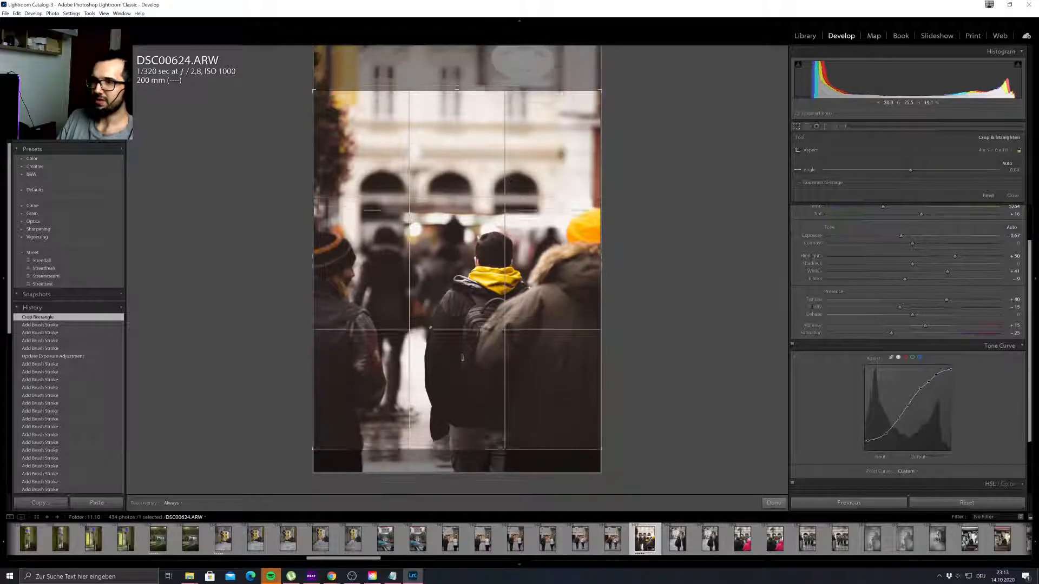
key(l)
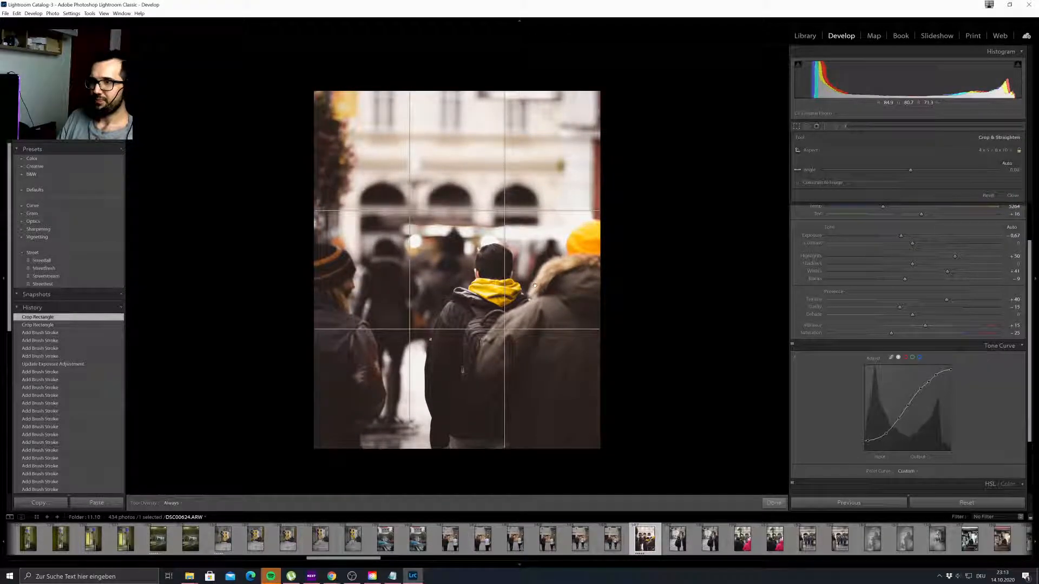
key(l)
mouse_move(531, 275)
mouse_down()
mouse_move(532, 253)
mouse_move(531, 292)
mouse_move(537, 265)
mouse_up()
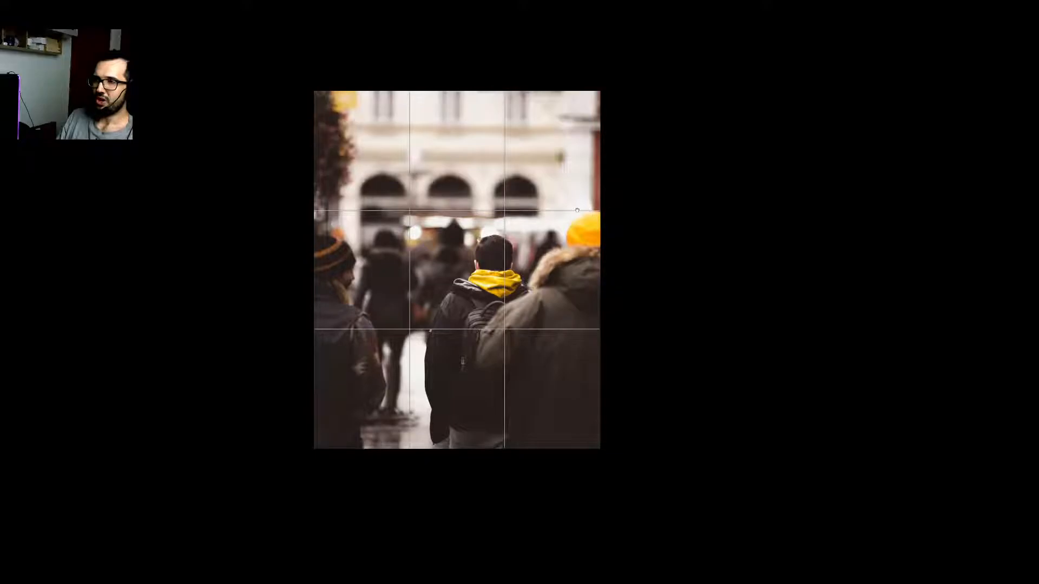
key(Return)
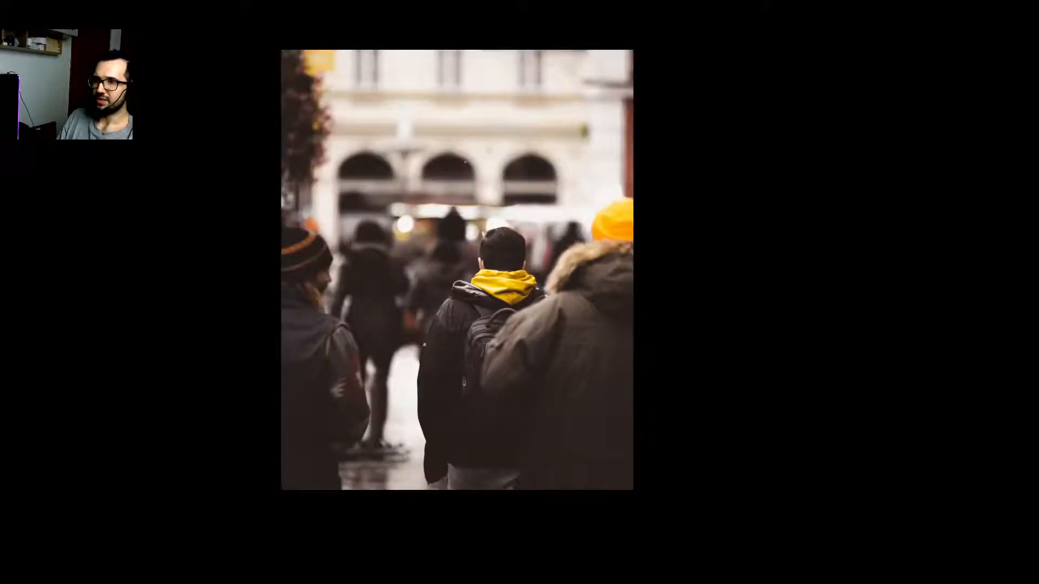
key(l)
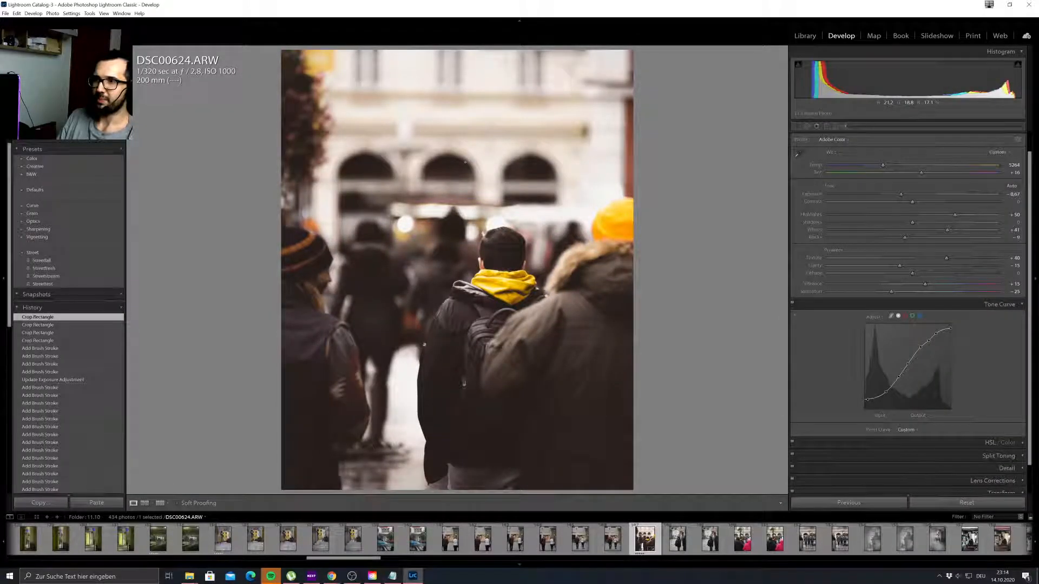
Add a graduated filter over the lower part of the crowd and lower its exposure to about -0.8.
click(826, 126)
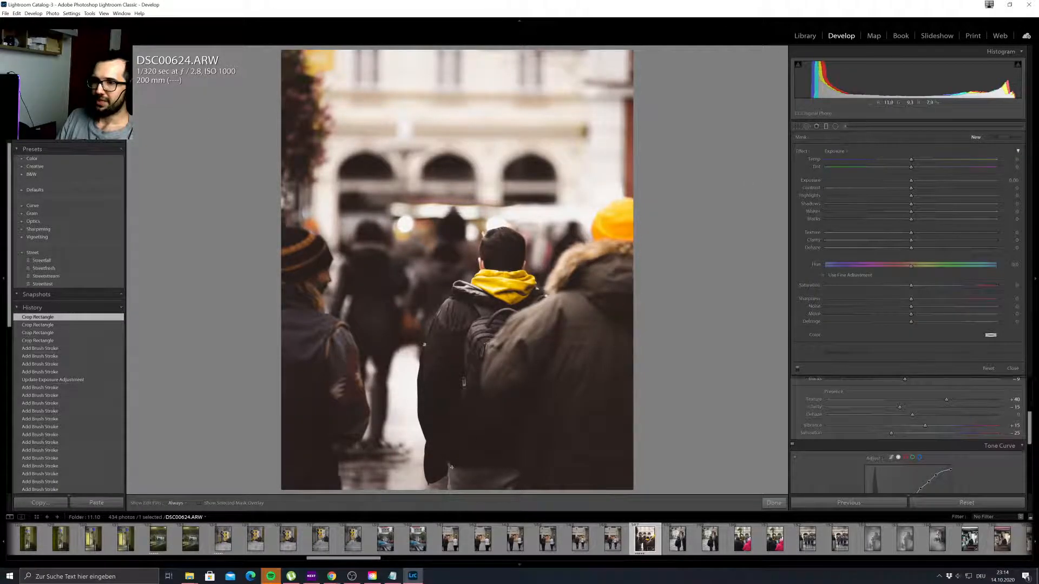
drag(452, 473, 448, 359)
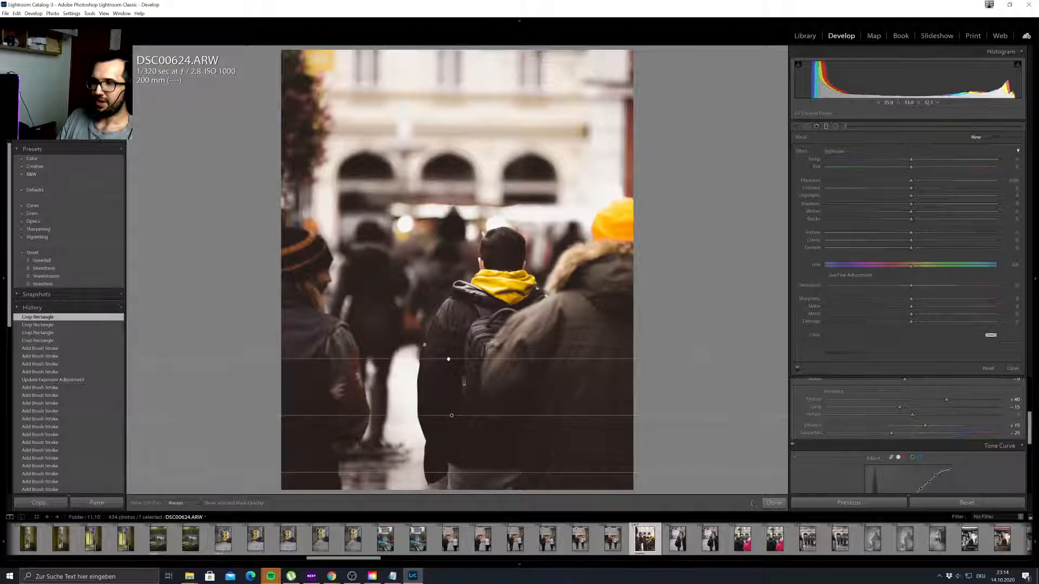
drag(911, 181, 894, 182)
click(826, 127)
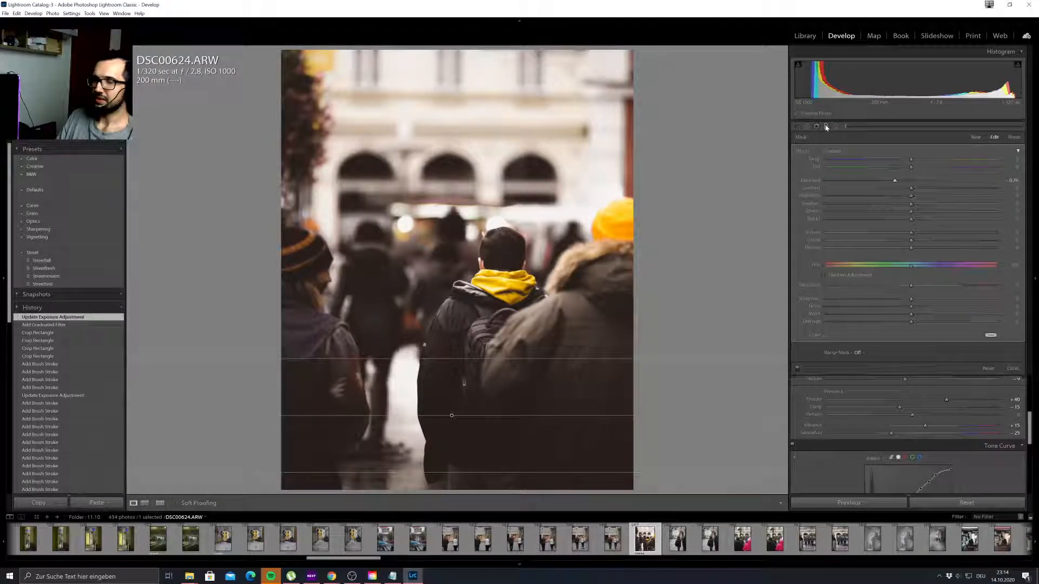
Add a tall oval radial filter centred near the man in the yellow hood, darkening the surroundings with exposure about -0.65.
click(835, 126)
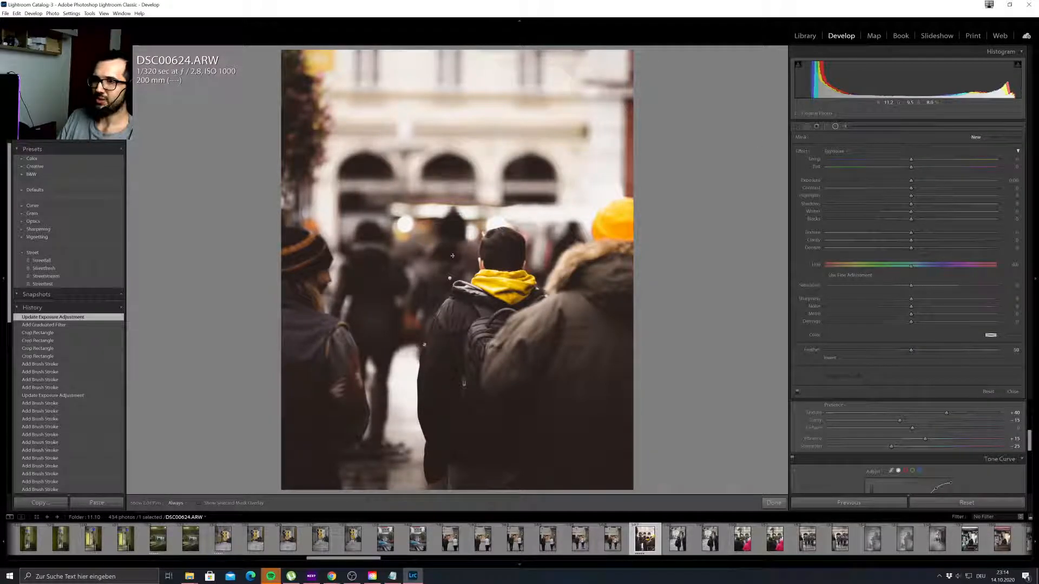
drag(463, 262, 598, 467)
drag(462, 263, 457, 256)
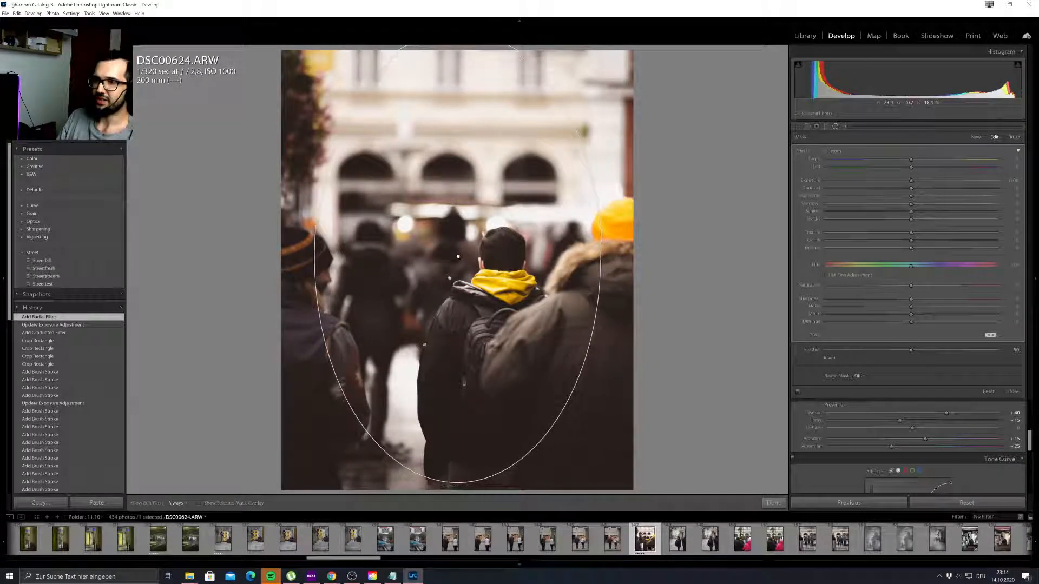
mouse_move(457, 483)
mouse_down()
mouse_move(458, 454)
mouse_move(457, 471)
mouse_up()
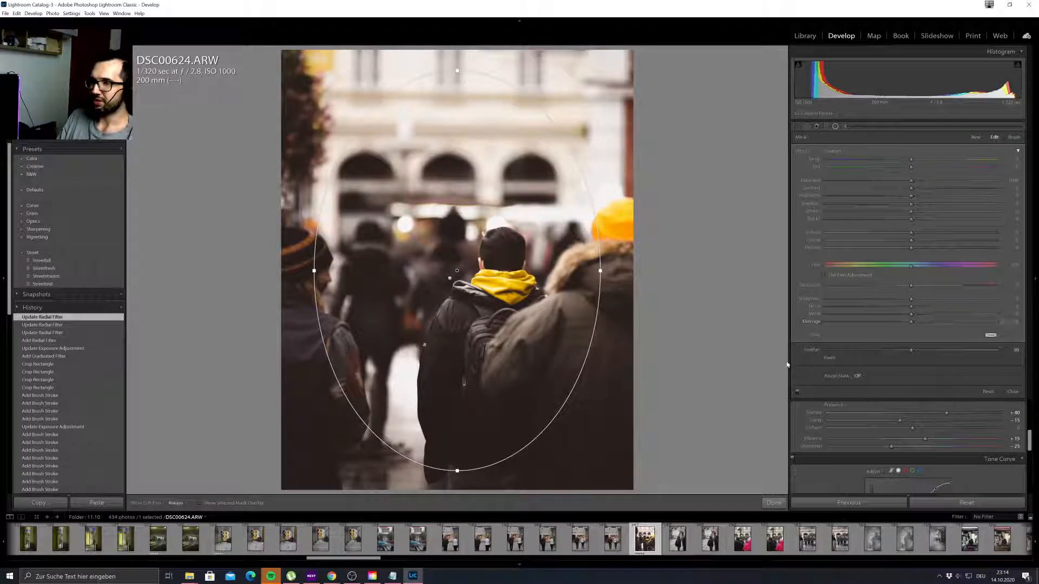
drag(913, 182, 897, 180)
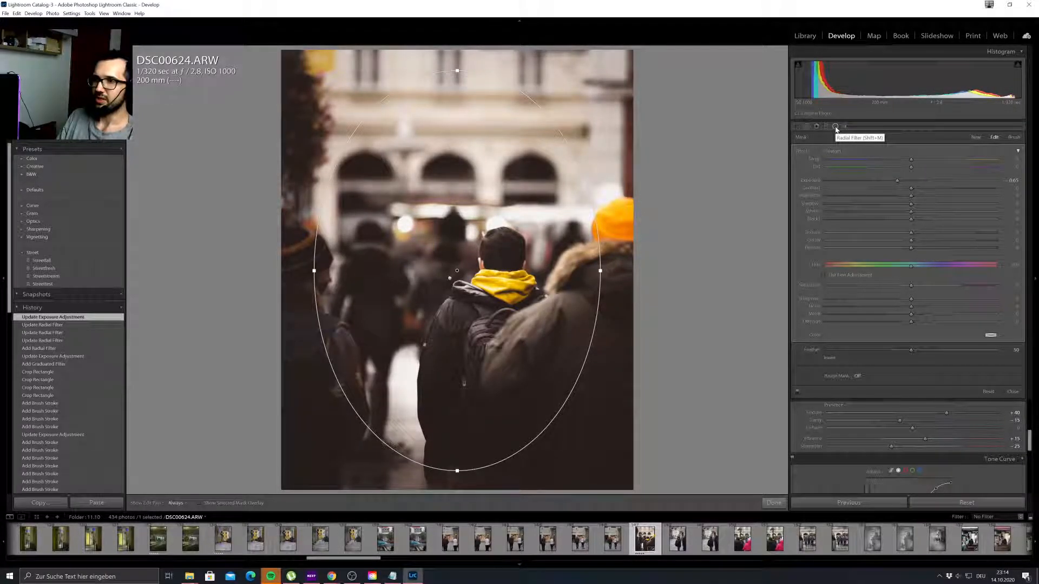
click(836, 128)
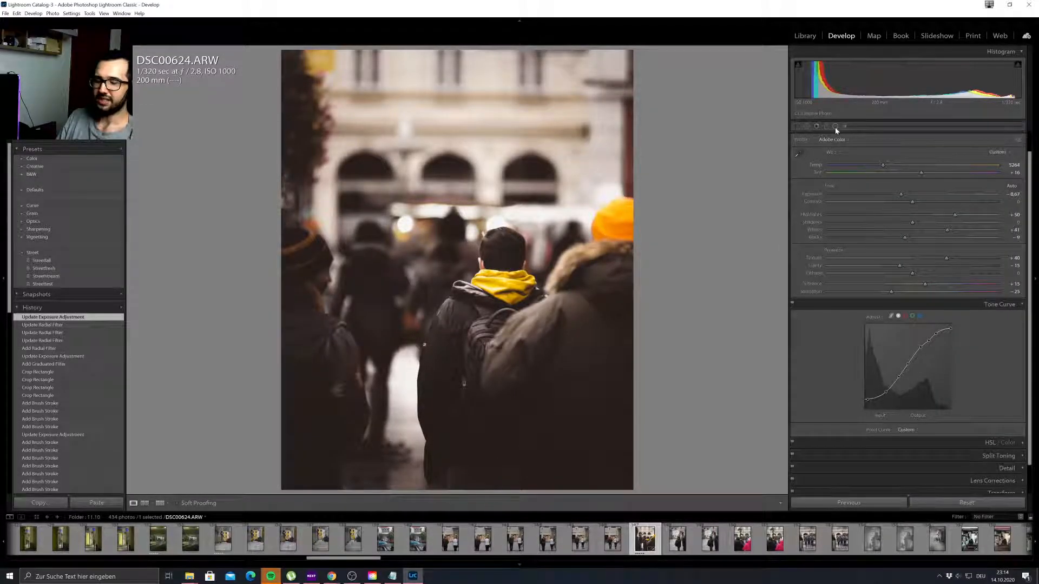
Raise the photo's overall shadows to 16 and compare the edit side by side with the original.
drag(912, 224, 924, 225)
key(y)
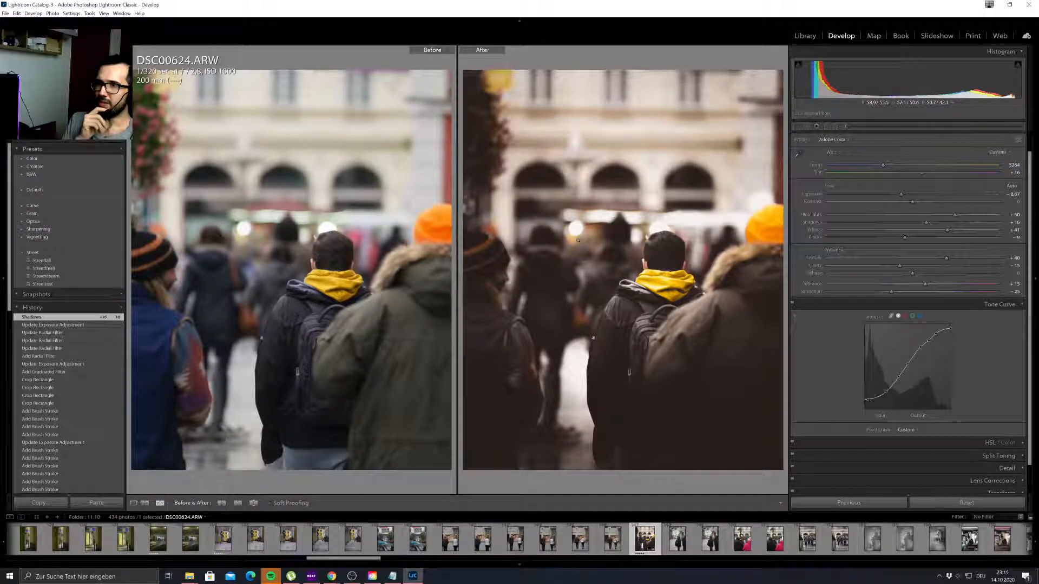
key(y)
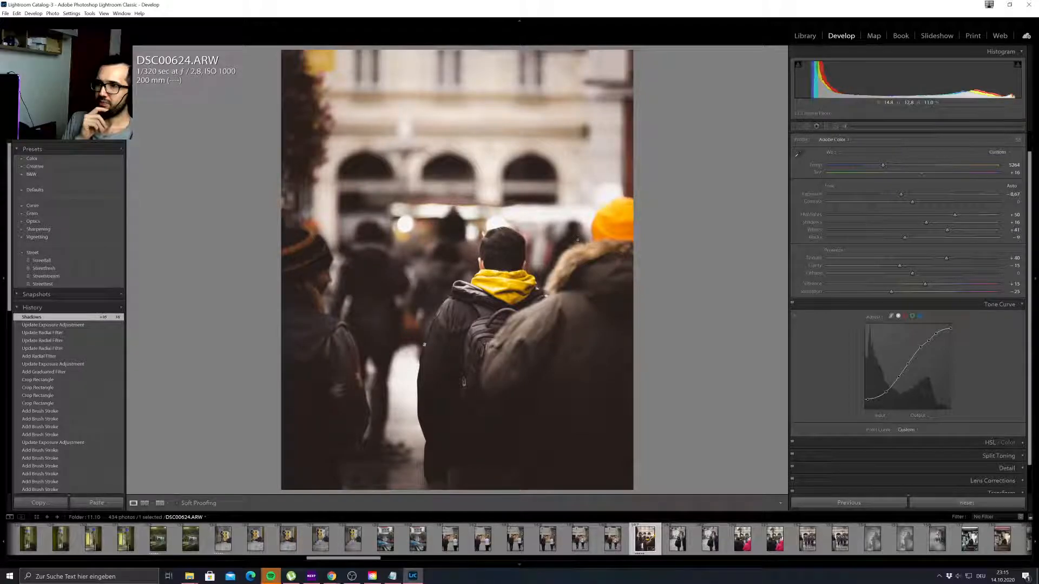
key(y)
key(y)
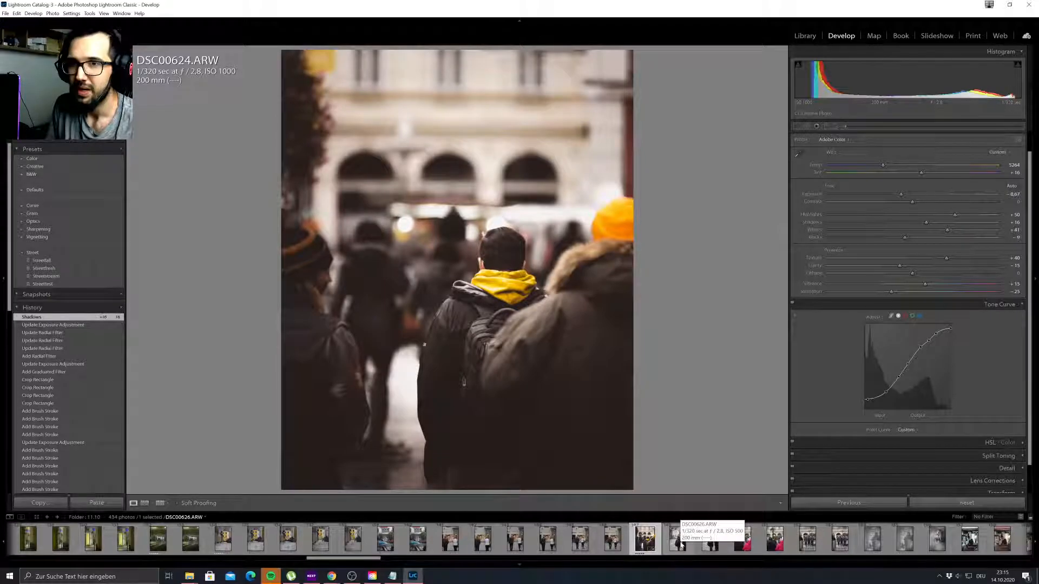
View the unedited street photos DSC00628.ARW, DSC00629.ARW and DSC00631.ARW.
click(742, 541)
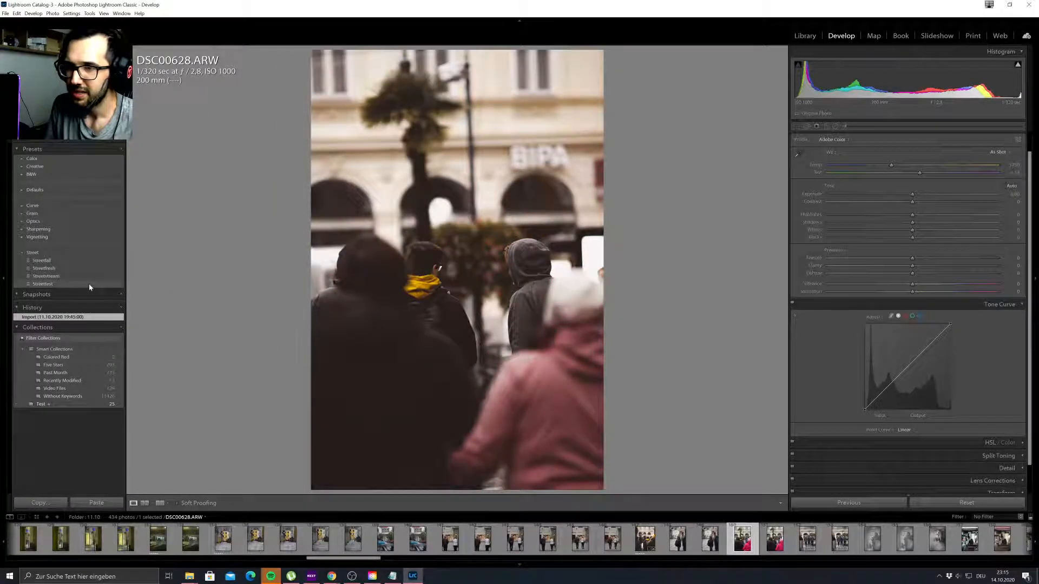
click(807, 541)
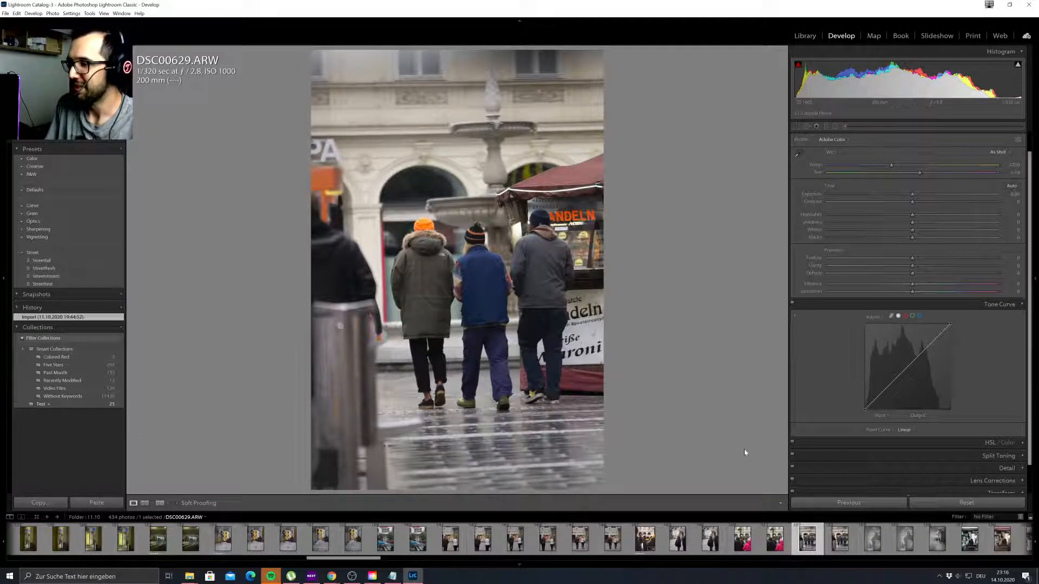
scroll(844, 544, down, 3)
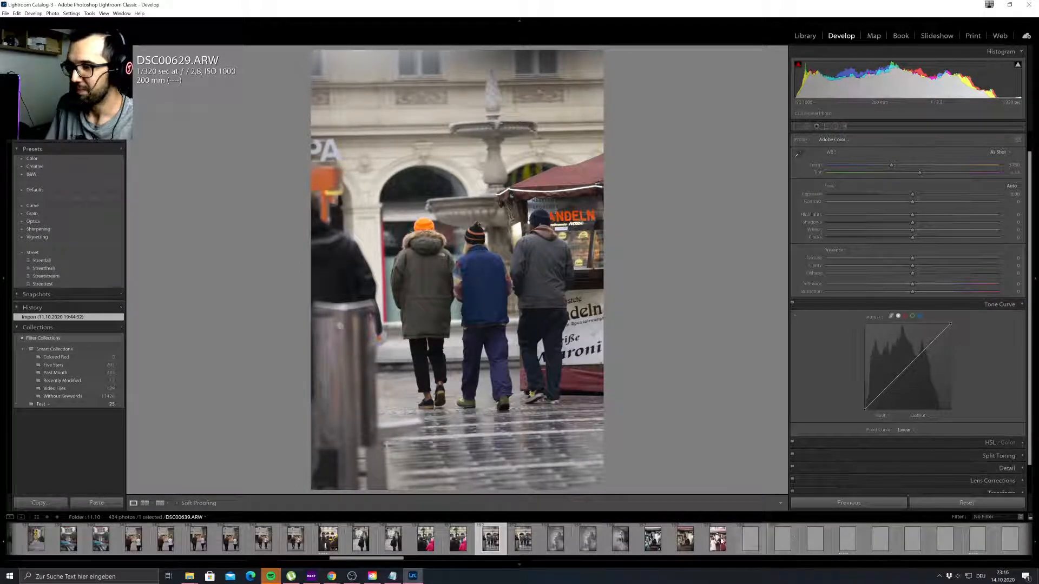
click(553, 535)
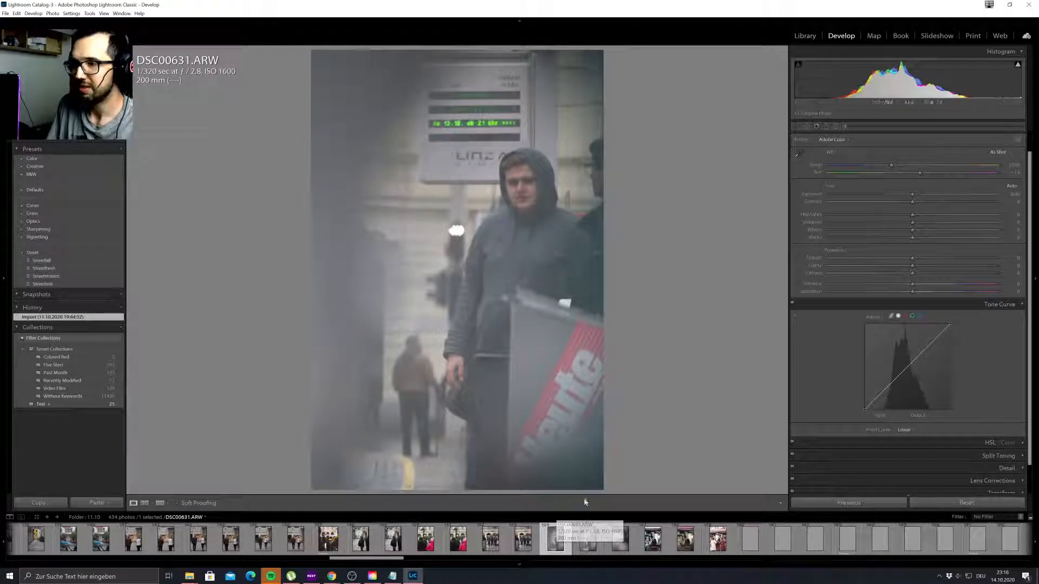
Open the street photo DSC00633.ARW and apply the last preset of the Street group to it.
click(623, 544)
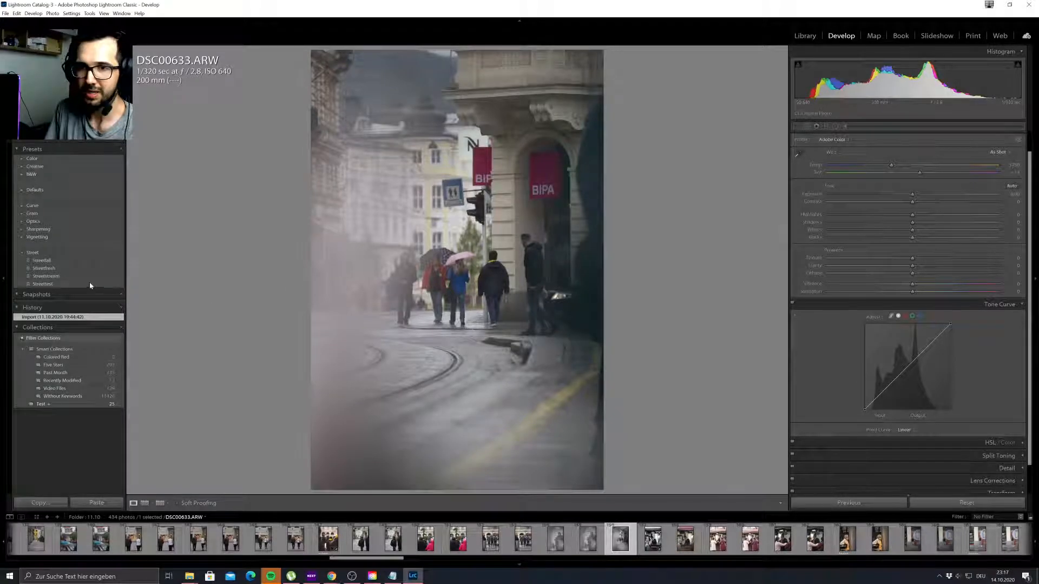
click(60, 284)
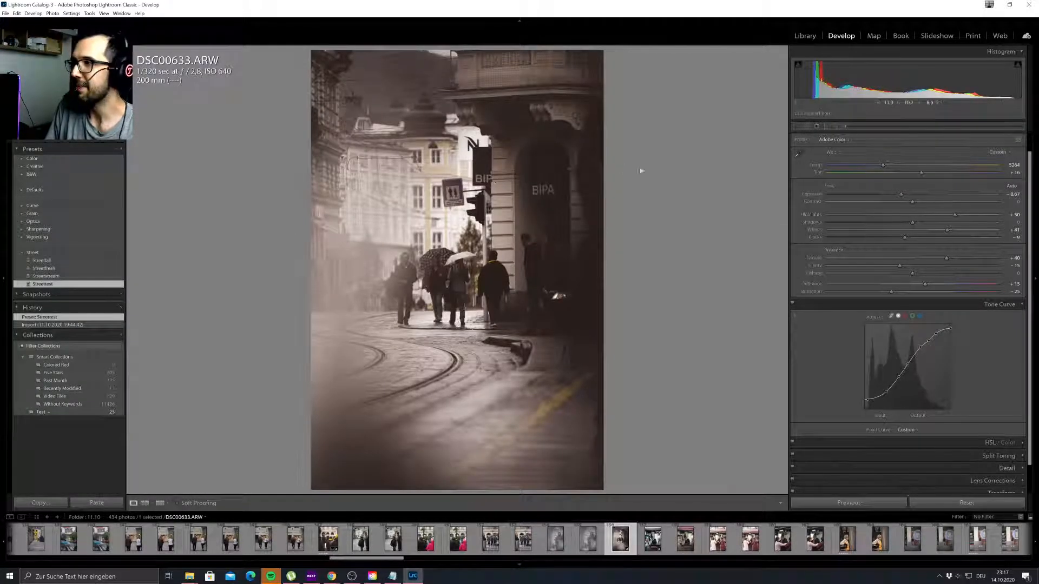
Try a wide oval radial filter over the upper street with inverted mask and exposure and highlights changes, and delete the filter.
click(835, 126)
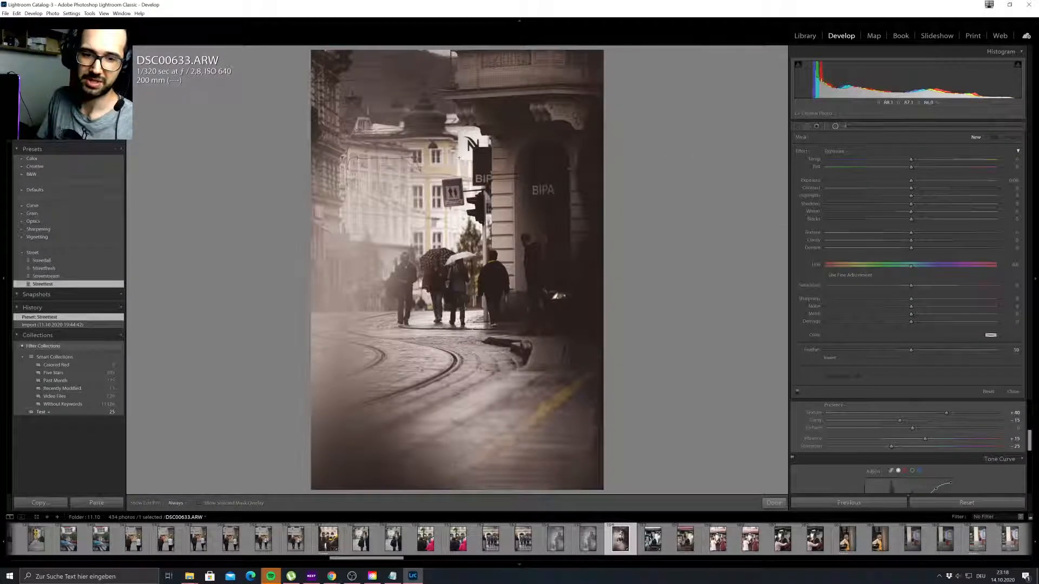
drag(459, 158, 588, 38)
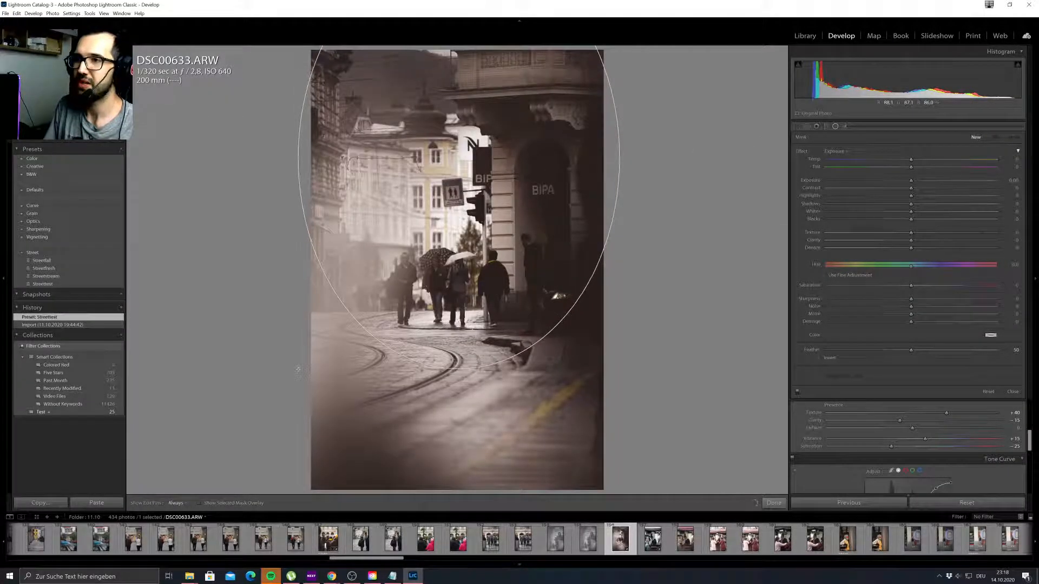
drag(619, 158, 684, 158)
drag(458, 158, 459, 125)
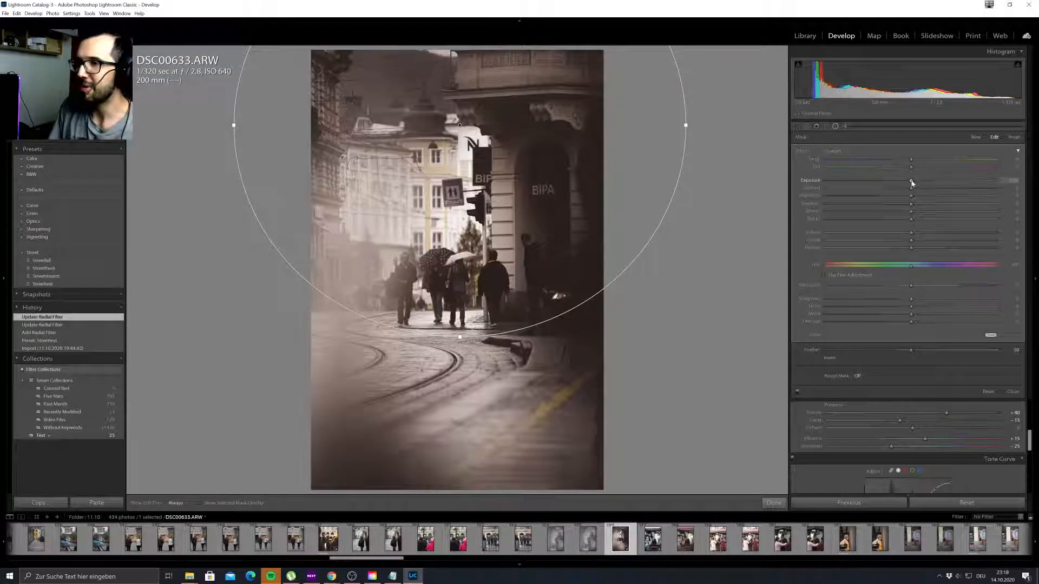
drag(912, 183, 920, 181)
click(819, 358)
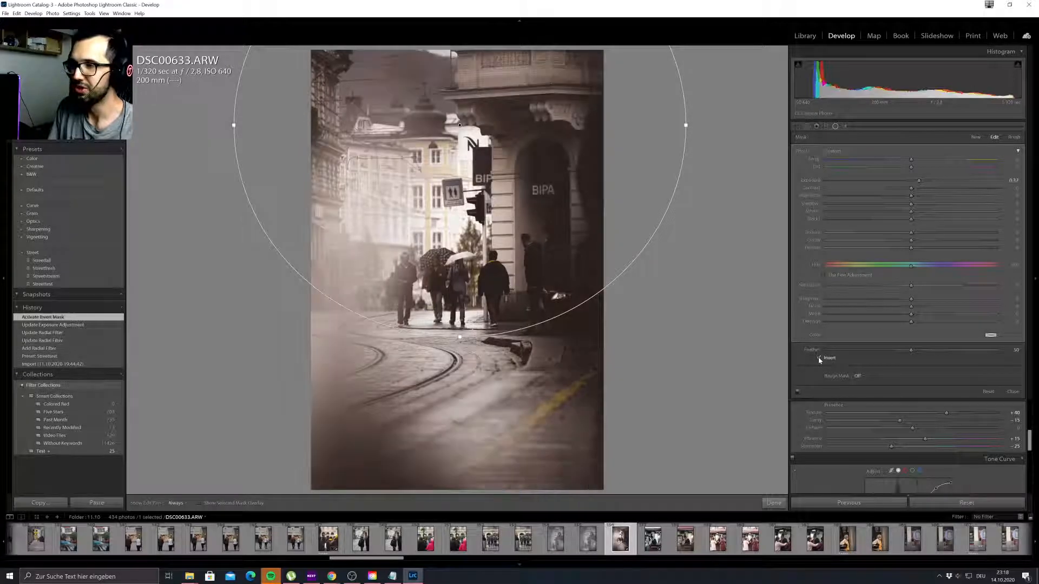
mouse_move(919, 181)
mouse_down()
mouse_move(925, 198)
mouse_move(915, 198)
mouse_up()
double_click(920, 182)
double_click(903, 196)
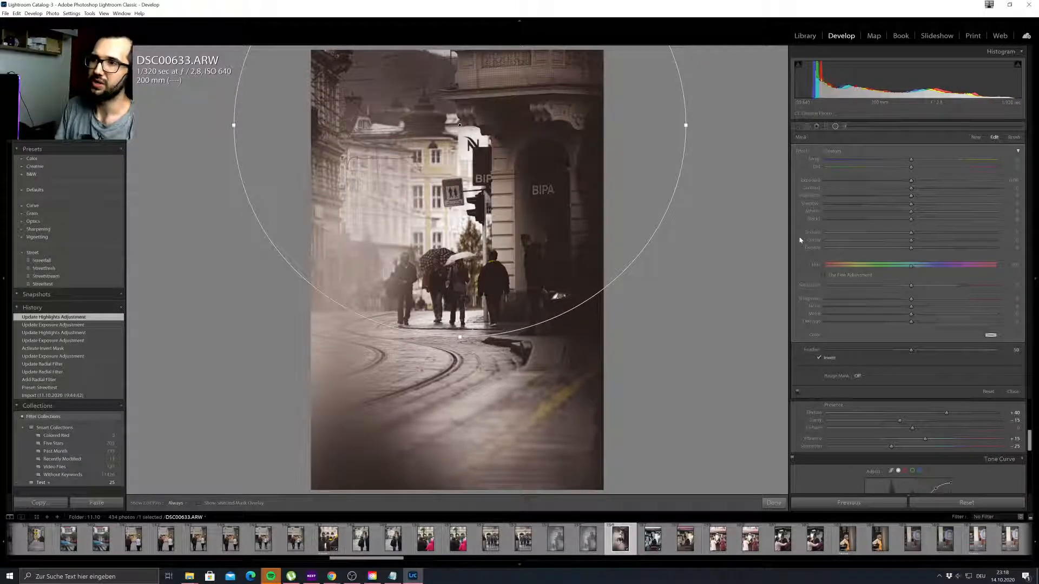
key(Delete)
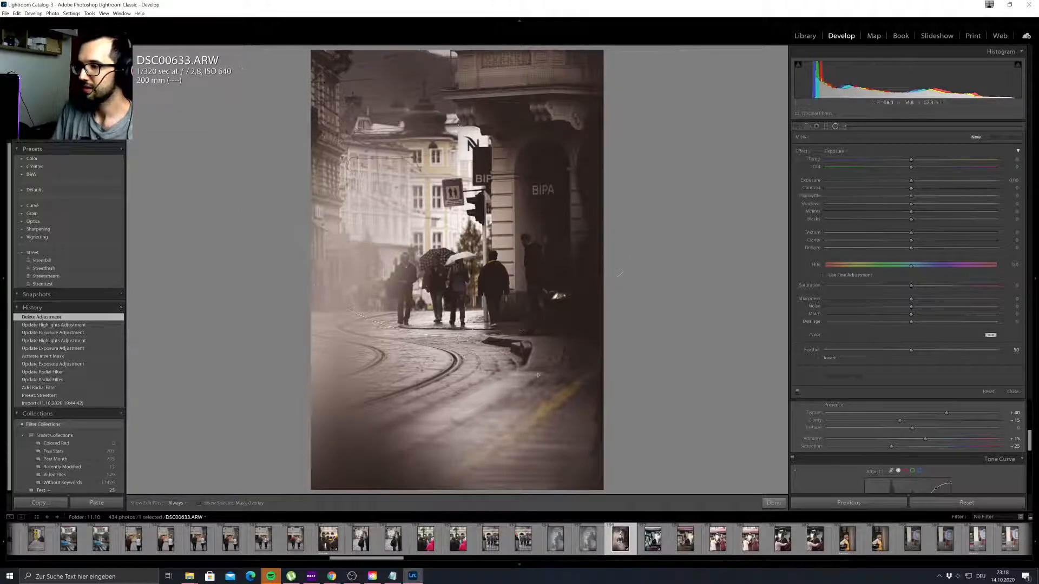
Reset the edits on the chestnut stand photo DSC00635.ARW and view the next photo, DSC00636.ARW.
click(653, 548)
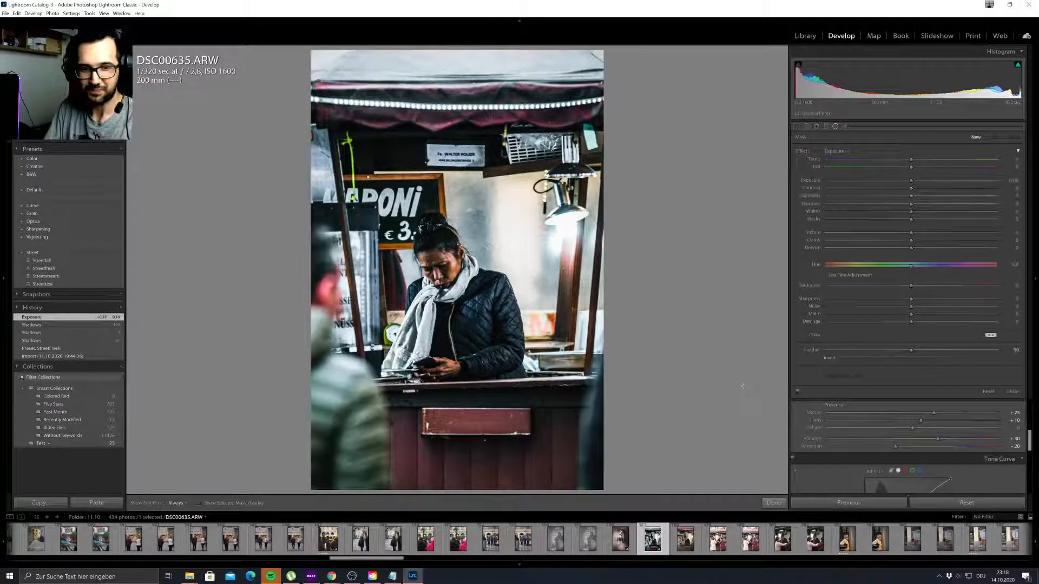
click(967, 502)
click(719, 541)
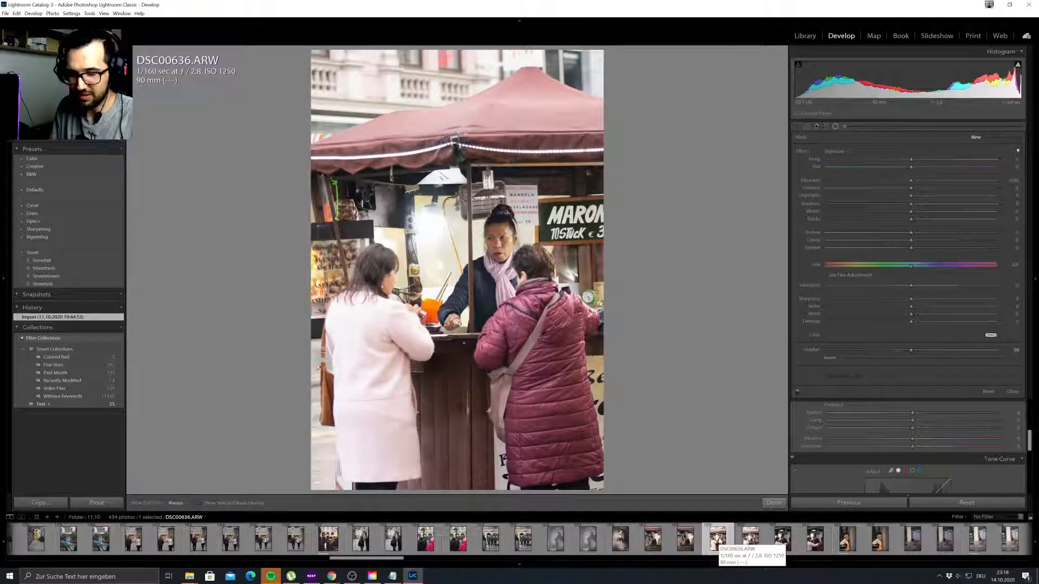
scroll(752, 541, down, 3)
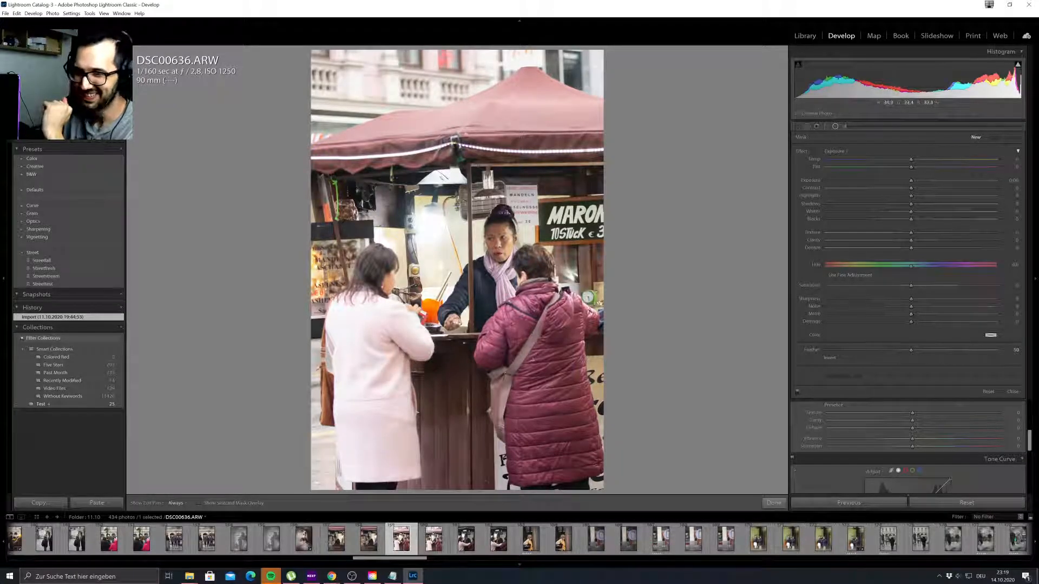
Apply the last Street preset to DSC00640.ARW, the woman in the yellow jacket, and straighten the crop by 2.28 degrees.
click(530, 542)
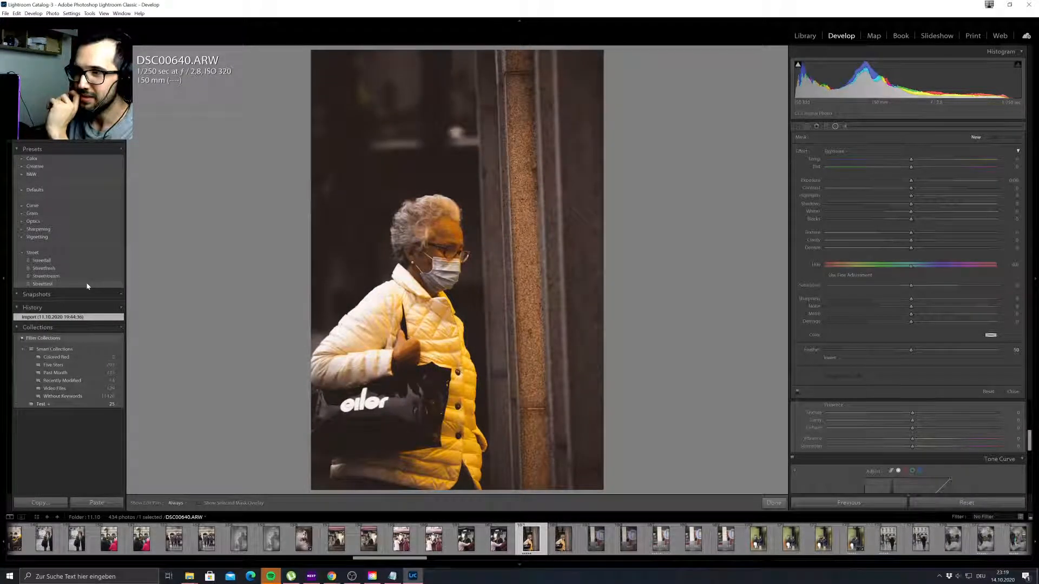
click(85, 285)
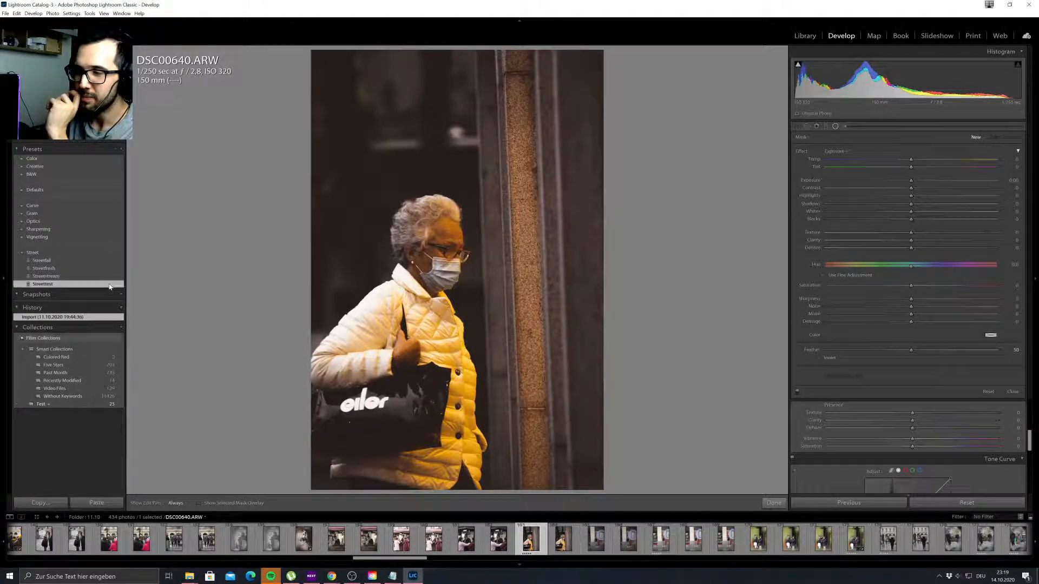
click(799, 131)
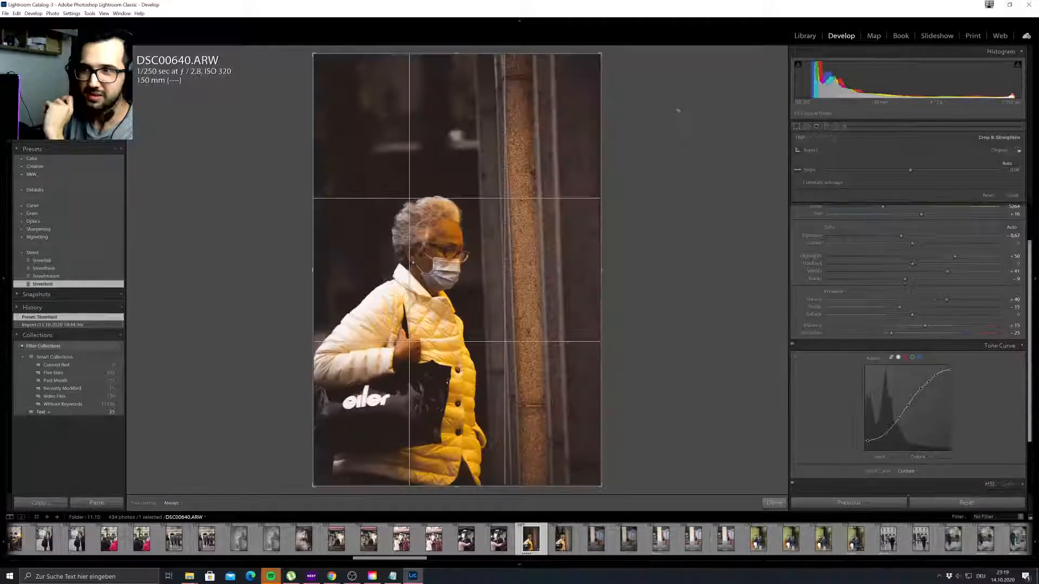
drag(610, 53, 615, 62)
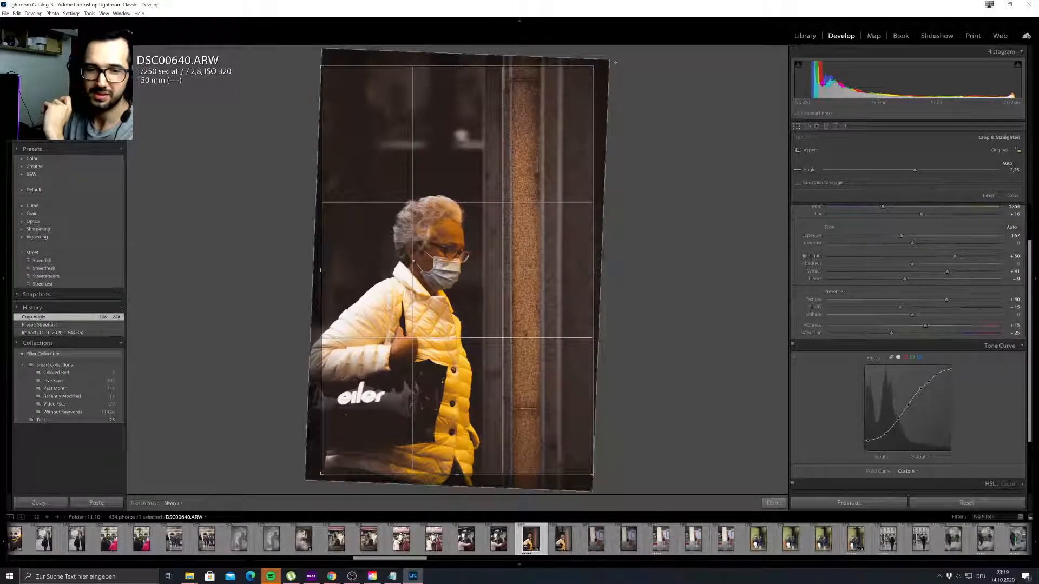
key(Return)
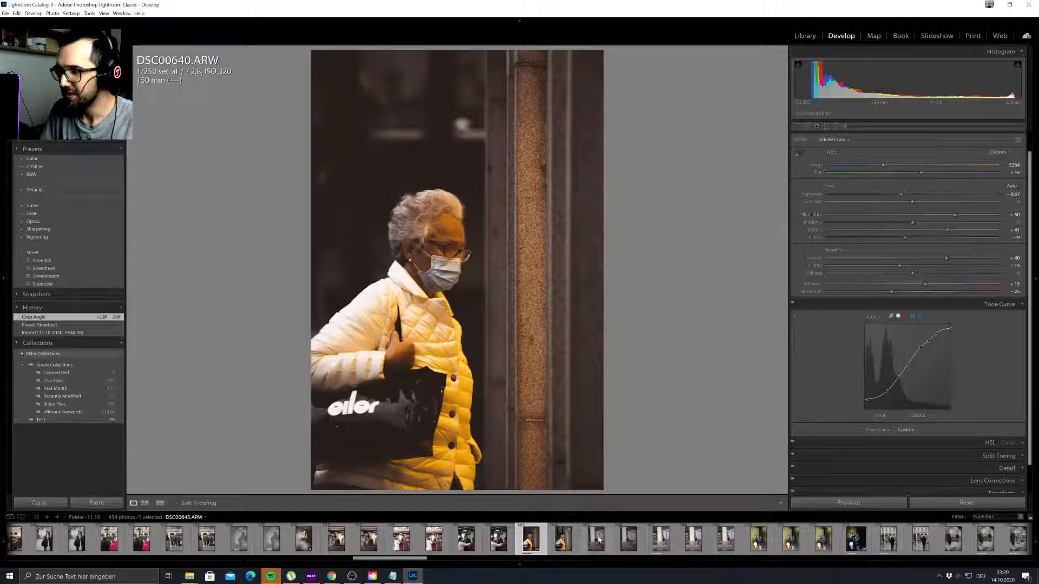
Apply the last Street preset to DSC00644.ARW, the woman by the shop wall, and straighten the crop by 1.48 degrees.
click(659, 541)
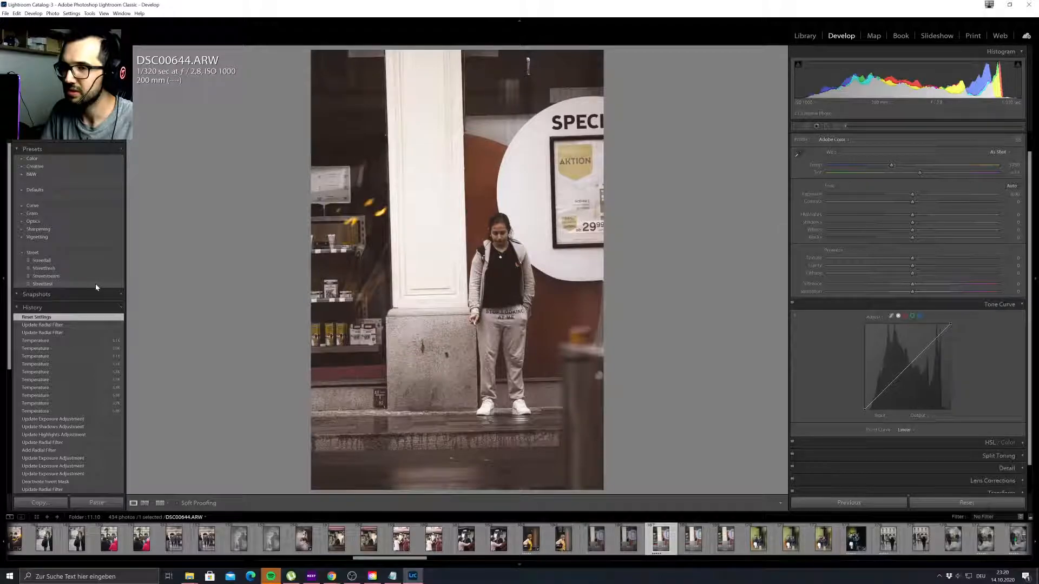
click(95, 283)
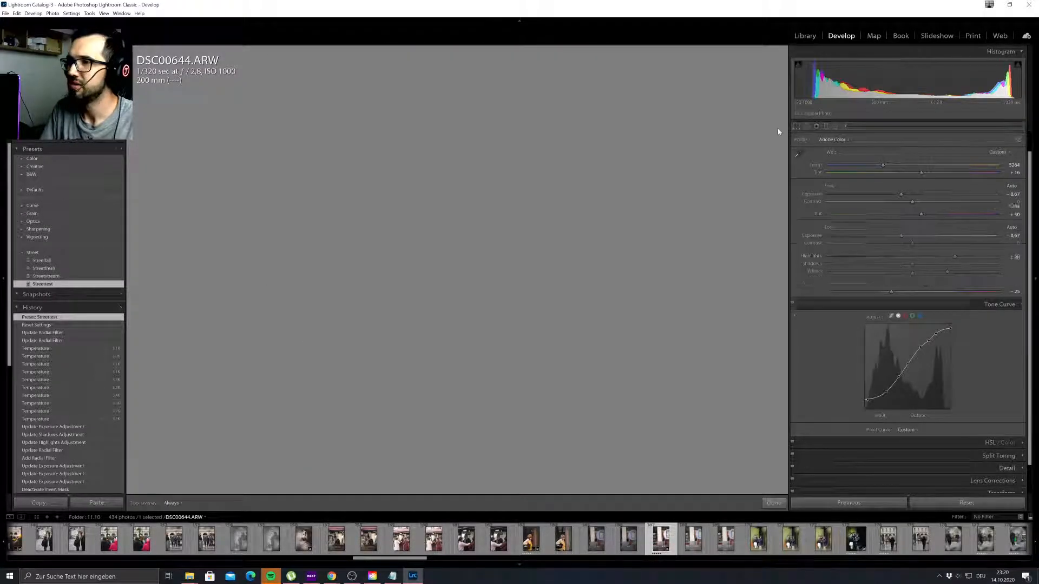
click(796, 126)
drag(612, 52, 615, 56)
key(Return)
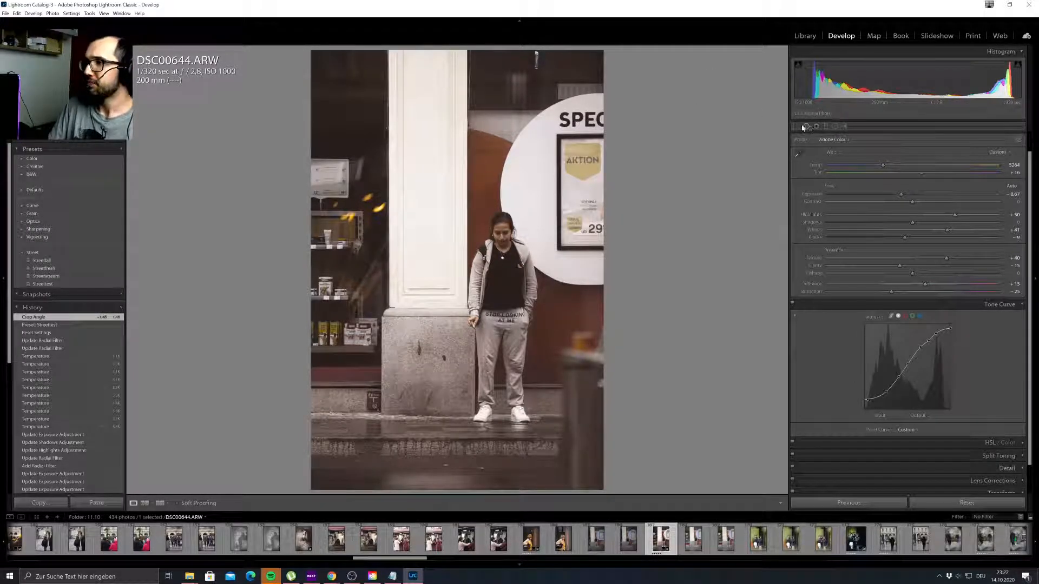
Add a tall oval radial filter centred on the poster beside the woman, darkening the surroundings with exposure -0.50.
click(835, 126)
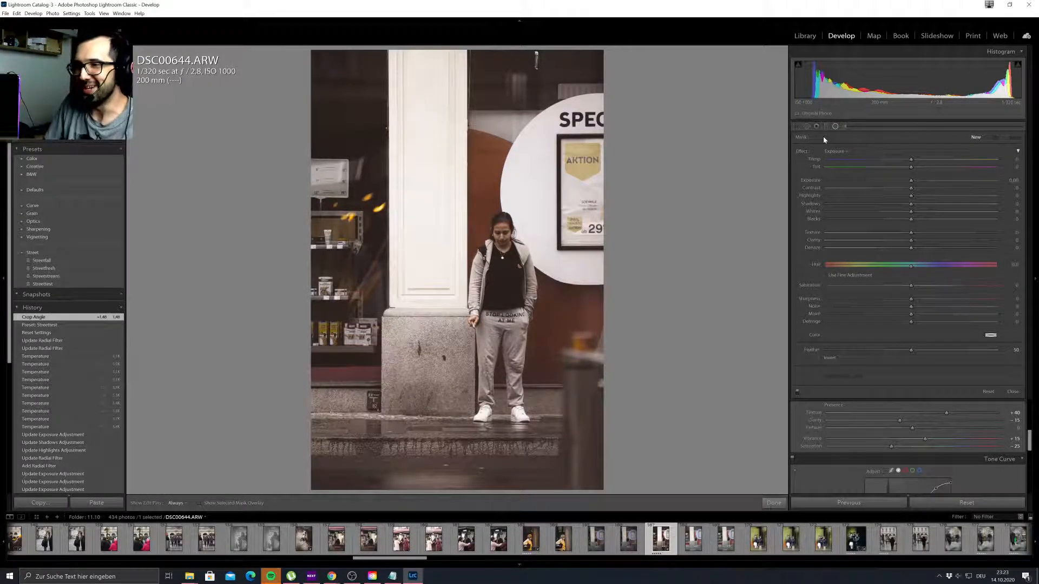
click(836, 127)
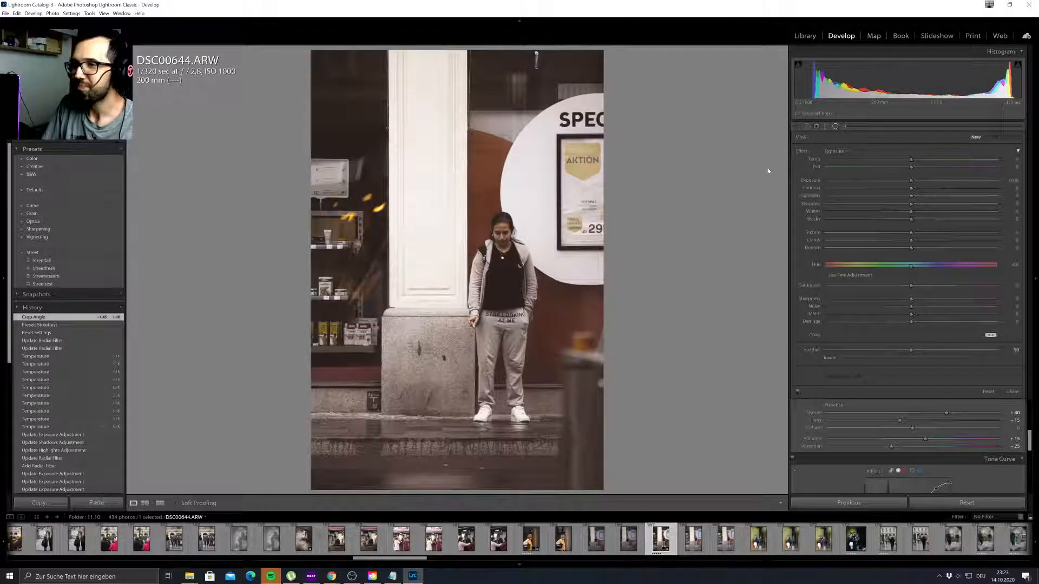
click(837, 126)
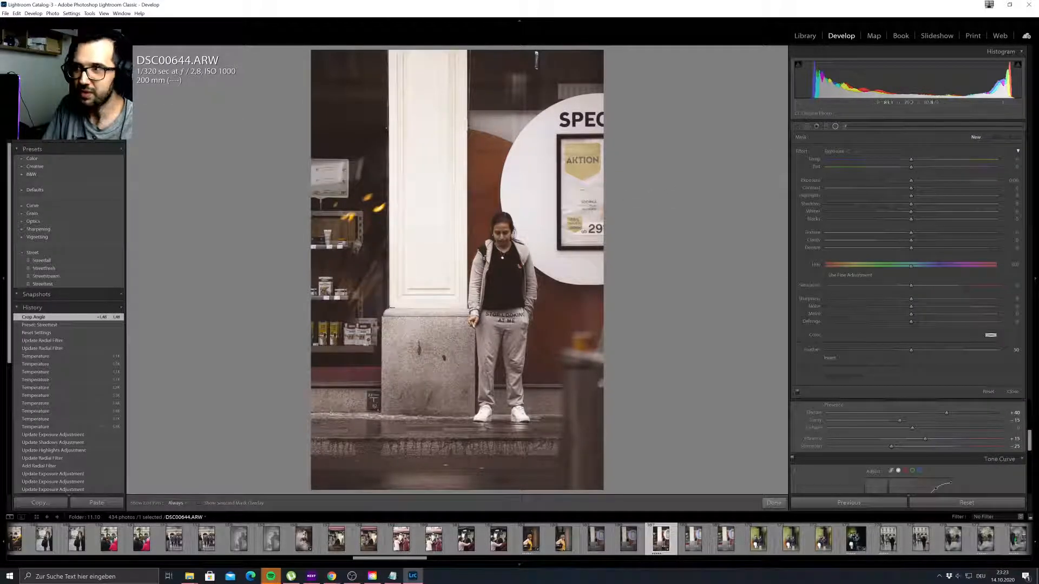
drag(595, 218, 755, 500)
drag(595, 179, 583, 213)
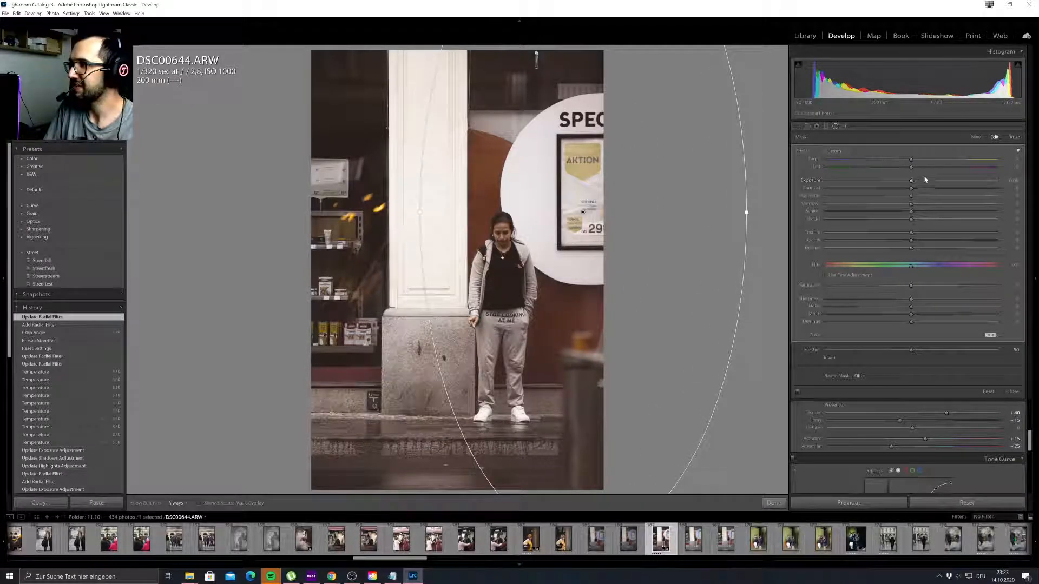
drag(912, 181, 901, 181)
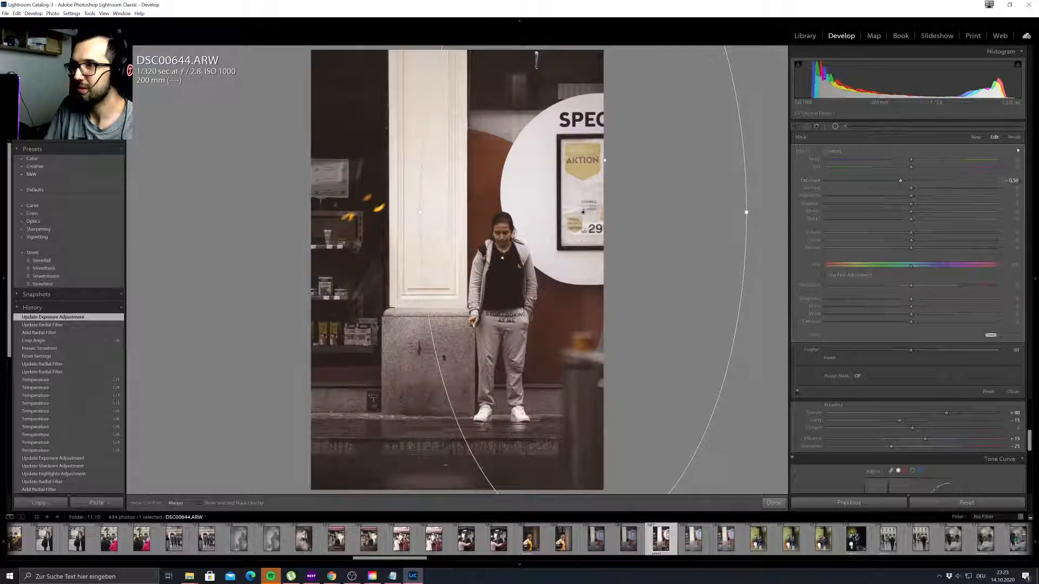
Duplicate the radial filter, shift the copy slightly, invert its mask and raise its exposure to about 0.4.
right_click(585, 214)
click(596, 219)
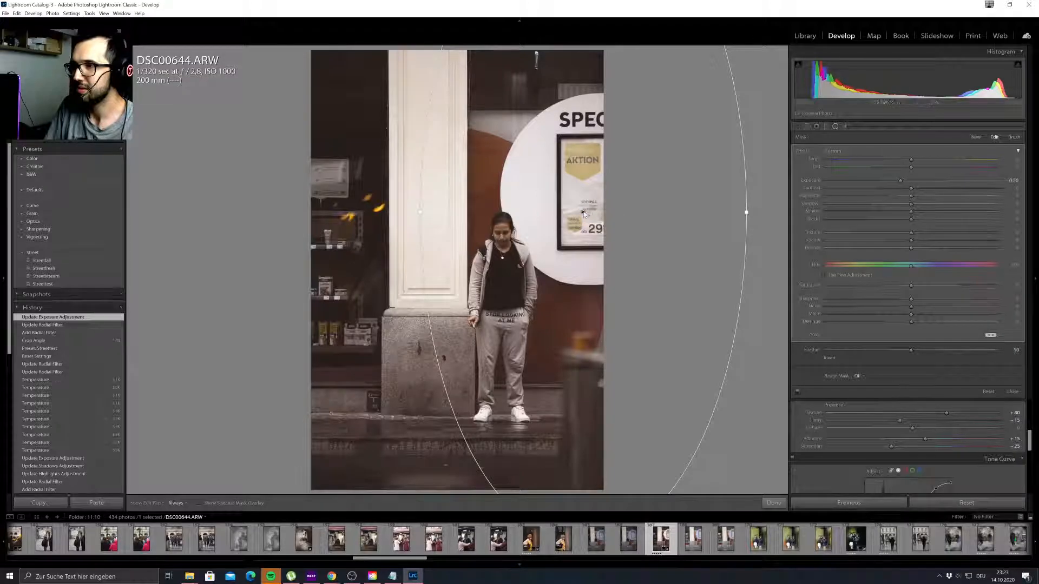
drag(583, 212, 588, 208)
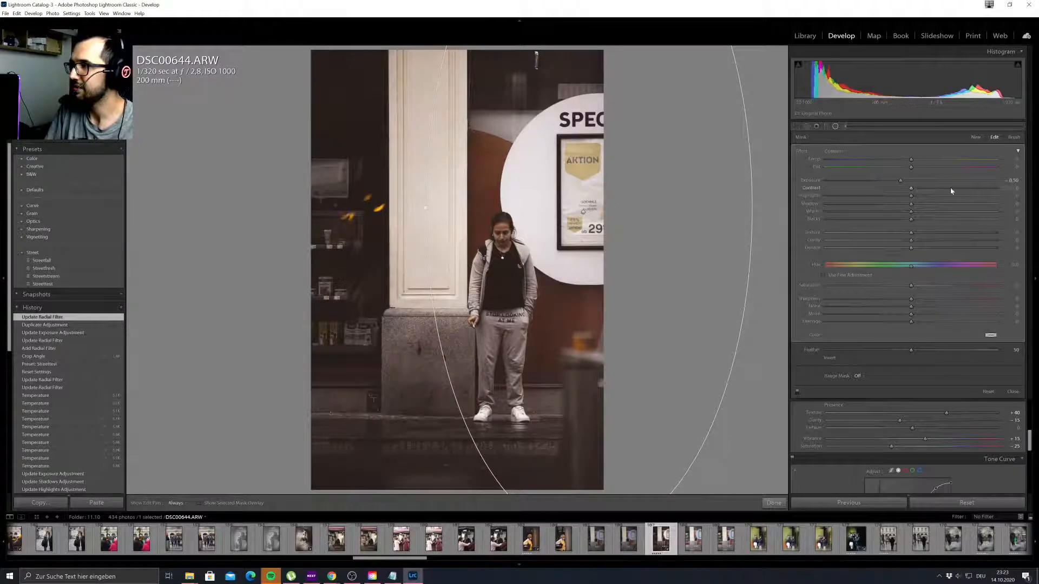
click(821, 358)
click(821, 358)
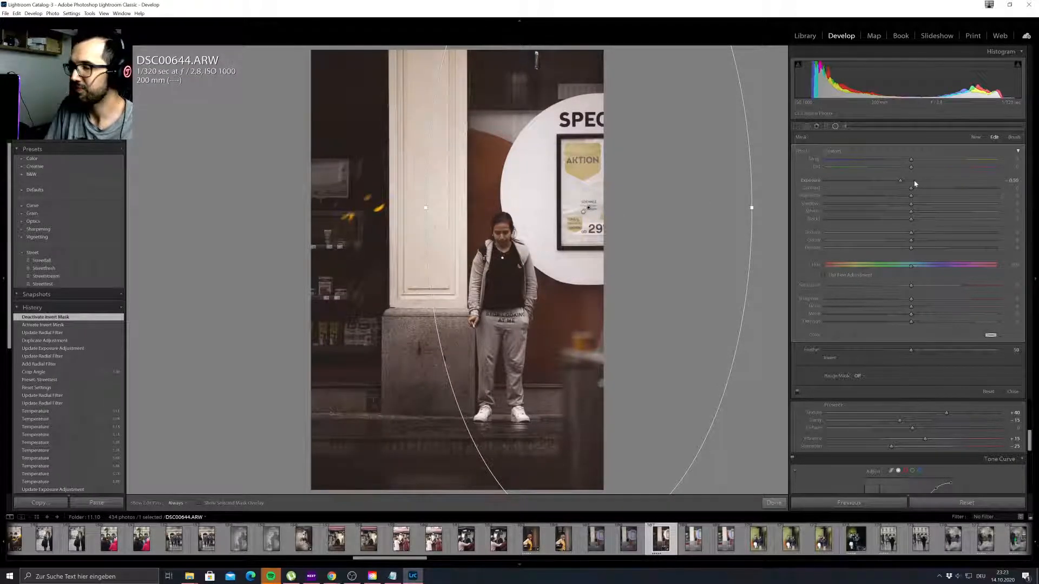
click(917, 181)
drag(918, 184, 921, 181)
click(819, 358)
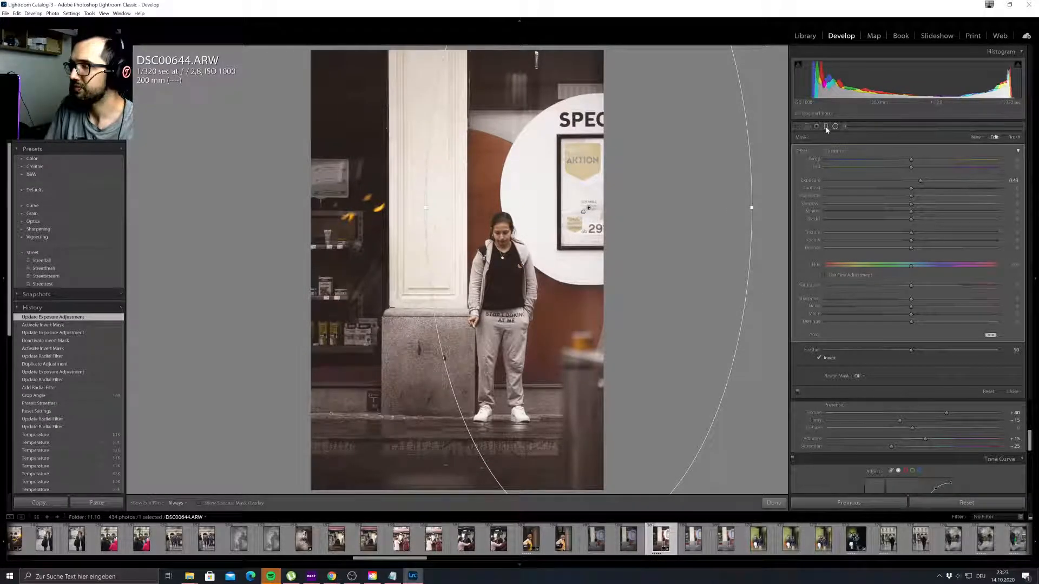
Add a graduated filter over the wet pavement in the lower part of the photo with exposure -0.60.
key(m)
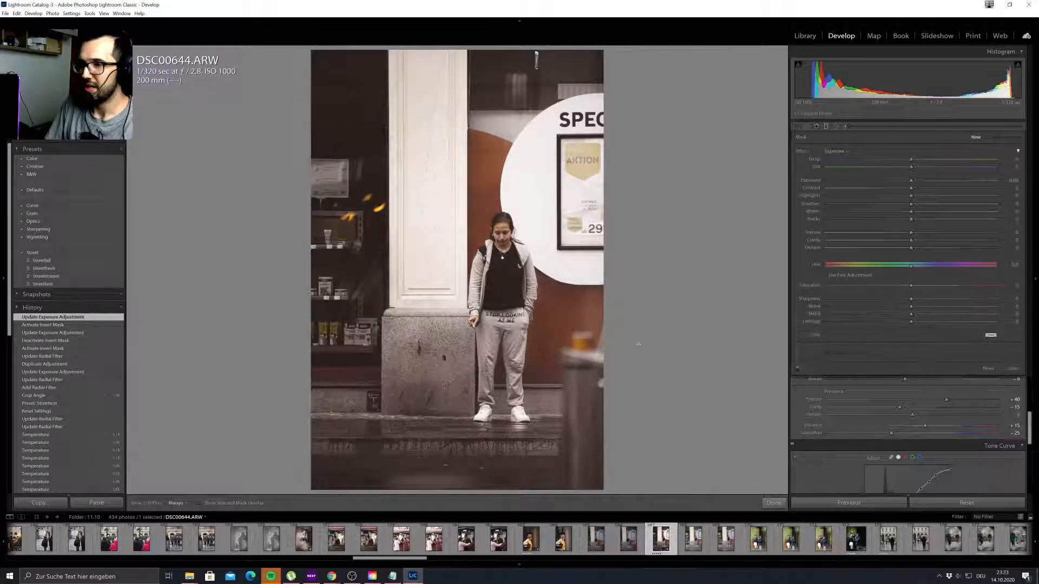
drag(454, 463, 453, 390)
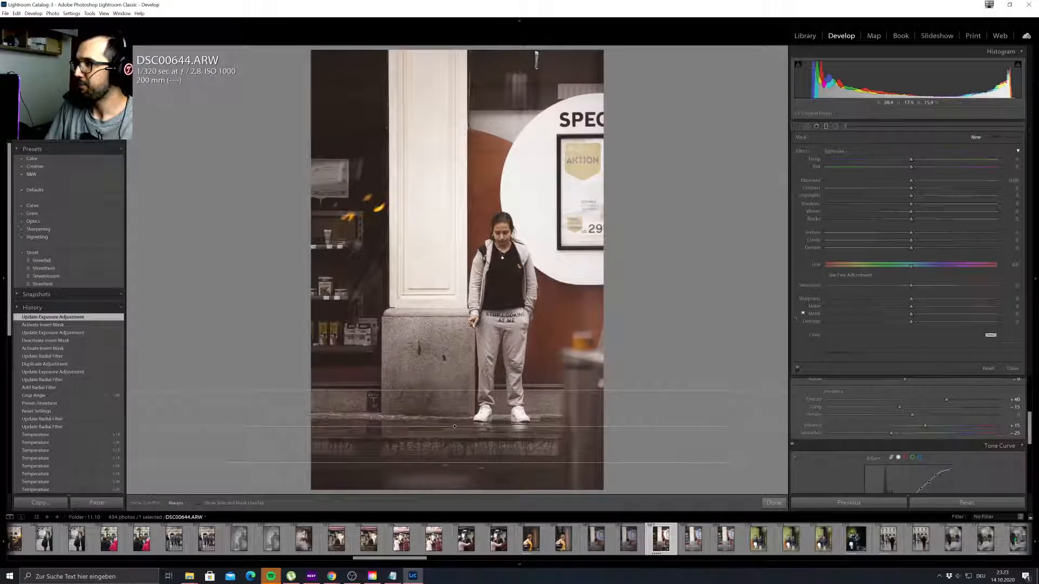
drag(912, 184, 898, 183)
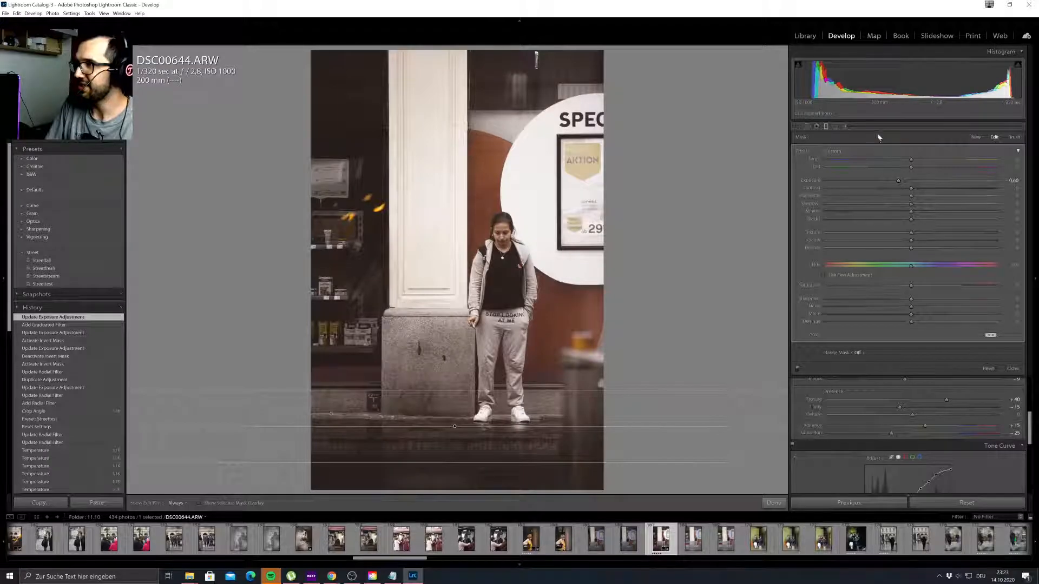
Crop the photo to 4 x 5 / 8 x 10 and reposition the frame around the standing woman.
click(797, 127)
click(998, 150)
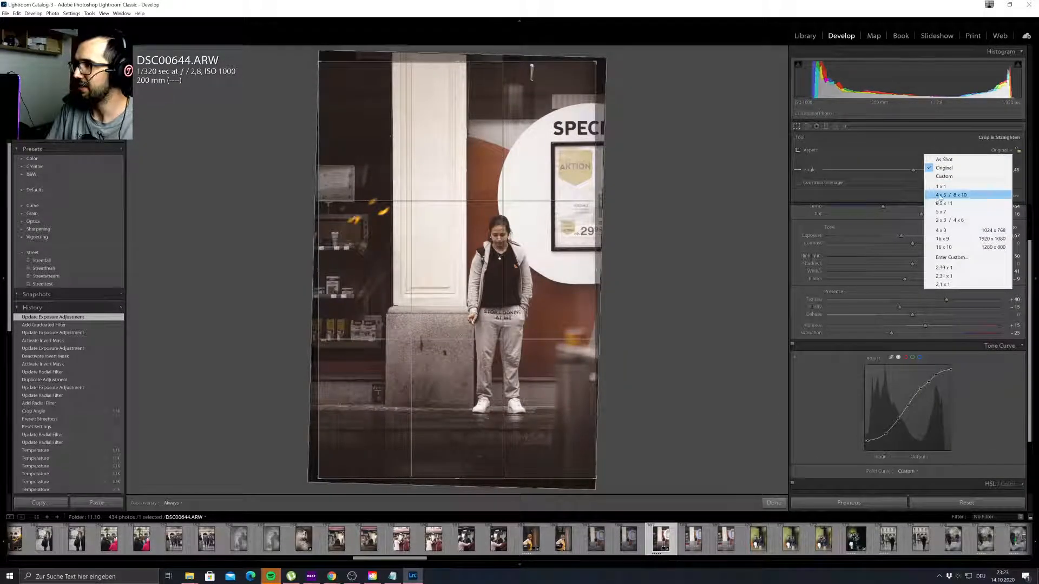
click(950, 195)
drag(555, 266, 560, 246)
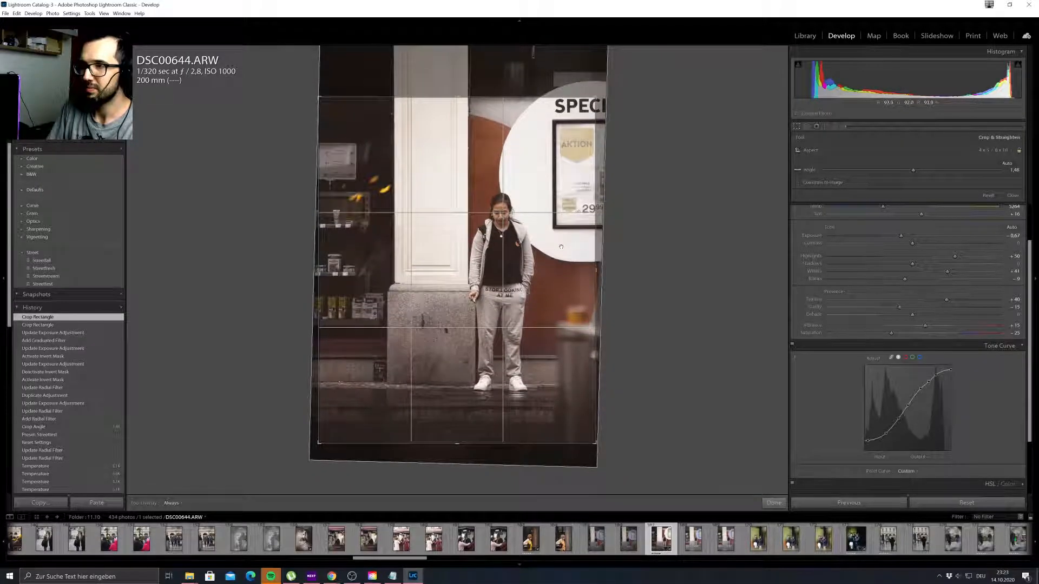
key(Return)
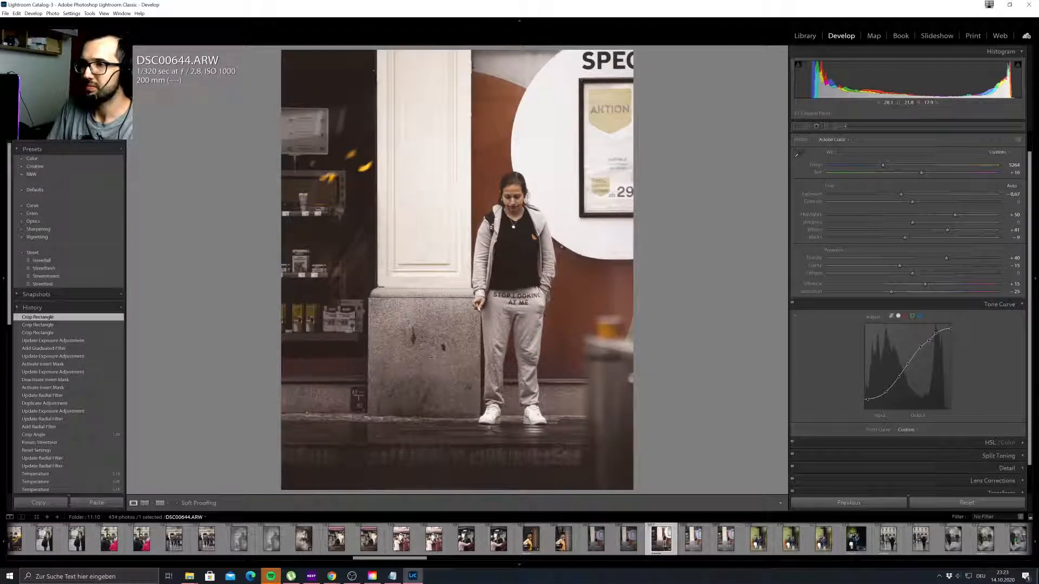
Add a tall oval radial filter around the standing woman, raise its texture to about 40 and invert its mask.
key(shift+m)
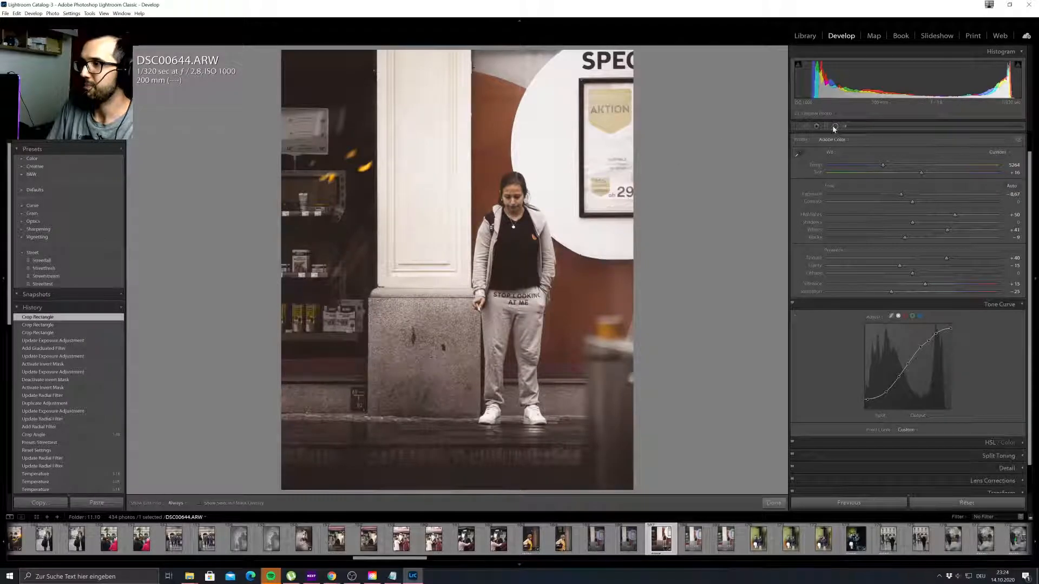
drag(510, 299, 468, 439)
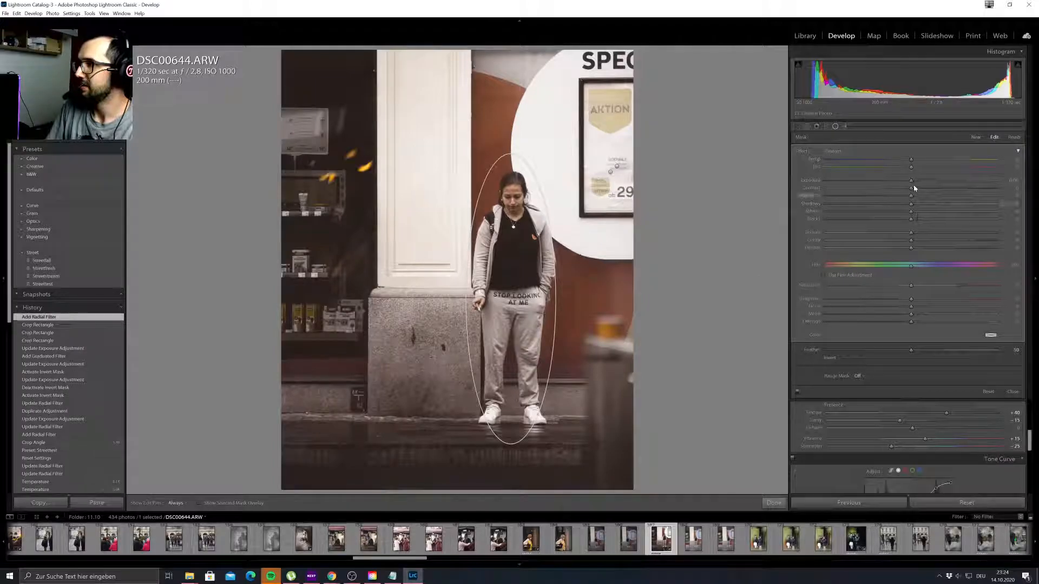
drag(911, 235, 947, 233)
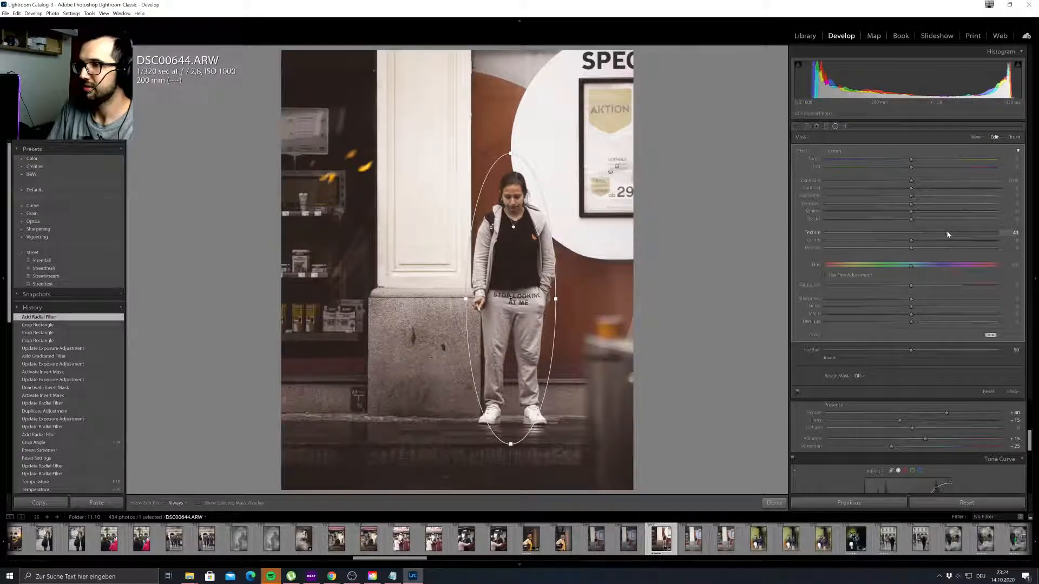
click(819, 358)
Raise the texture further and increase the highlights of the woman's radial filter, and reduce its clarity slightly.
mouse_move(946, 233)
mouse_down()
mouse_move(906, 235)
mouse_move(958, 234)
mouse_up()
drag(911, 196, 948, 202)
drag(895, 244, 899, 243)
click(835, 127)
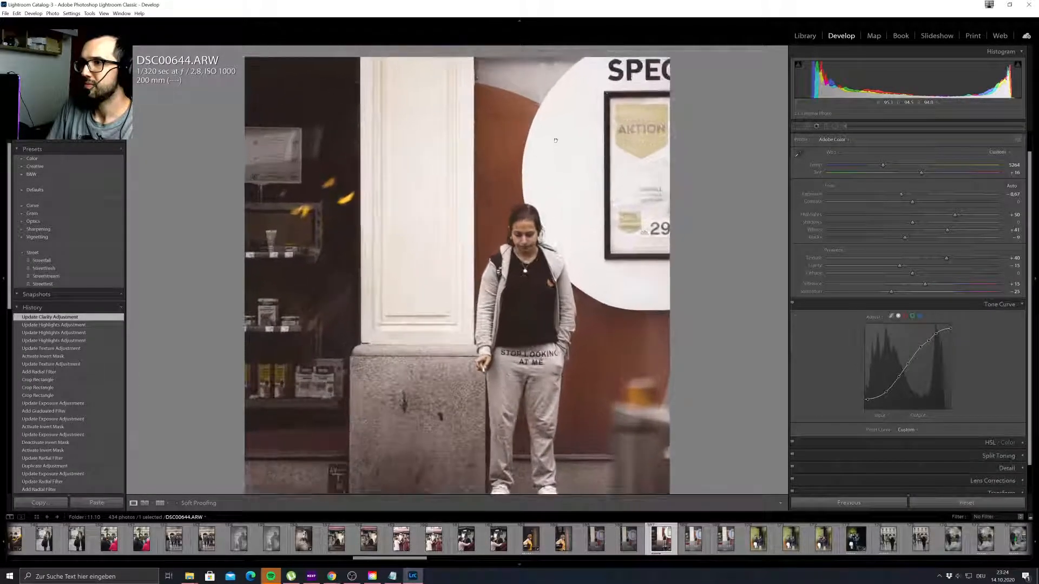
Lower the clarity of the existing inverted radial filter centred on the poster beside the woman.
key(shift+m)
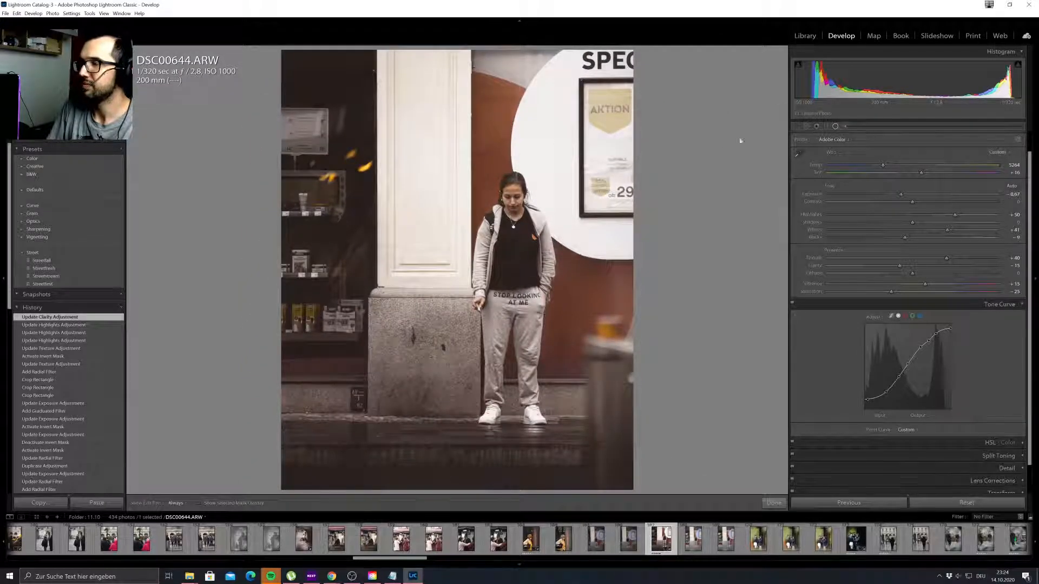
click(618, 167)
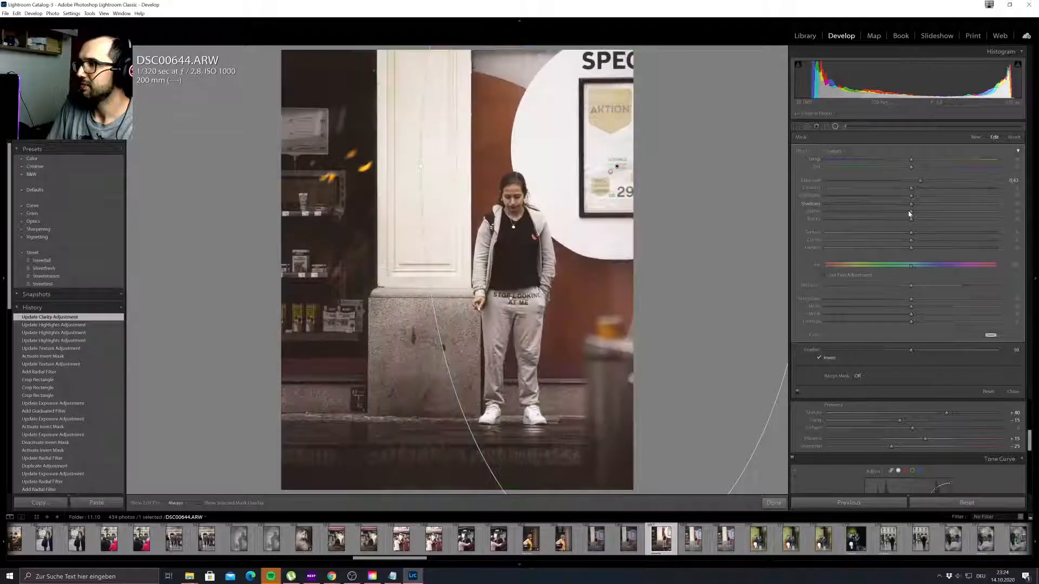
mouse_move(908, 241)
mouse_down()
mouse_move(894, 242)
mouse_move(929, 242)
mouse_move(876, 248)
mouse_move(891, 249)
mouse_up()
click(835, 126)
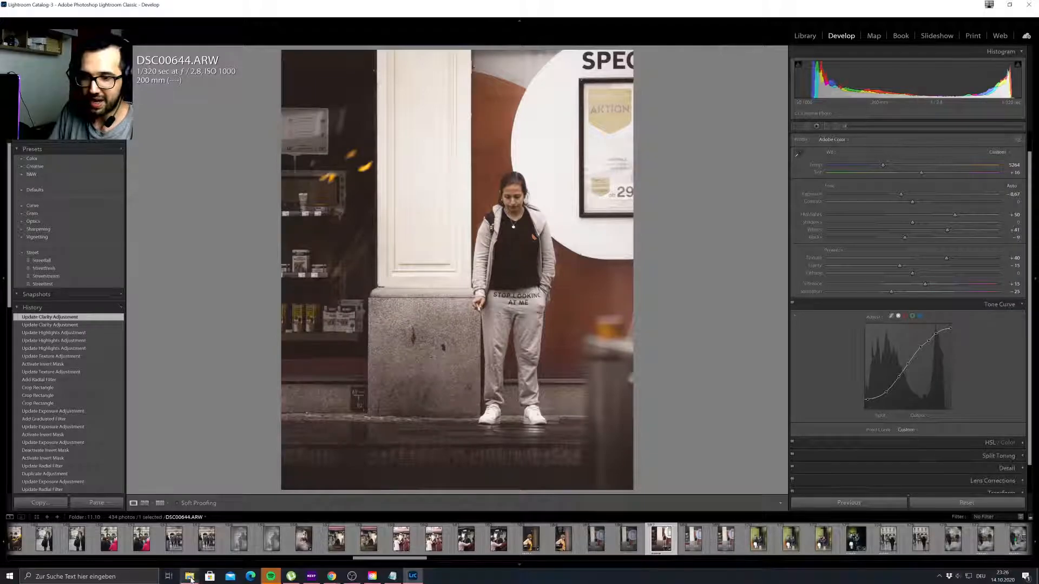
mouse_move(191, 578)
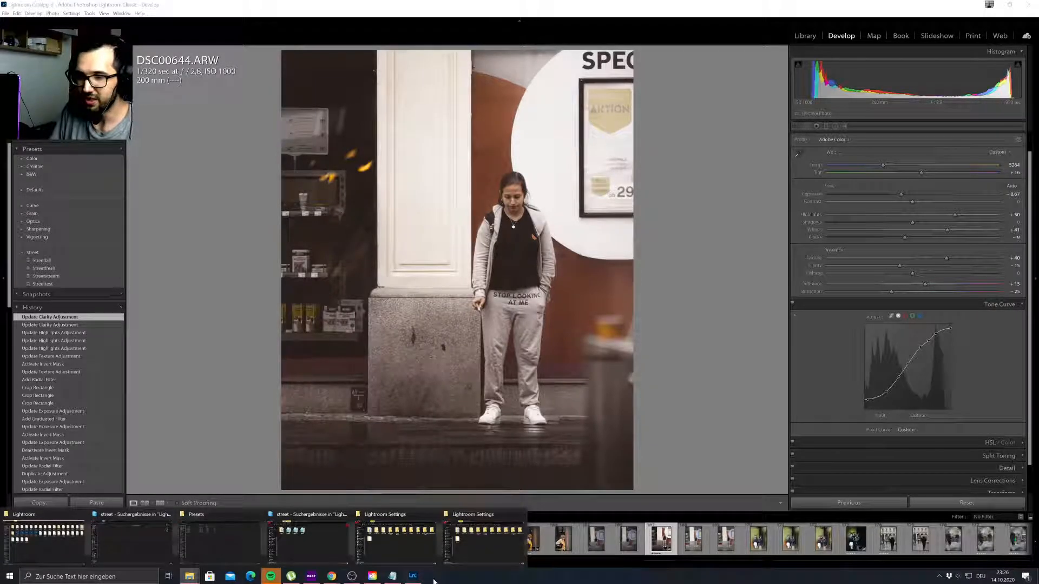